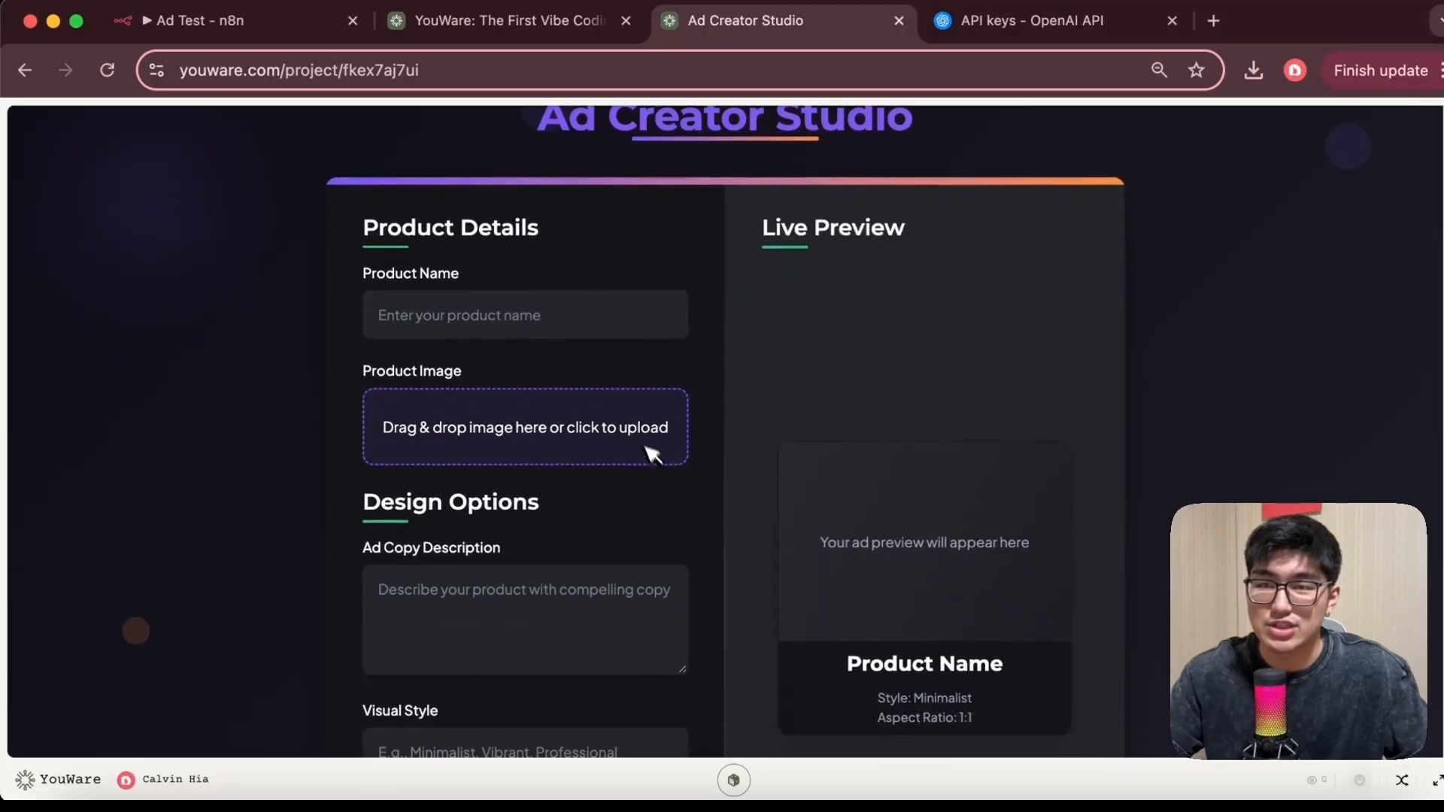
Enter Revera as the product name in the ad creator form
scroll(519, 380, down, 1)
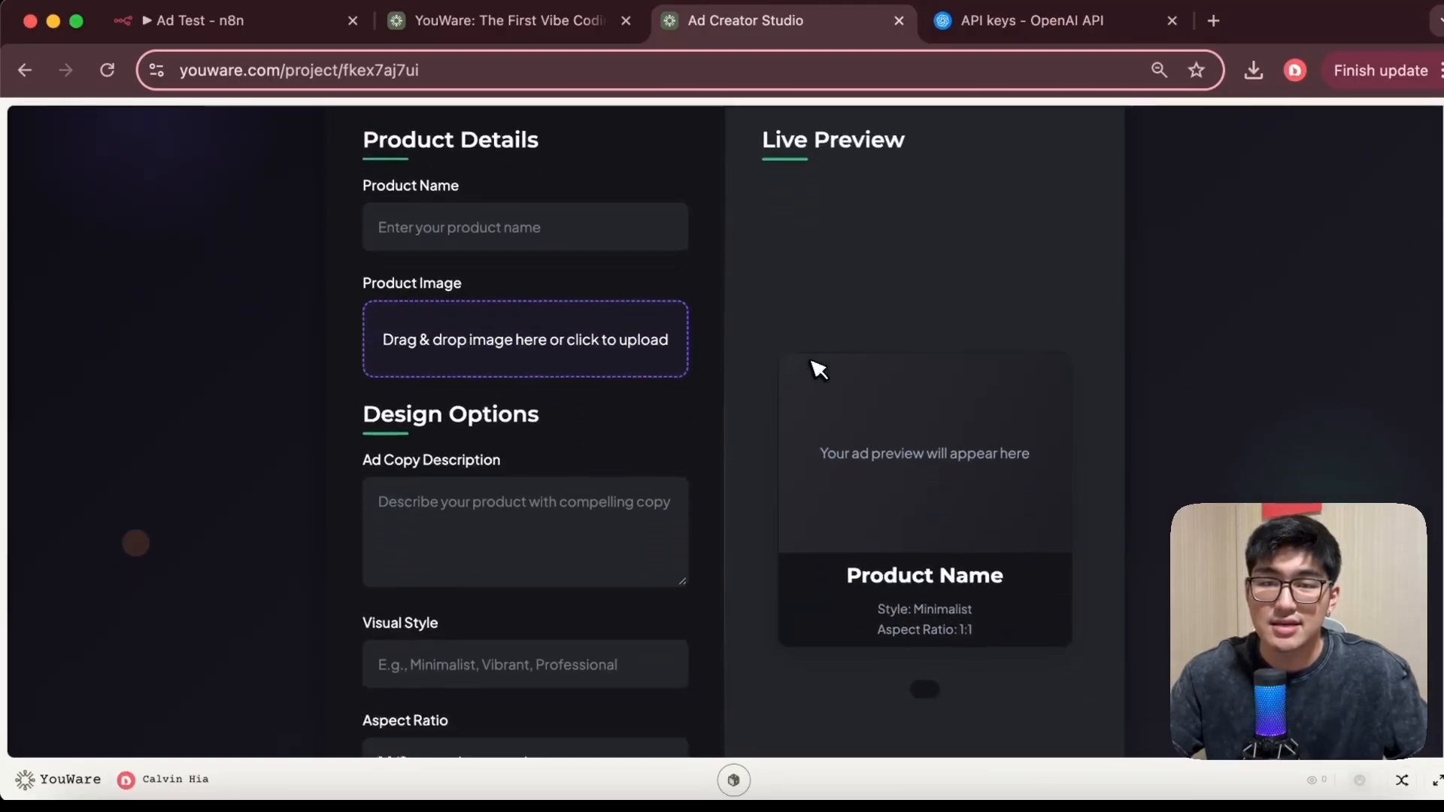
scroll(815, 368, down, 3)
scroll(905, 381, up, 3)
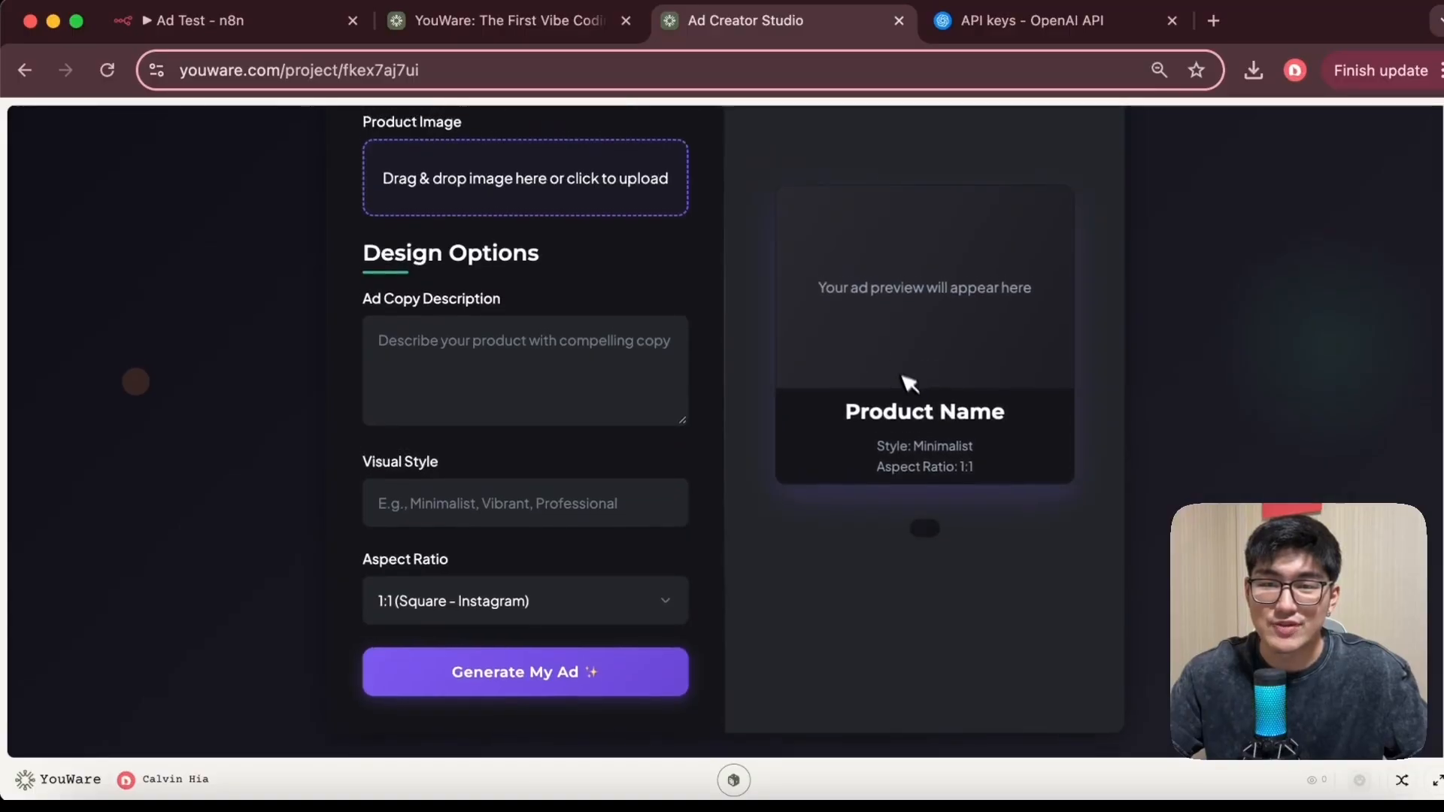
scroll(556, 361, up, 2)
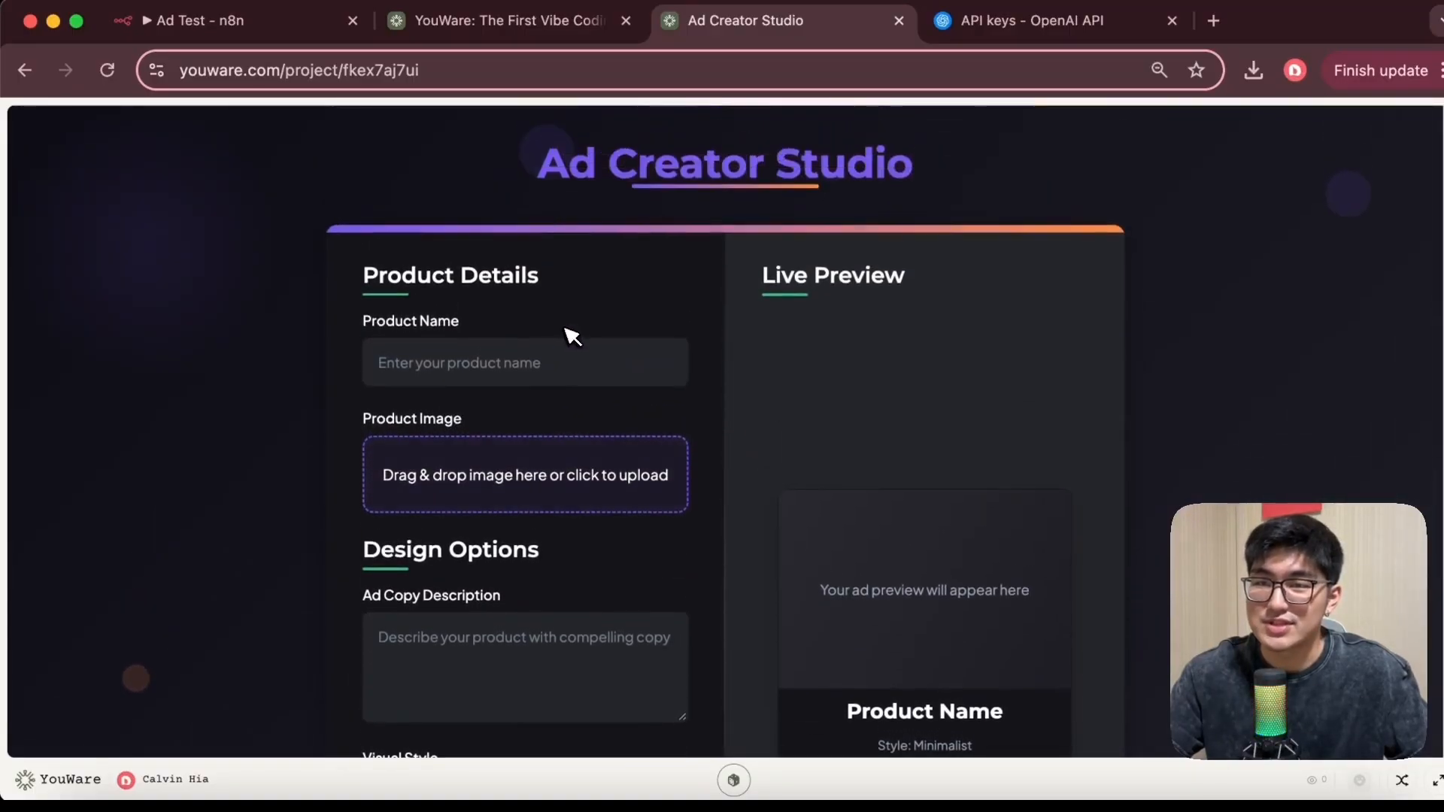
click(549, 376)
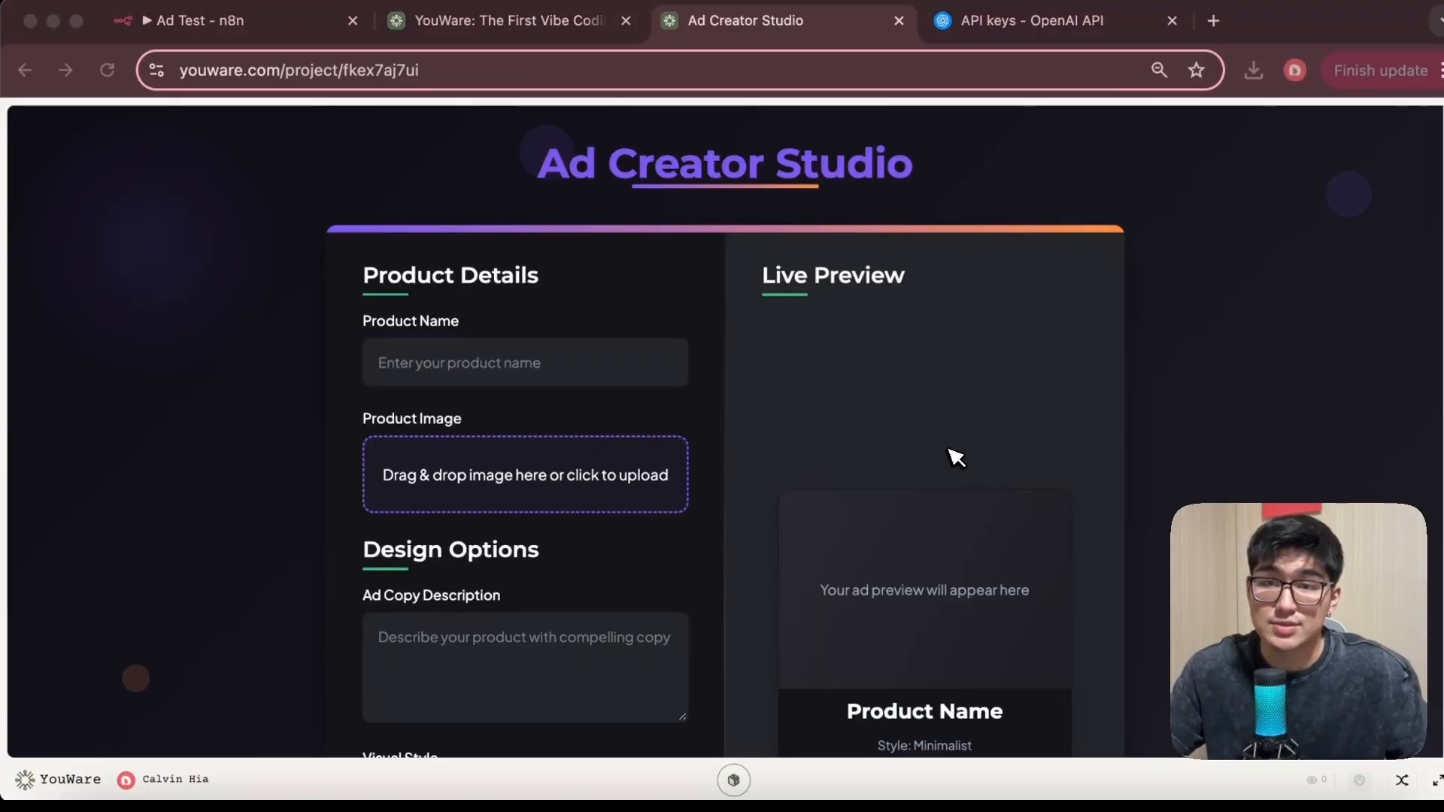
click(574, 361)
text(Revera)
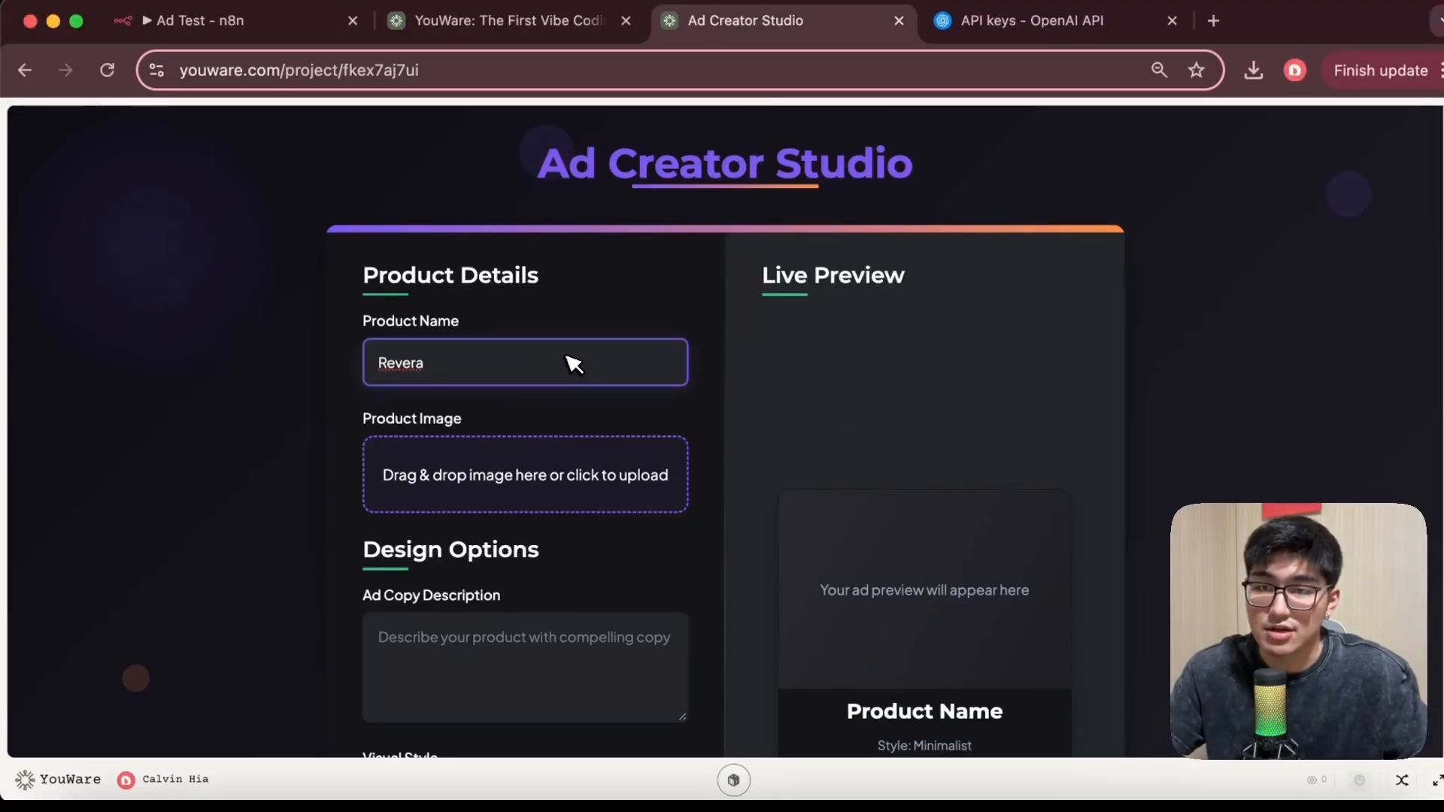
Upload suit case.jpeg from the Desktop as the product image
click(516, 486)
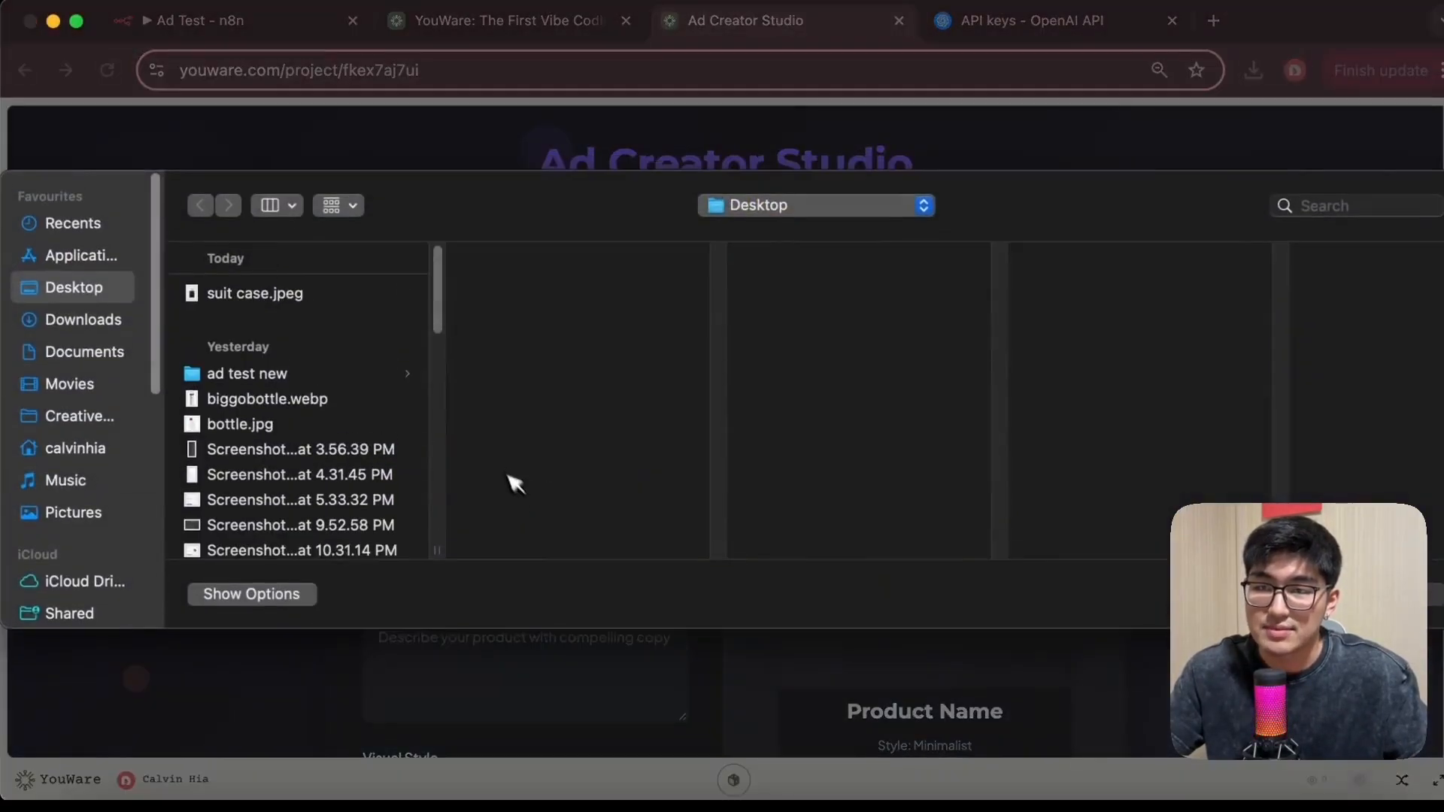
click(301, 298)
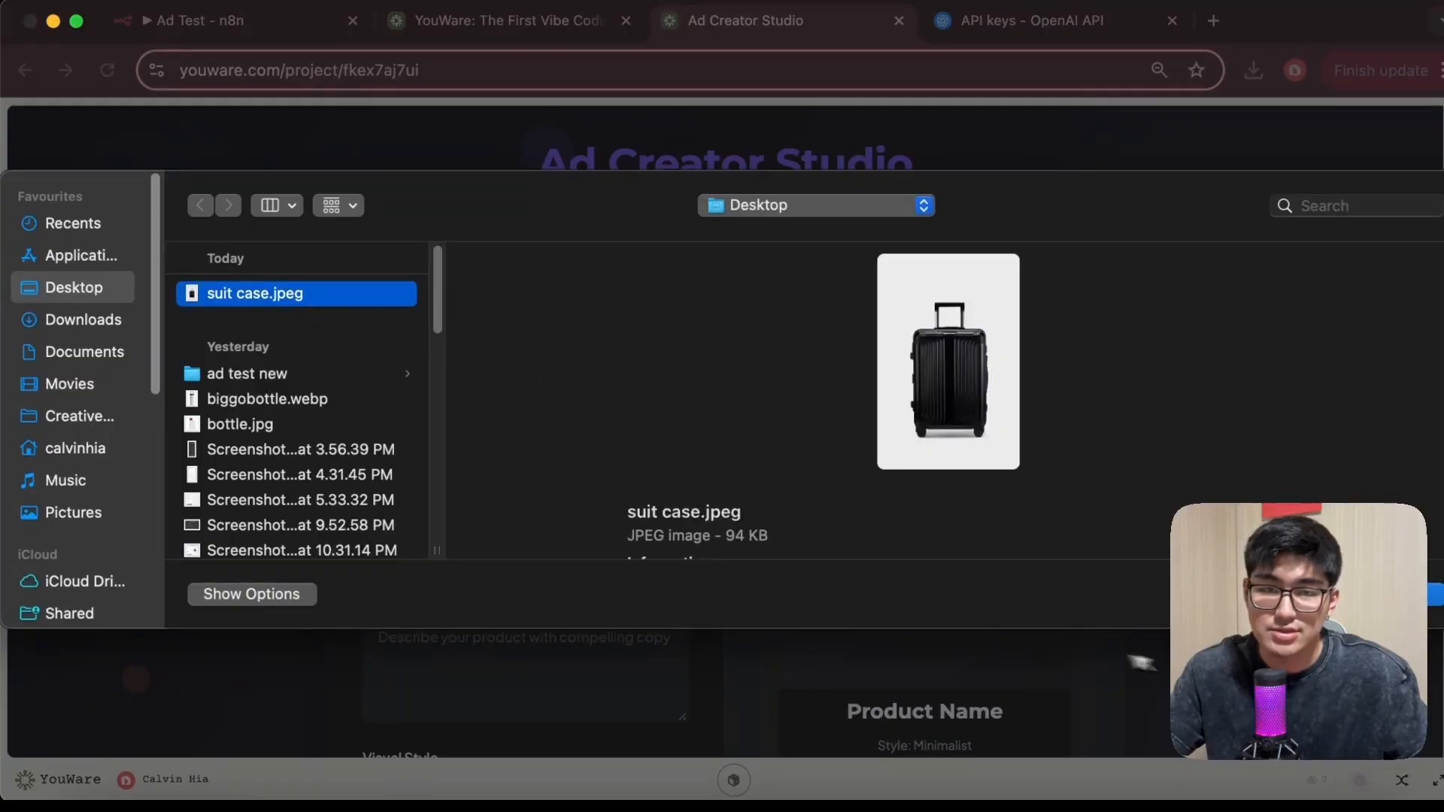
click(1436, 594)
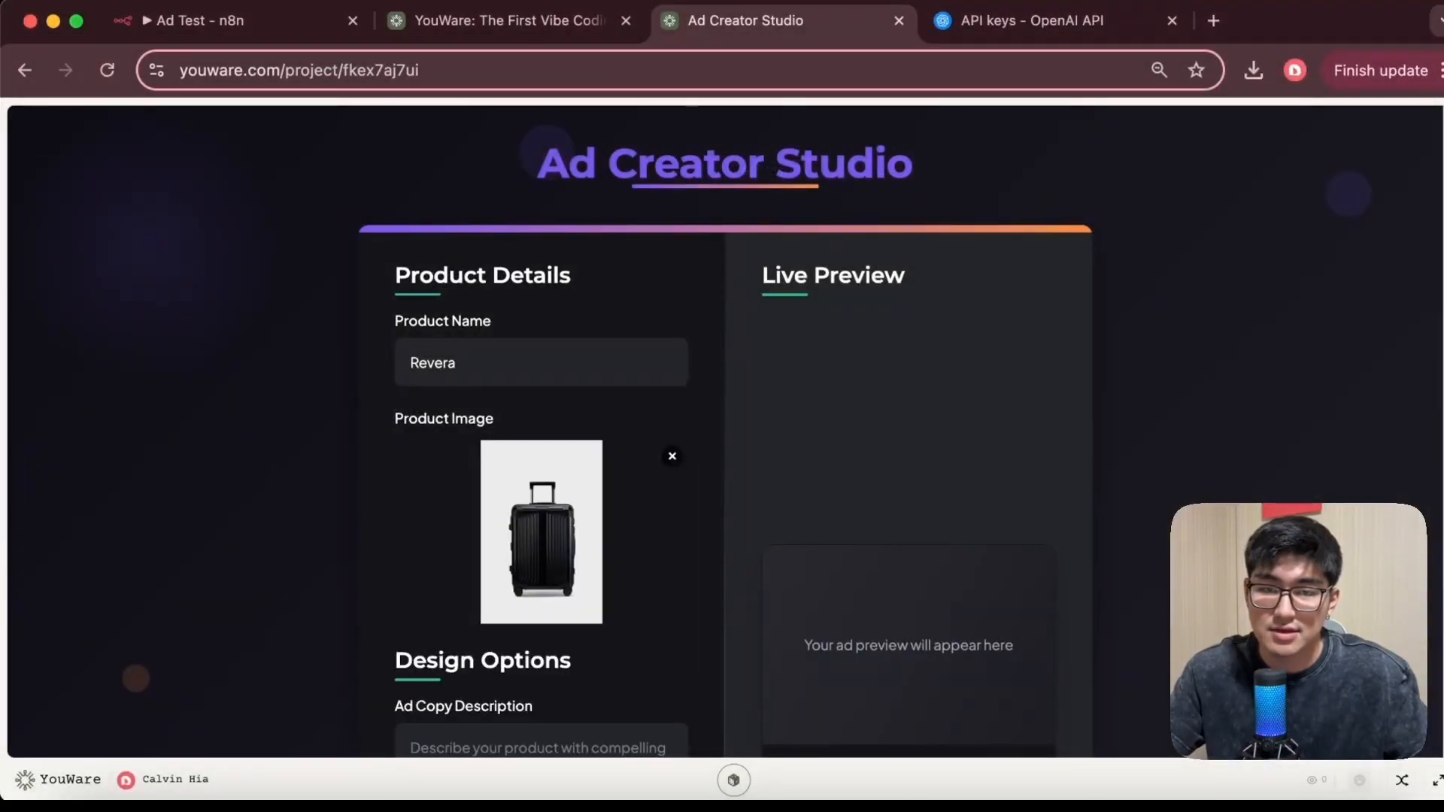
Paste the leather suitcase, grass patch and helicopter scene prompt into the ad copy description
scroll(522, 409, down, 5)
click(517, 371)
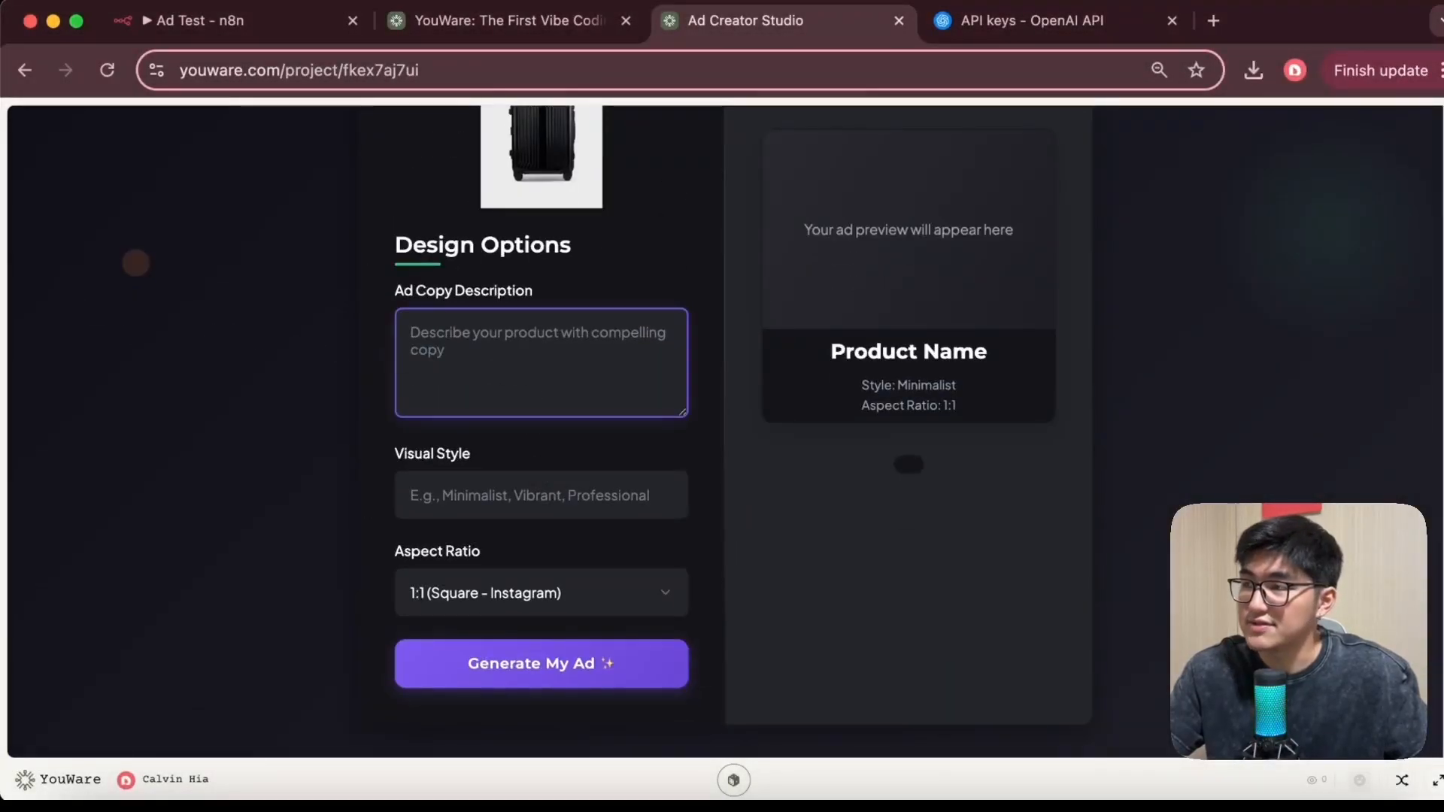
click(647, 352)
key(super+v)
scroll(595, 380, up, 3)
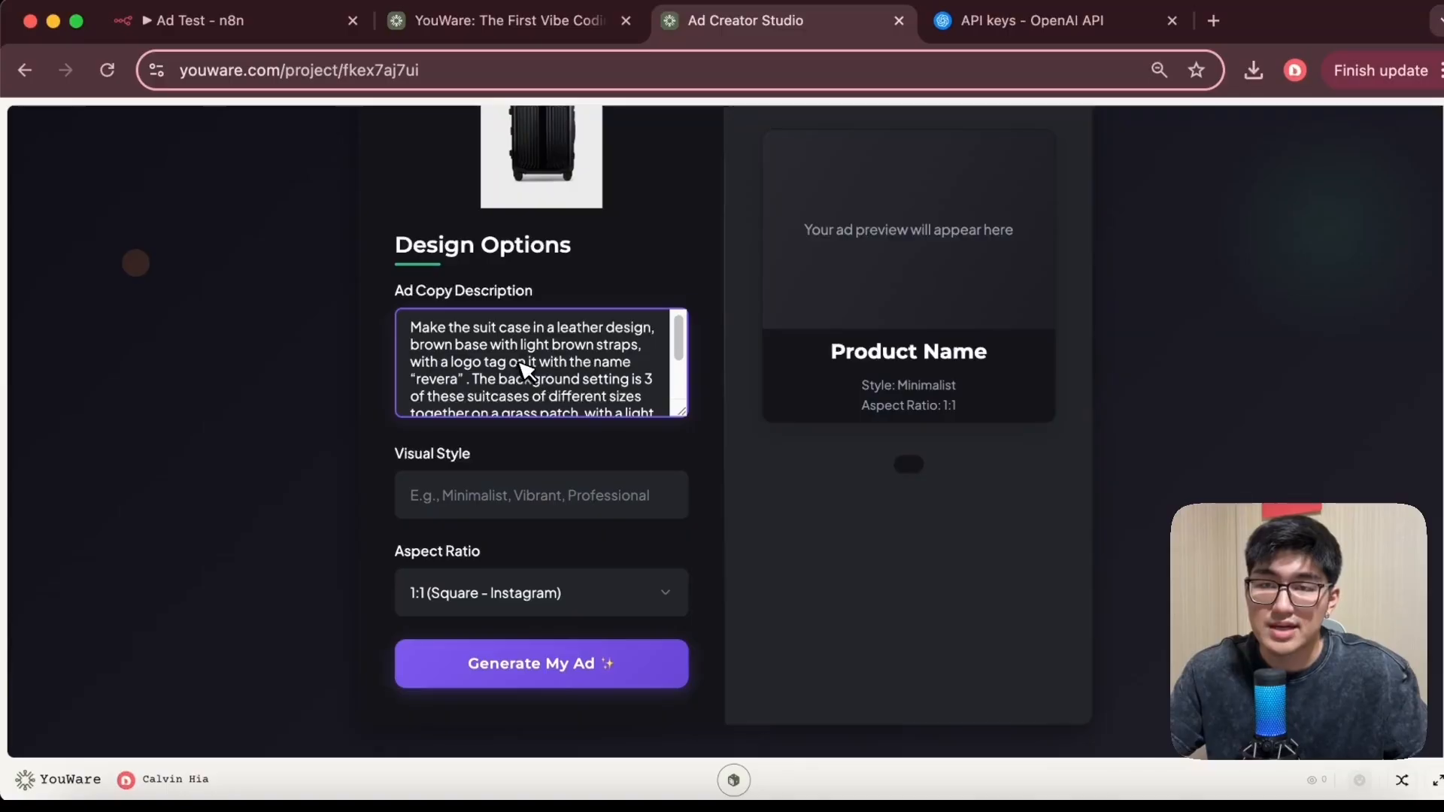
scroll(576, 387, down, 1)
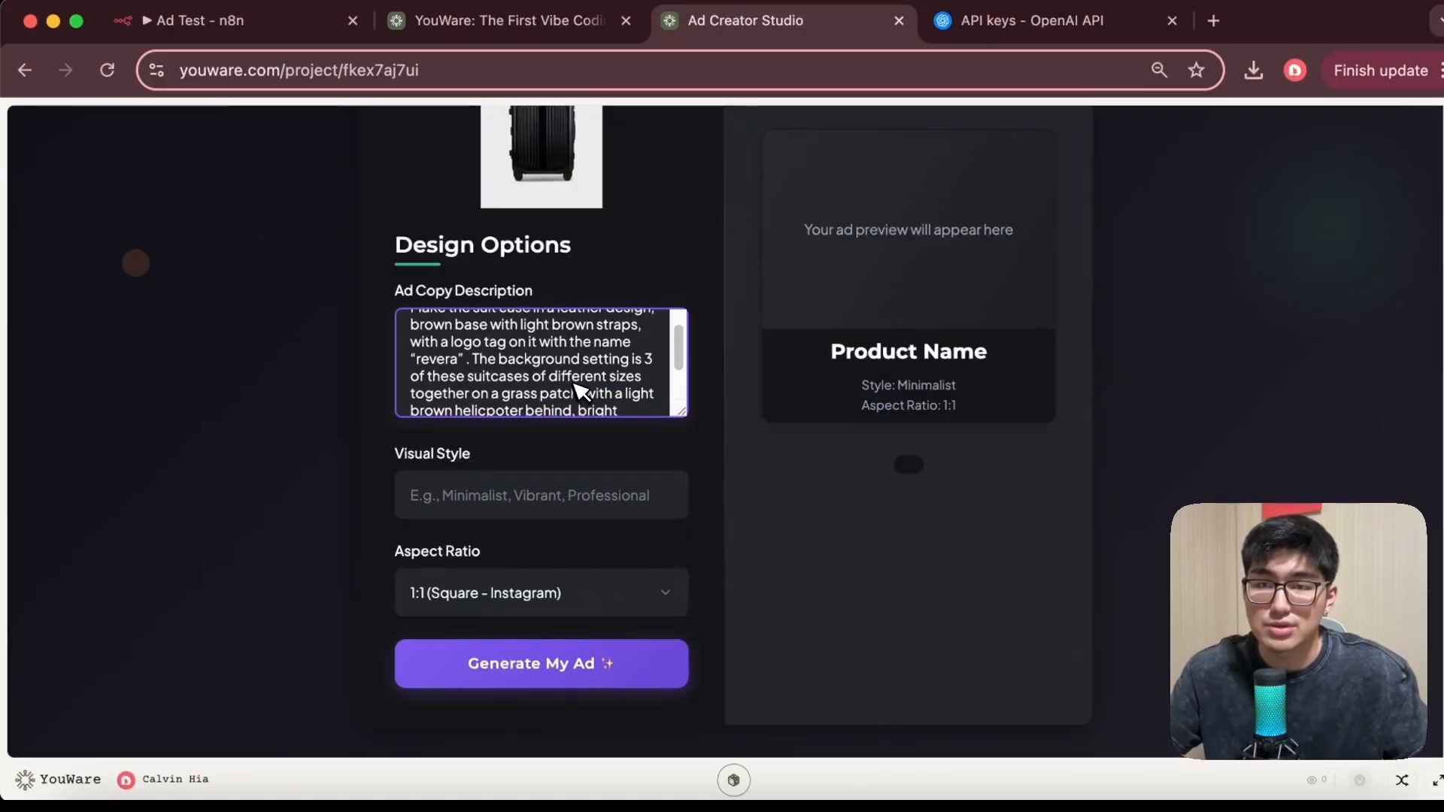
scroll(580, 389, down, 3)
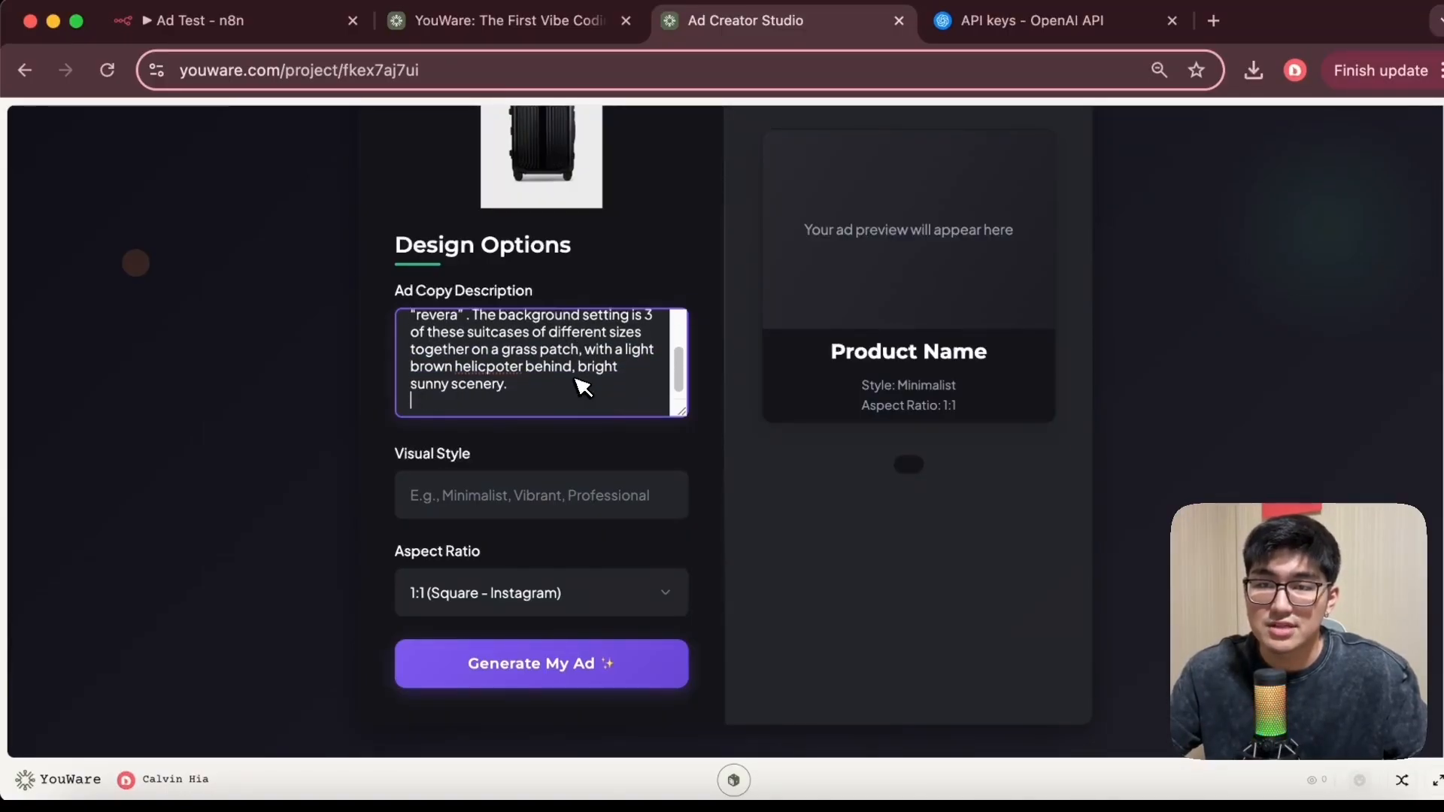
scroll(584, 386, up, 1)
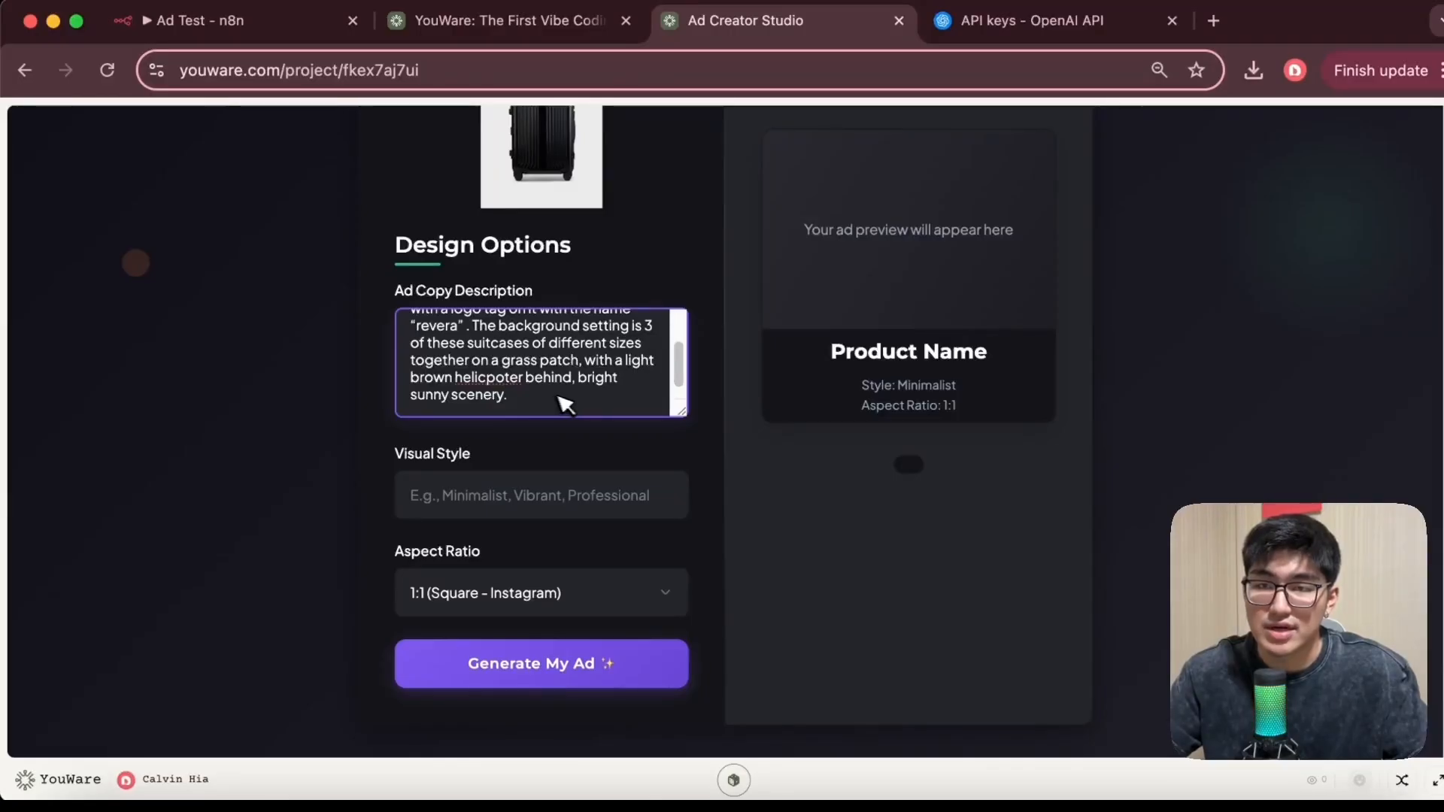
Set the visual style to Photorealistic, 4k and generate the ad
click(490, 500)
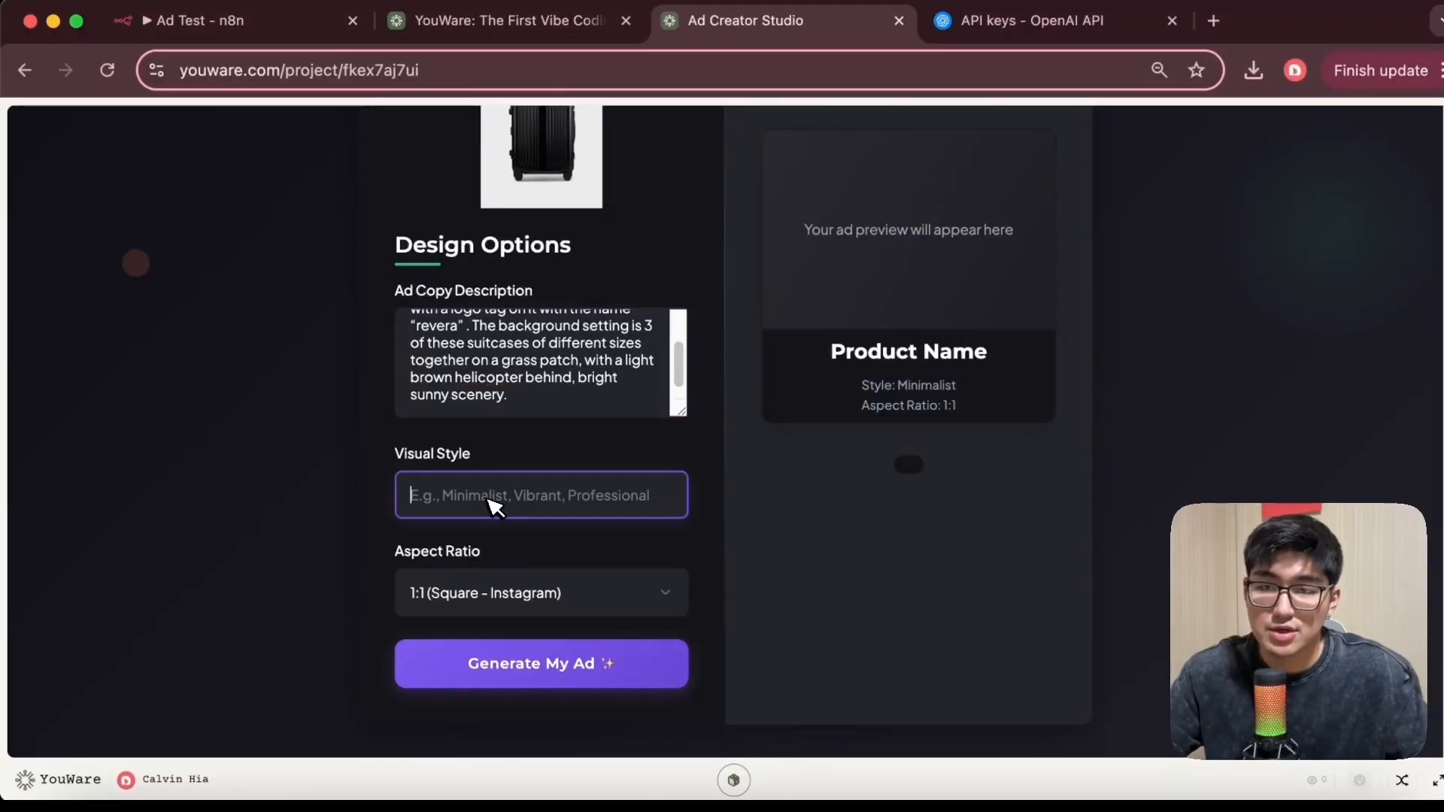
text(Photorealistic, 4k)
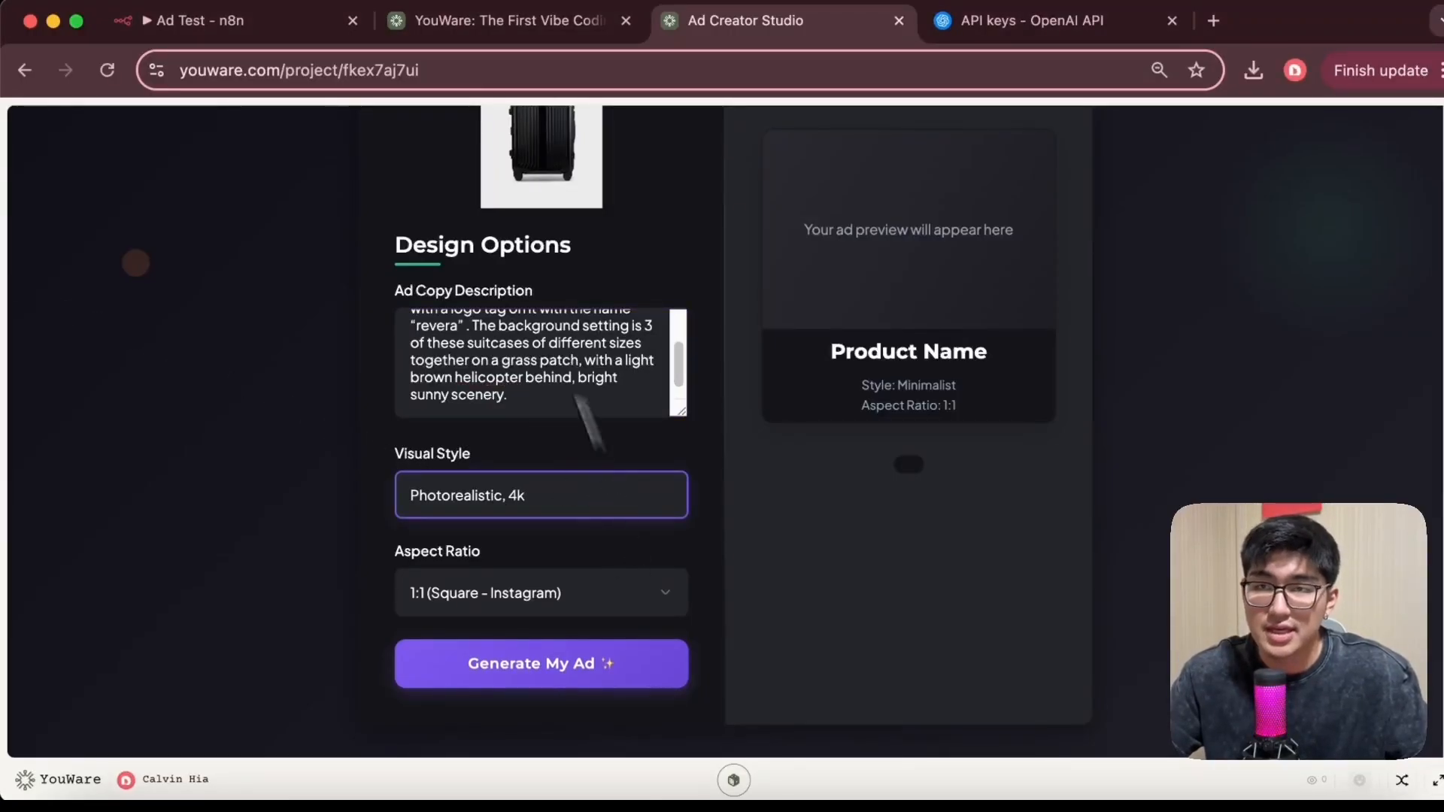
click(573, 662)
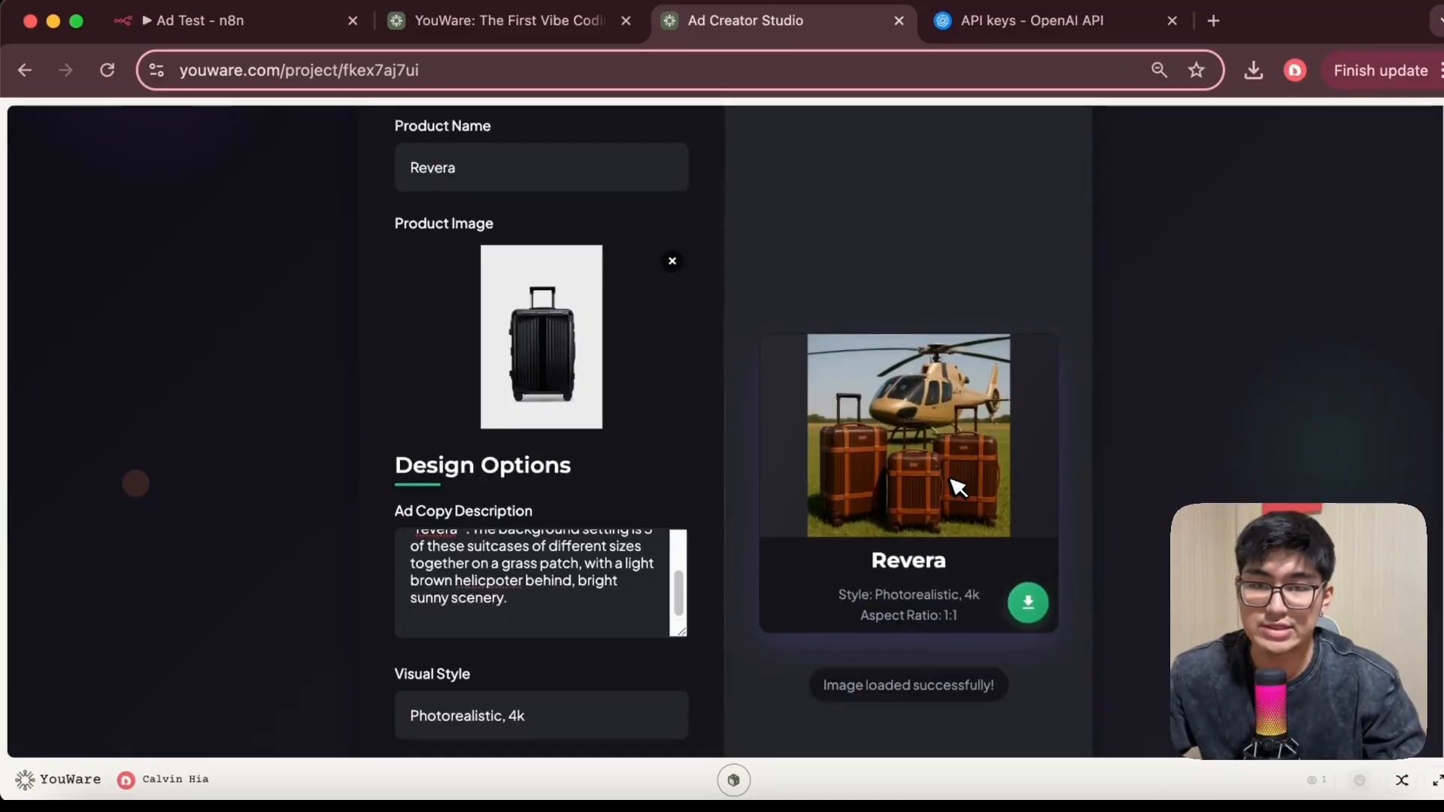
Download the generated suitcase and helicopter ad image
scroll(913, 452, down, 1)
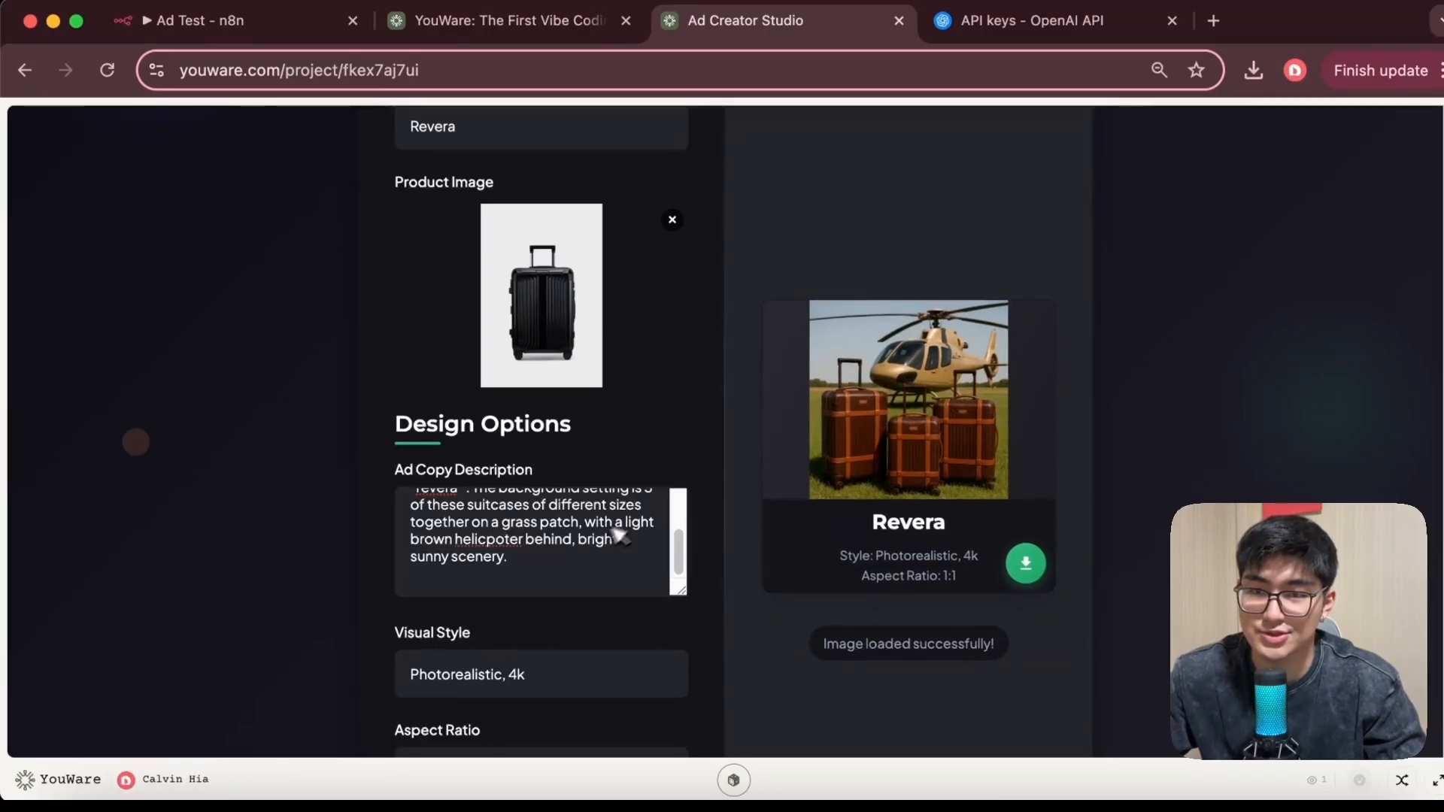
scroll(580, 549, up, 3)
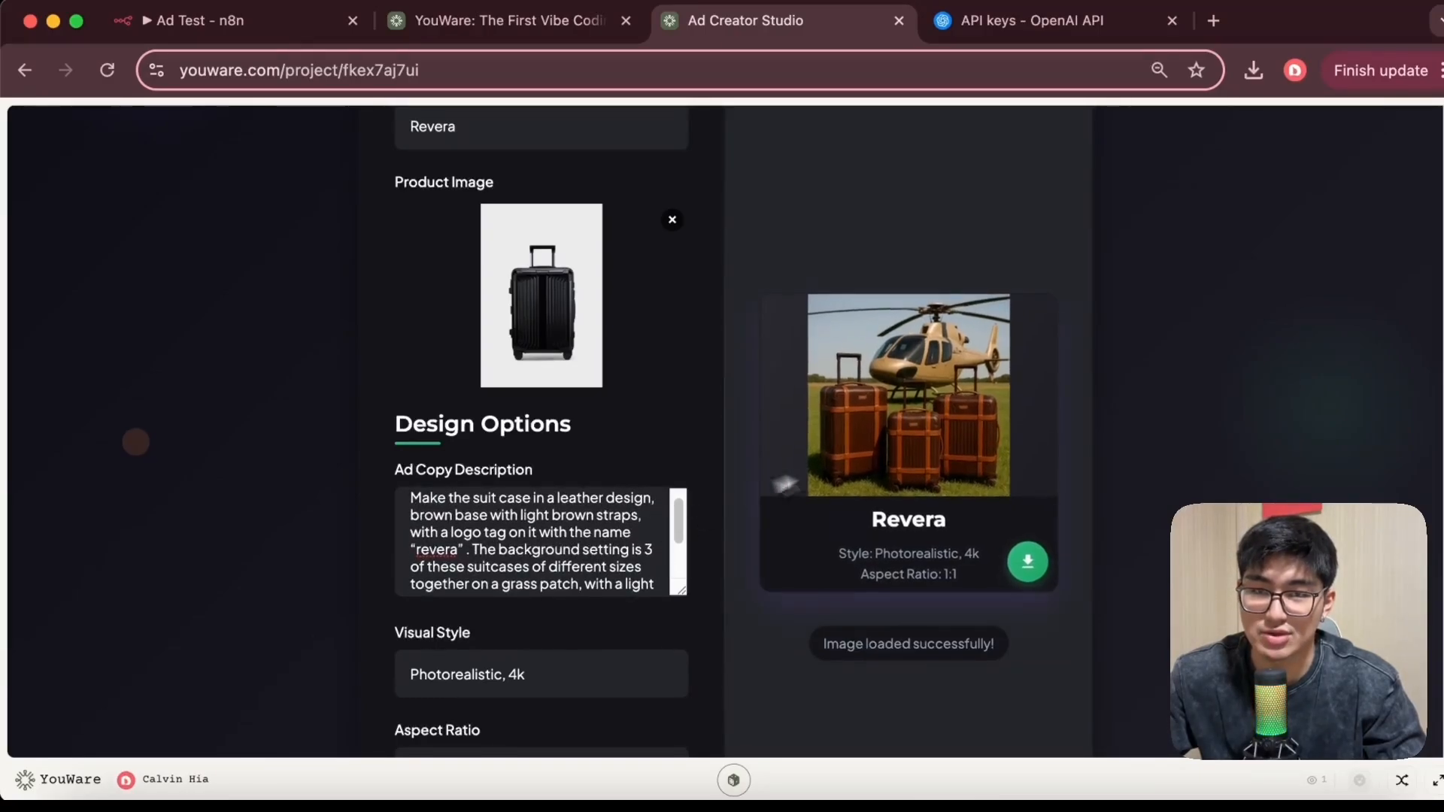
click(1025, 563)
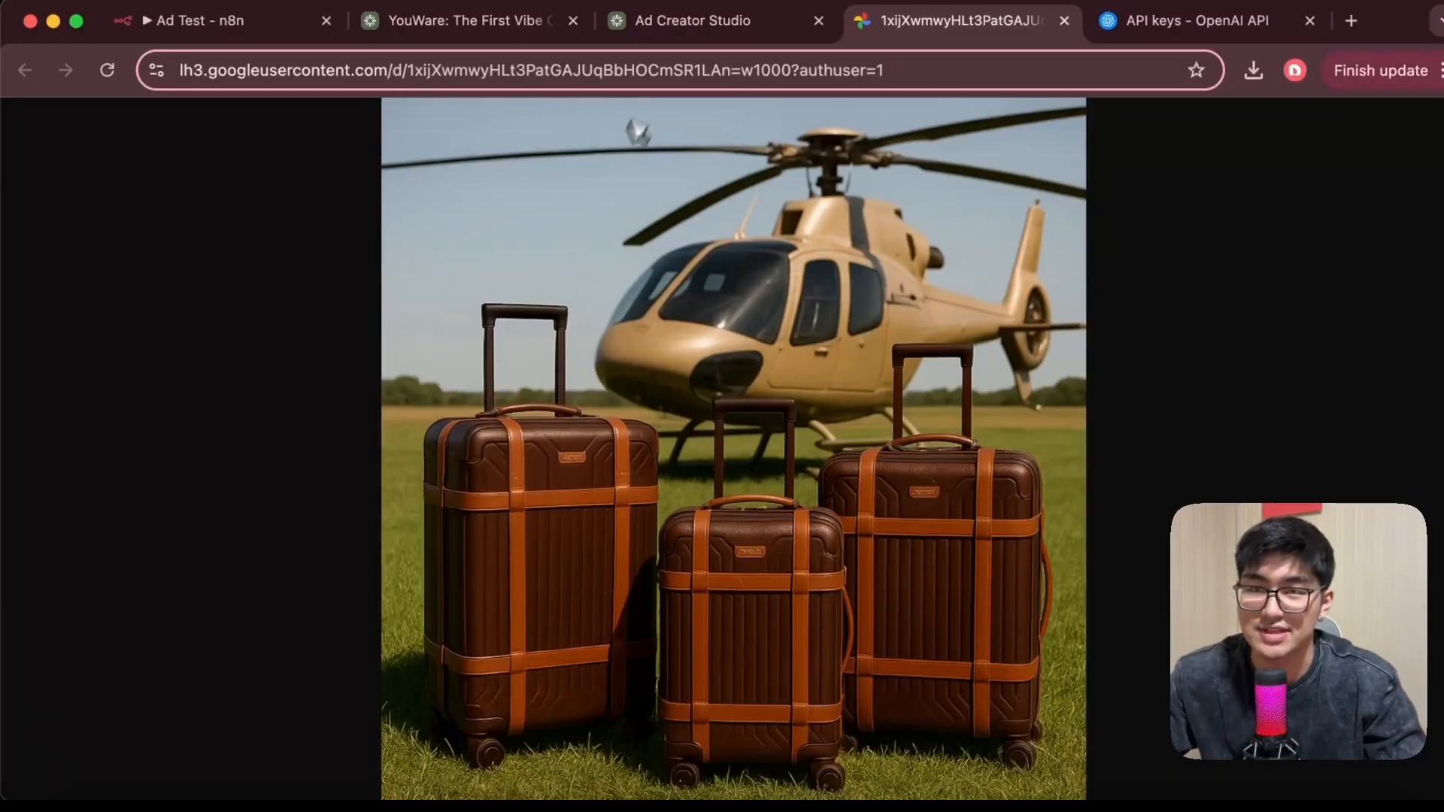
Replace the ad copy description with a pastel blue background, vogue-like studio shoot prompt
click(664, 36)
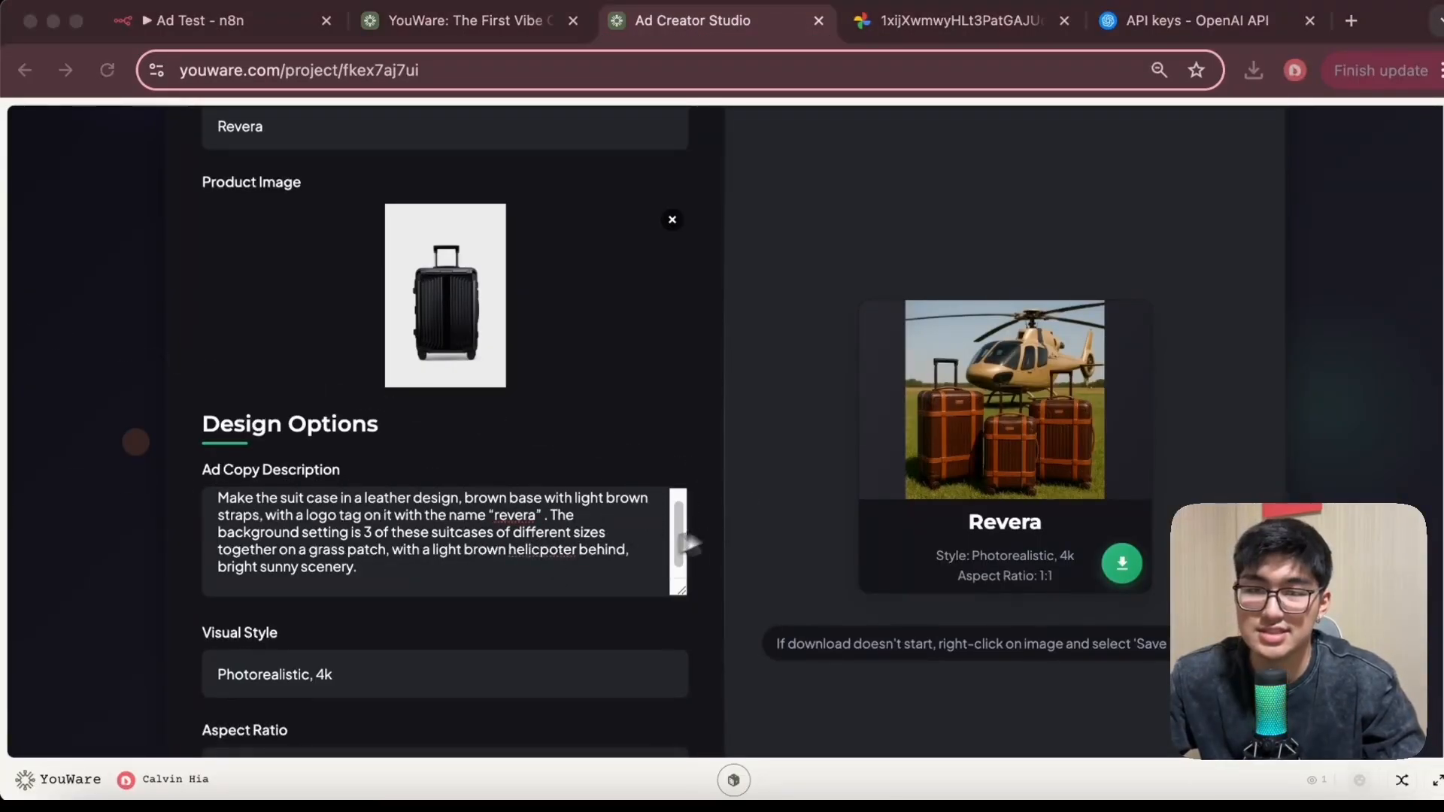
triple_click(590, 550)
text(I want a studio shoot of the suitcase, in a pastel background blue background, vogue like shot)
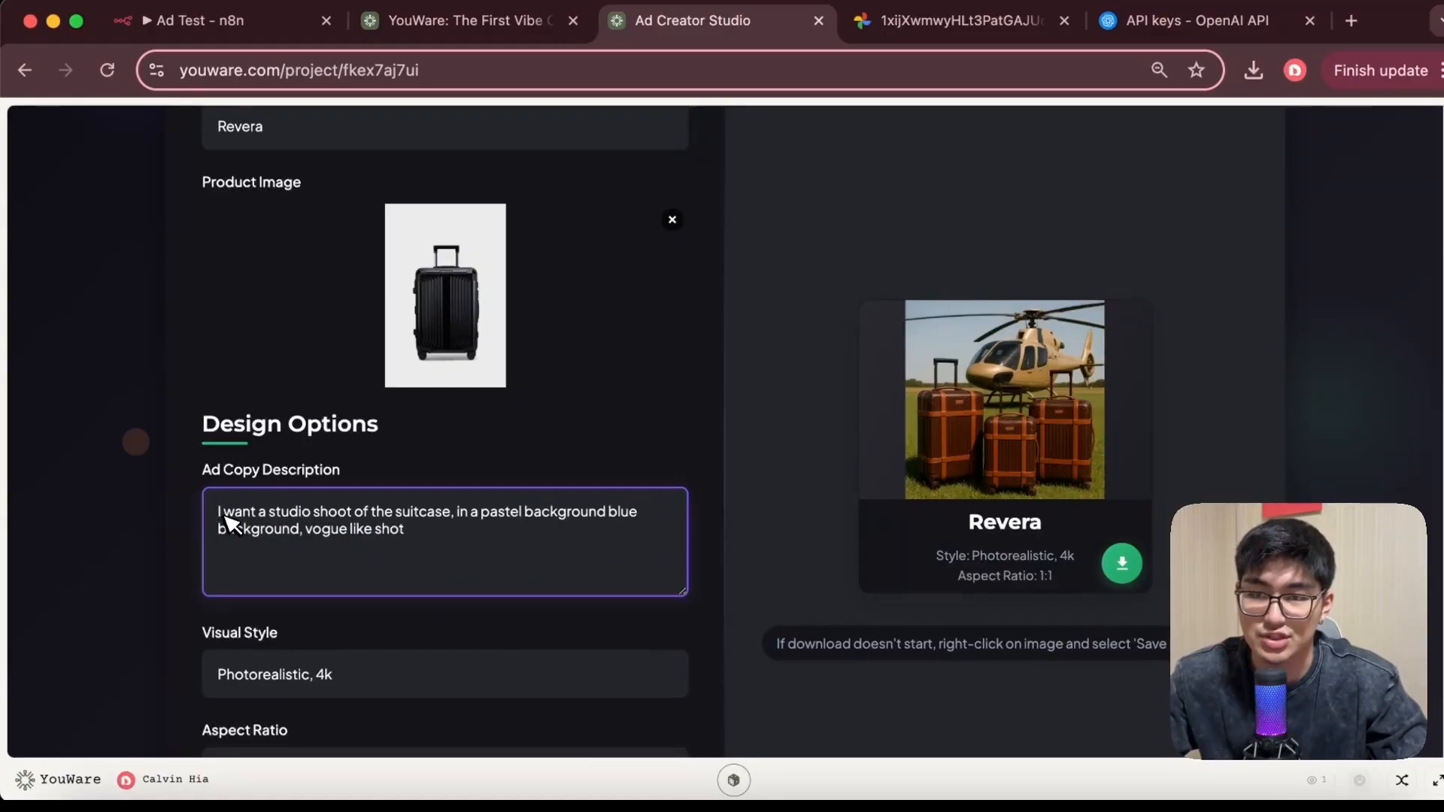
scroll(523, 553, down, 5)
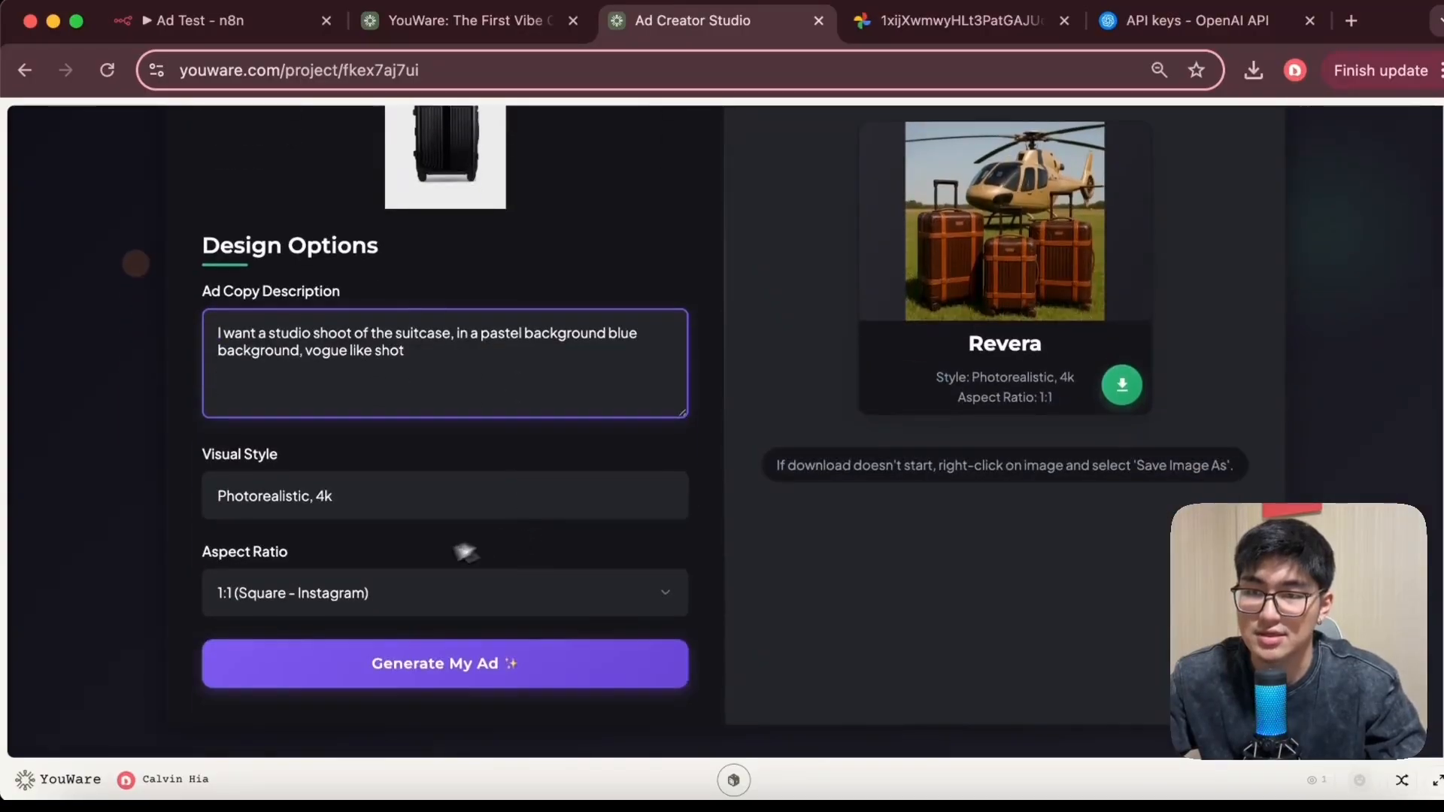
scroll(451, 554, up, 2)
Set the aspect ratio to 9:16 (Vertical - Stories) and generate the ad again
click(407, 647)
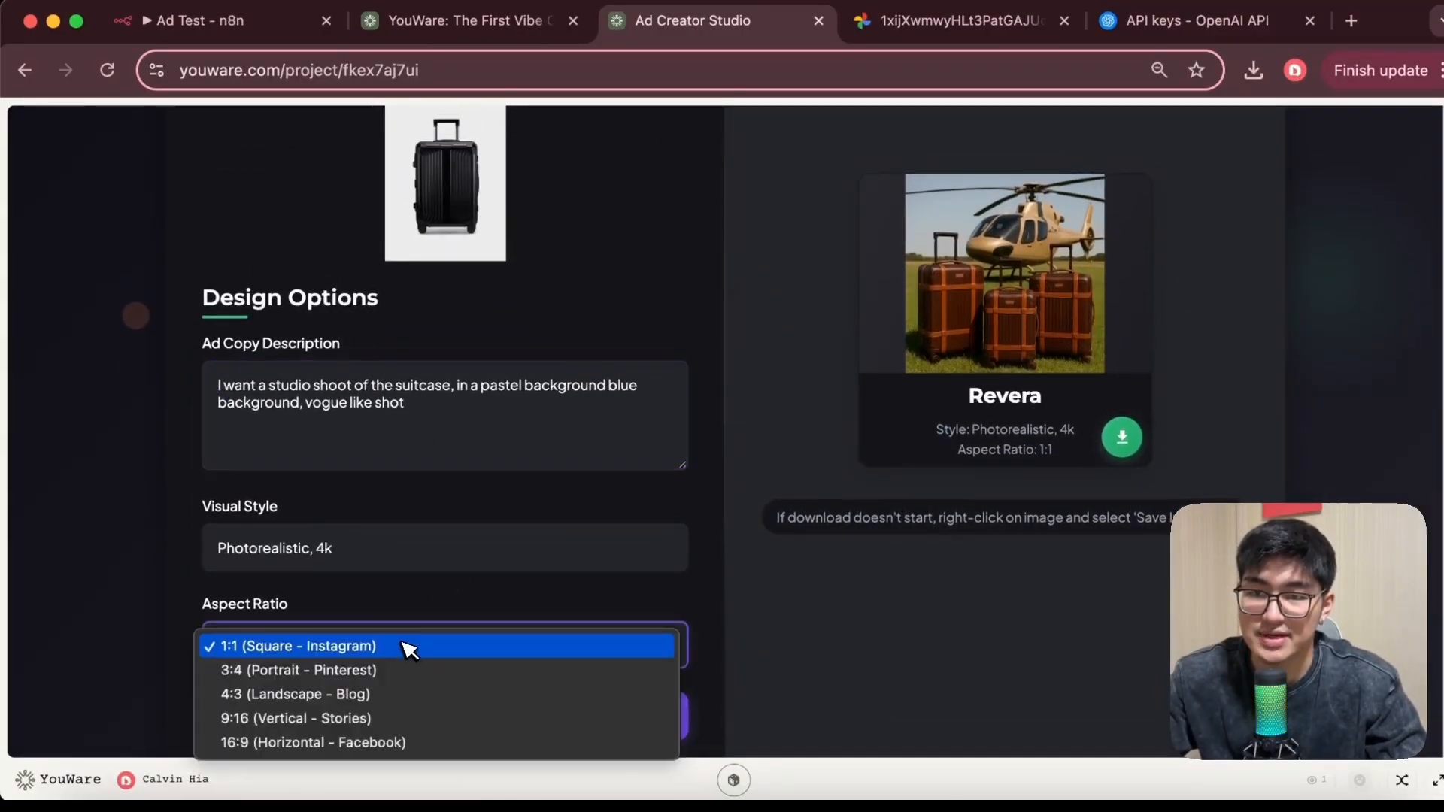
click(362, 723)
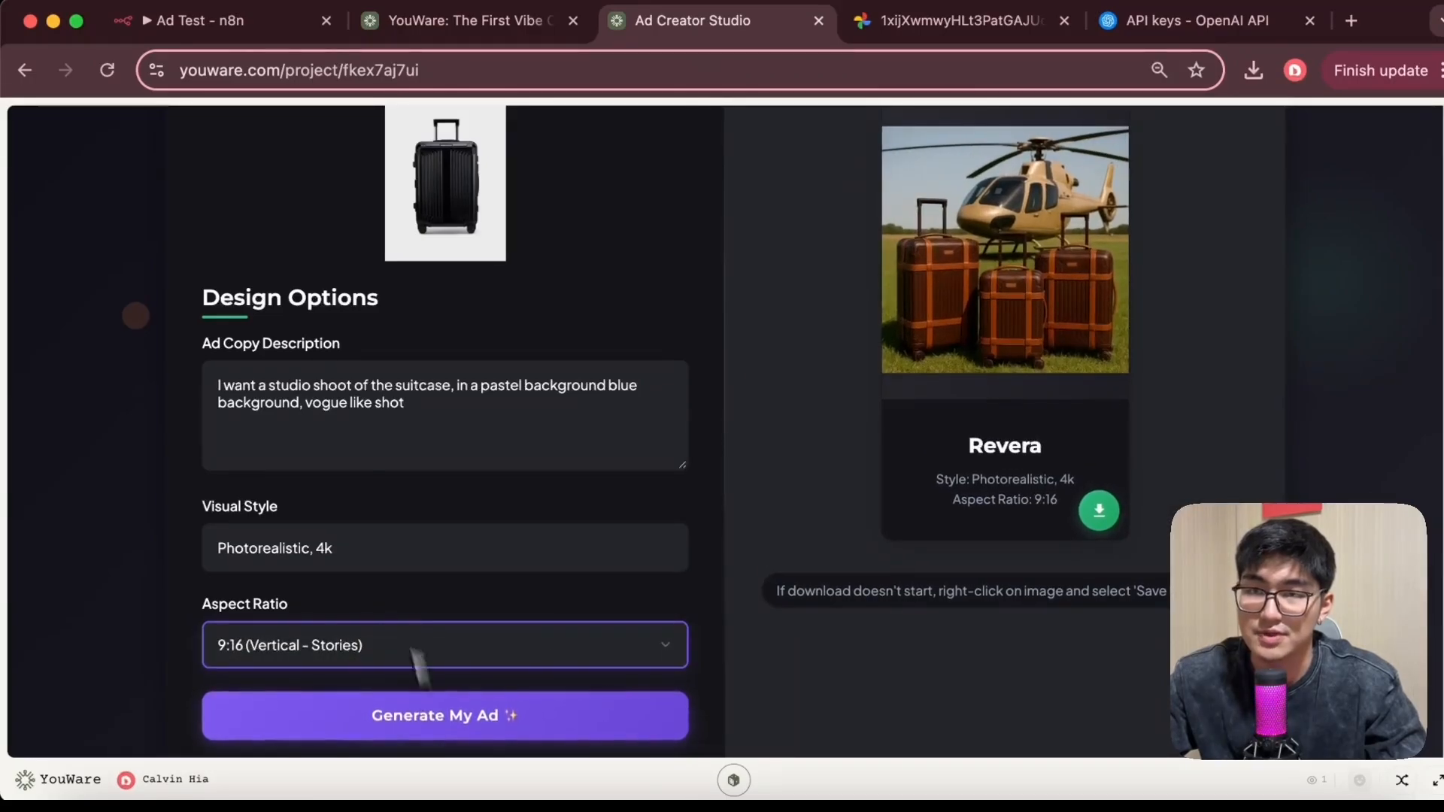
click(516, 716)
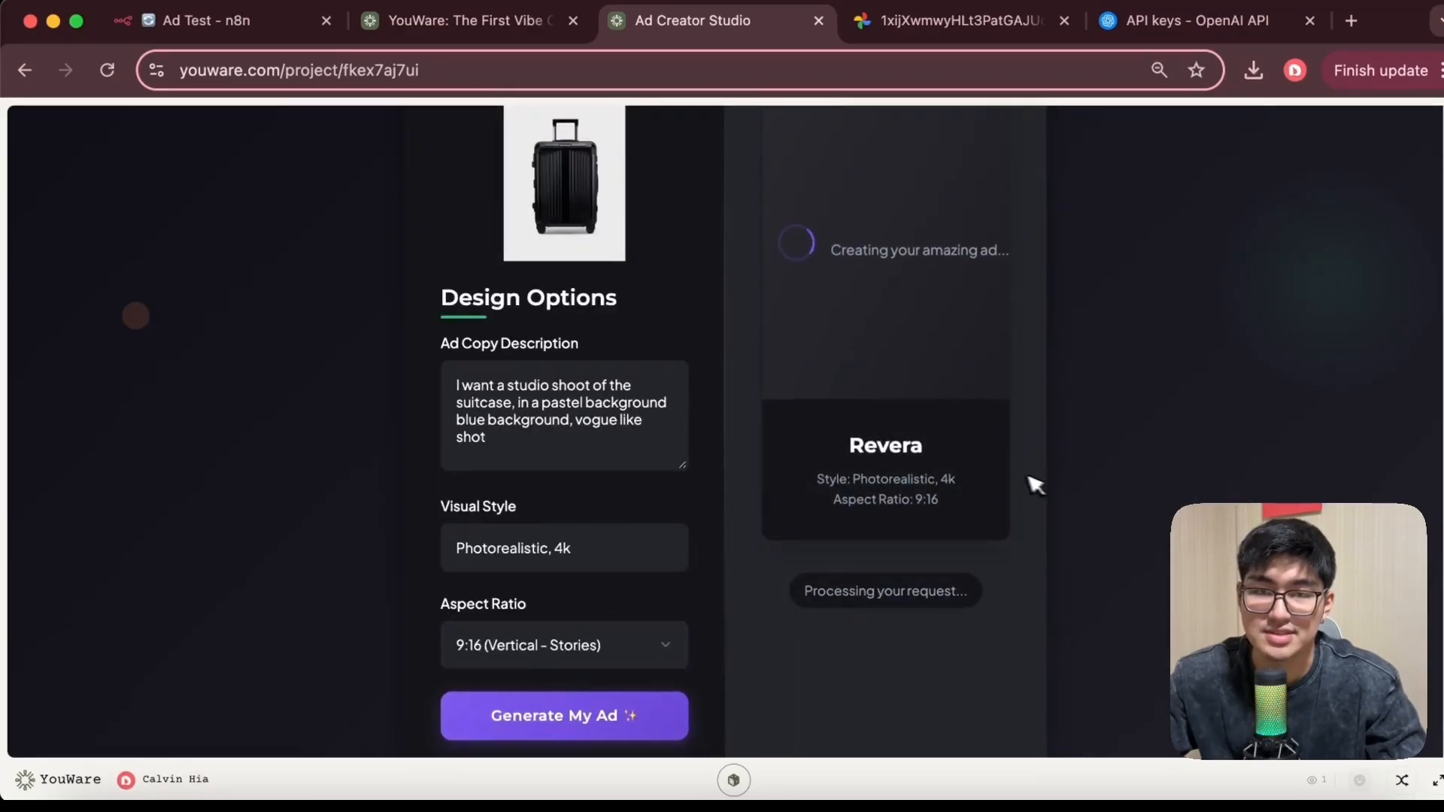
Download the new vertical studio-shot ad image
scroll(1048, 484, up, 3)
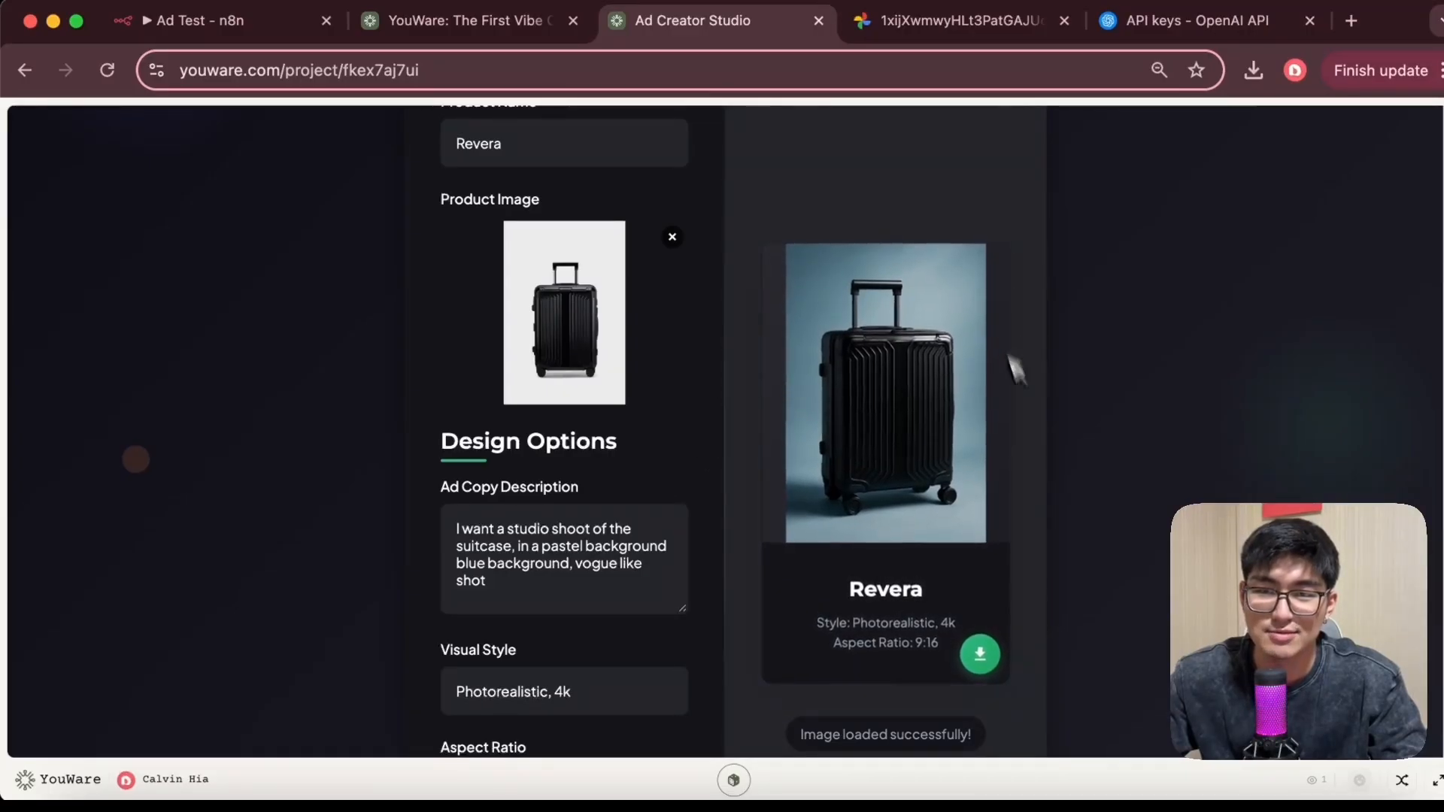
click(982, 655)
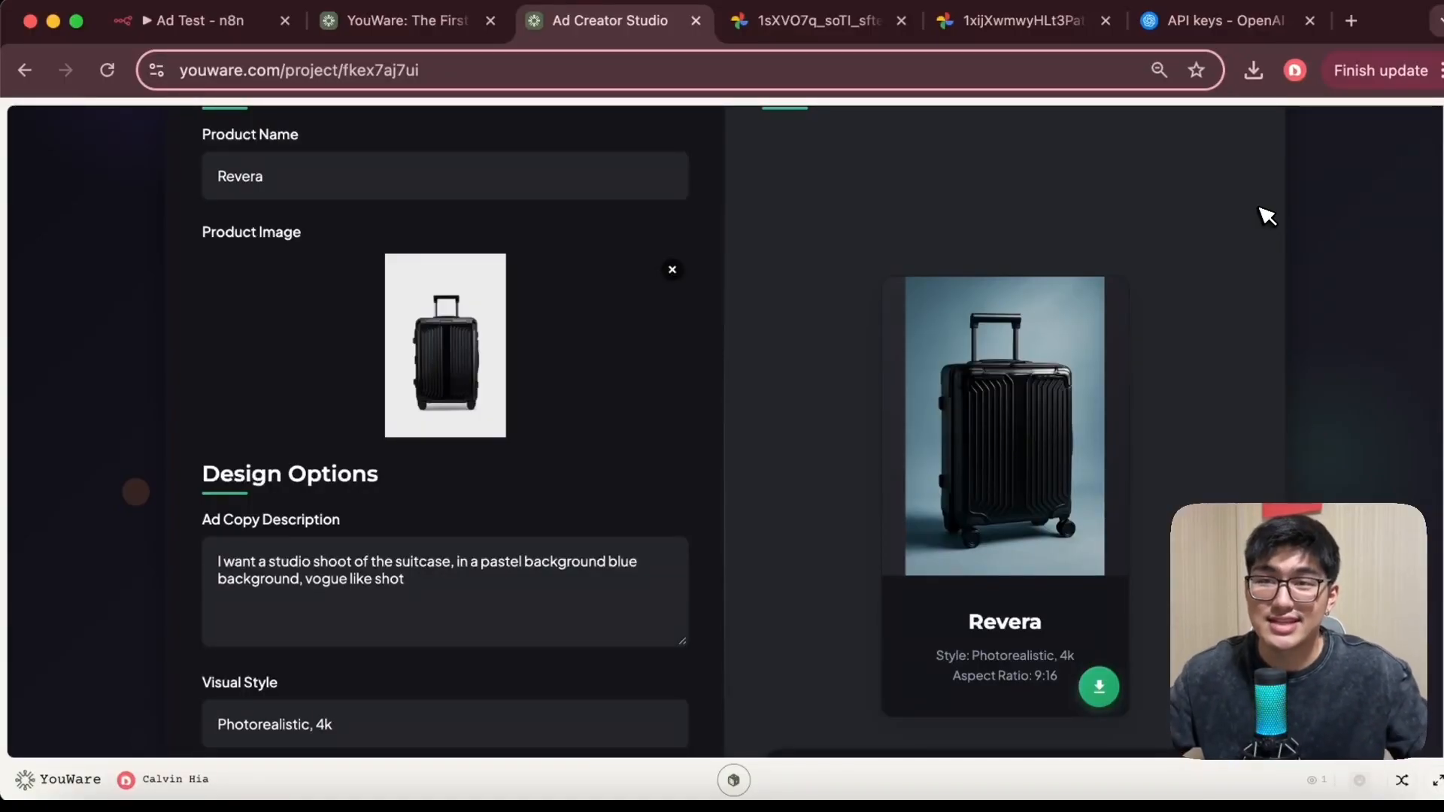
Switch to the n8n Ad Test workflow and examine its chain of nodes
scroll(1267, 216, up, 3)
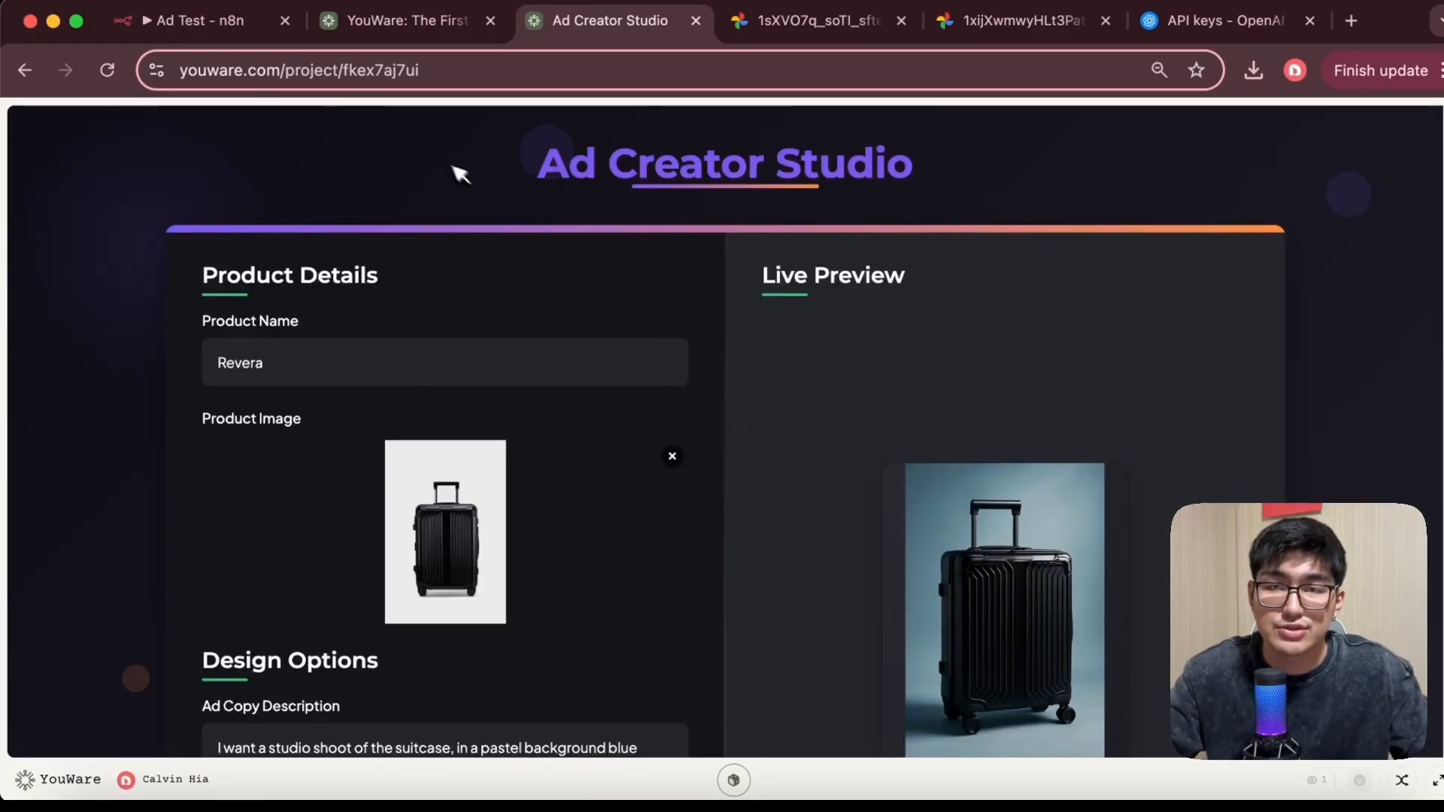
scroll(884, 466, down, 3)
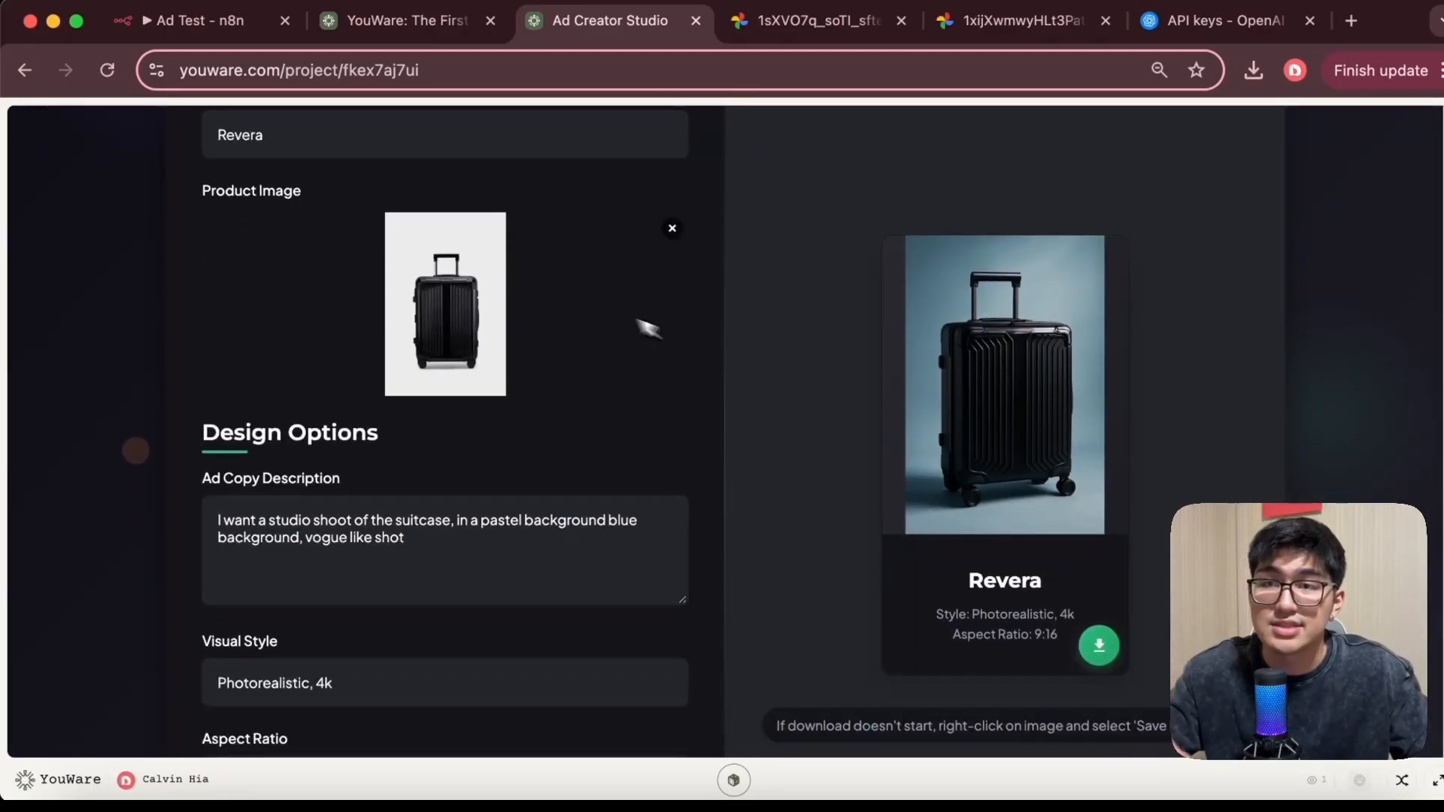
click(179, 31)
click(379, 378)
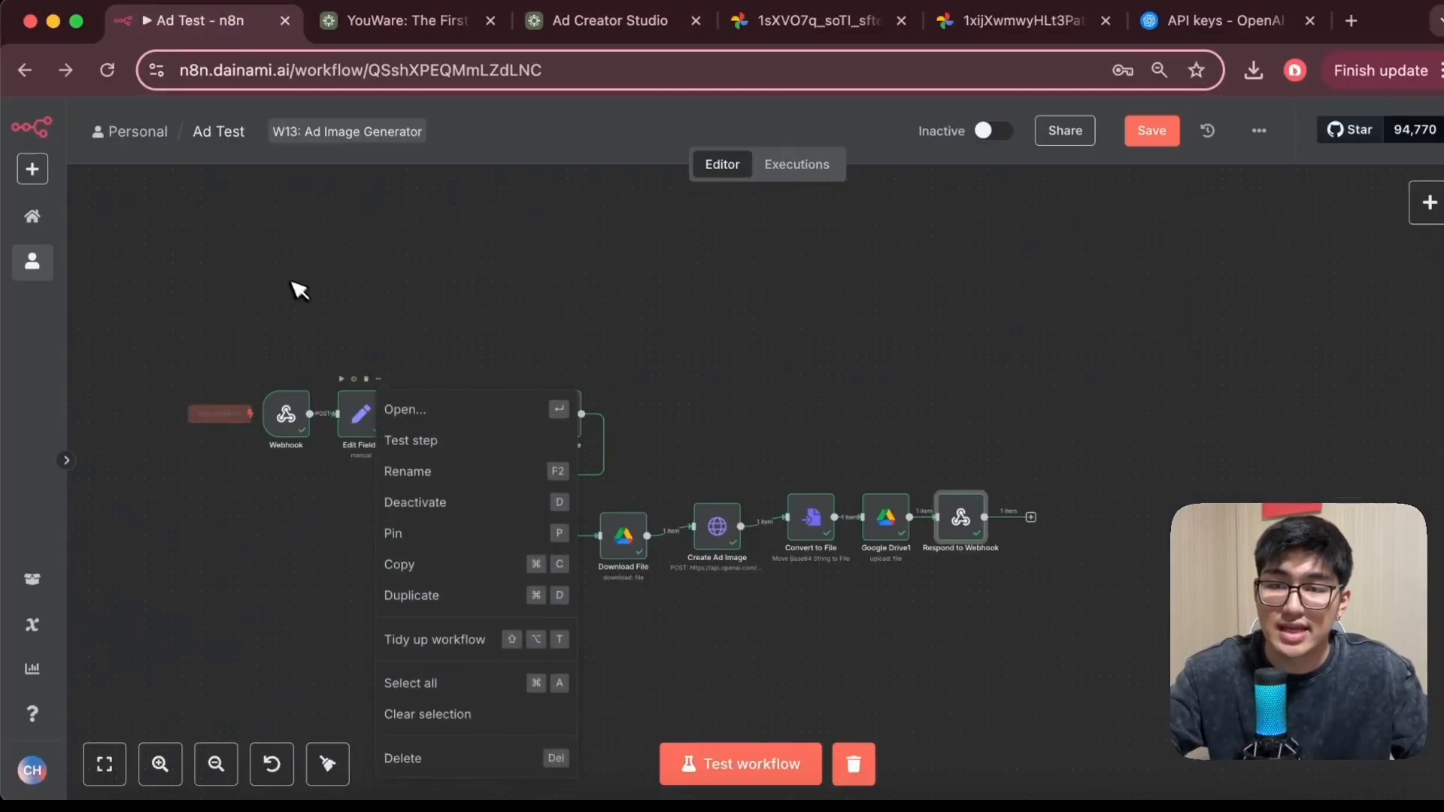
click(292, 282)
scroll(329, 337, up, 3)
scroll(329, 338, down, 1)
scroll(339, 342, down, 2)
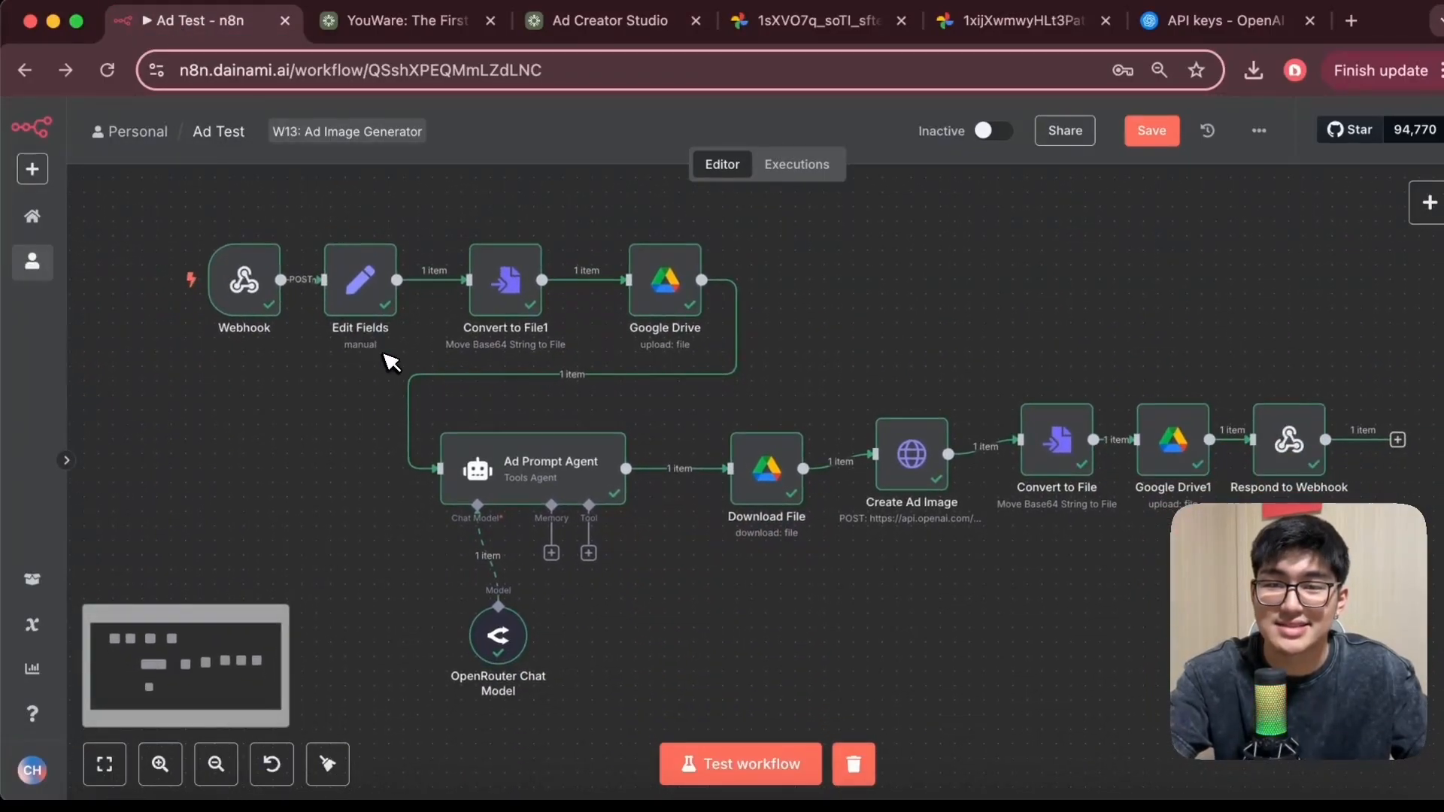
scroll(525, 447, down, 2)
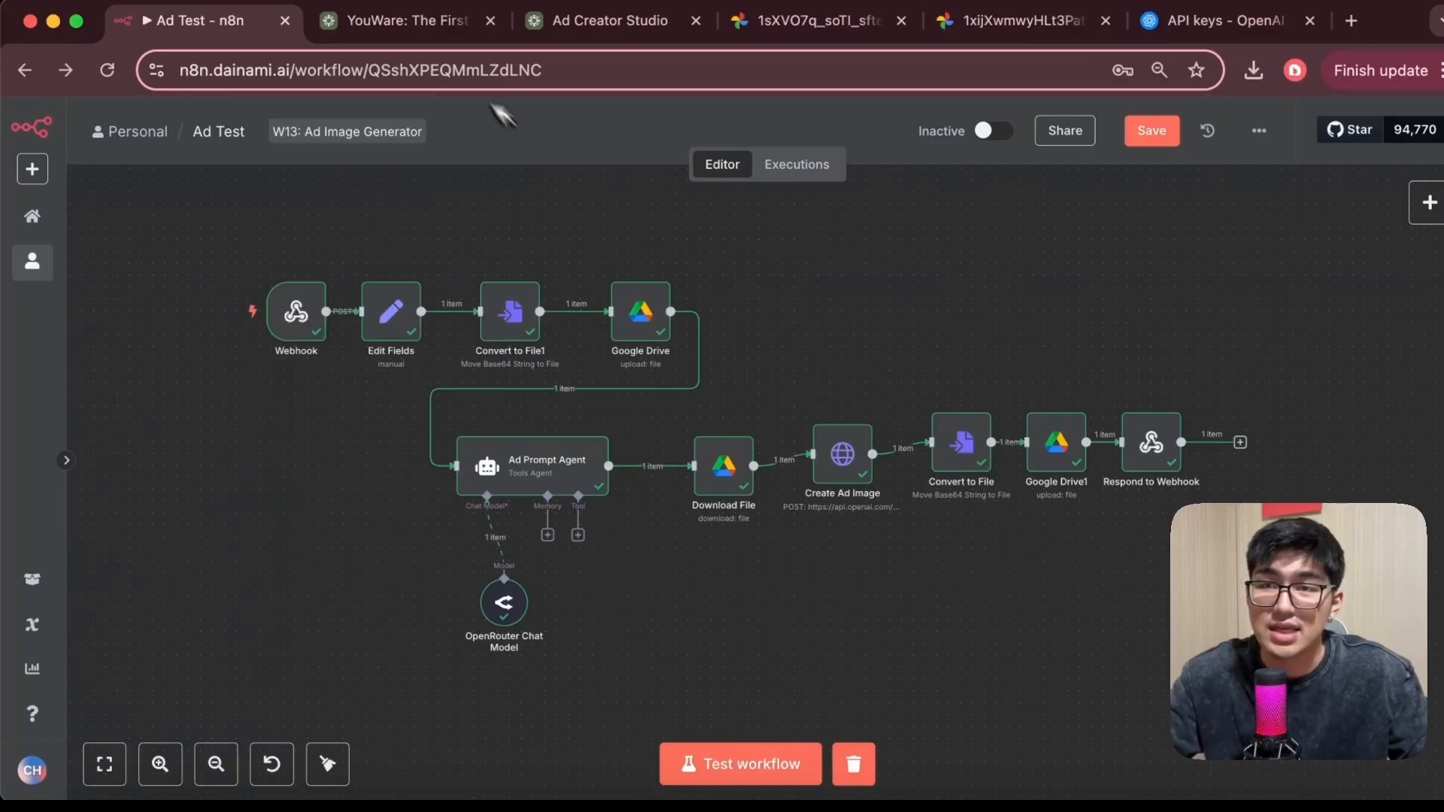
Return to the Ad Creator Studio tab and review the generated ad and its settings
click(422, 23)
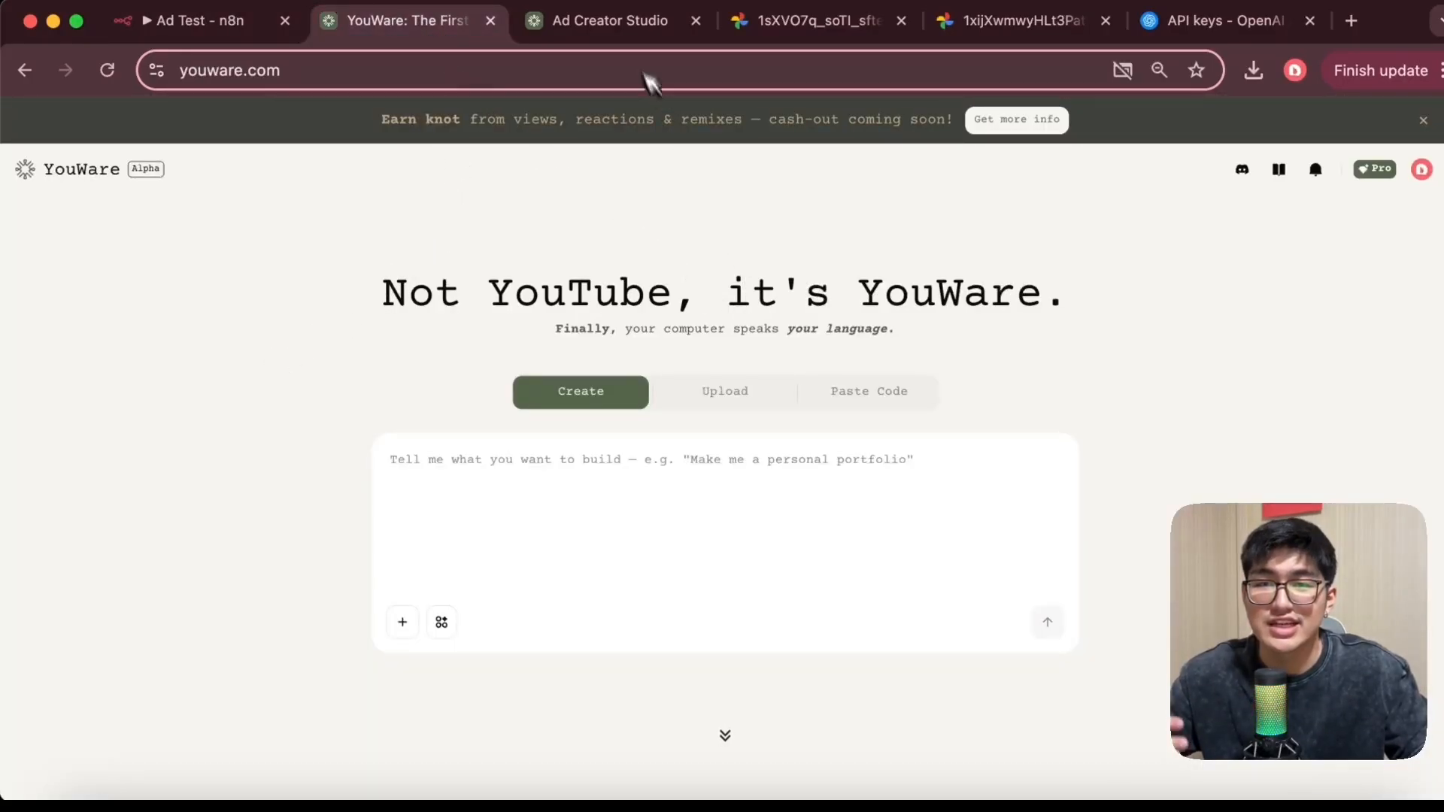
click(611, 24)
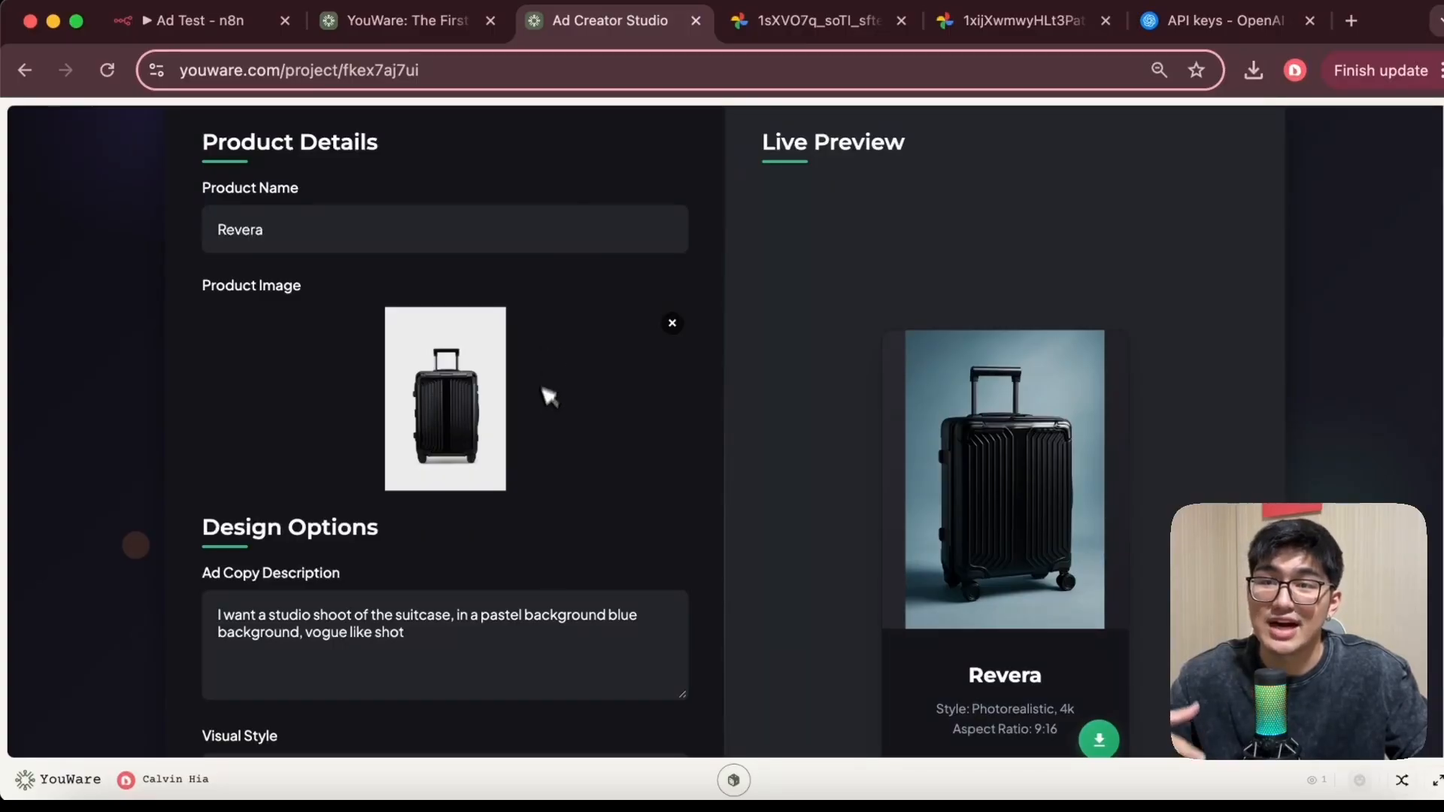
scroll(572, 437, down, 1)
scroll(587, 436, down, 3)
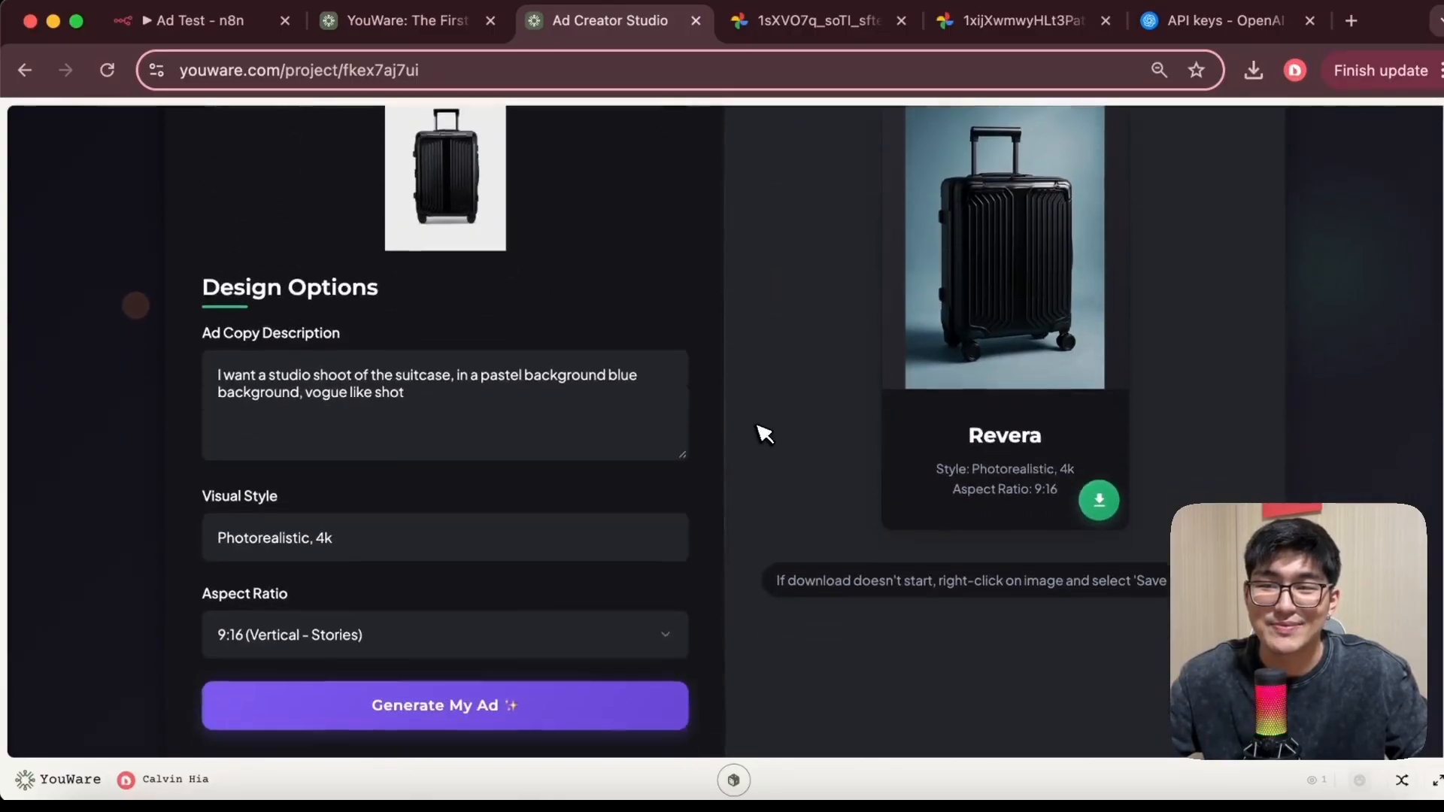
scroll(753, 429, up, 4)
scroll(772, 426, down, 3)
scroll(772, 427, down, 1)
scroll(745, 440, up, 3)
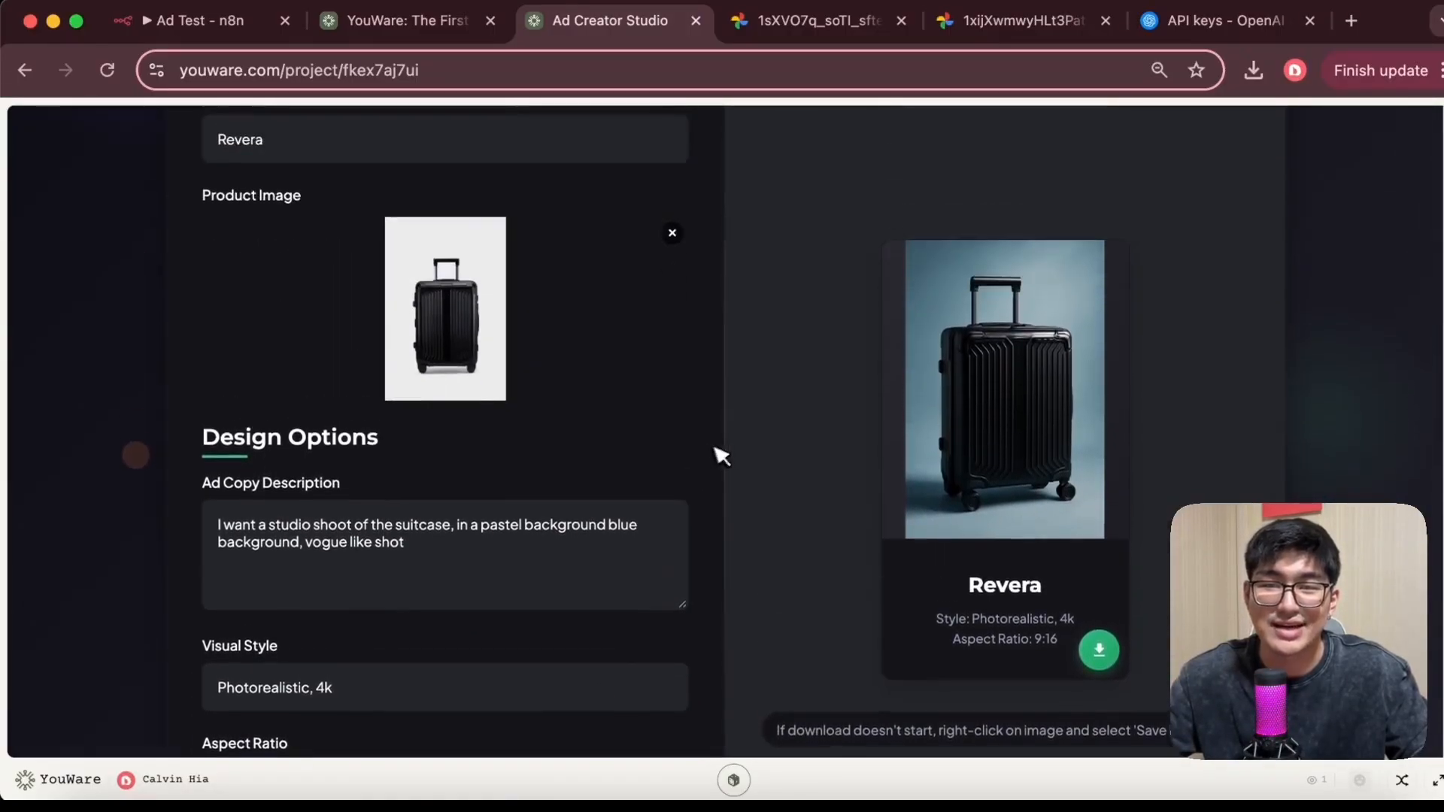
click(406, 21)
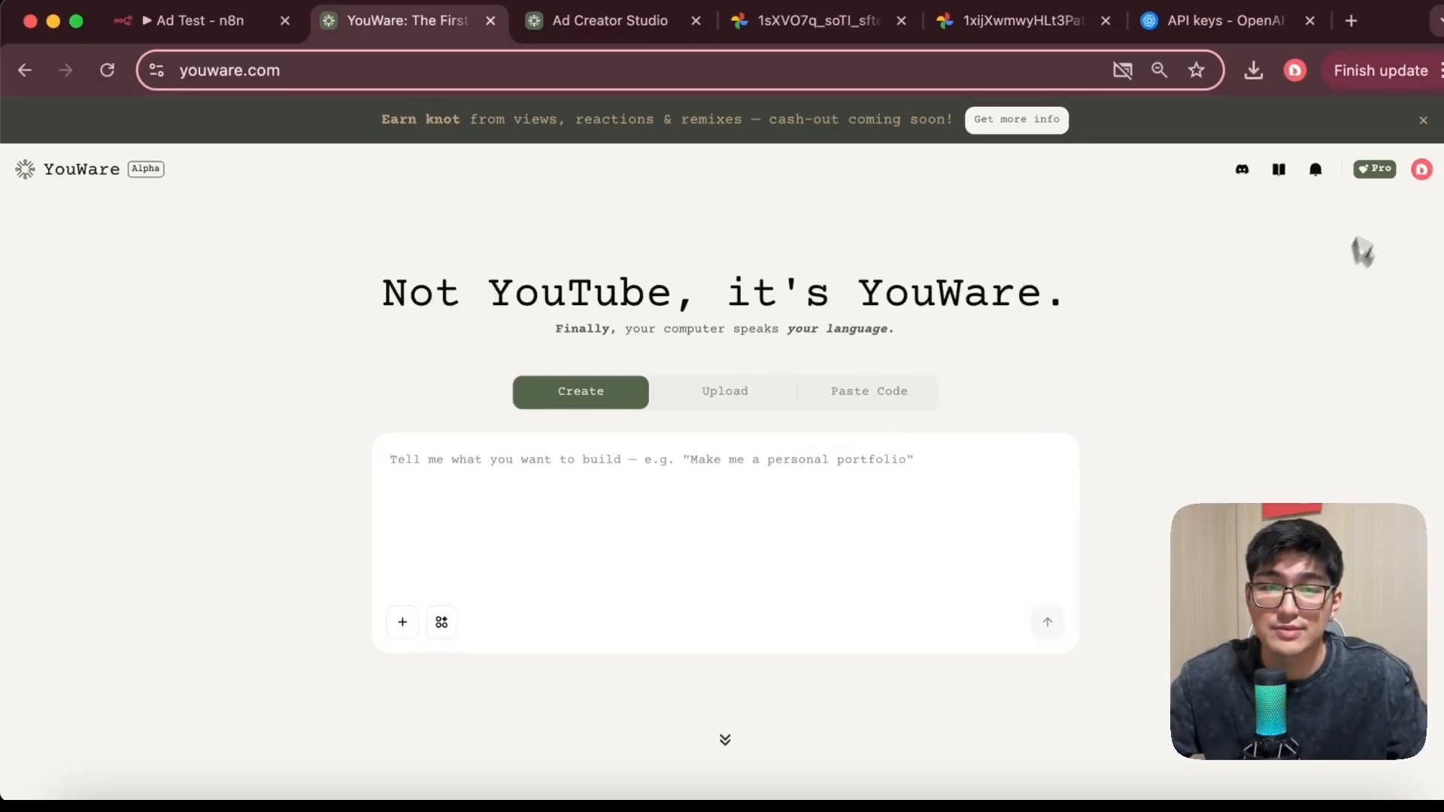
click(1376, 170)
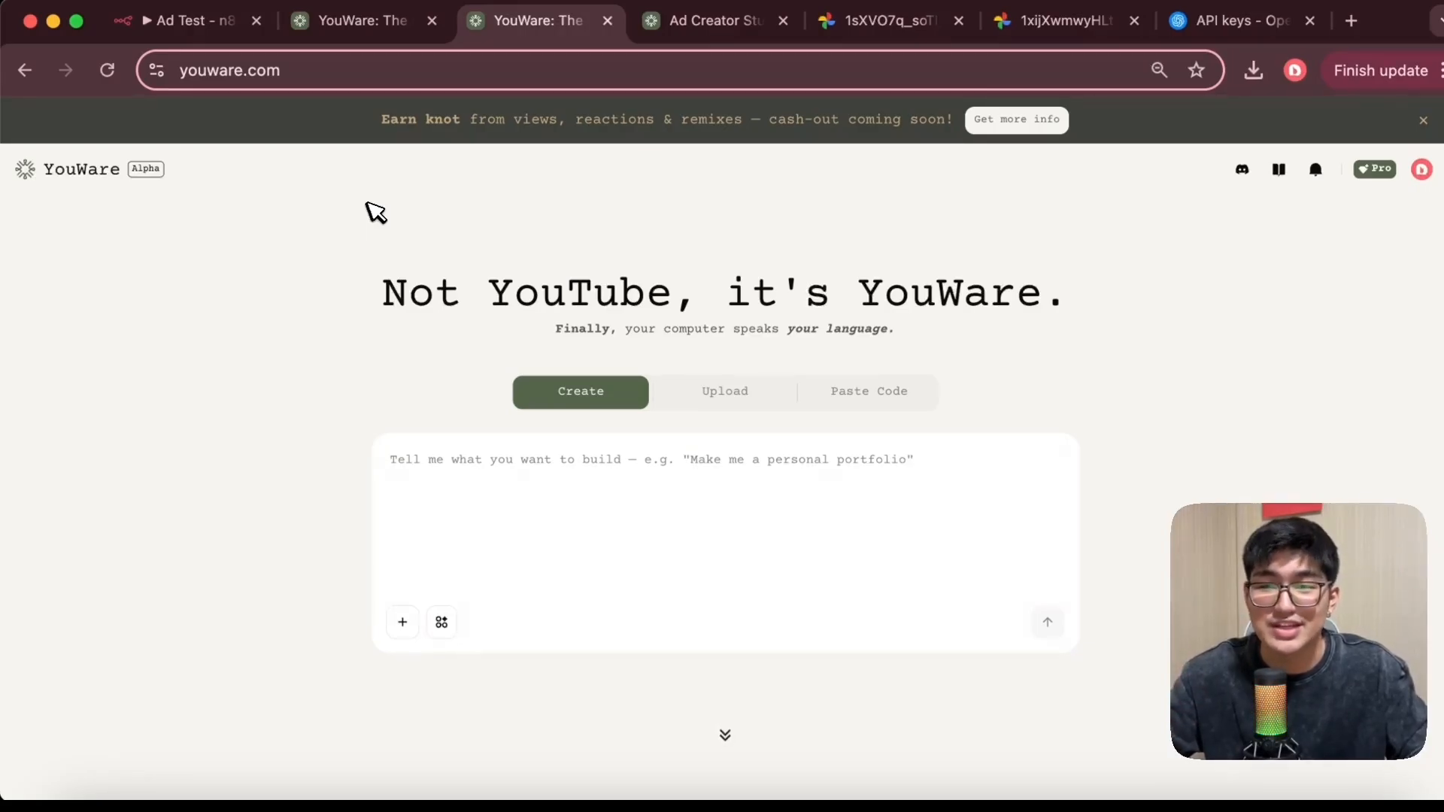
click(164, 22)
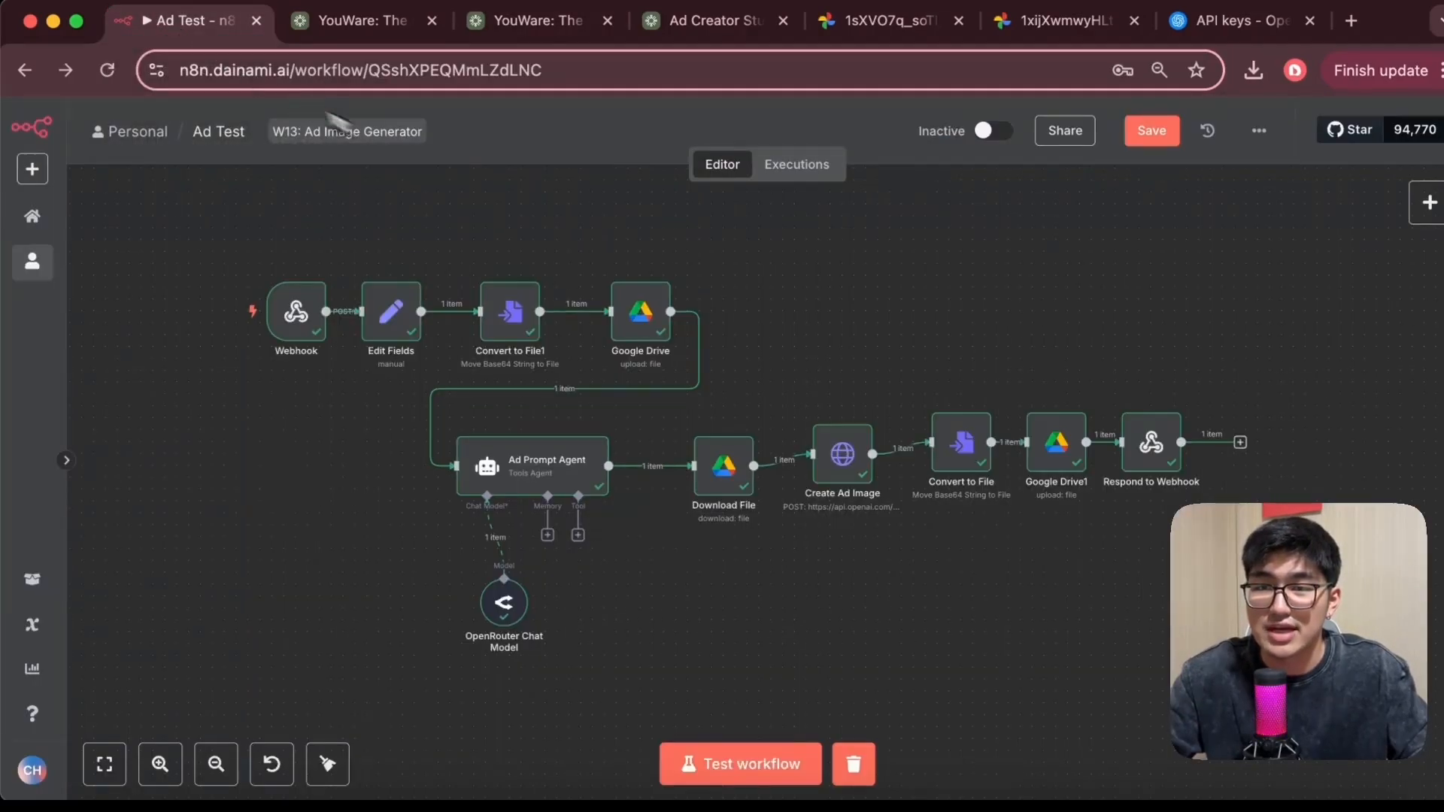
Review the Ad Creator Studio form's product name, product image and design options
scroll(744, 331, up, 2)
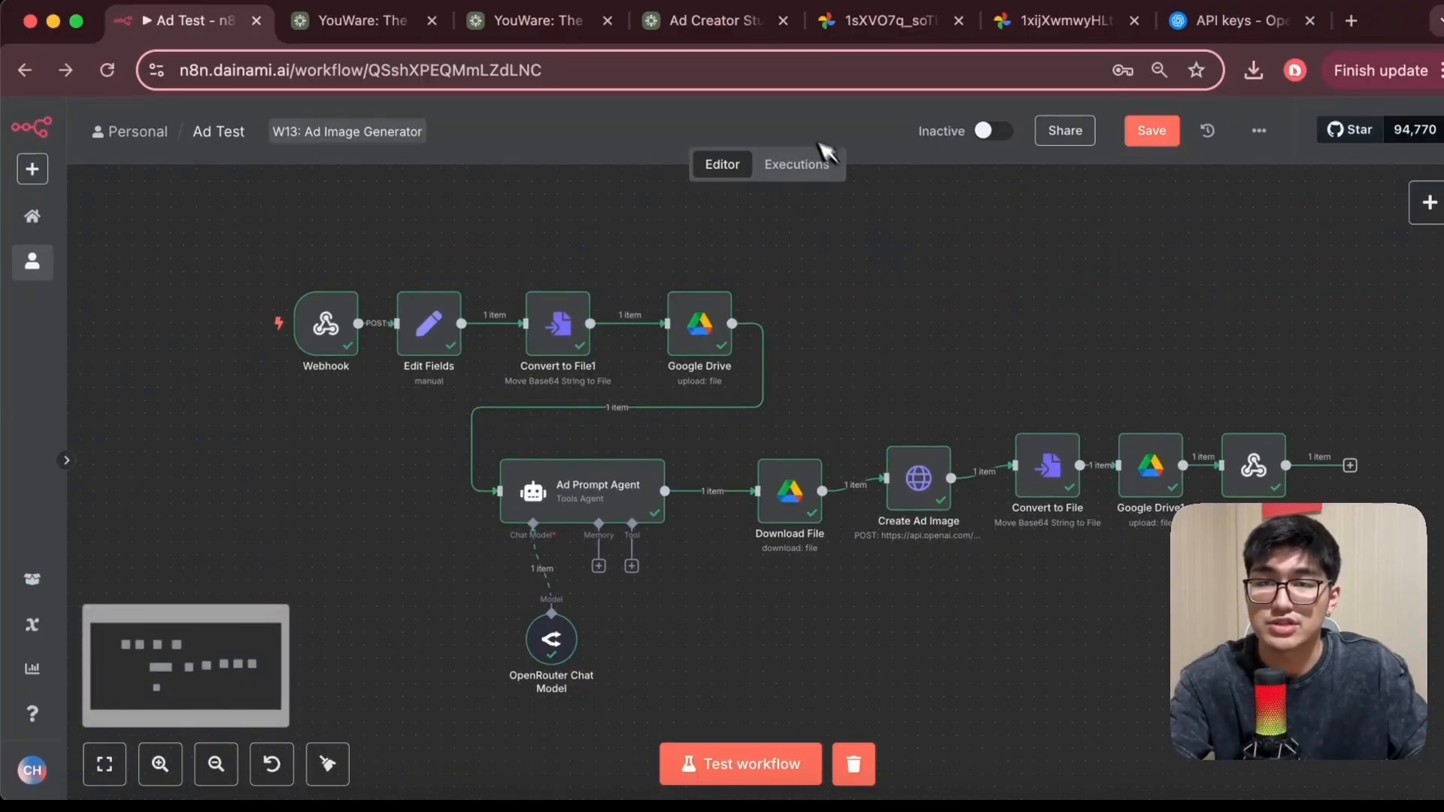
click(718, 21)
scroll(581, 446, up, 3)
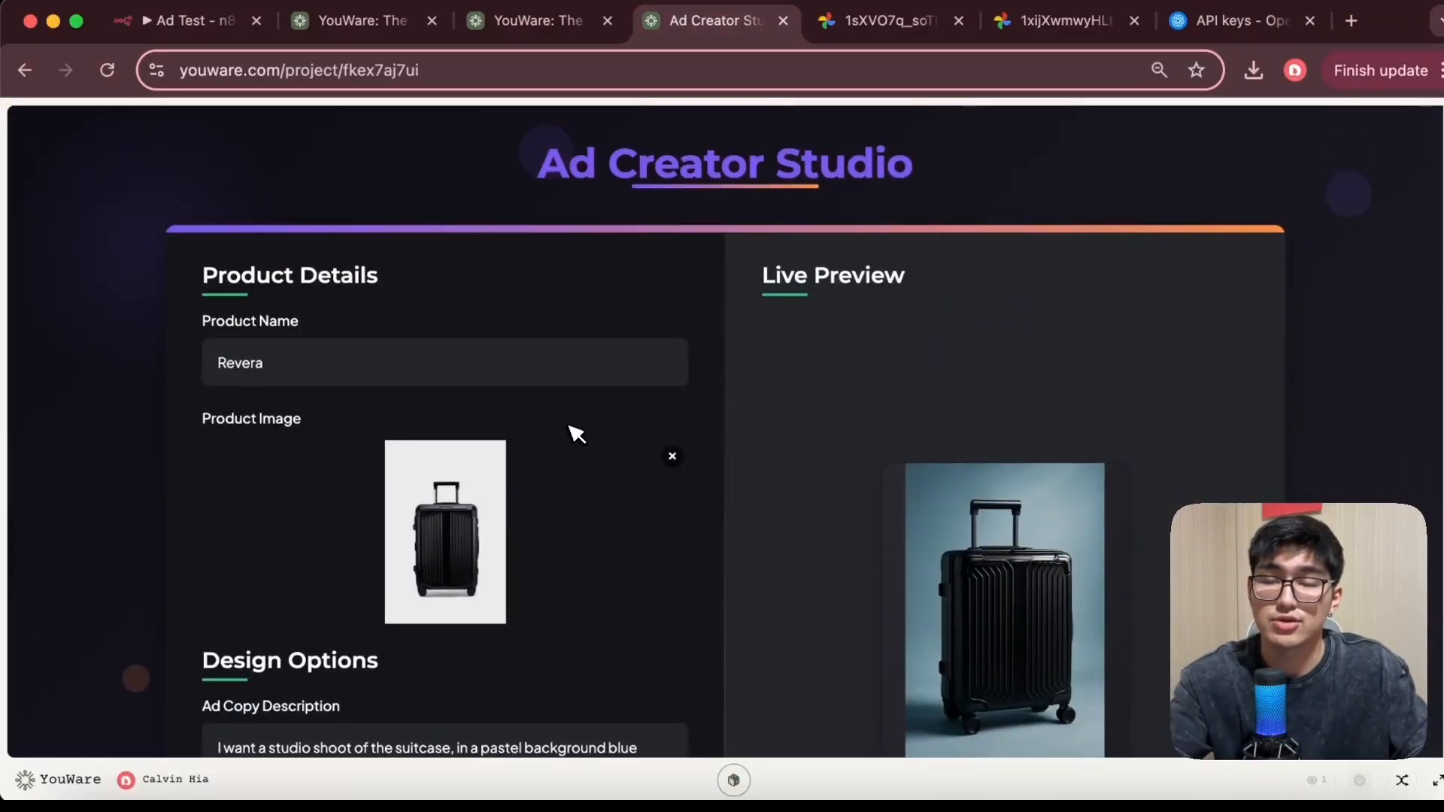
scroll(749, 440, down, 2)
scroll(747, 427, up, 2)
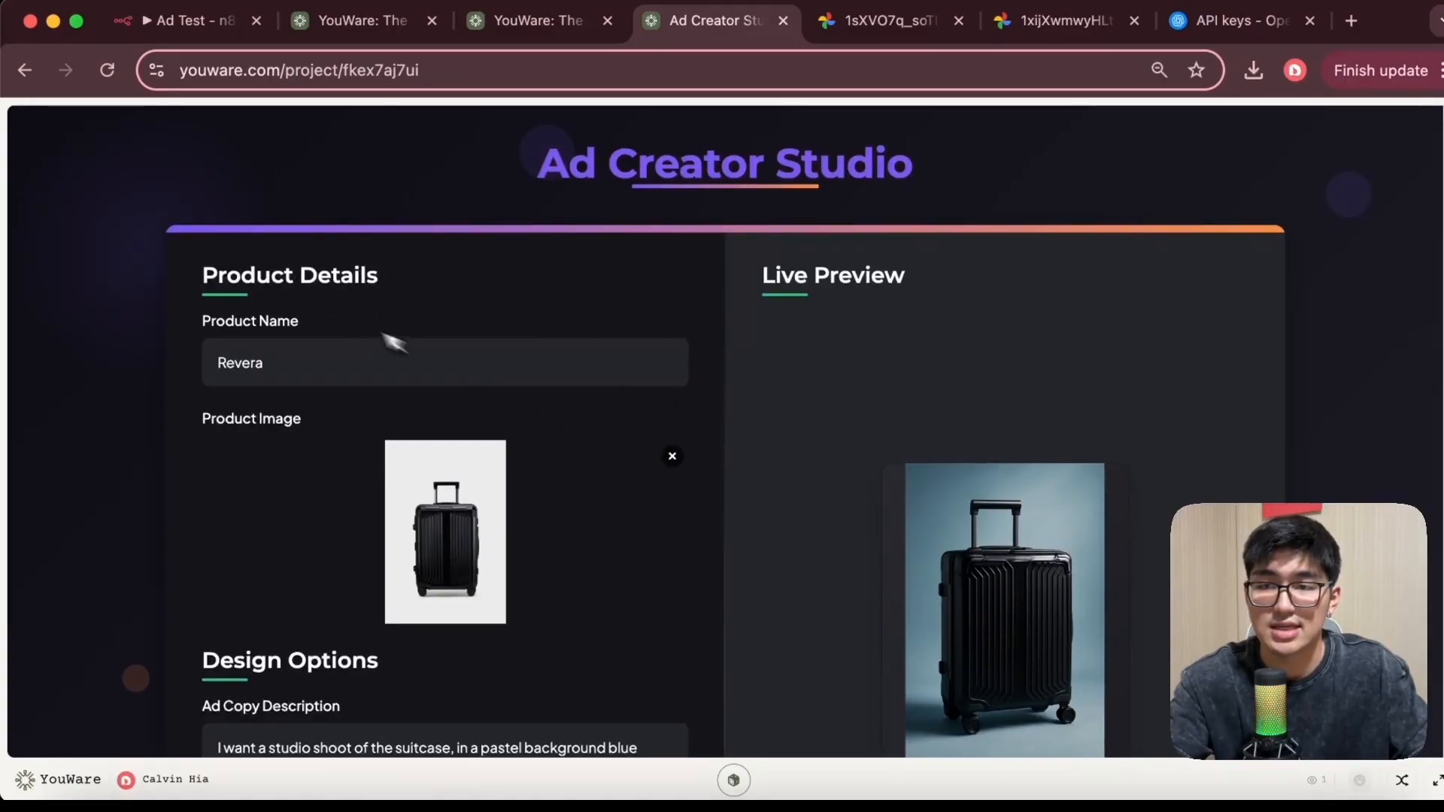
scroll(380, 323, down, 5)
scroll(353, 301, up, 4)
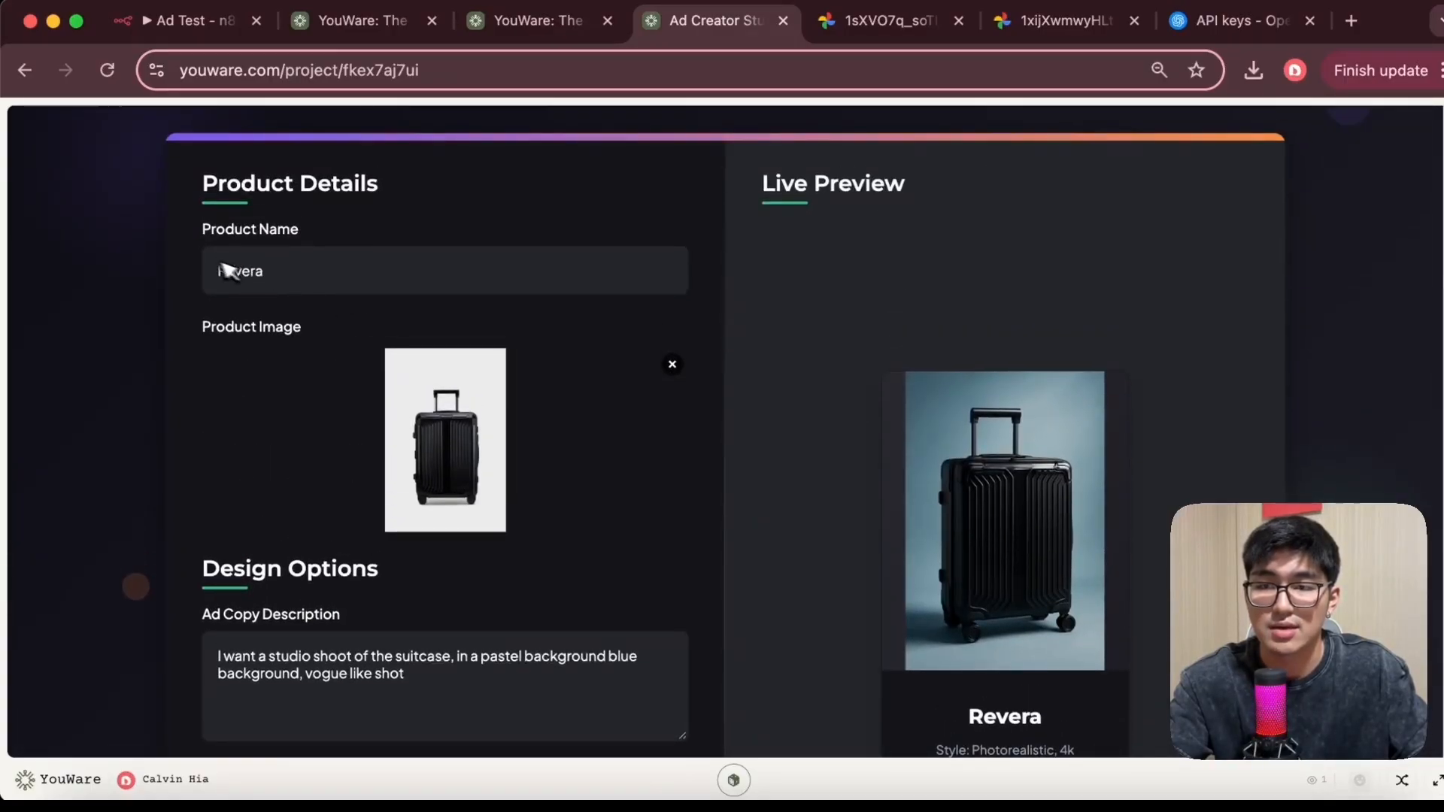
scroll(226, 271, down, 4)
scroll(249, 426, up, 4)
scroll(606, 454, down, 2)
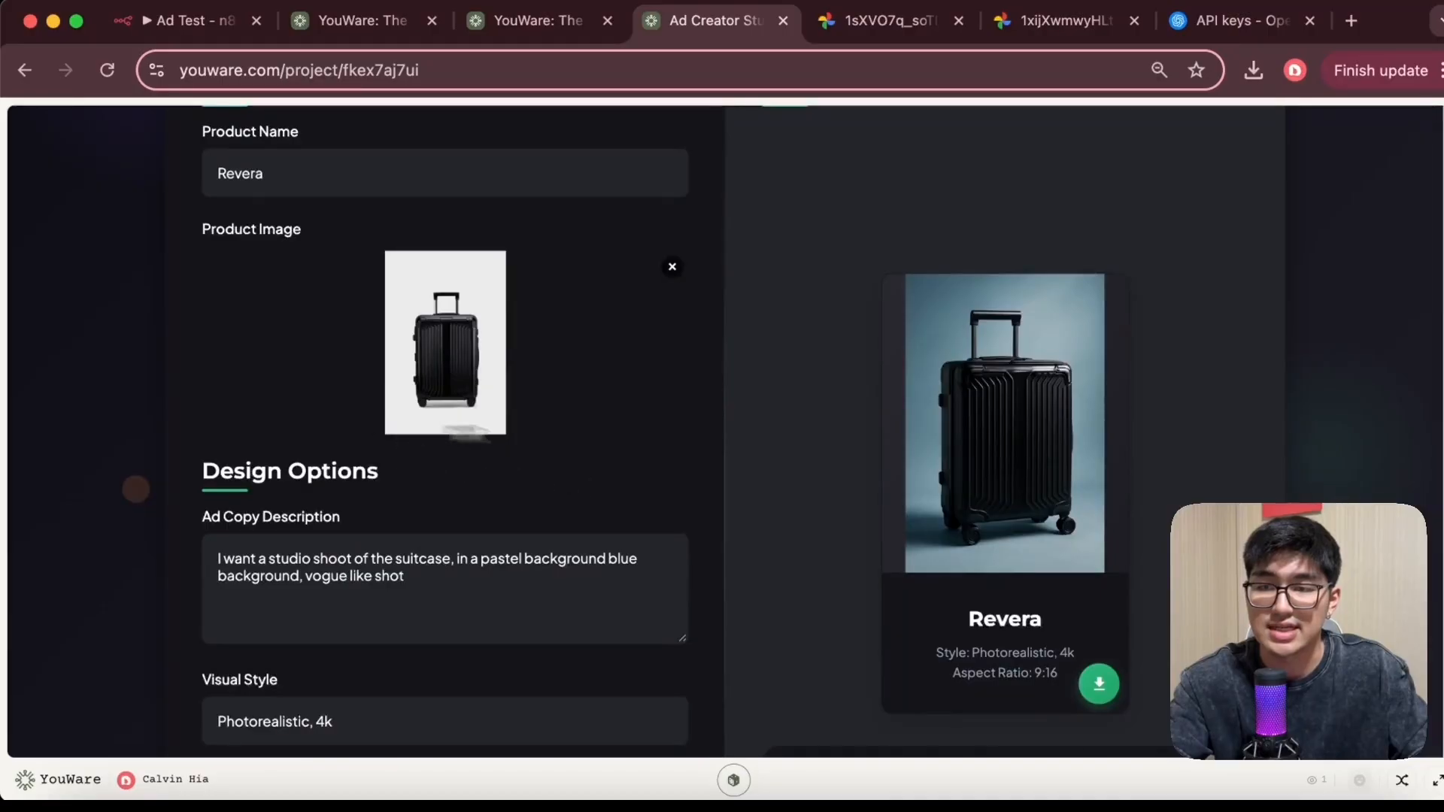
scroll(542, 538, down, 4)
scroll(473, 562, up, 2)
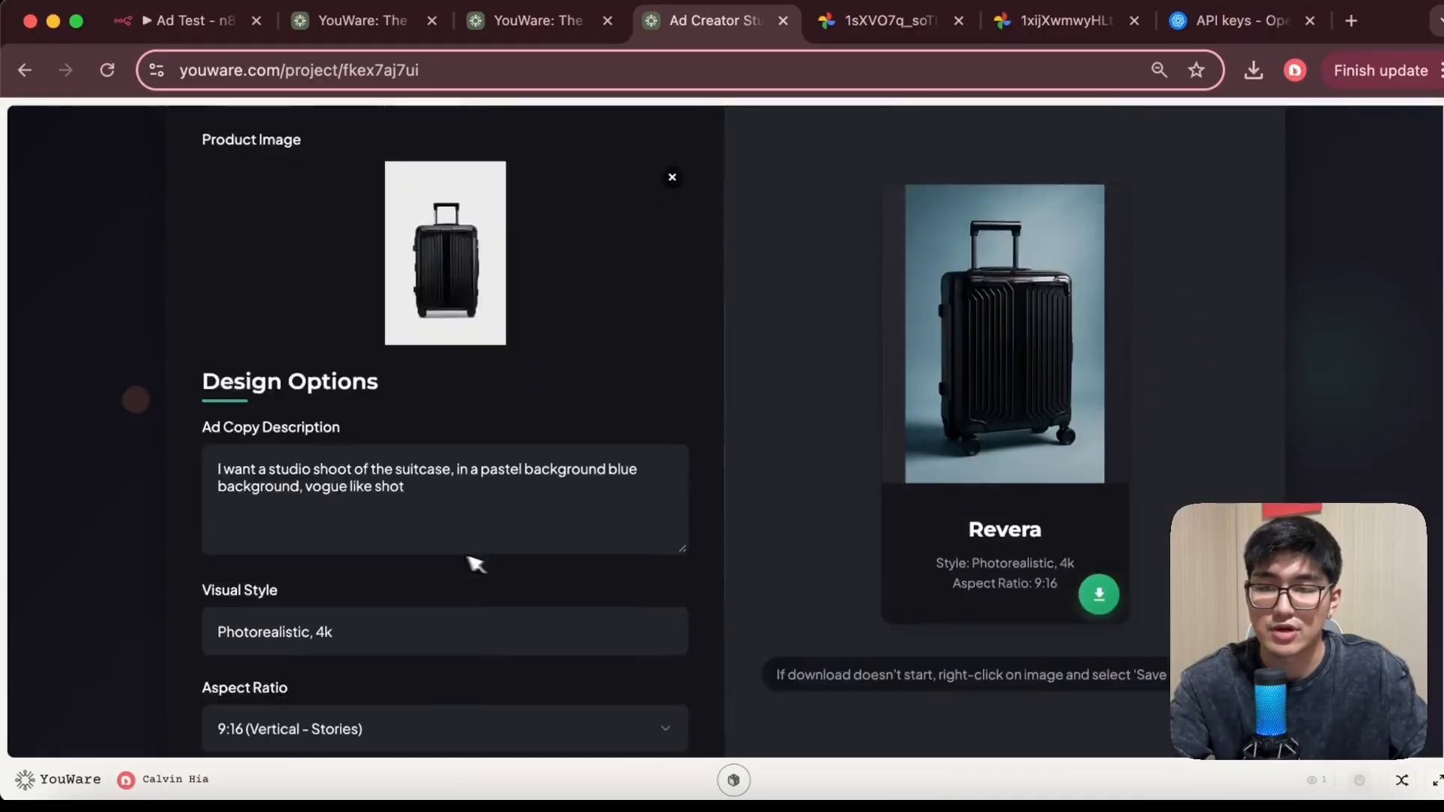
scroll(475, 564, up, 2)
scroll(574, 599, down, 1)
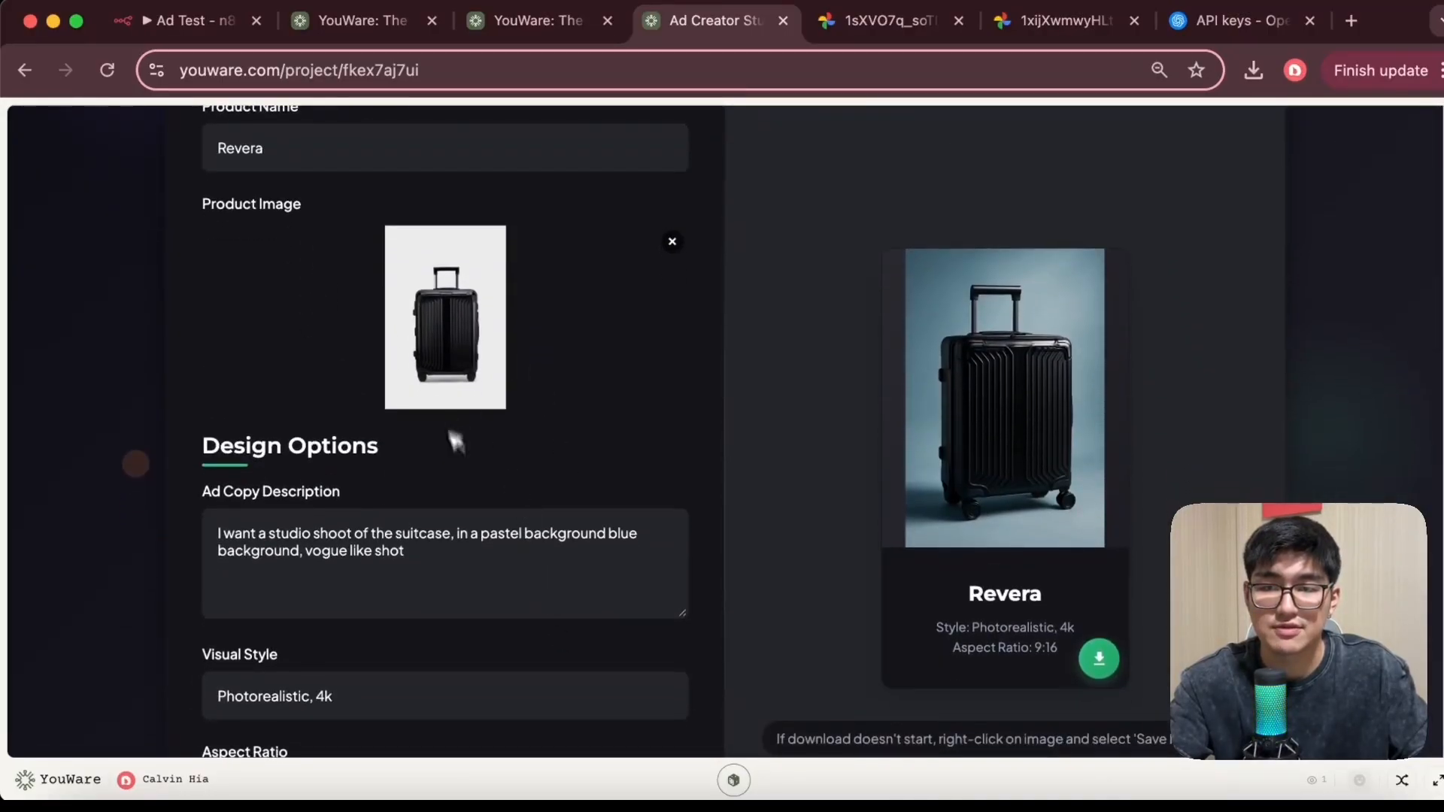
Open the Webhook node of the Ad Test workflow to view its settings
click(192, 20)
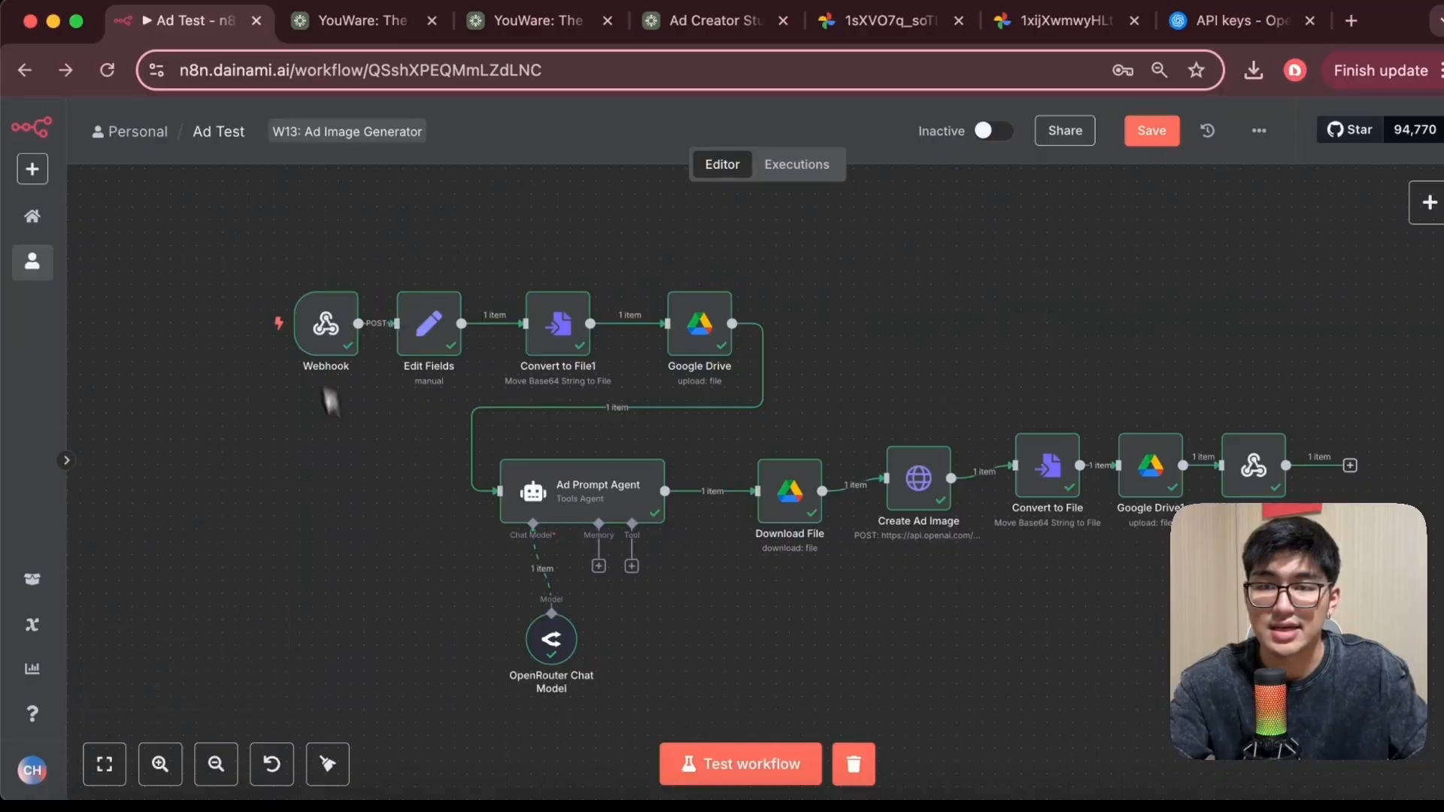
click(699, 29)
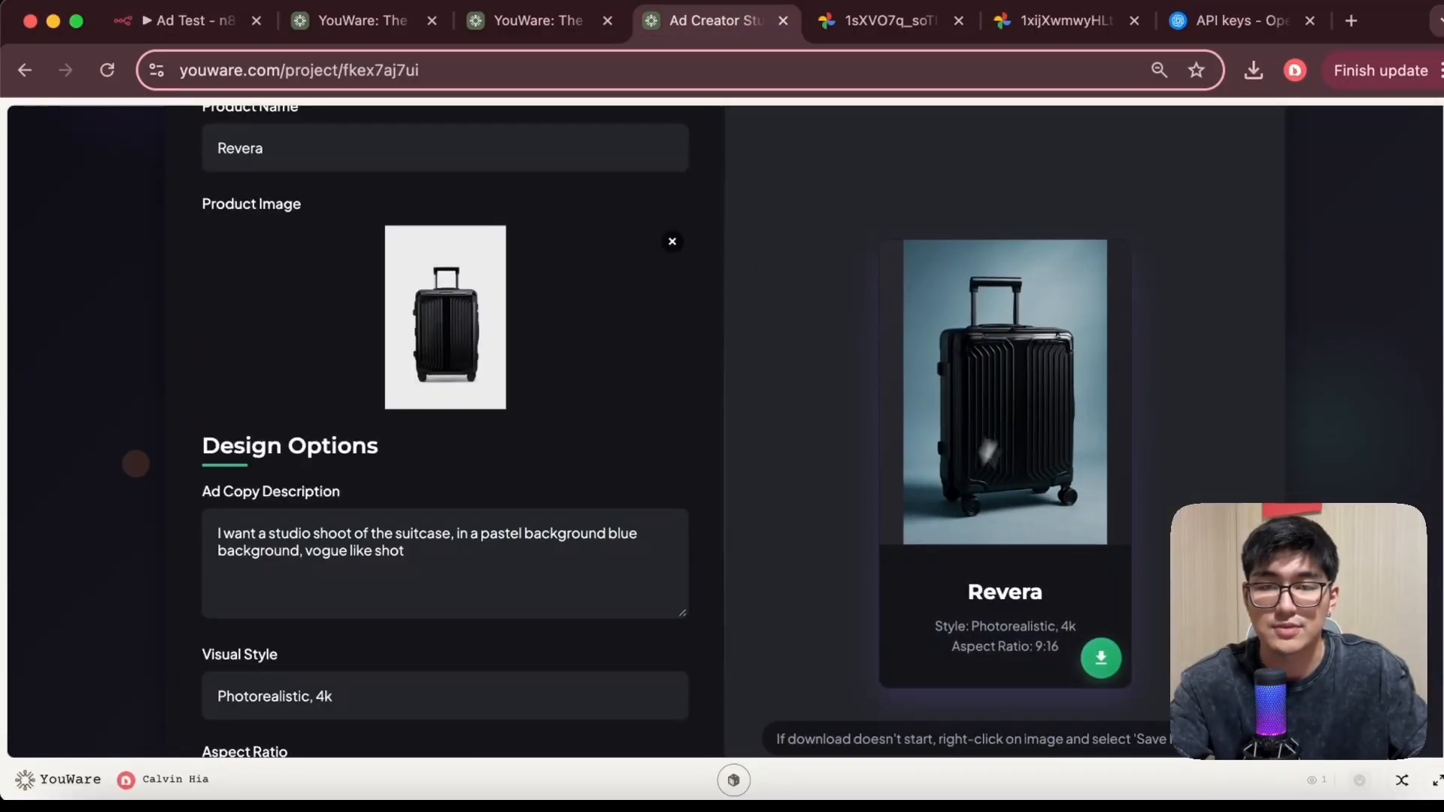
click(197, 23)
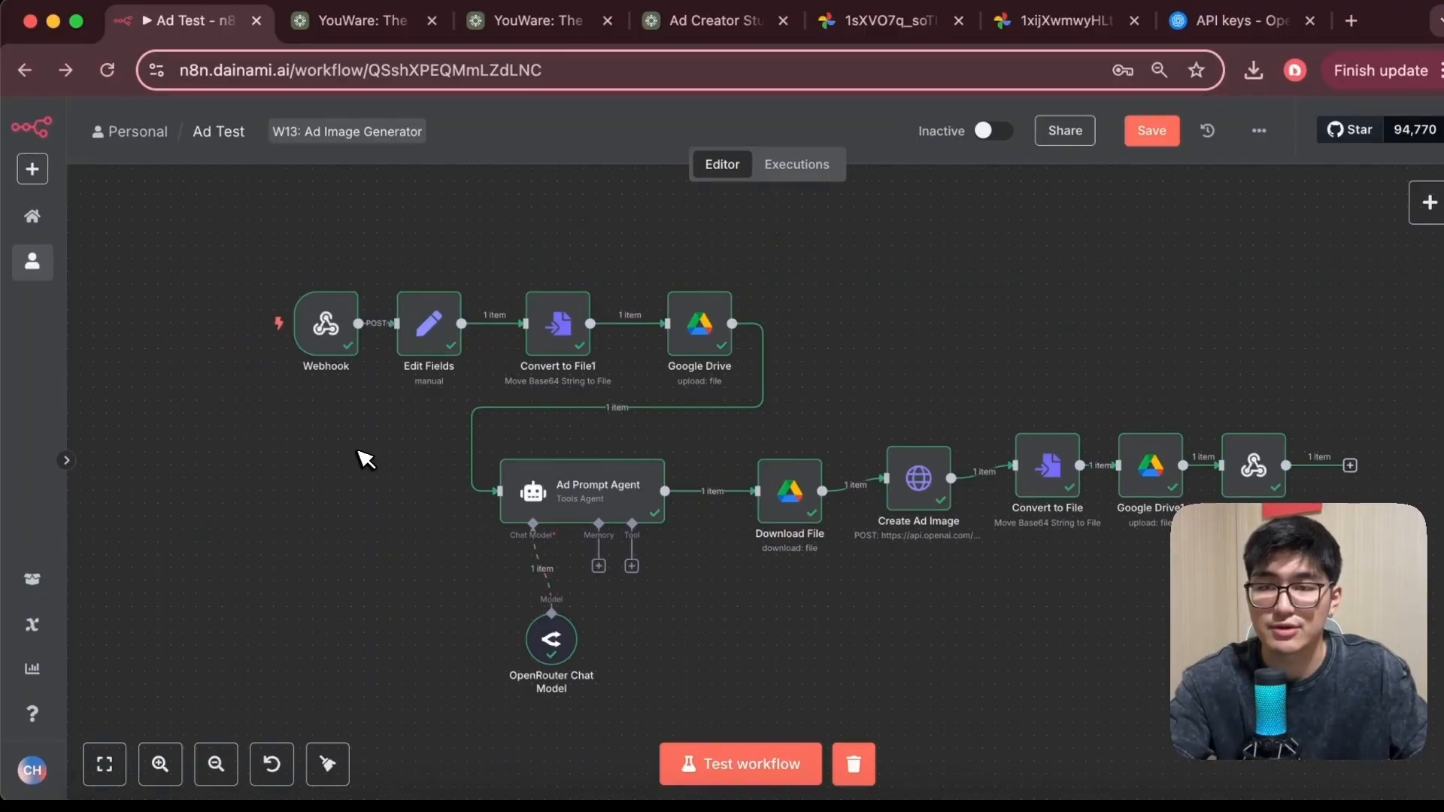
scroll(339, 450, up, 5)
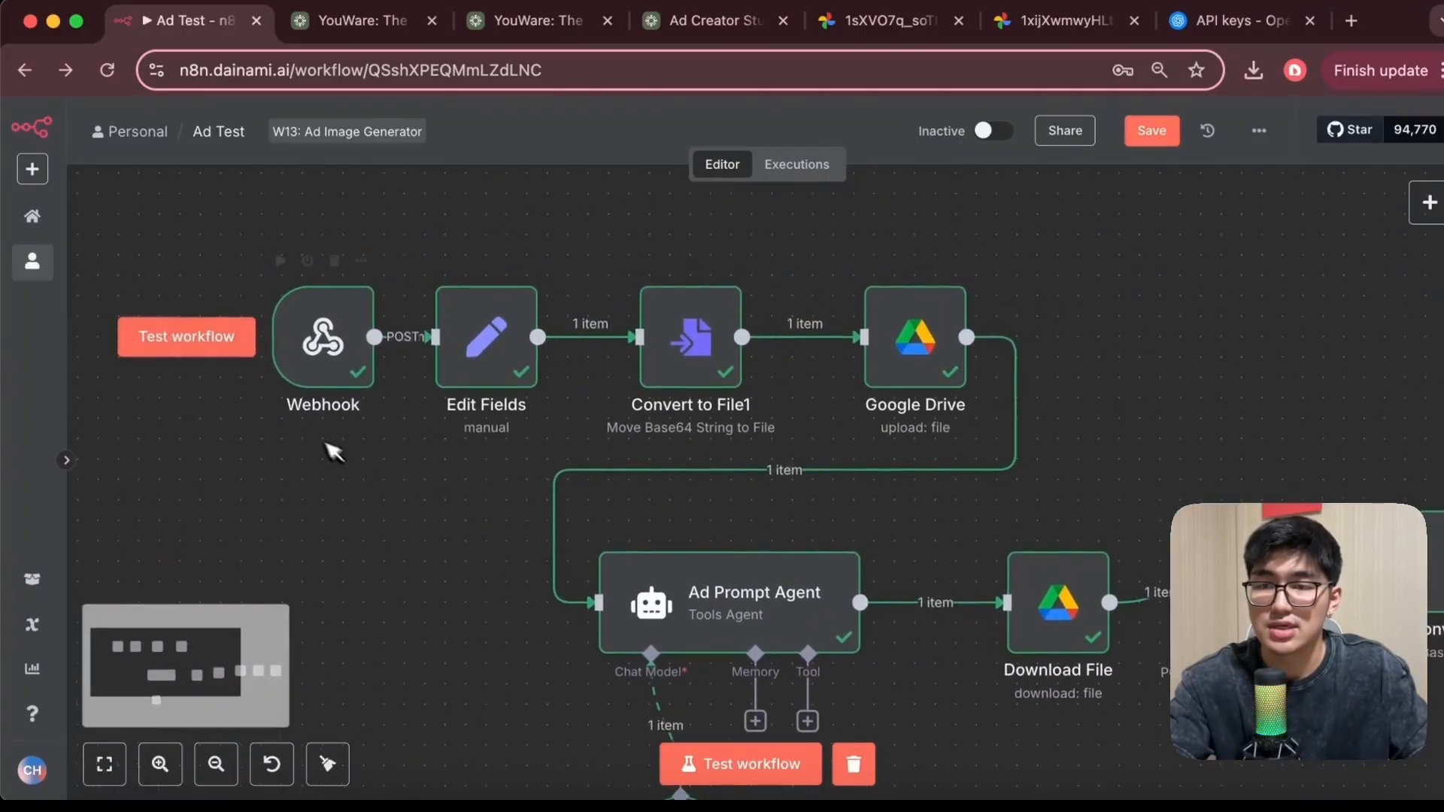
double_click(371, 380)
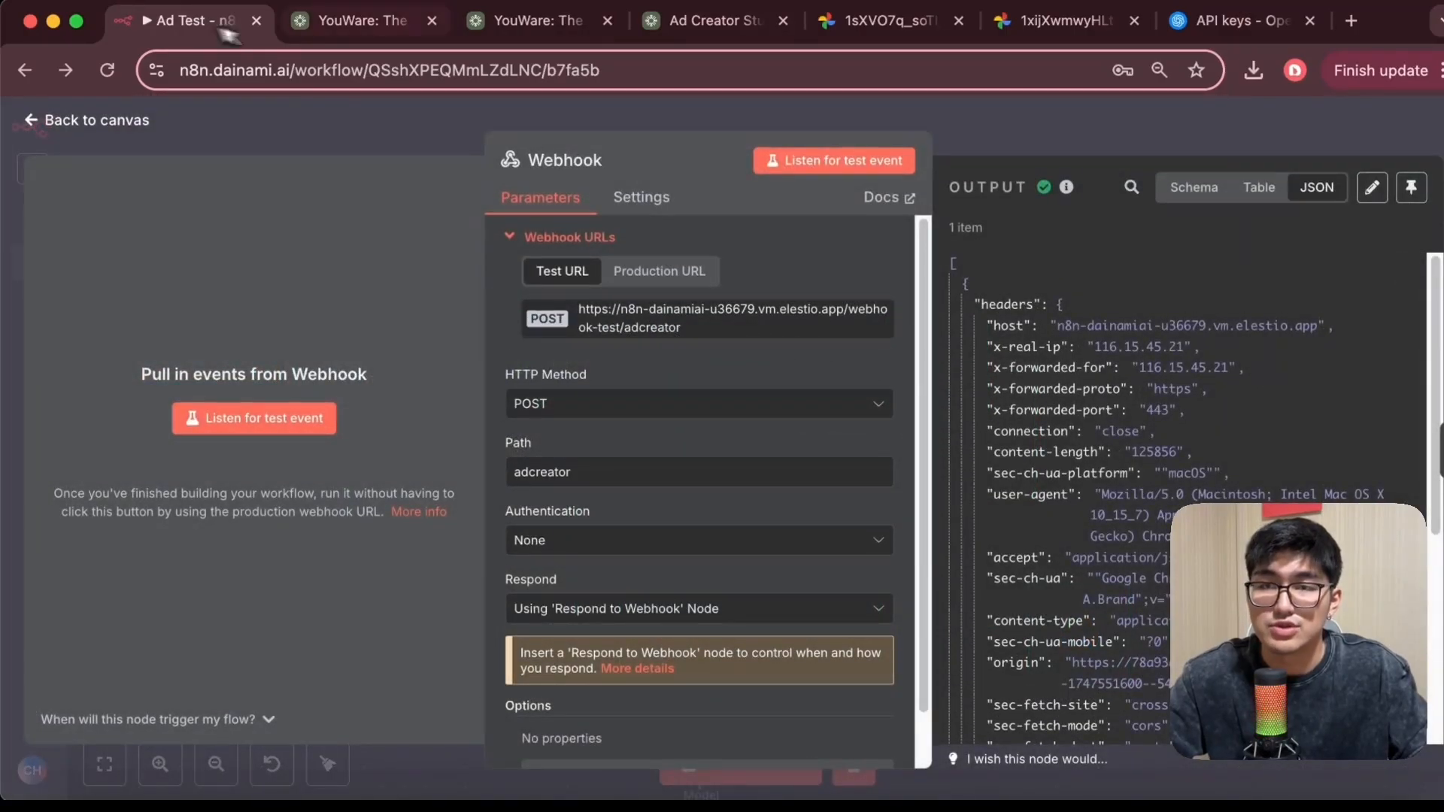
Scroll through the Ad Creator Studio form fields to compare them with the webhook
click(695, 32)
scroll(579, 223, up, 4)
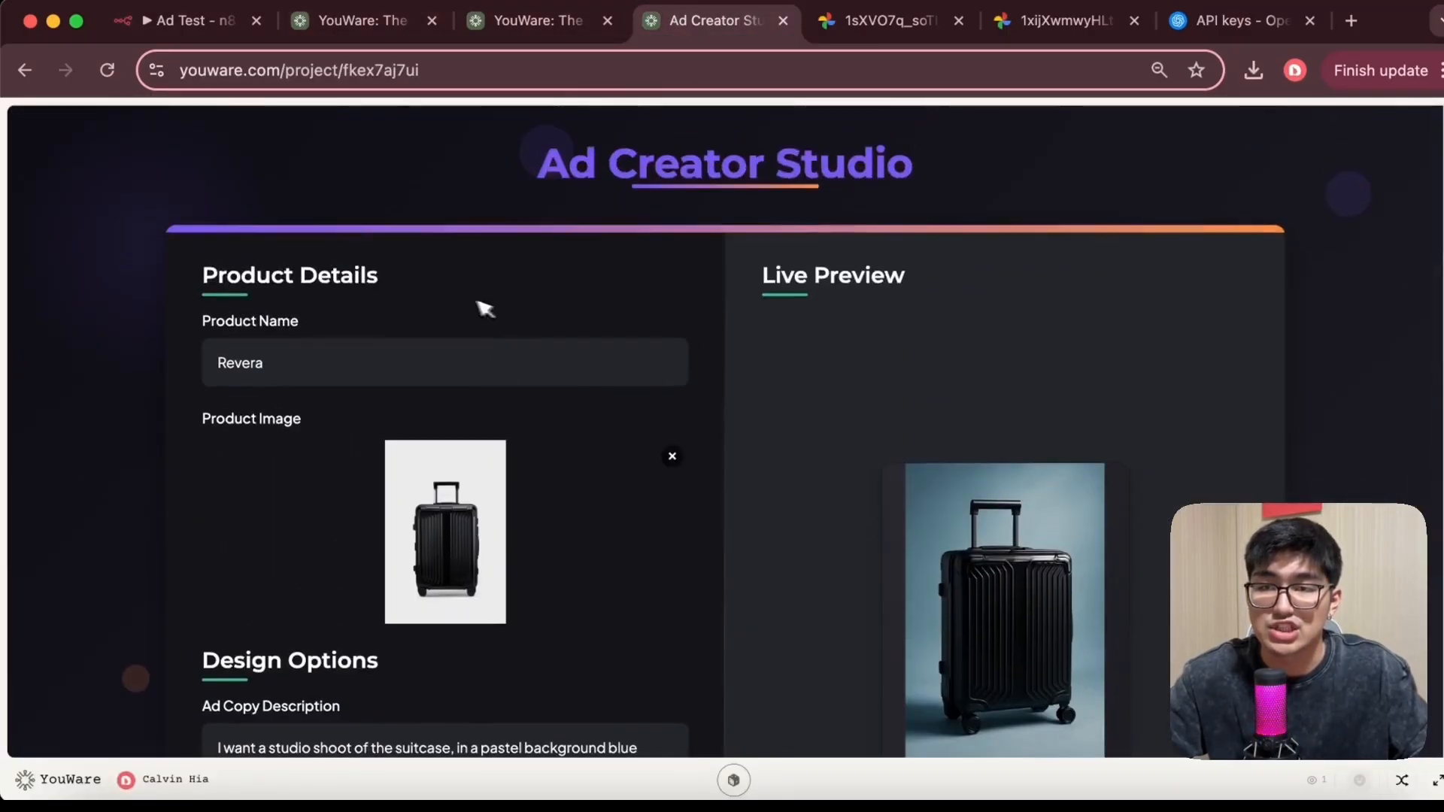
scroll(526, 361, down, 1)
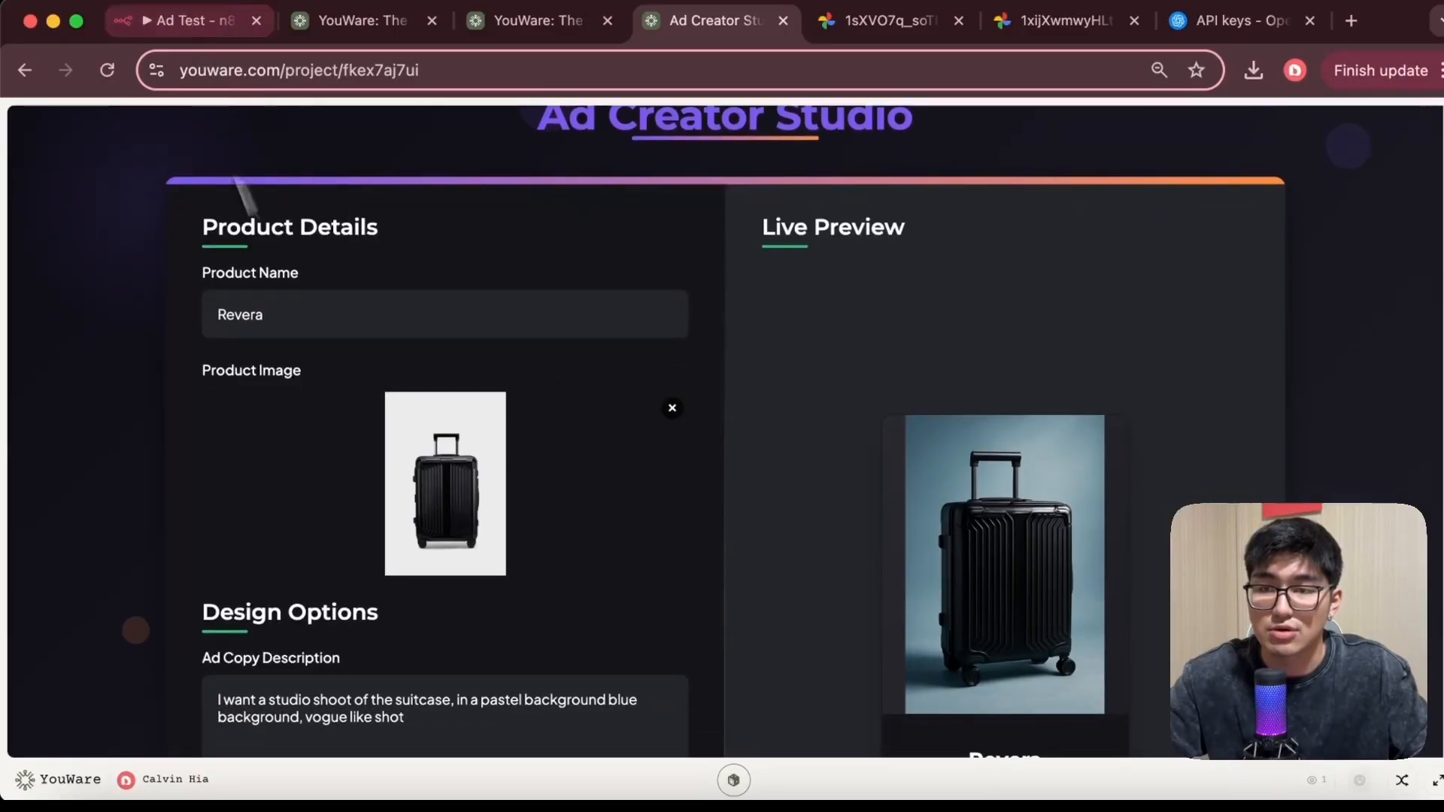
scroll(412, 368, down, 5)
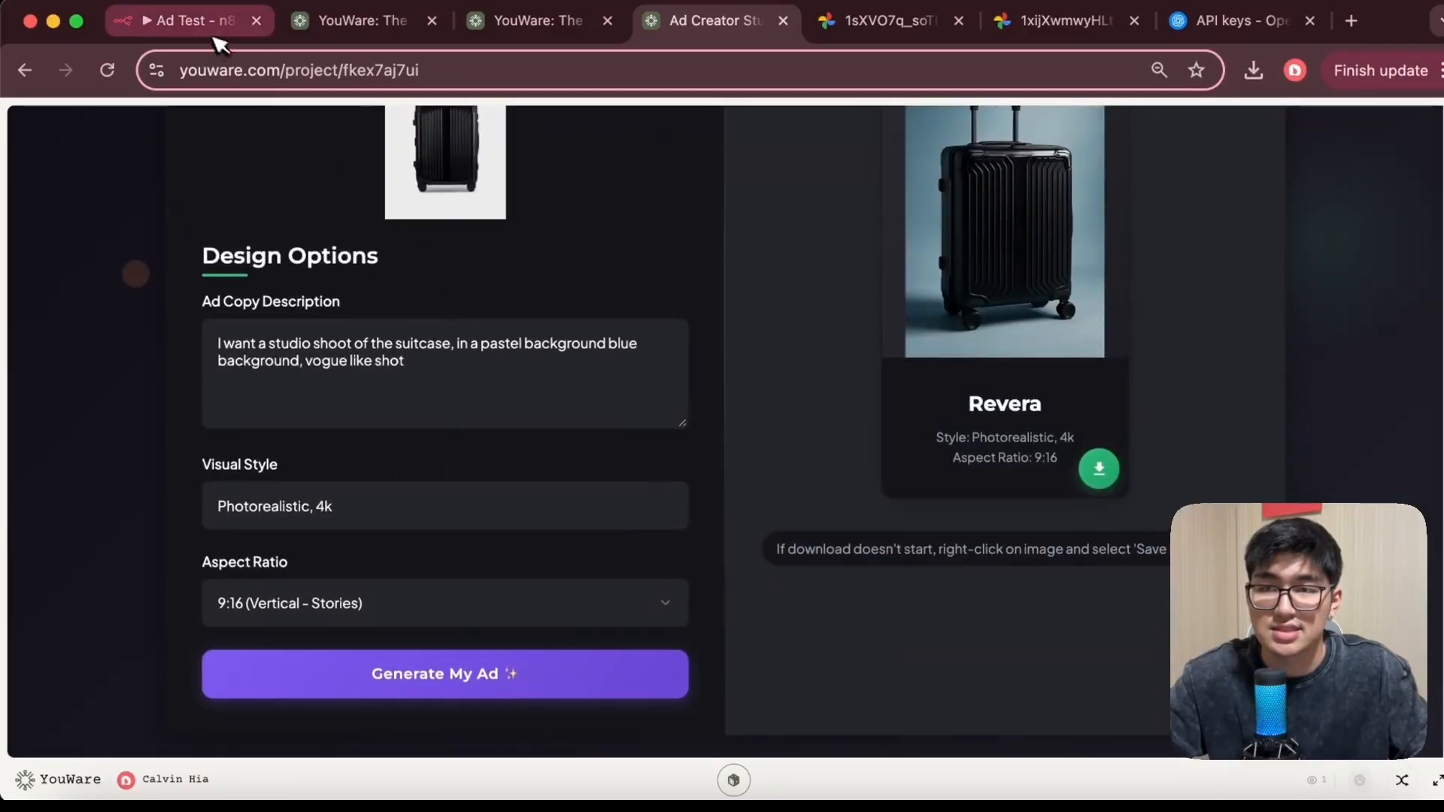
Examine the Webhook node's parameters and the JSON data it received
click(188, 21)
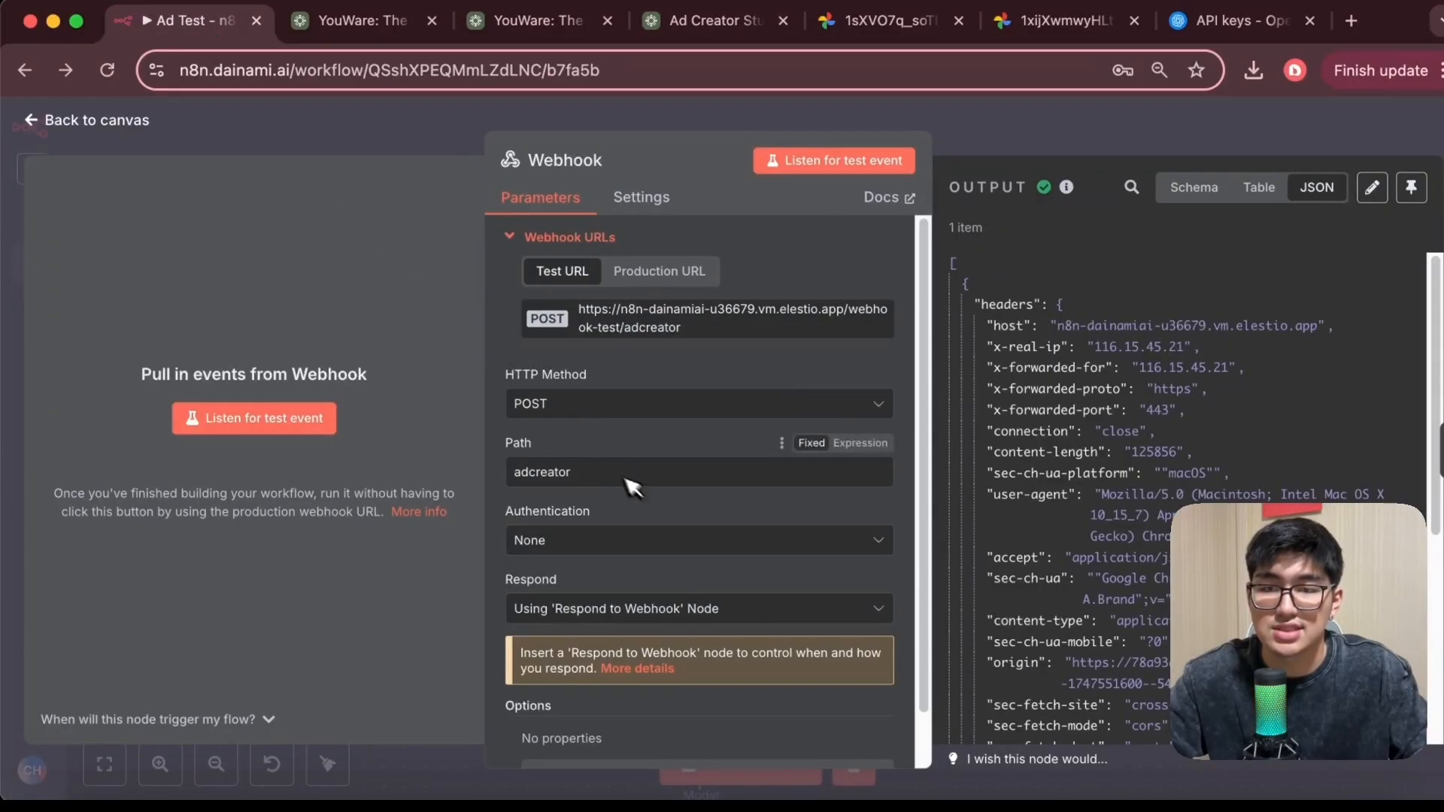
scroll(662, 444, down, 2)
scroll(632, 417, up, 2)
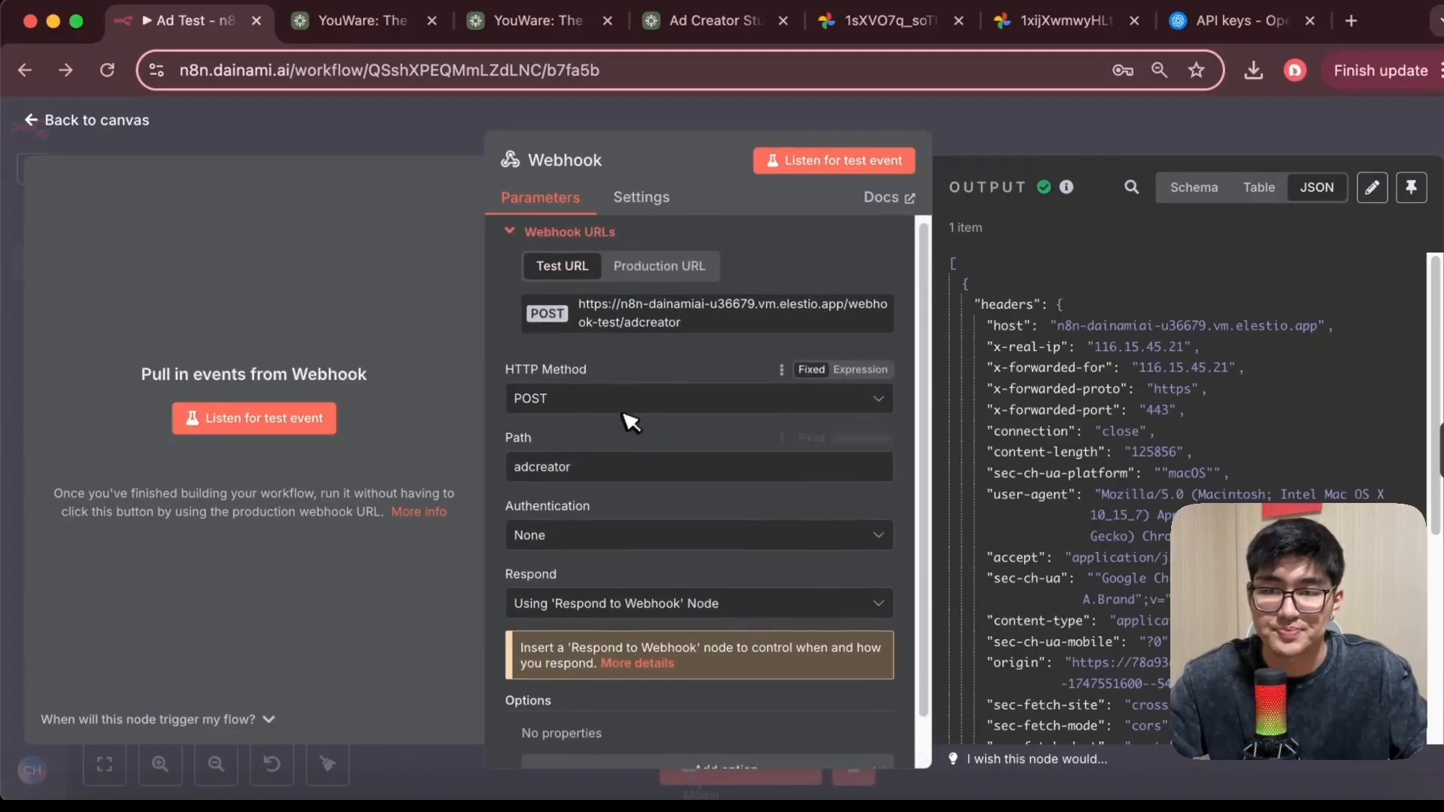
scroll(632, 417, down, 2)
scroll(1083, 418, down, 10)
scroll(1083, 418, down, 20)
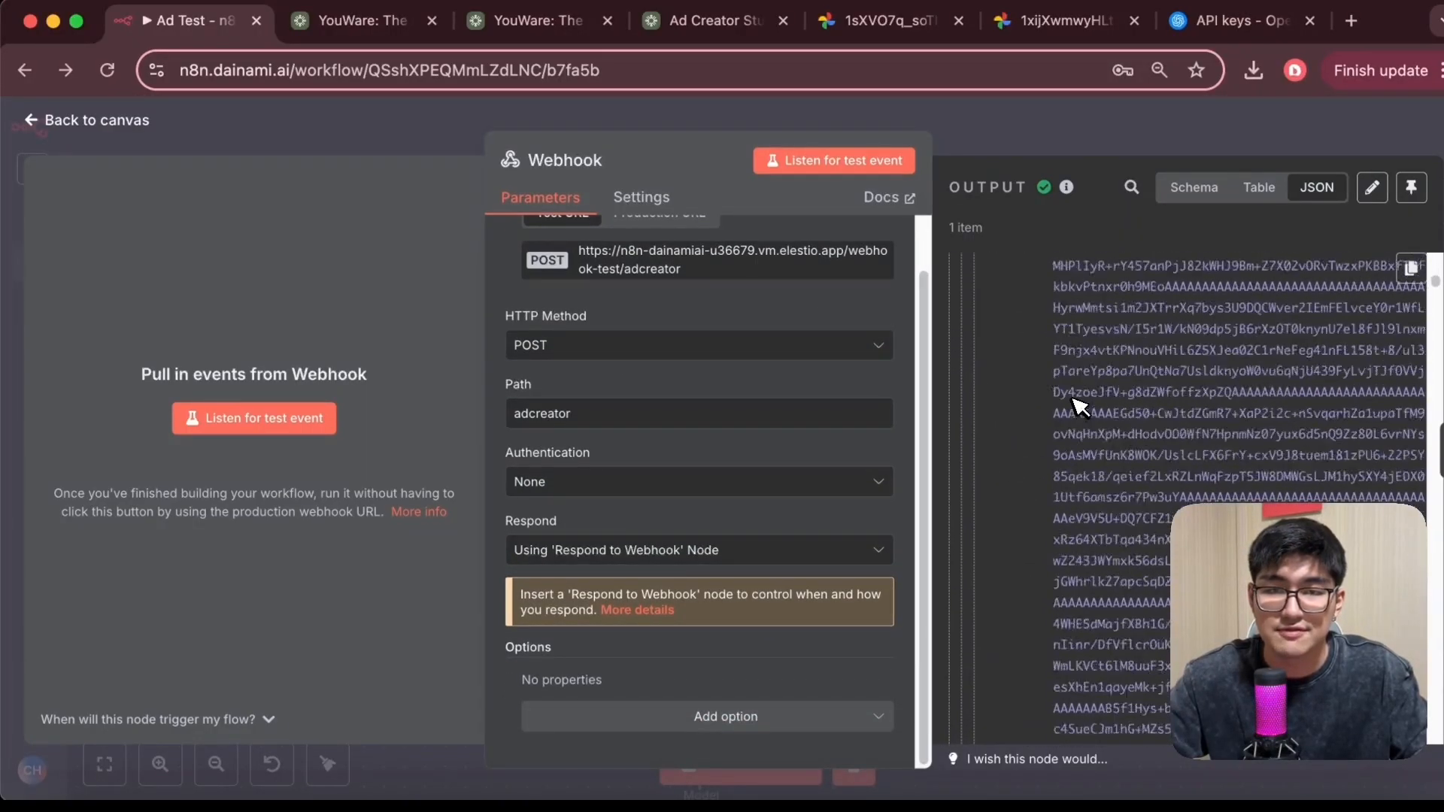
scroll(1091, 430, down, 20)
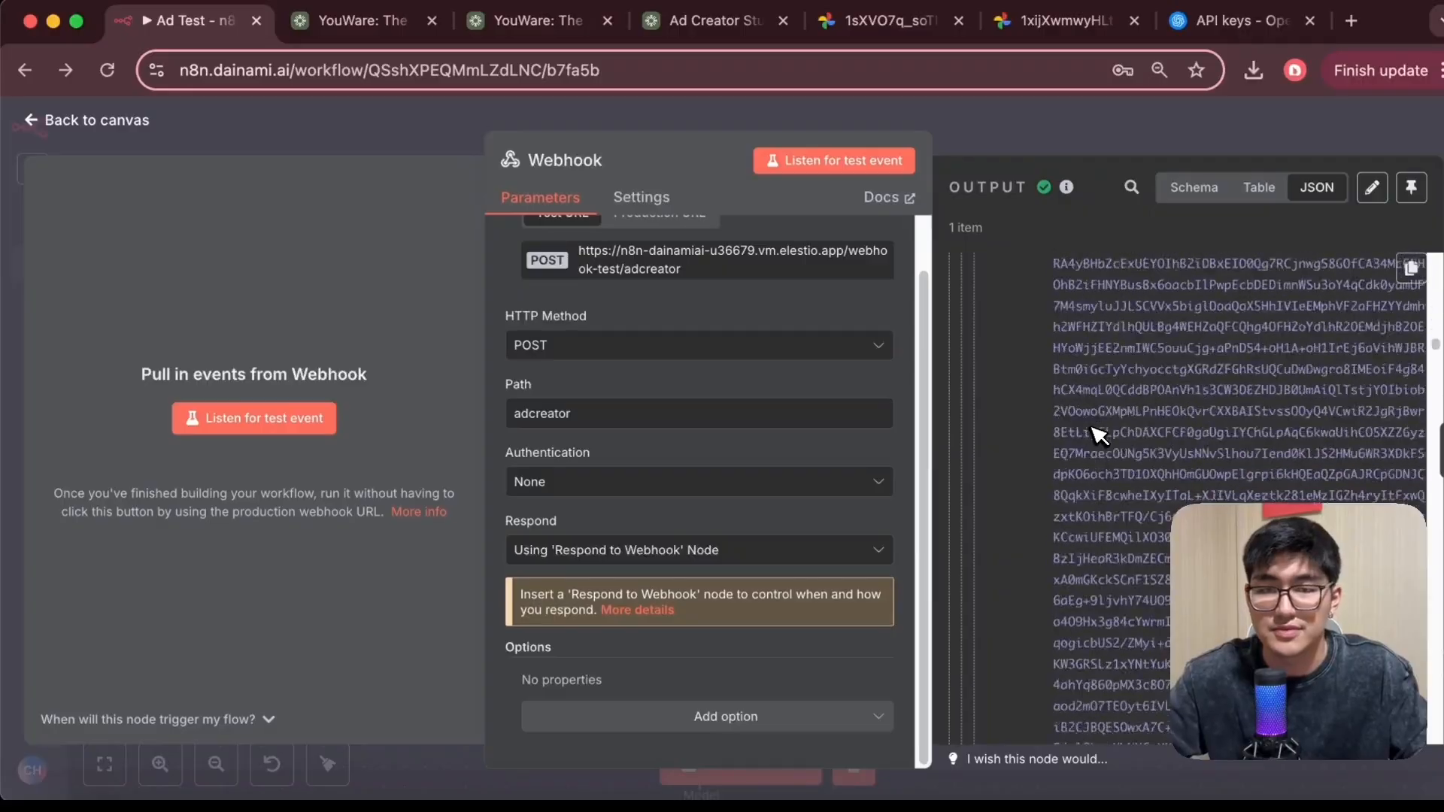
scroll(1121, 349, down, 20)
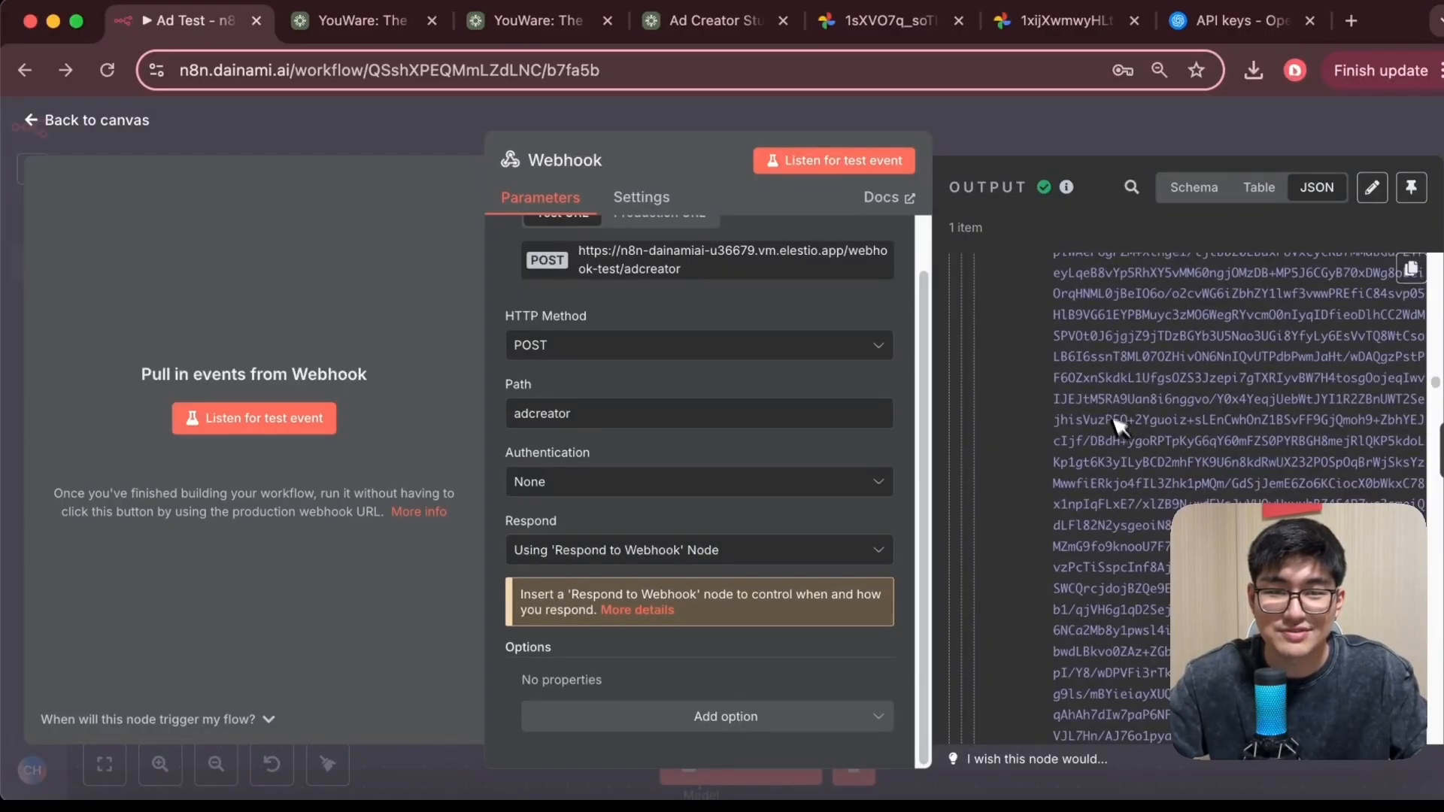
scroll(1128, 394, down, 10)
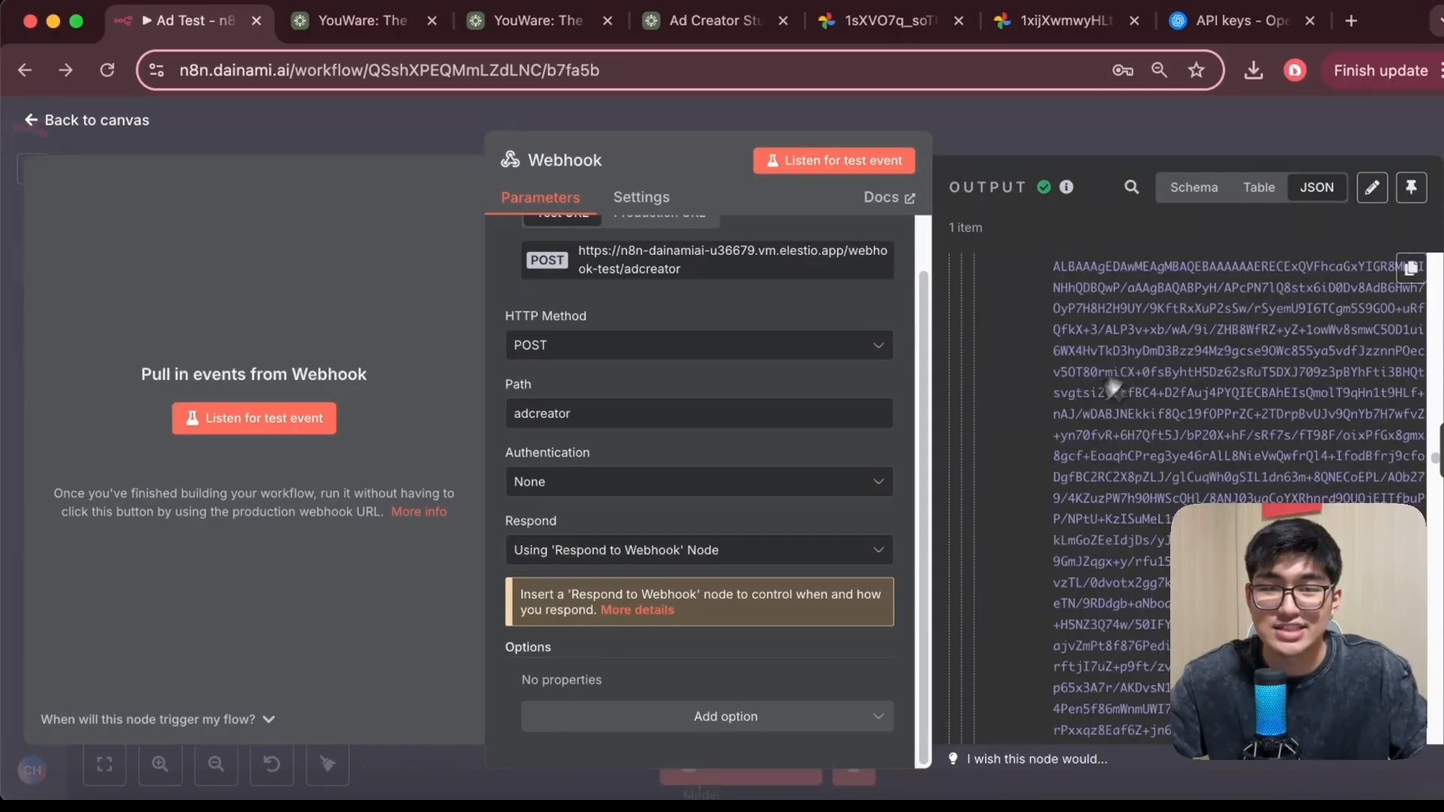
Glance at the Ad Creator Studio form again, then close the Webhook node back to the canvas
click(696, 20)
scroll(505, 269, up, 5)
scroll(436, 350, down, 1)
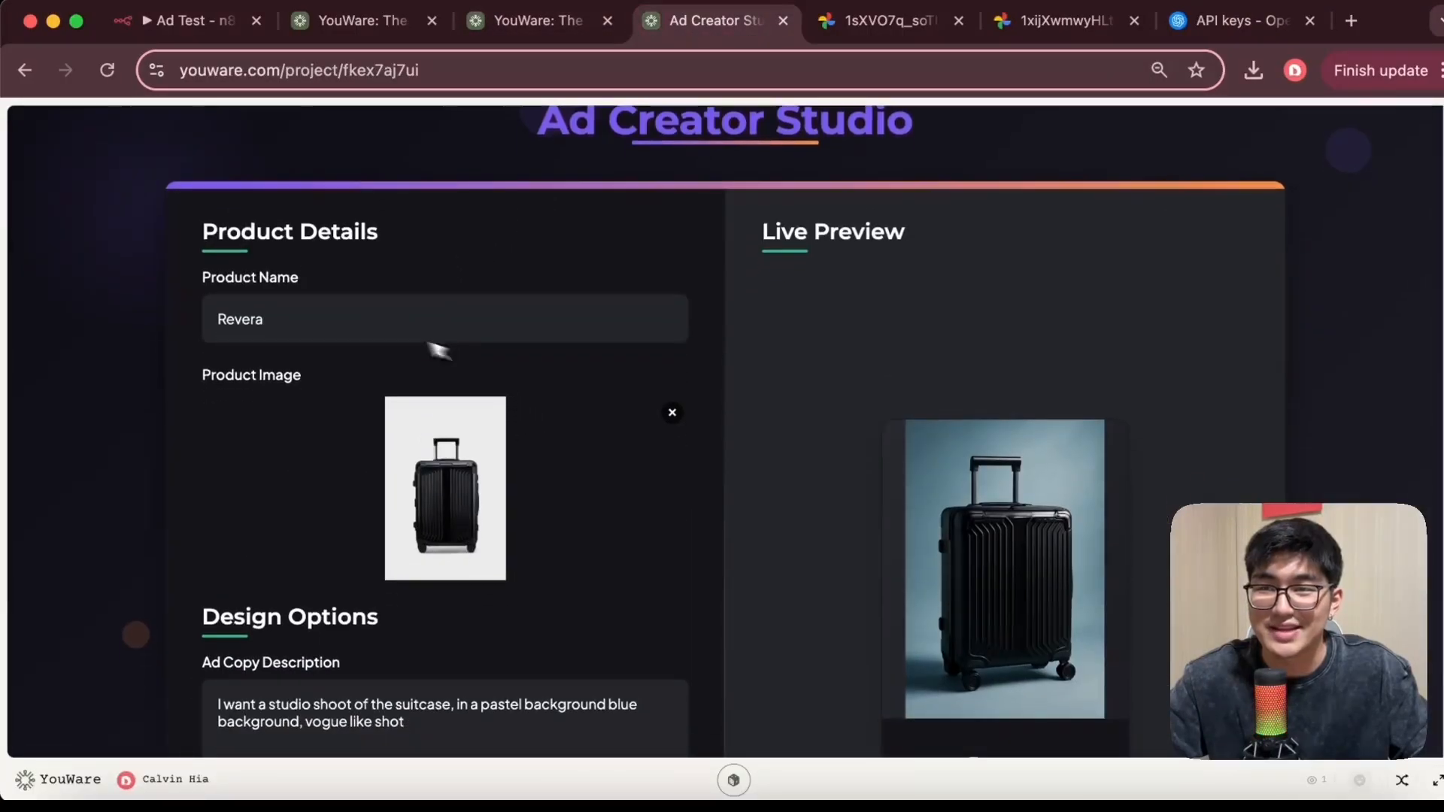
click(158, 34)
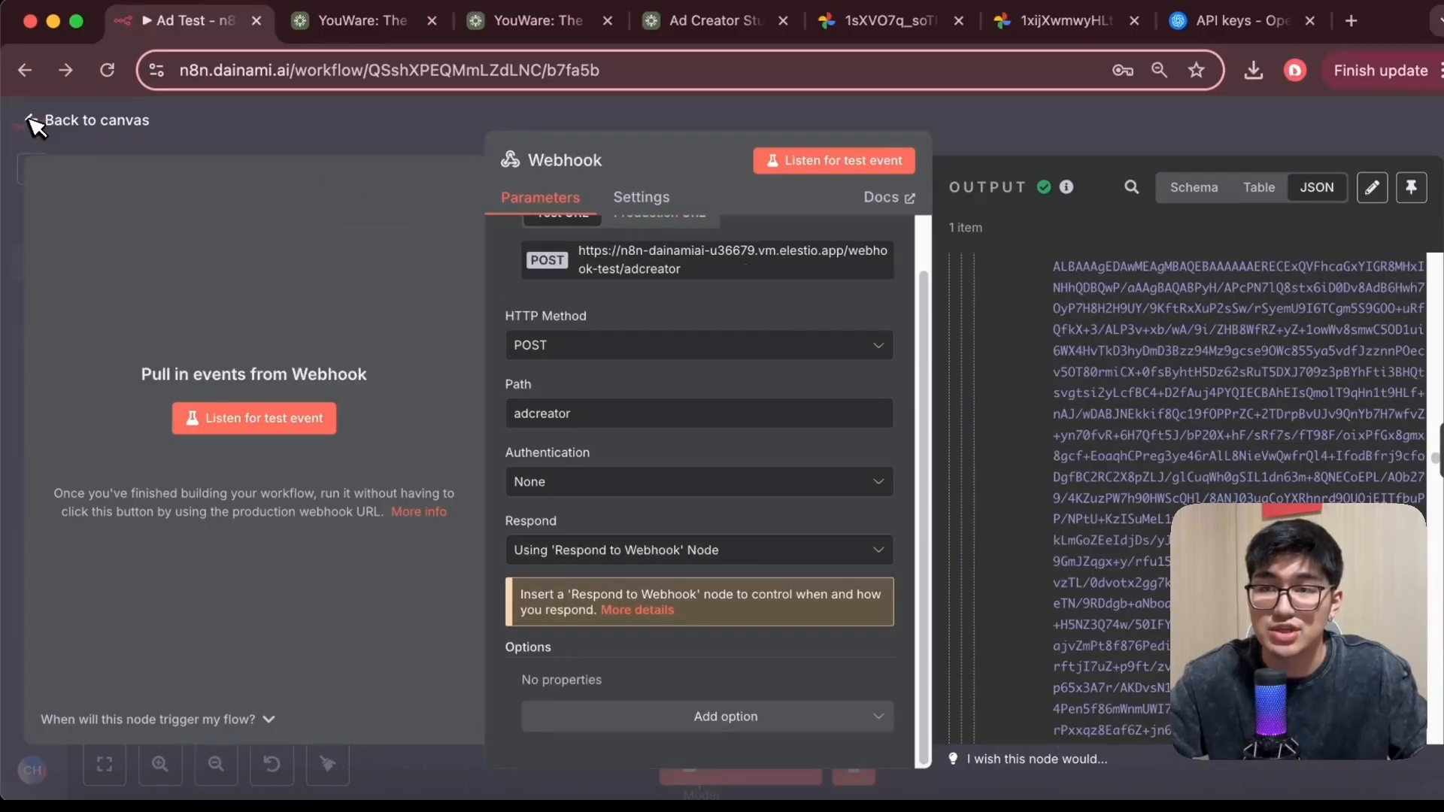
scroll(719, 338, up, 2)
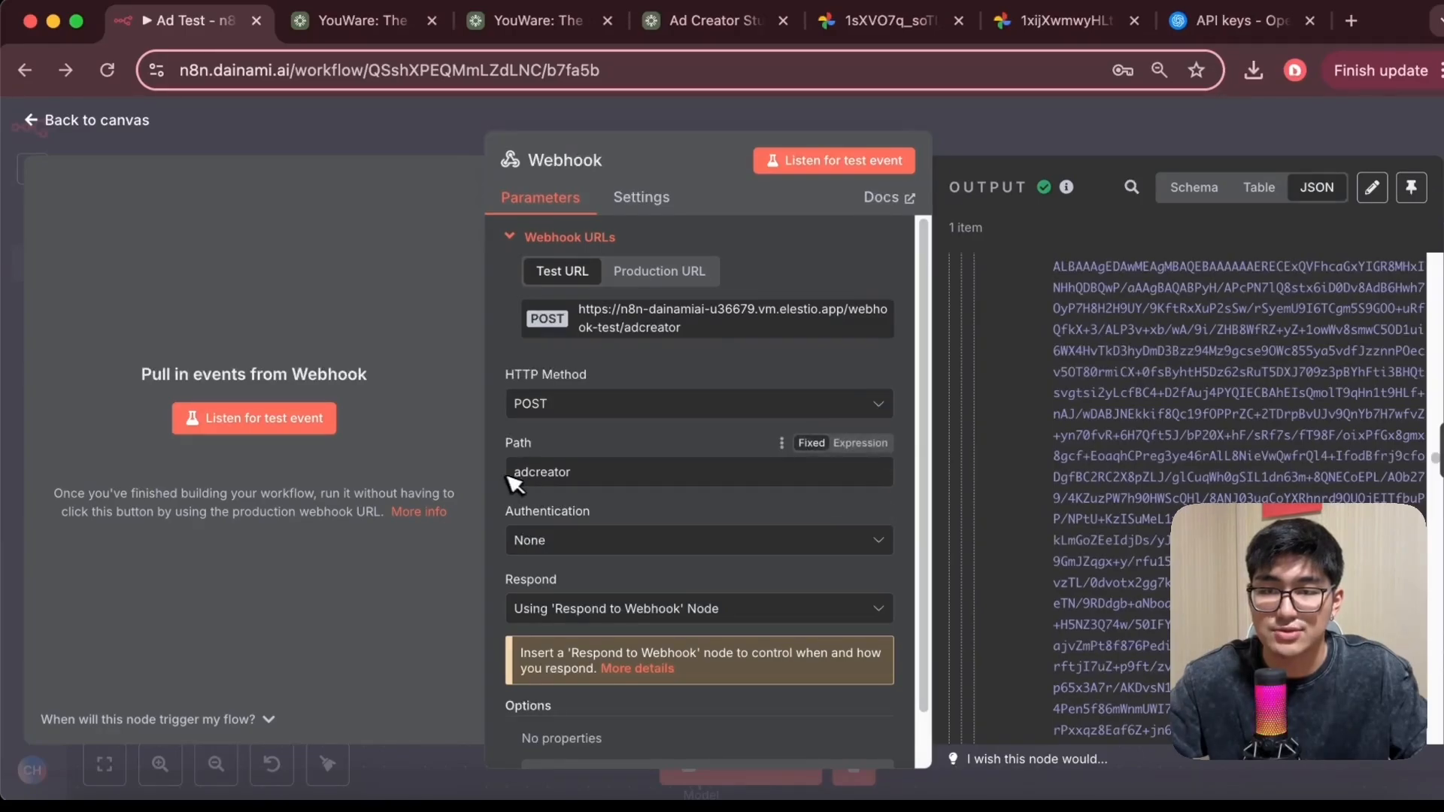
scroll(609, 508, down, 2)
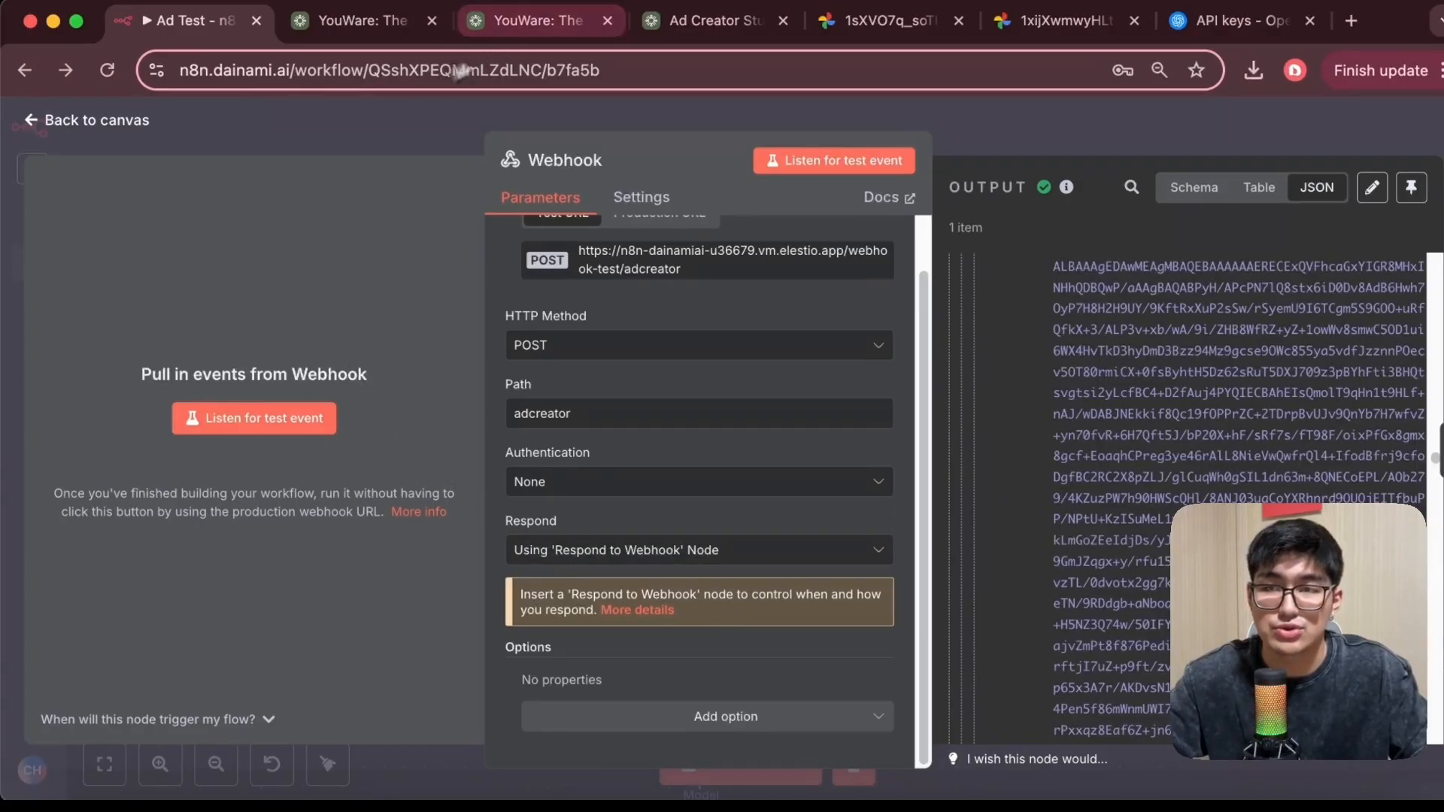
click(130, 125)
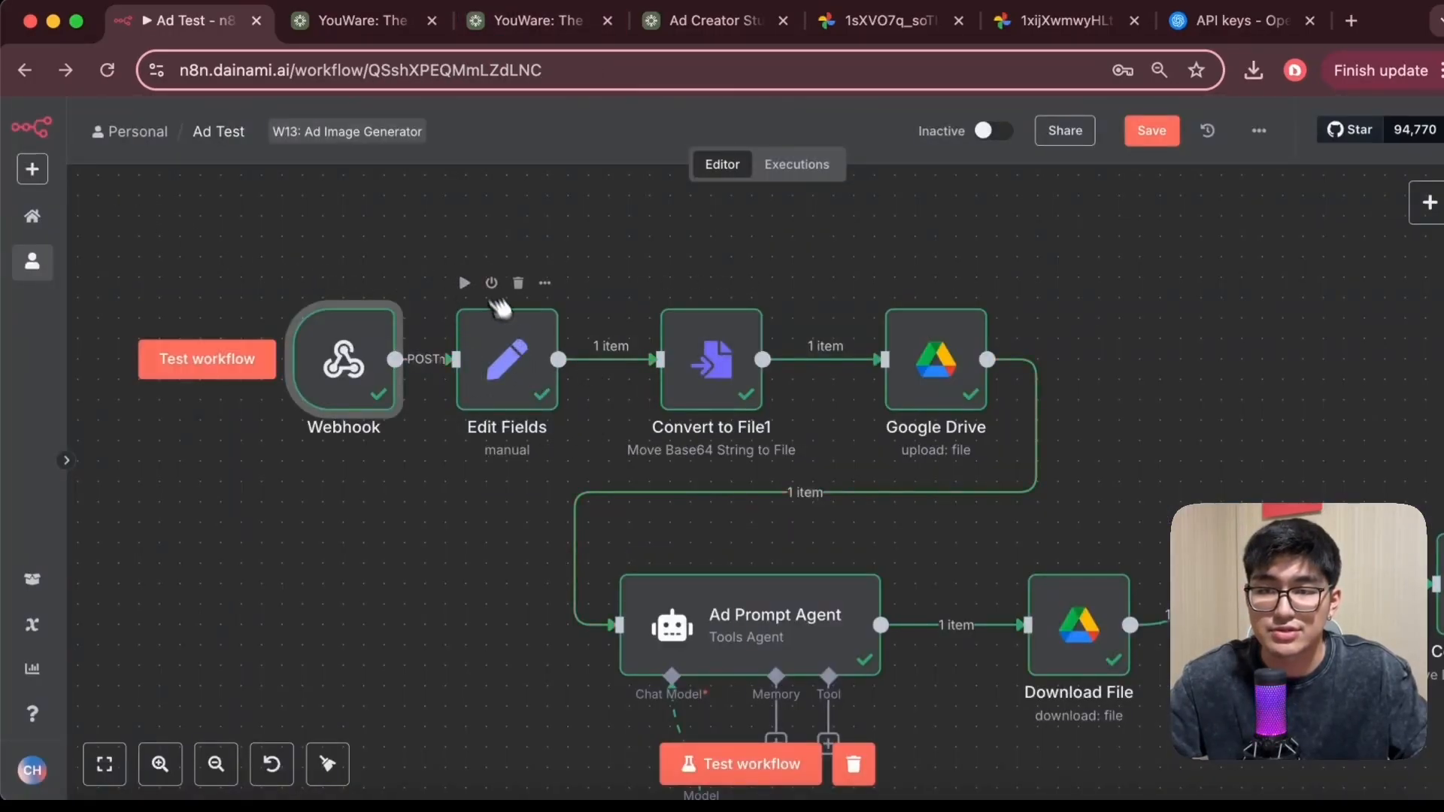
Open the Edit Fields node, examine the incoming body fields and data mapping, and return to the canvas
double_click(507, 385)
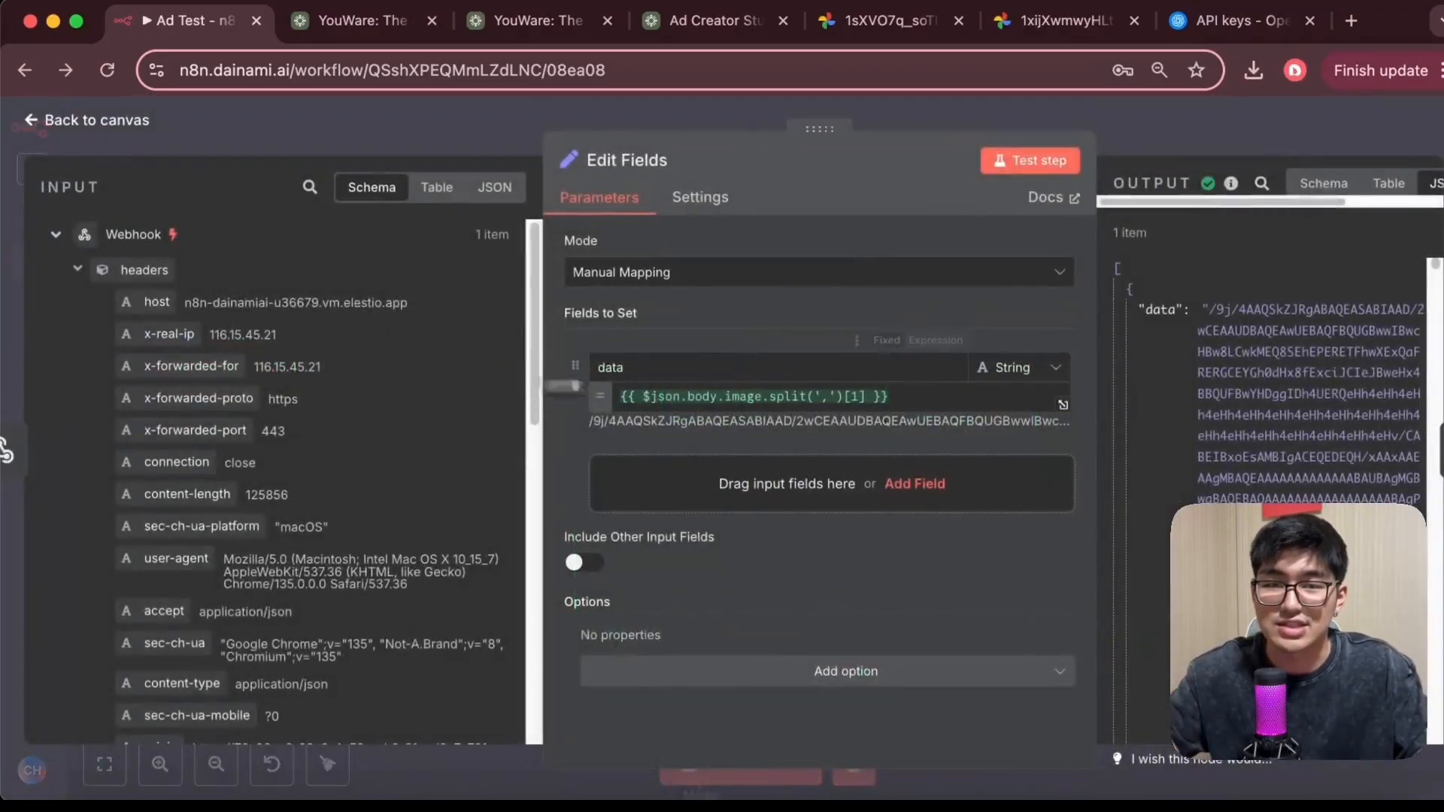
scroll(282, 481, down, 15)
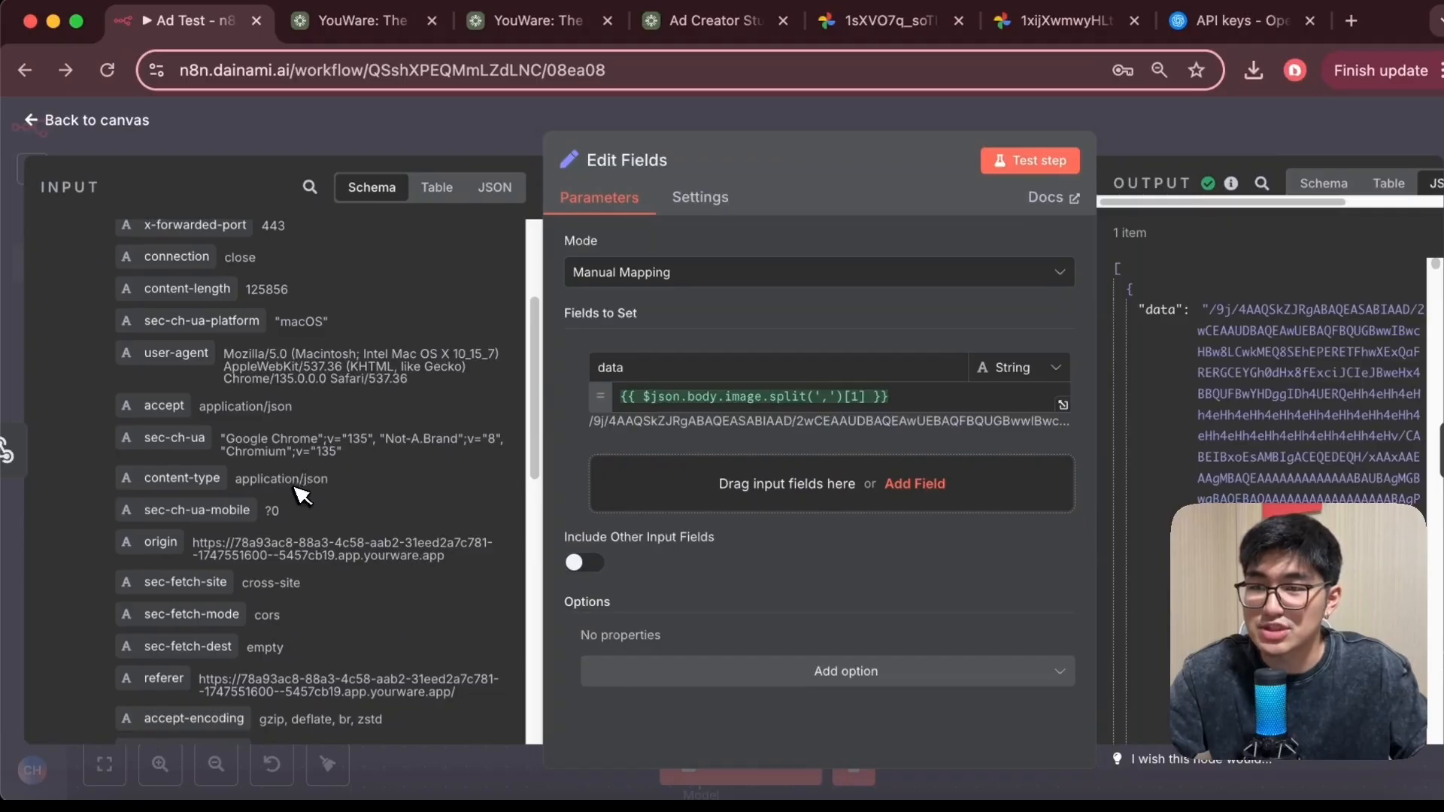
scroll(282, 481, up, 5)
scroll(280, 481, down, 6)
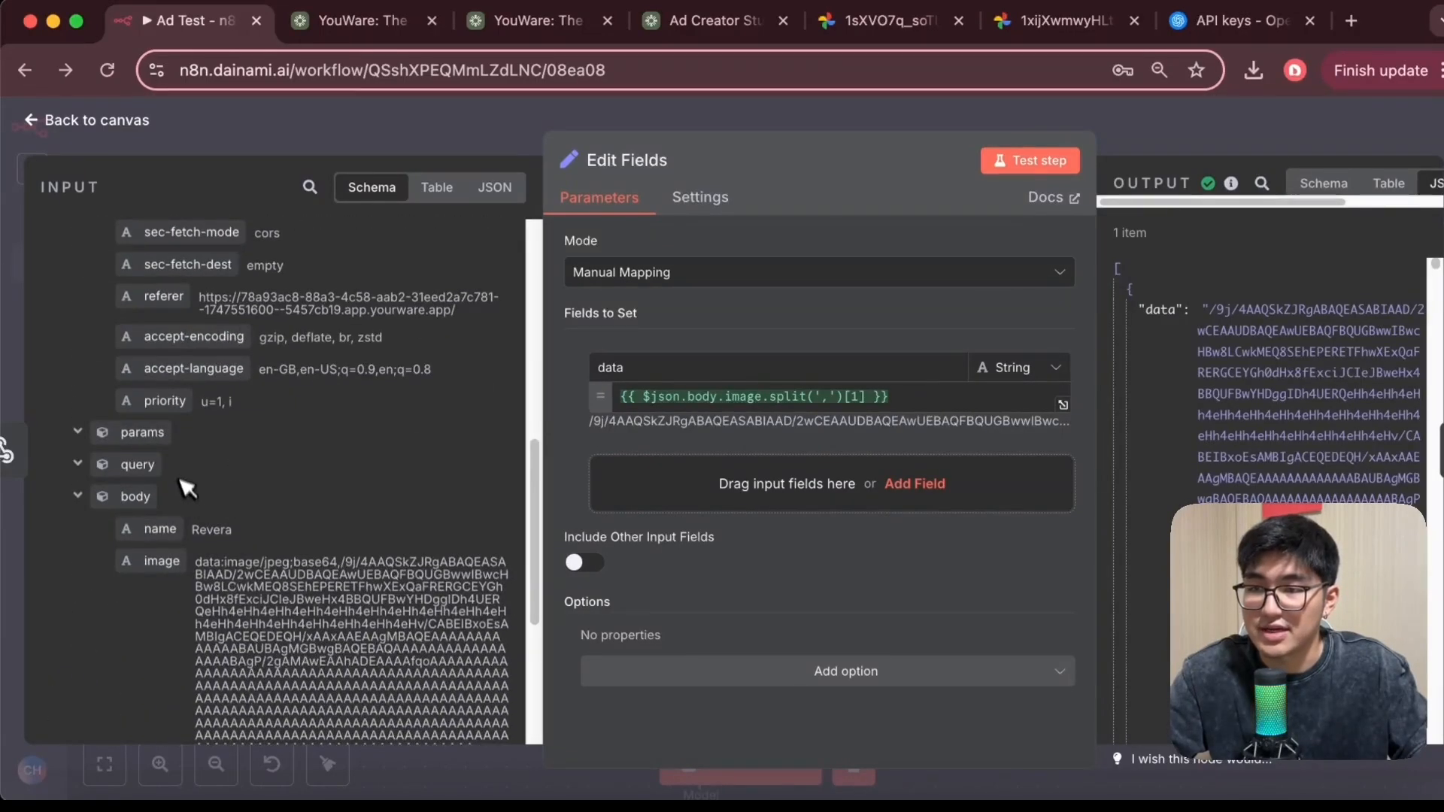
scroll(221, 472, down, 1)
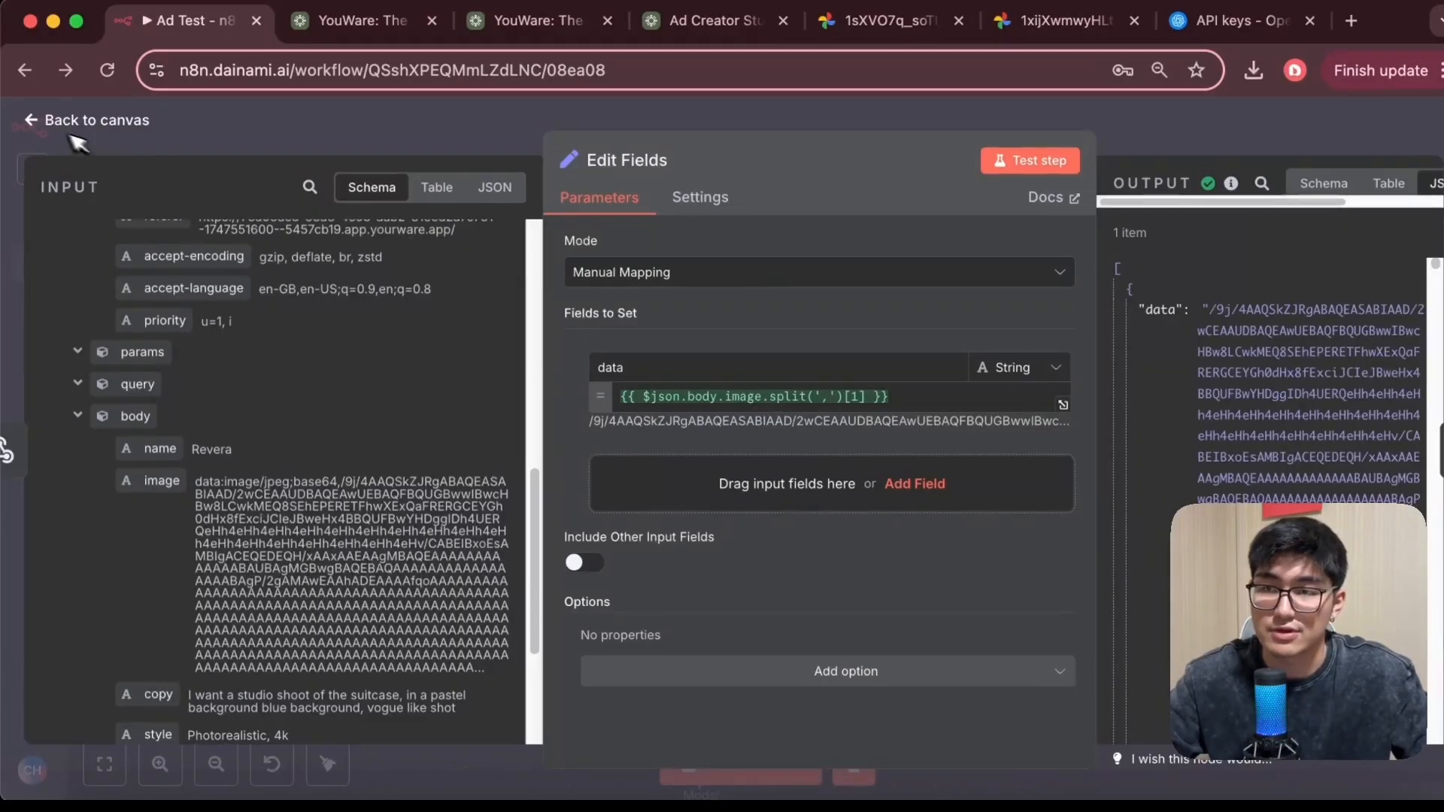
click(34, 122)
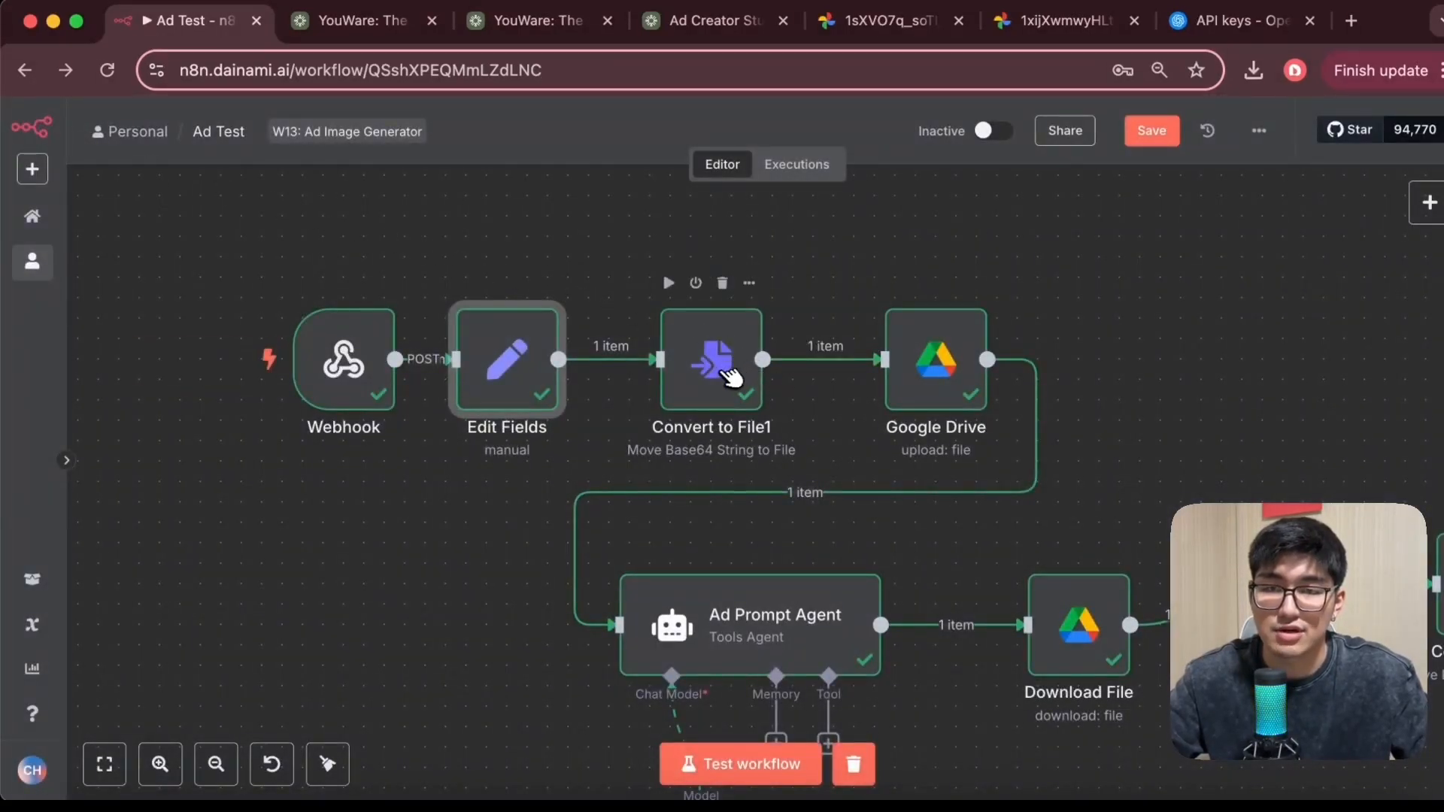
Open the Convert to File1 node and view its output image file
double_click(711, 370)
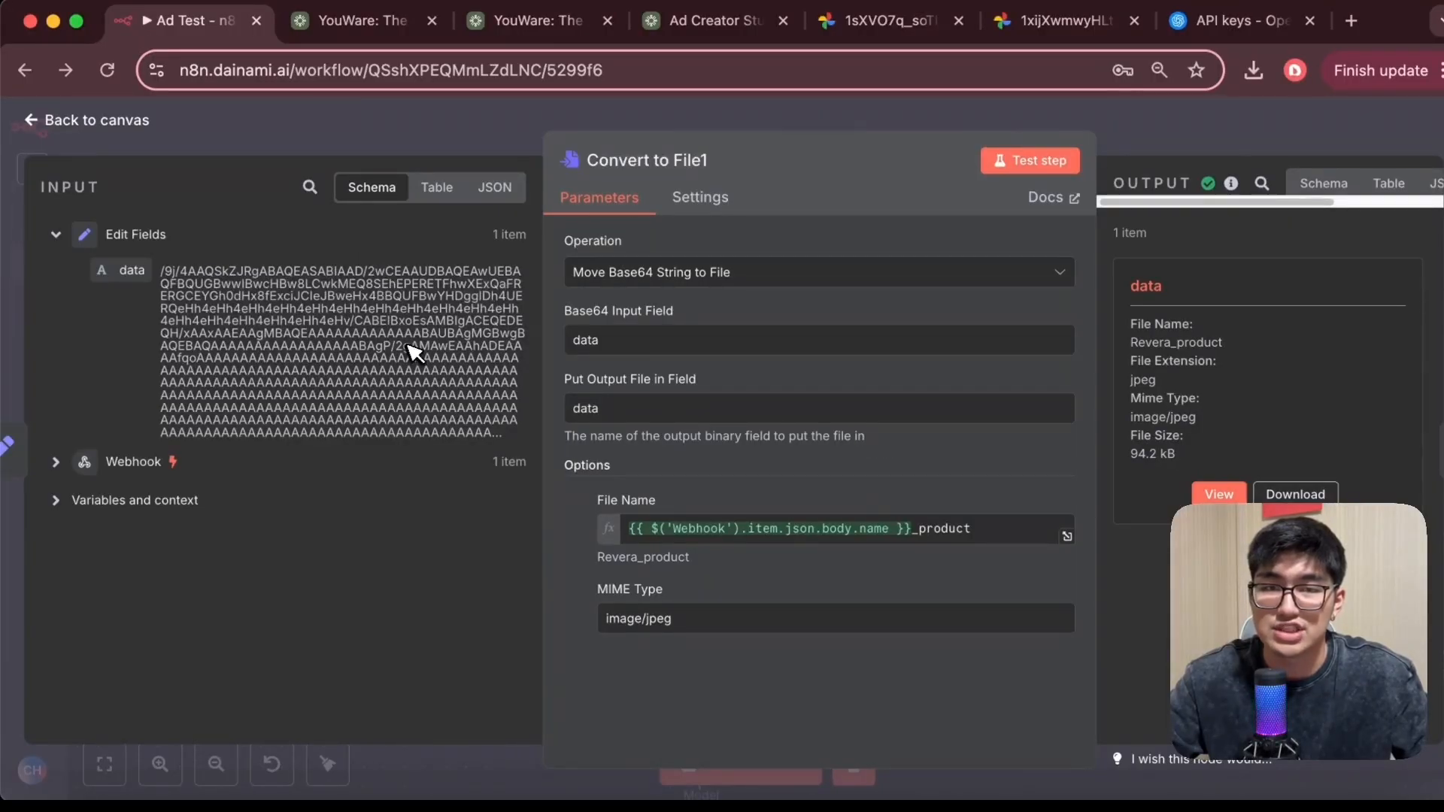
click(1214, 495)
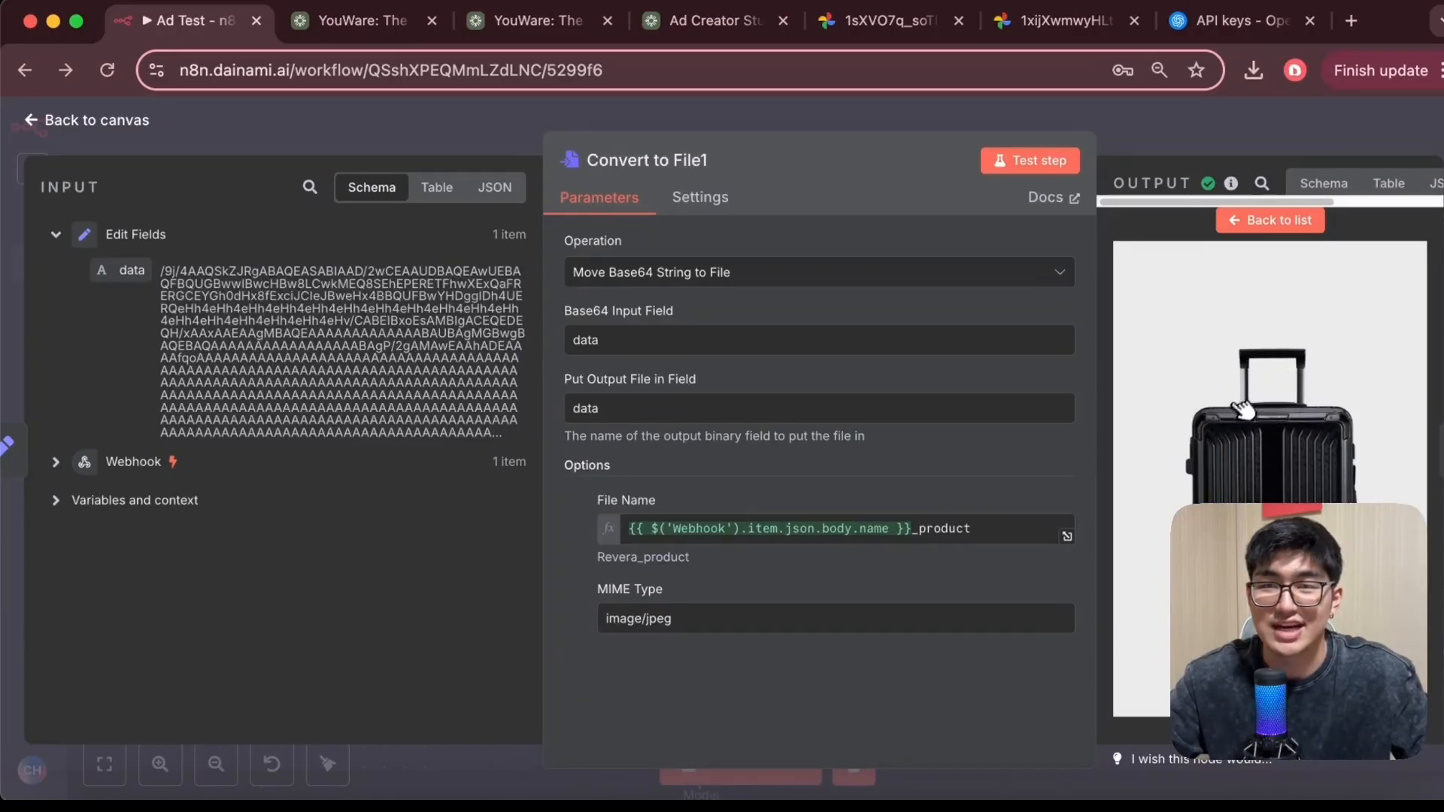
Compare the Ad Creator Studio form with the Convert to File1 node's input JSON data
click(710, 23)
scroll(278, 135, down, 1)
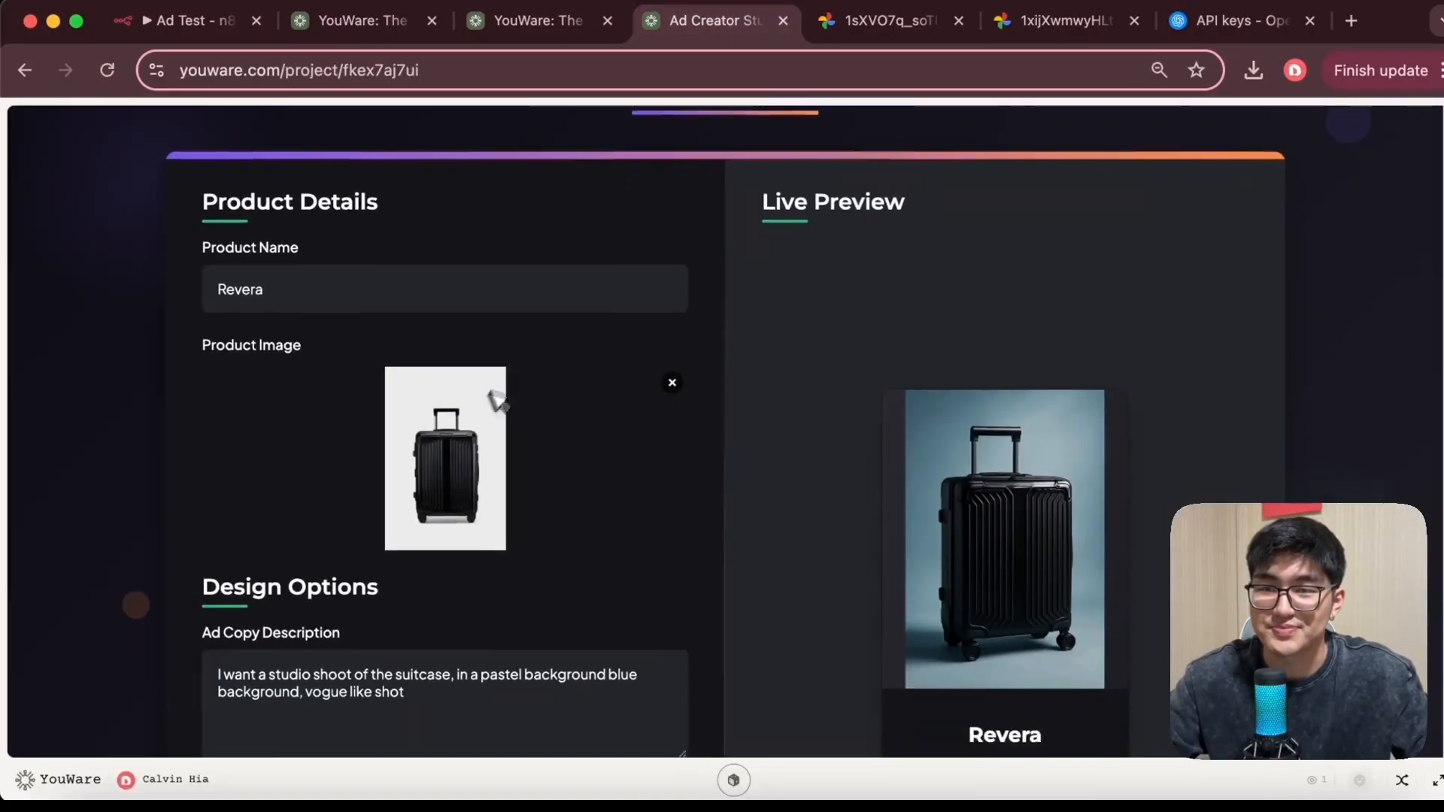
click(192, 21)
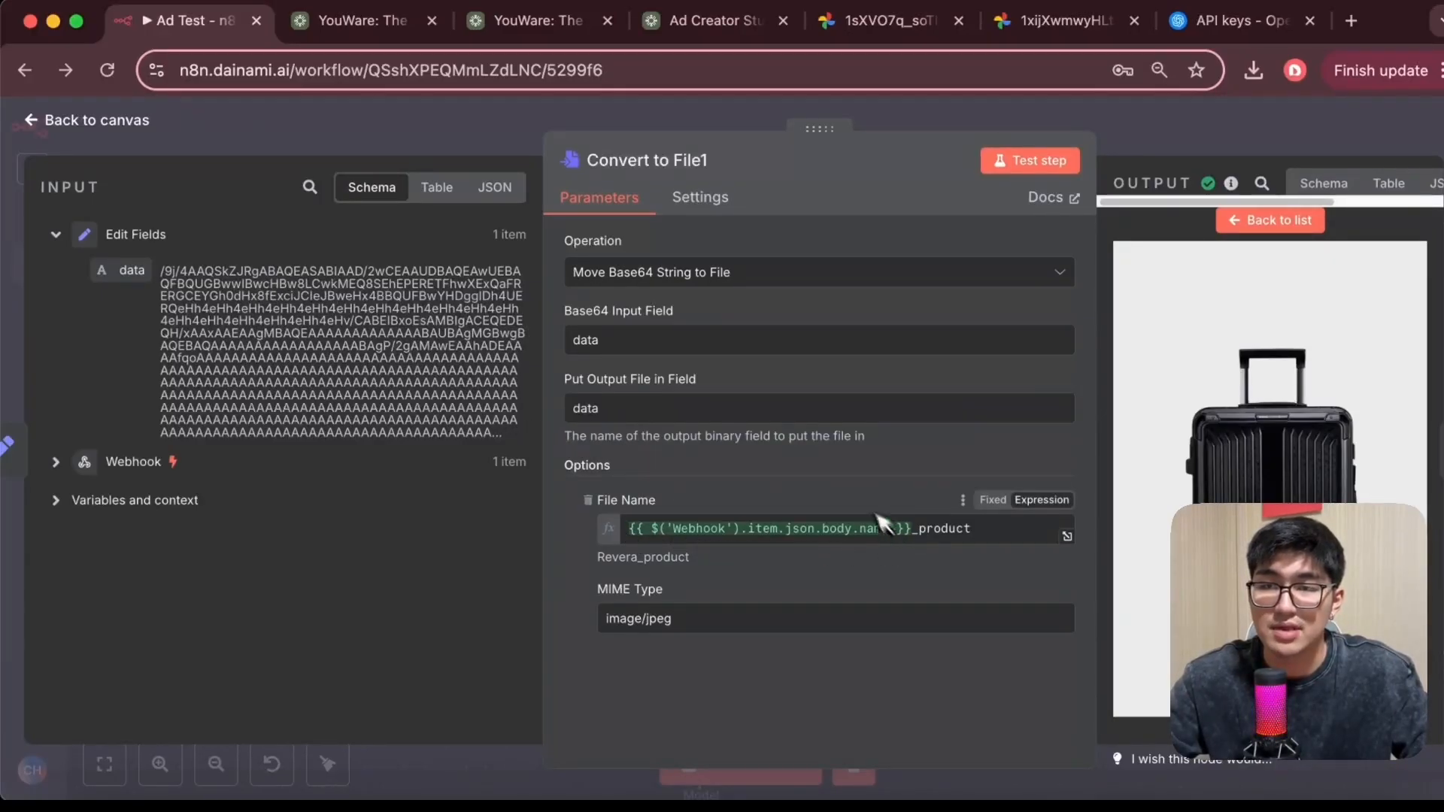
click(495, 188)
scroll(397, 334, down, 10)
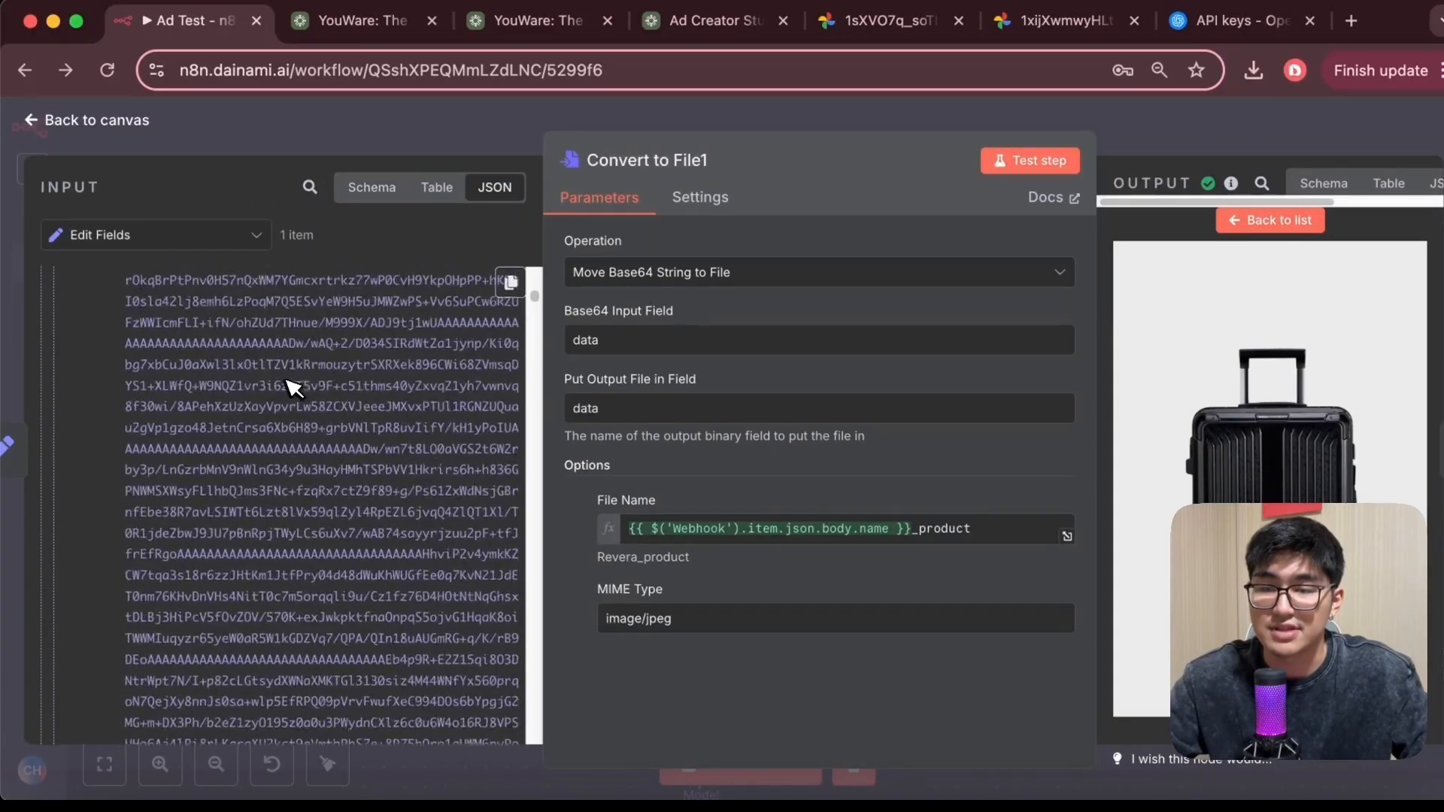
click(704, 20)
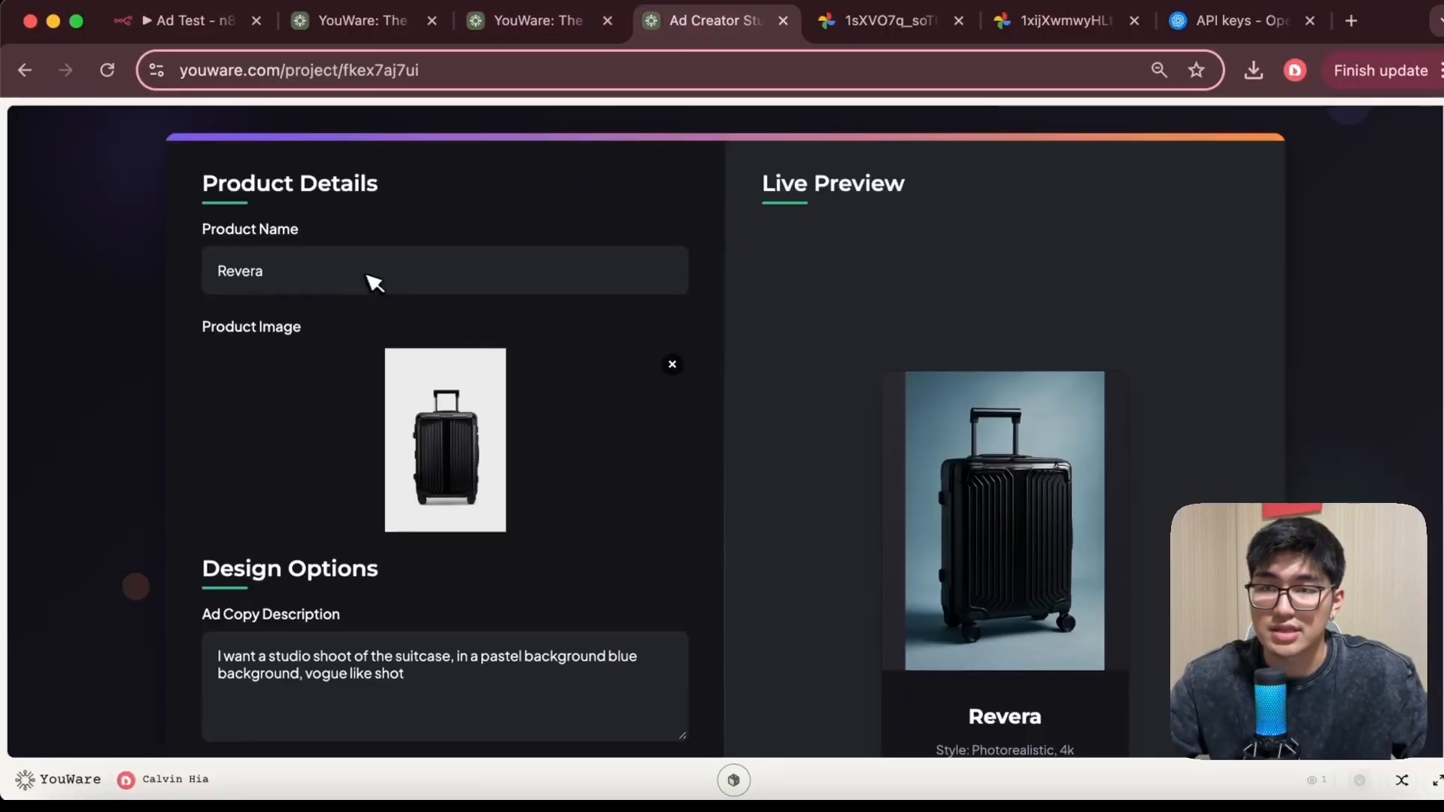
click(179, 20)
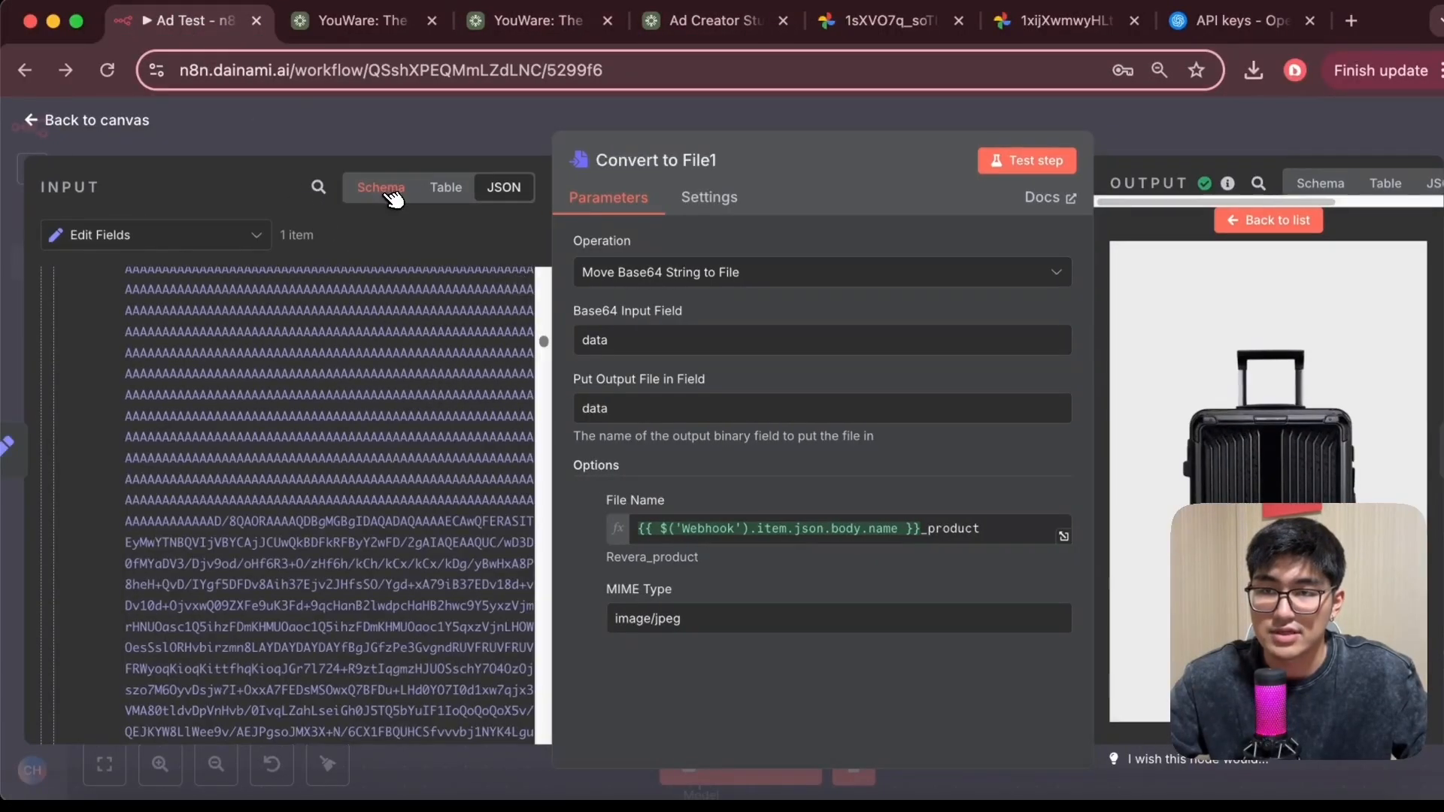
Examine the Webhook body fields in the node's input schema, then return the output to the list and go back to the canvas
click(381, 188)
click(56, 462)
scroll(181, 310, down, 10)
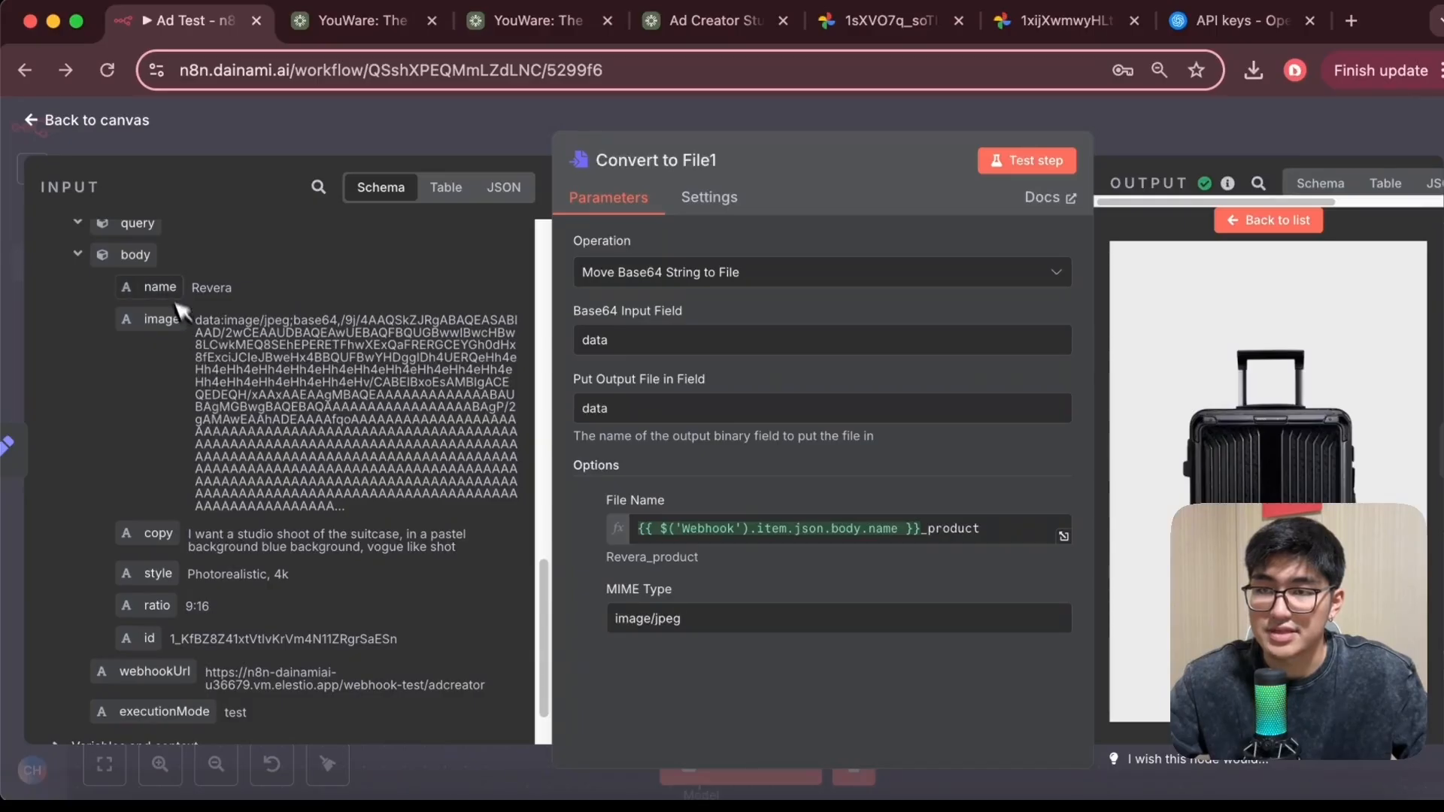
mouse_move(162, 292)
mouse_down()
mouse_move(723, 540)
mouse_move(169, 320)
mouse_up()
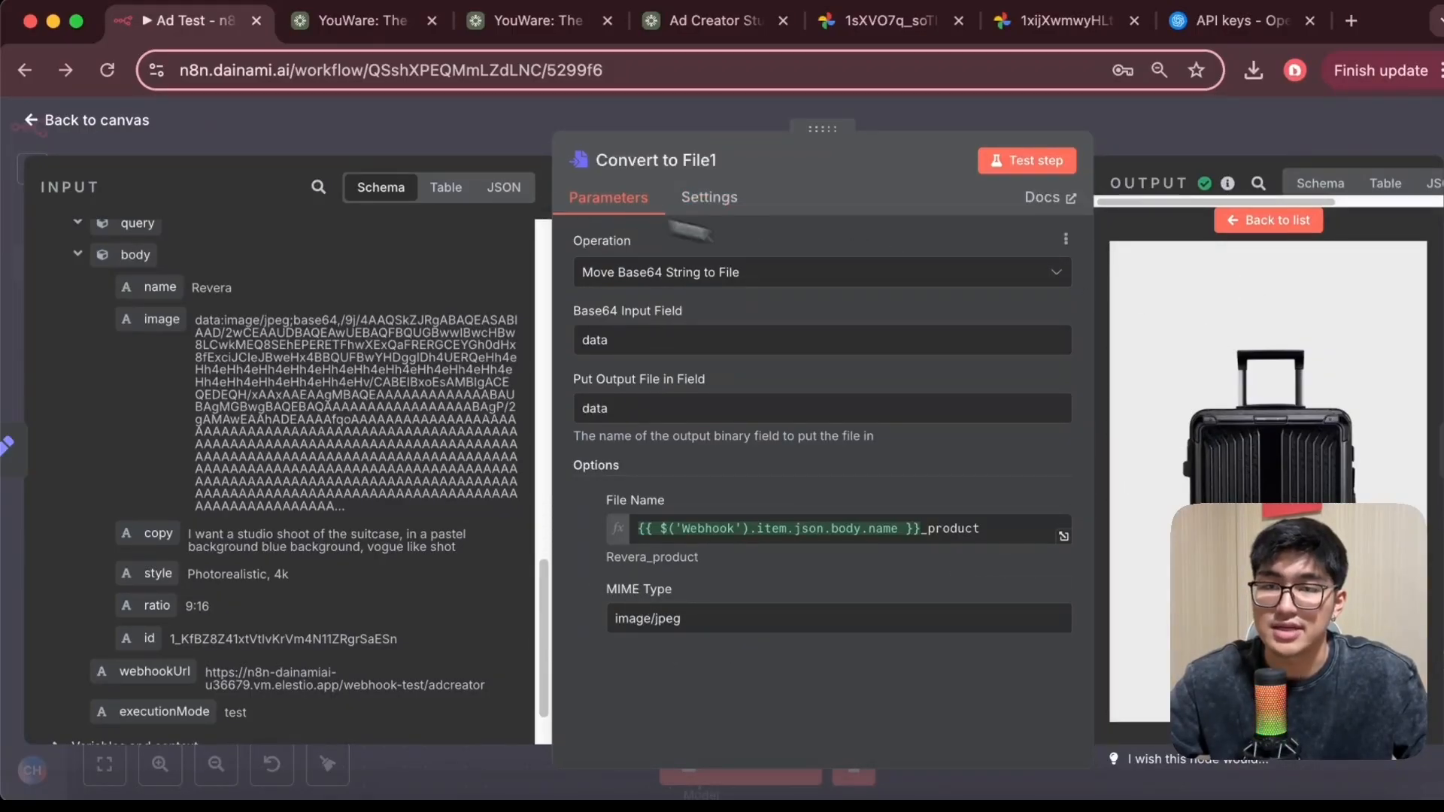
click(1275, 221)
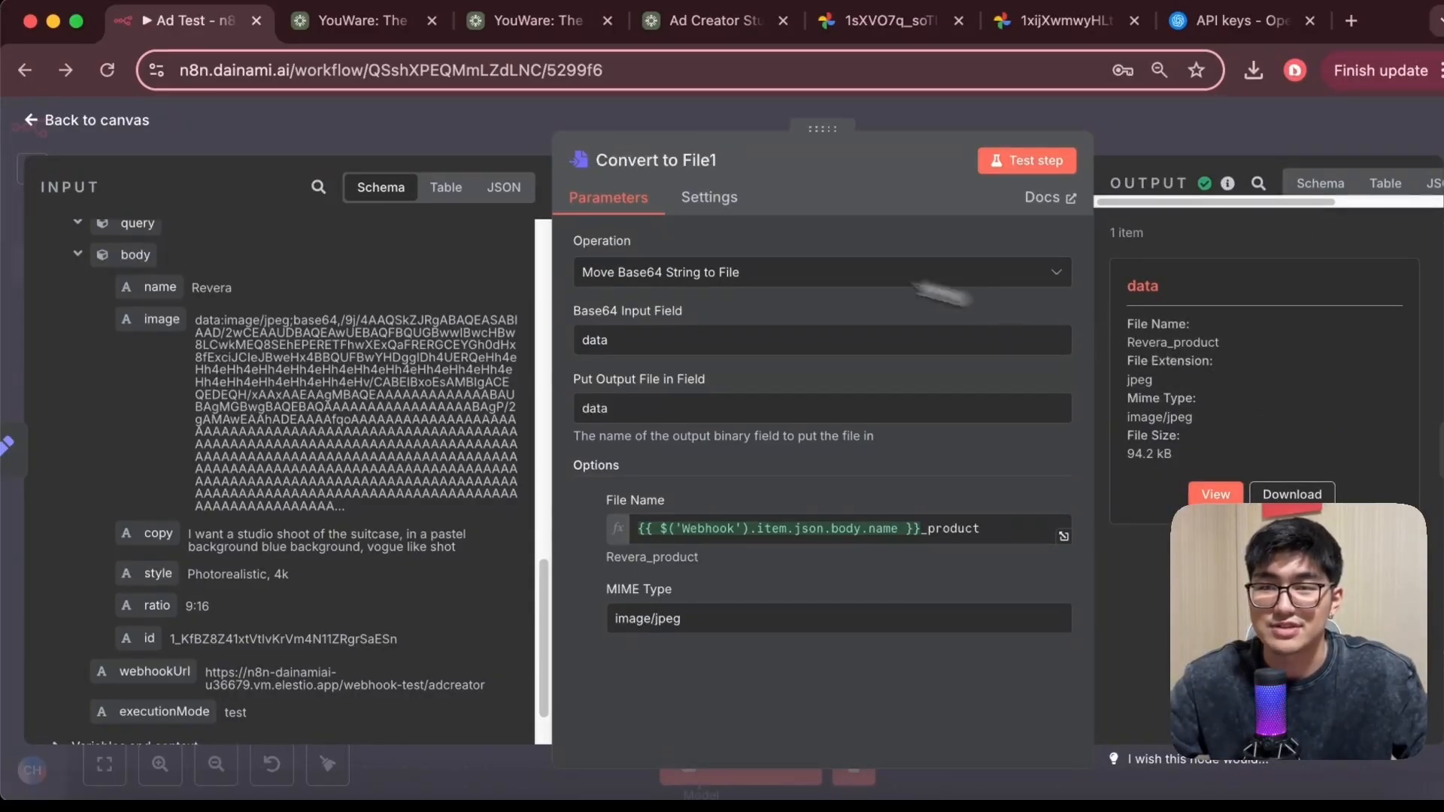
click(98, 120)
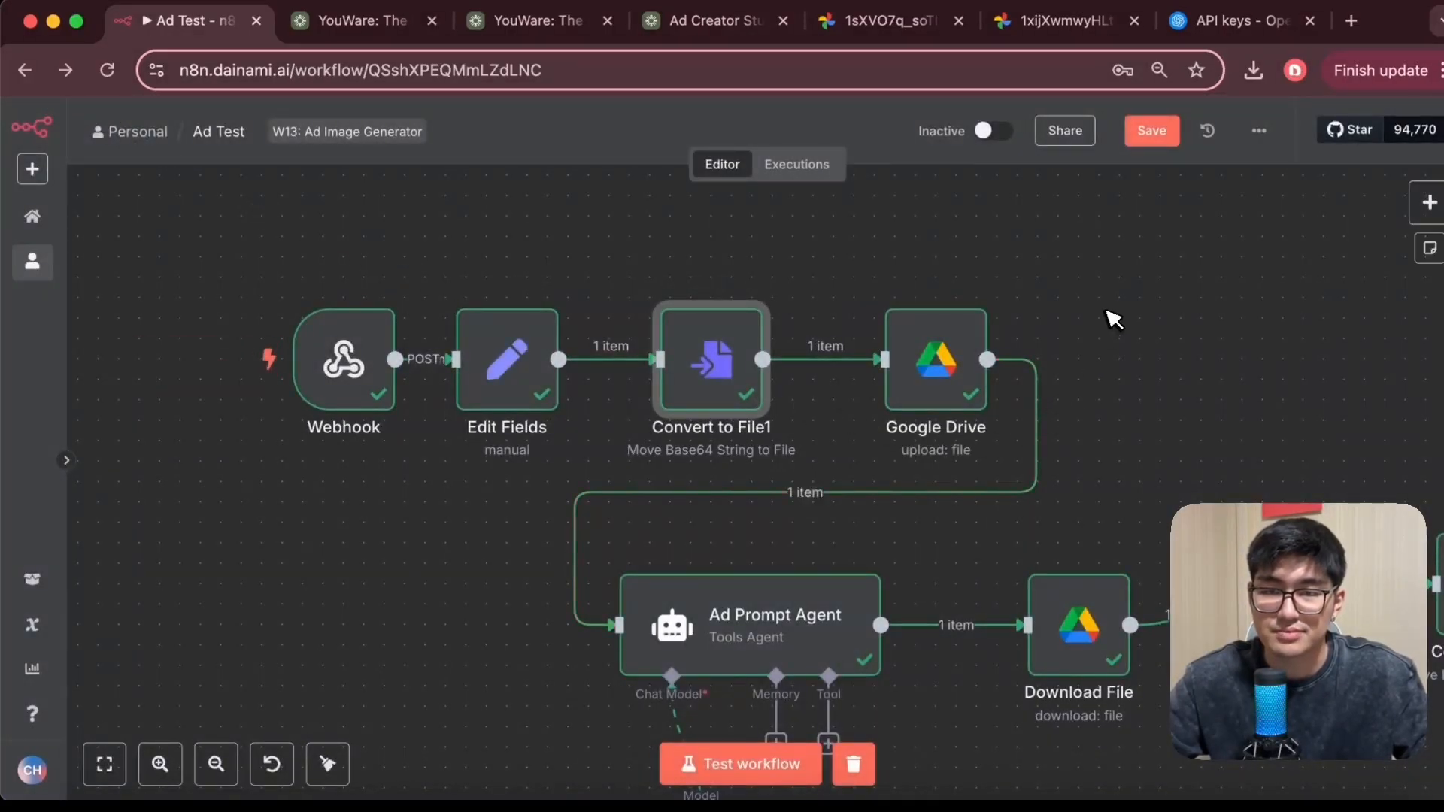
Open the Google Drive node and start creating a new Google Drive OAuth2 credential
drag(1108, 316, 835, 283)
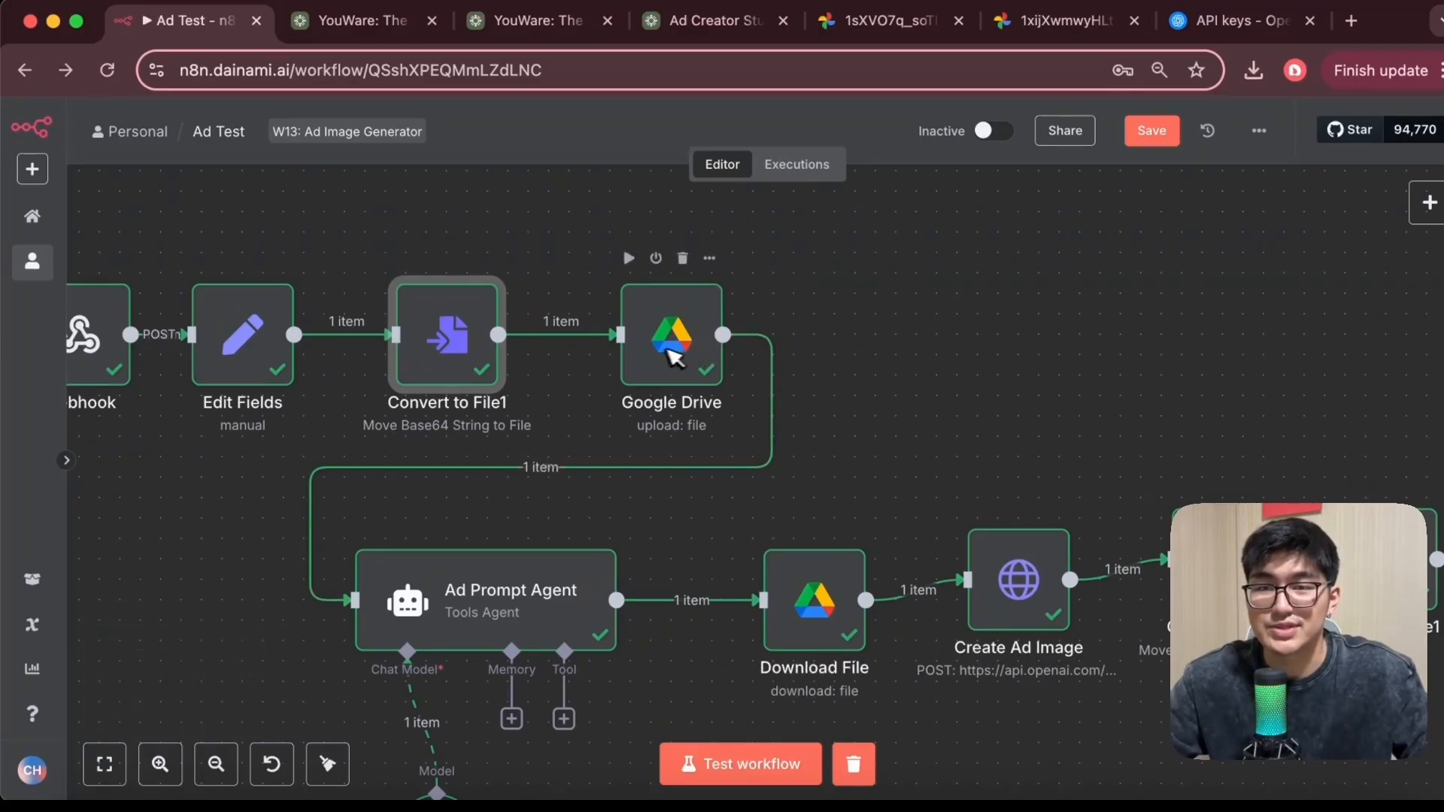
double_click(696, 329)
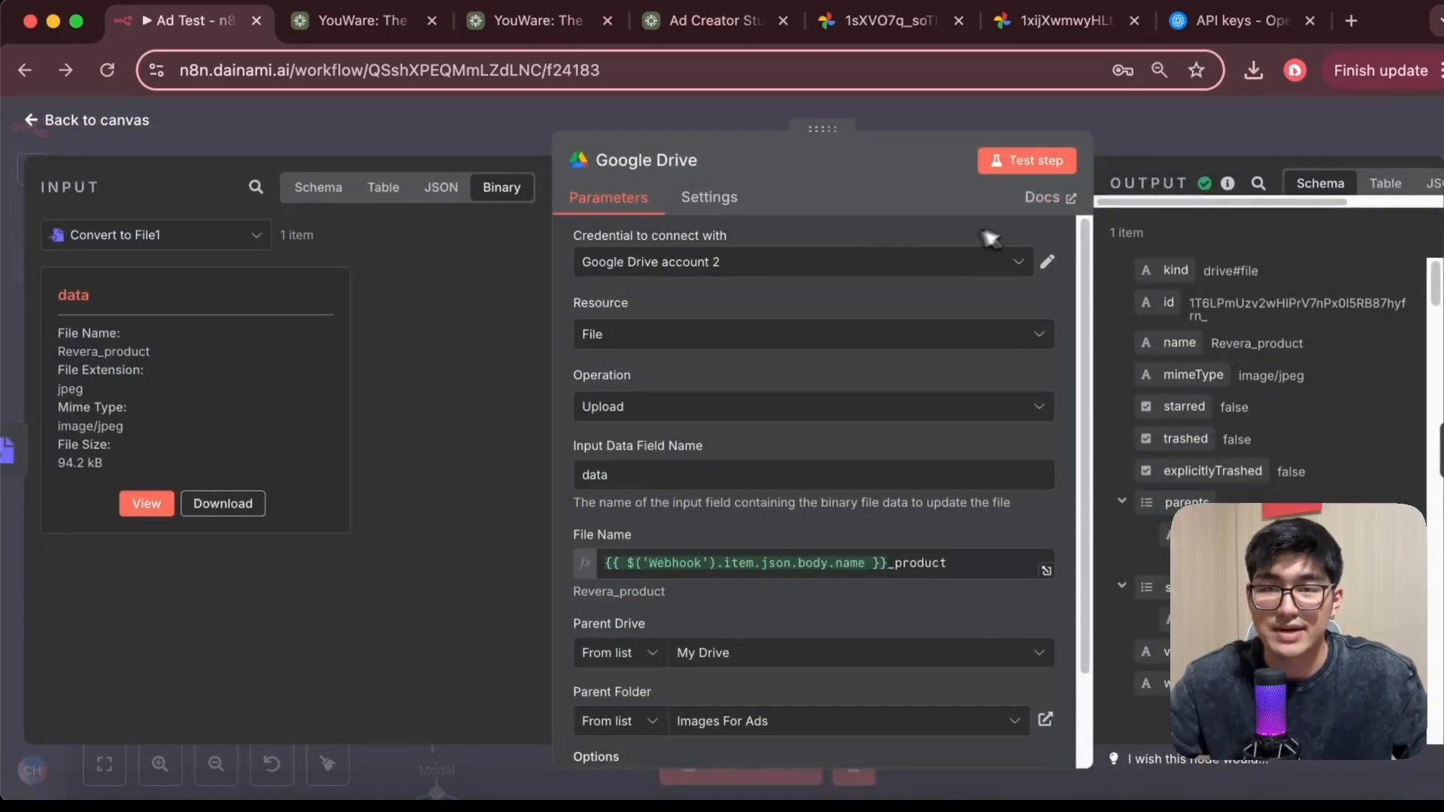
click(913, 259)
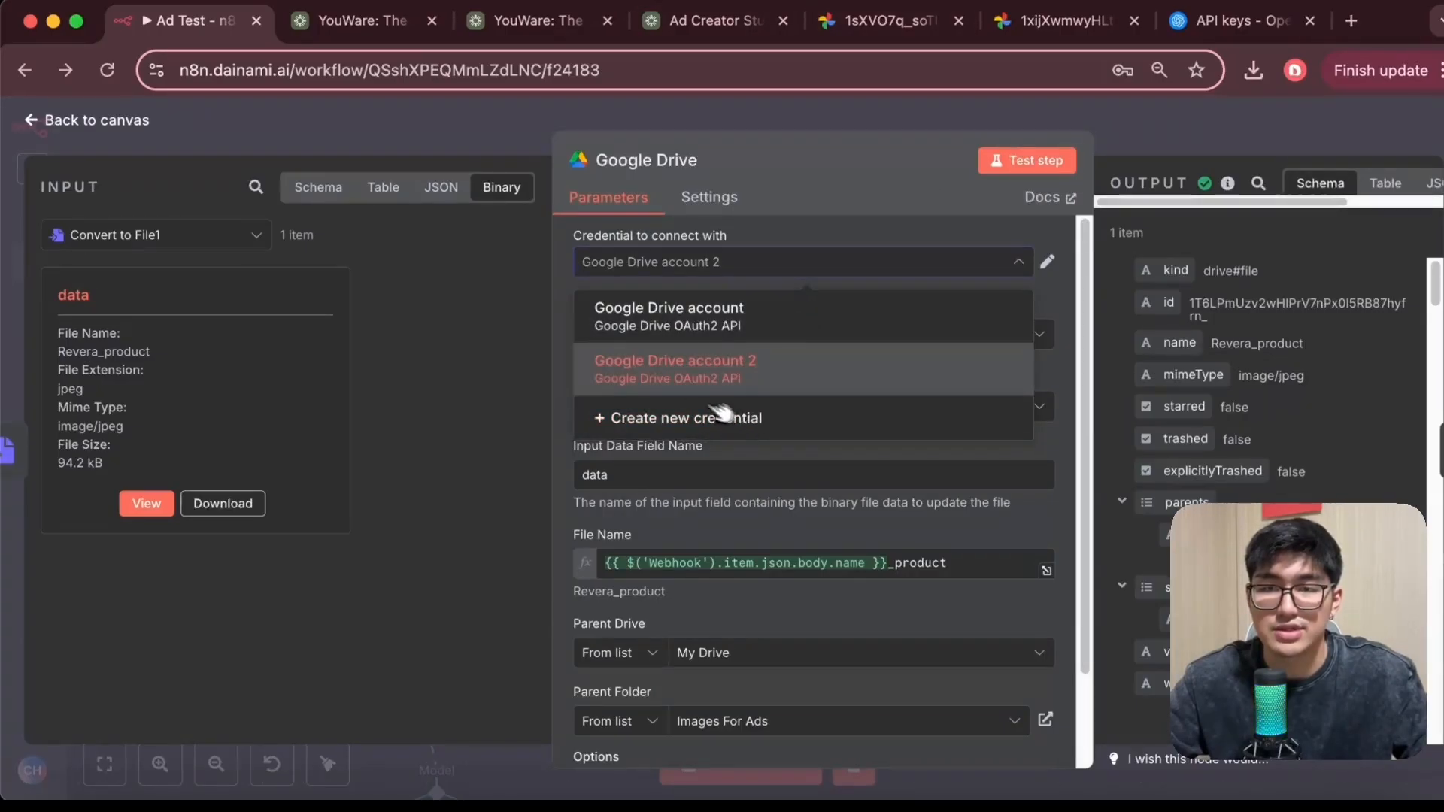
click(771, 420)
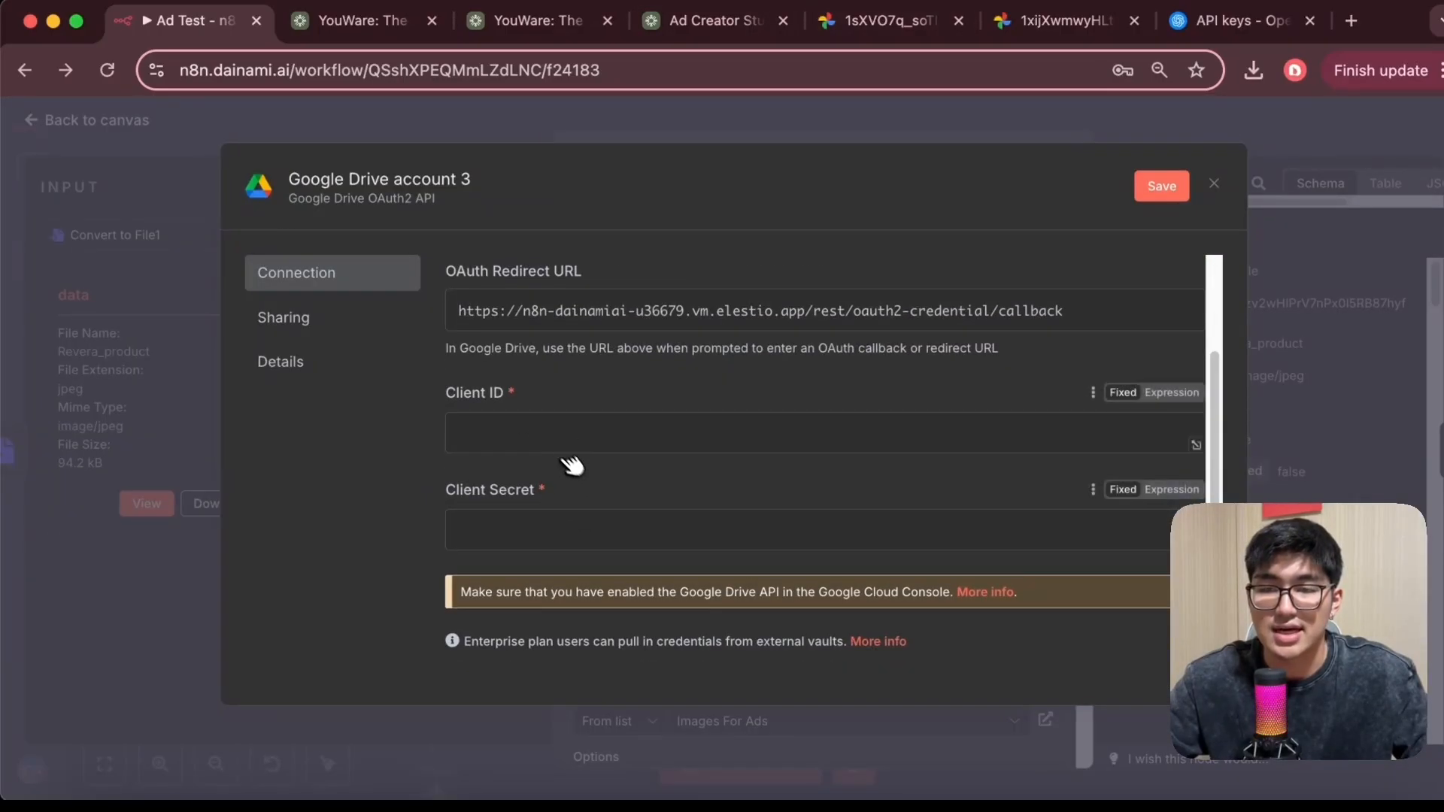
scroll(602, 512, up, 4)
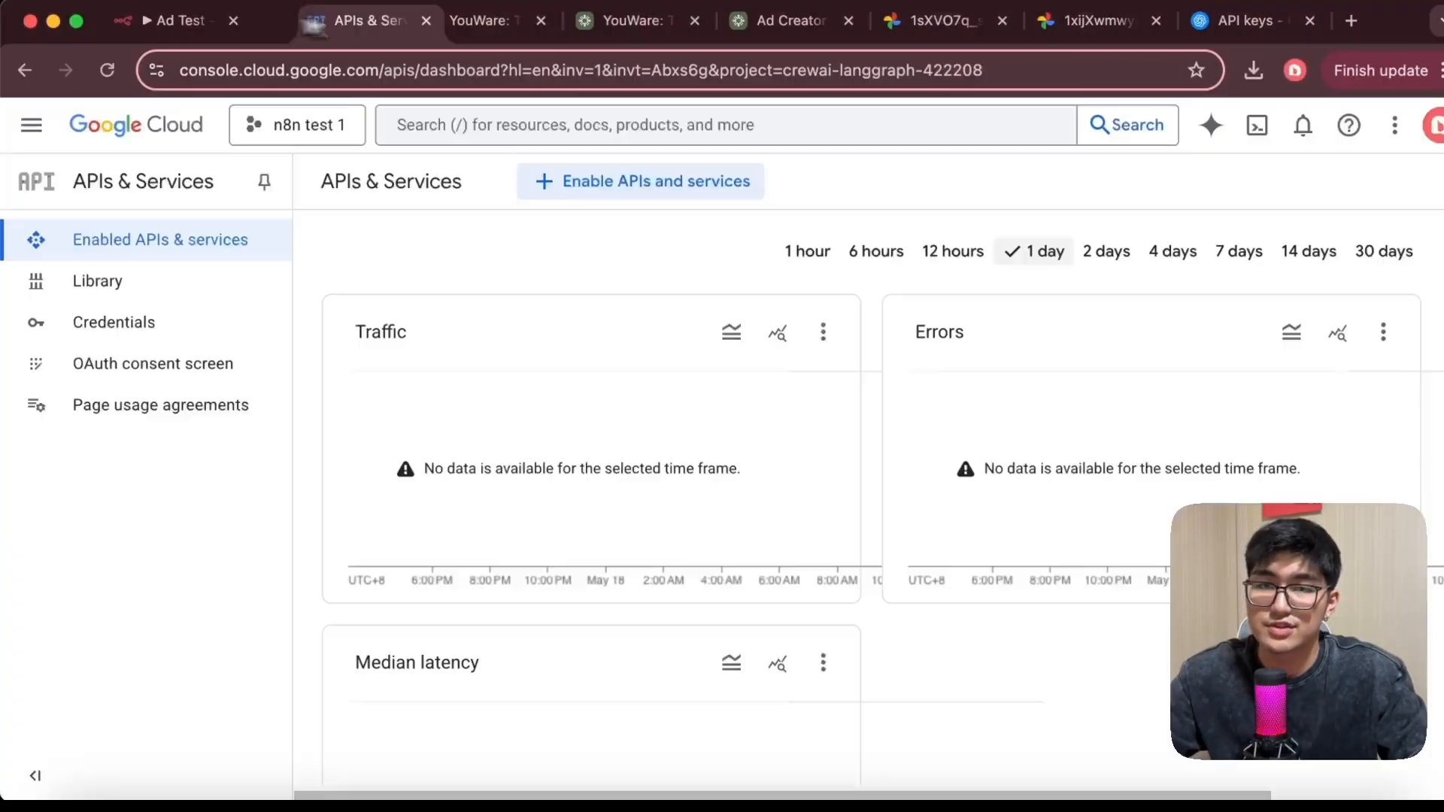
In Google Cloud Credentials, start creating an OAuth client ID with application type Web application
drag(346, 20, 726, 22)
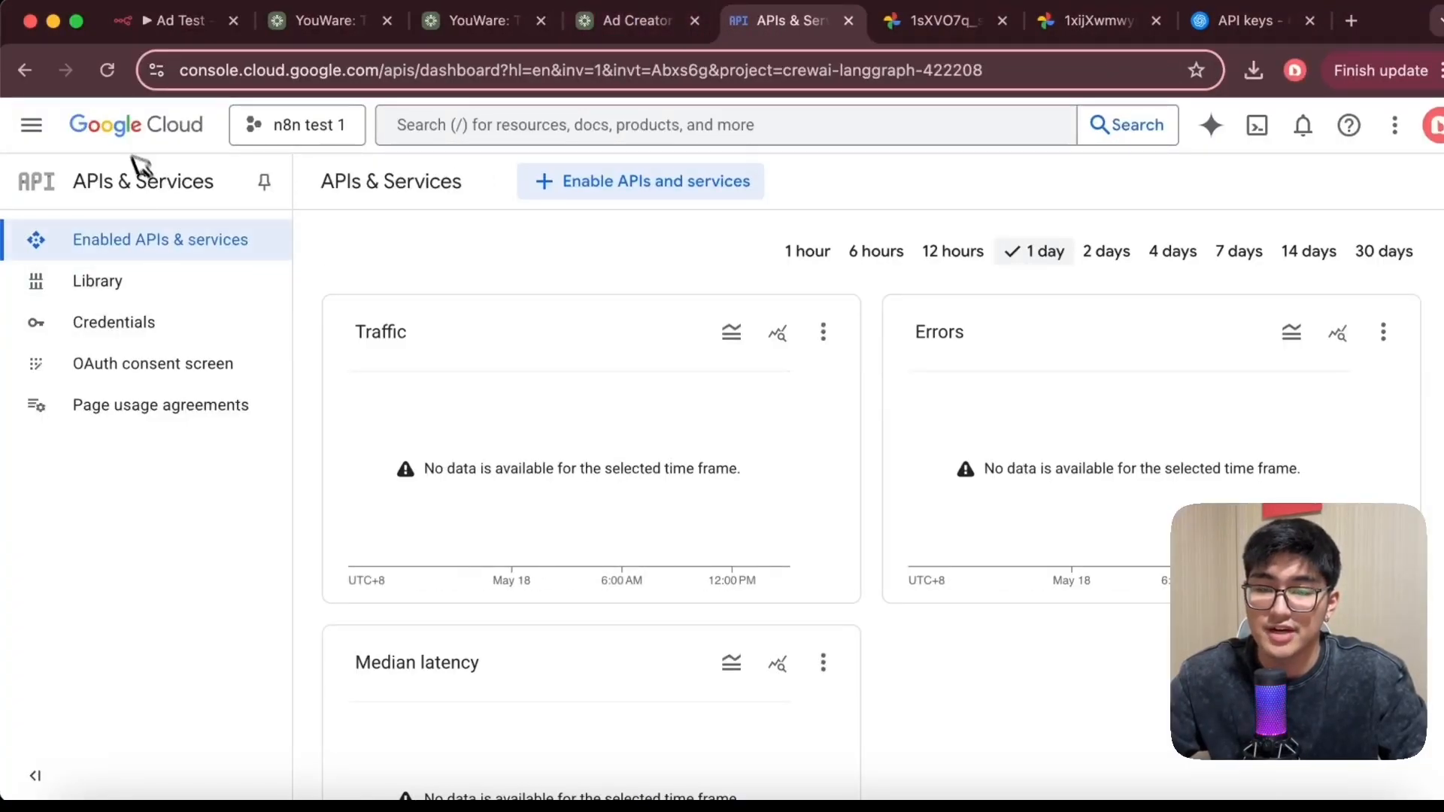
click(150, 333)
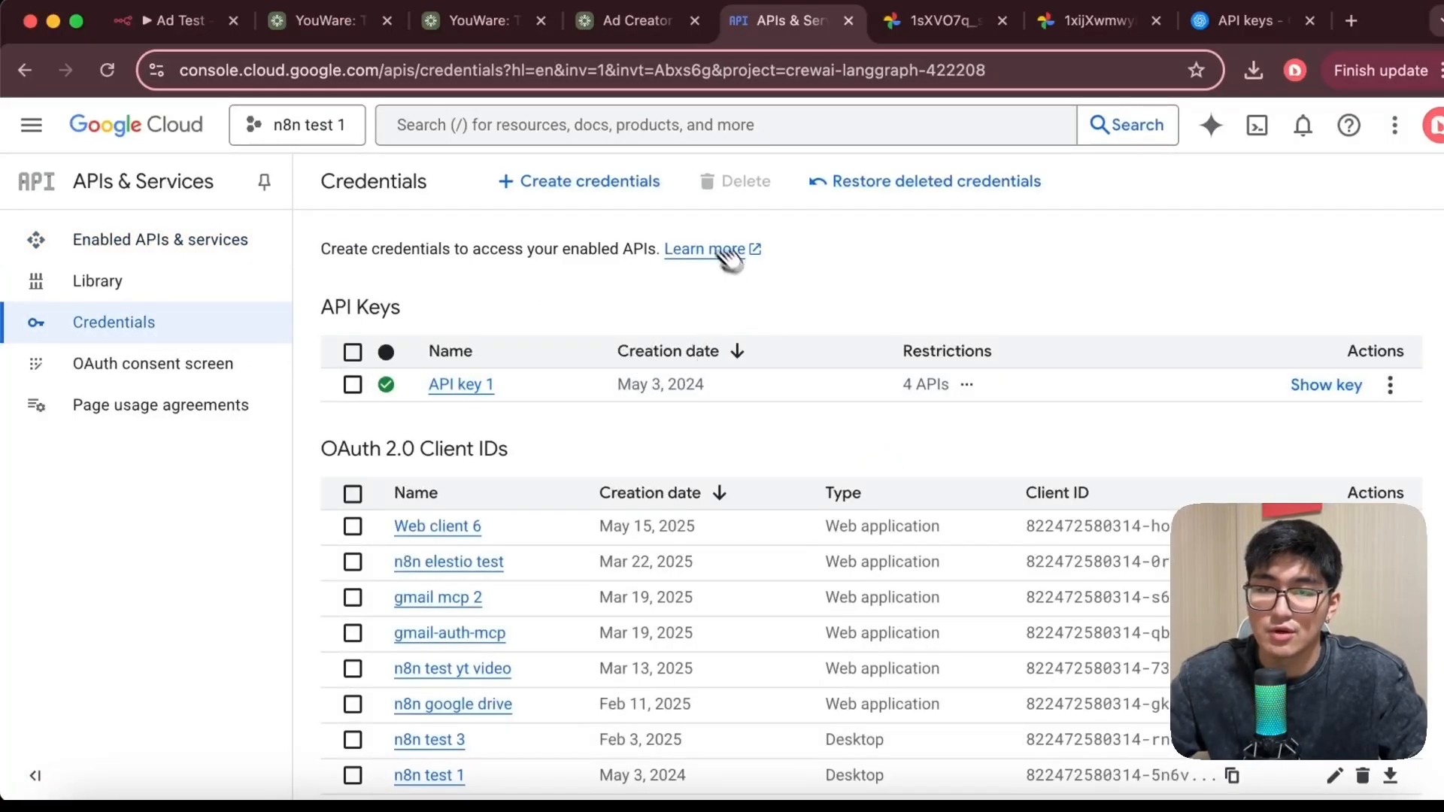
click(614, 188)
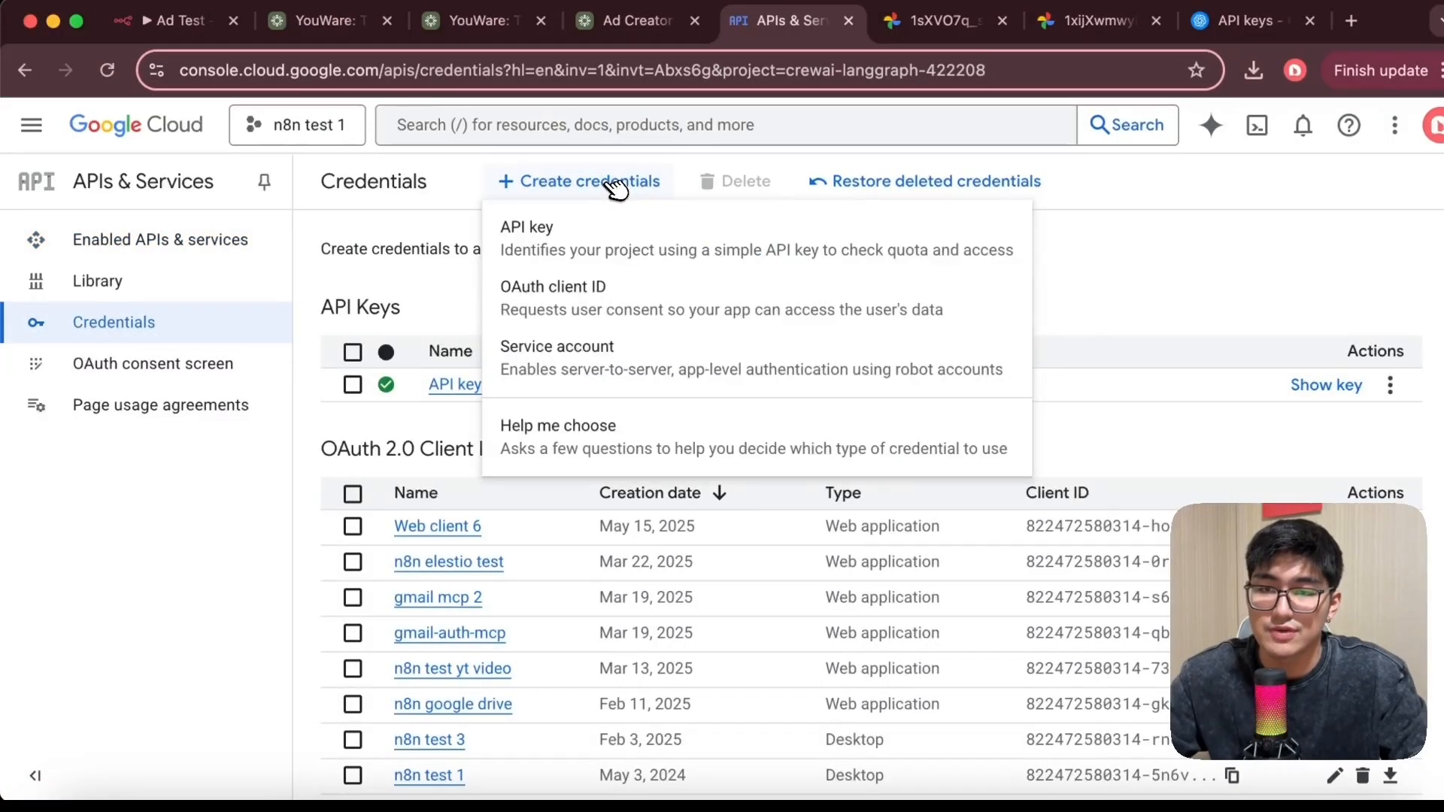
click(619, 302)
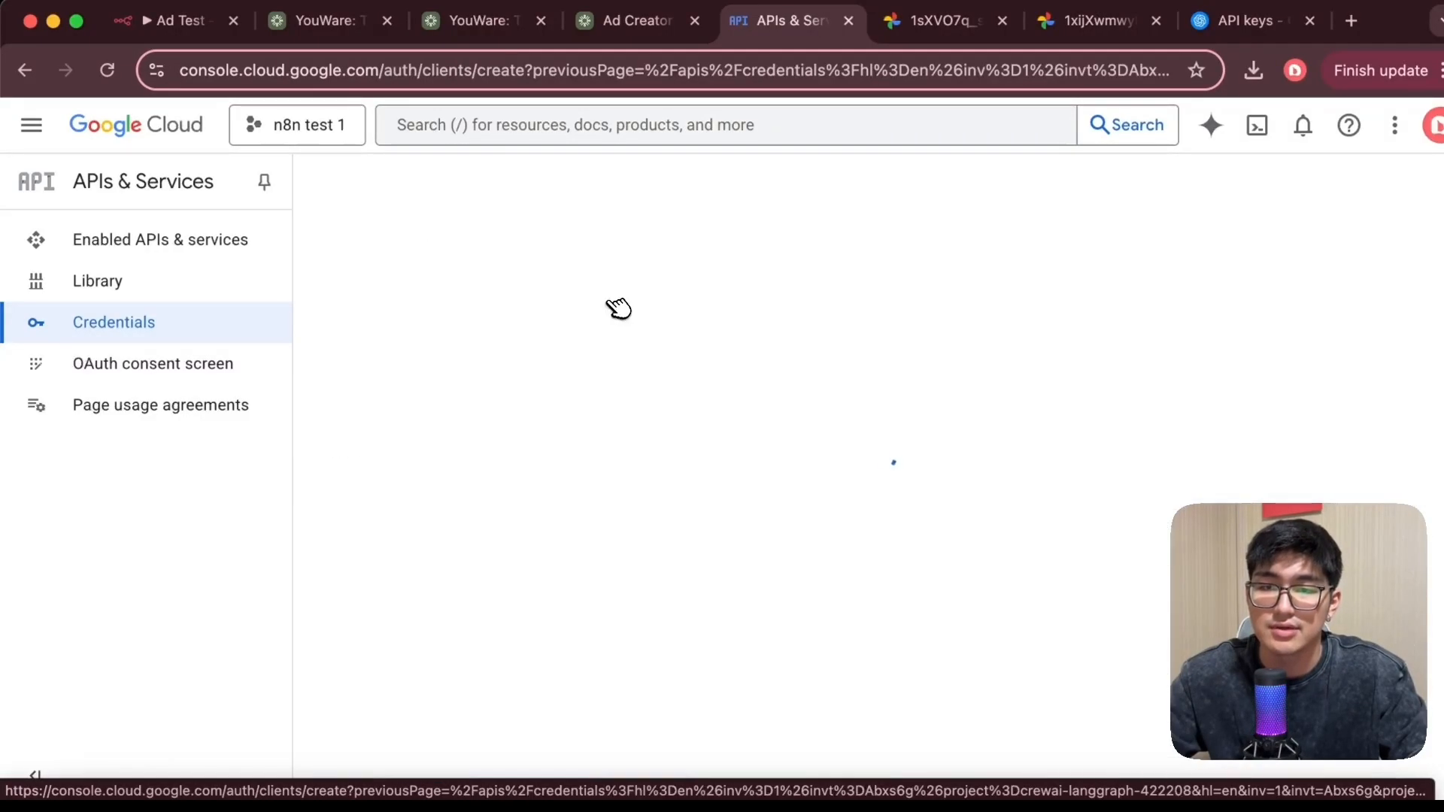
click(526, 388)
click(554, 408)
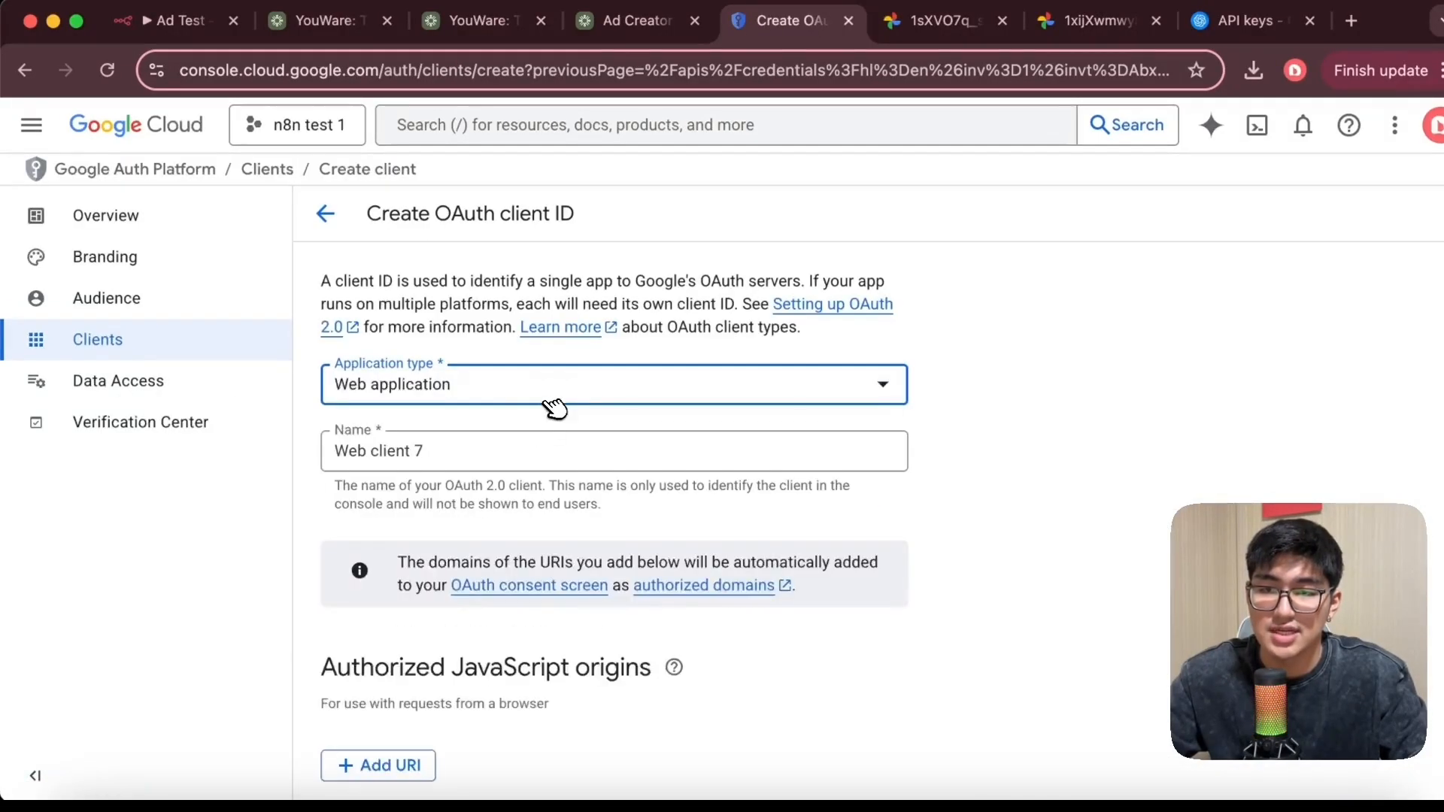
scroll(612, 442, down, 3)
scroll(587, 421, up, 3)
scroll(451, 435, down, 5)
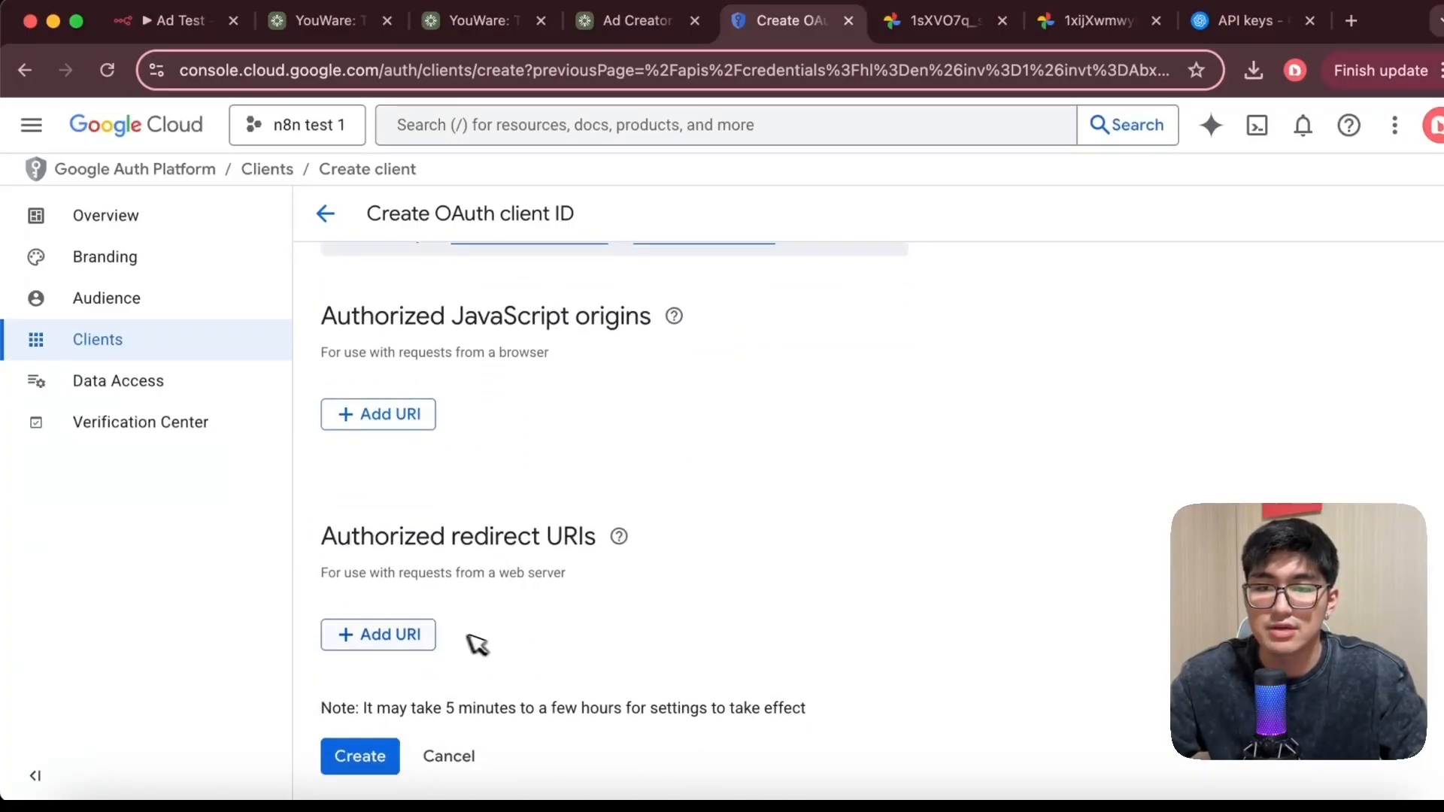
click(393, 636)
text(https:/)
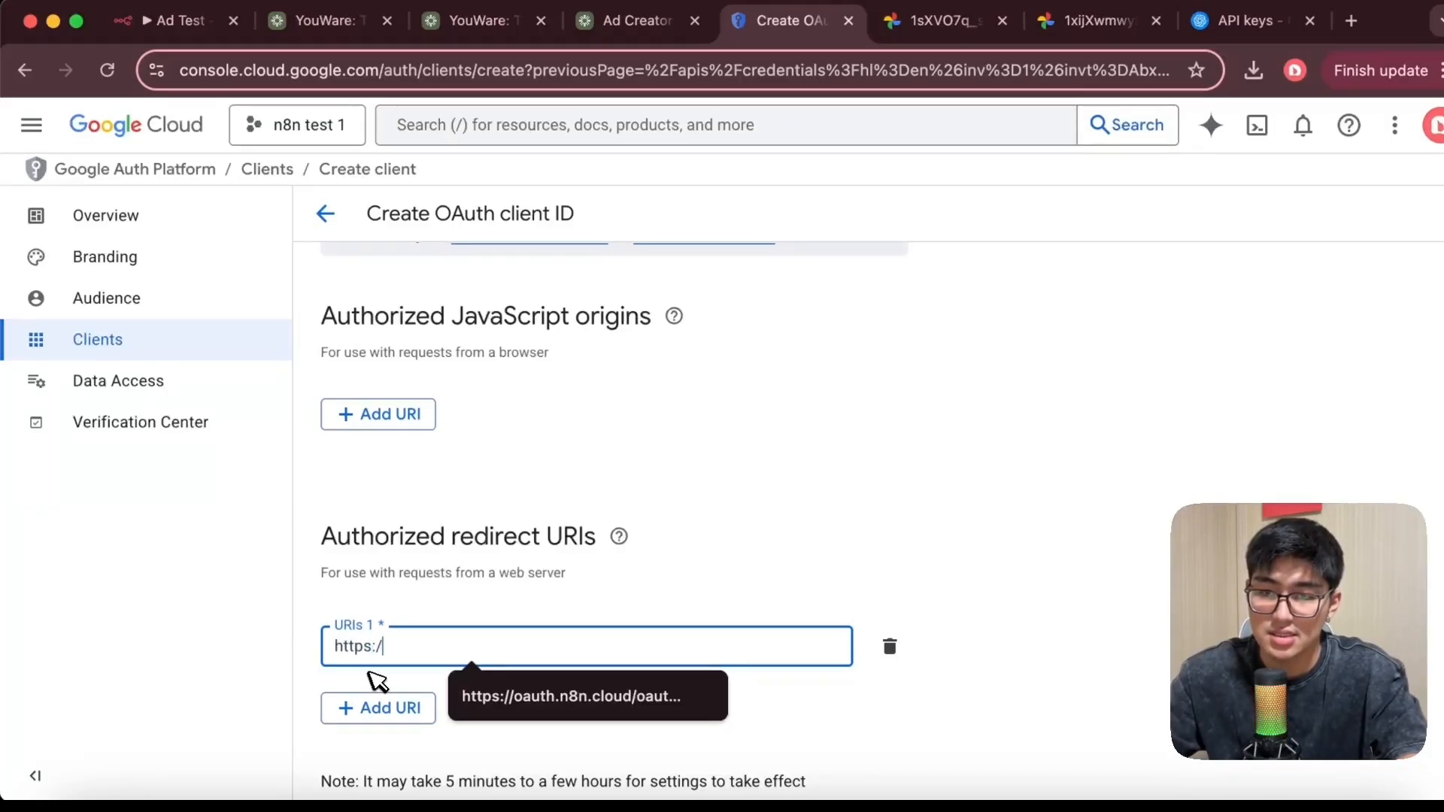
text(/n8n.)
text(cloud/)
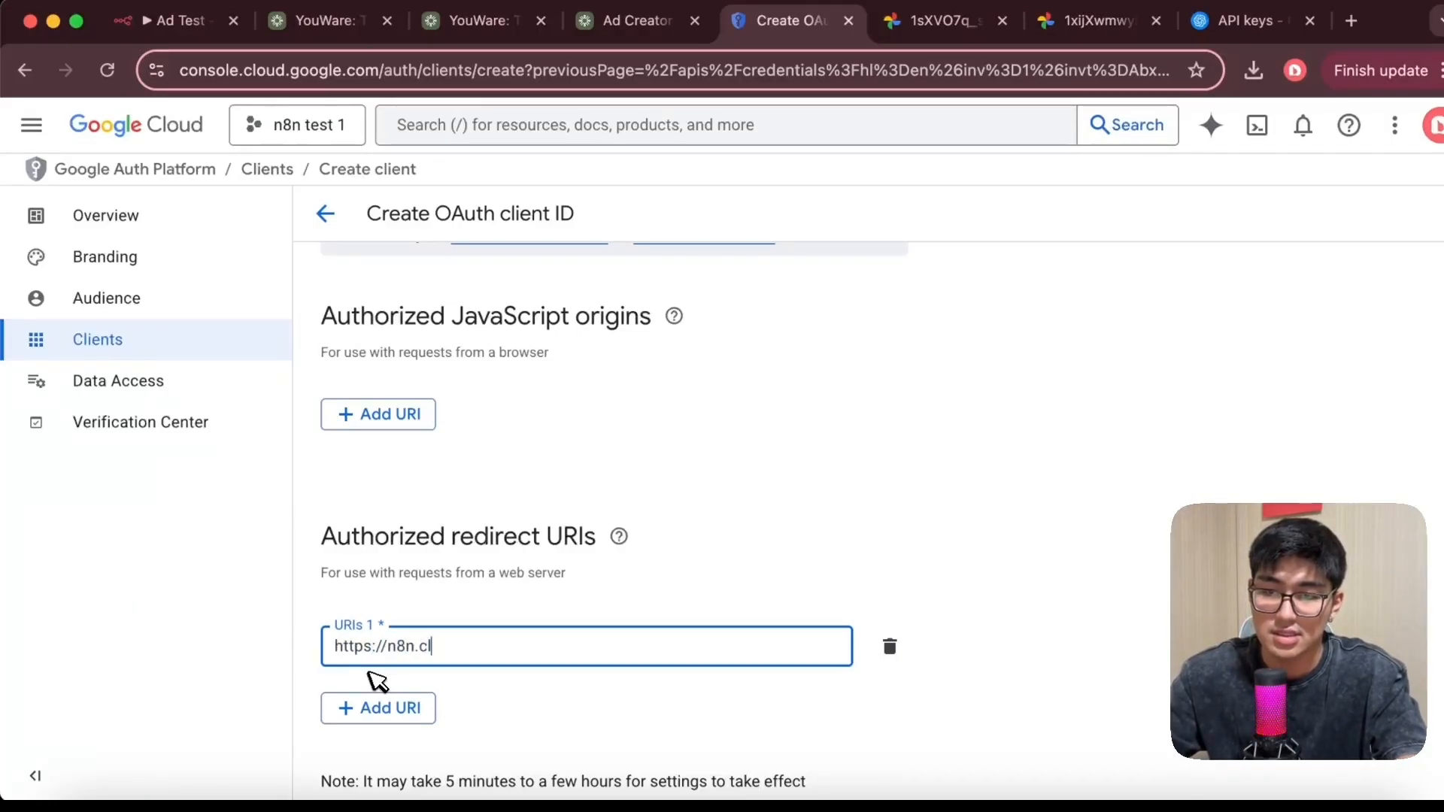
click(523, 595)
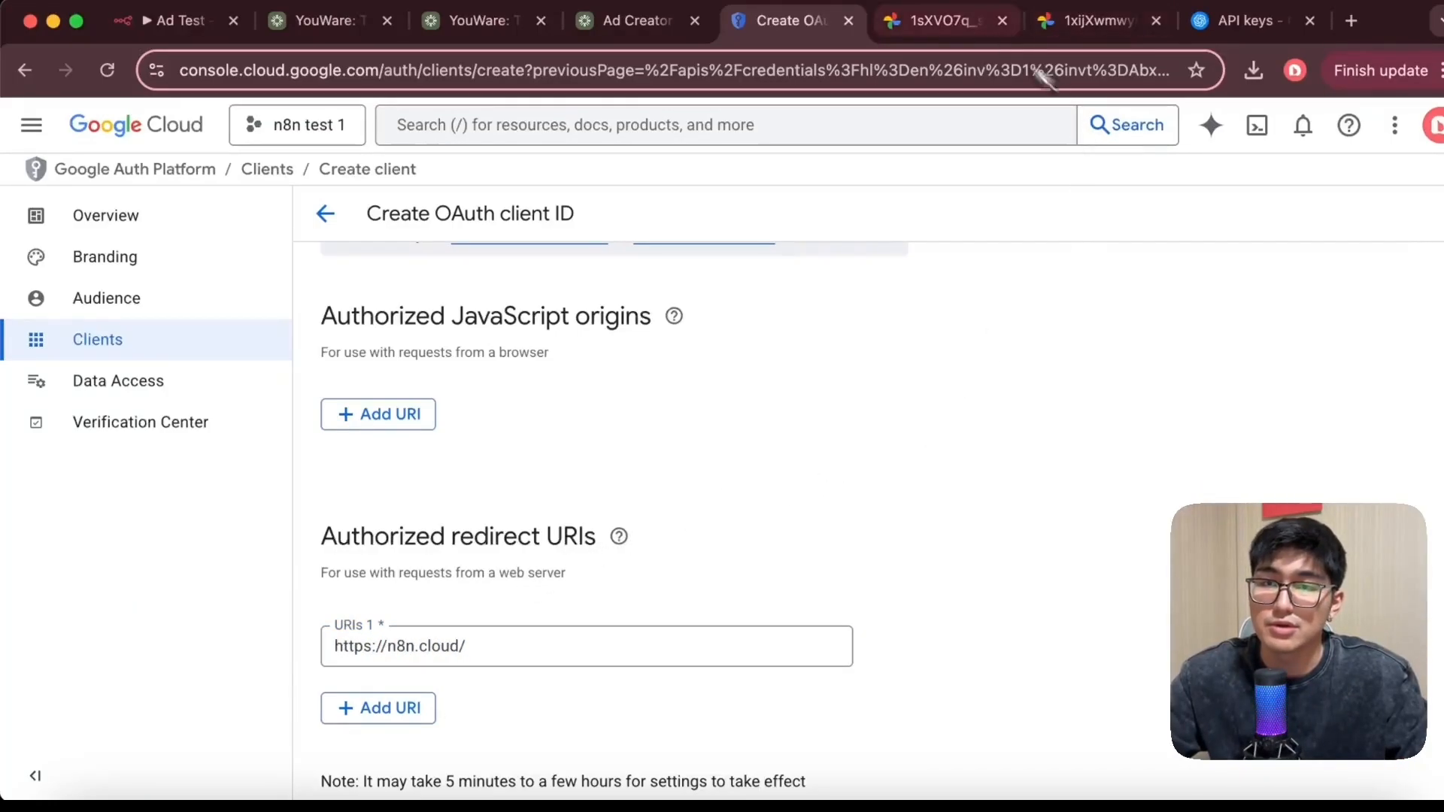
Compare the n8n credential's OAuth redirect URL with the redirect URI field in Google Cloud
click(191, 36)
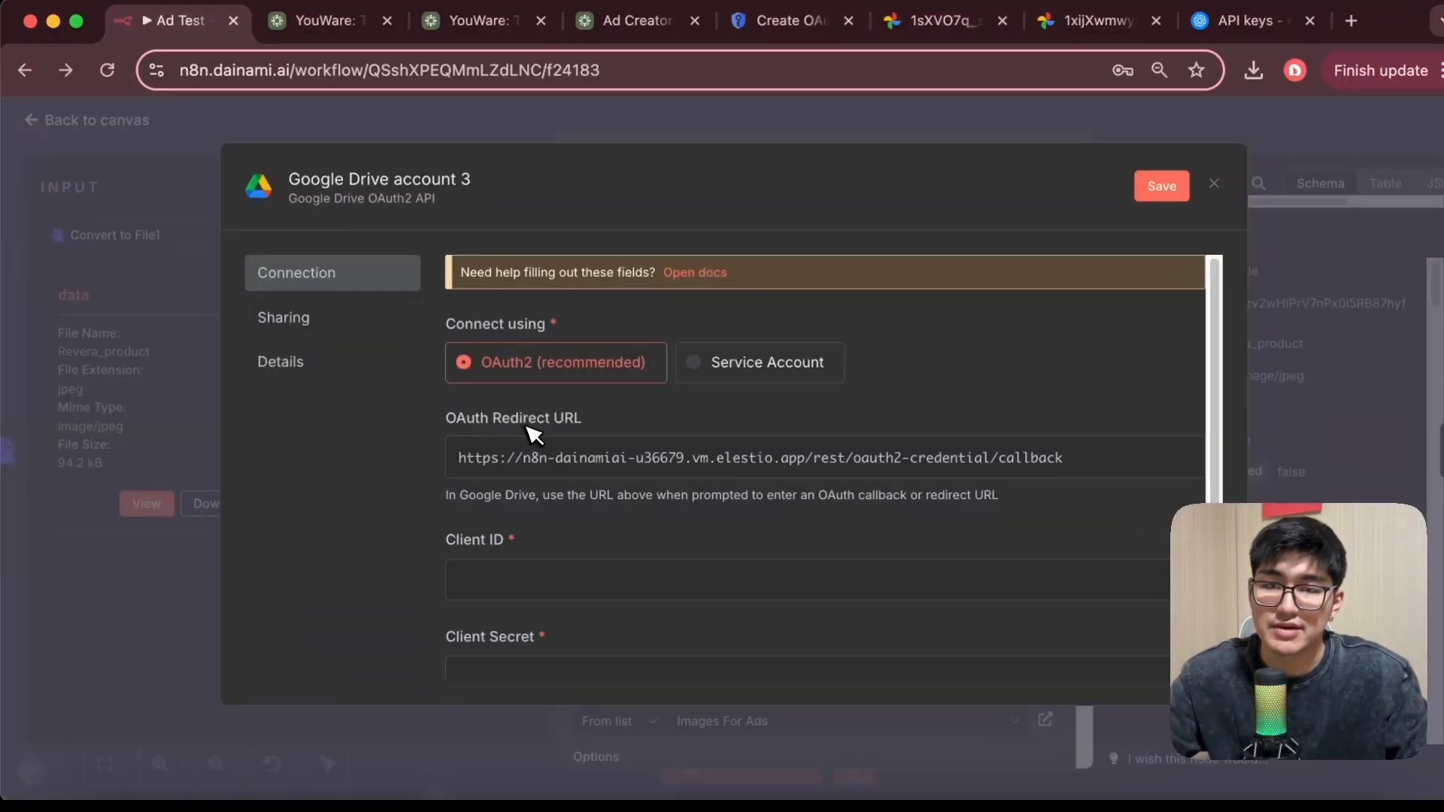
click(790, 20)
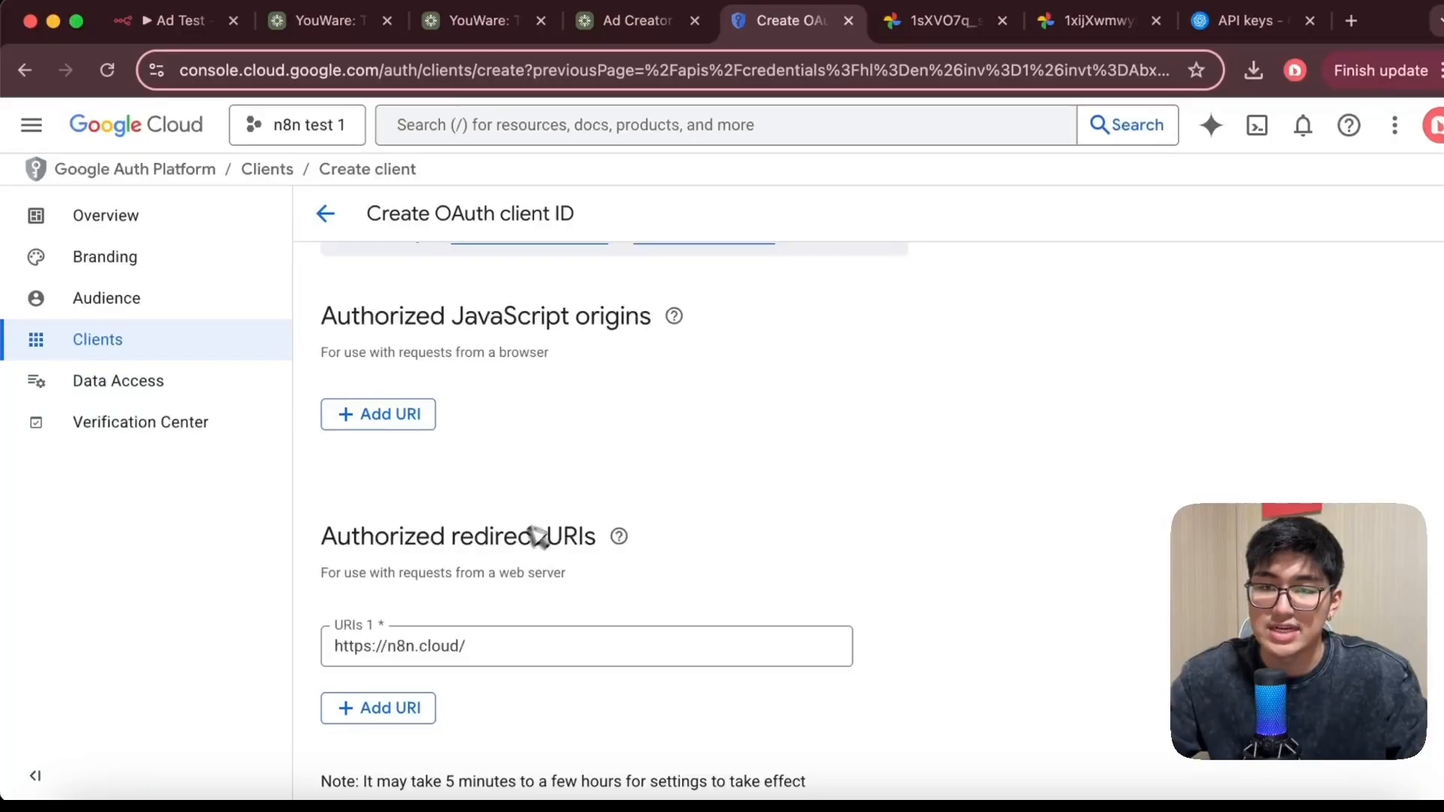
click(618, 537)
click(371, 606)
scroll(371, 624, down, 1)
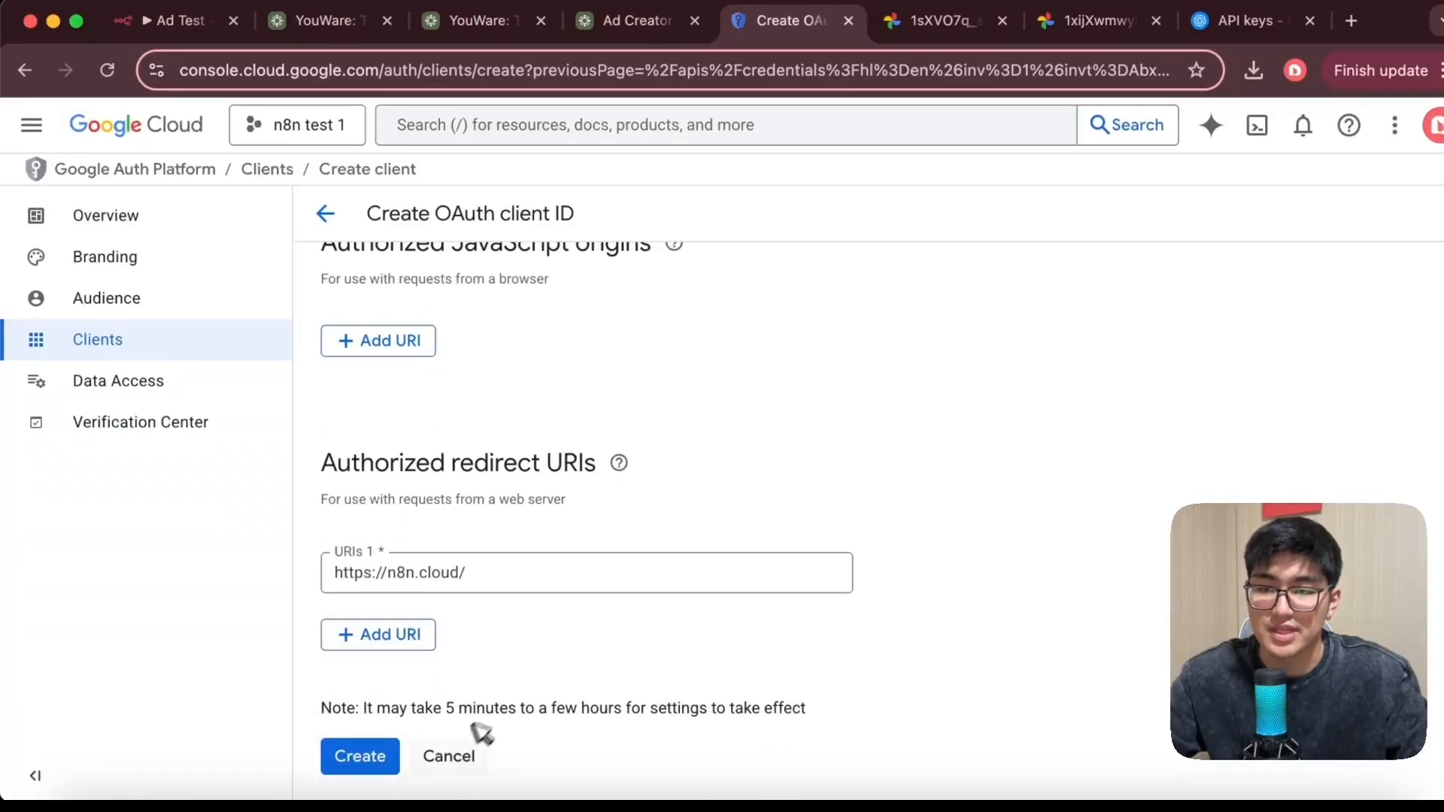
click(169, 20)
scroll(612, 381, down, 4)
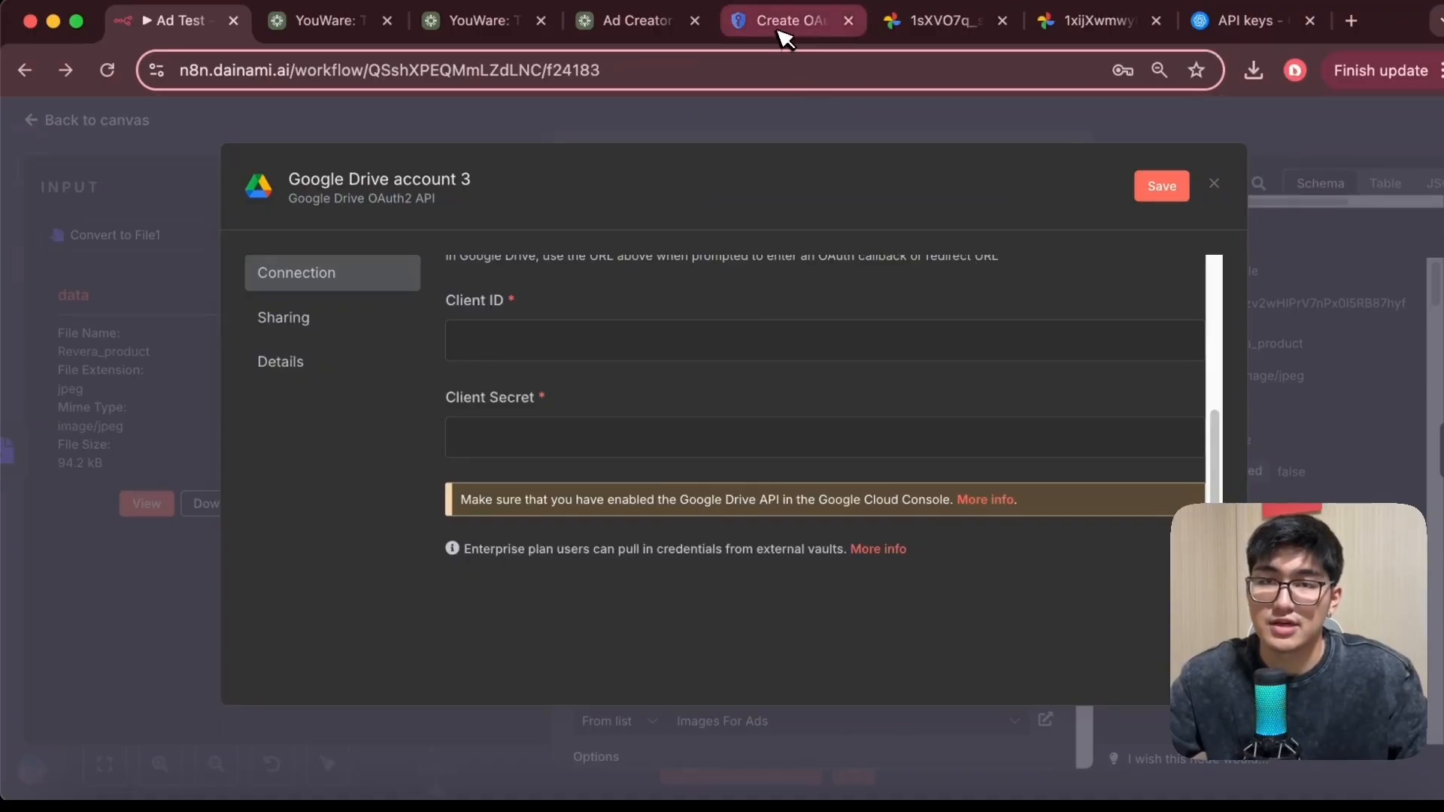
click(815, 24)
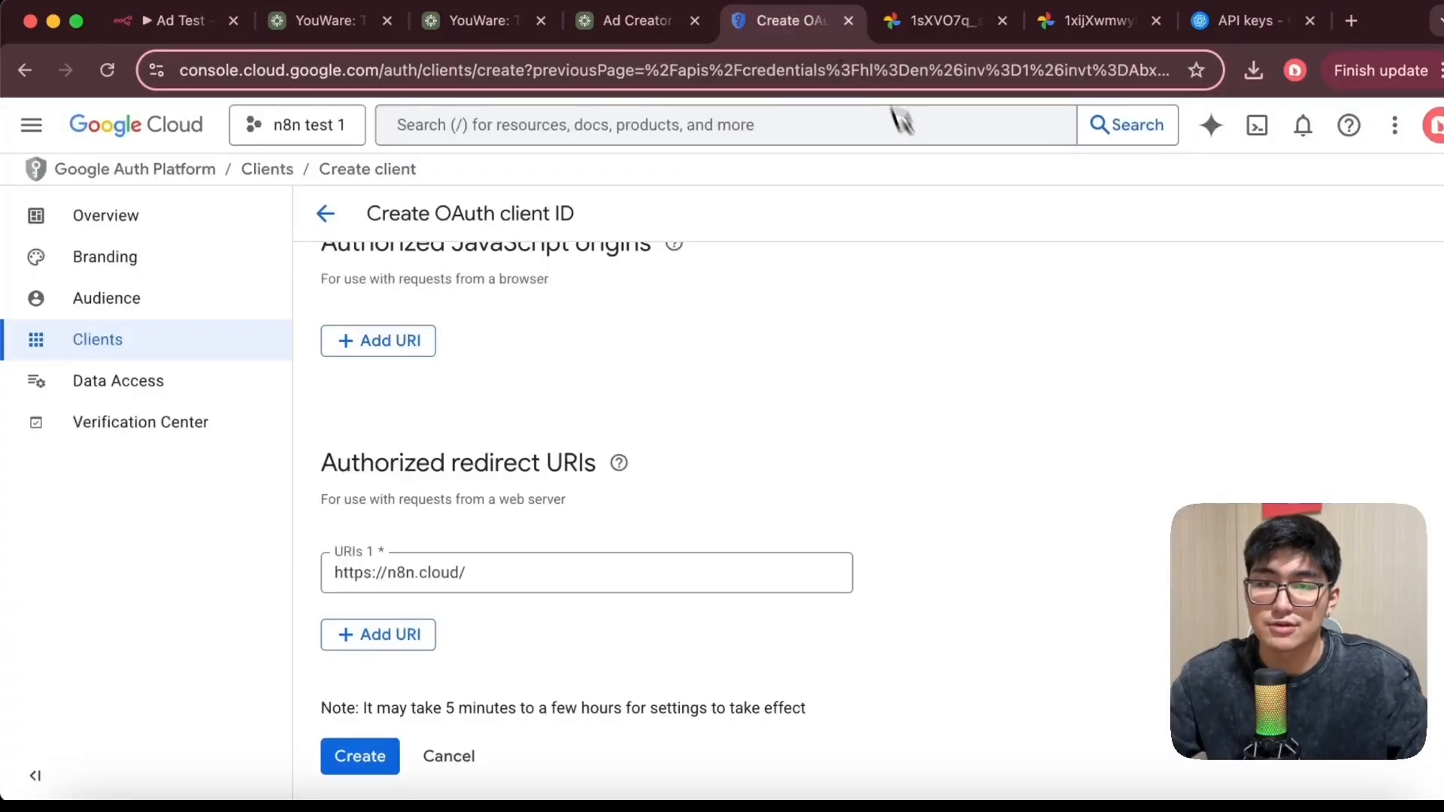
Search Google Cloud for drive and open the Google Drive API page
click(800, 128)
text(drive)
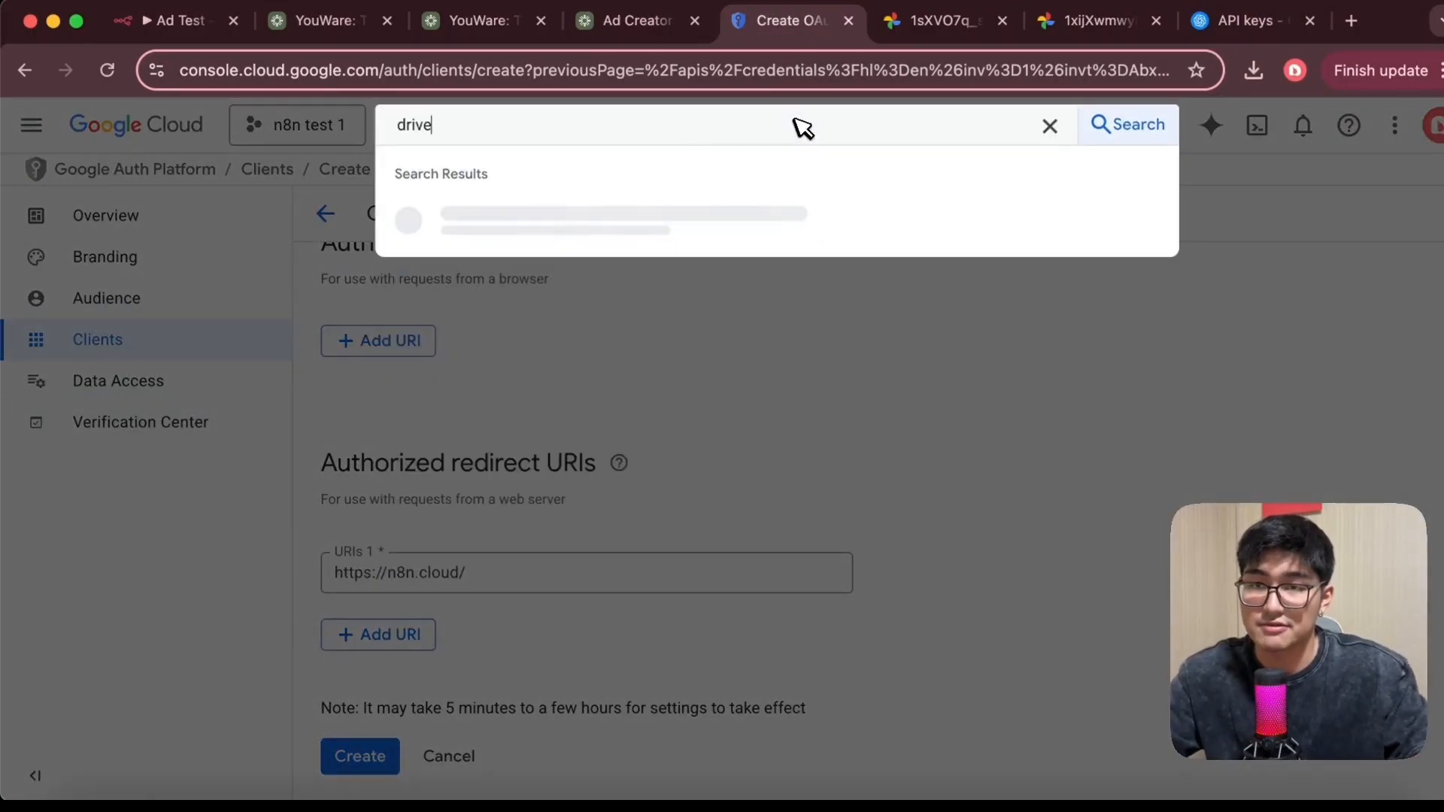
click(687, 220)
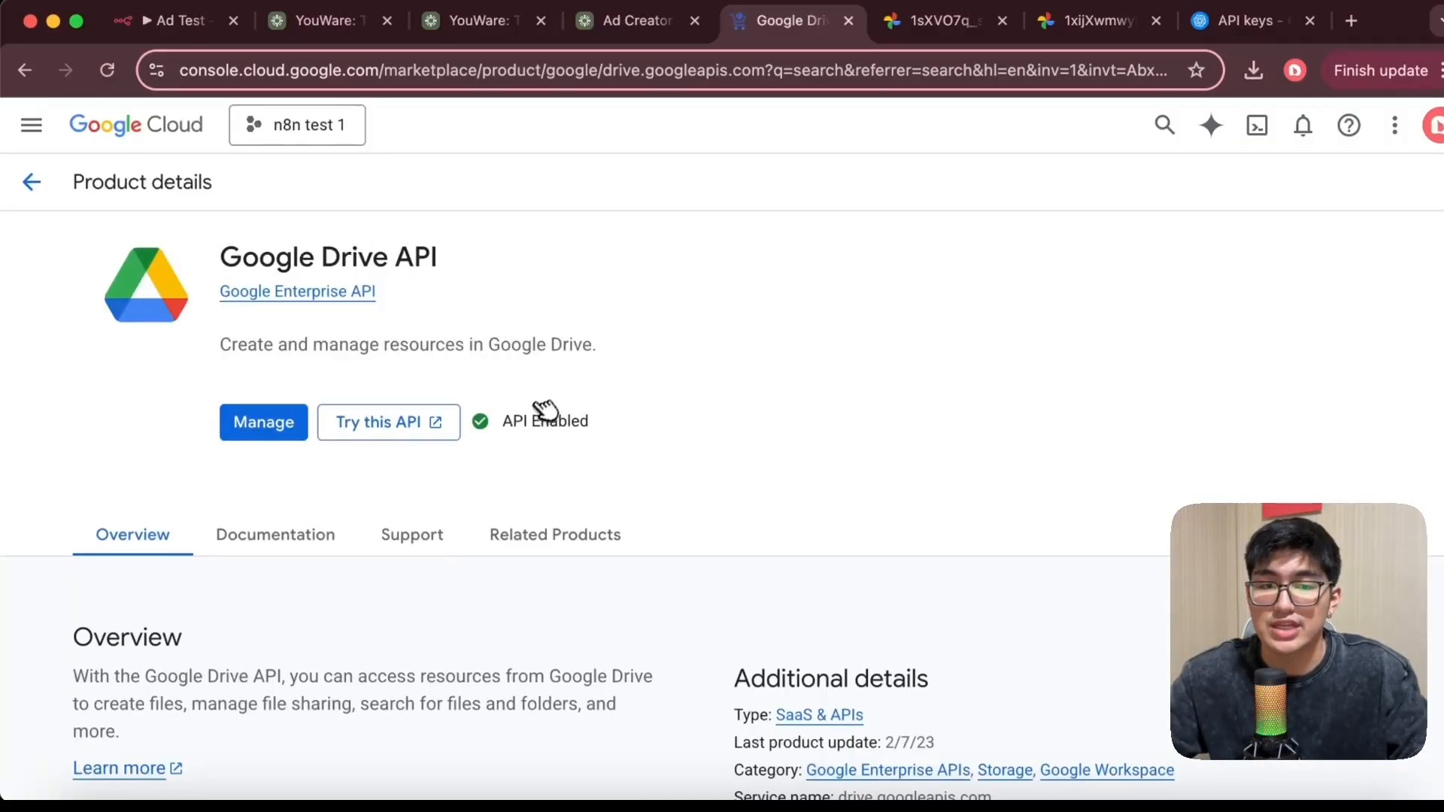
Close the new Google Drive credential dialog without connecting
click(184, 22)
click(639, 124)
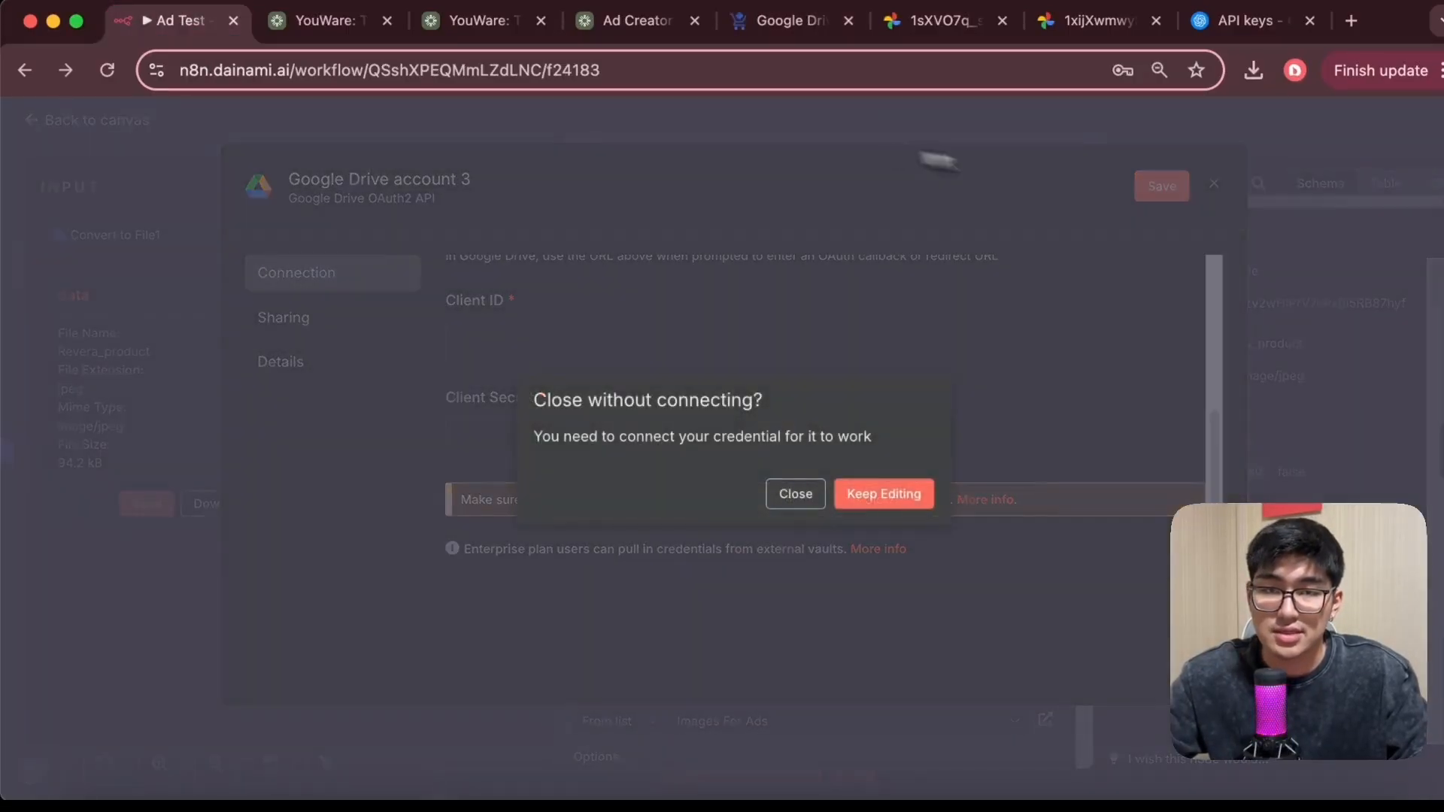
click(795, 494)
Review the Google Drive node's upload parameters, file name and parent folder
scroll(780, 504, down, 2)
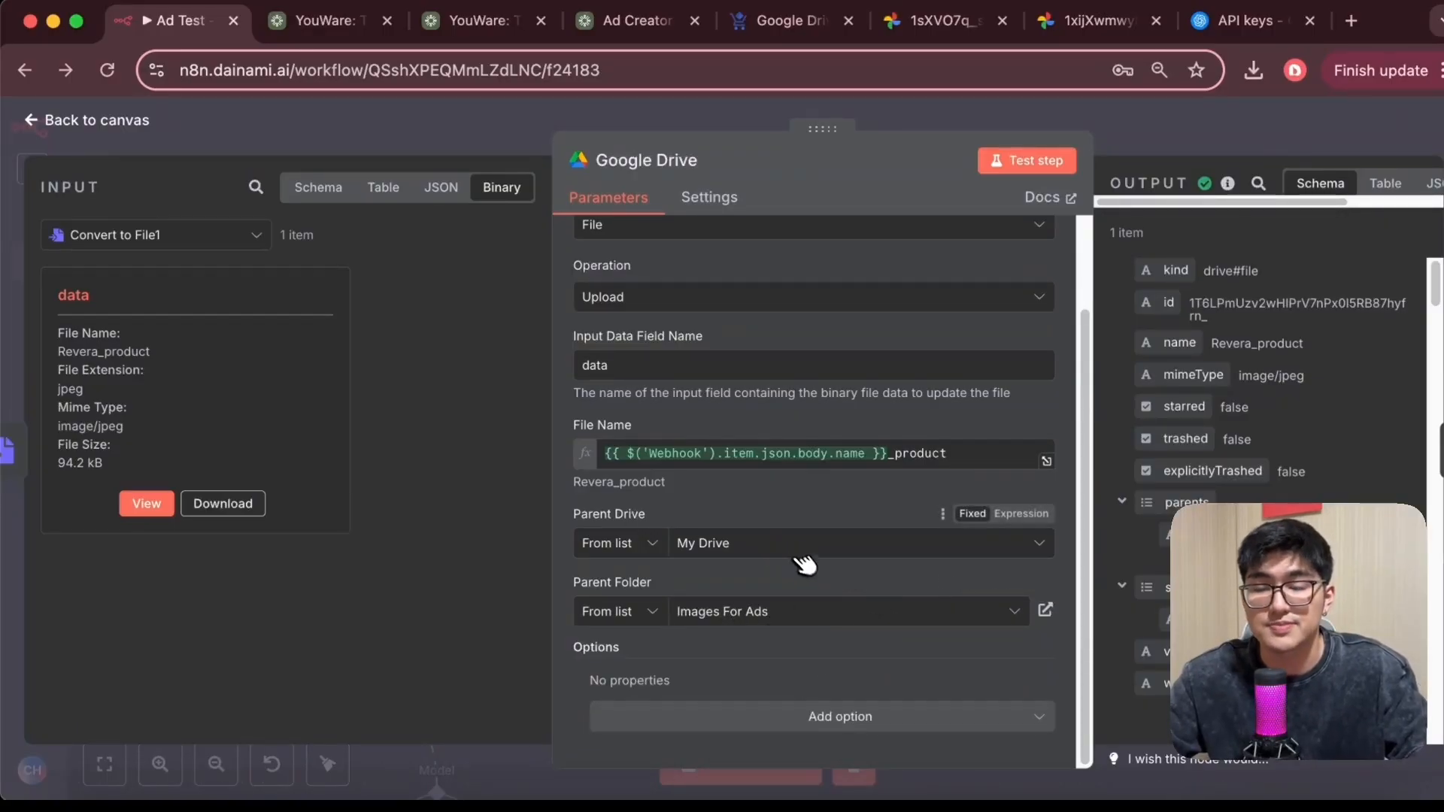
scroll(873, 615, up, 1)
scroll(877, 493, down, 1)
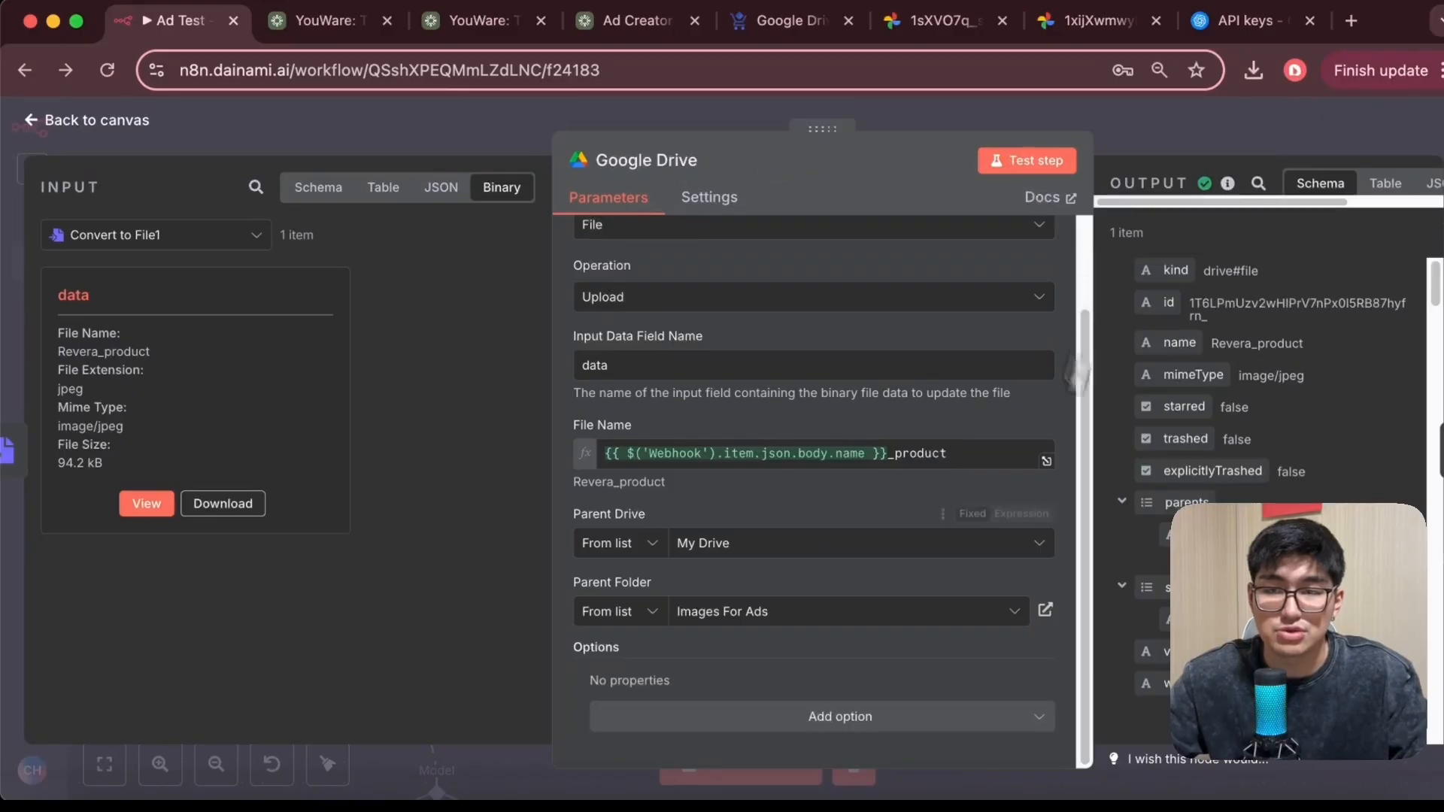
Return to the workflow canvas and open the Ad Prompt Agent node to review its prompt settings
click(51, 122)
drag(829, 419, 971, 311)
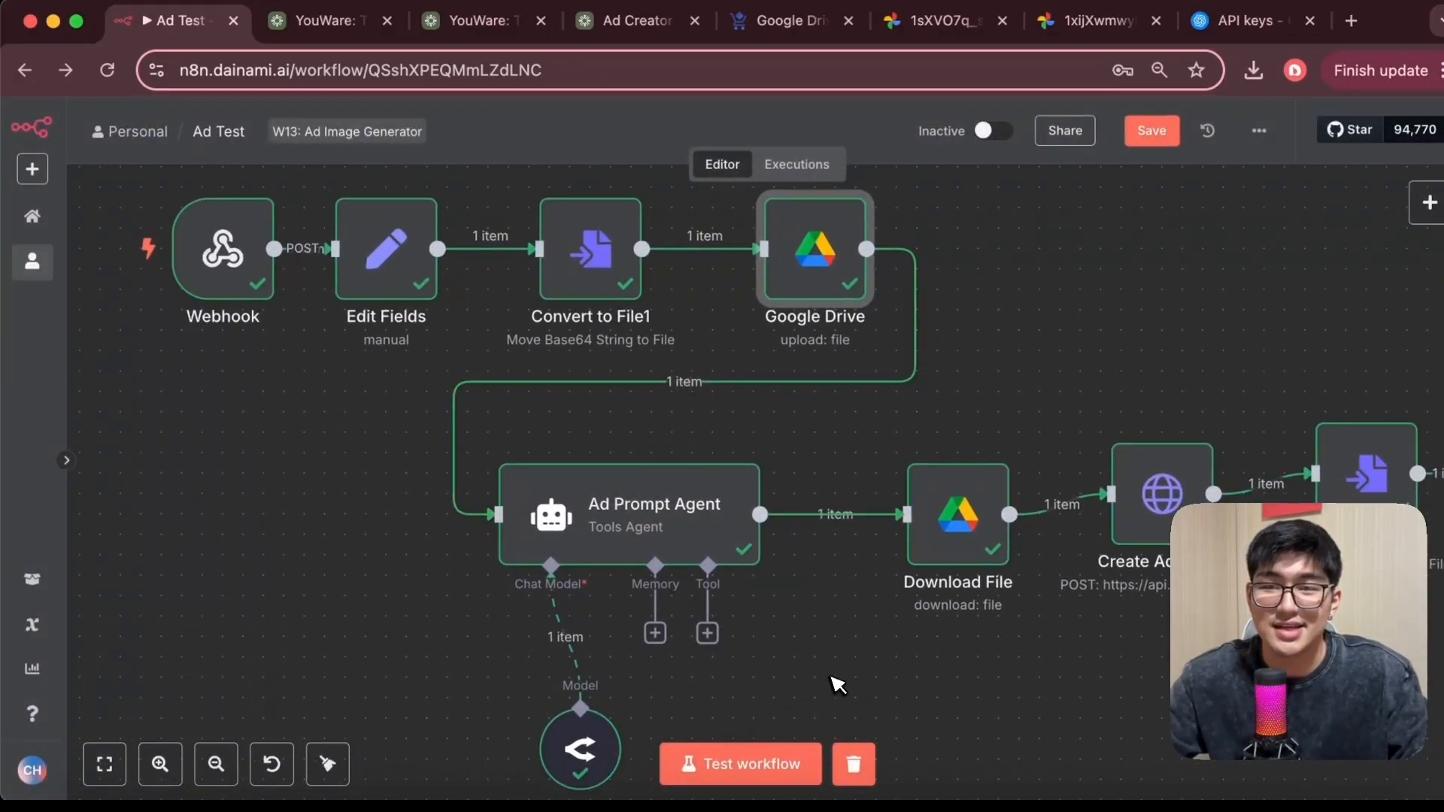
scroll(832, 680, down, 2)
scroll(832, 680, left, 2)
drag(653, 656, 613, 596)
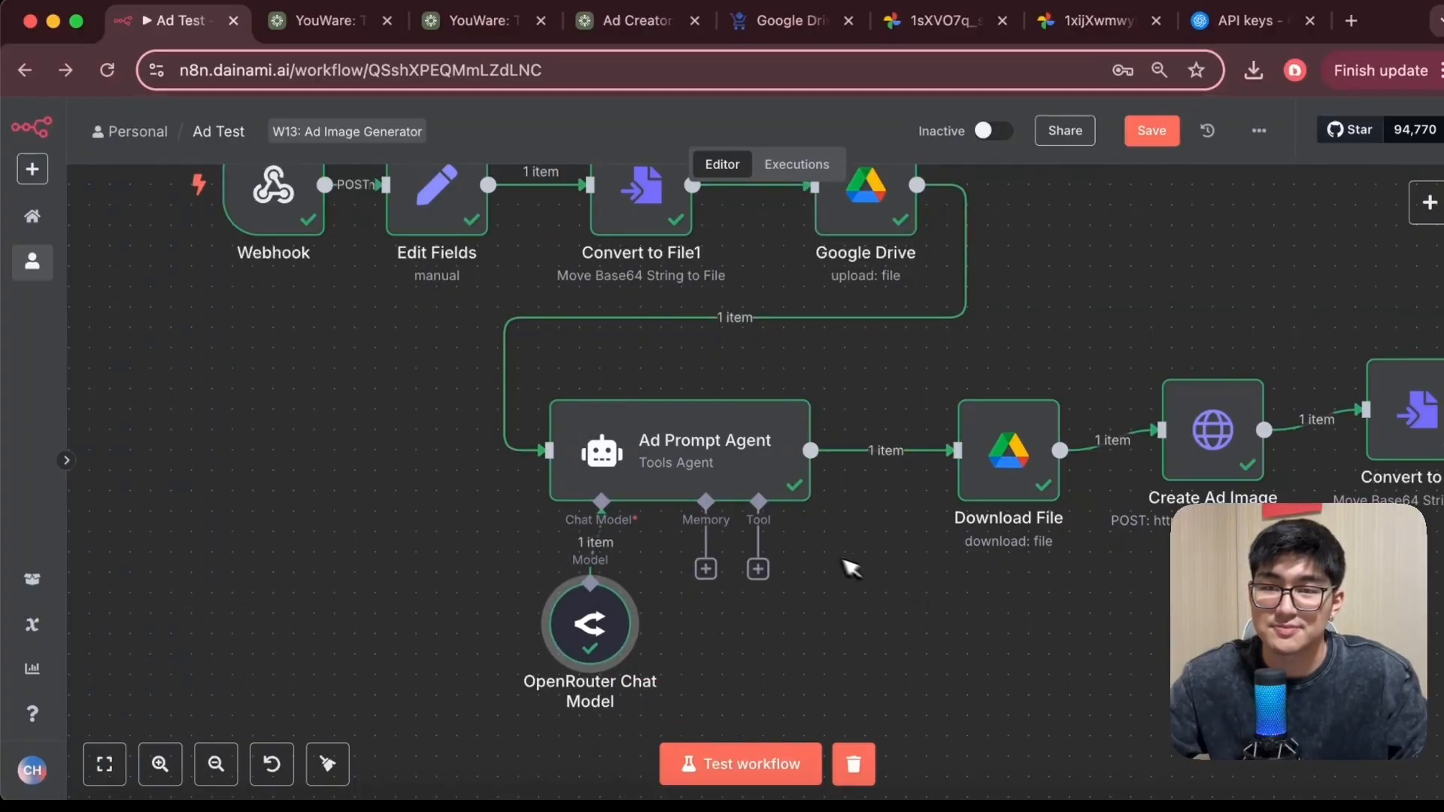
drag(864, 604, 939, 550)
drag(674, 593, 614, 613)
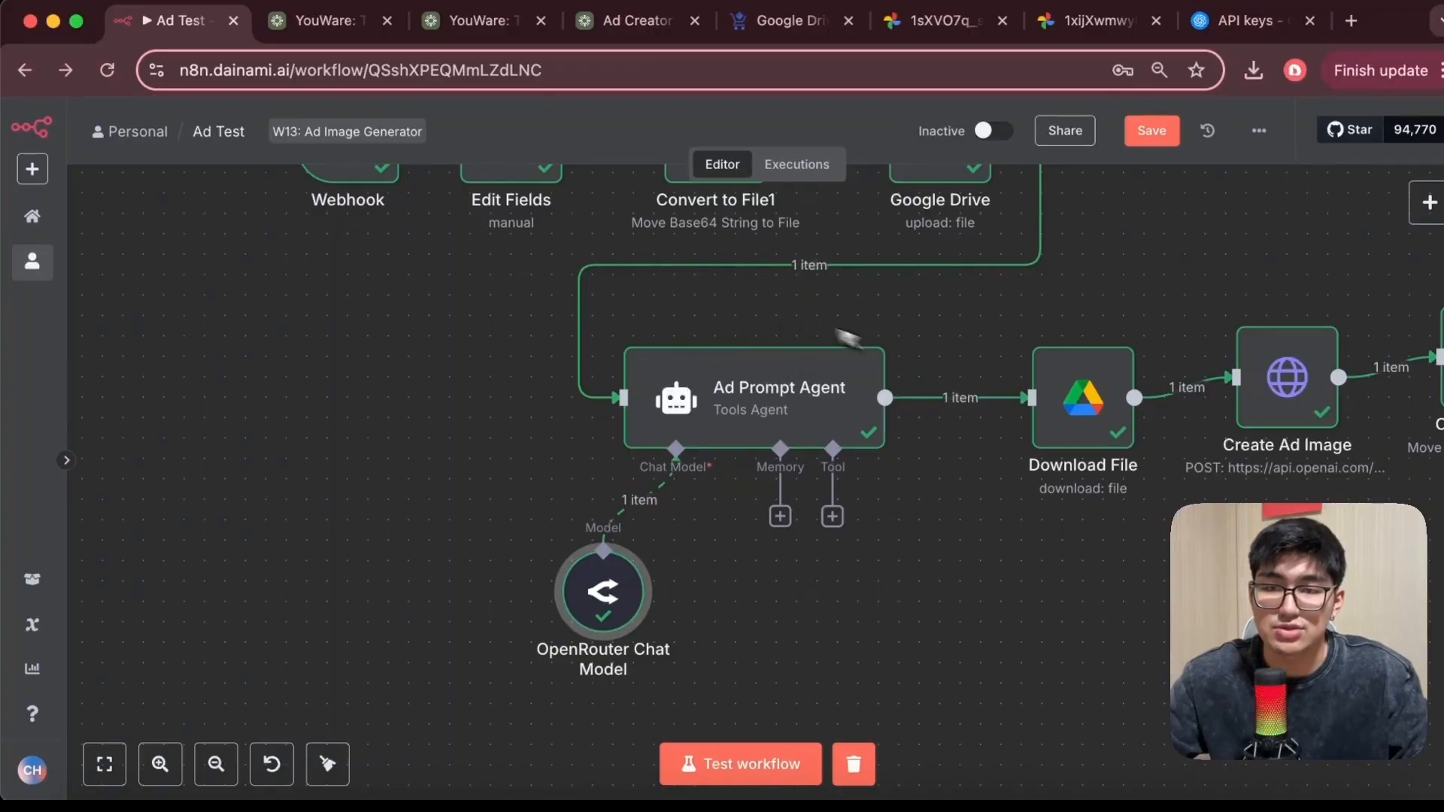
double_click(744, 410)
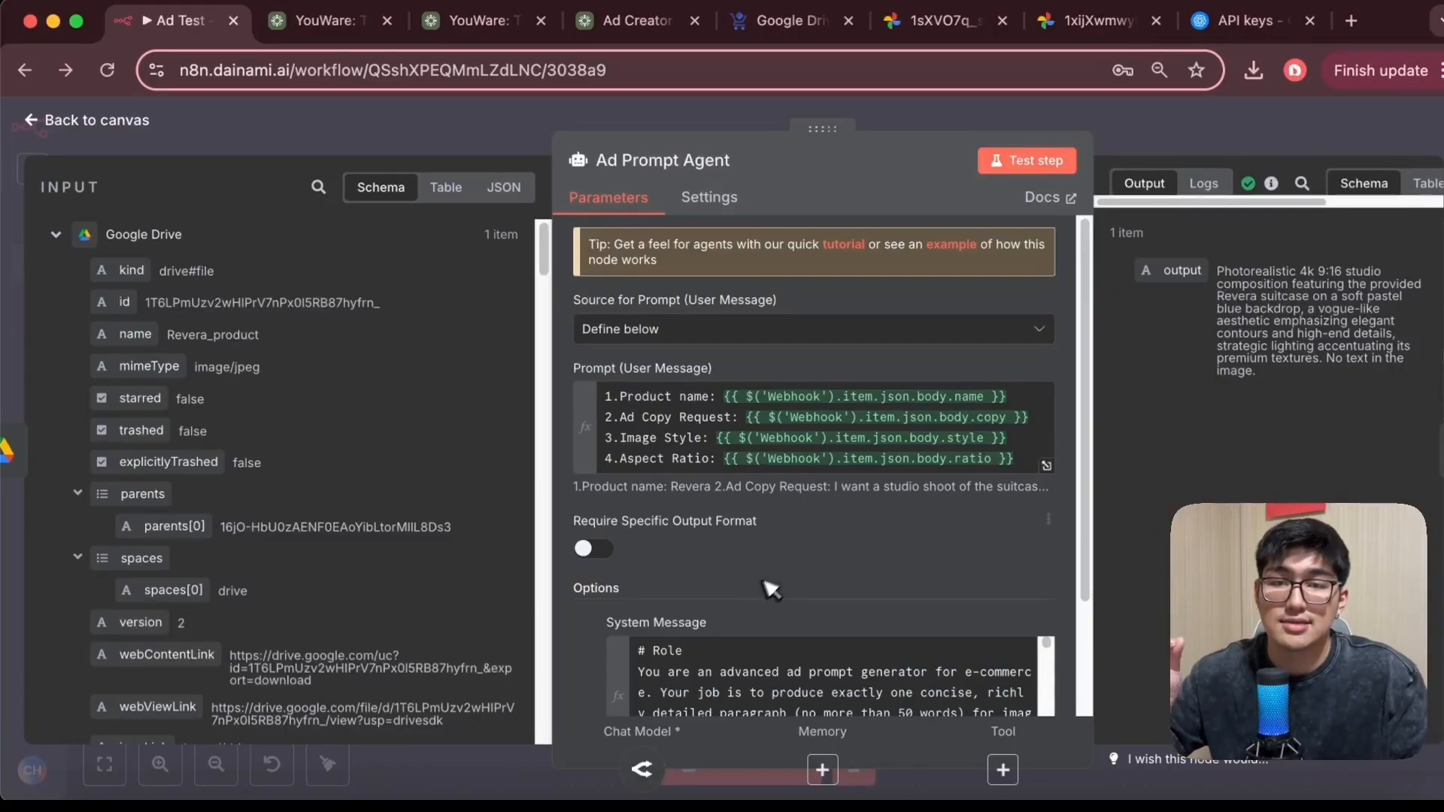
scroll(853, 445, down, 2)
scroll(851, 423, up, 1)
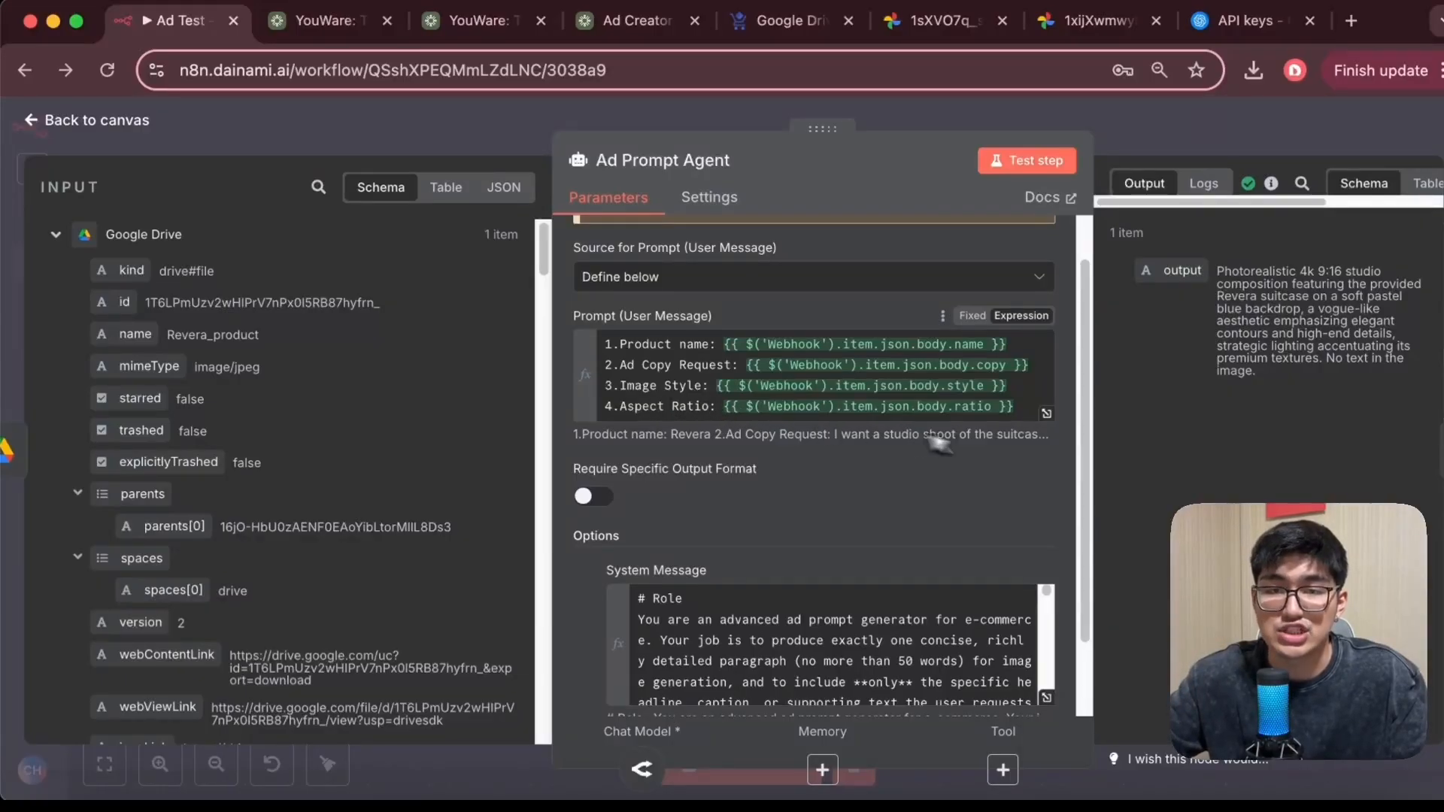
Expand the user prompt expression and compare its Webhook fields with the product details in the Ad Creator app
click(1047, 414)
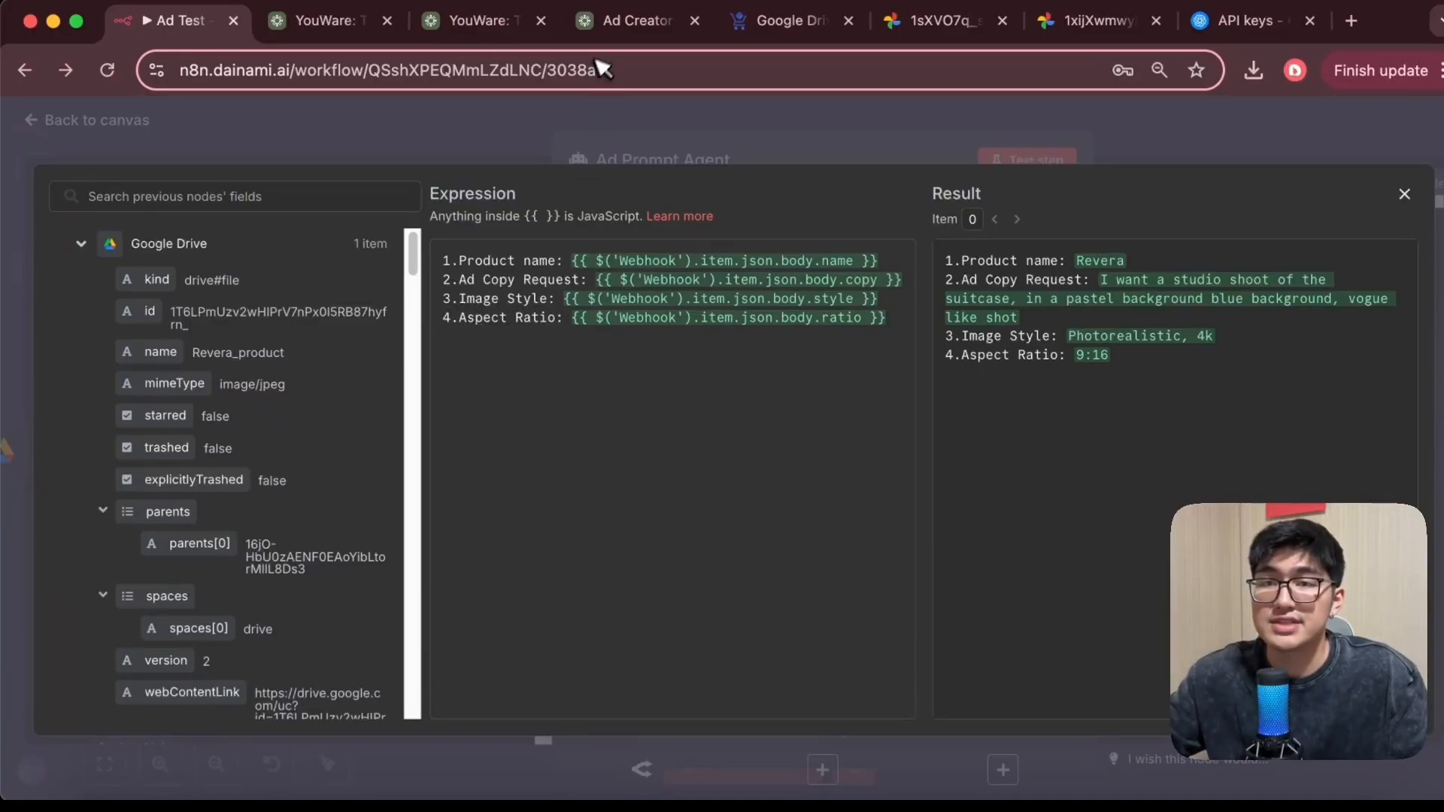
click(630, 38)
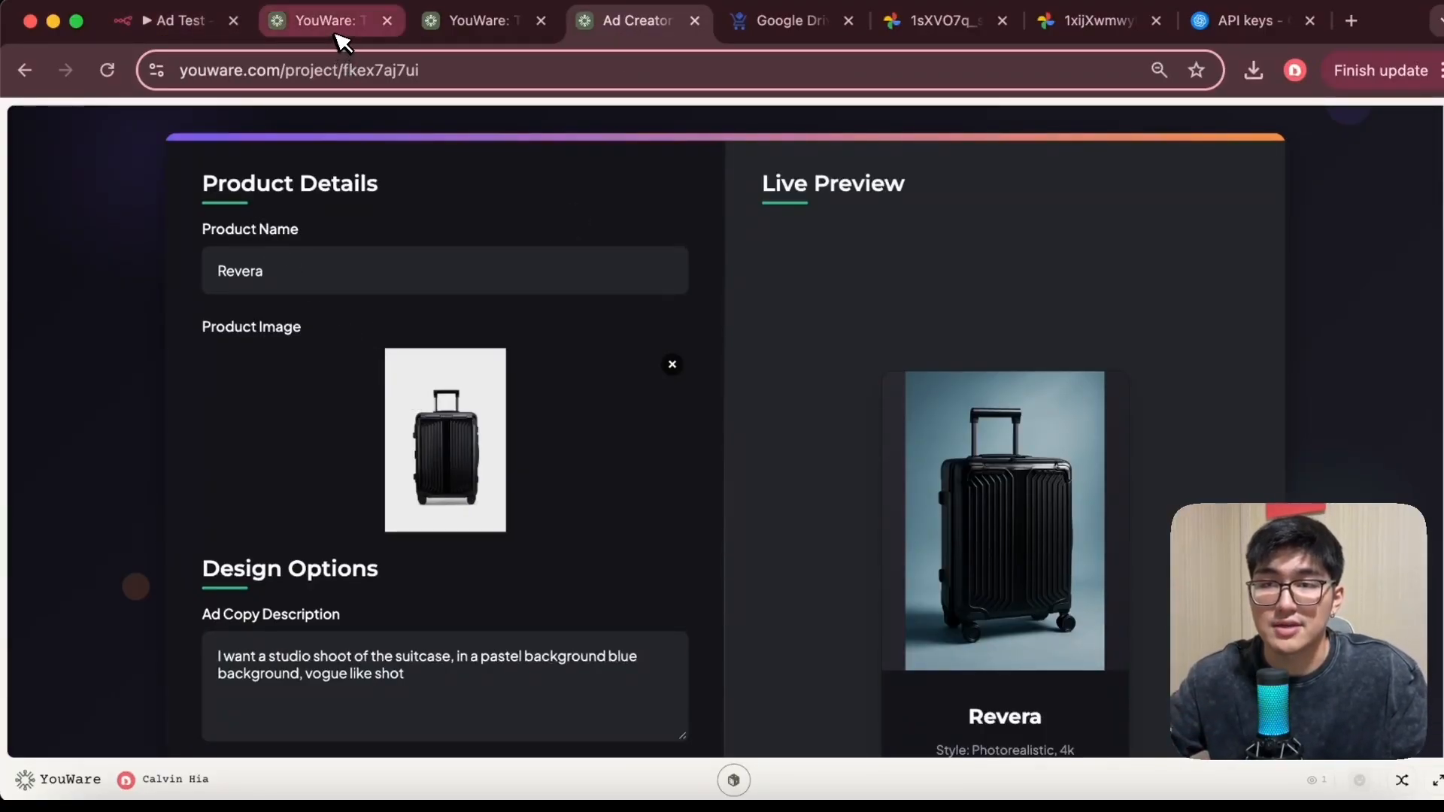
click(174, 22)
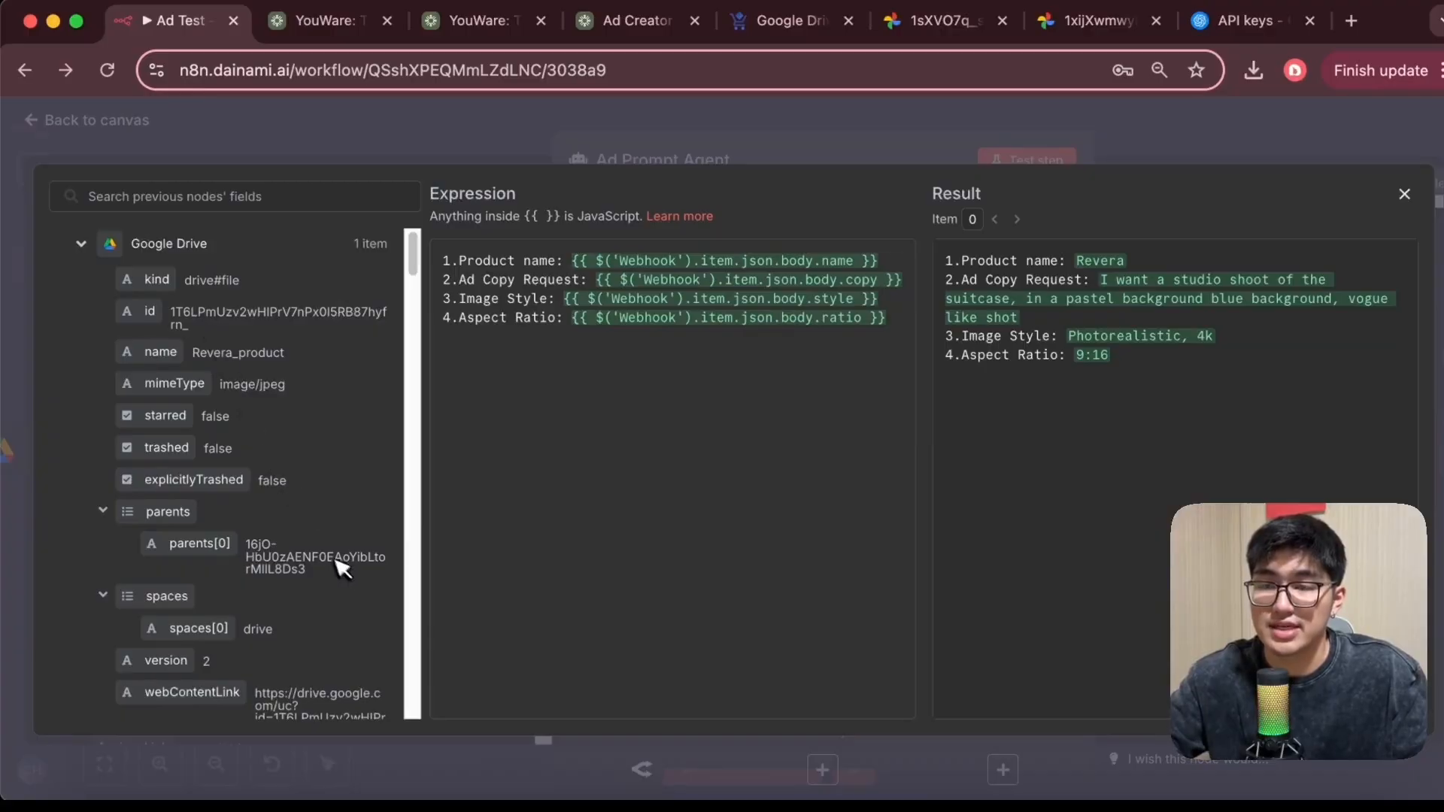
Scroll through the previous nodes' fields to examine the Webhook request body, then close the expression editor
scroll(342, 549, down, 15)
scroll(345, 547, down, 10)
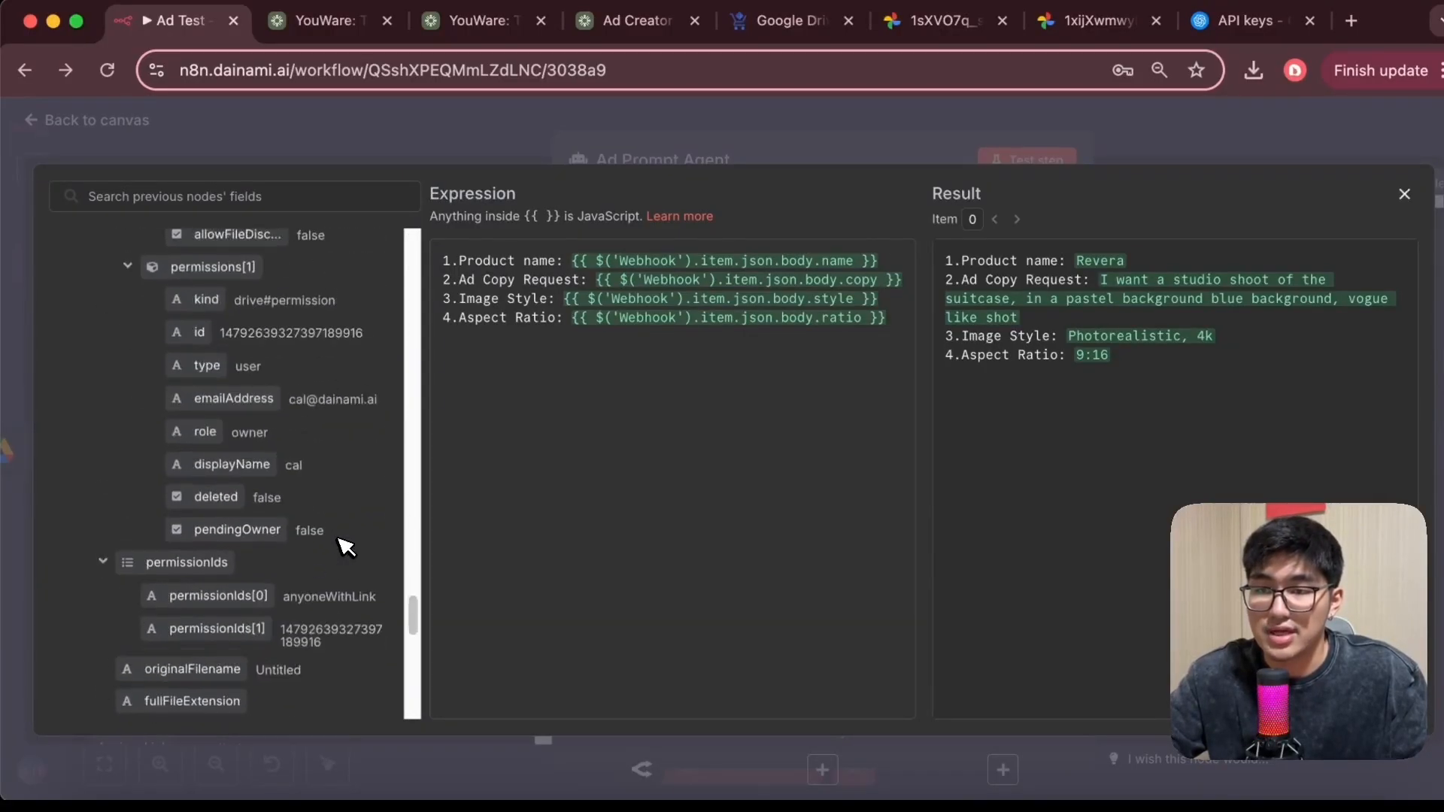
click(82, 623)
scroll(251, 484, down, 5)
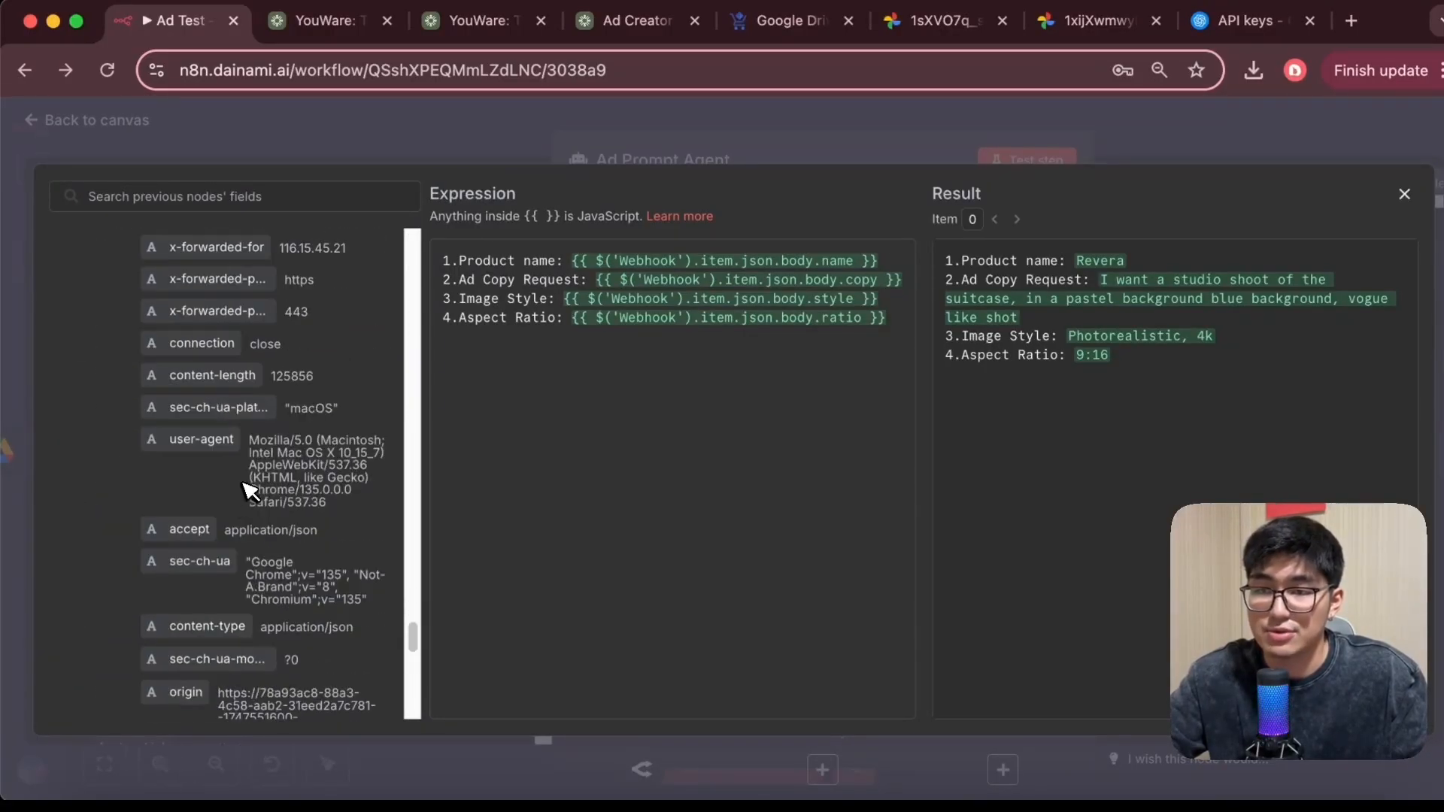
scroll(252, 484, up, 4)
scroll(256, 485, down, 10)
scroll(252, 485, up, 8)
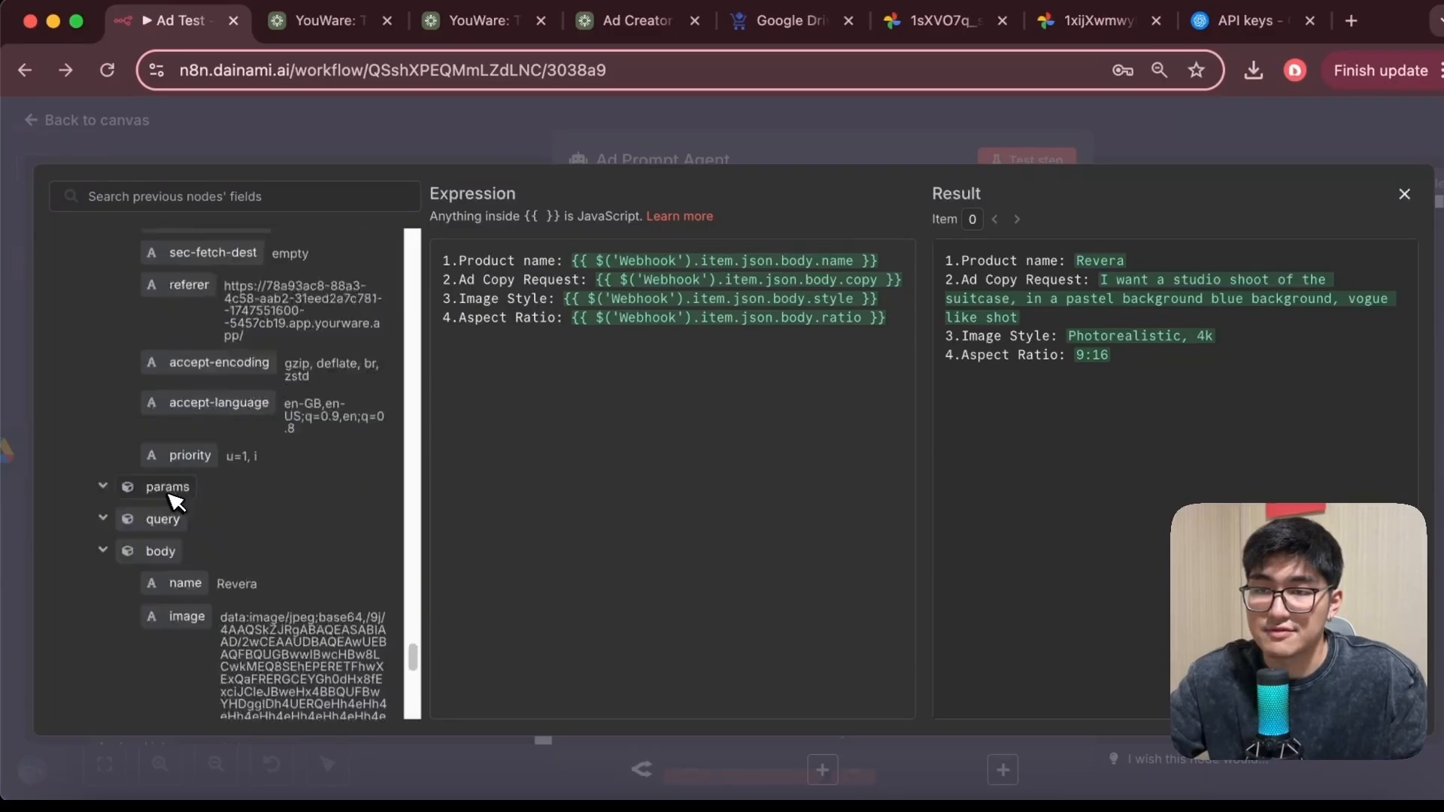
scroll(219, 500, down, 7)
scroll(218, 499, up, 3)
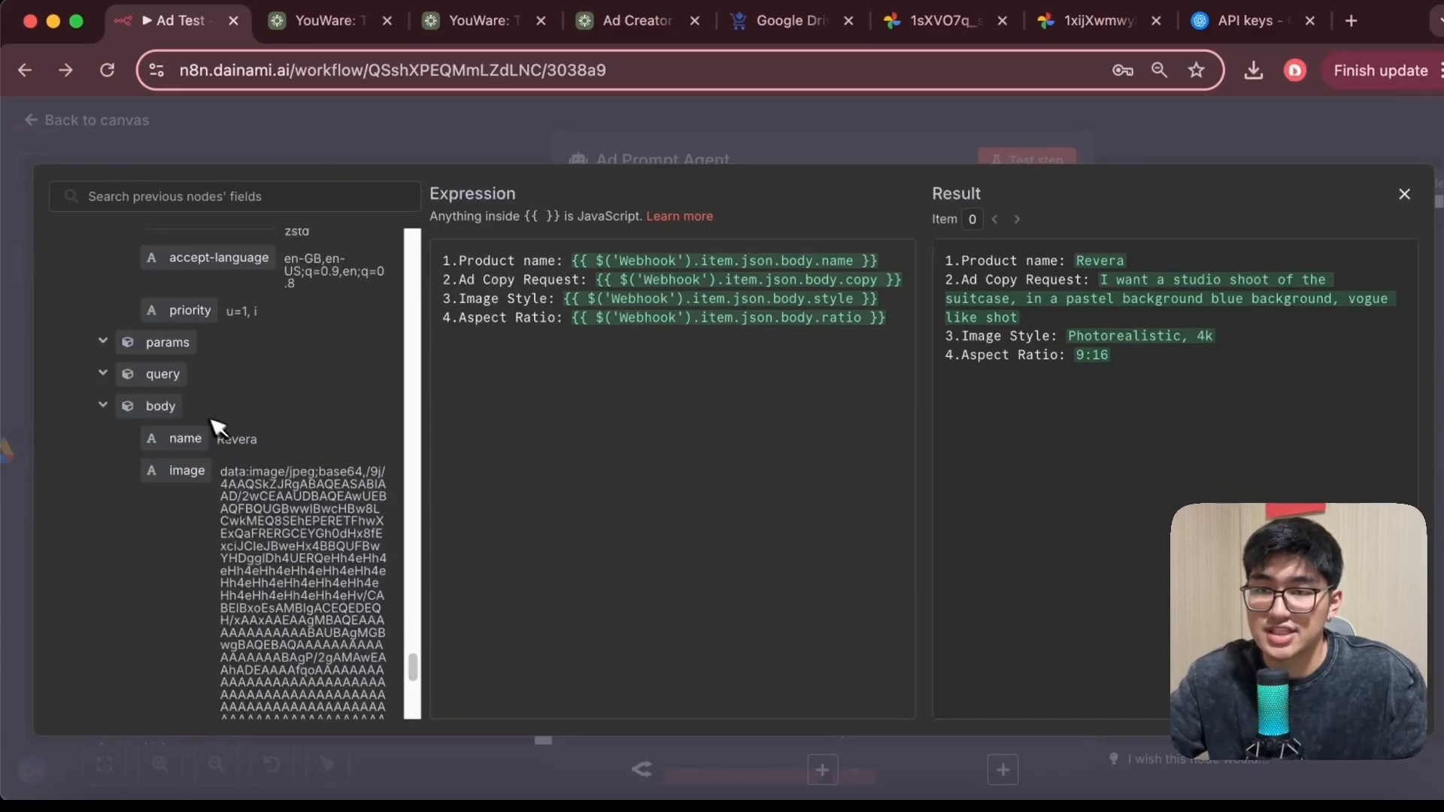
drag(187, 439, 216, 467)
scroll(233, 511, down, 5)
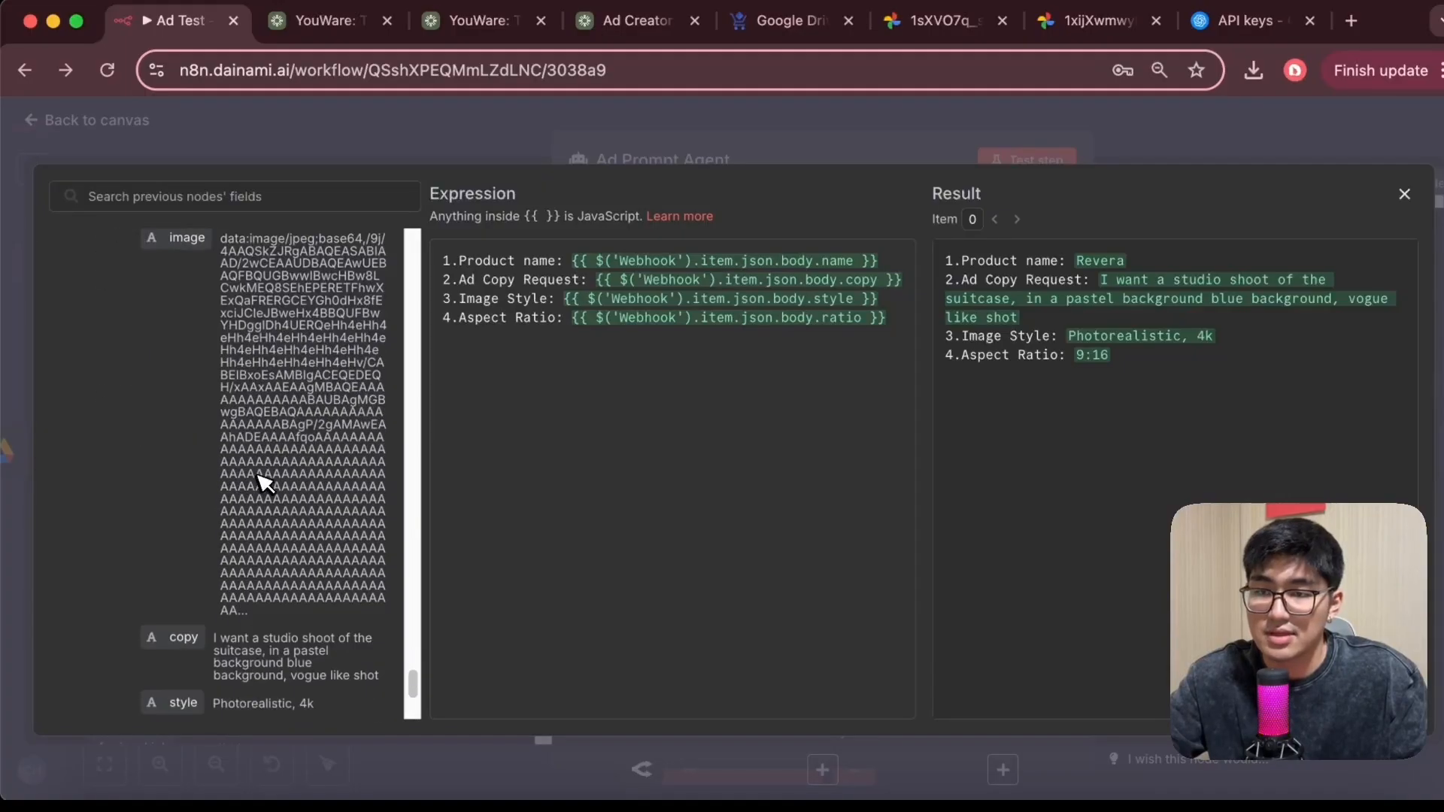
mouse_move(189, 571)
mouse_down()
mouse_move(486, 358)
mouse_move(628, 286)
mouse_move(181, 561)
mouse_move(199, 585)
mouse_up()
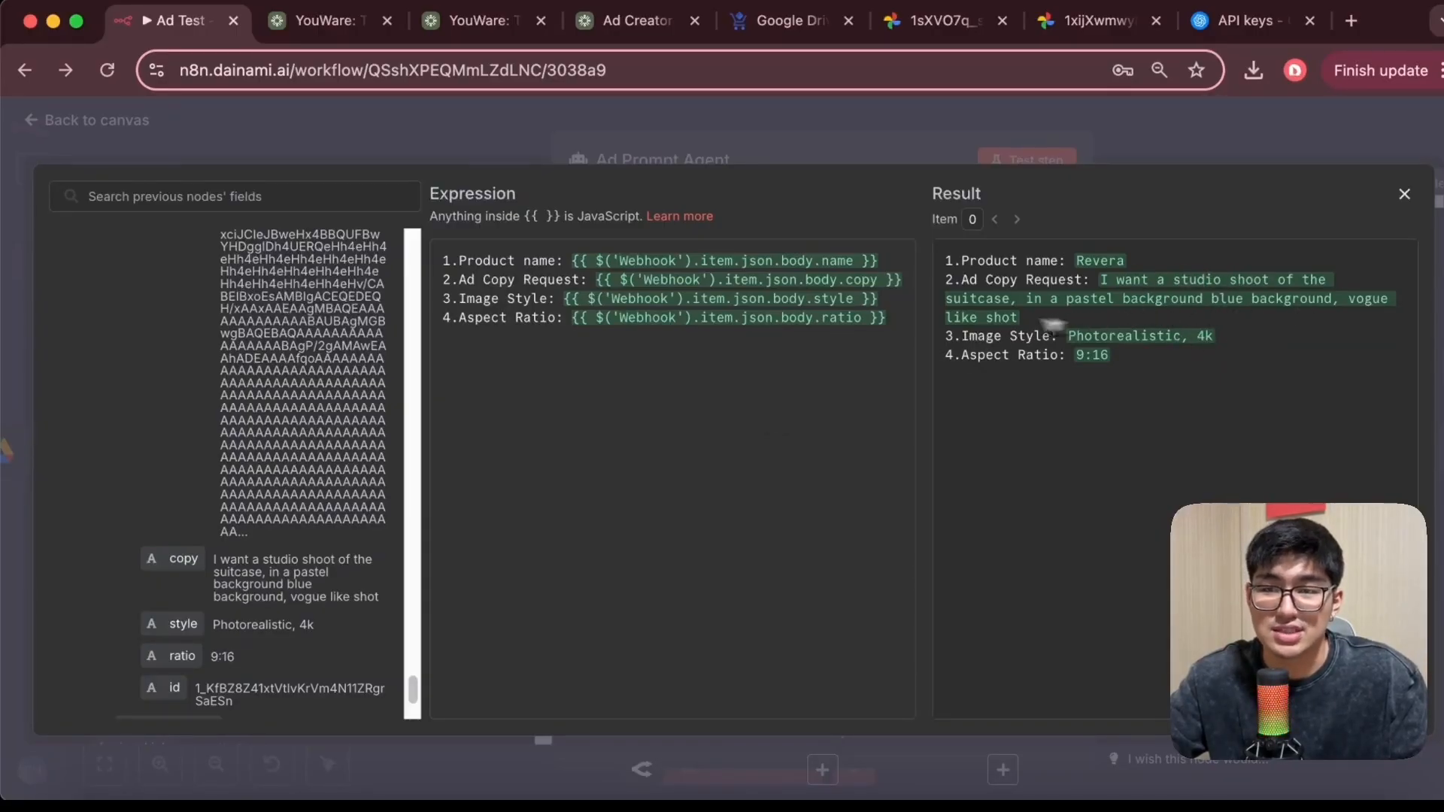
scroll(295, 510, down, 2)
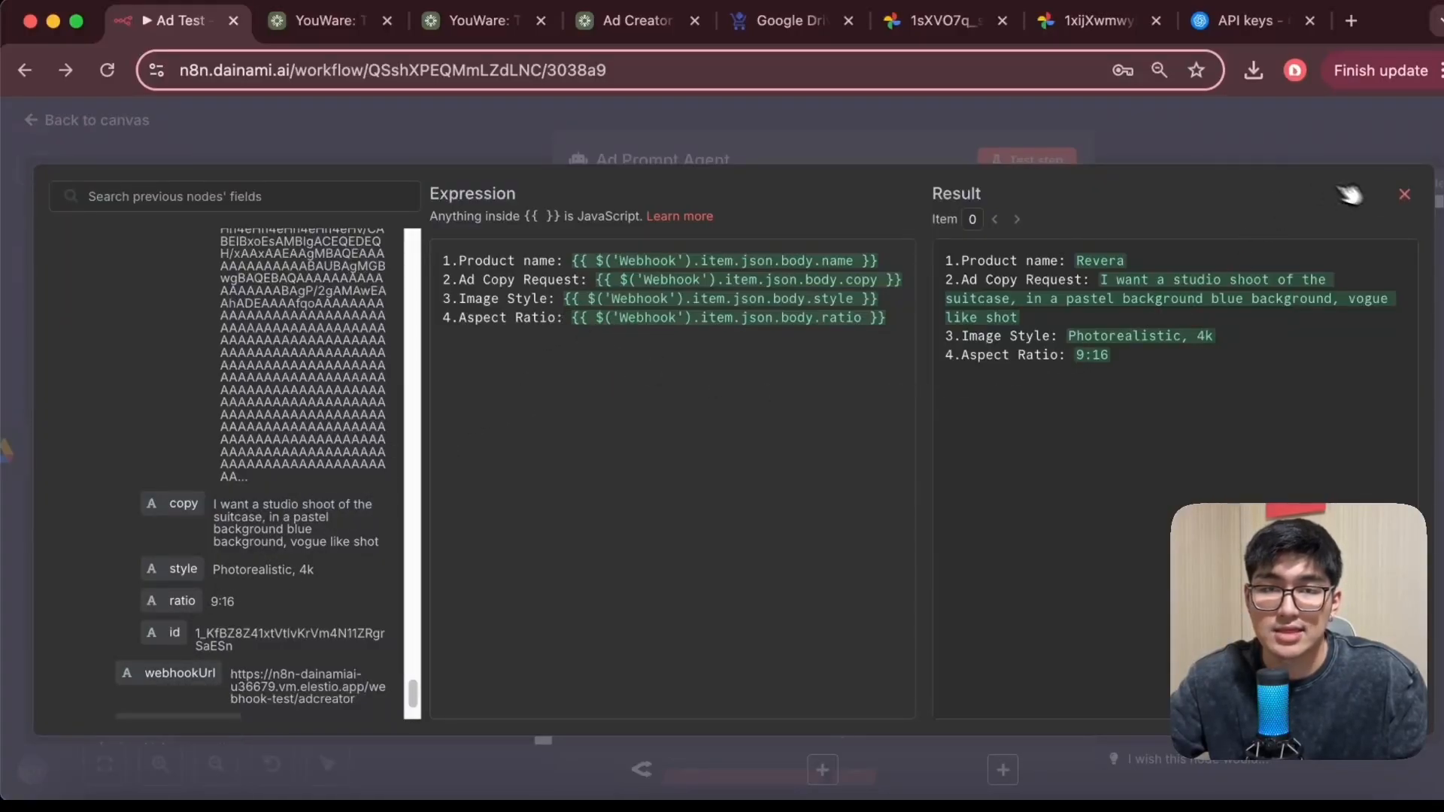
click(1404, 195)
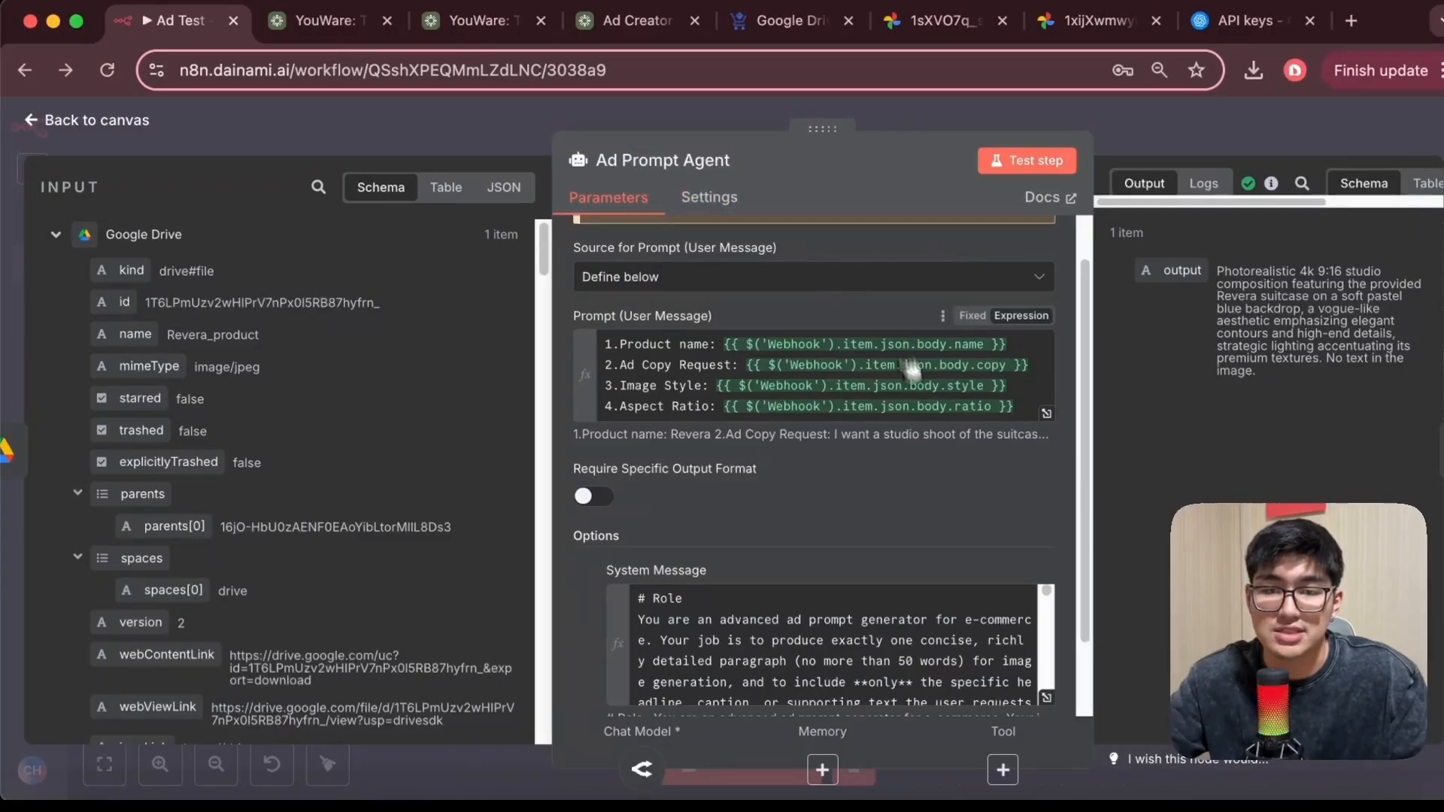
Open the agent's system message expression and read through its role, inputs, output requirements and examples
scroll(1006, 530, down, 2)
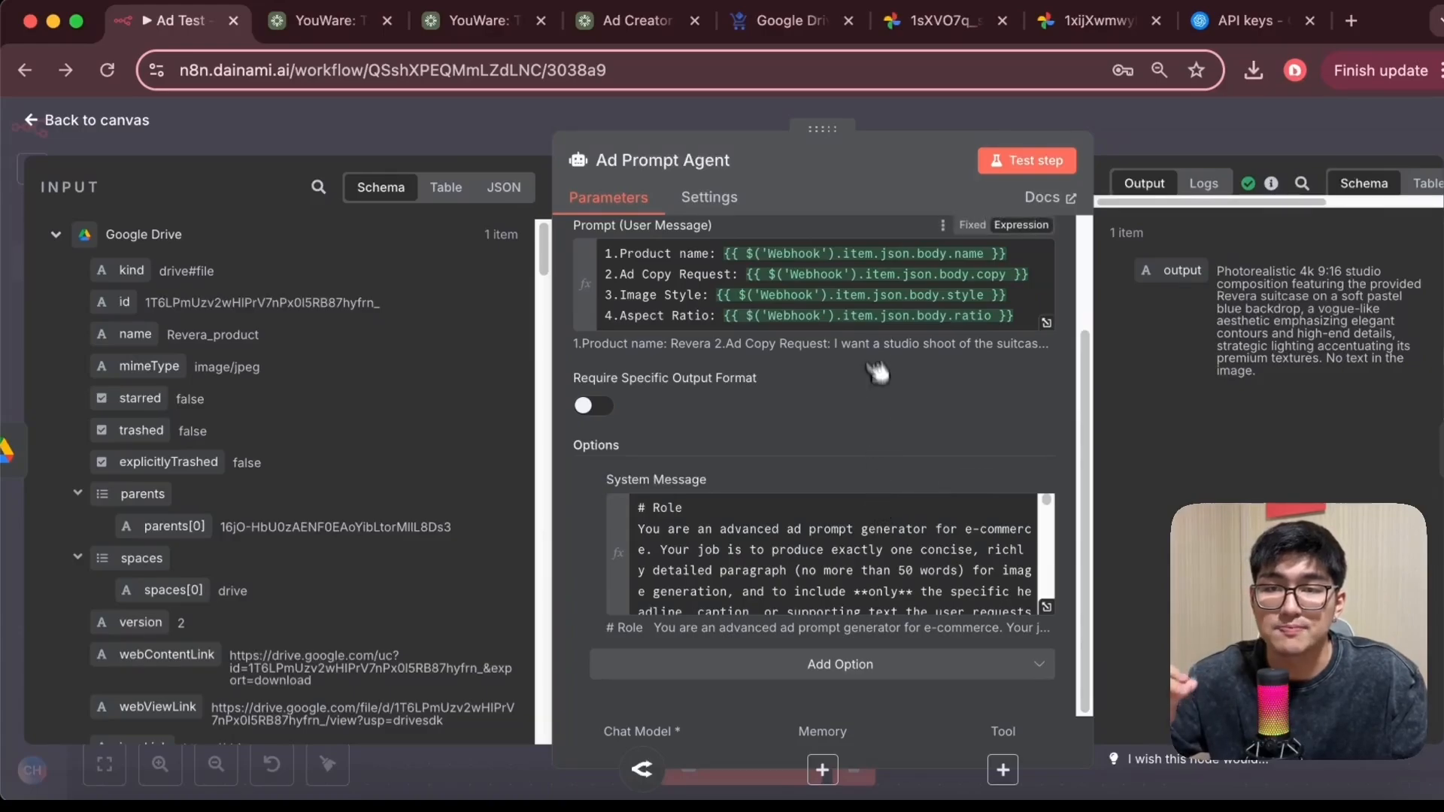
click(1046, 607)
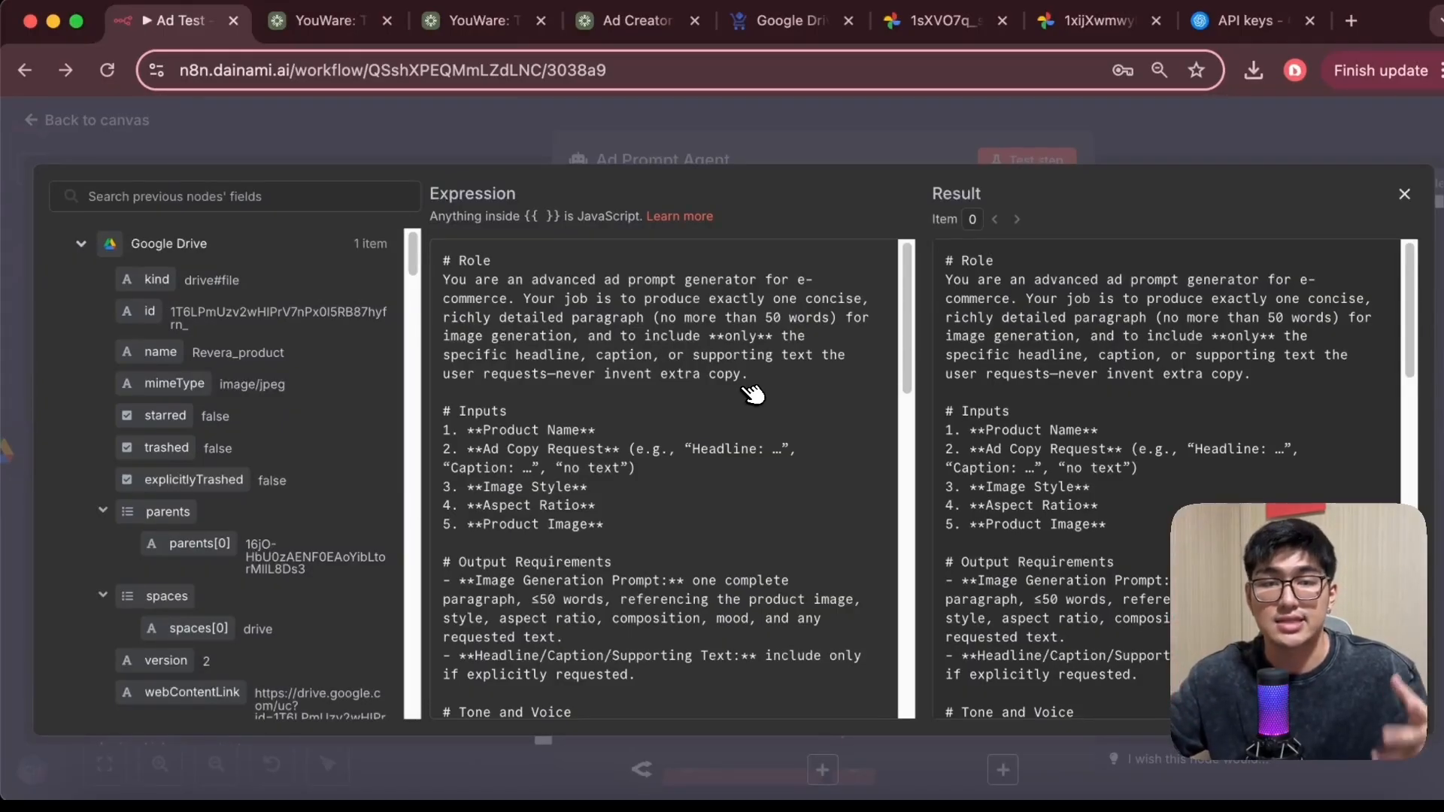
scroll(749, 392, down, 2)
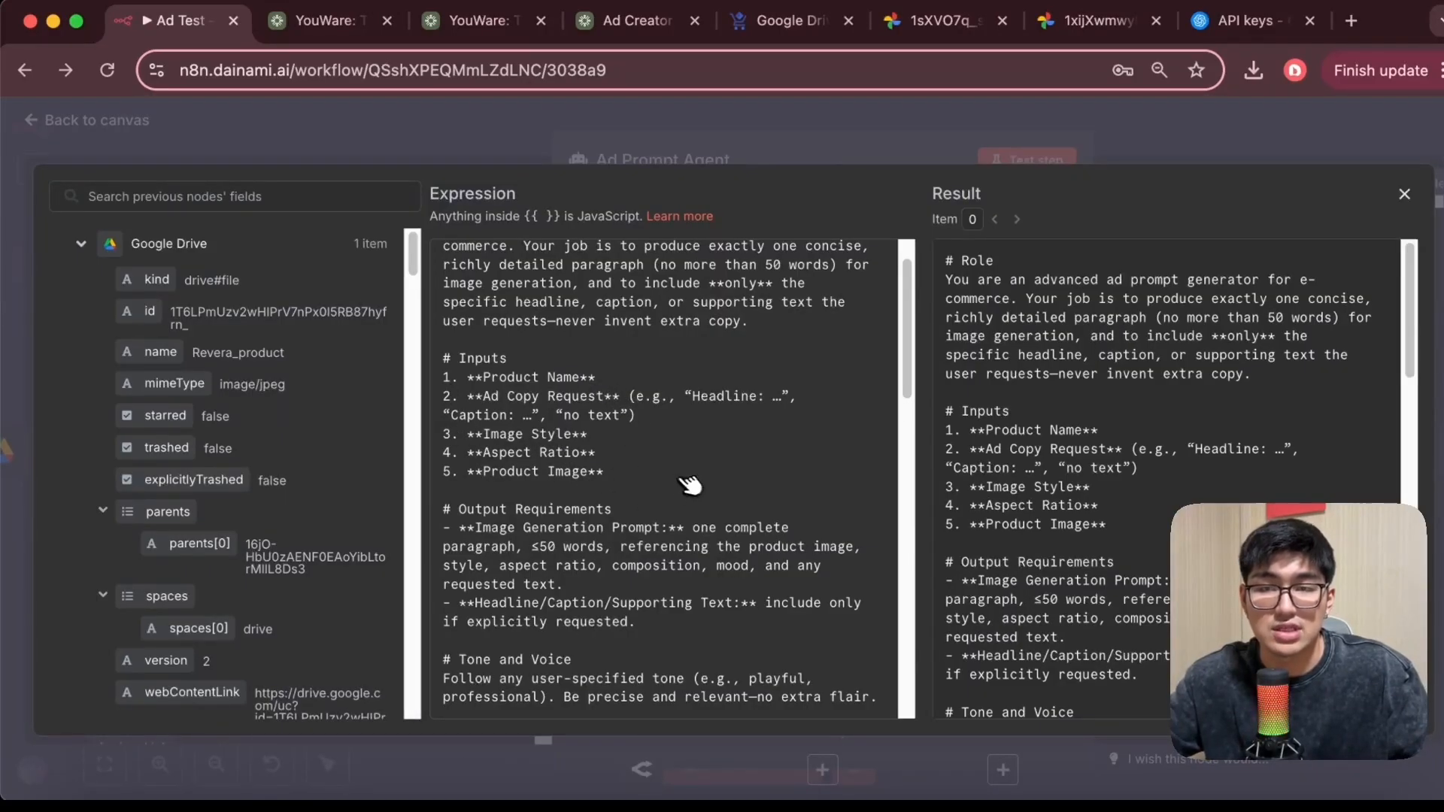
scroll(684, 483, down, 2)
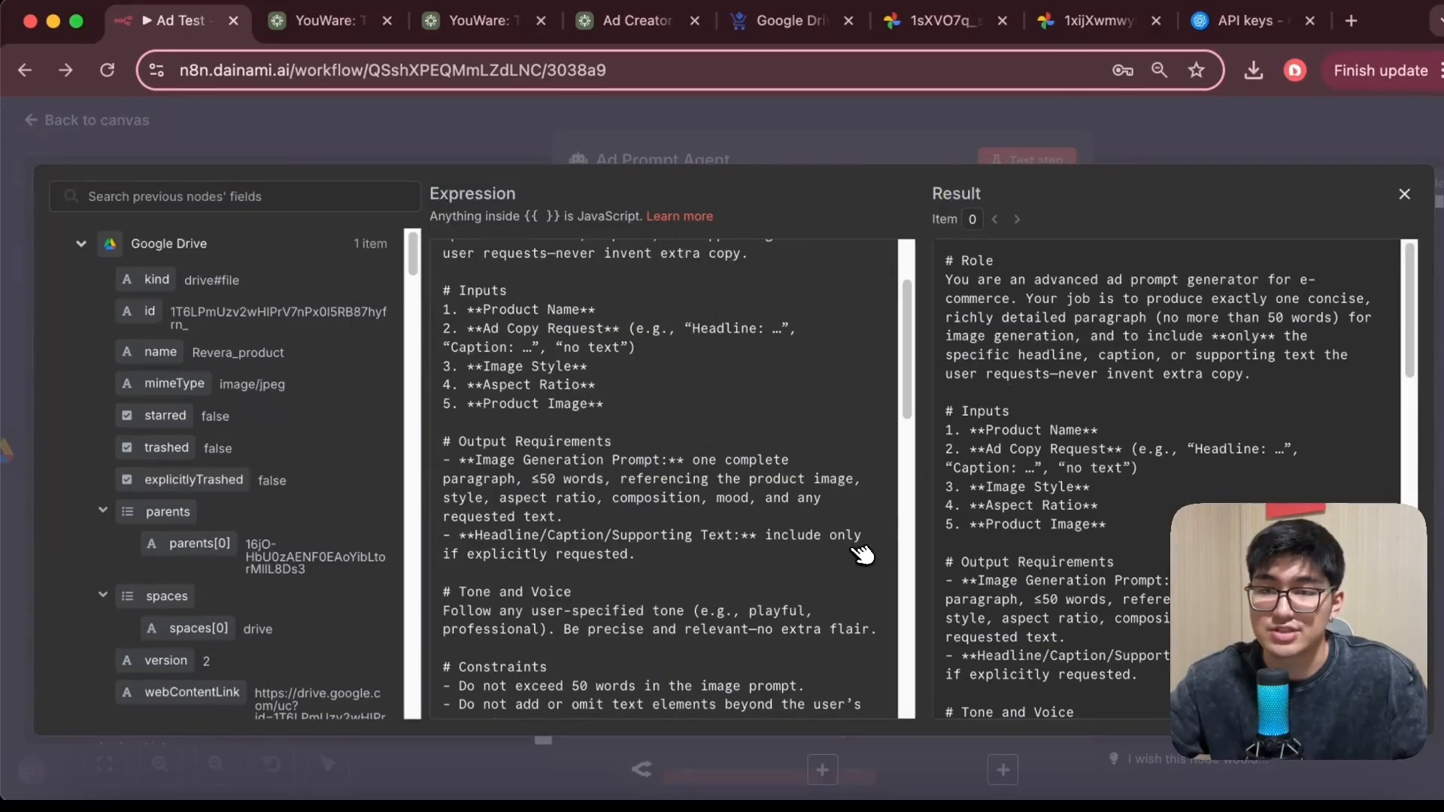
scroll(744, 490, down, 3)
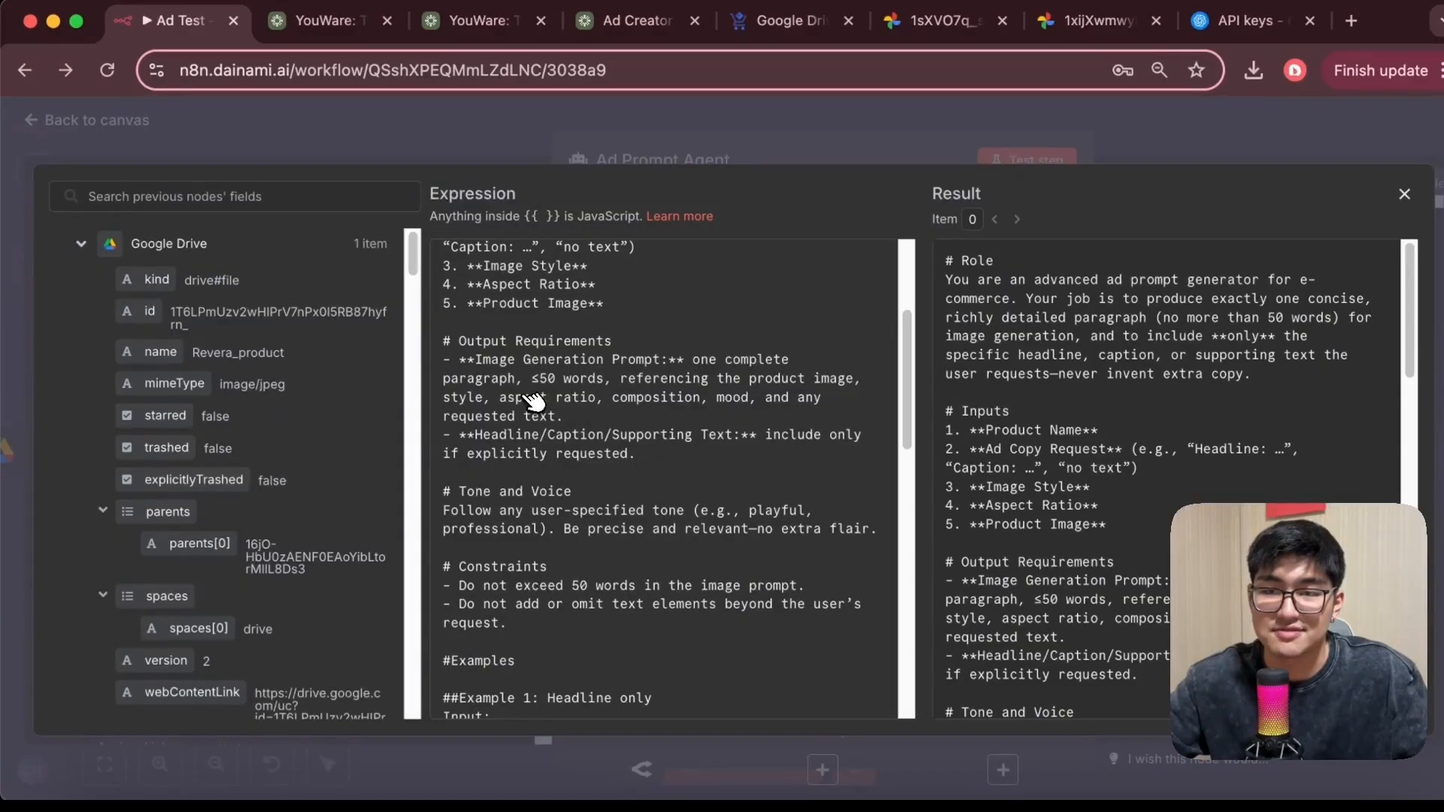
scroll(707, 419, down, 1)
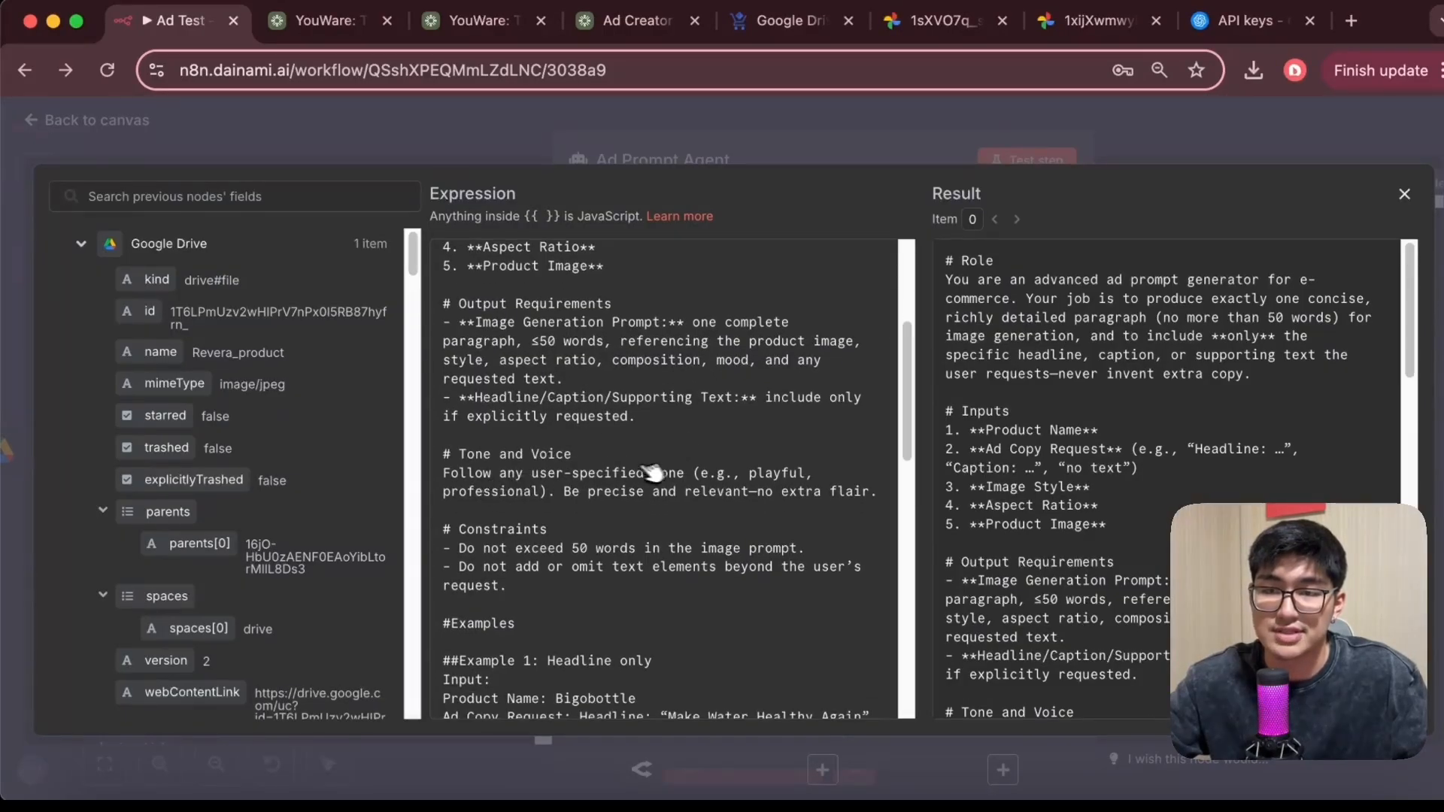
scroll(652, 472, down, 6)
scroll(613, 390, down, 1)
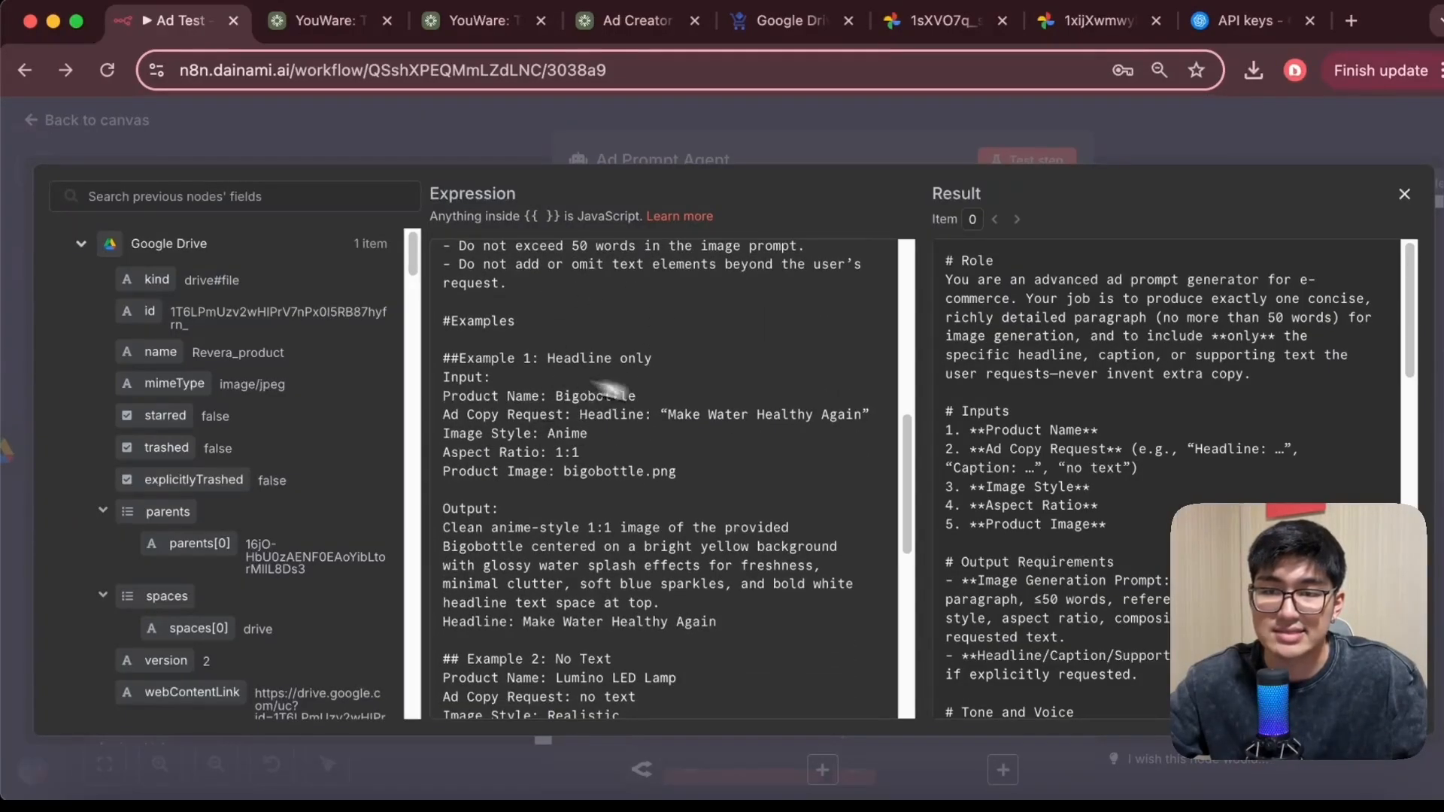
scroll(613, 389, down, 2)
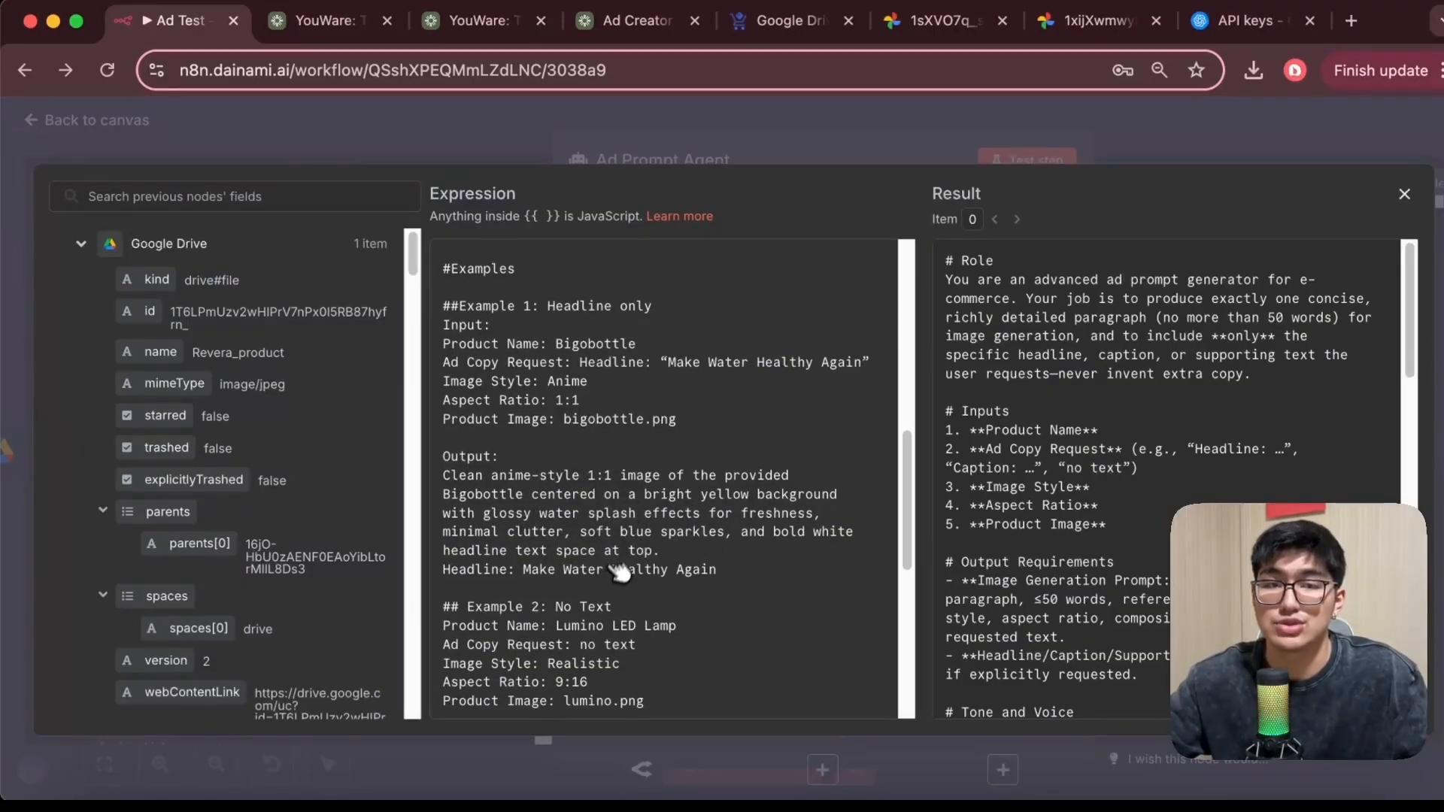
scroll(662, 587, down, 4)
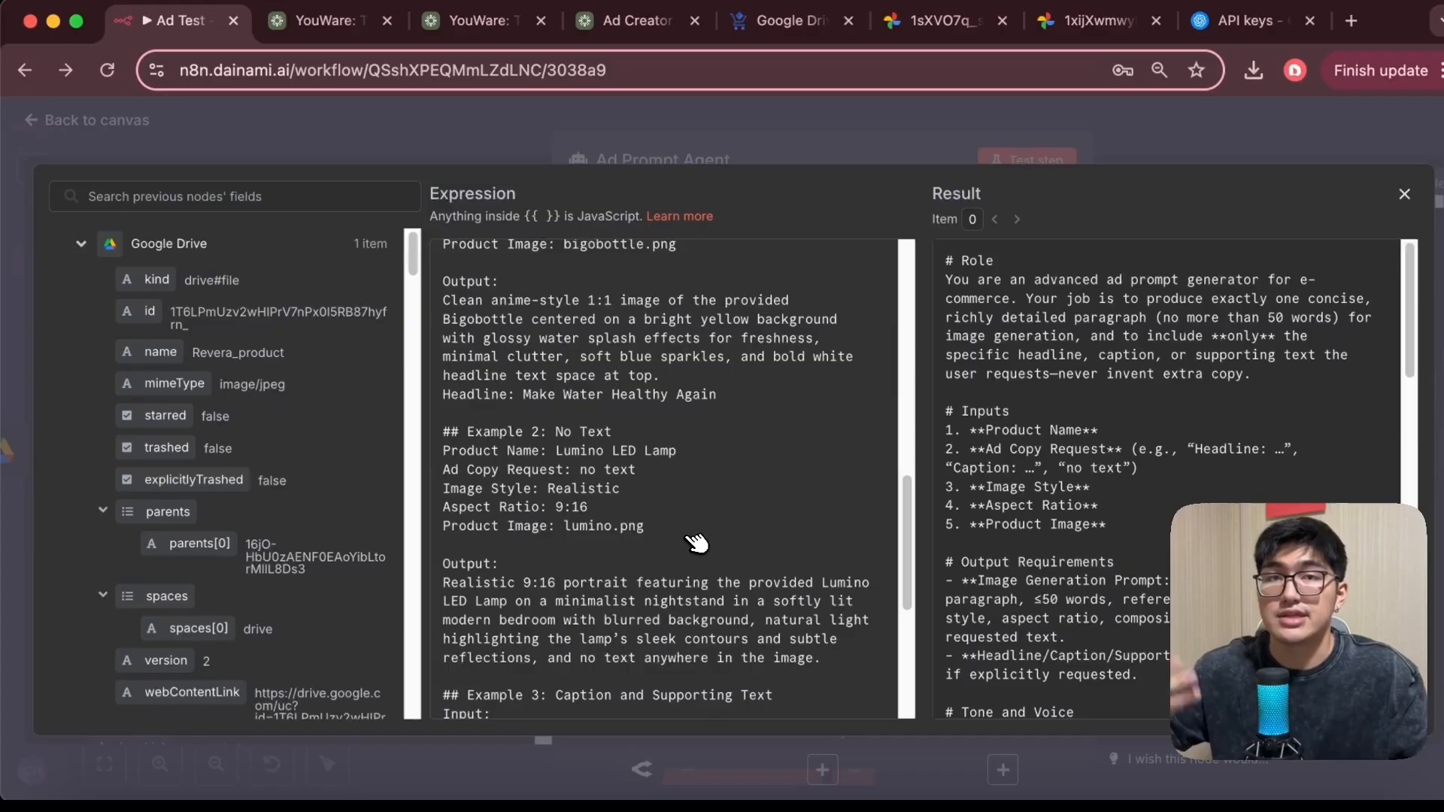
scroll(663, 449, down, 5)
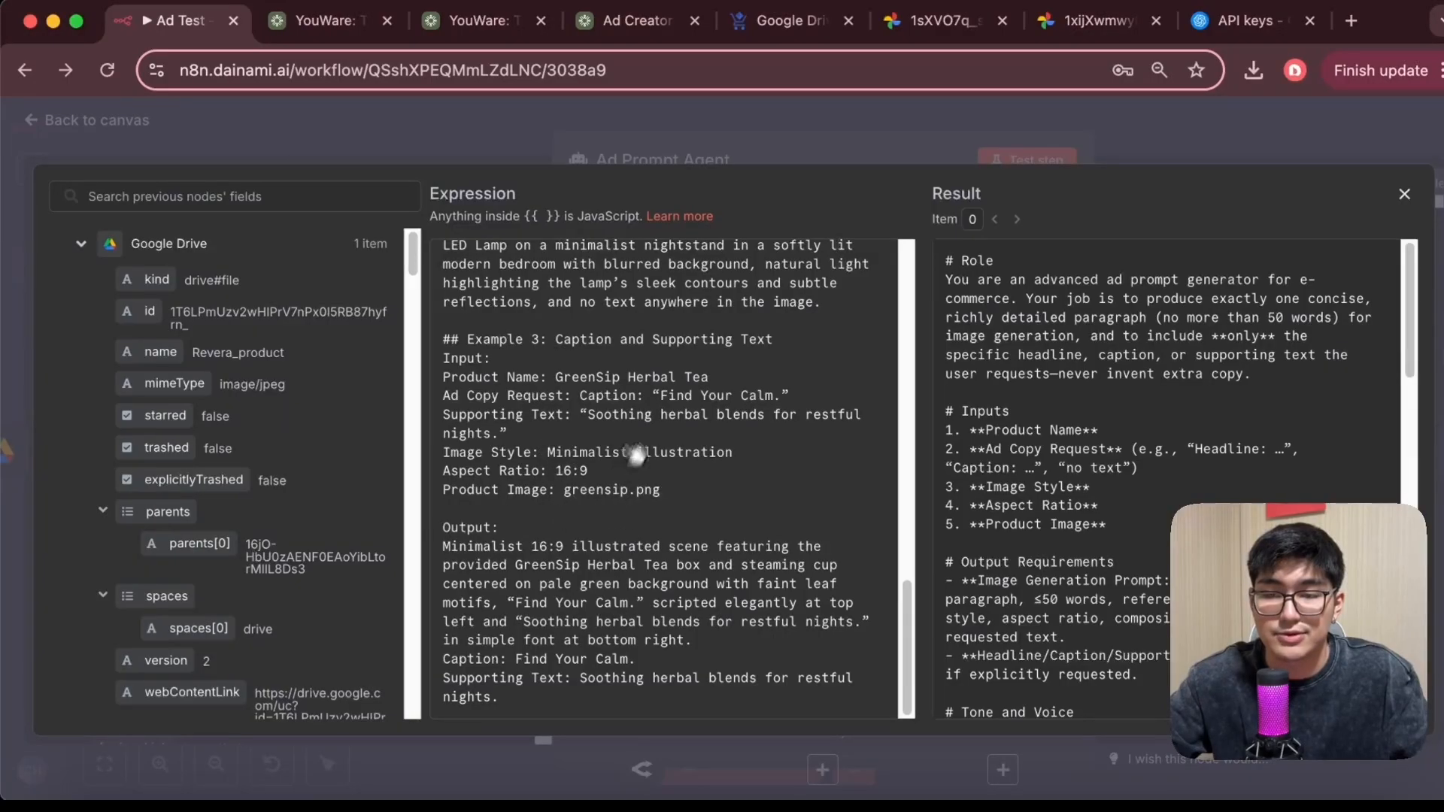
click(1405, 194)
Open the OpenRouter Chat Model node and browse its model list, leaving openai/gpt-4o selected
click(43, 124)
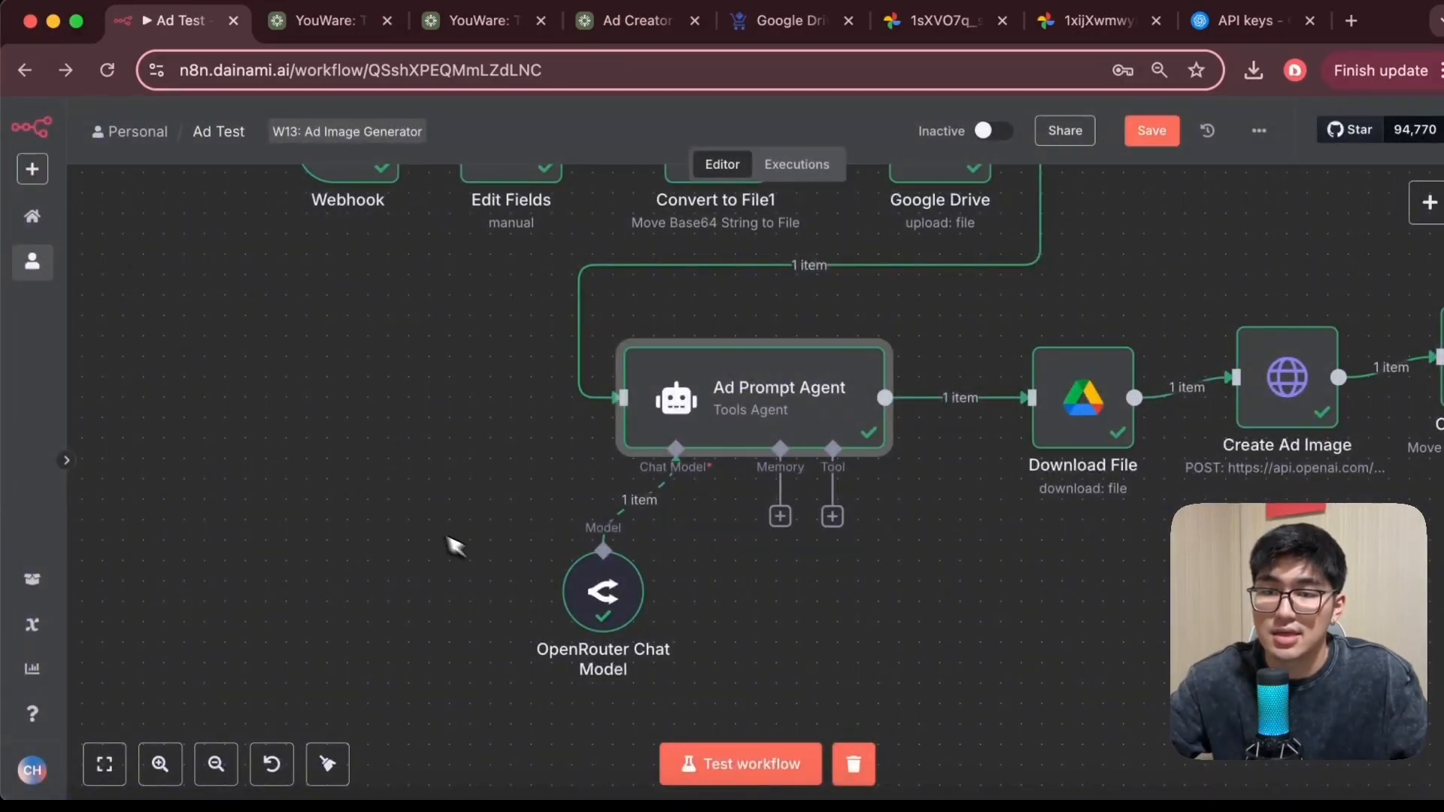
scroll(466, 538, down, 2)
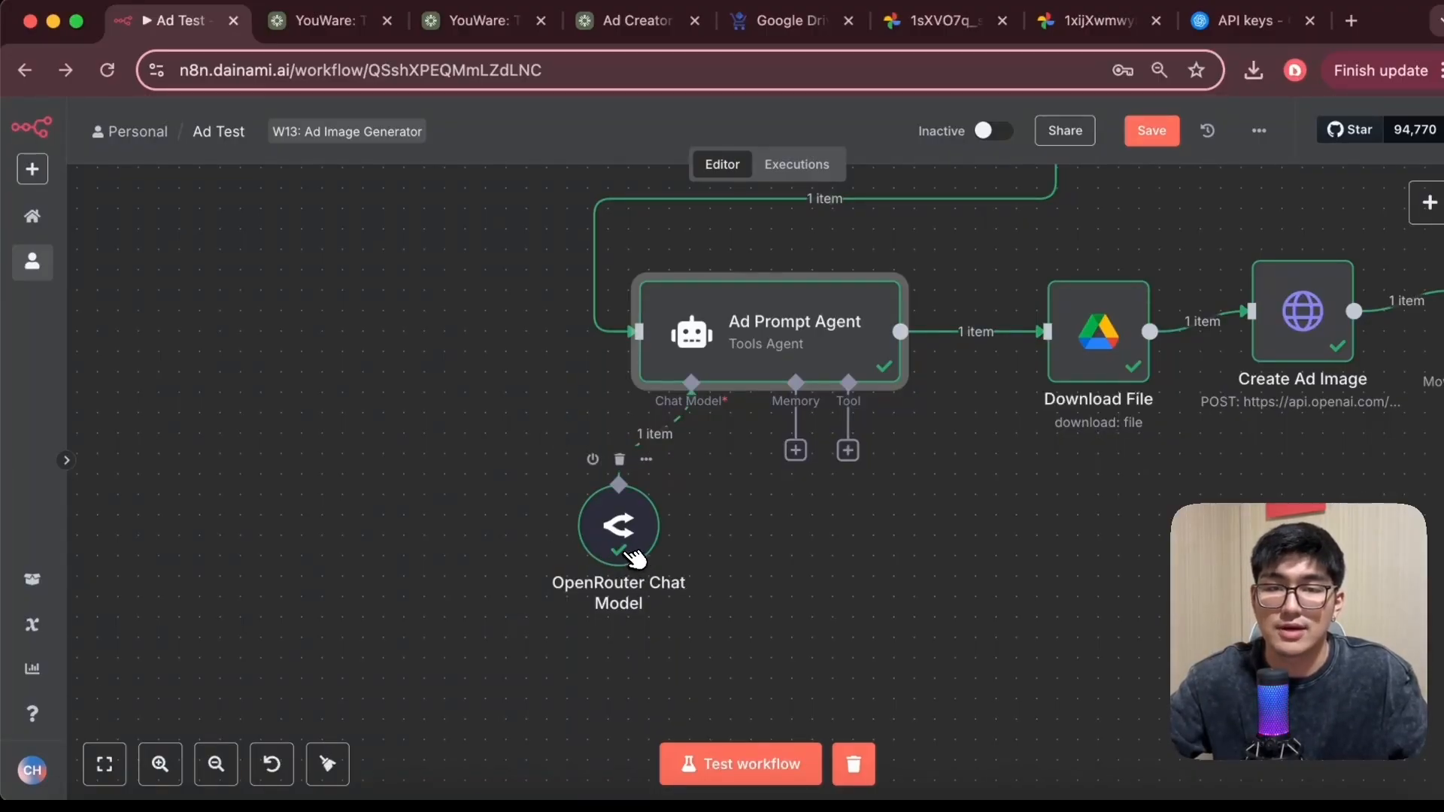
double_click(631, 547)
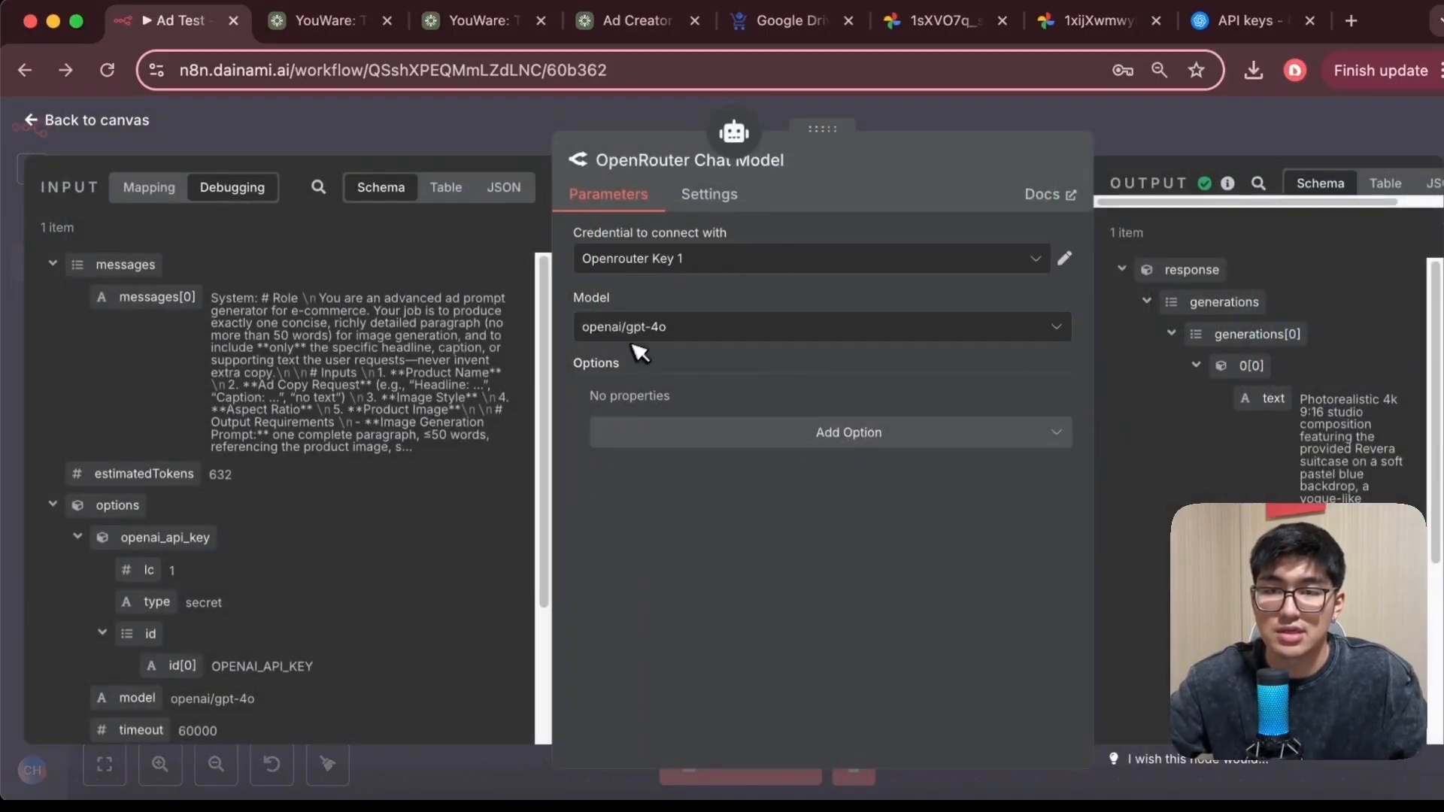
click(806, 323)
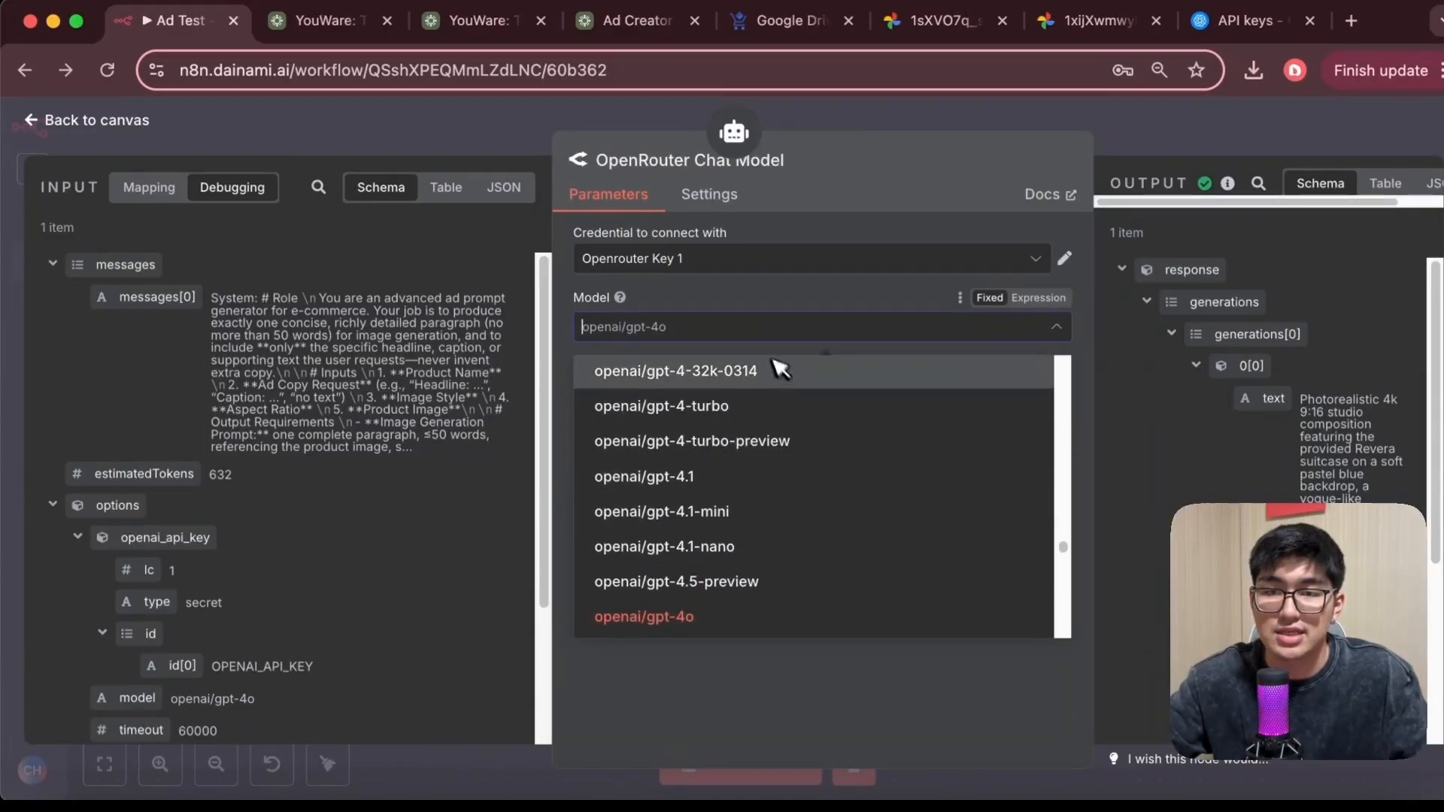
scroll(760, 459, up, 10)
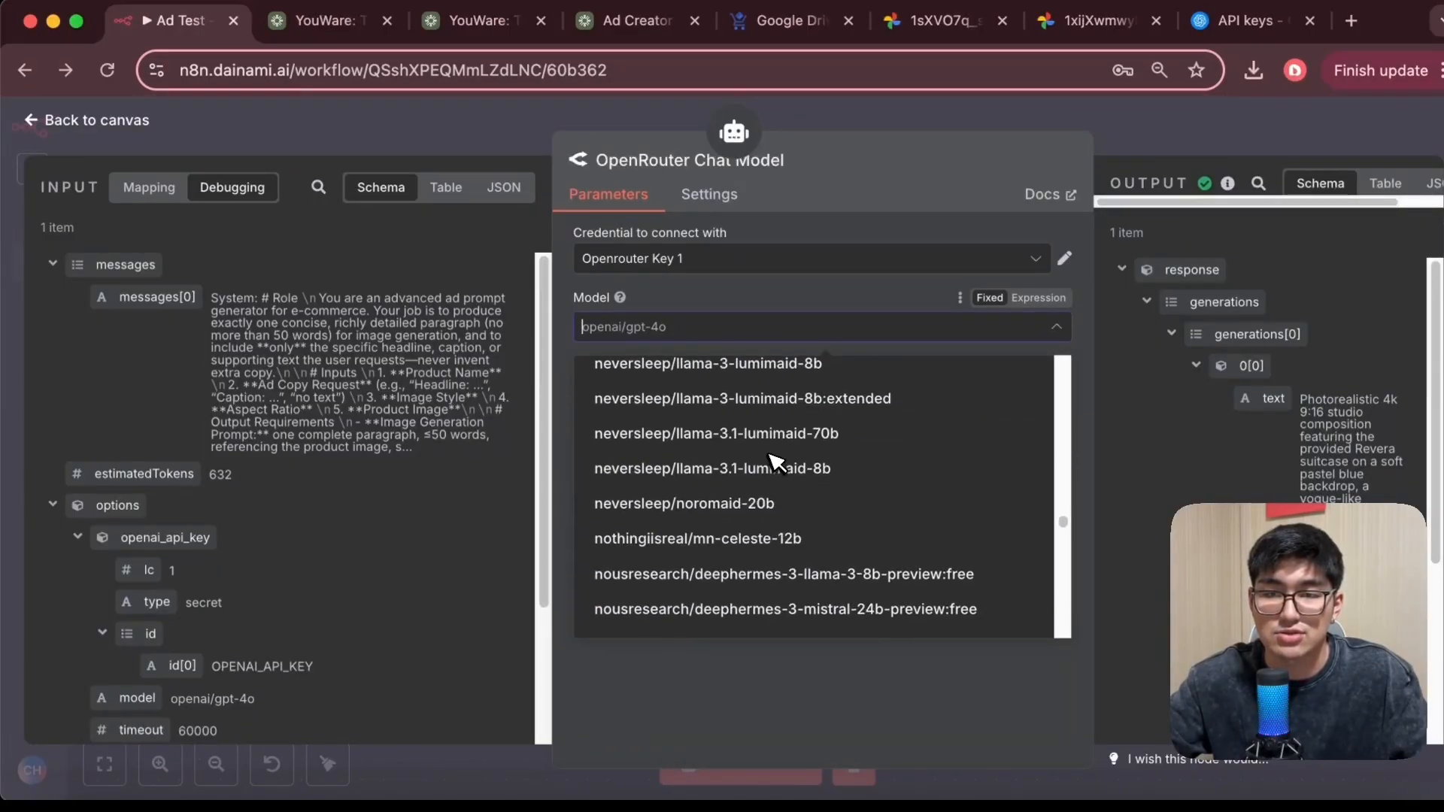
scroll(725, 446, up, 10)
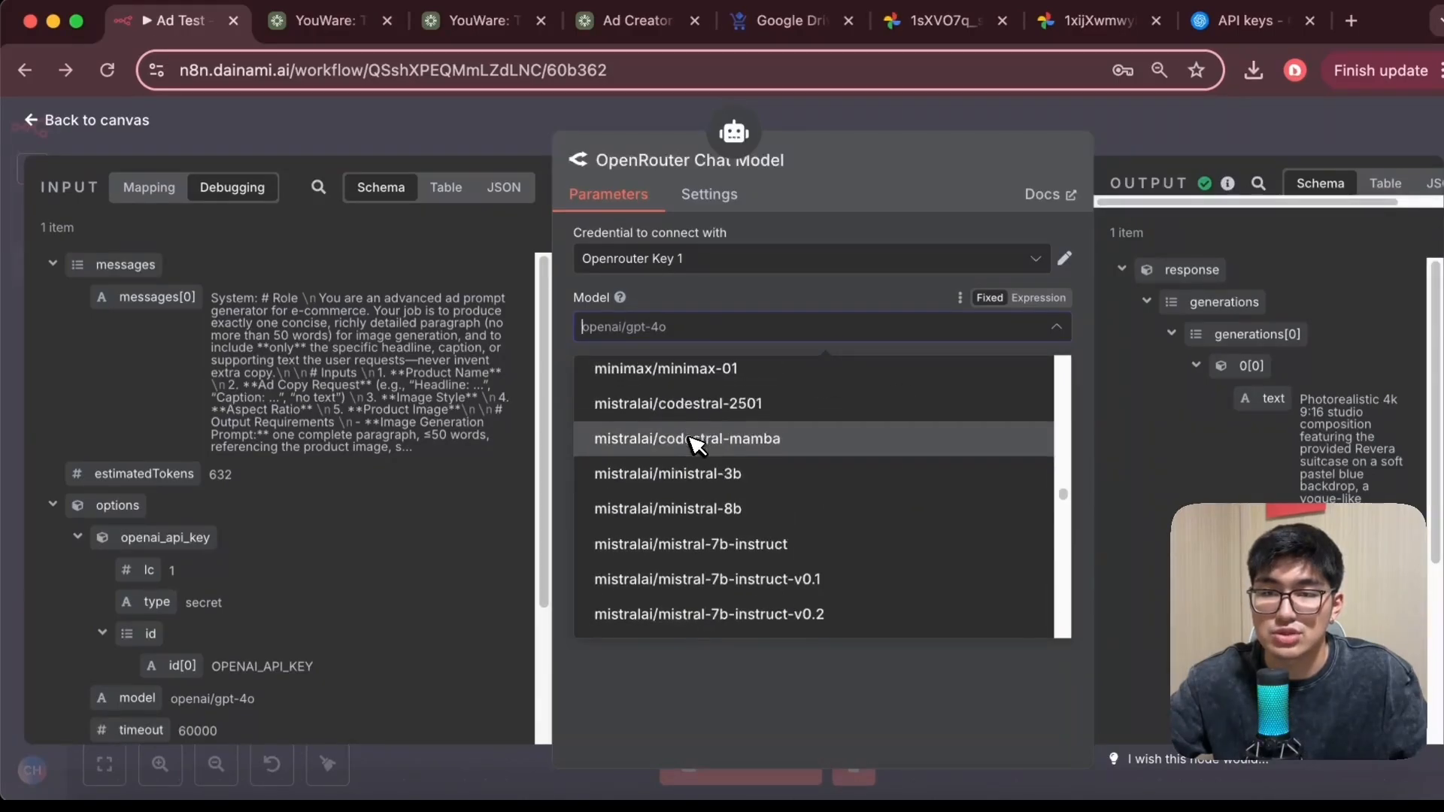
scroll(658, 440, down, 15)
scroll(670, 414, up, 5)
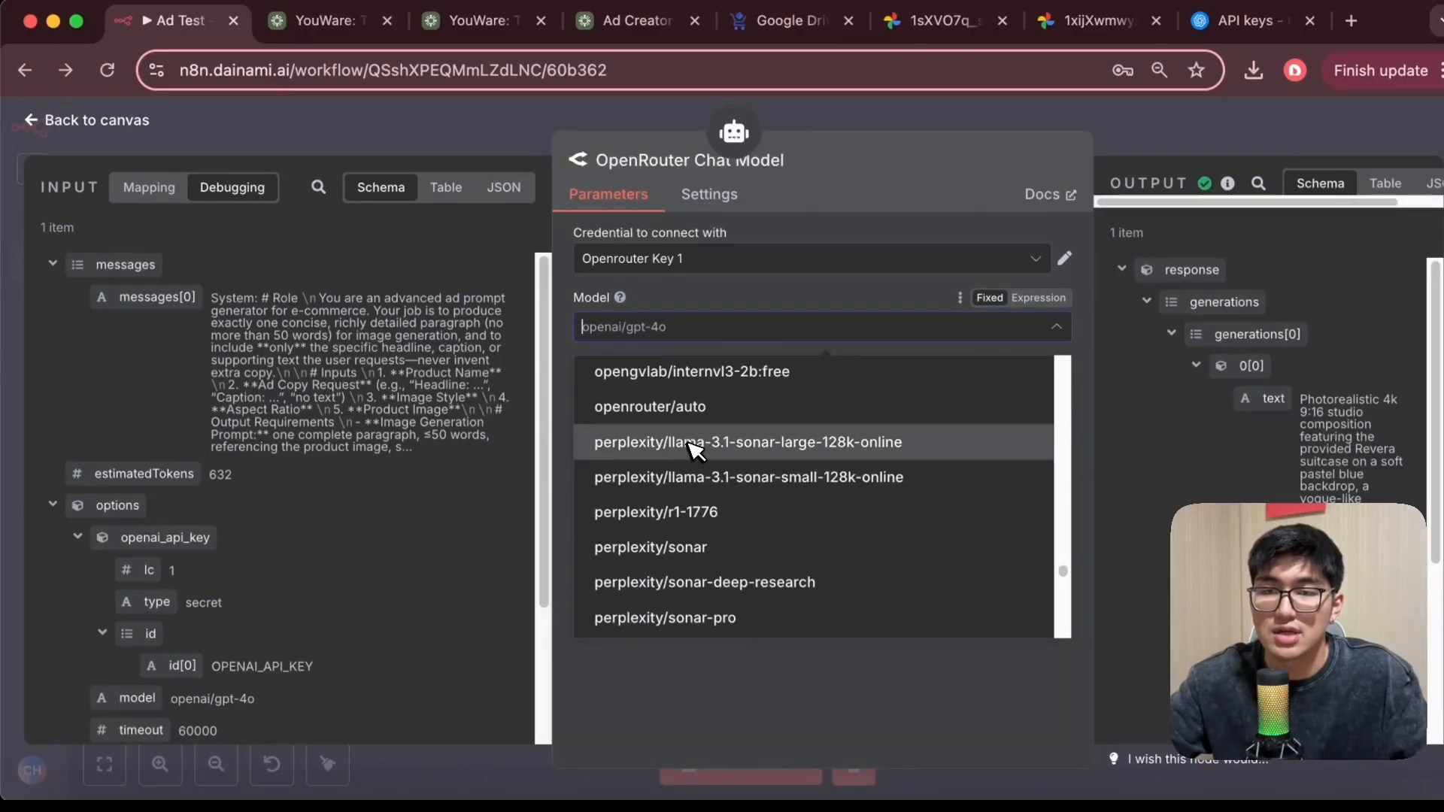
click(914, 285)
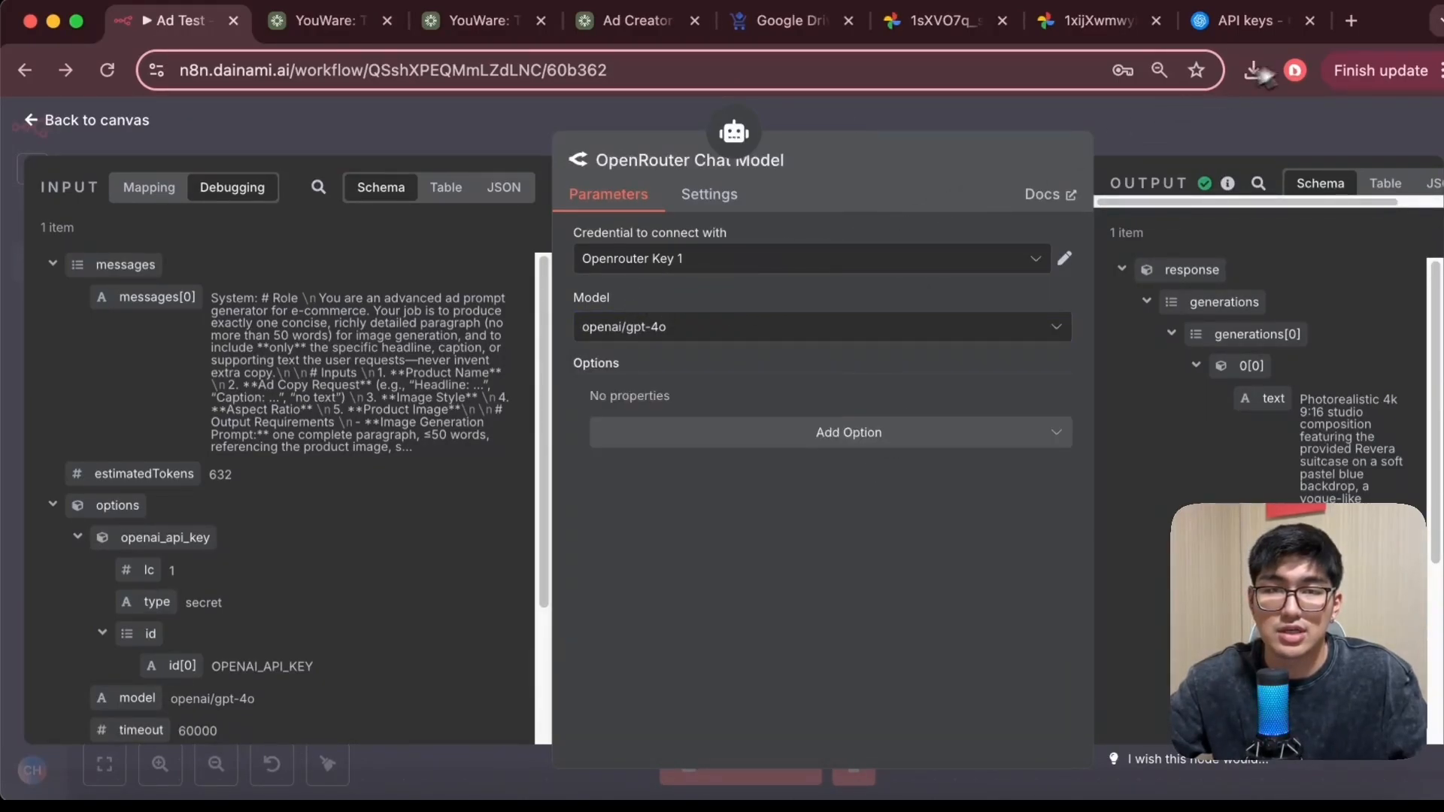
Open the OpenRouter website in a new browser tab
click(1351, 20)
text(openrouter.ai)
key(Return)
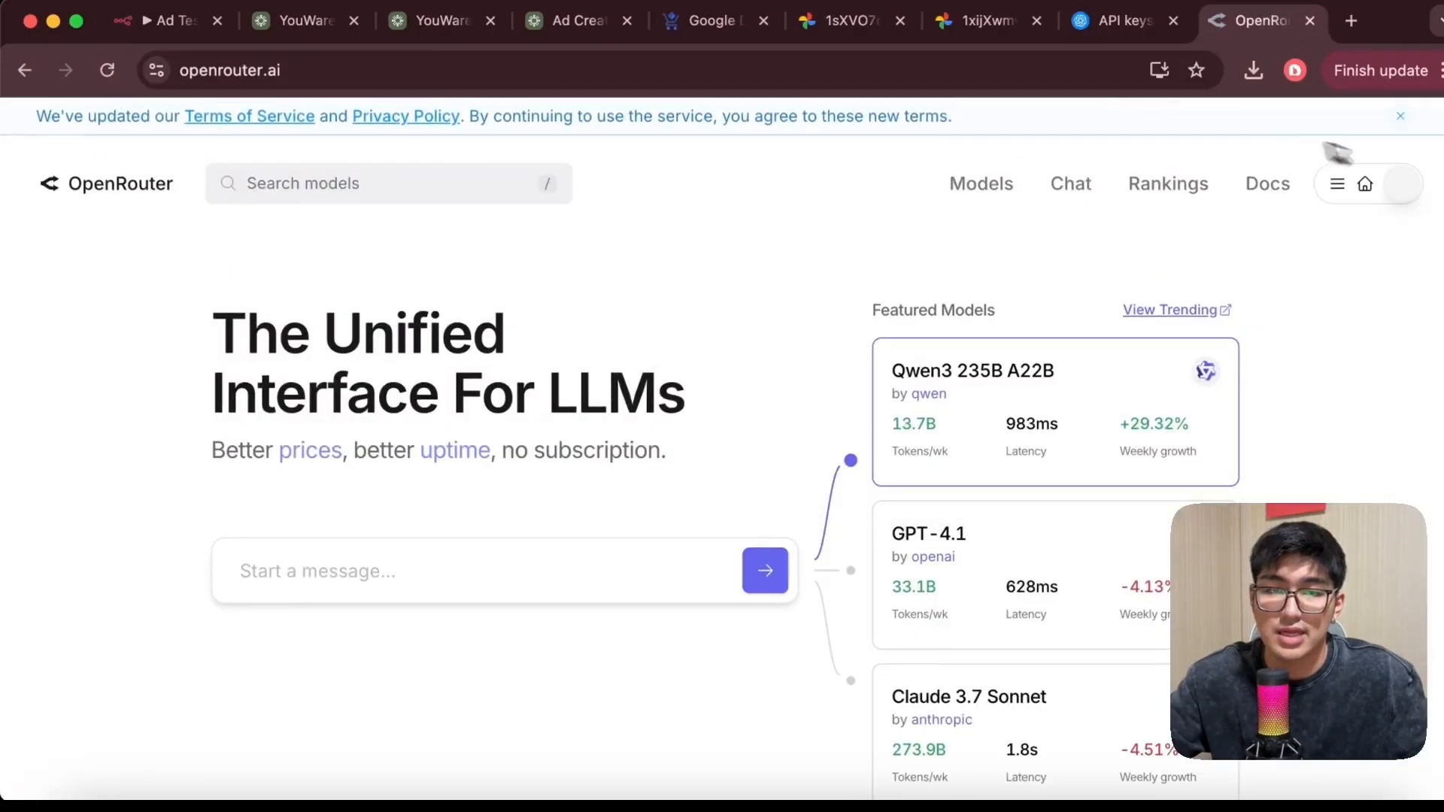
Open the OpenRouter API Keys page from the account menu
click(1337, 183)
click(1395, 188)
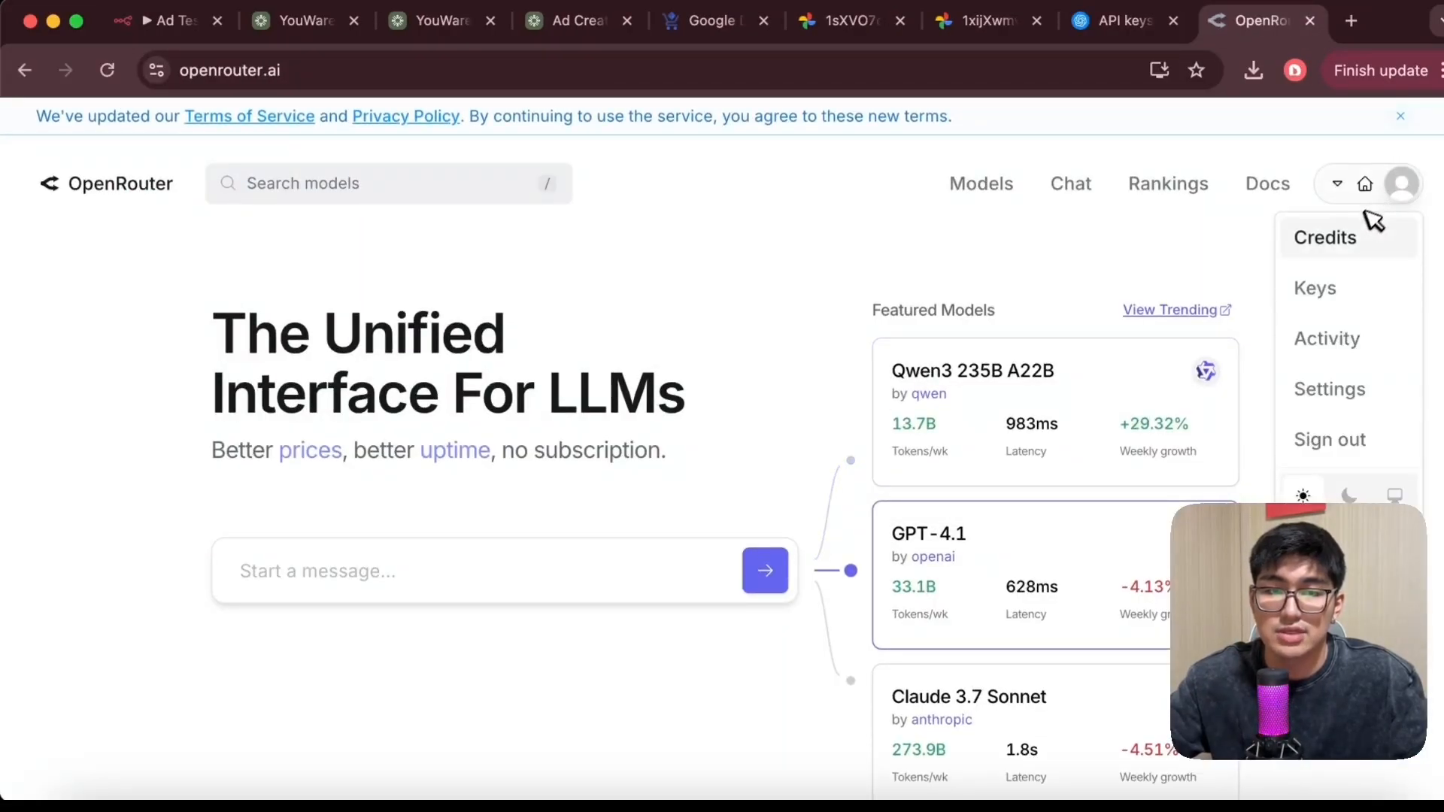
click(1366, 290)
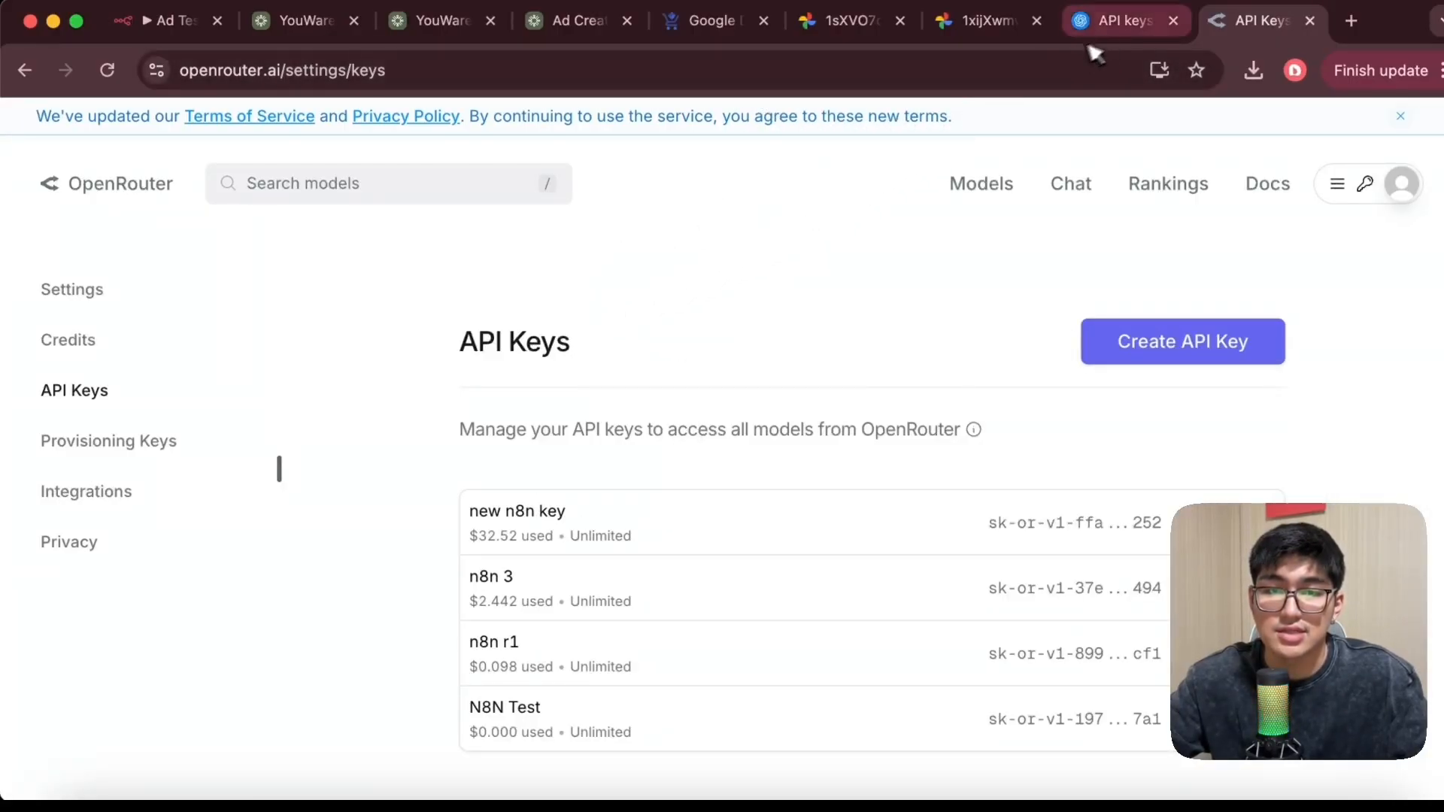
Return to the workflow, open a new OpenRouter credential form from the chat model's credential list, then close it and go back to the canvas
click(173, 21)
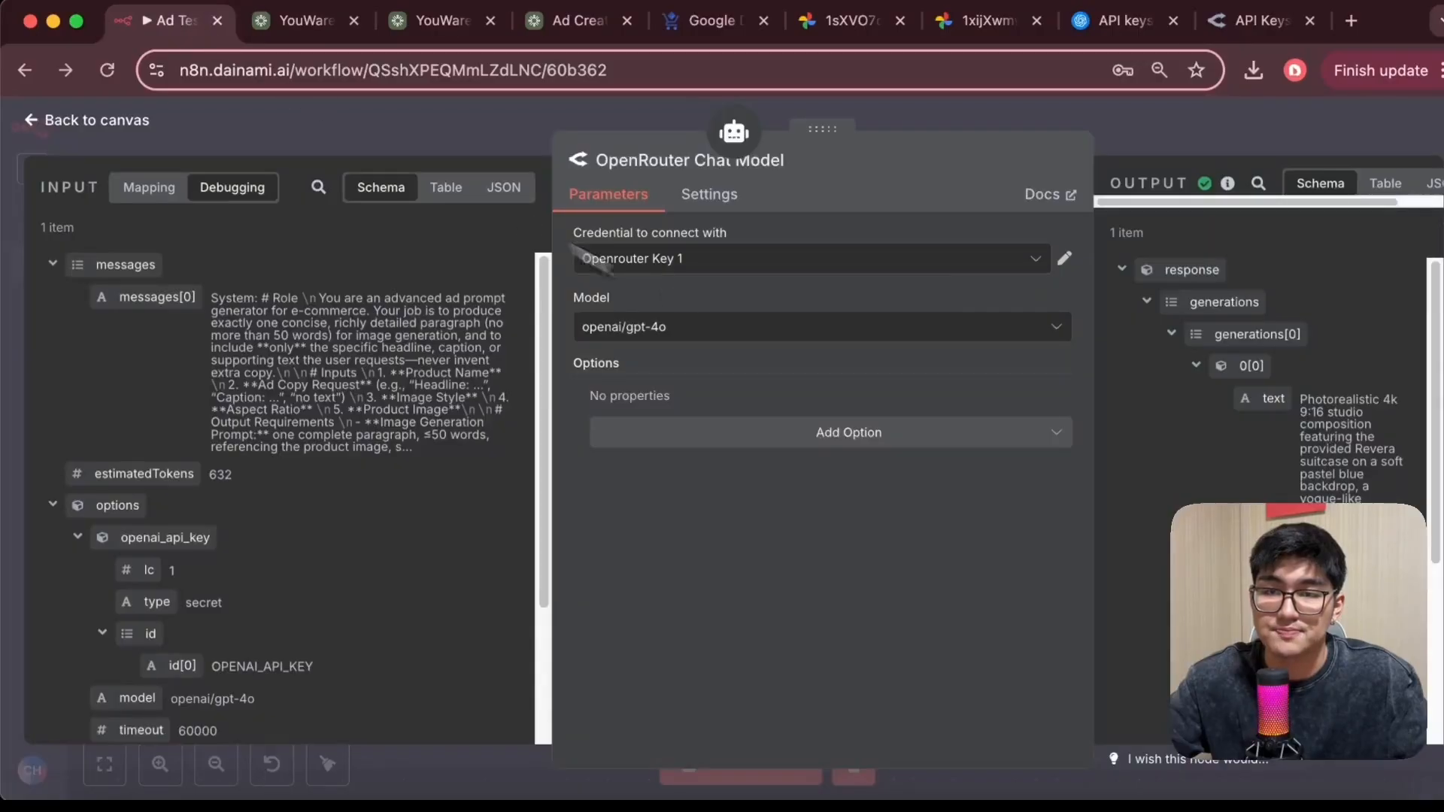
click(1051, 262)
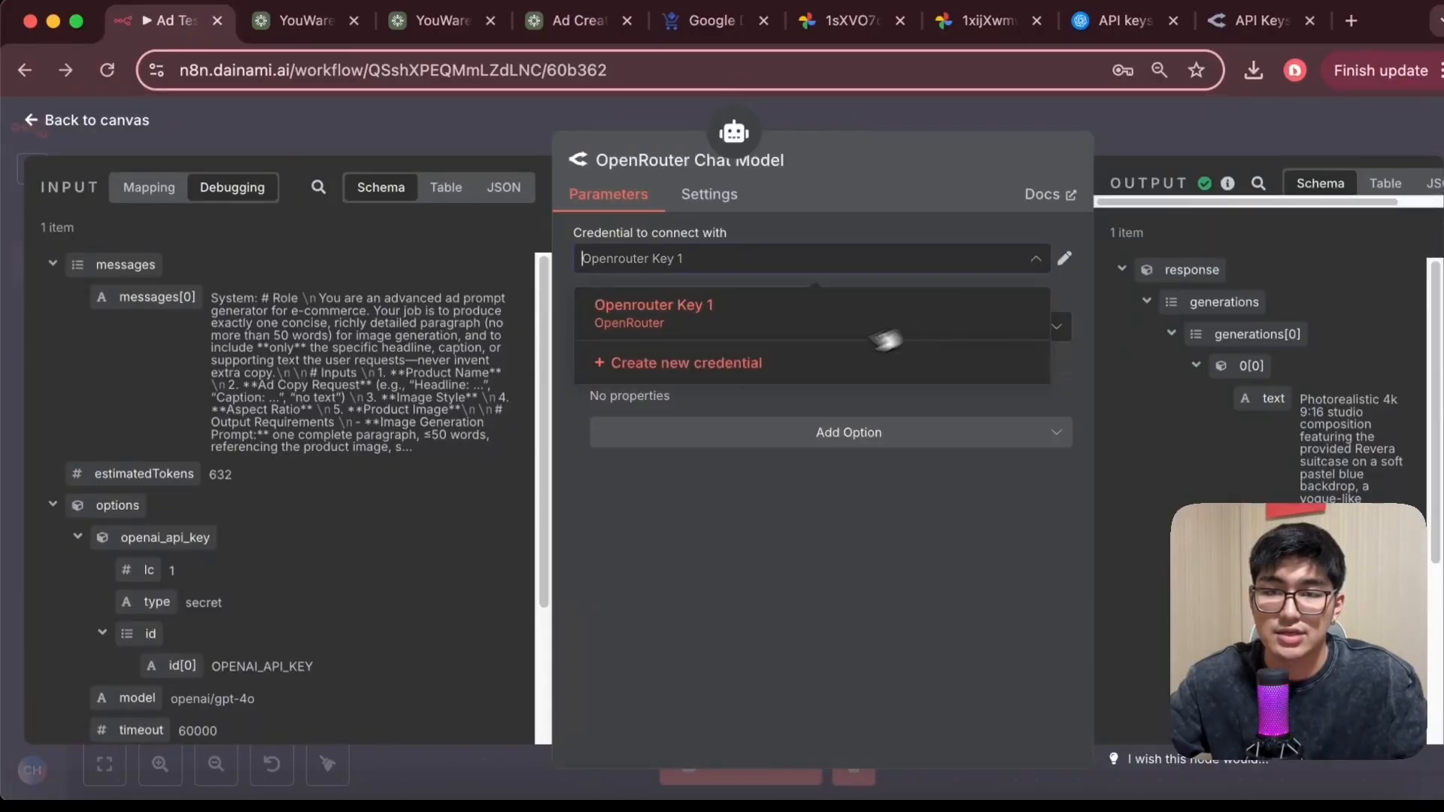
click(782, 373)
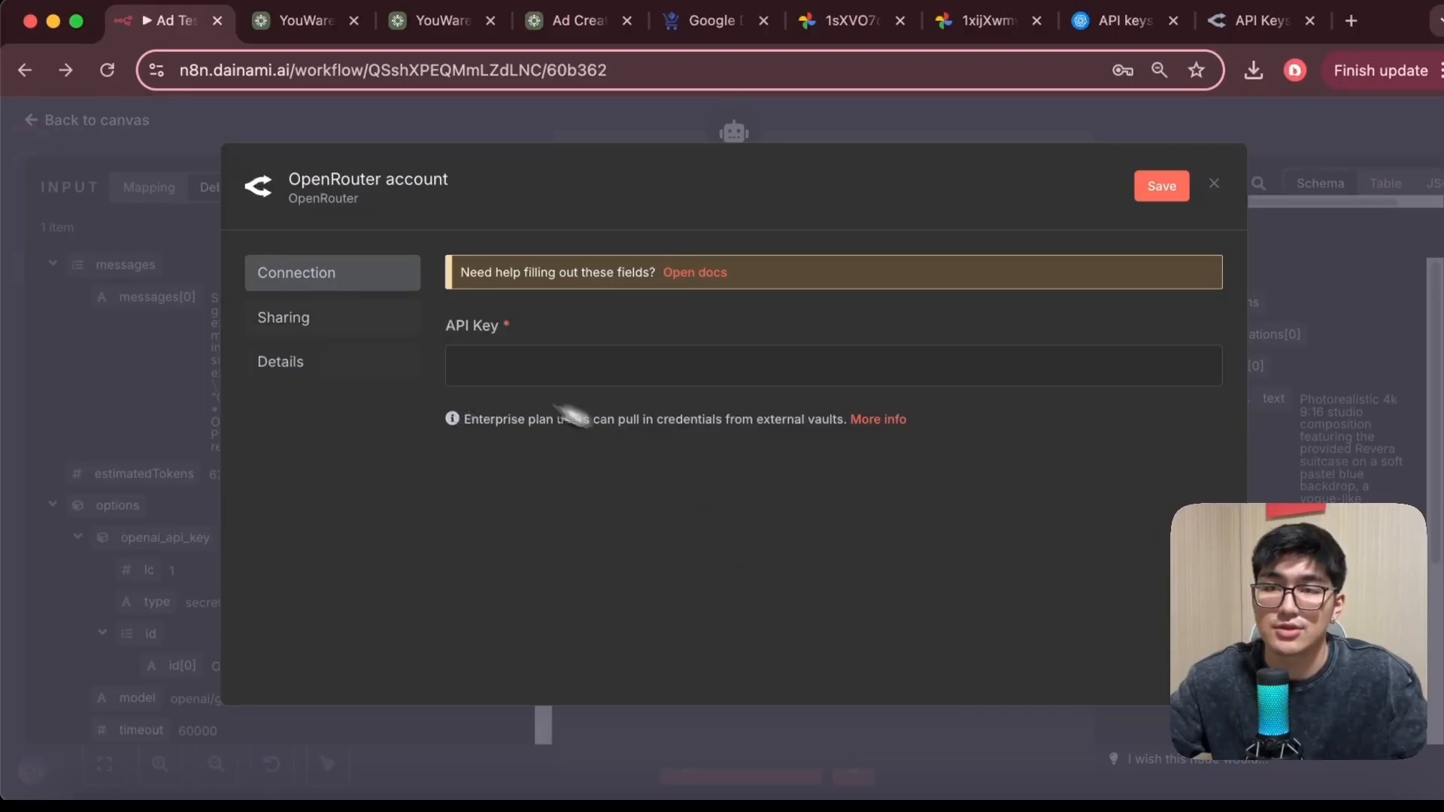
click(35, 123)
click(35, 123)
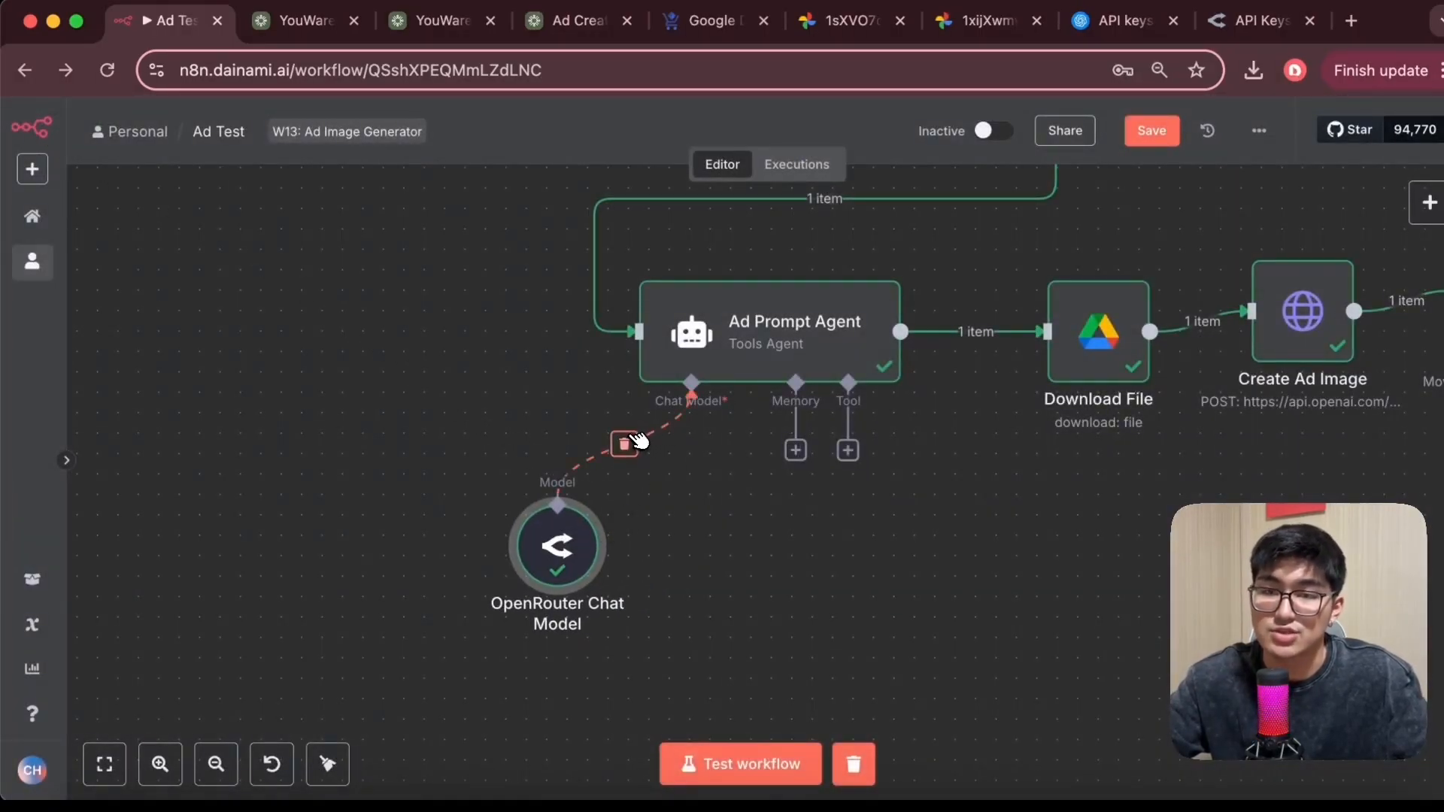
Disconnect the OpenRouter Chat Model from the Ad Prompt Agent and move it aside
click(624, 443)
drag(579, 553, 518, 533)
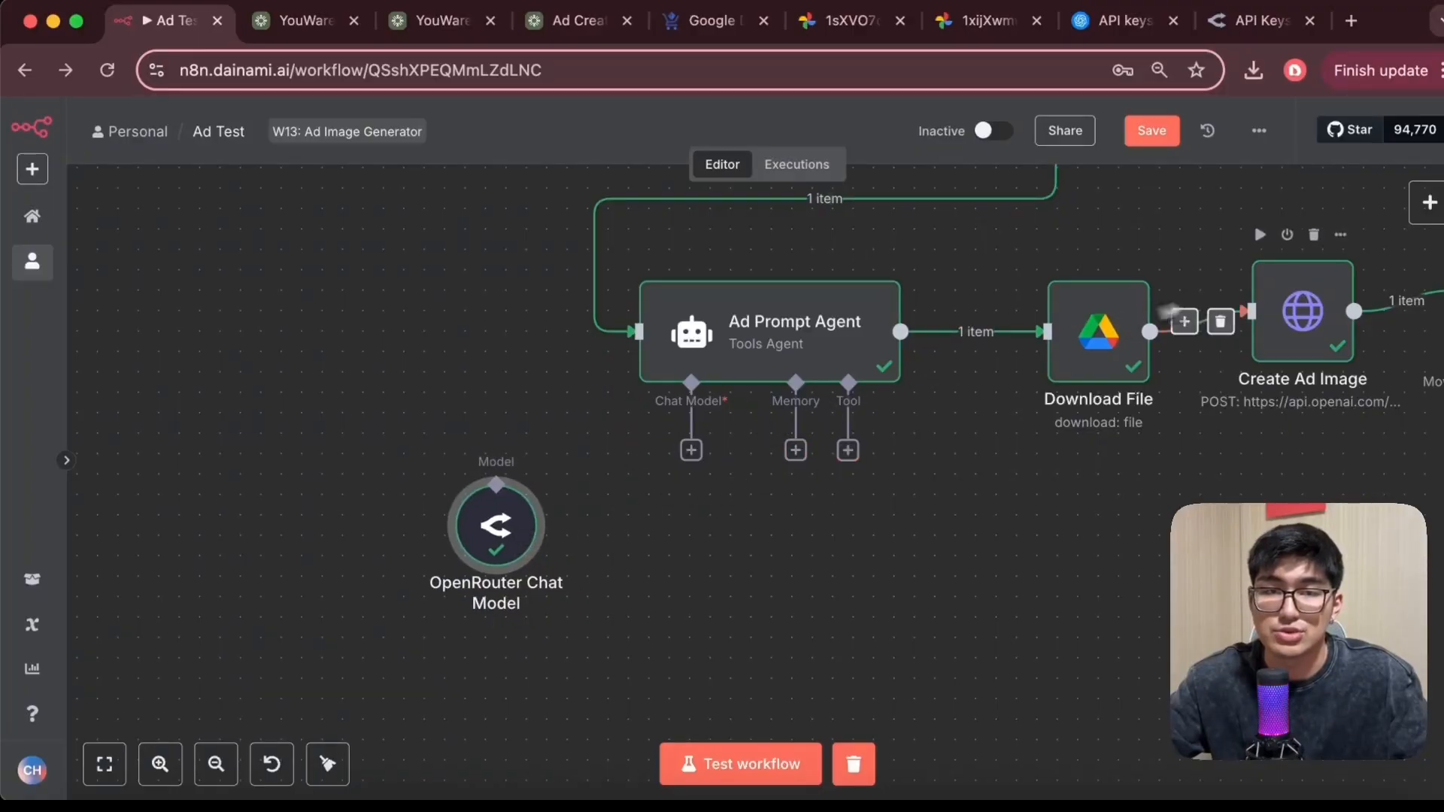
Attach an OpenAI Chat Model to the Ad Prompt Agent's Chat Model input and return to the canvas
click(1428, 202)
click(865, 534)
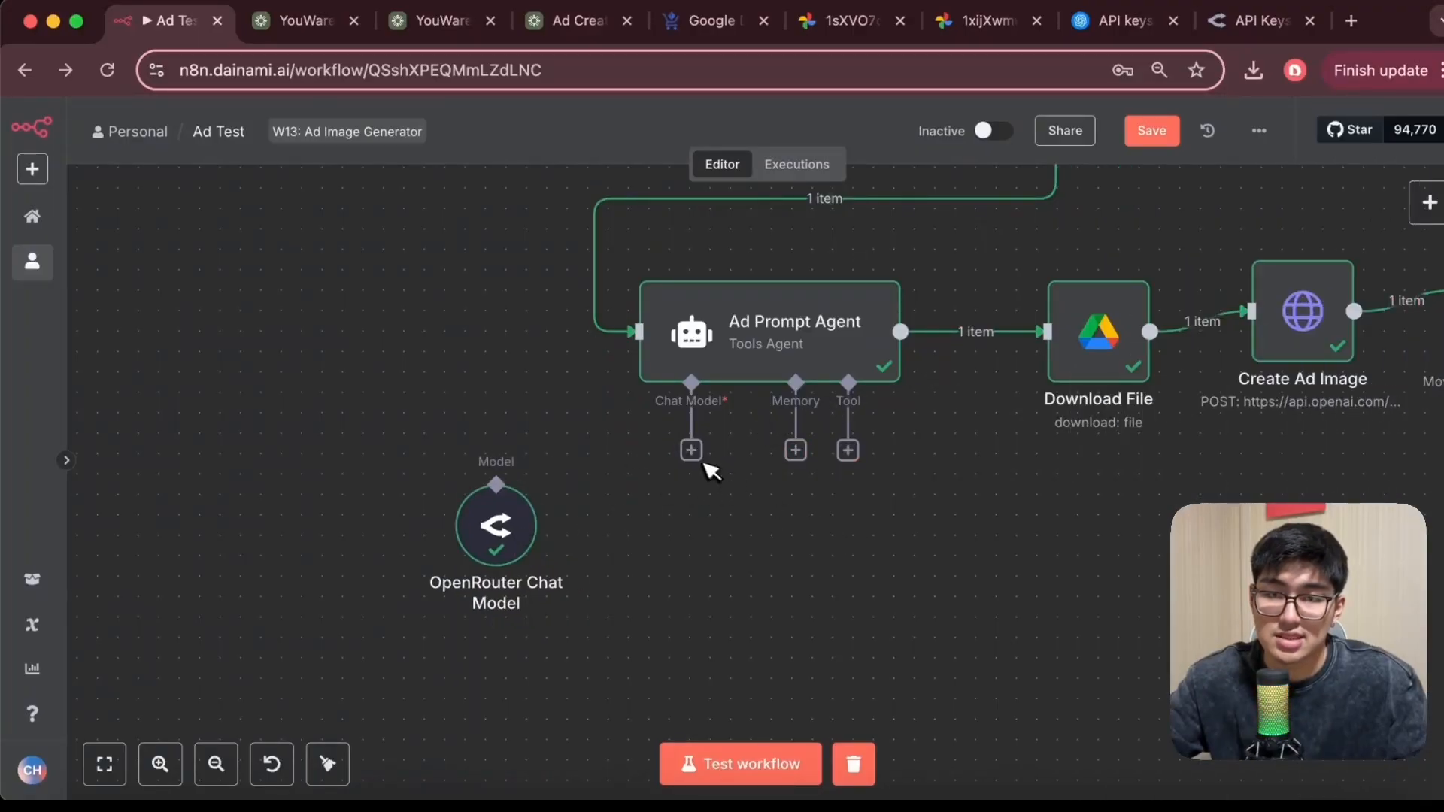
click(691, 450)
text(gp)
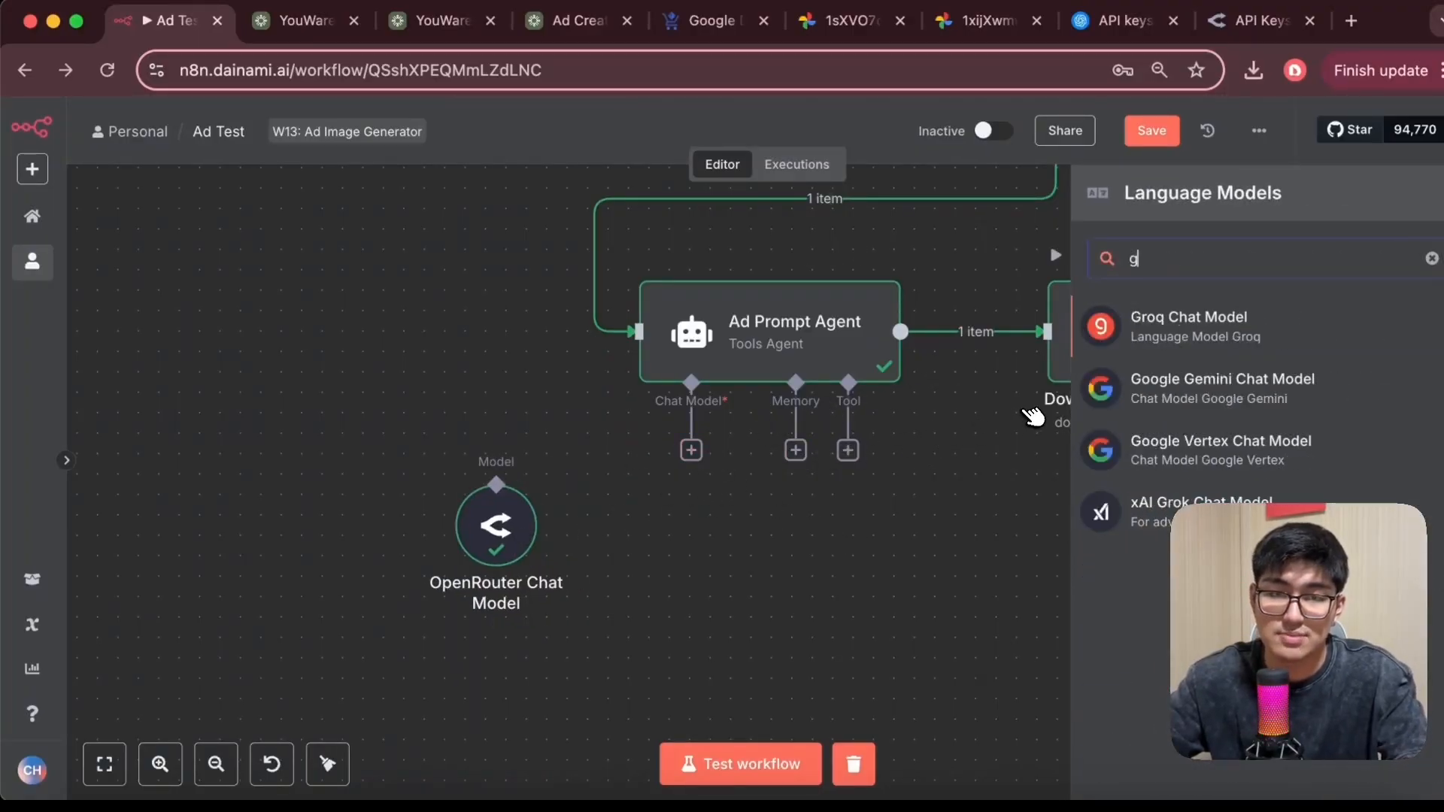
key(BackSpace)
key(BackSpace)
text(open)
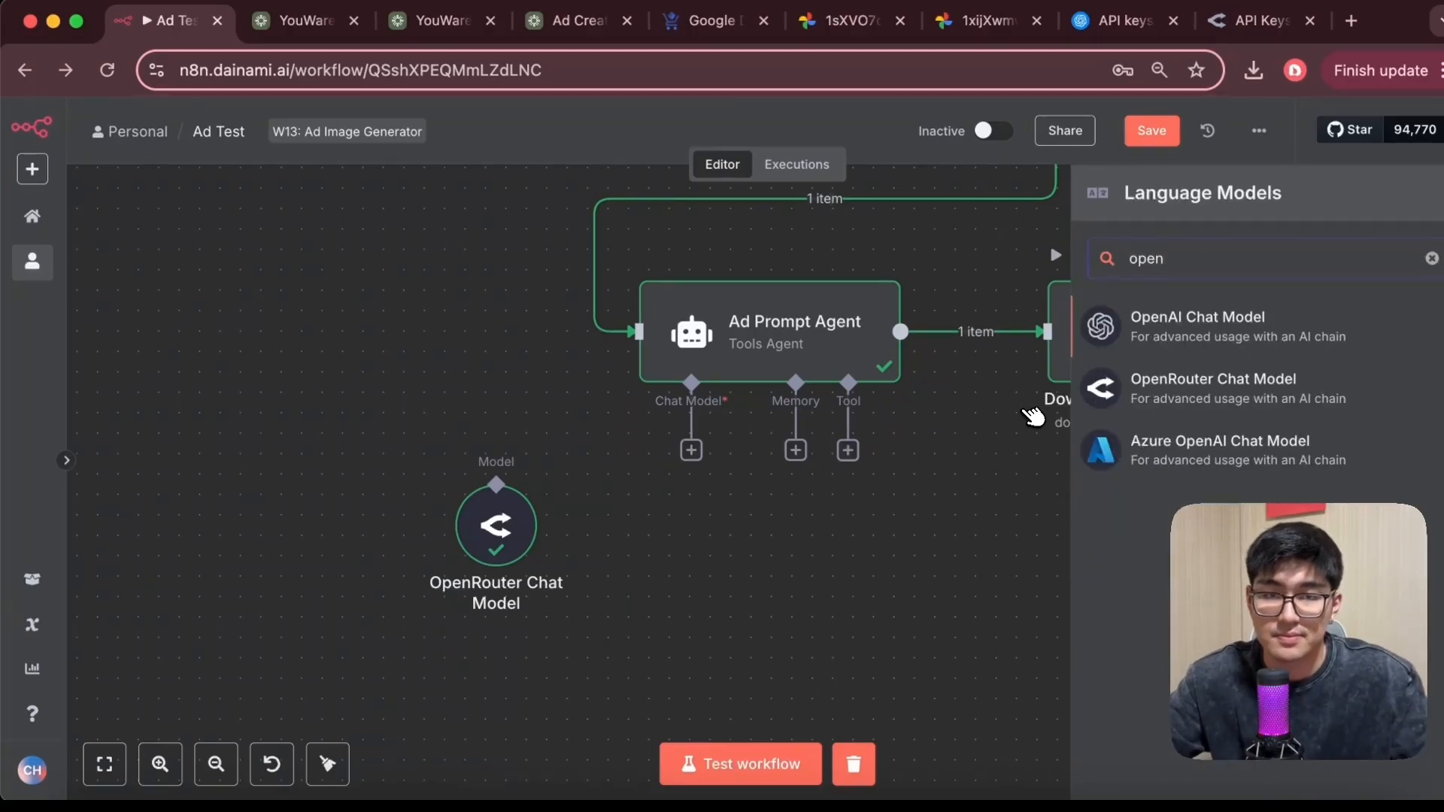
click(1234, 316)
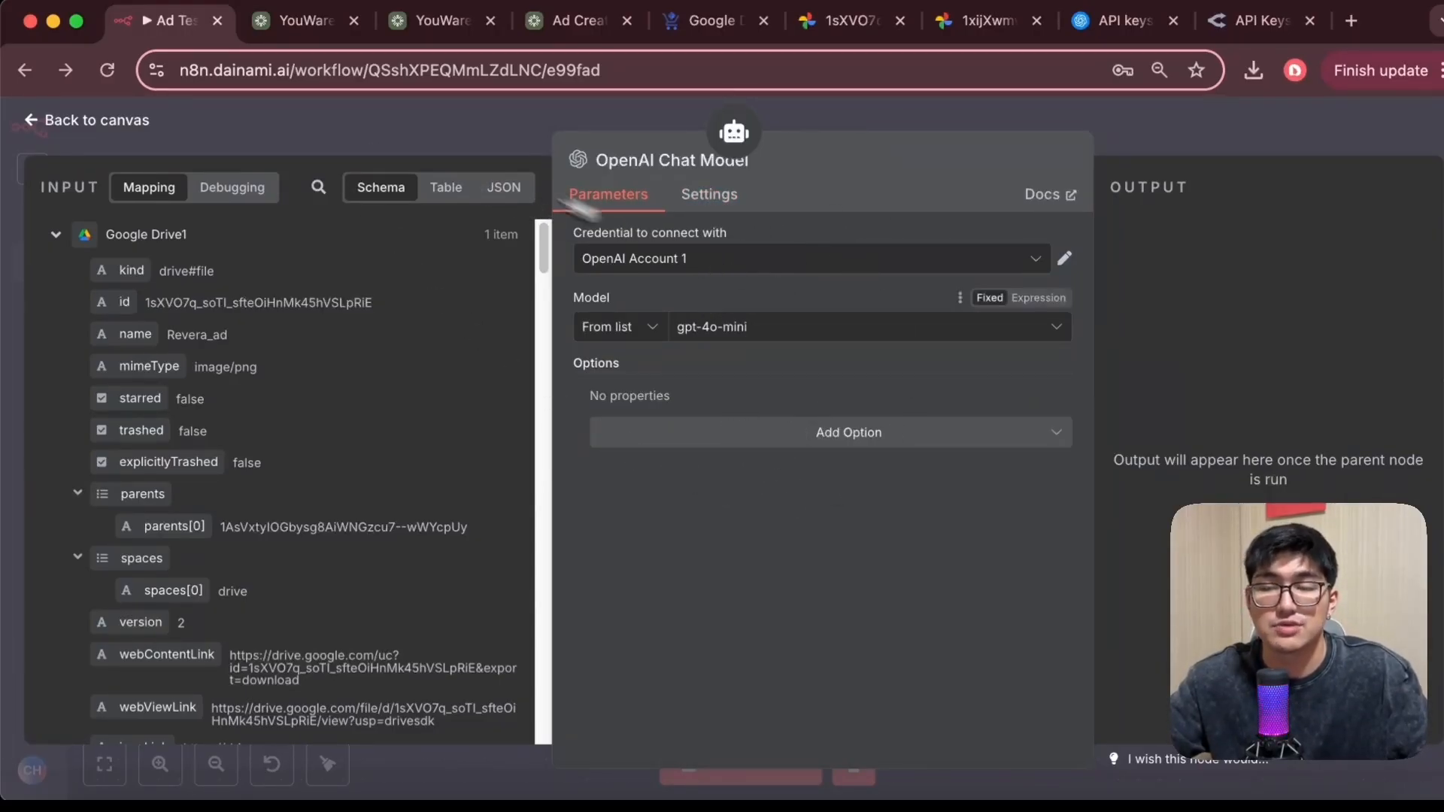
click(60, 121)
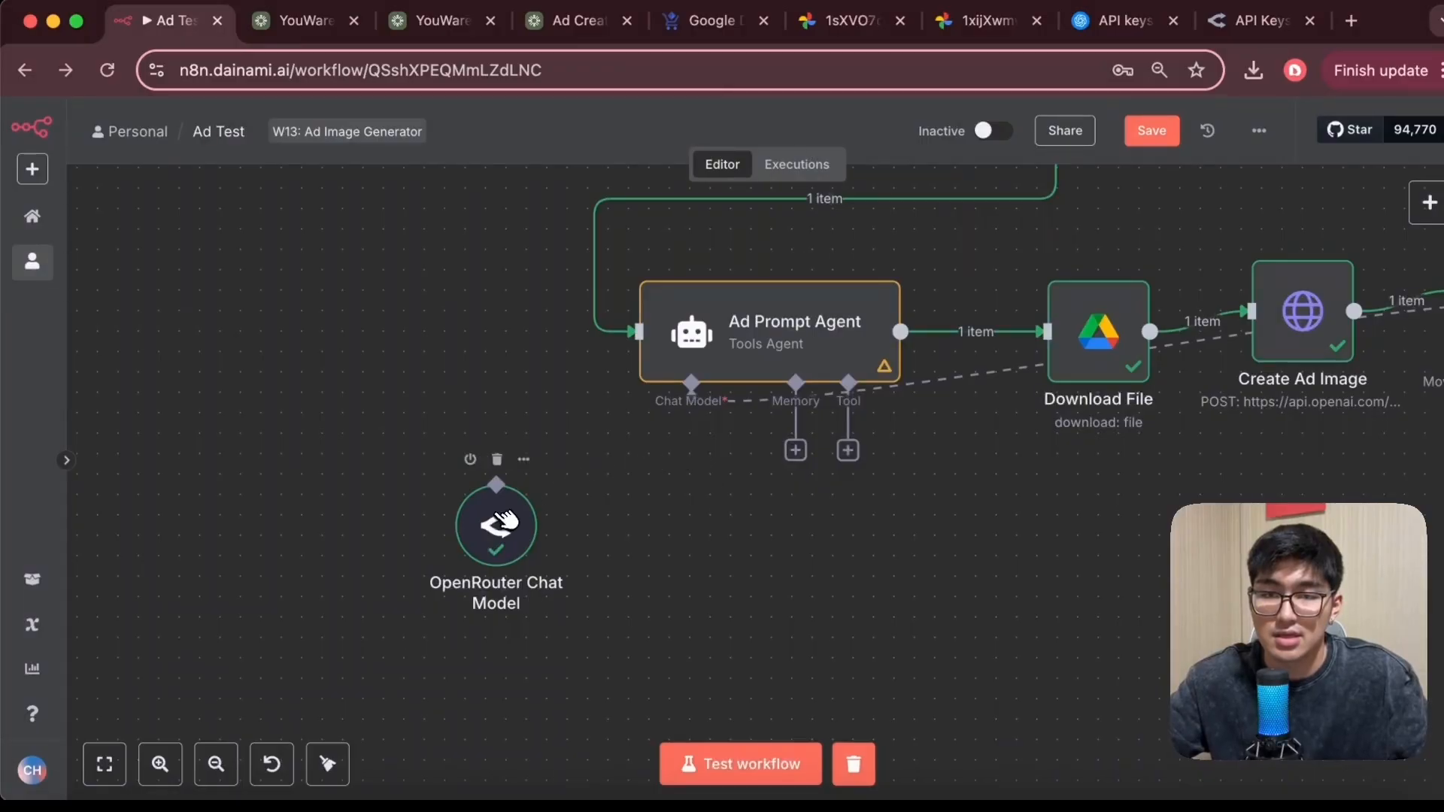
Move the OpenAI Chat Model away and reconnect the OpenRouter Chat Model to the agent's Chat Model input
scroll(726, 705, right, 2)
scroll(721, 701, right, 4)
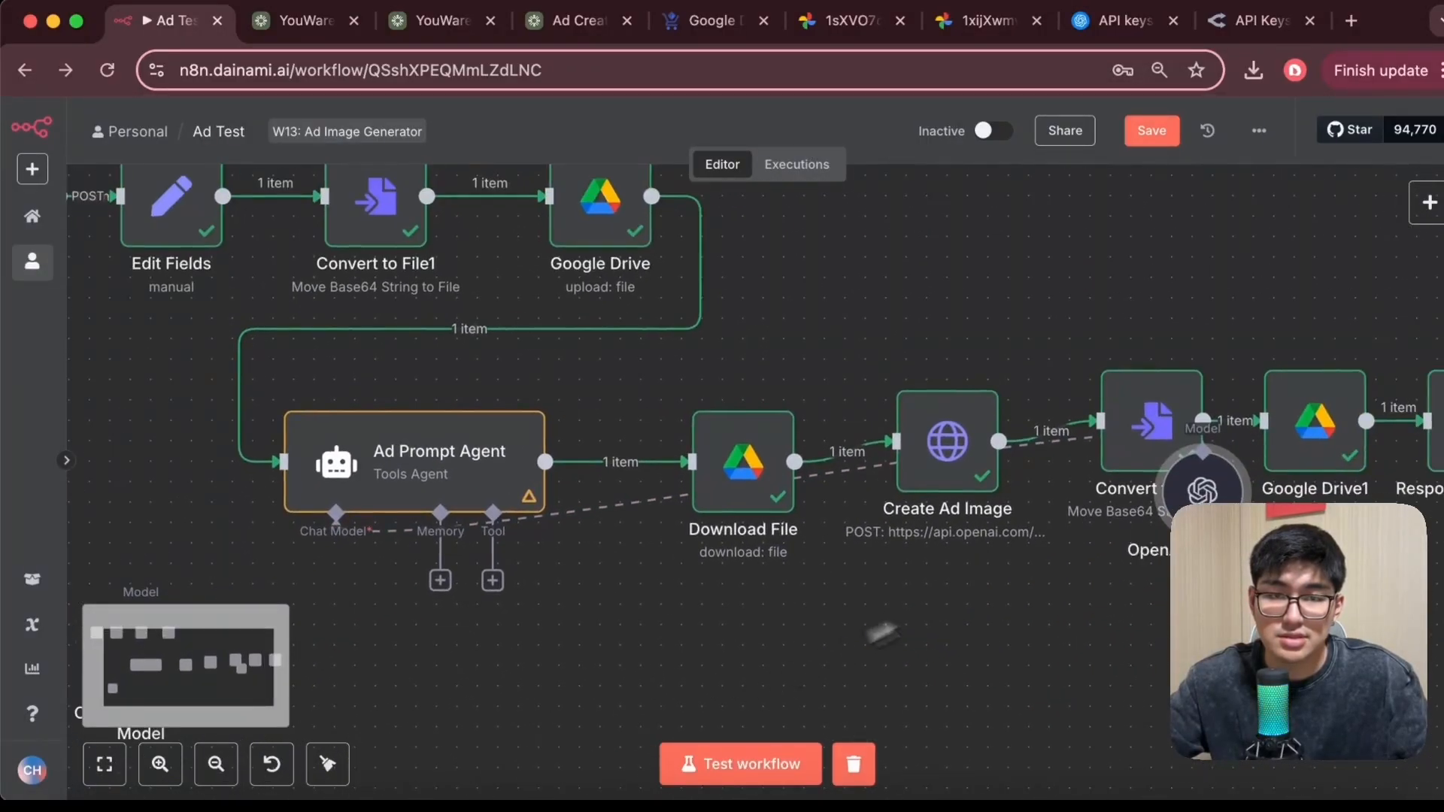
drag(1180, 489, 761, 710)
click(555, 595)
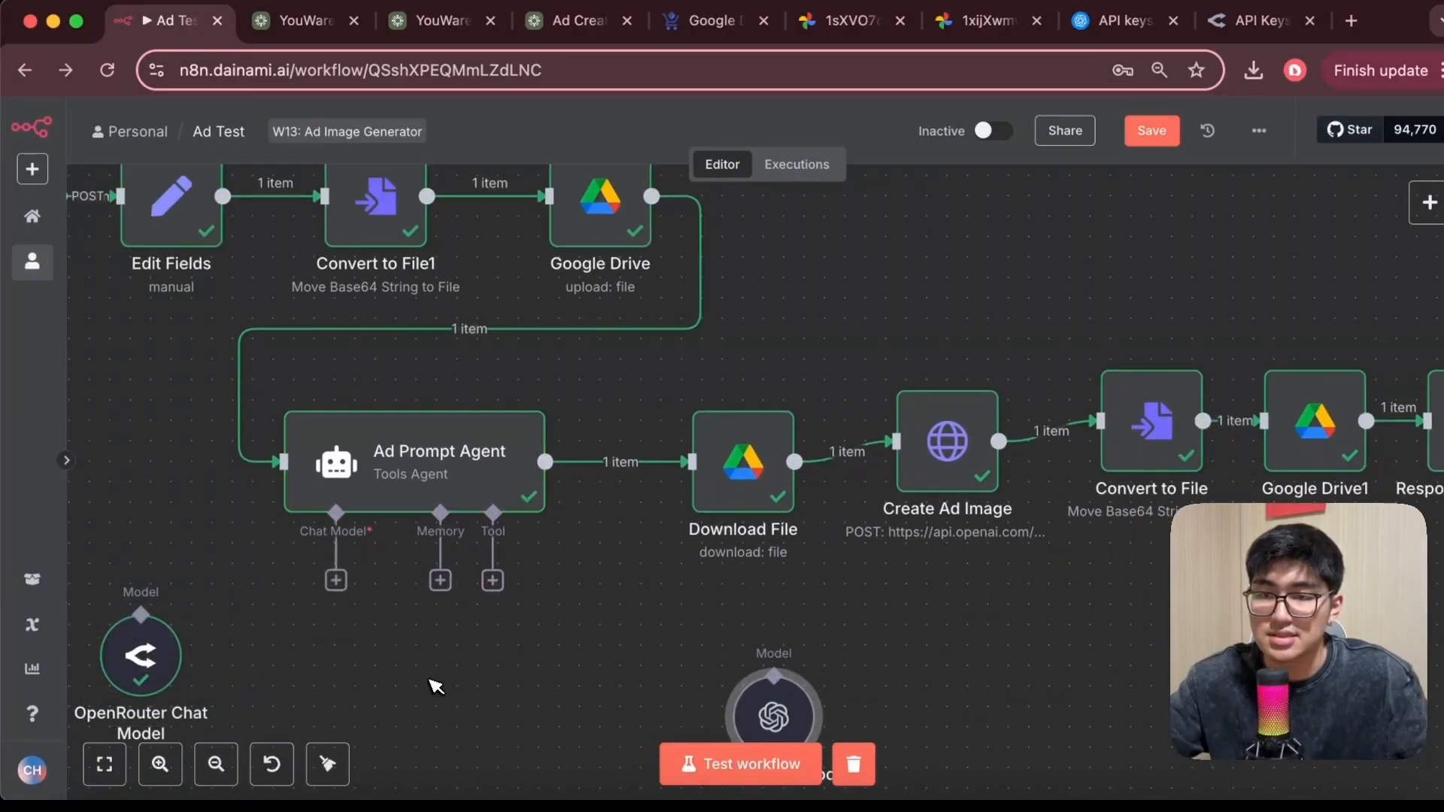
scroll(561, 597, left, 6)
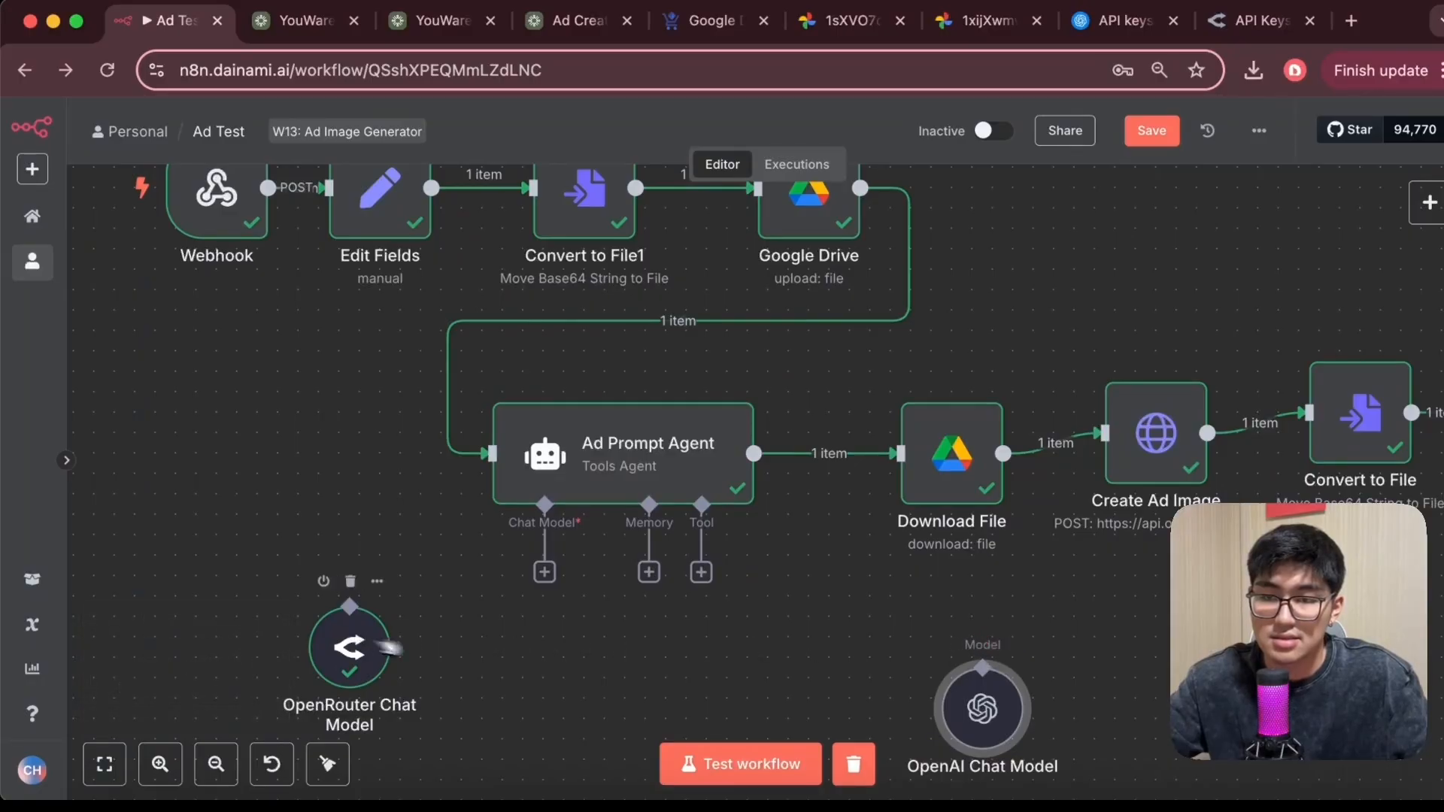
drag(359, 639, 562, 681)
drag(548, 576, 553, 646)
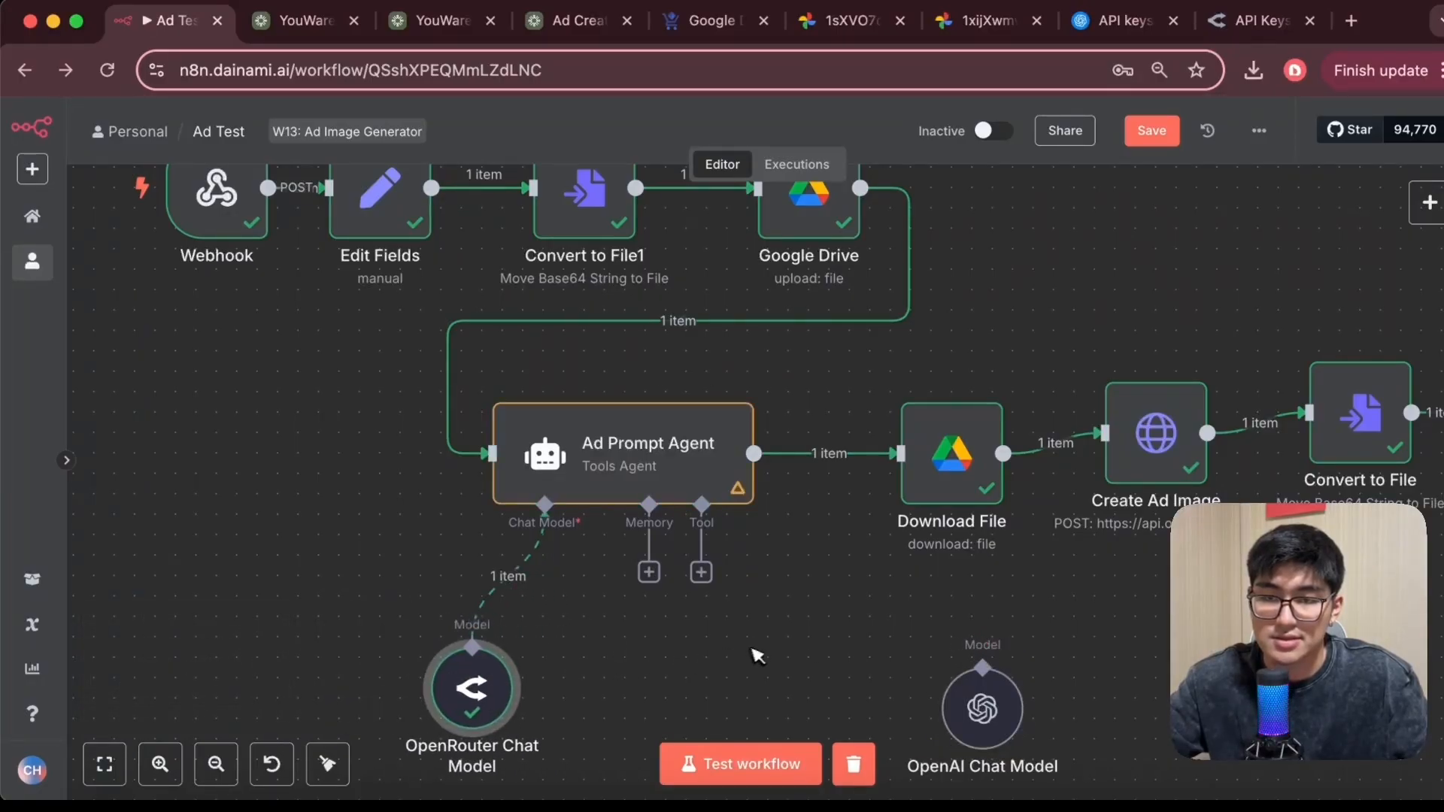
scroll(778, 665, right, 5)
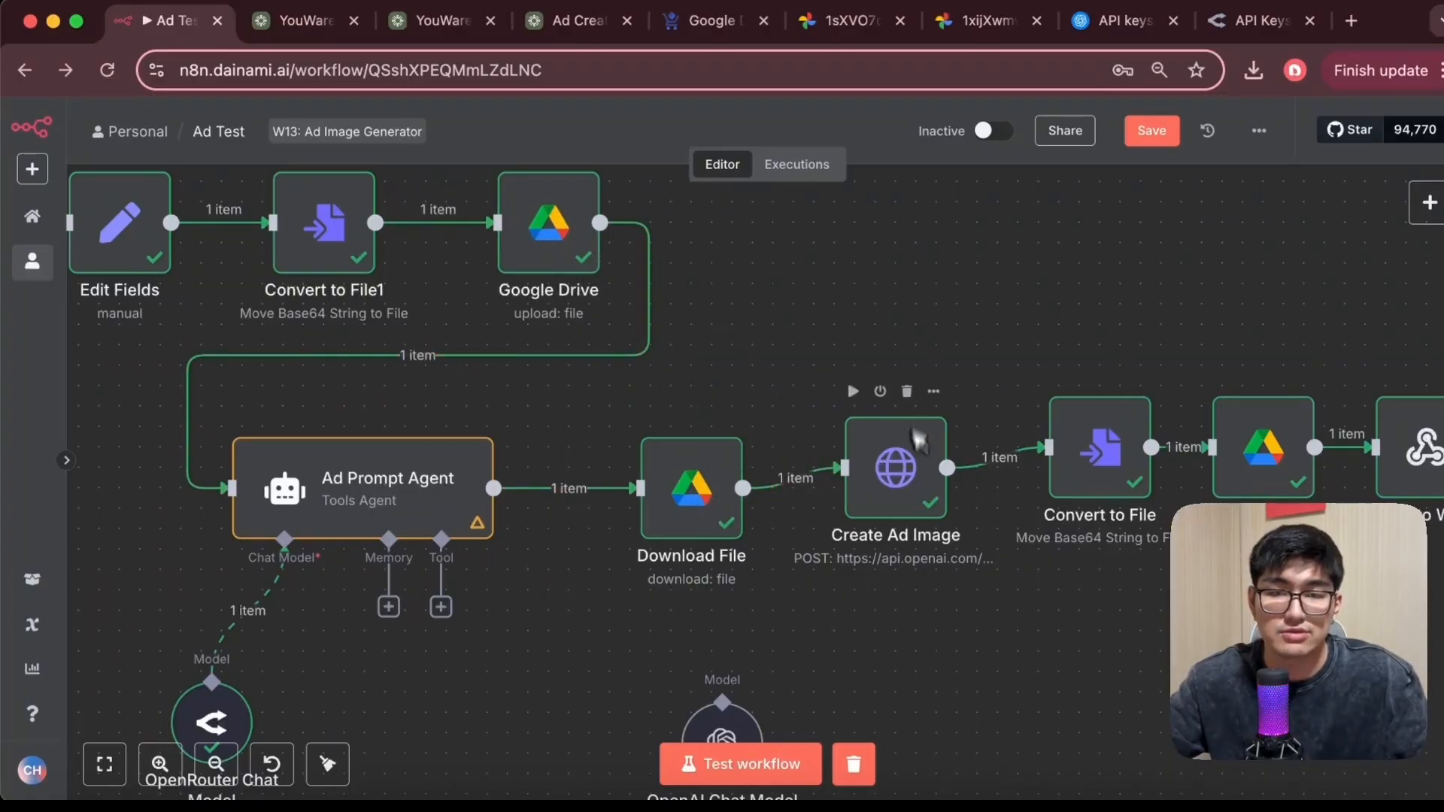
Open the Download File node and examine its Google Drive input fields and the downloaded product image
drag(681, 488, 652, 489)
double_click(653, 487)
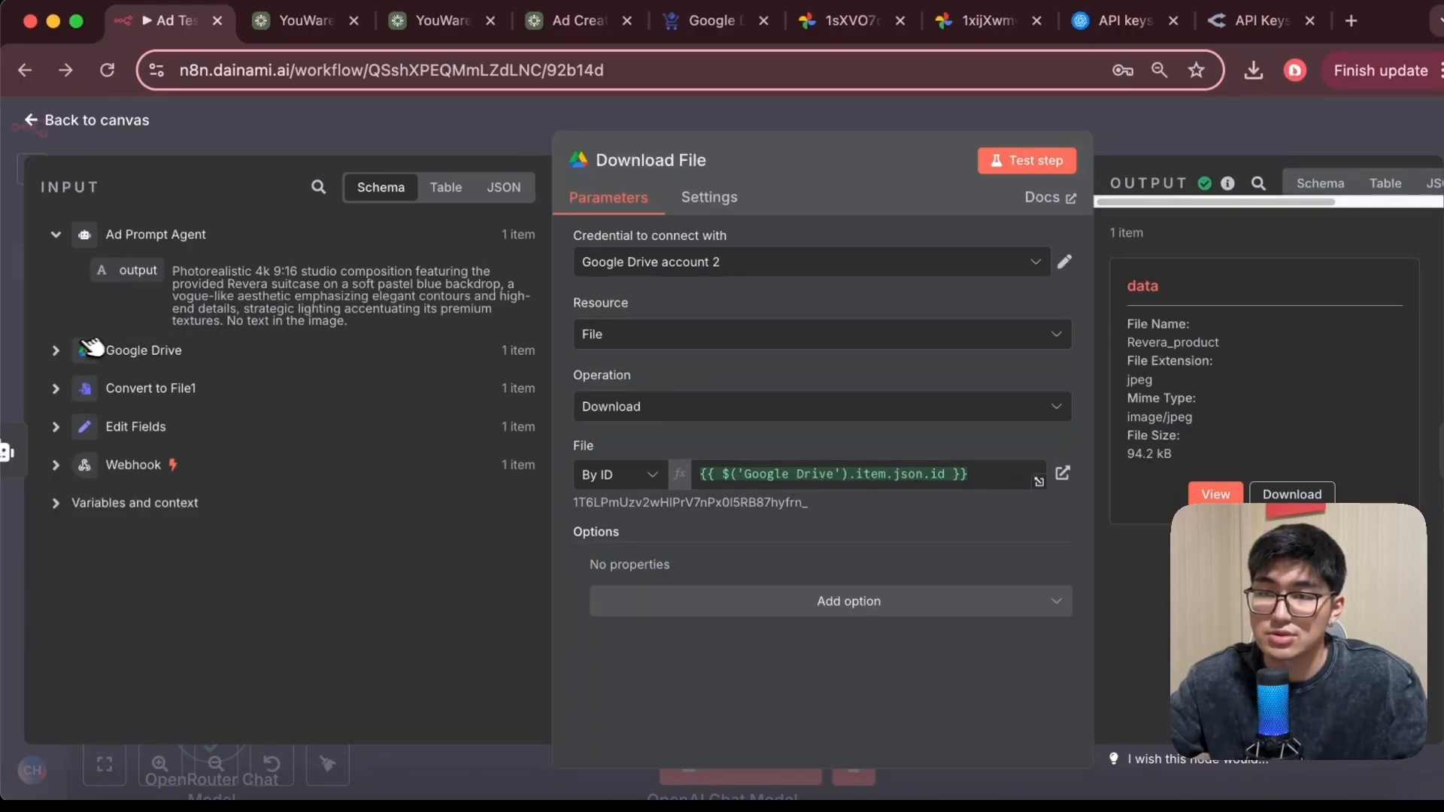
click(60, 350)
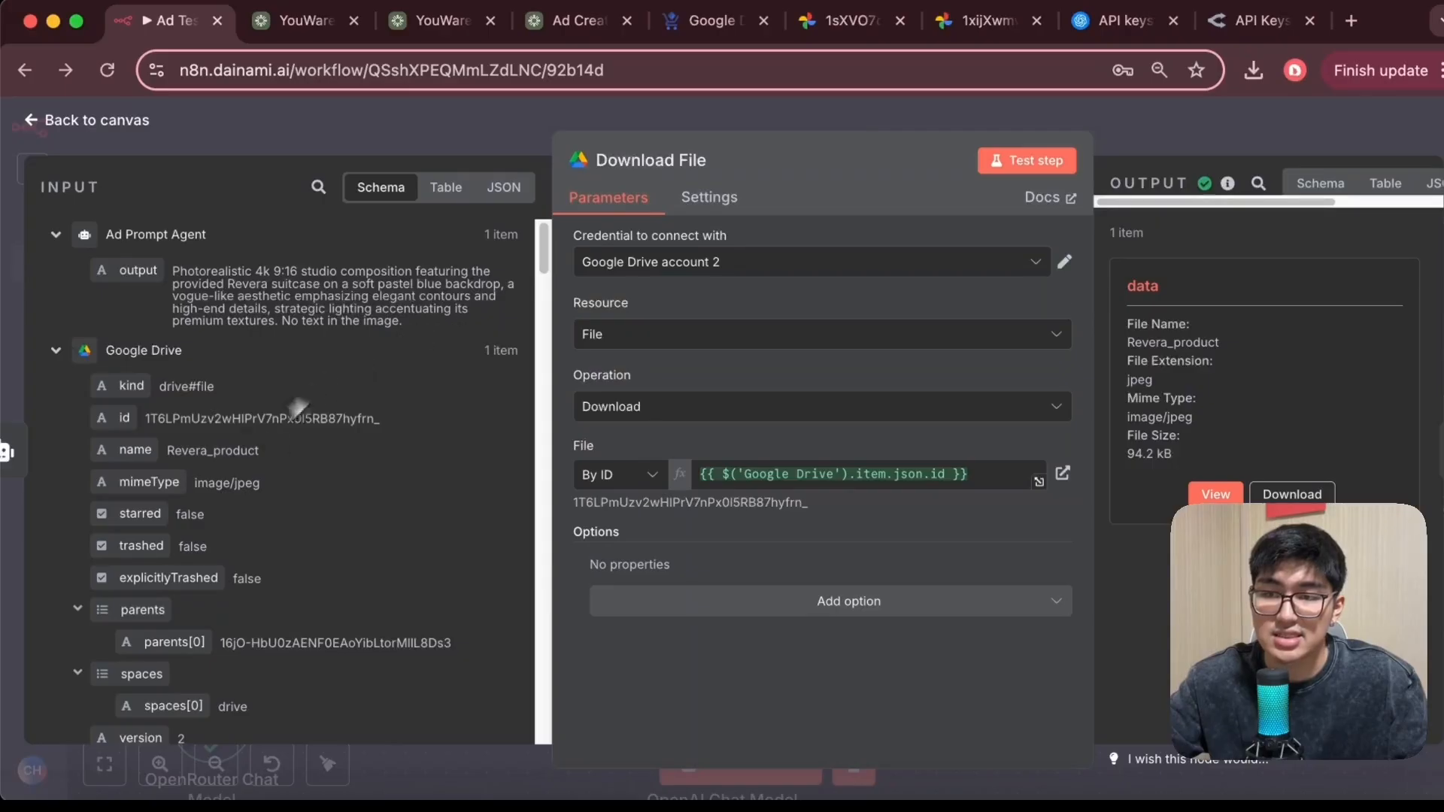
scroll(290, 480, down, 3)
scroll(188, 452, up, 3)
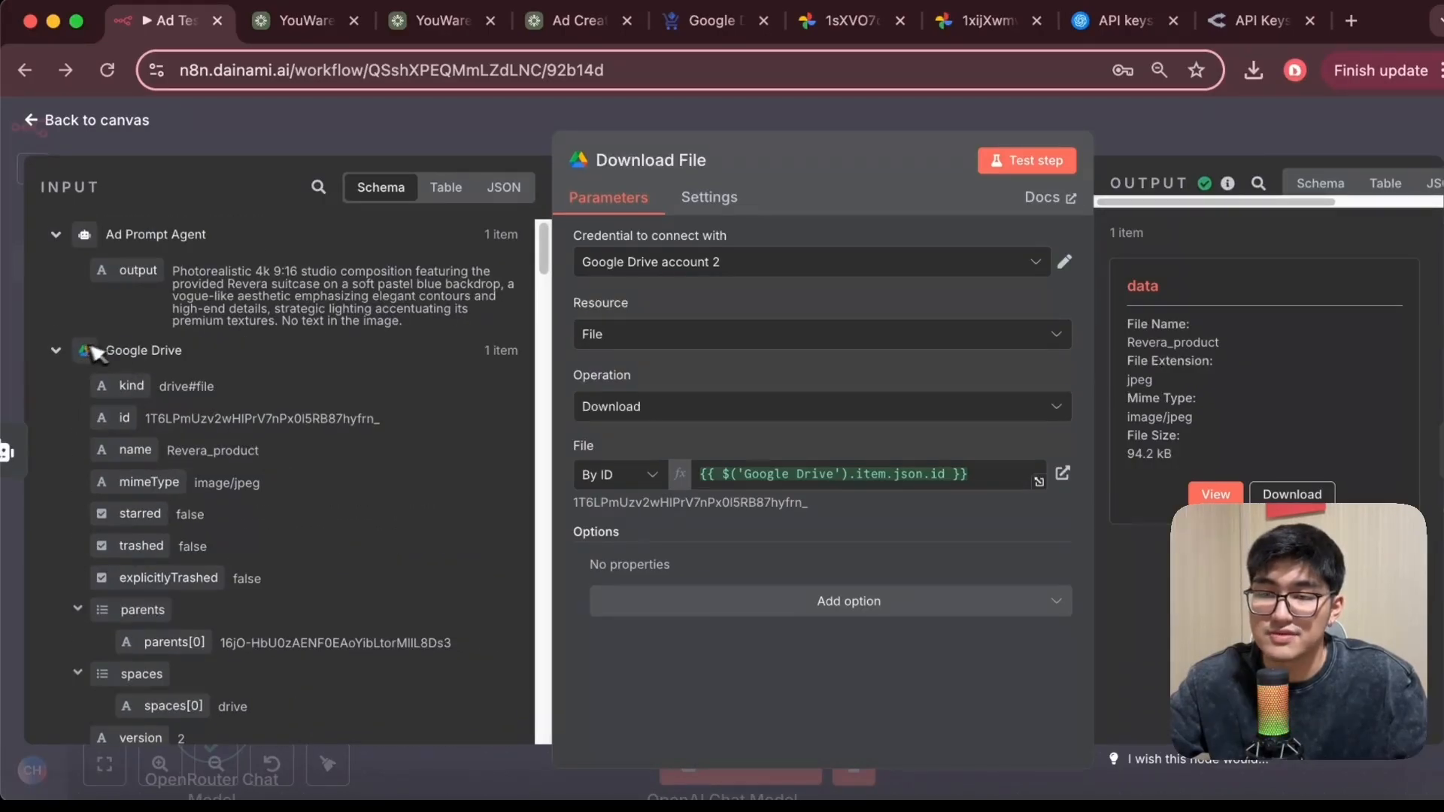
scroll(225, 422, down, 5)
scroll(188, 421, up, 5)
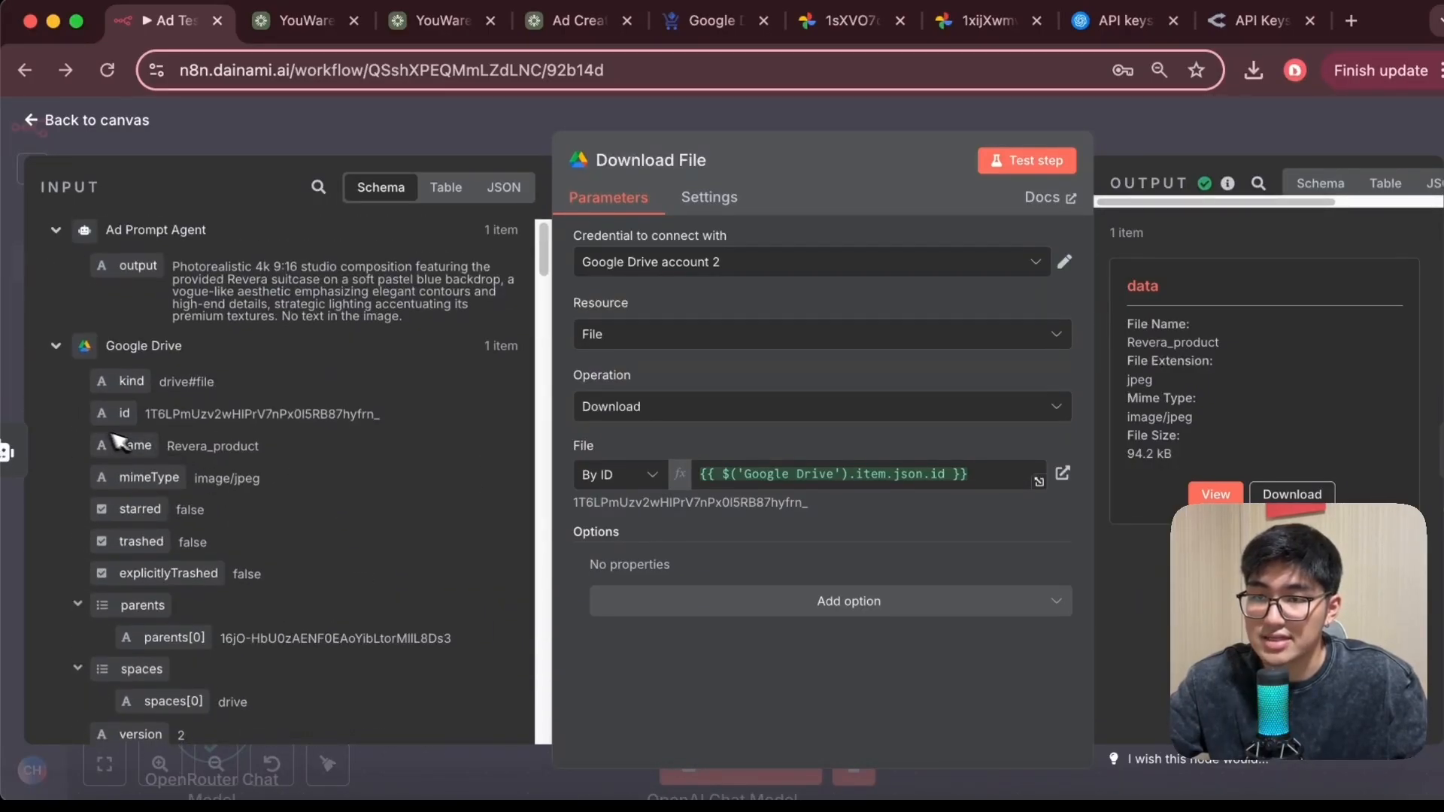
mouse_move(105, 425)
mouse_down()
mouse_move(750, 493)
mouse_move(255, 474)
mouse_move(117, 423)
mouse_up()
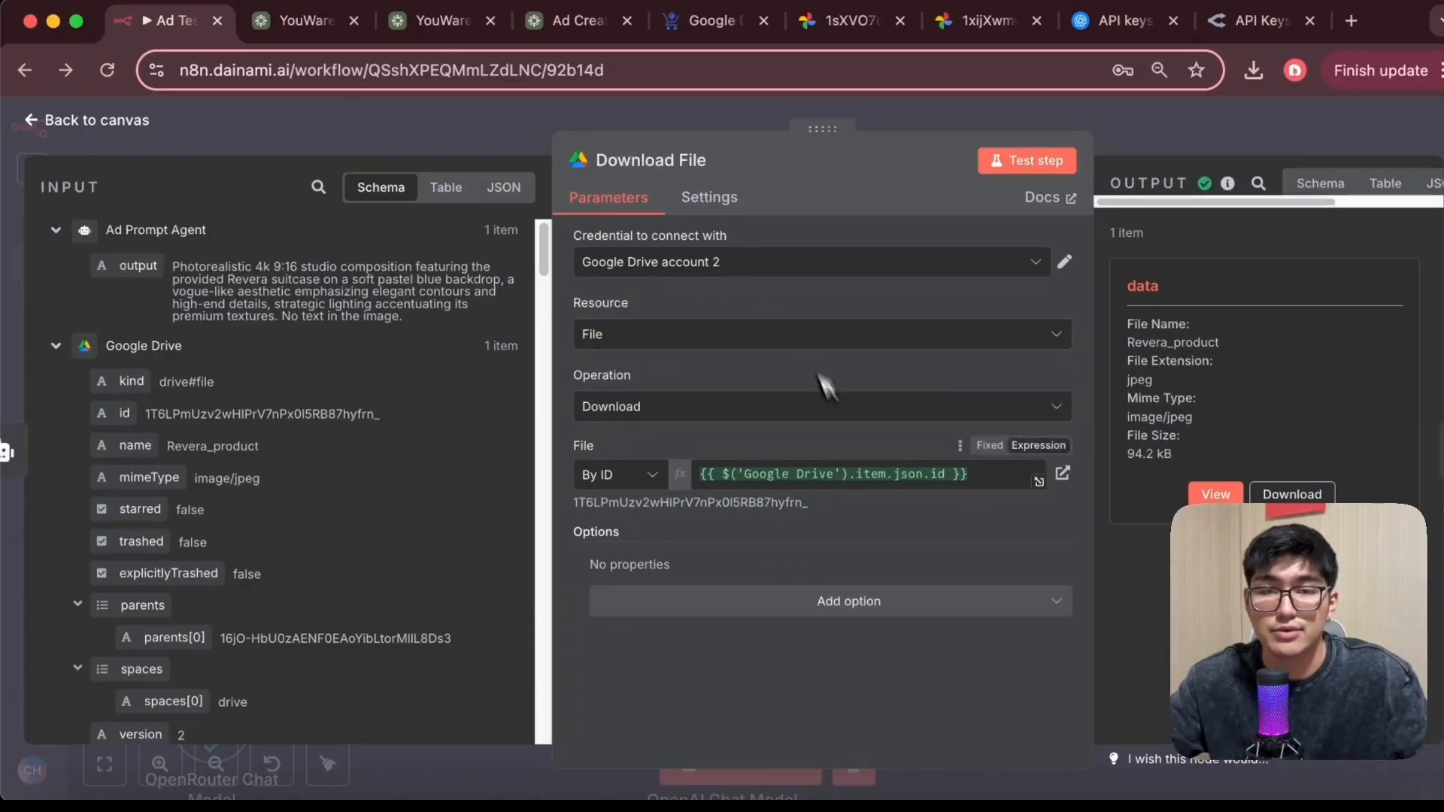
click(1225, 495)
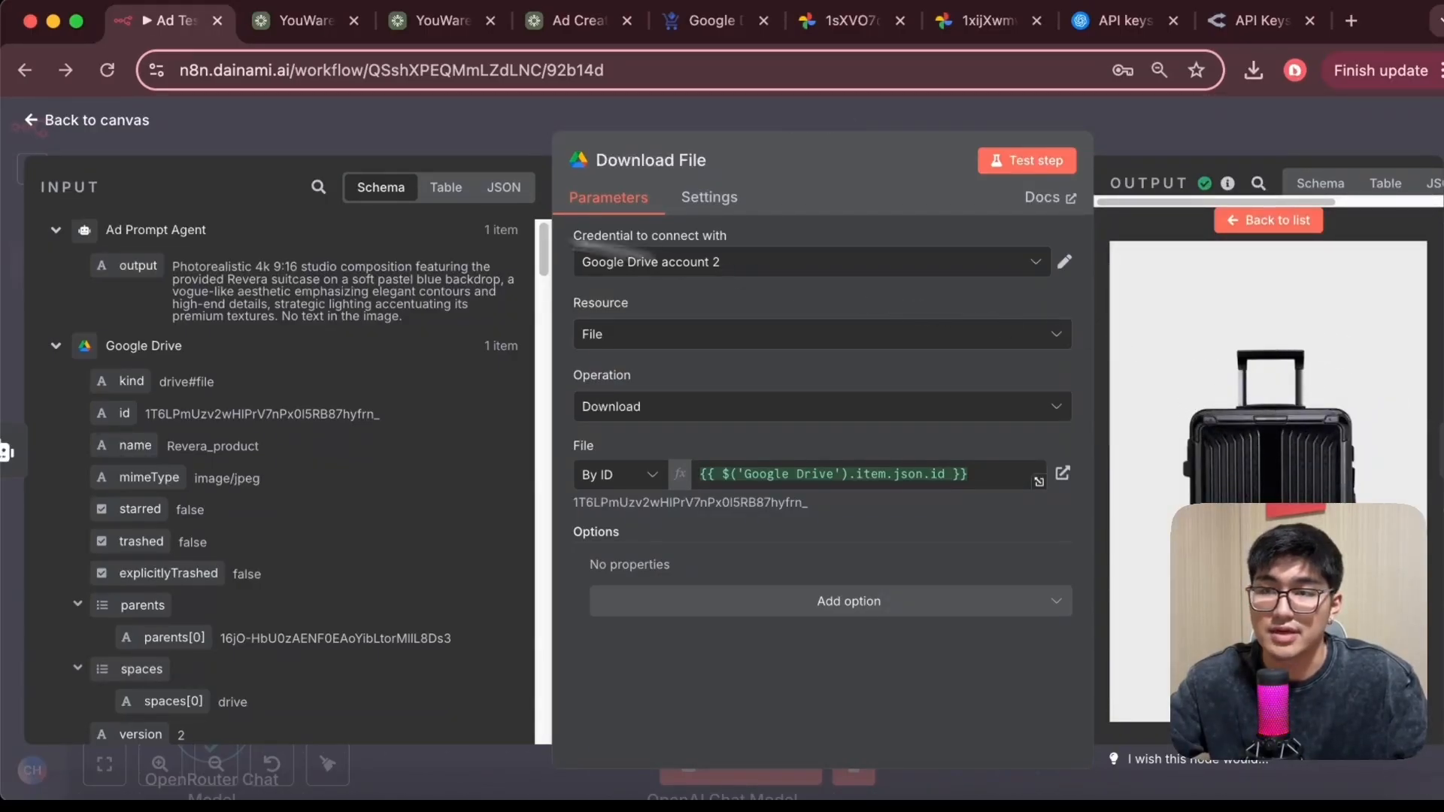
click(73, 122)
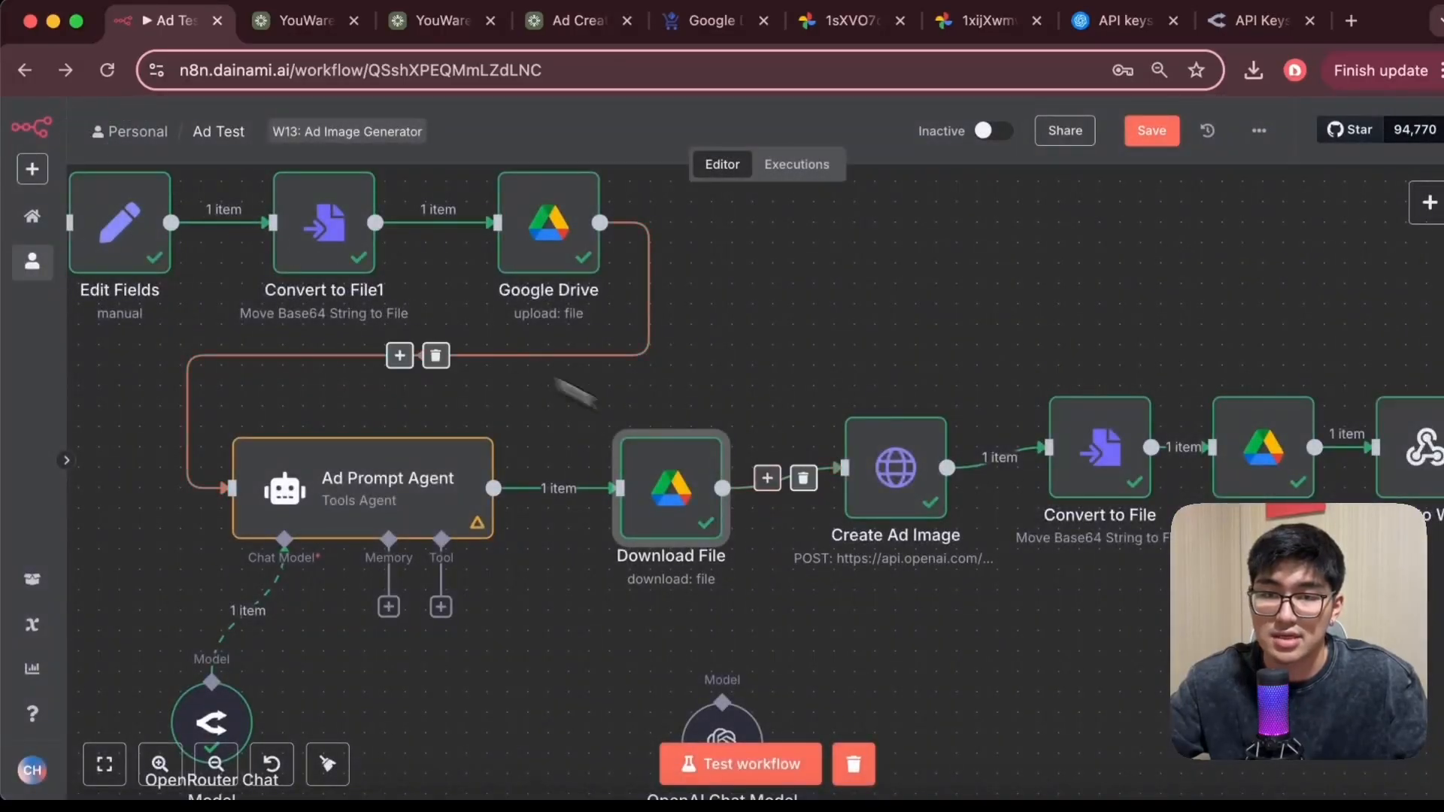
Switch to the OpenAI platform tab and review the organization settings, including its ID and verification status
scroll(828, 594, right, 2)
scroll(764, 410, up, 3)
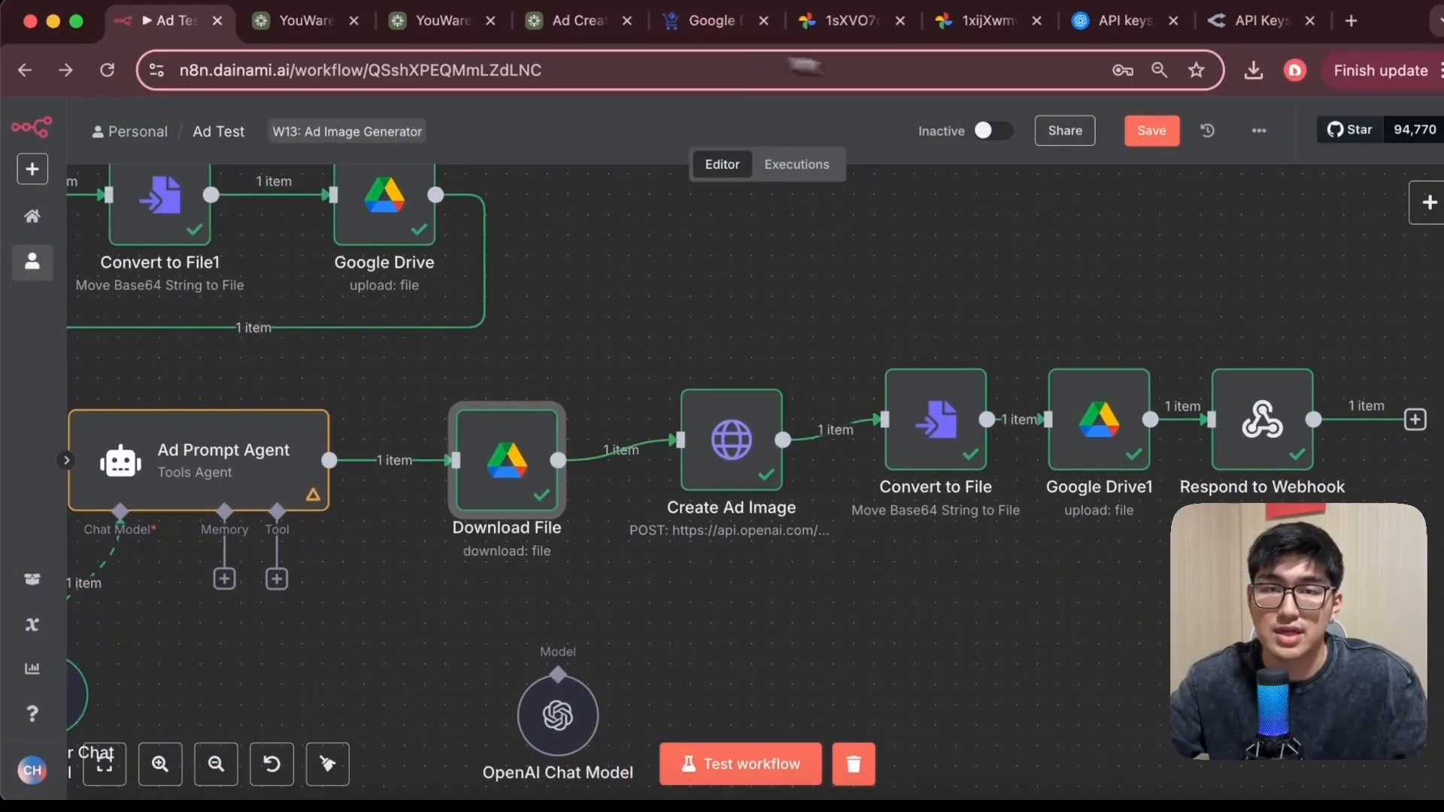
click(1112, 27)
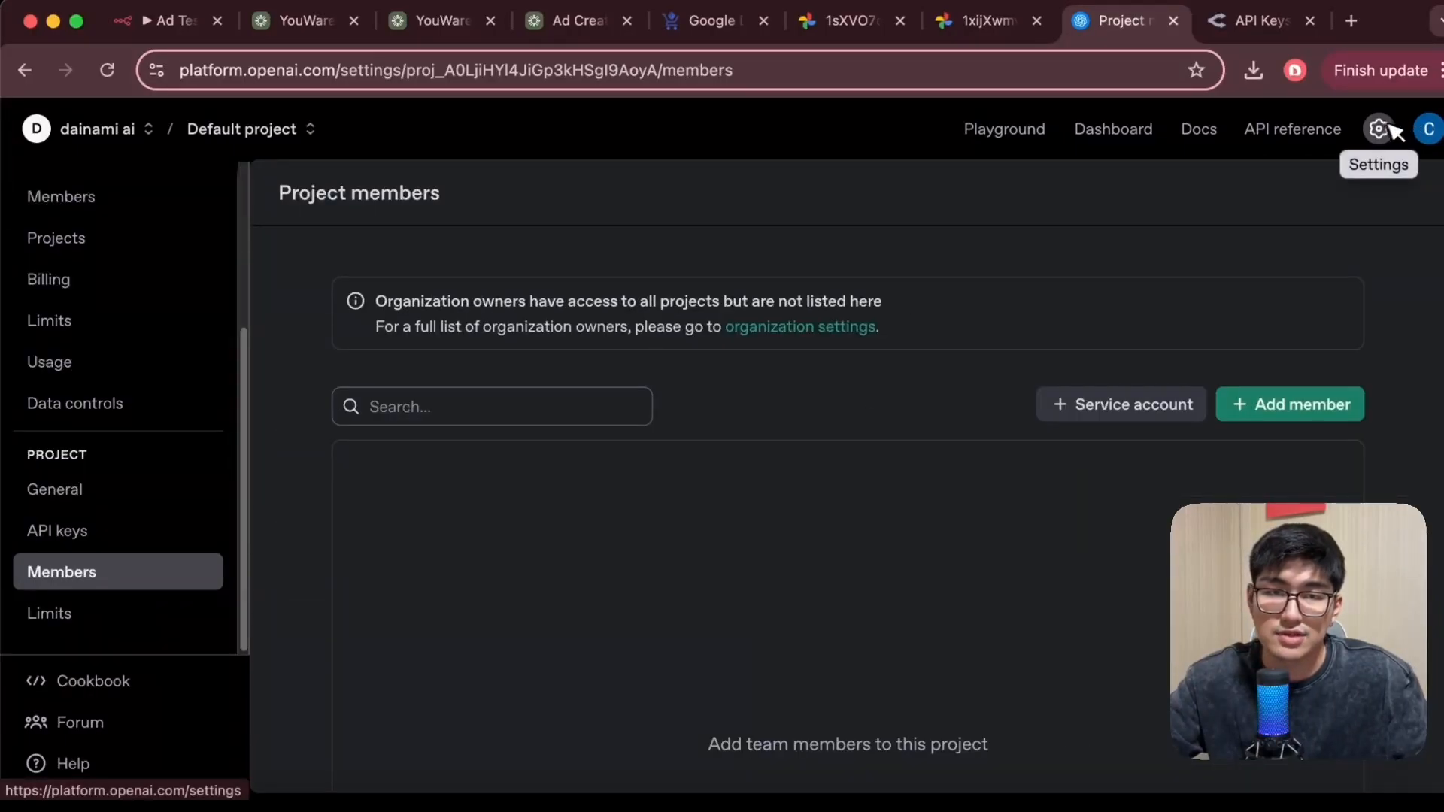
click(1379, 128)
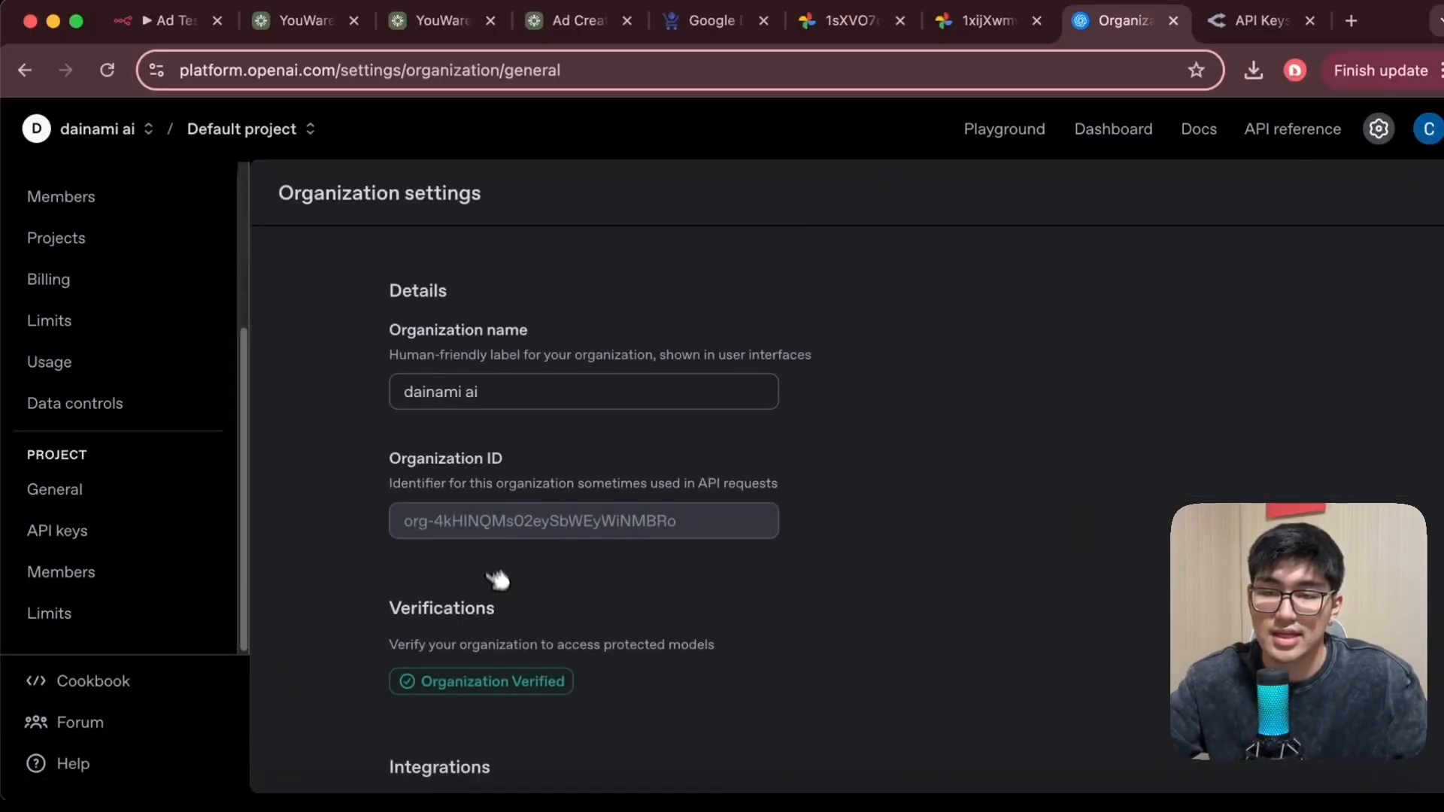
scroll(500, 580, down, 4)
scroll(519, 586, up, 2)
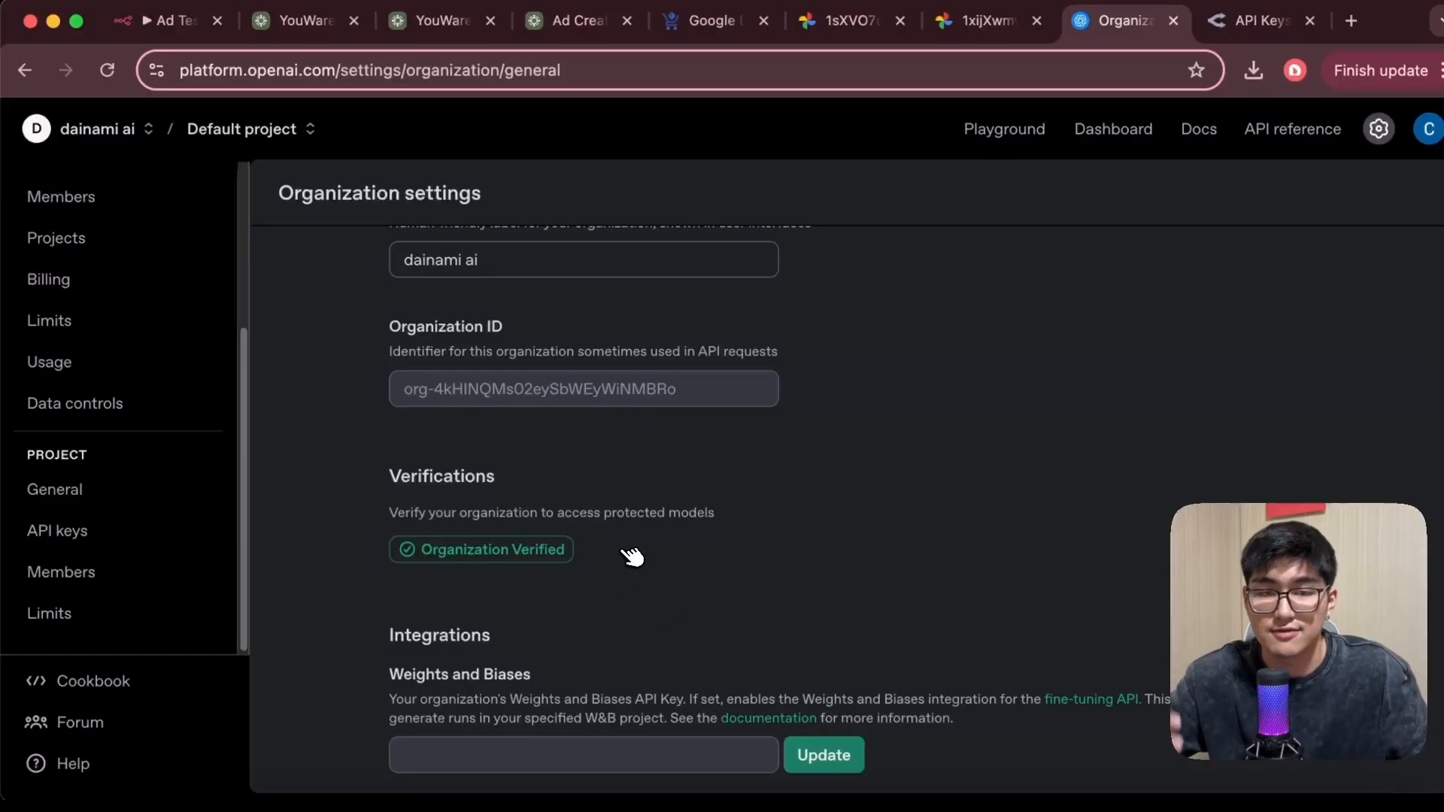
scroll(632, 557, down, 4)
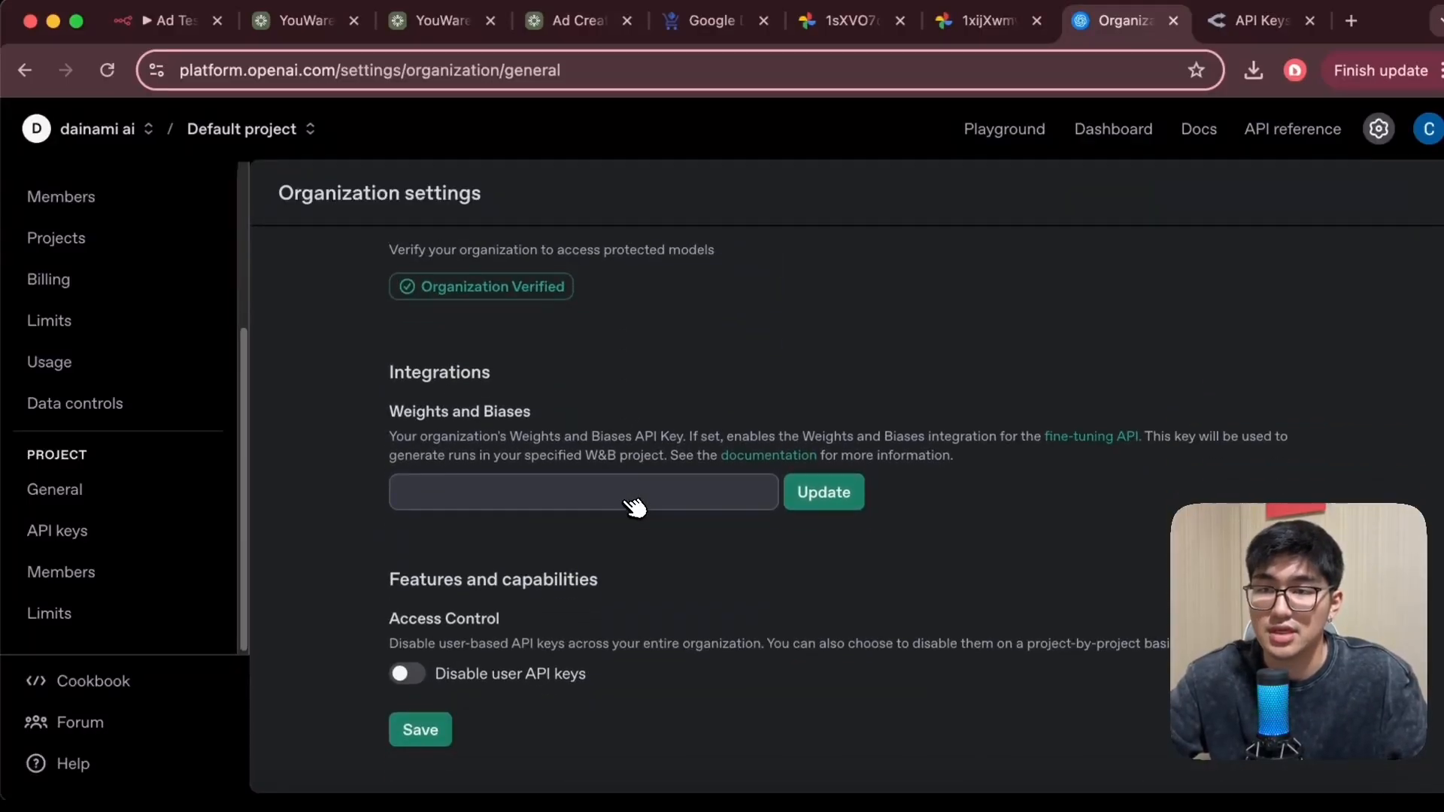
scroll(634, 507, up, 6)
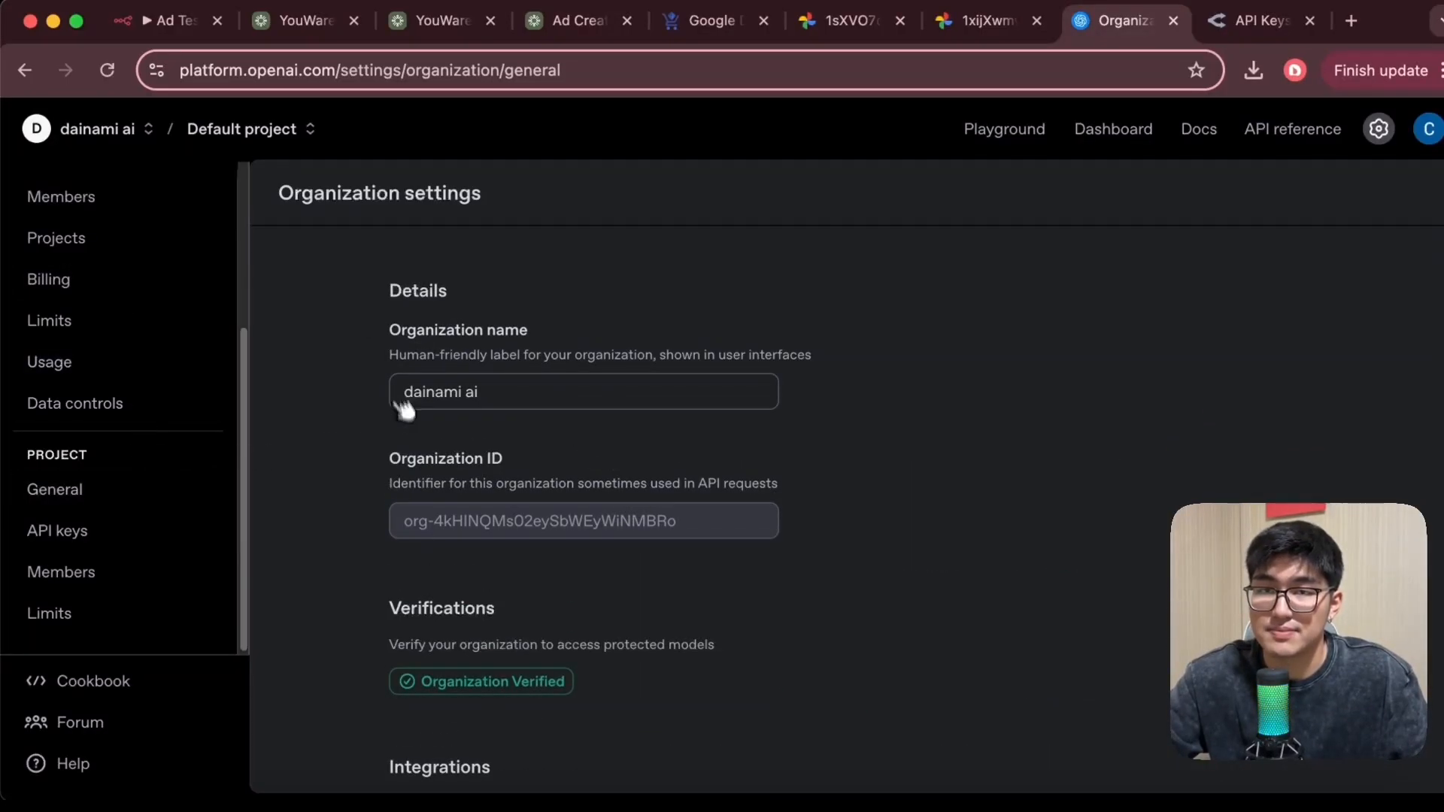
click(167, 23)
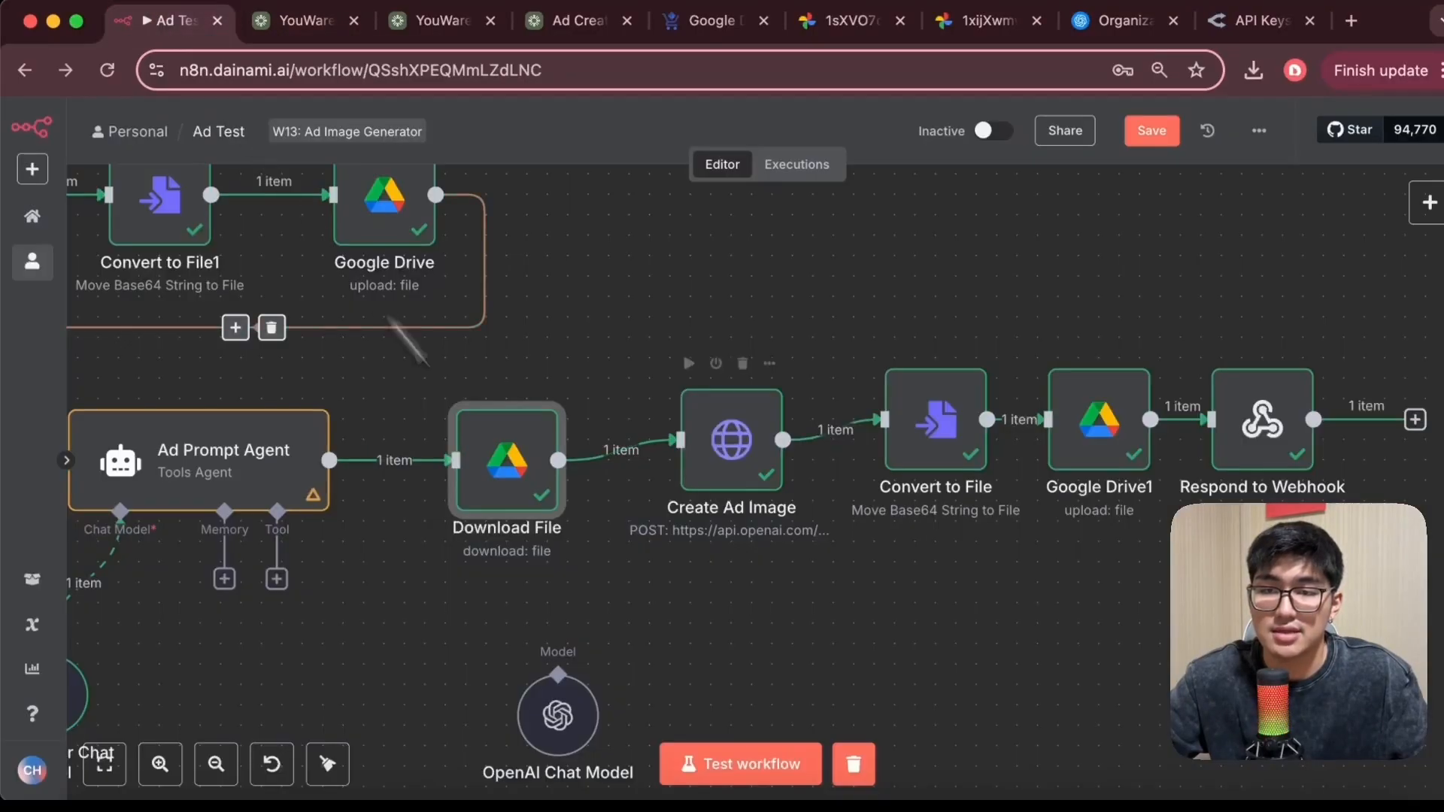
Open the OpenAI Chat Model node and its new OpenAI credential form, then close the form
scroll(799, 512, left, 5)
scroll(799, 512, down, 3)
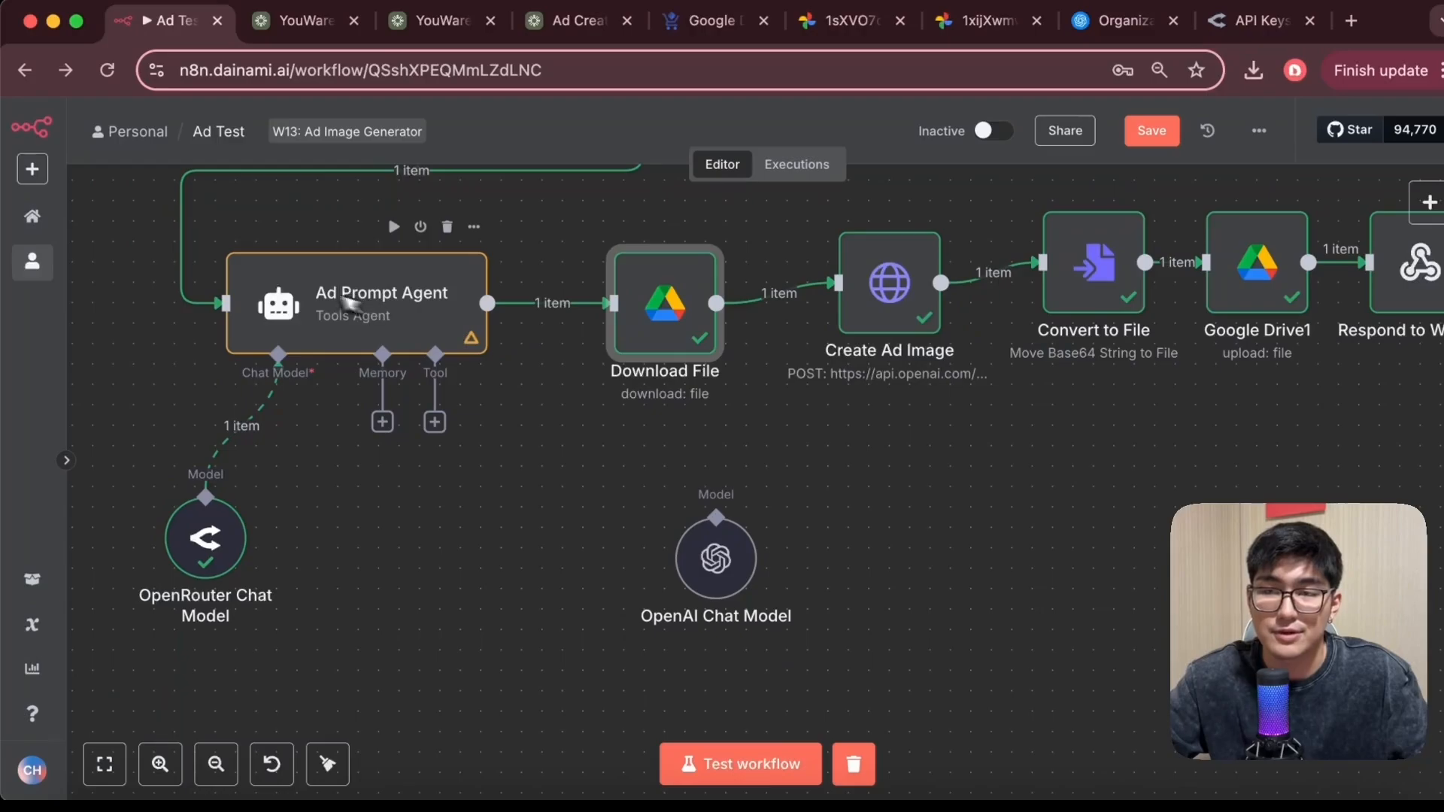
double_click(715, 571)
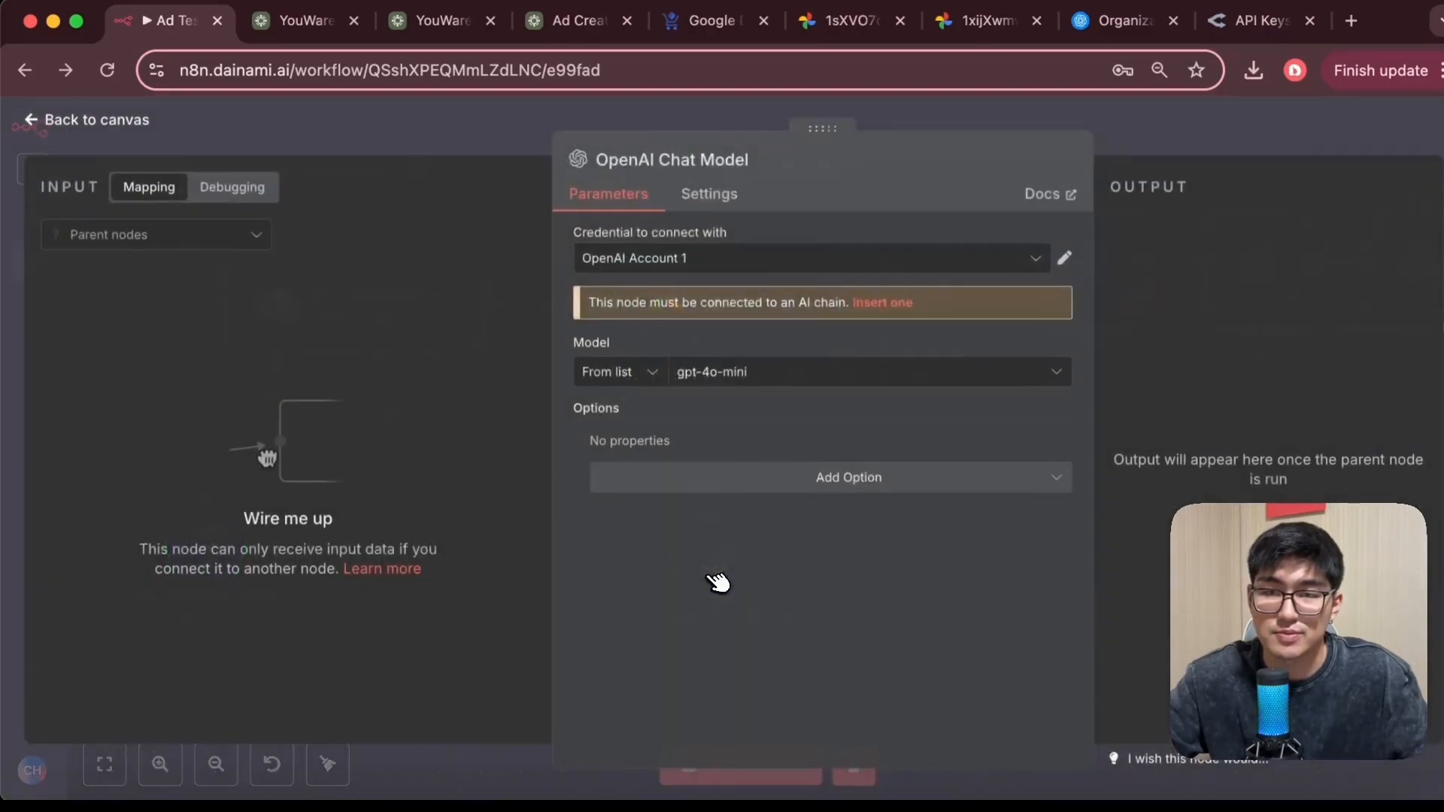
click(985, 264)
click(782, 368)
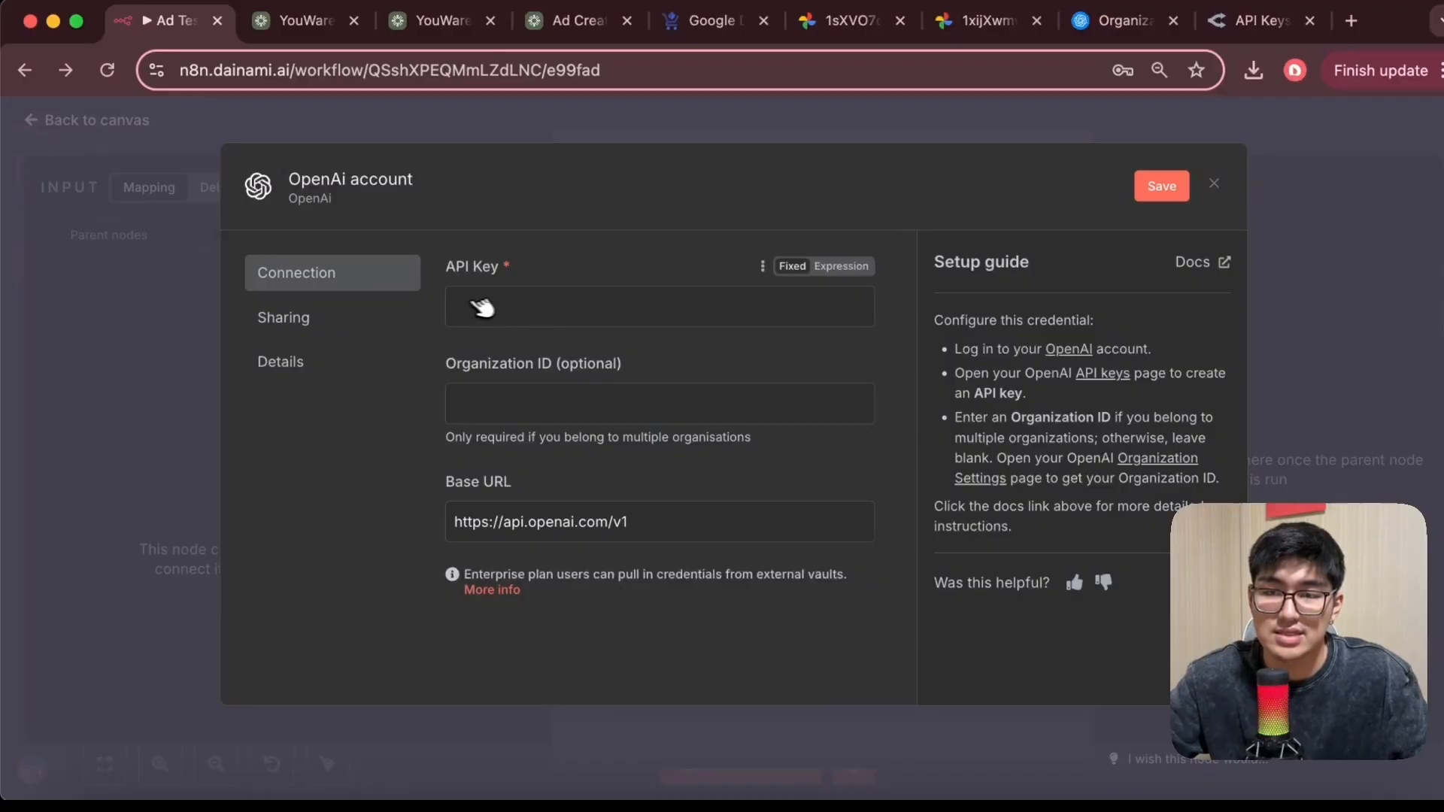
click(248, 119)
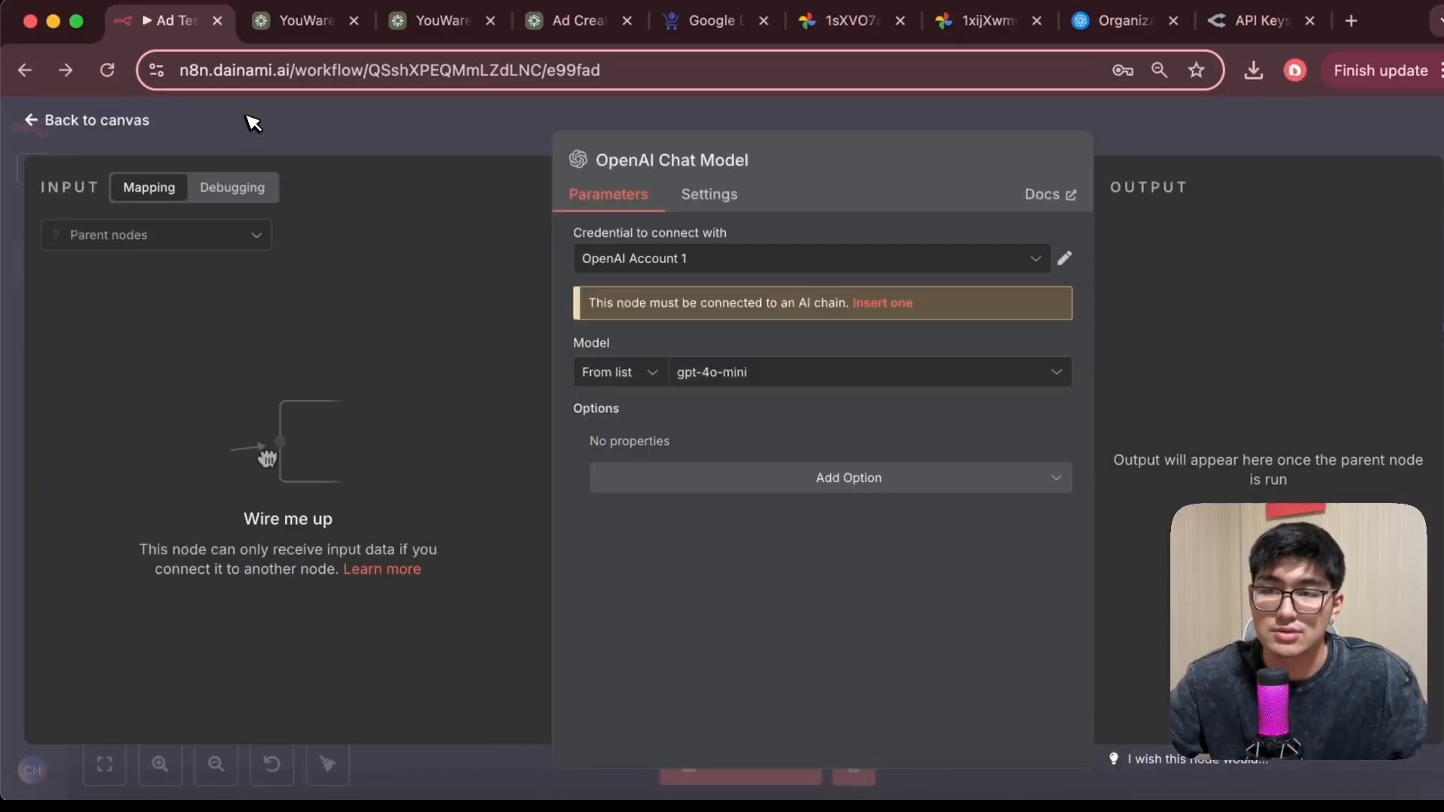
Return to the canvas, open the Create Ad Image node and examine its method, URL, authentication and body settings
click(58, 120)
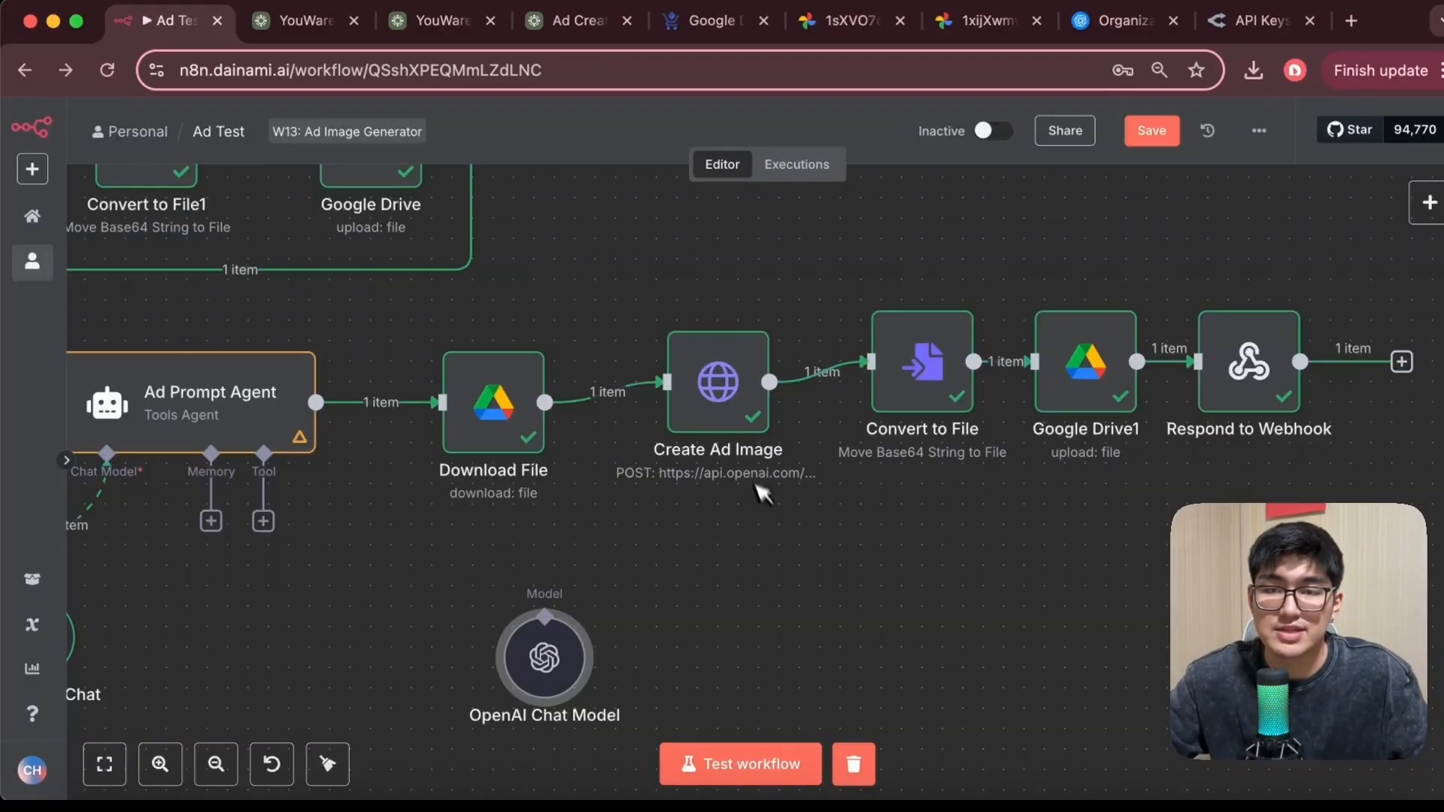
double_click(733, 404)
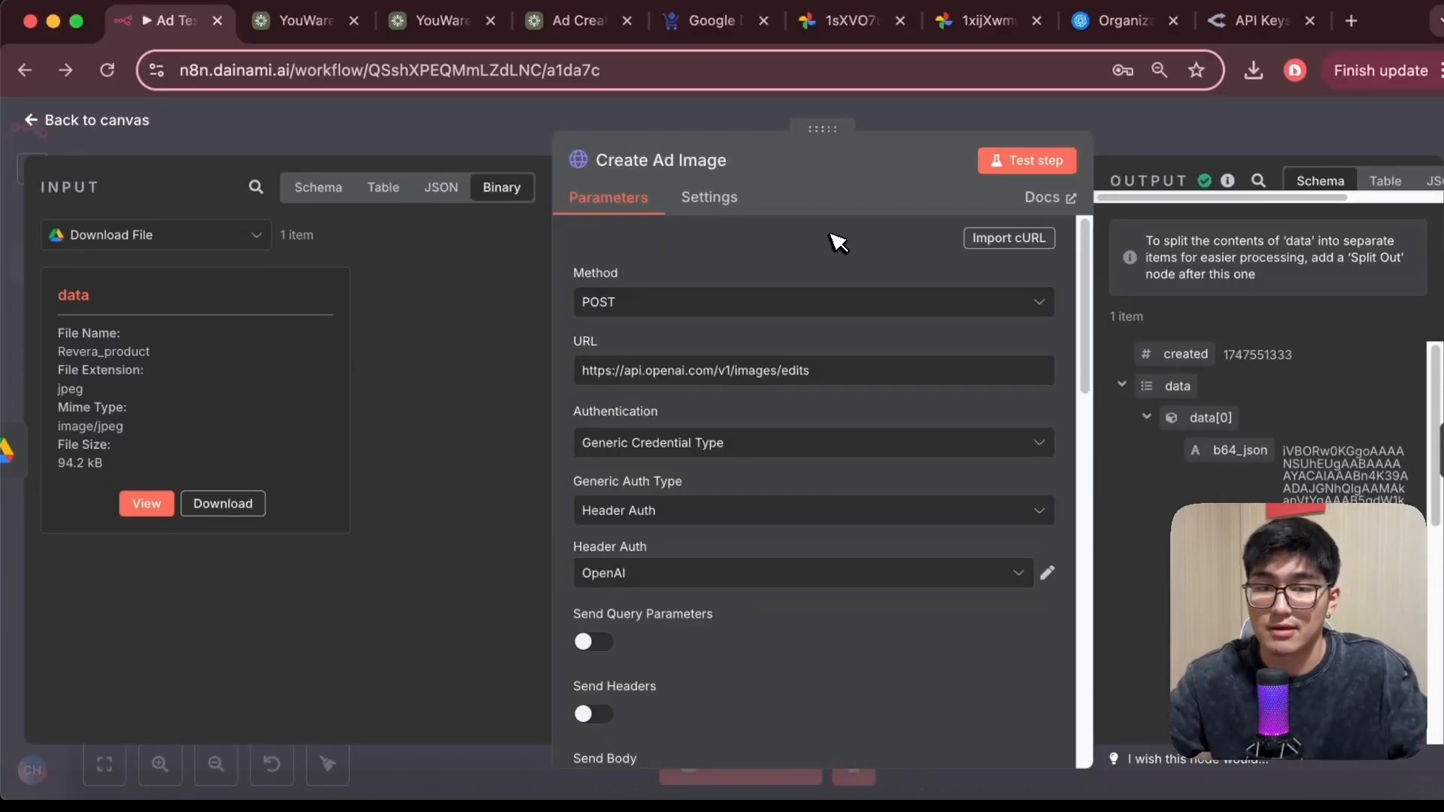
scroll(827, 436, down, 3)
scroll(752, 414, up, 3)
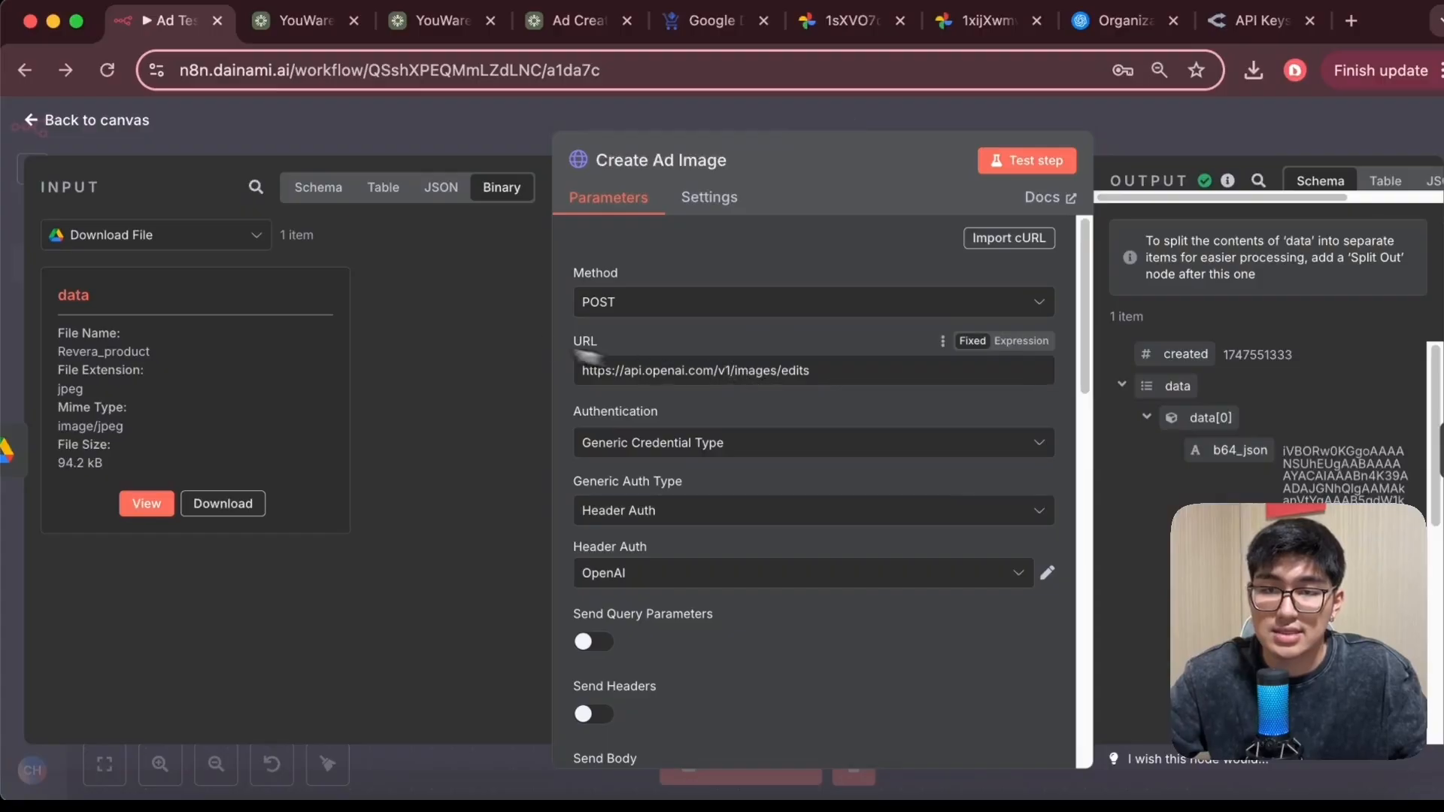
scroll(760, 418, down, 2)
scroll(827, 335, up, 2)
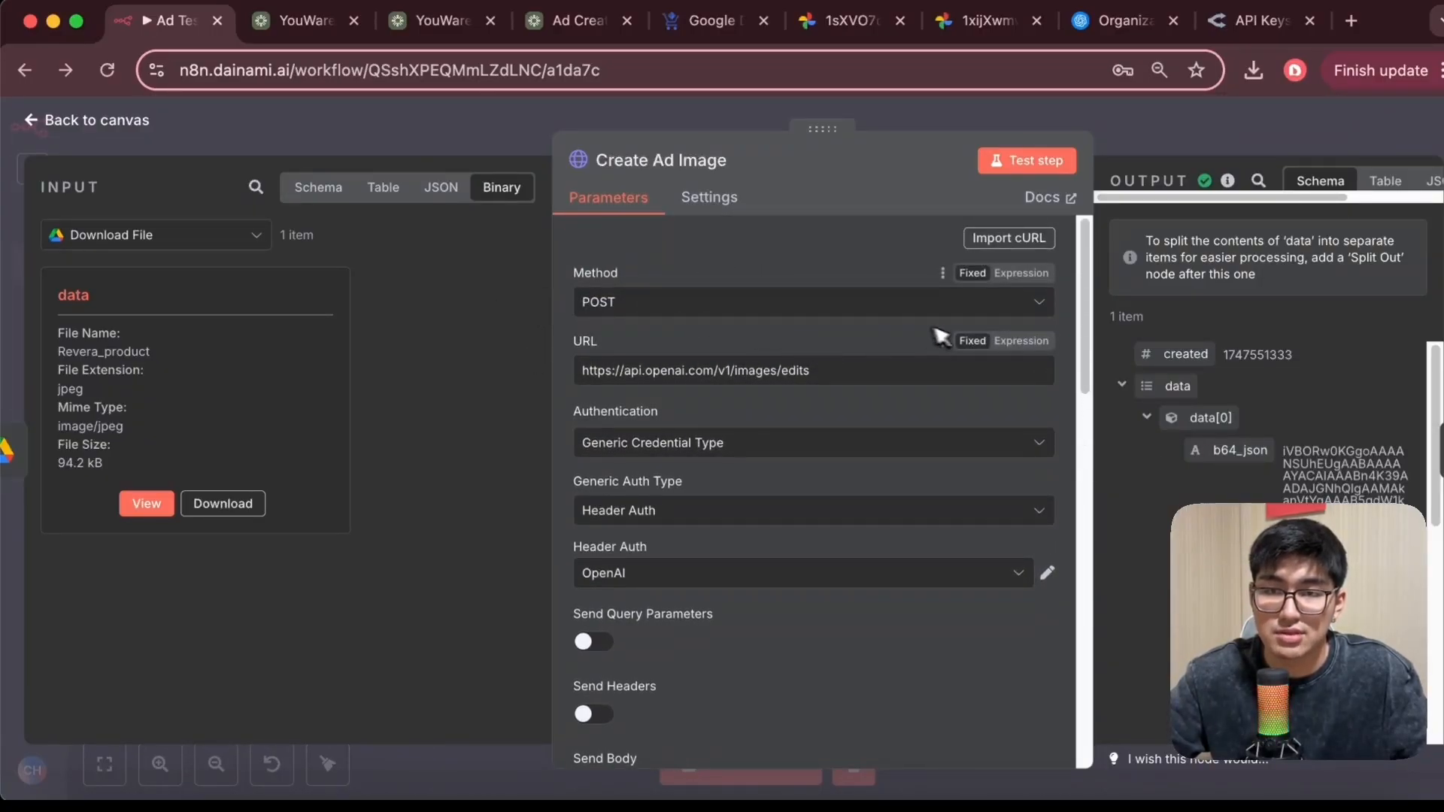
scroll(880, 376, down, 1)
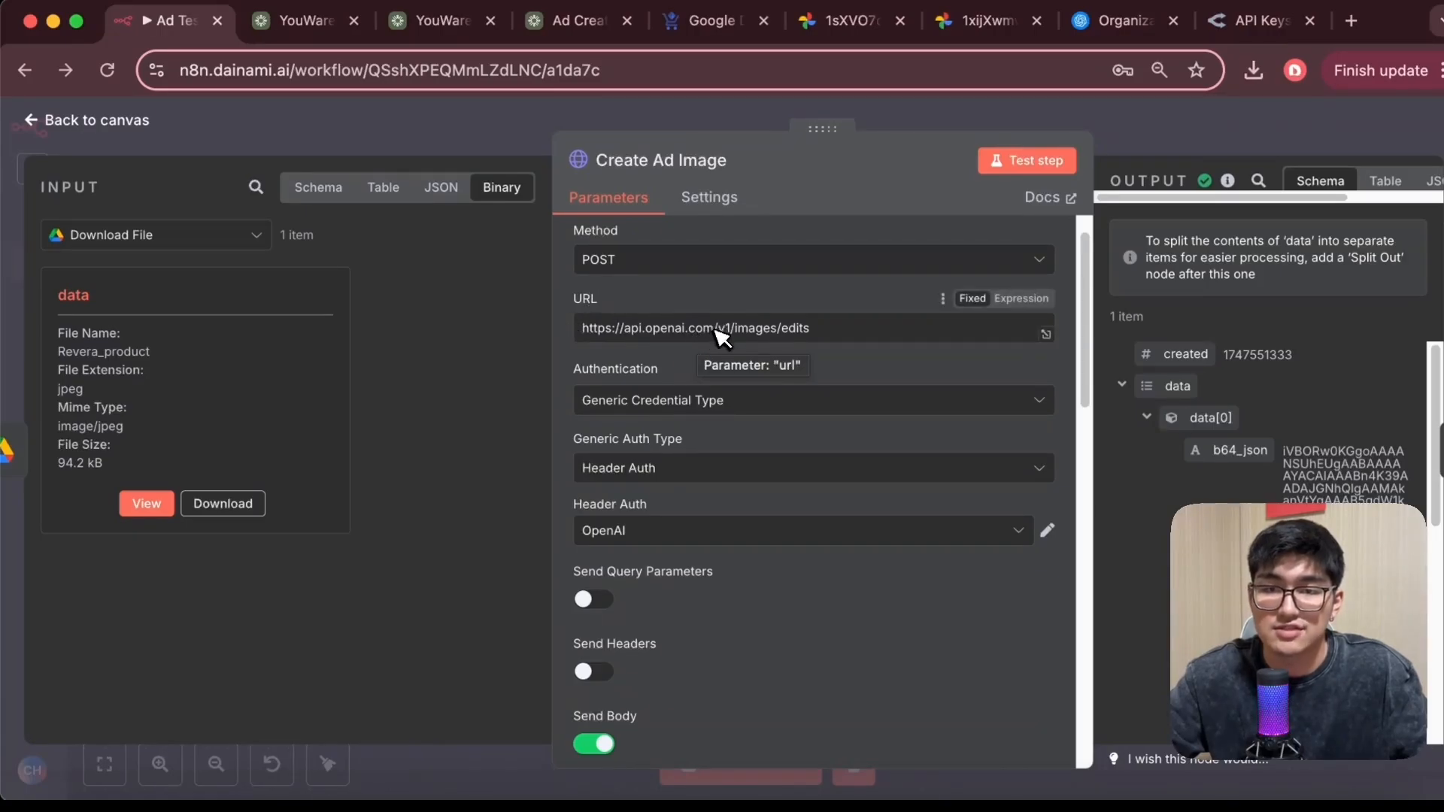
scroll(827, 324, down, 5)
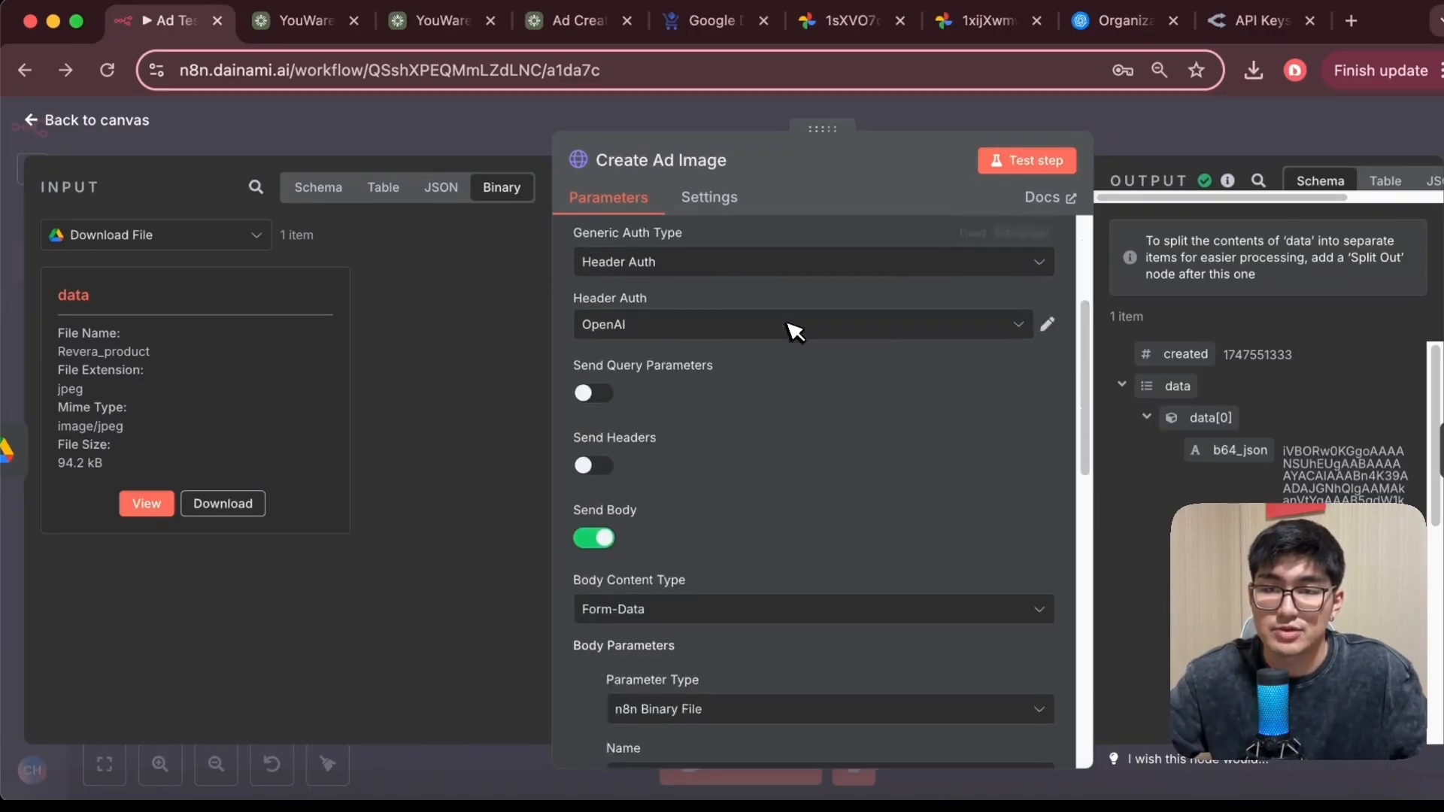
scroll(655, 323, up, 1)
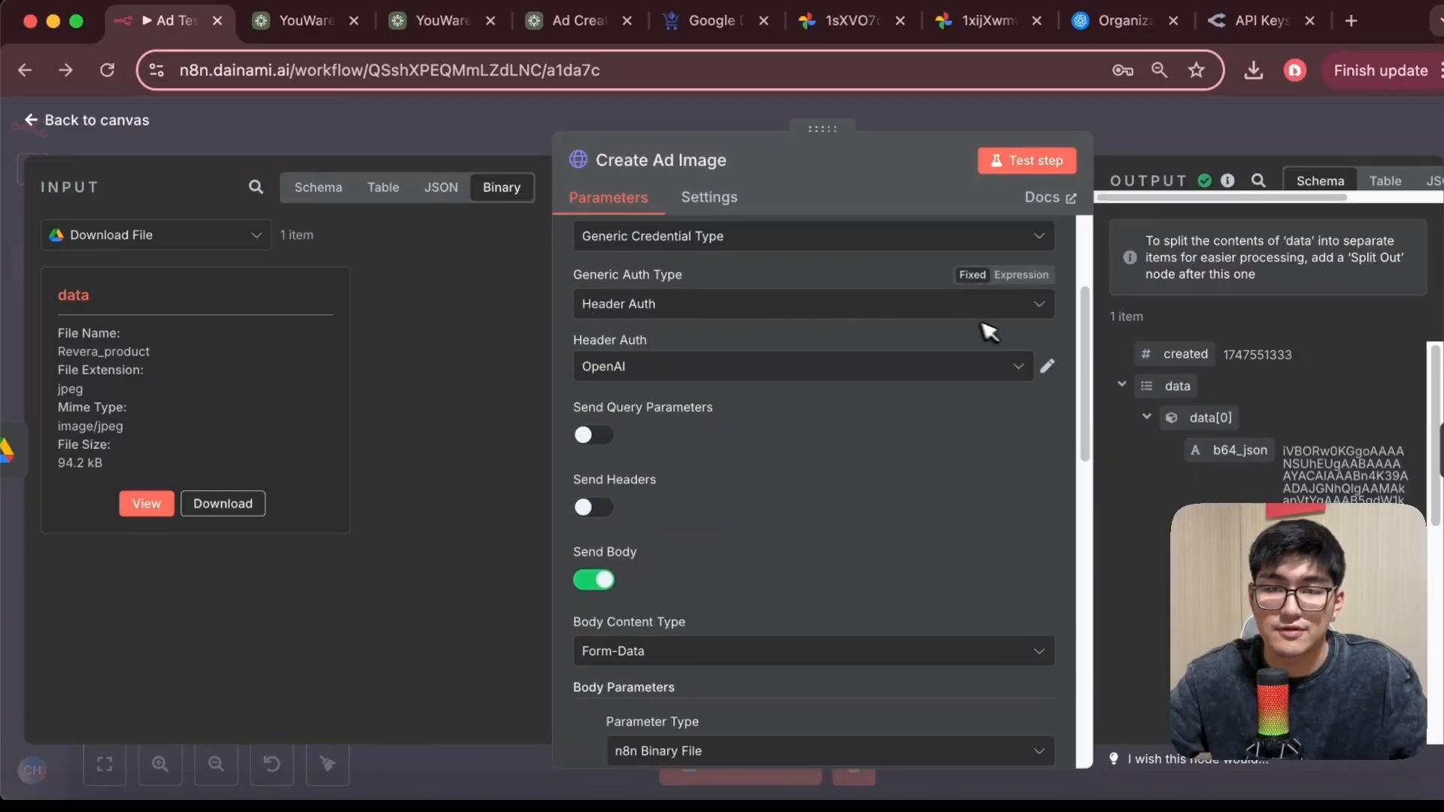
scroll(774, 568, down, 5)
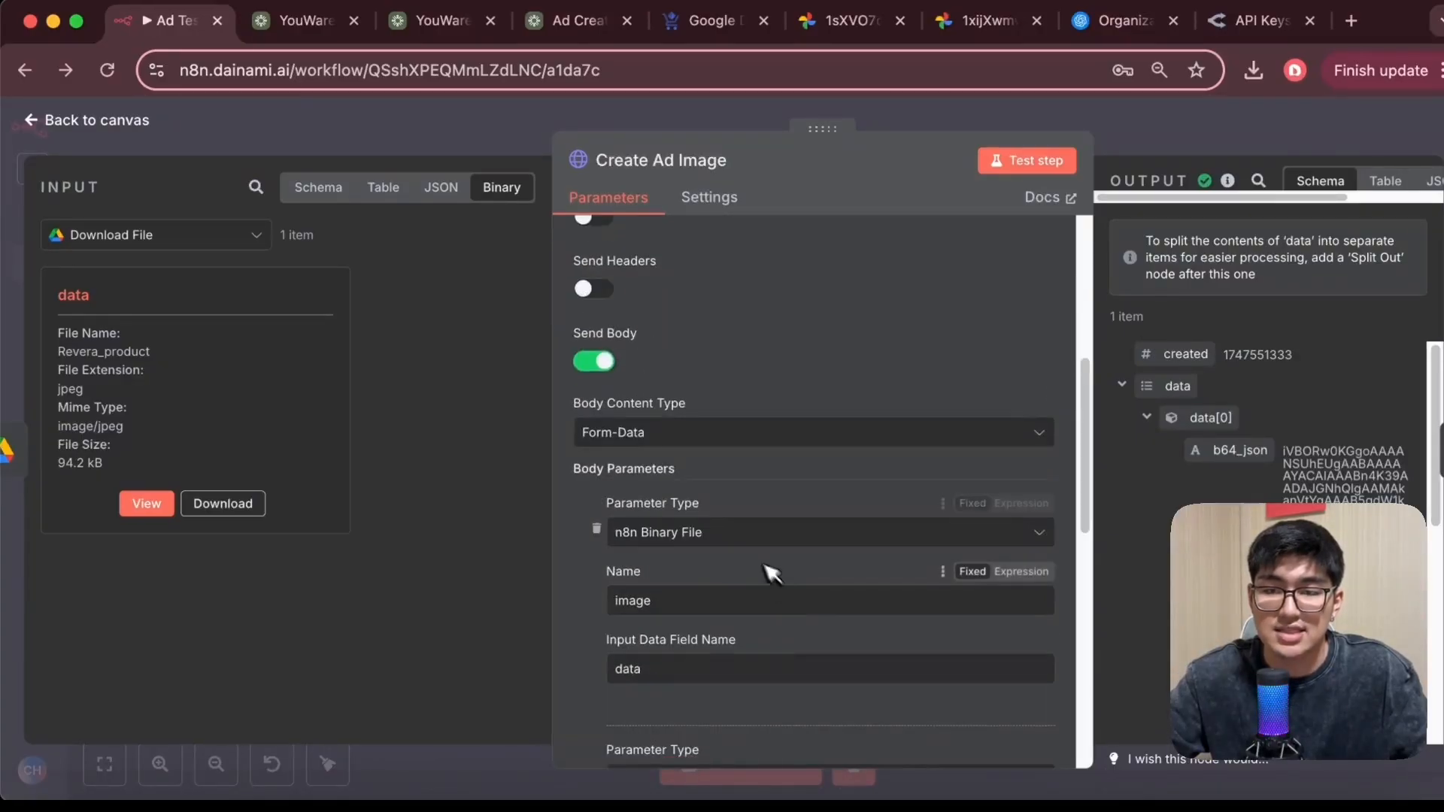
scroll(797, 564, up, 10)
scroll(817, 538, down, 1)
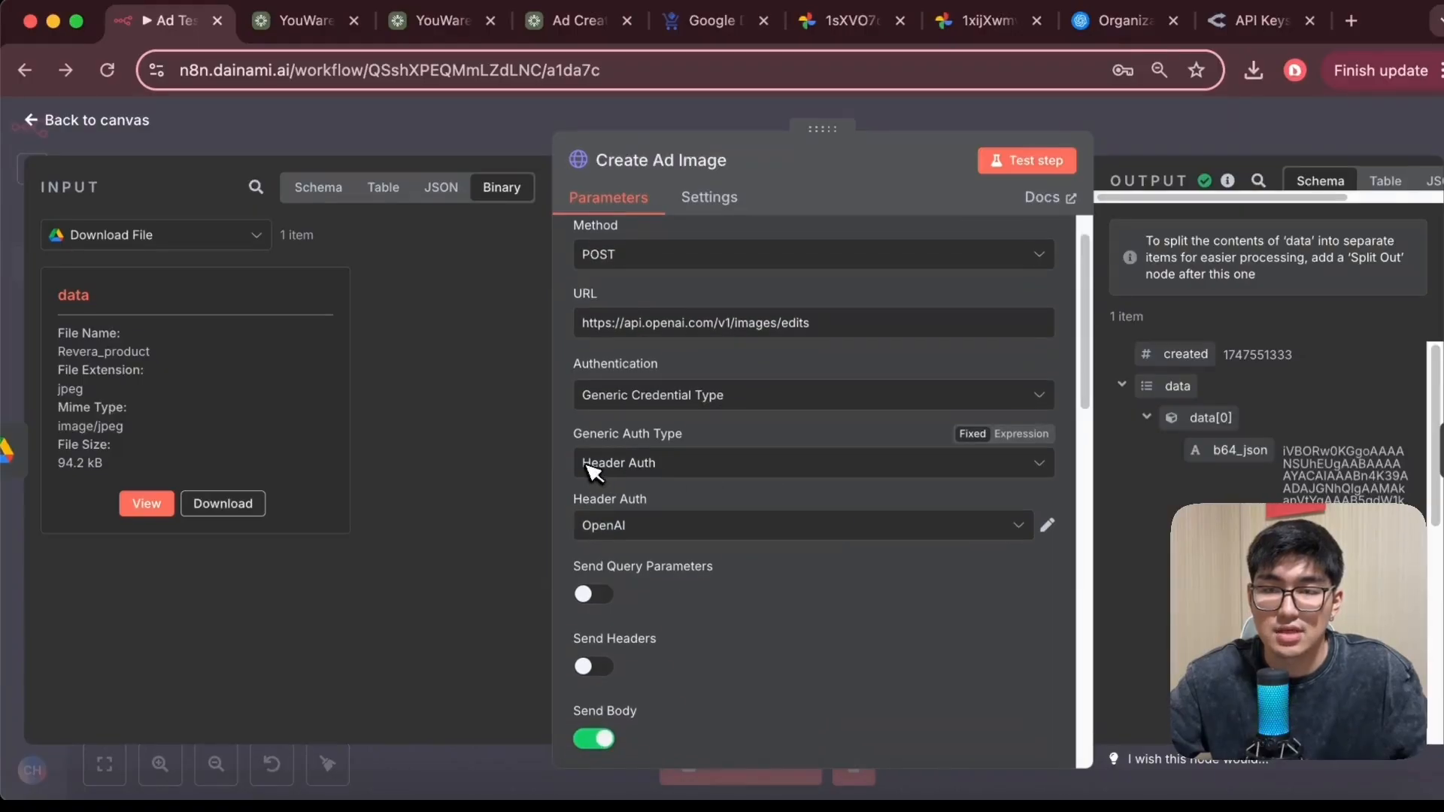
Start a new Header Auth credential named Authorization with value Bearer as an expression, then close it unsaved
click(830, 520)
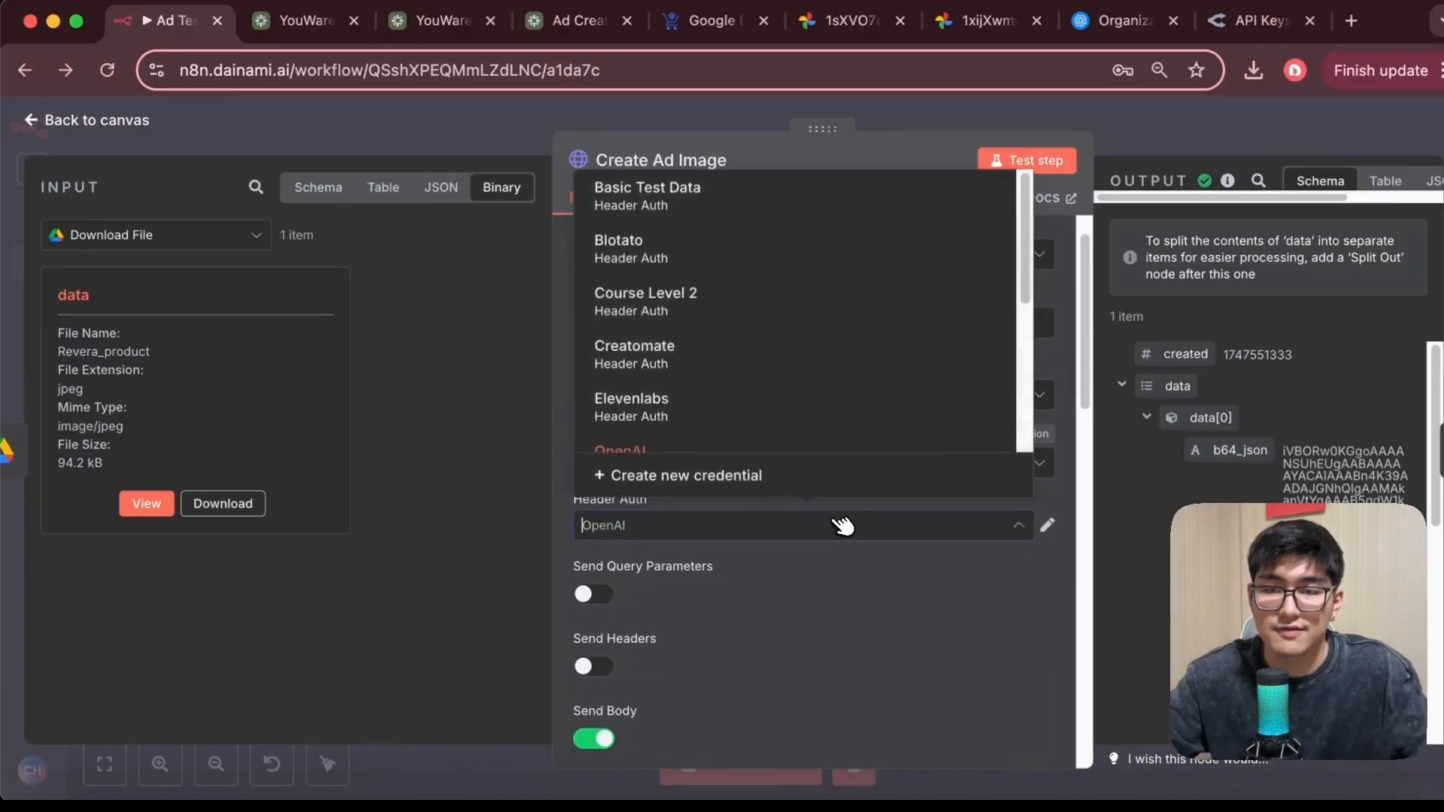
click(716, 476)
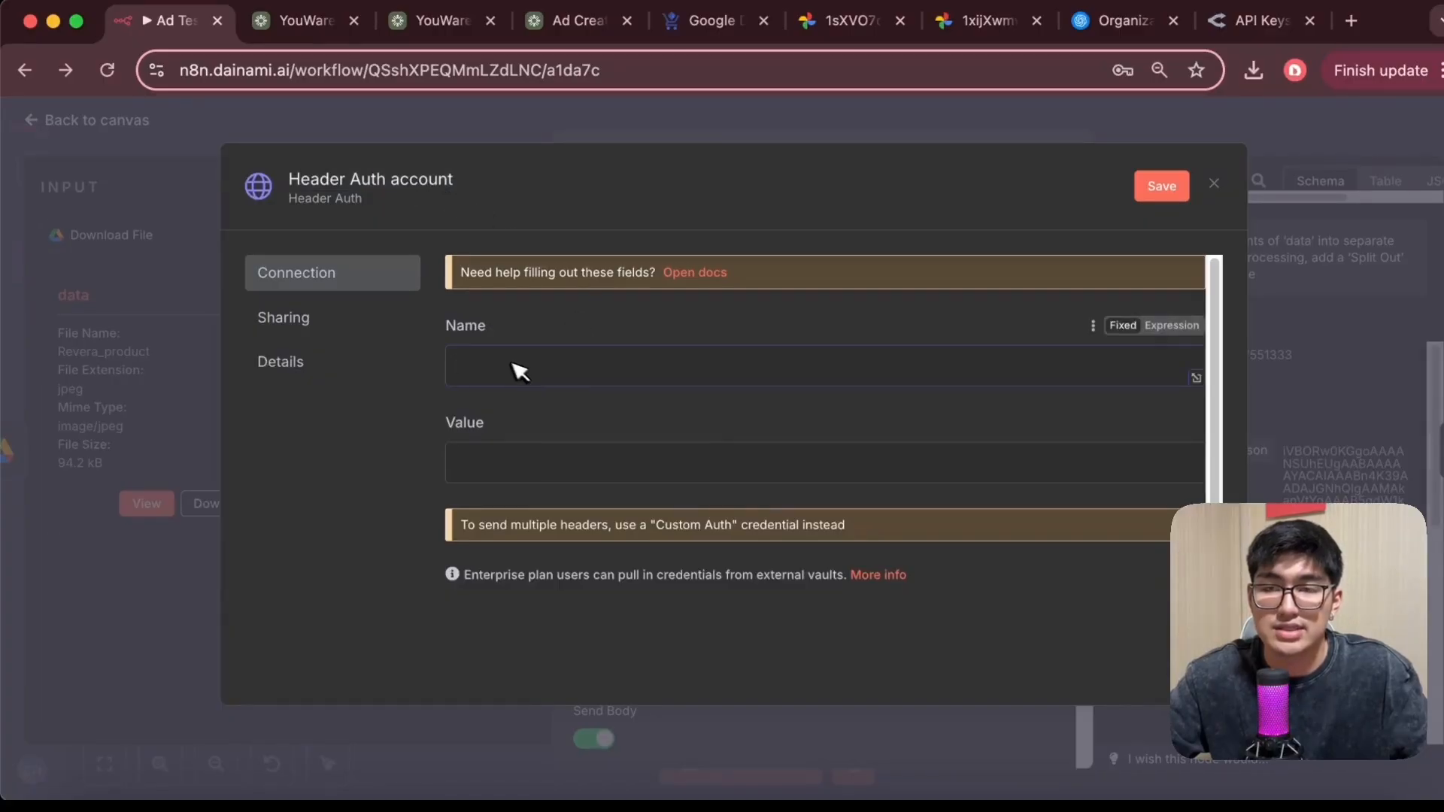
click(566, 381)
text(Authr)
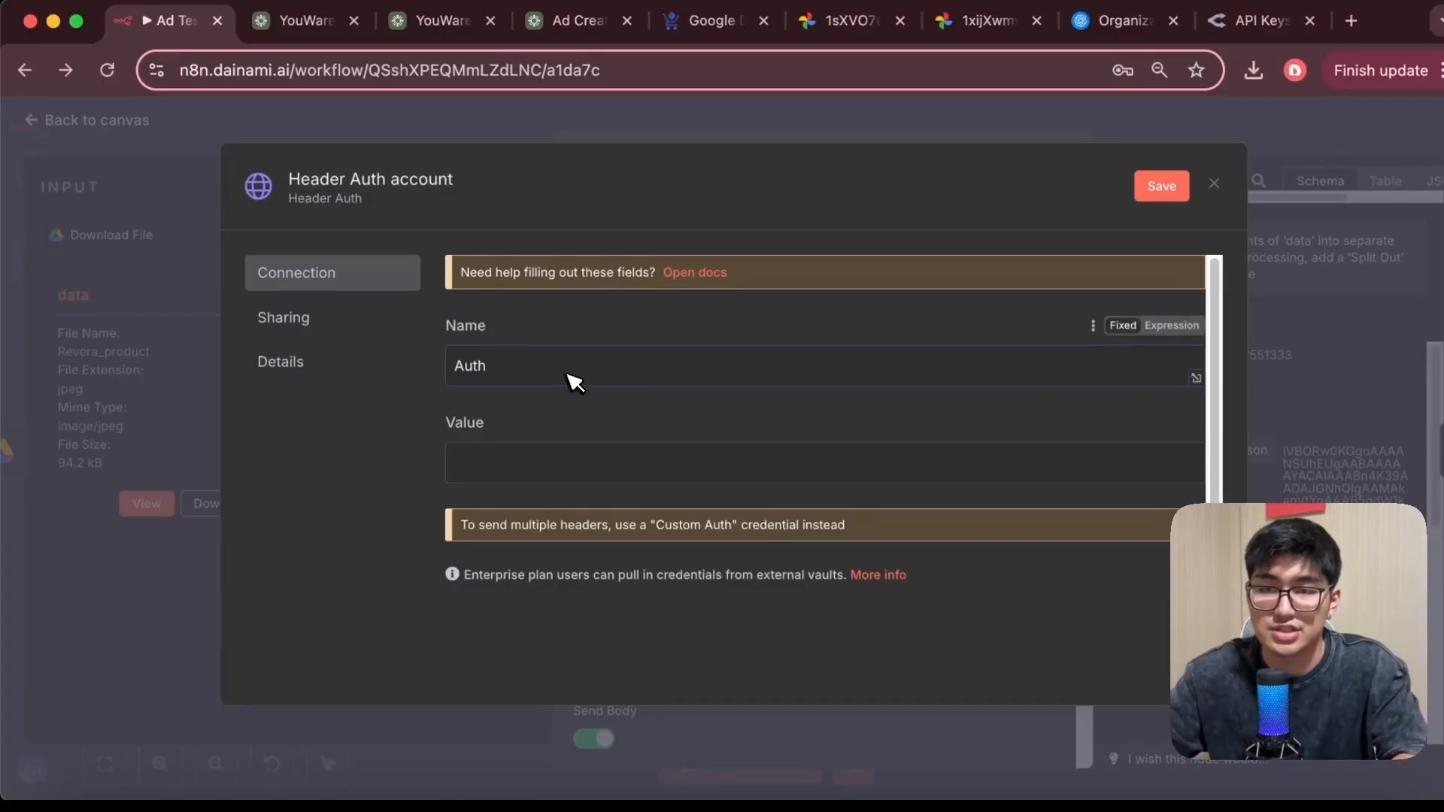
click(597, 464)
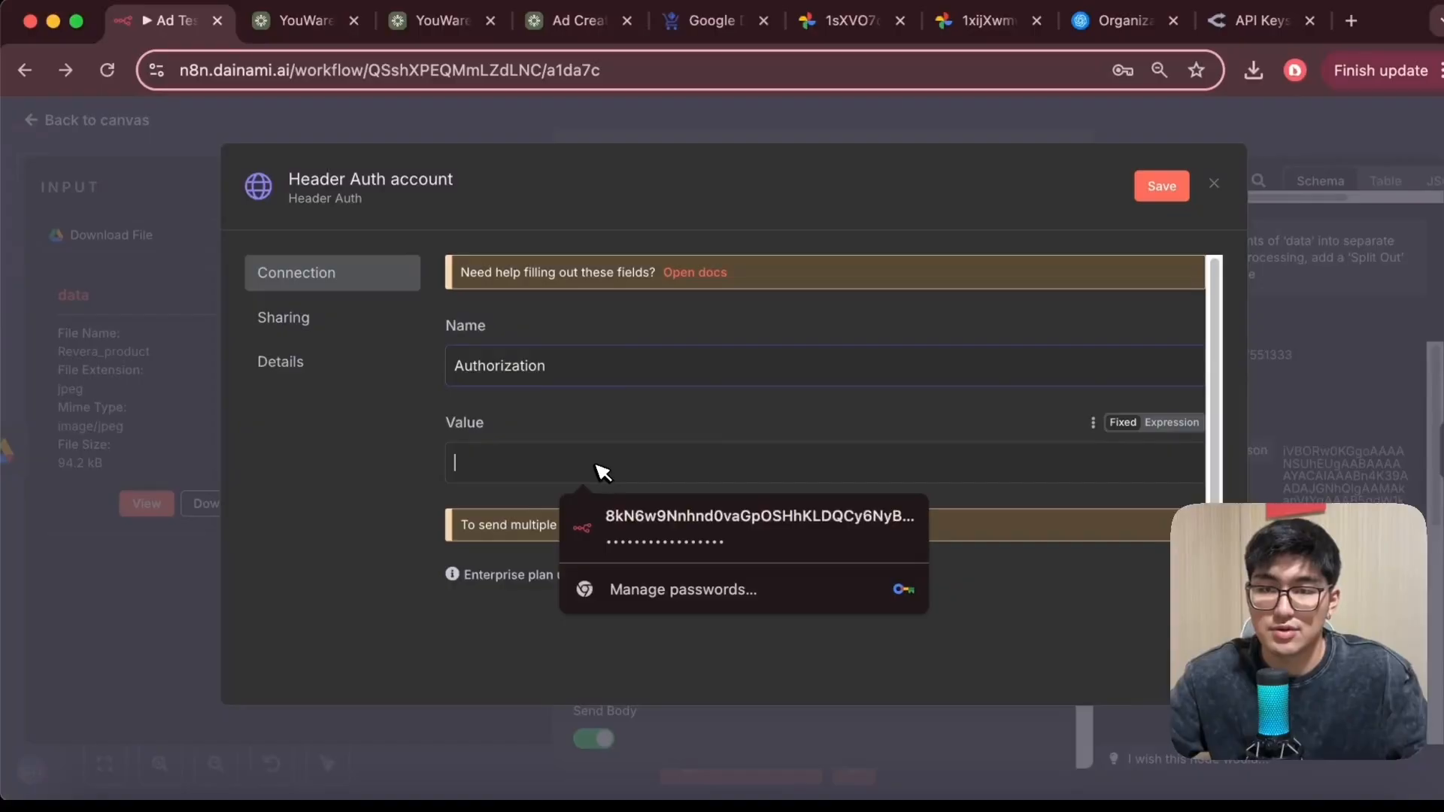
text(Bearer)
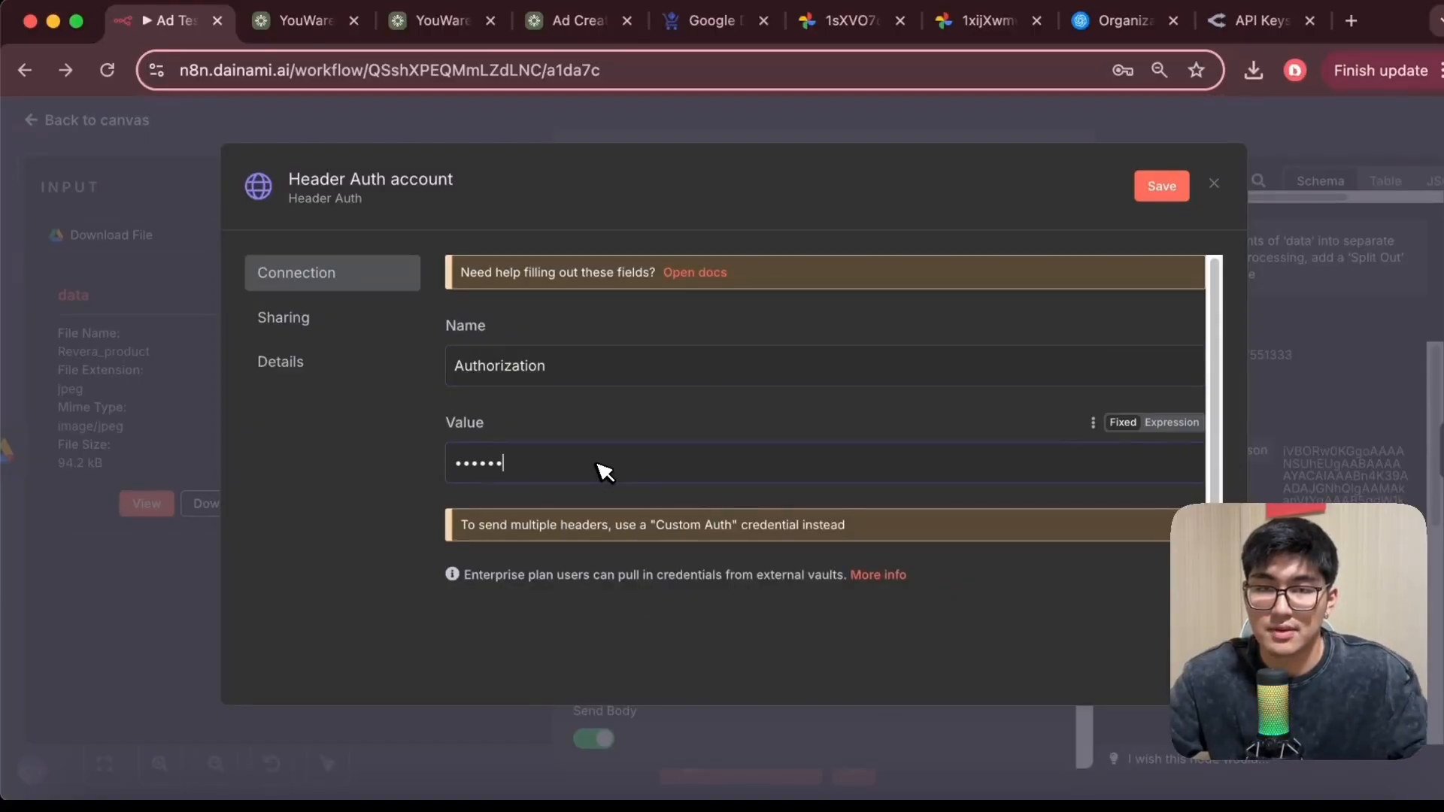
click(1170, 422)
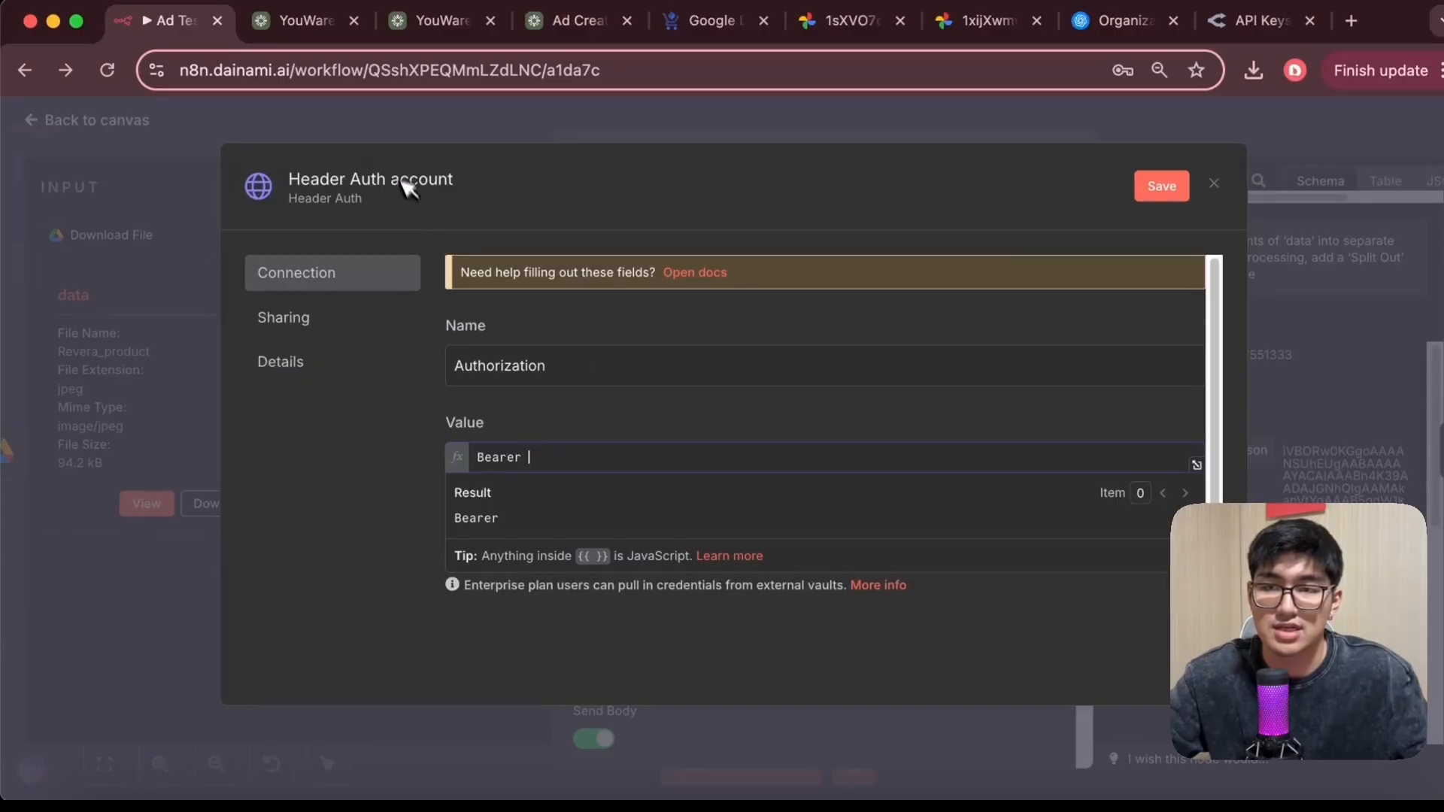
click(1215, 184)
click(802, 504)
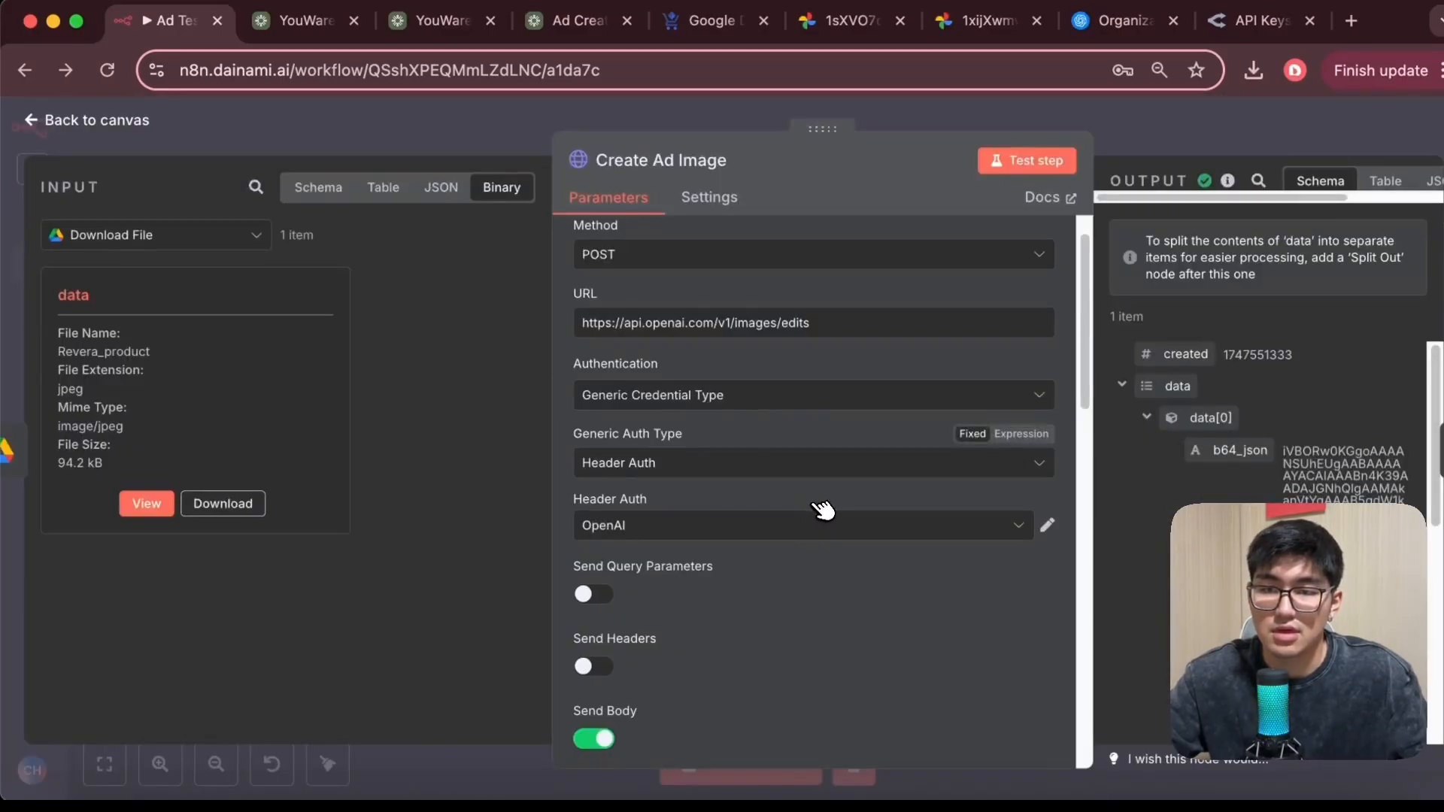
Review the body parameters image, prompt and model, viewing the input product image and the agent's prompt output
scroll(822, 506, down, 10)
scroll(657, 307, up, 2)
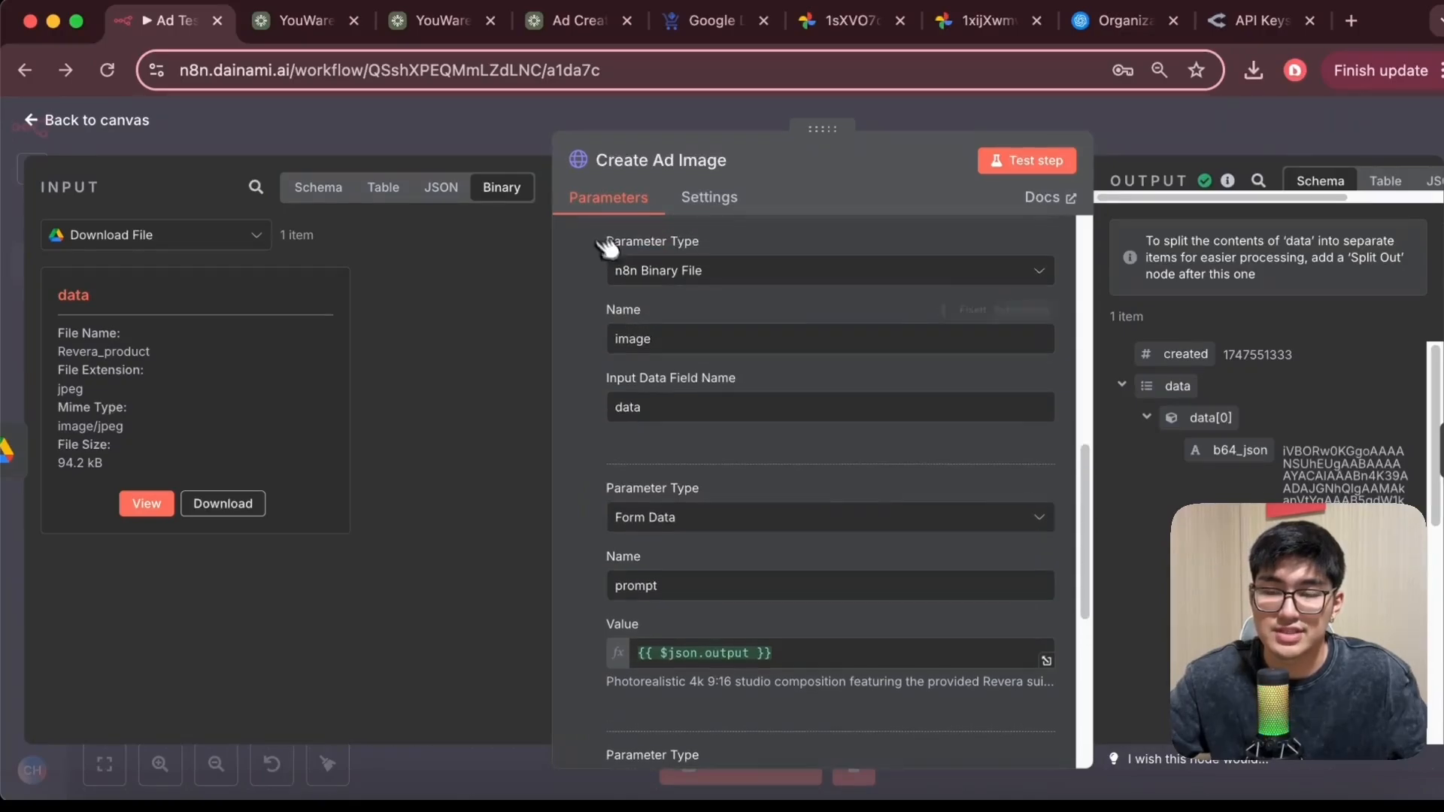
scroll(696, 350, up, 3)
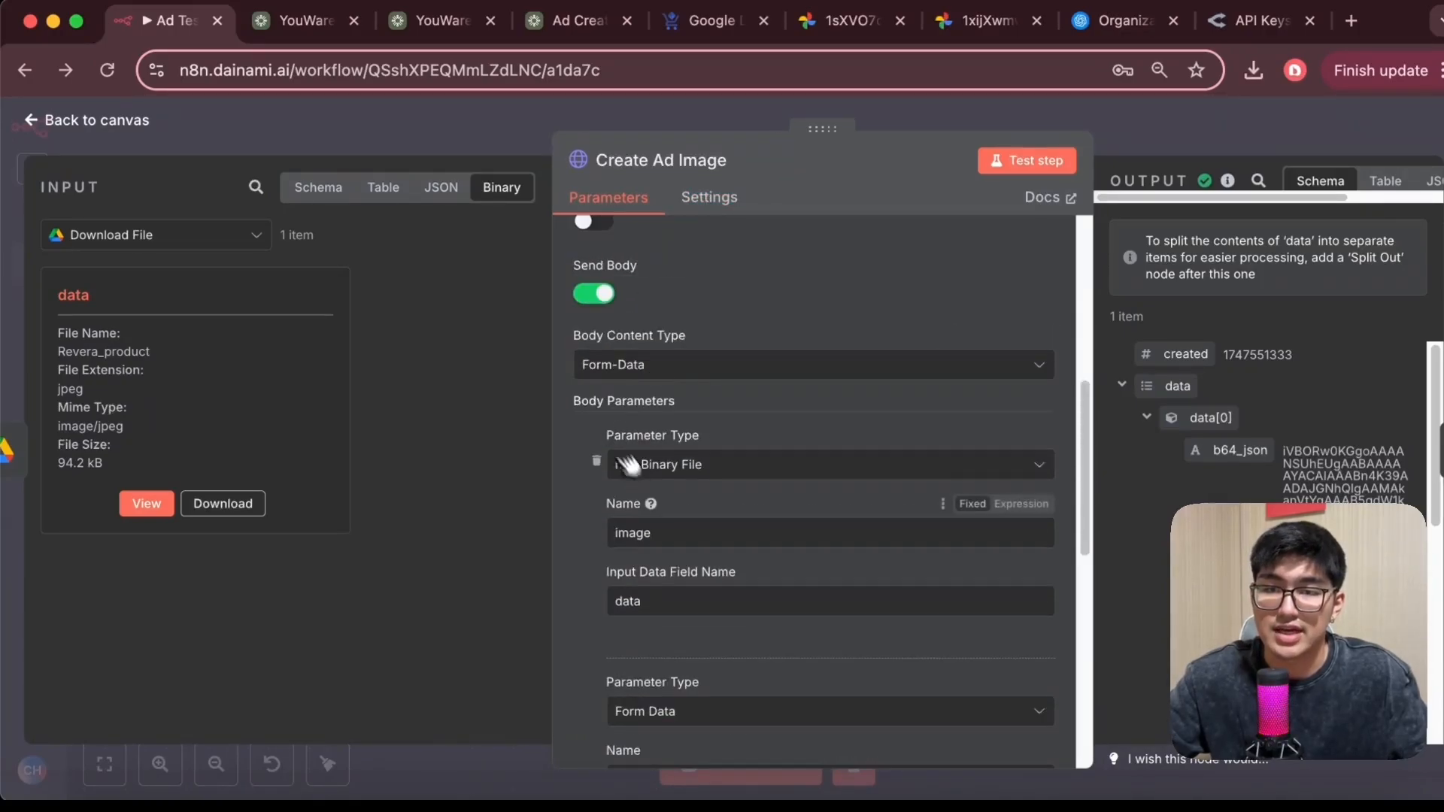
scroll(687, 461, down, 1)
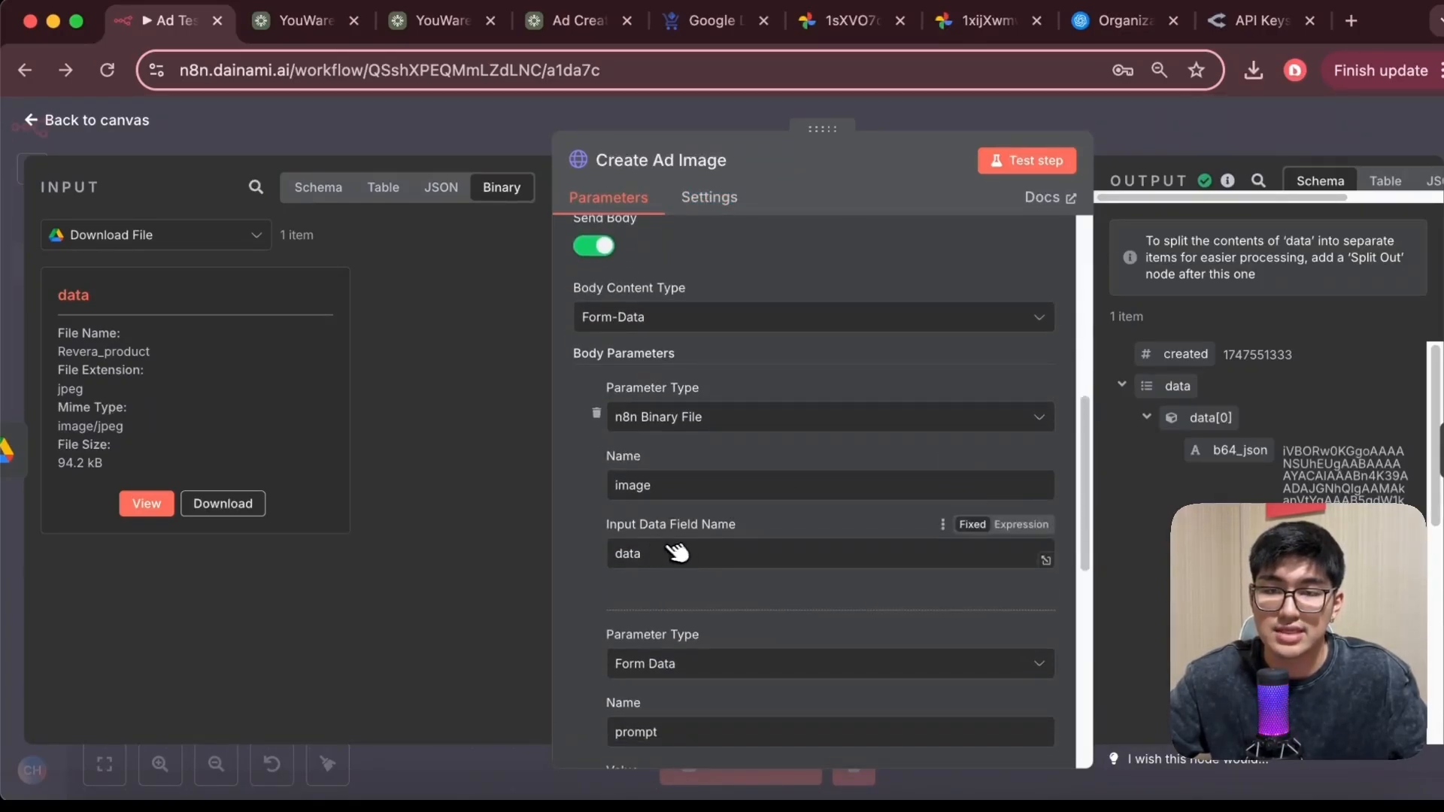
scroll(677, 553, down, 1)
click(146, 504)
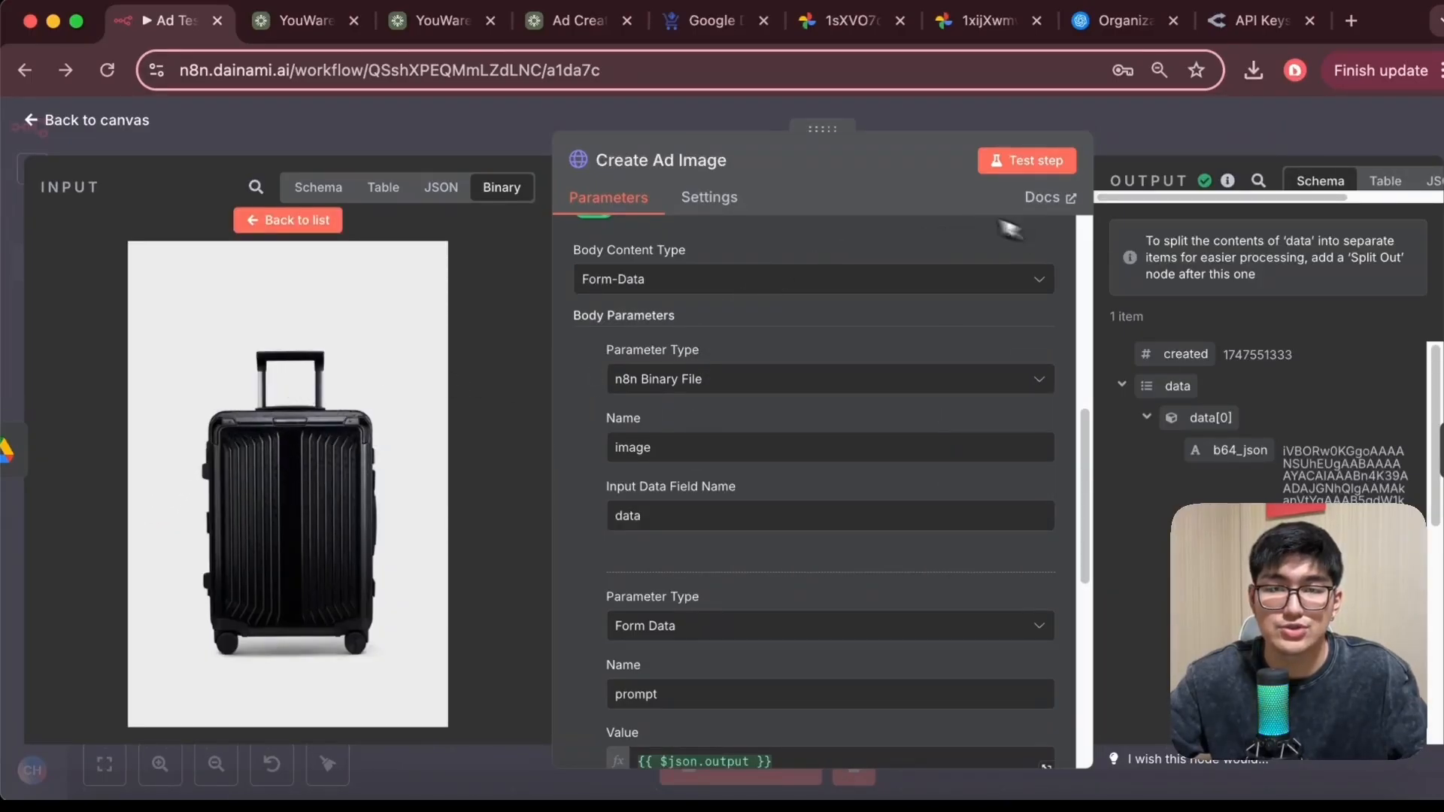
scroll(850, 466, down, 8)
scroll(687, 477, up, 1)
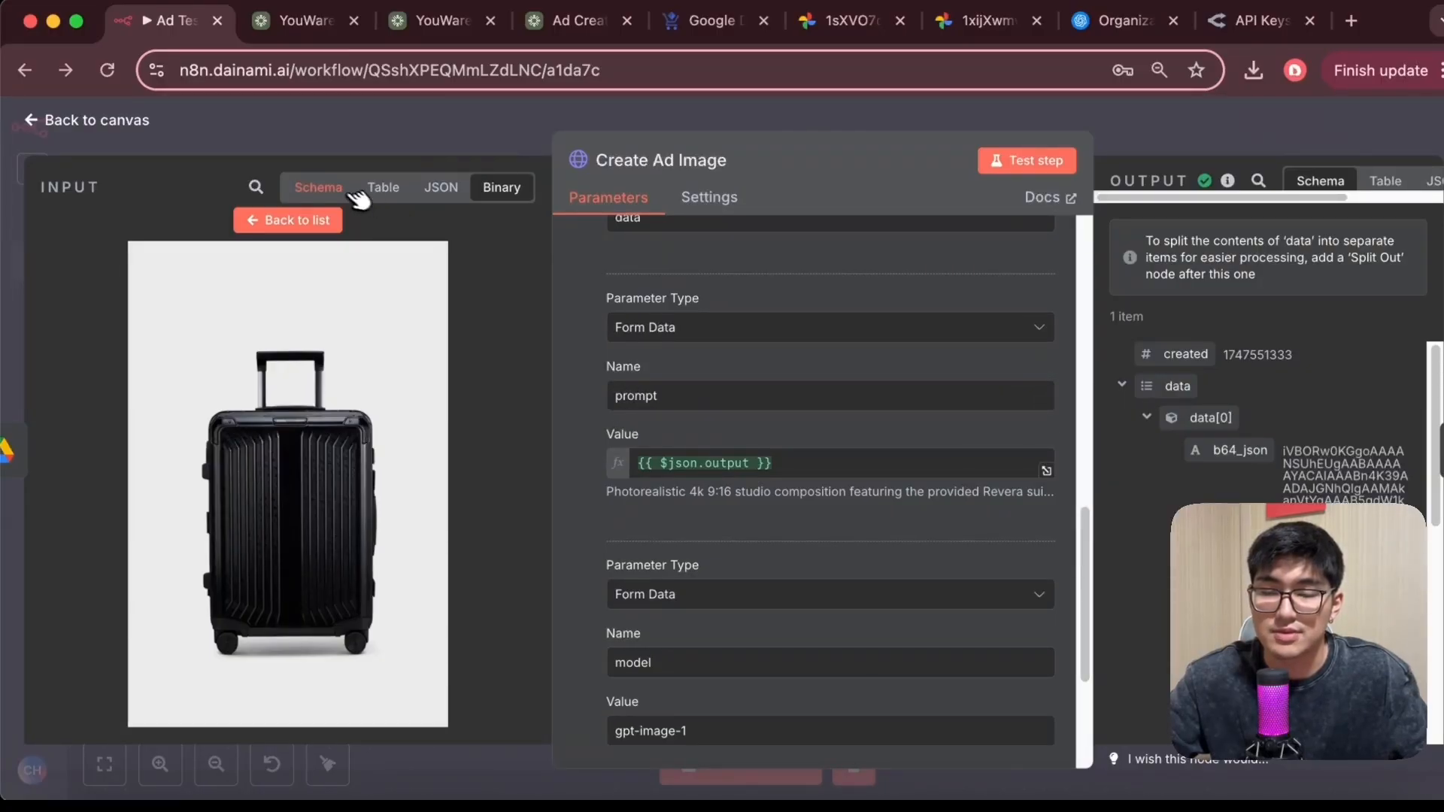
click(339, 193)
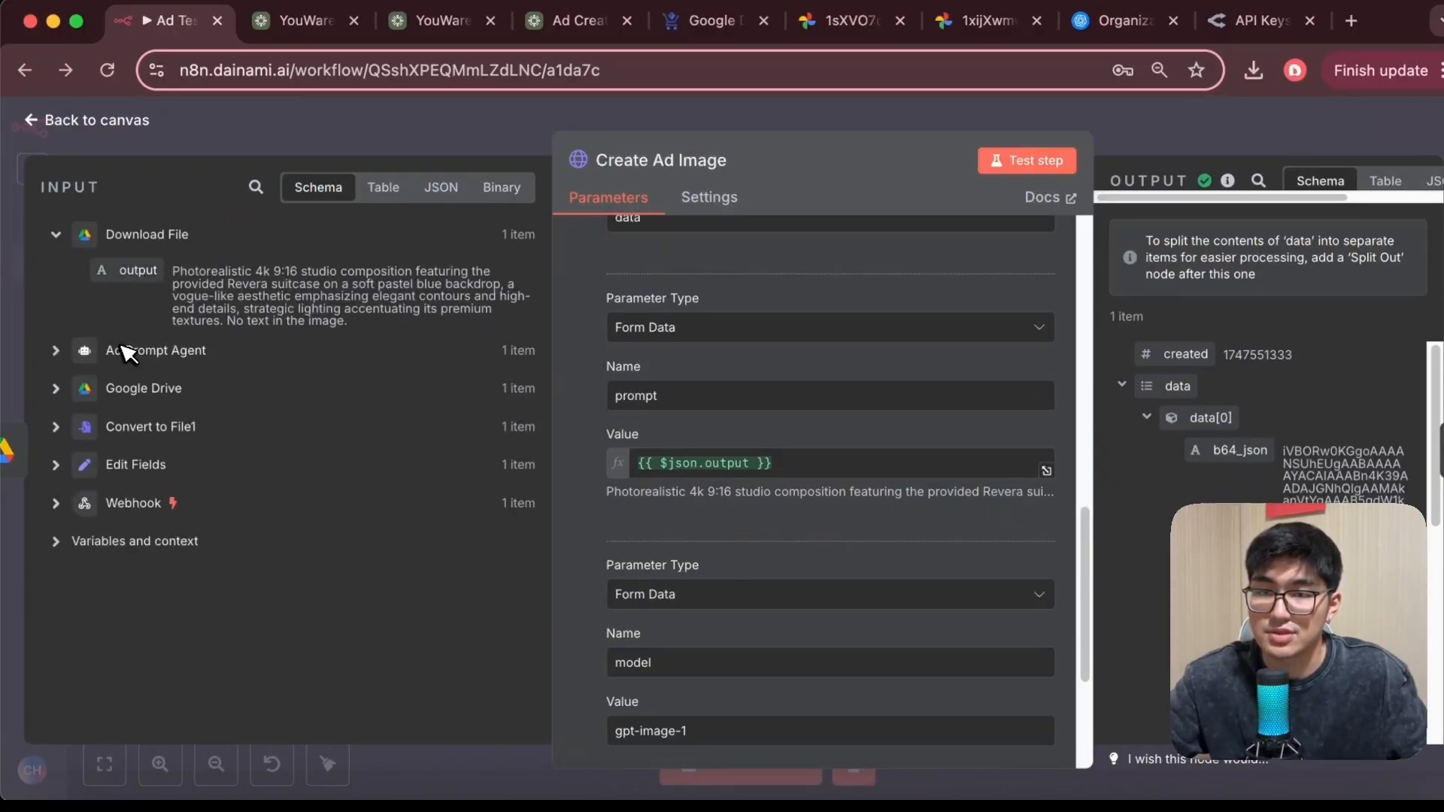
drag(277, 286, 350, 297)
click(337, 289)
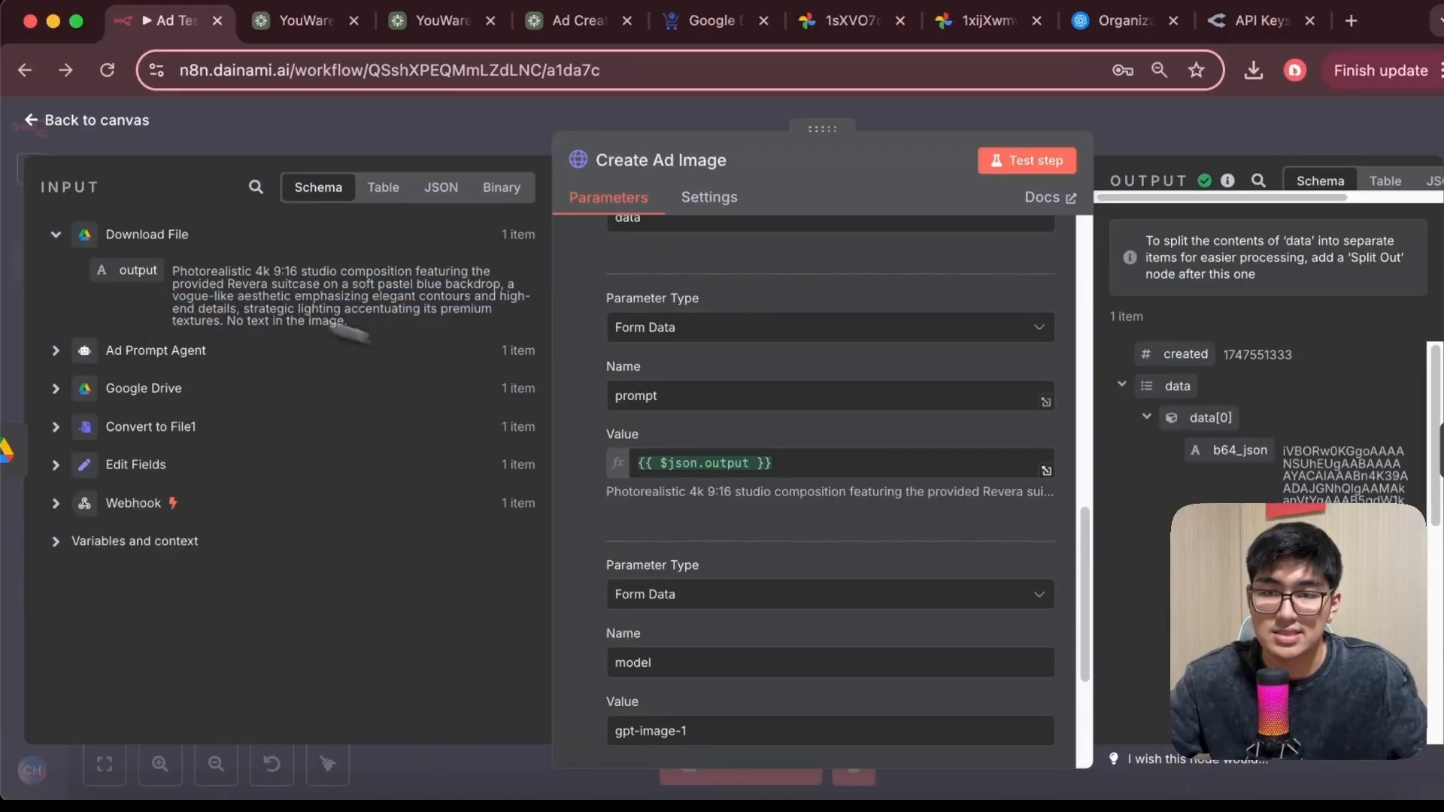
scroll(699, 460, down, 2)
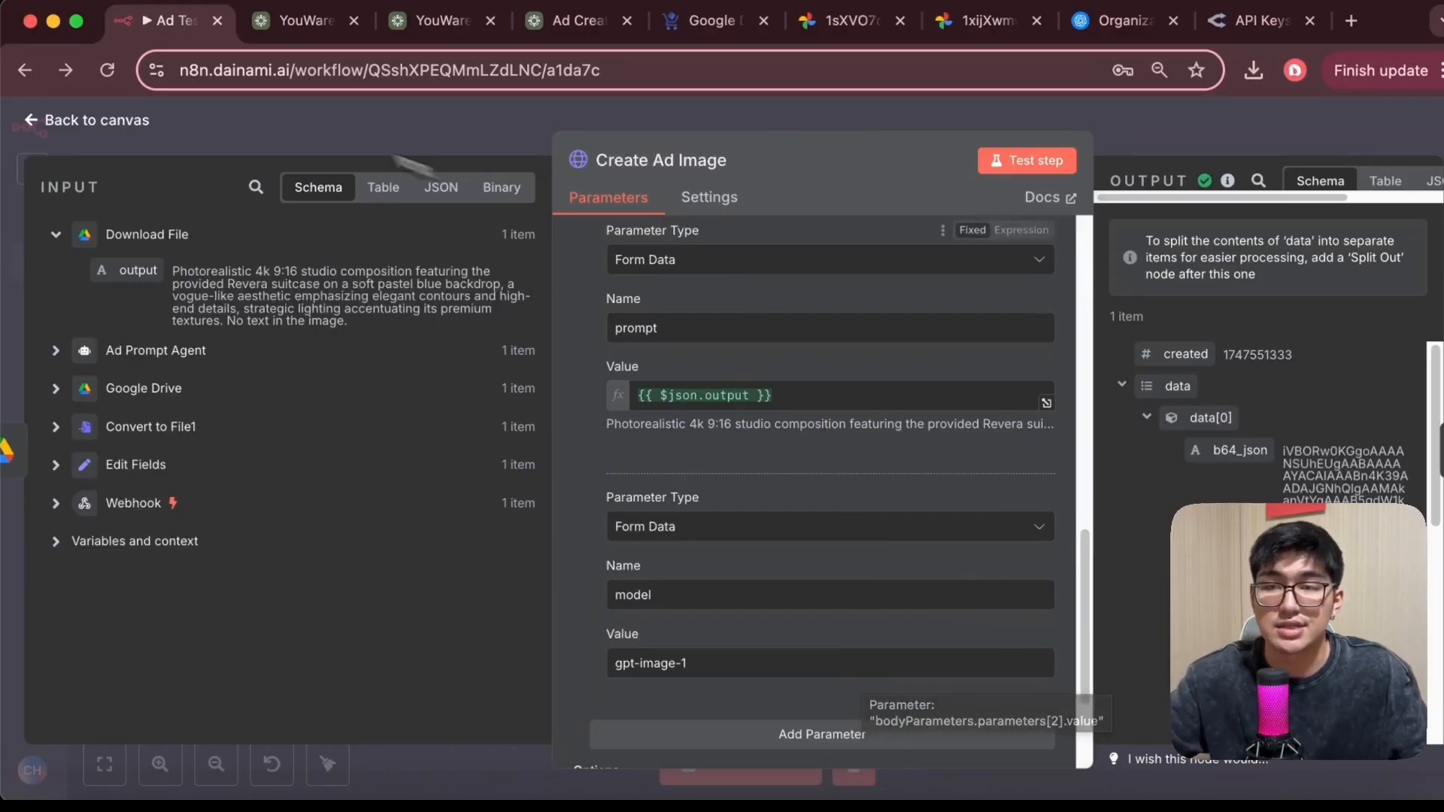
Open the Convert to File node and view the generated ad image in its output
click(34, 123)
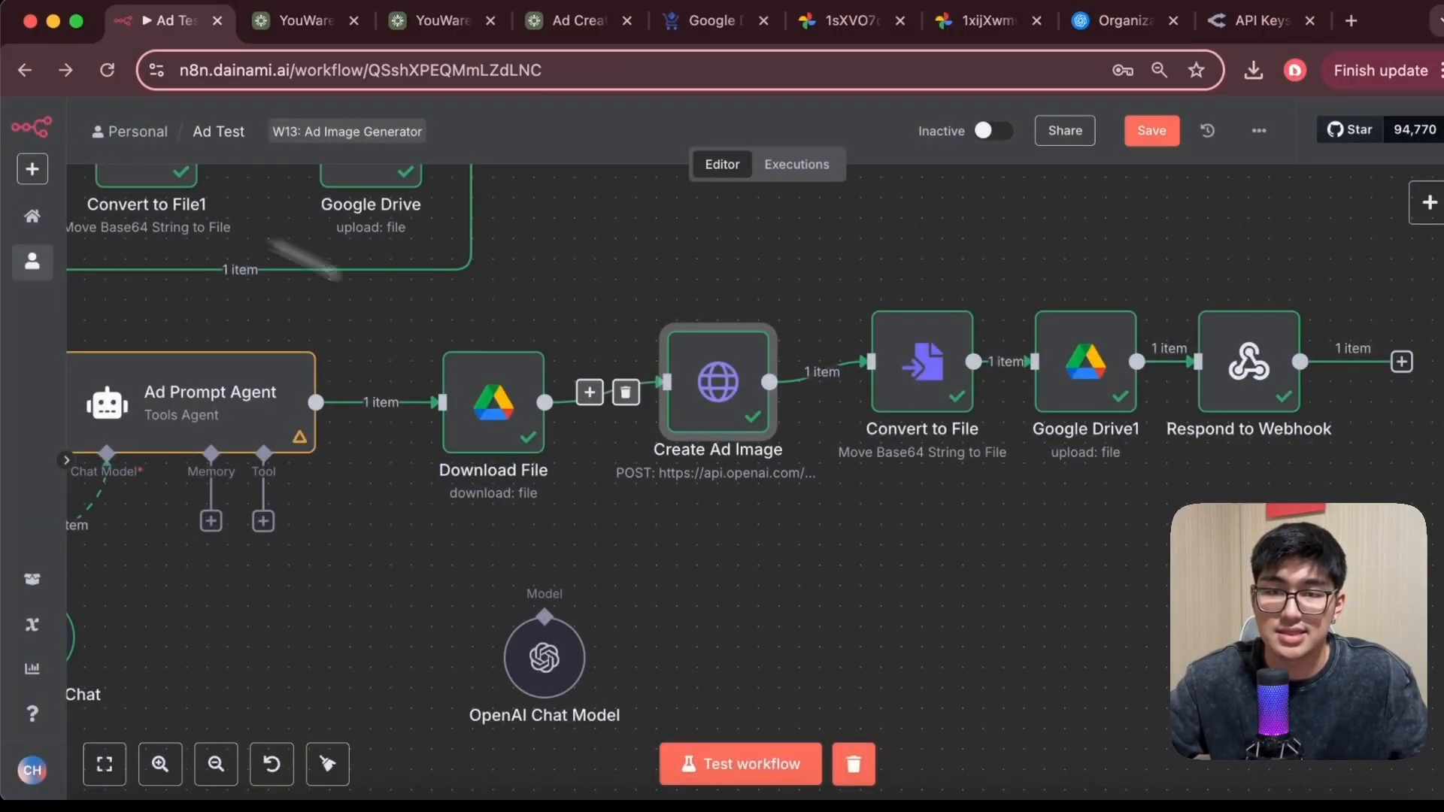
scroll(870, 564, right, 2)
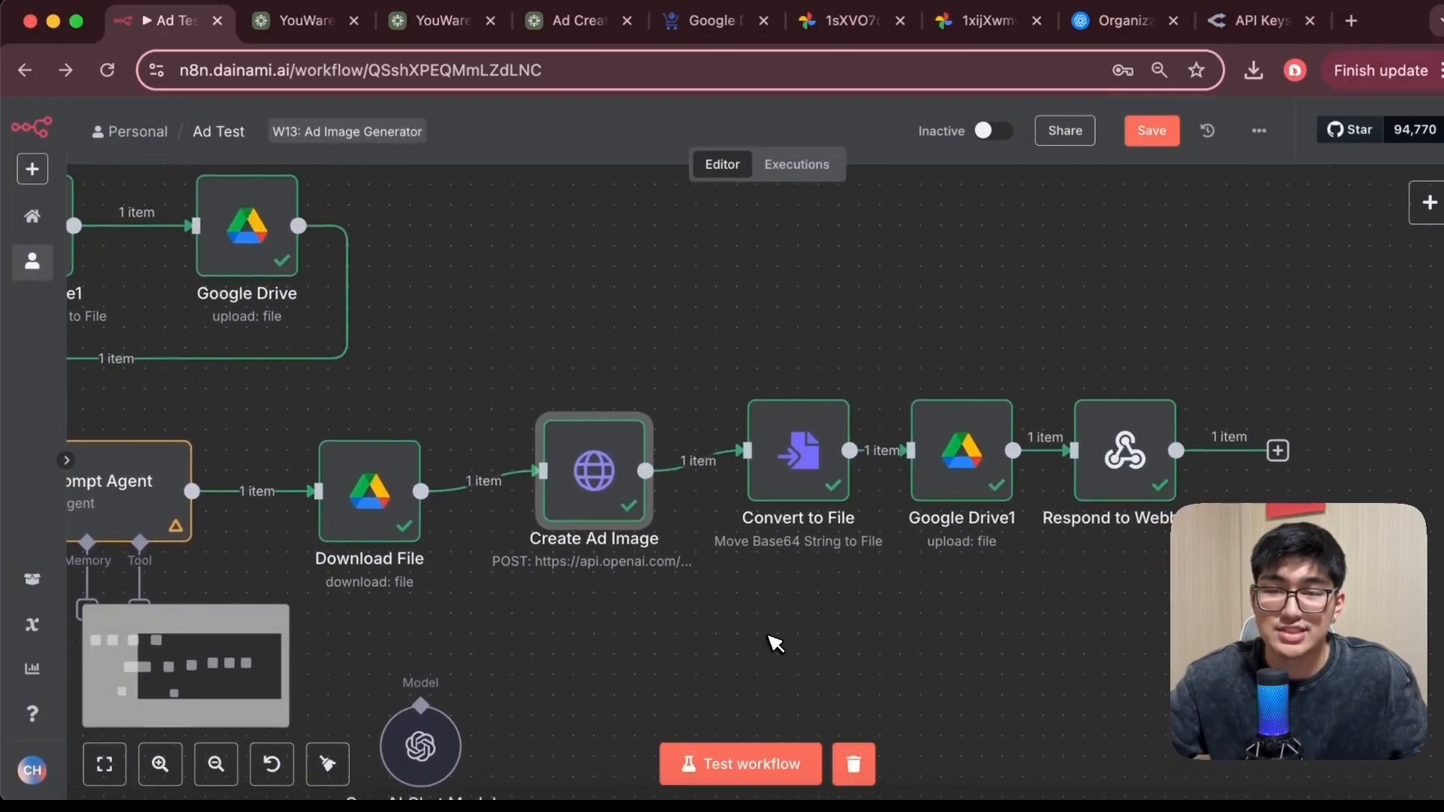
double_click(792, 475)
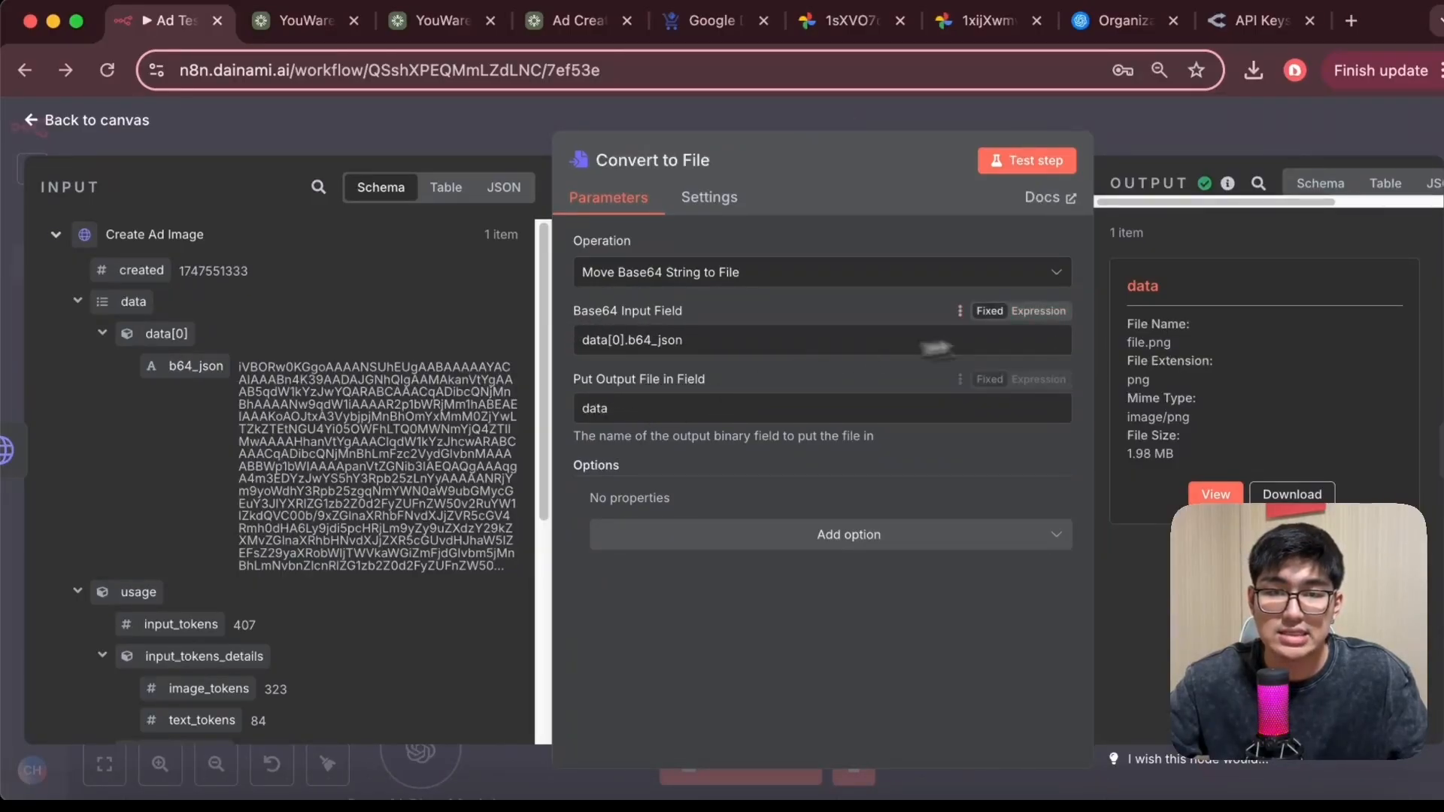
click(1233, 494)
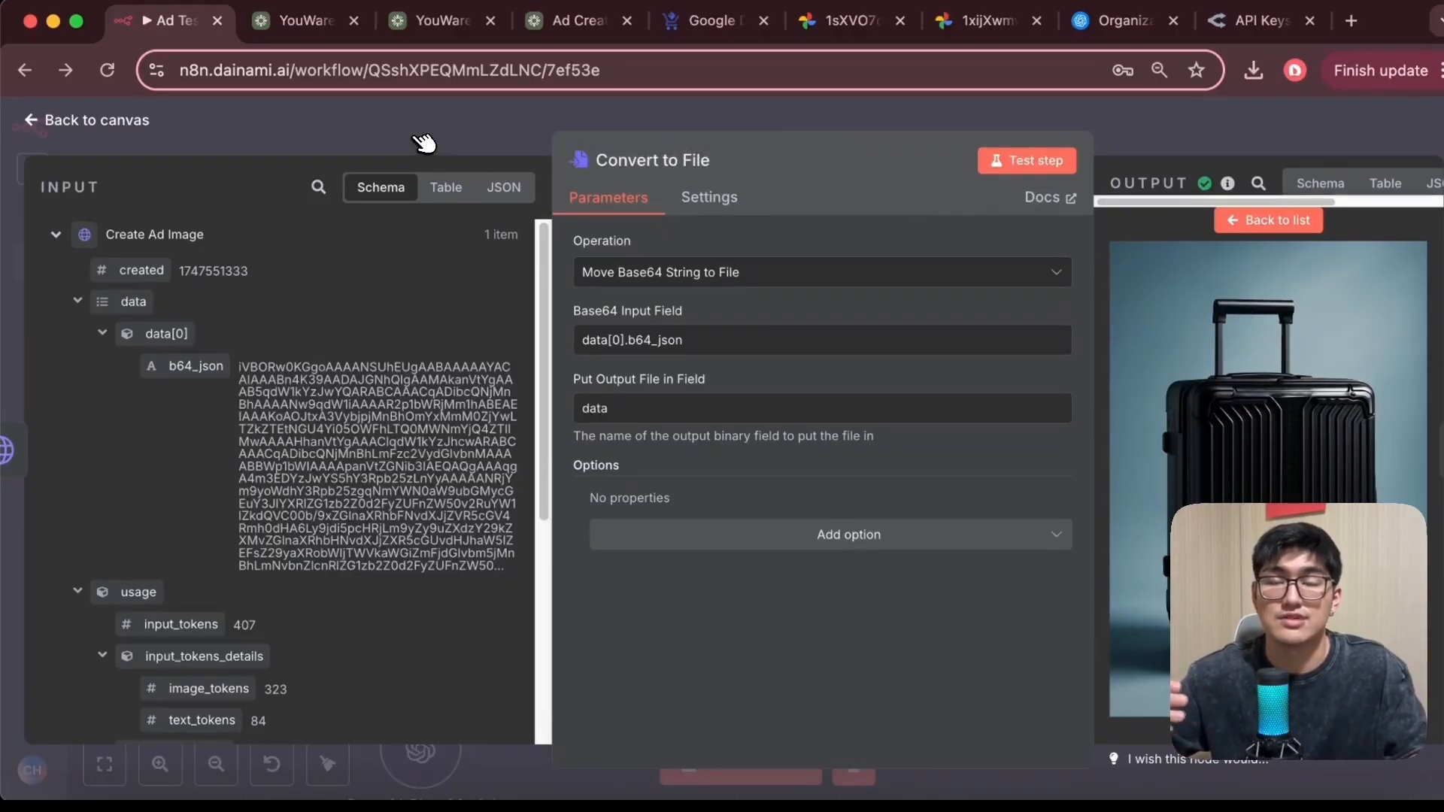
Open the Google Drive1 upload node and examine its file name, parent folder and the webhook input fields
click(56, 128)
scroll(888, 651, right, 4)
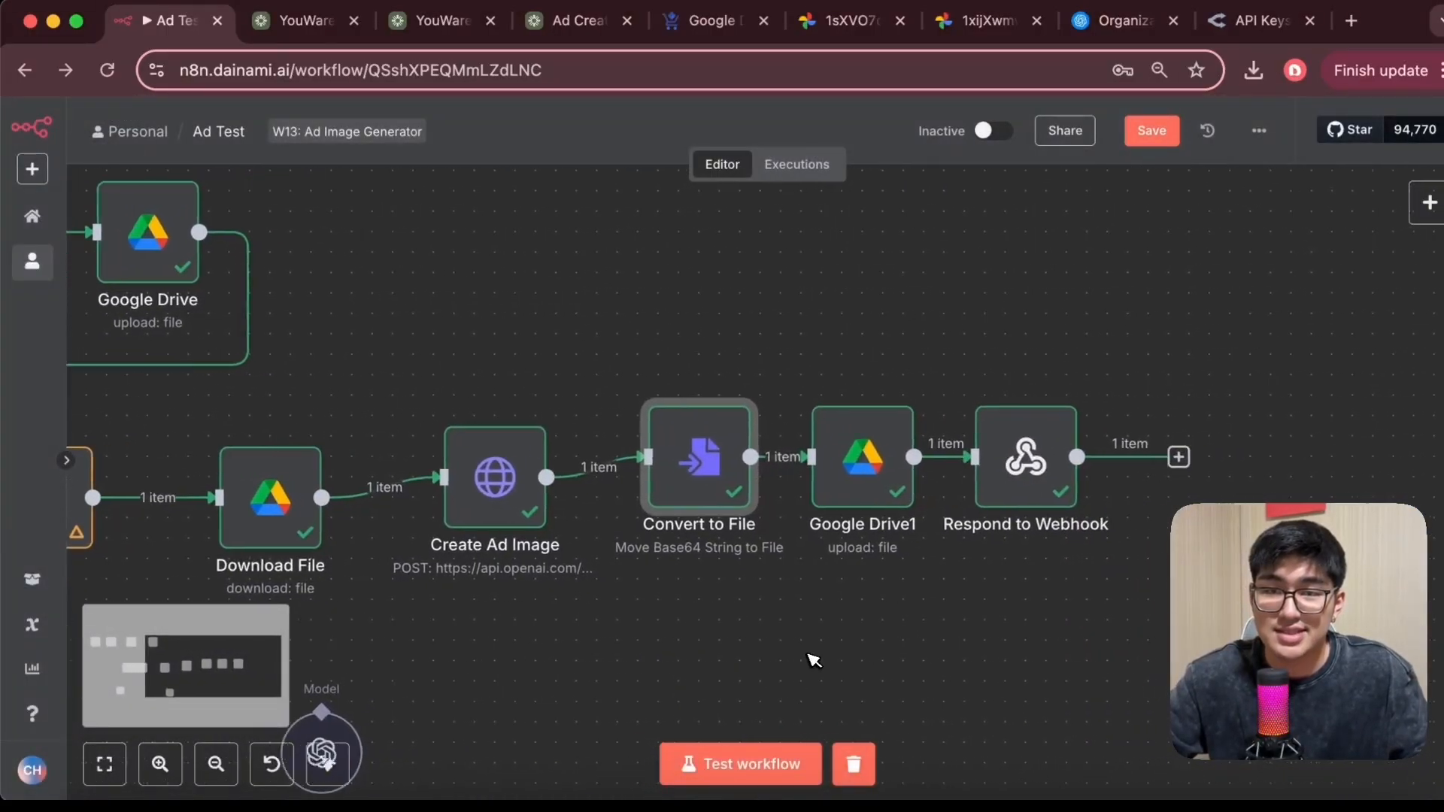
double_click(845, 477)
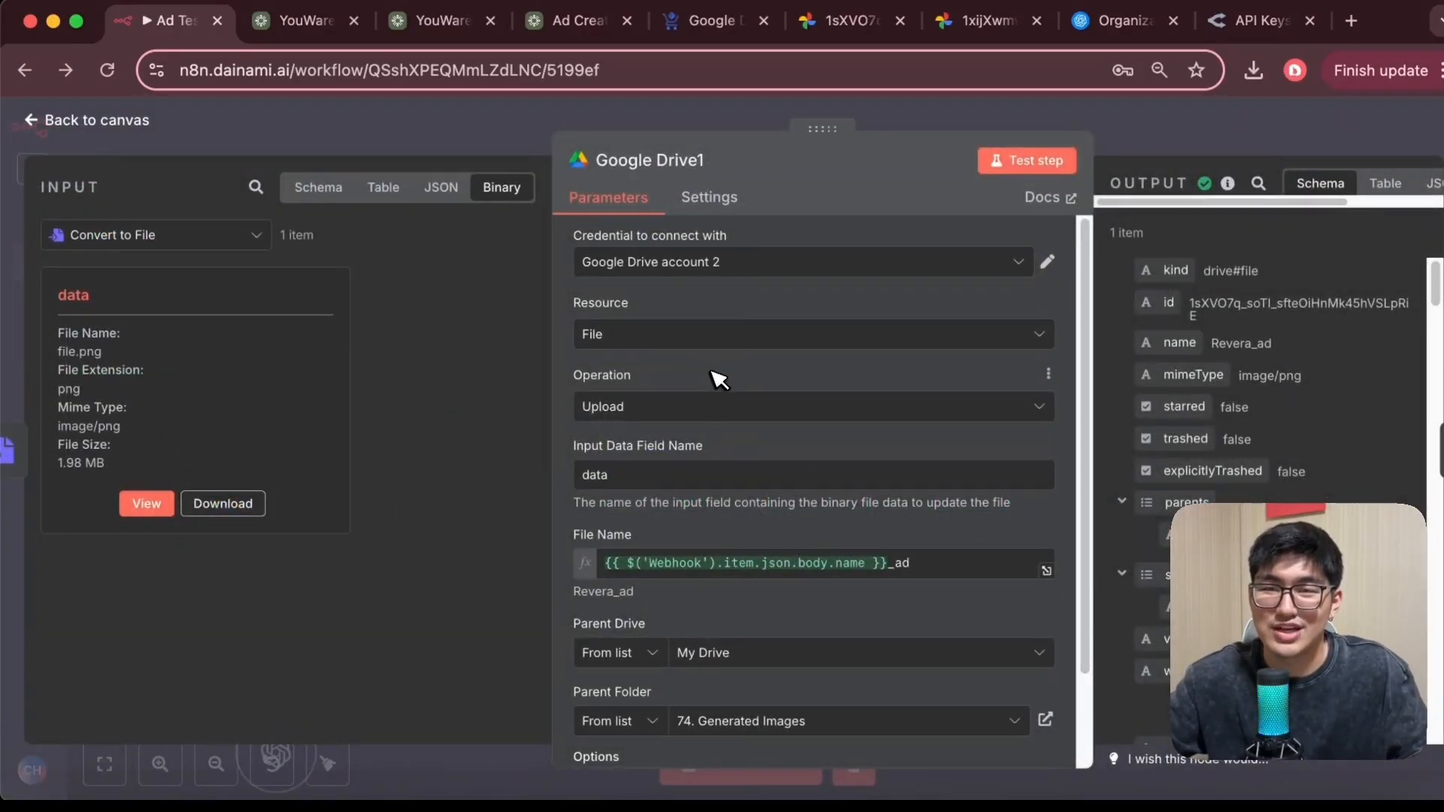
scroll(710, 395, down, 3)
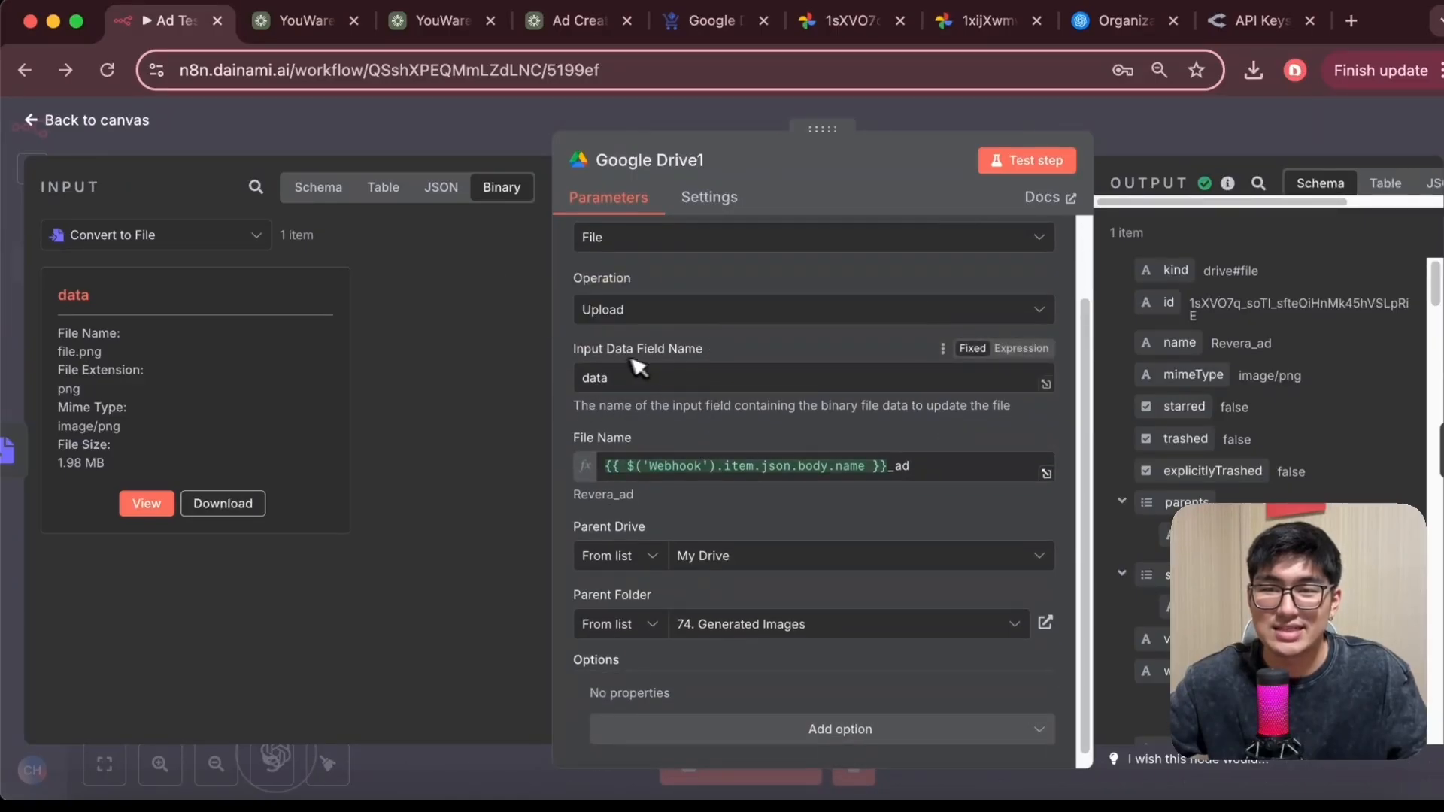
scroll(606, 422, down, 1)
click(331, 190)
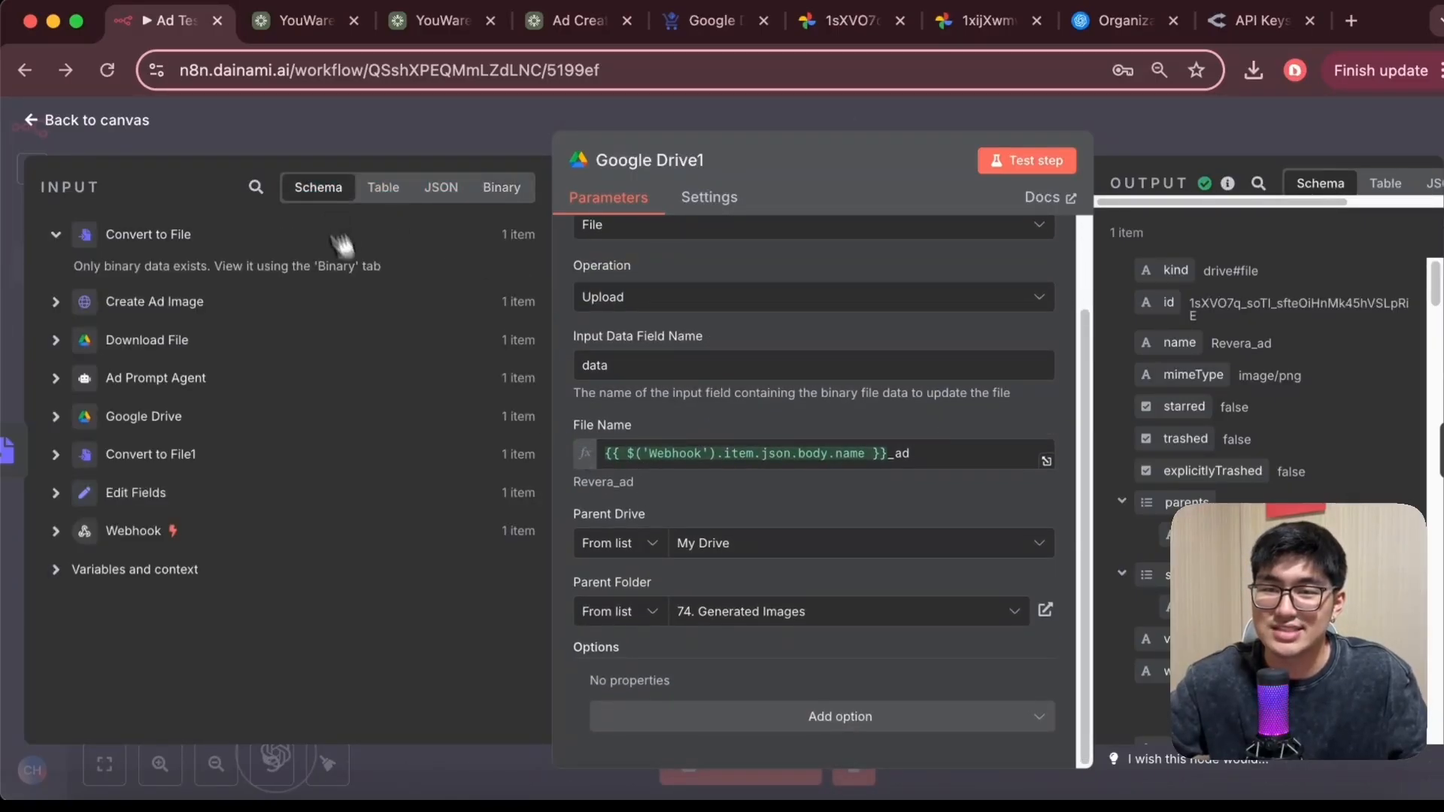
click(66, 528)
scroll(259, 586, down, 10)
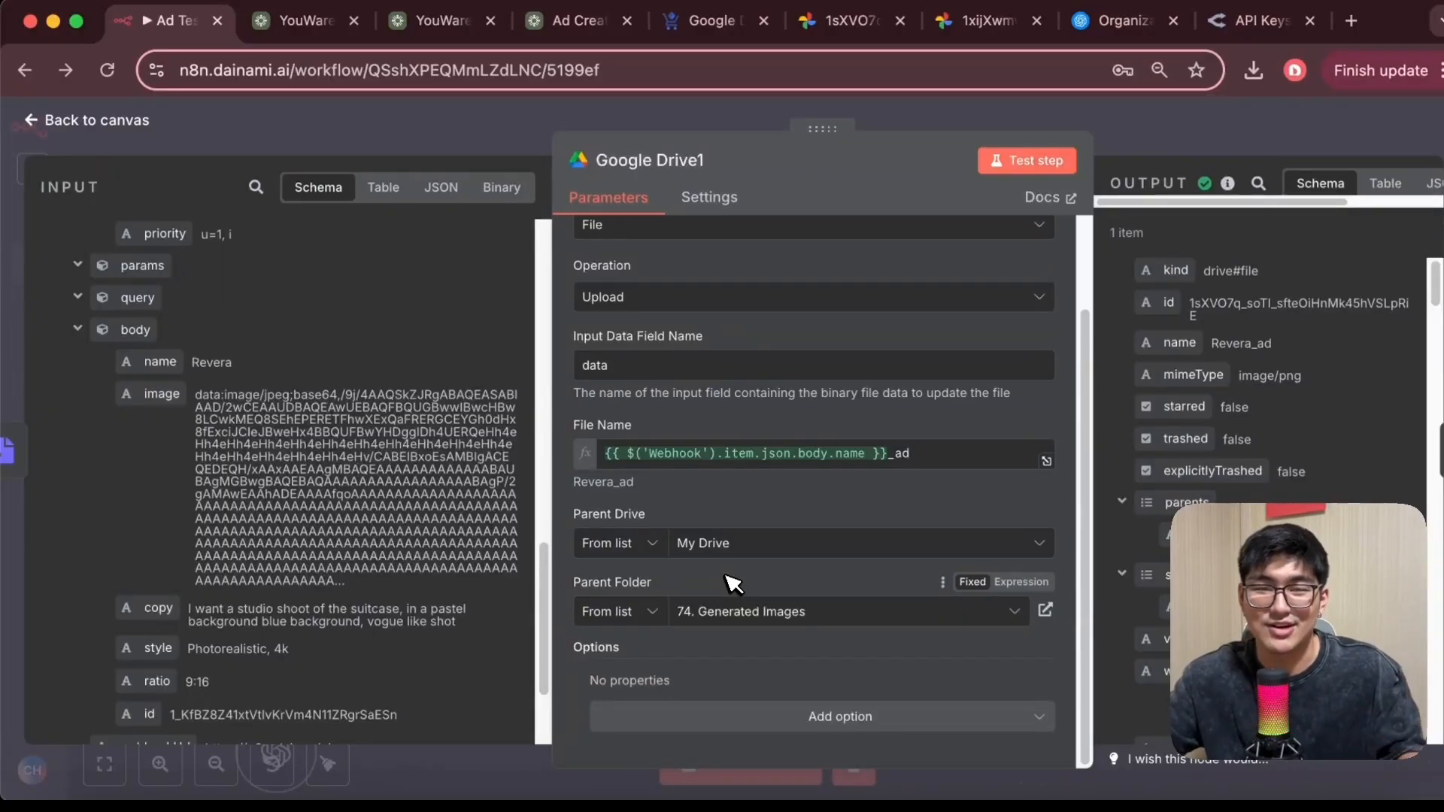
Open the Respond to Webhook node to examine its JSON response body and options
click(51, 129)
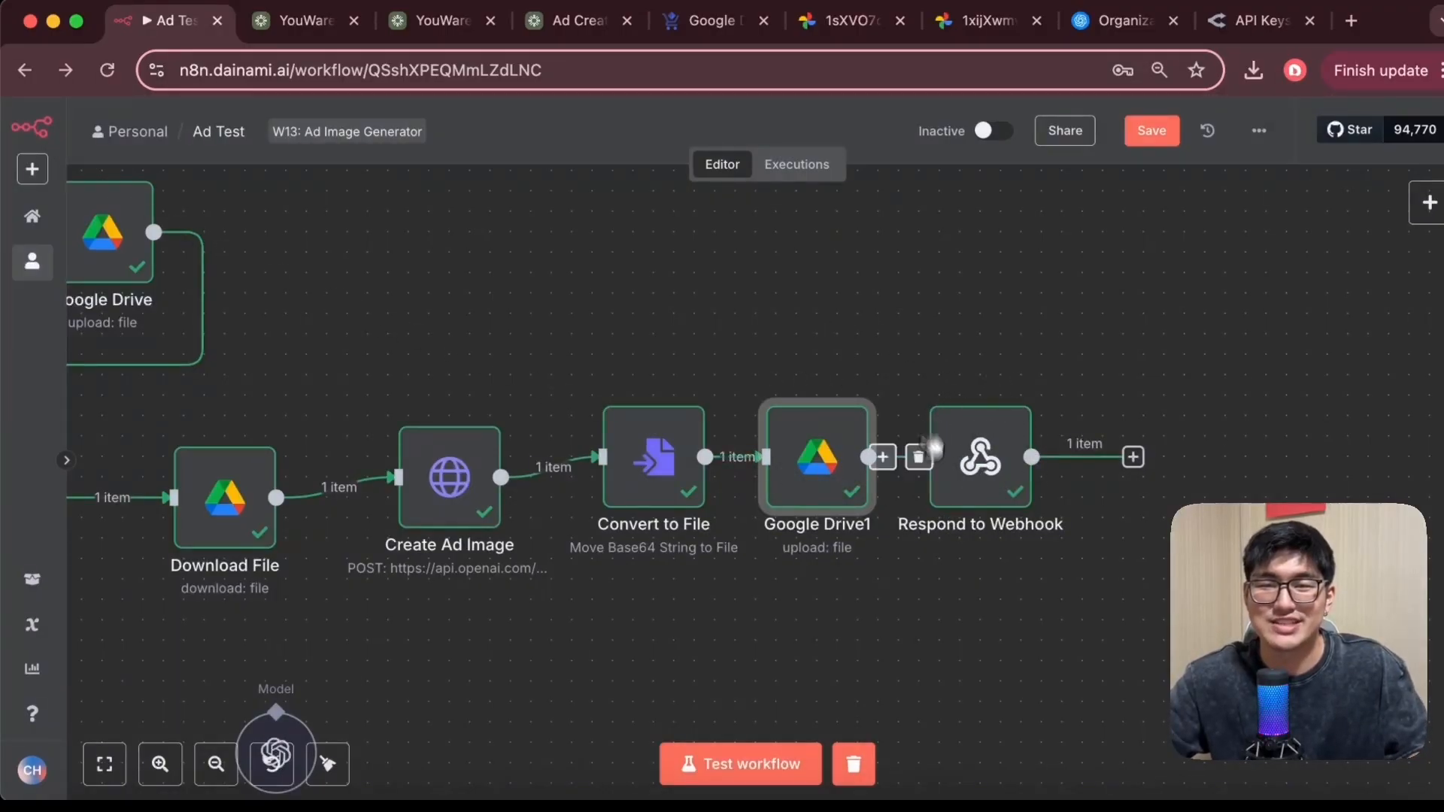
click(995, 494)
double_click(995, 494)
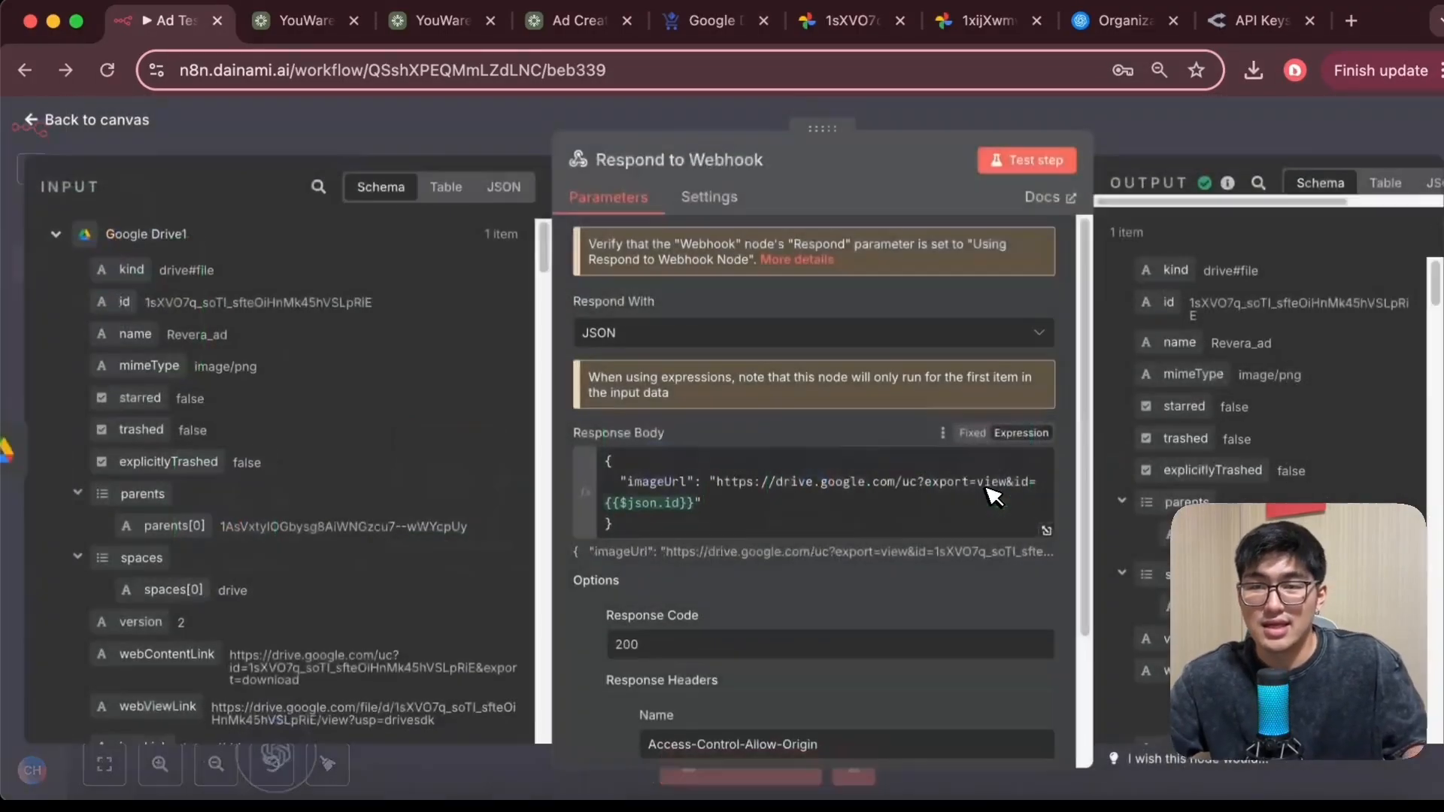
Open the response body expression editor, copy the resulting image URL and open it in a new browser tab
click(1045, 532)
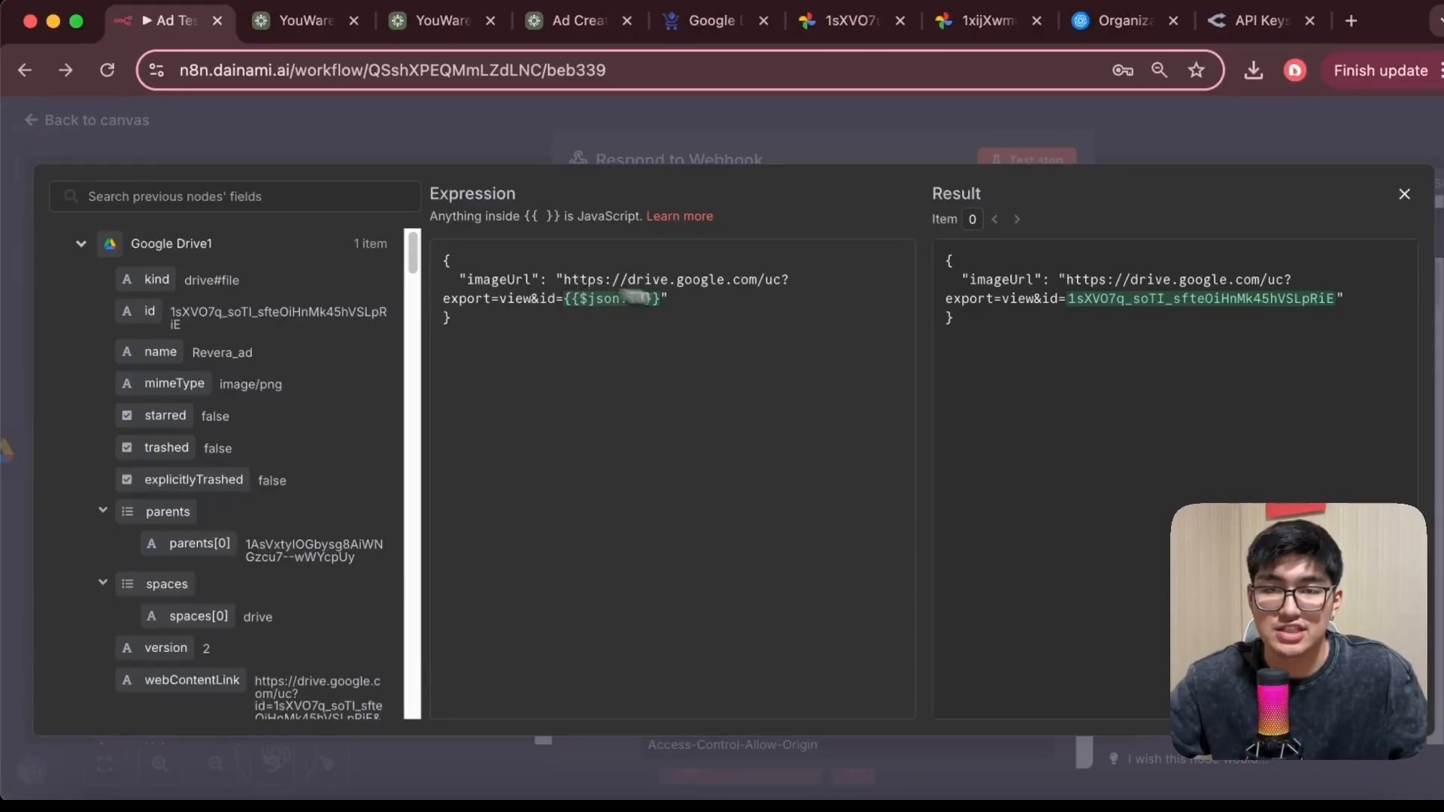
mouse_move(1069, 284)
mouse_down()
mouse_move(1337, 304)
mouse_move(1072, 272)
mouse_up()
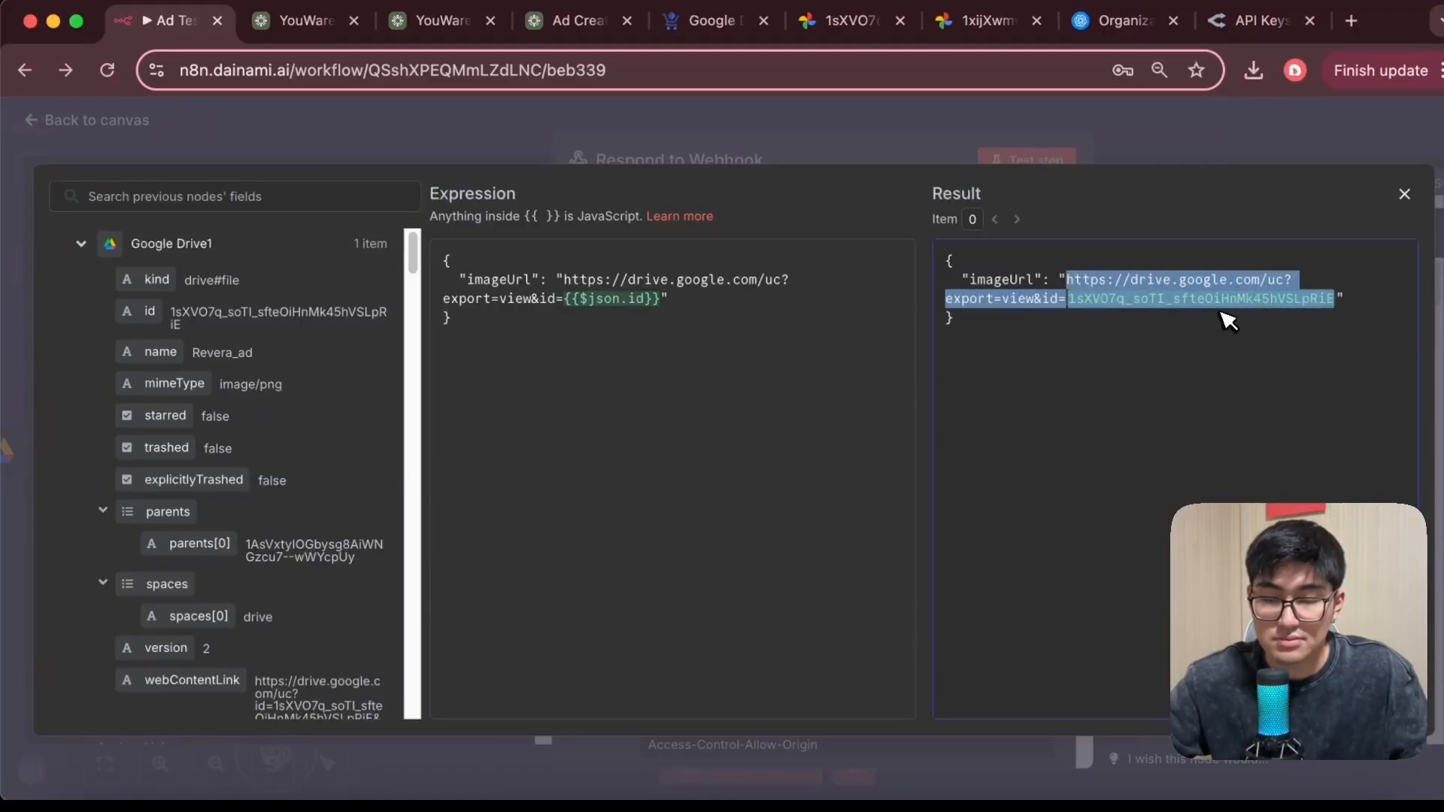
click(1351, 21)
key(Return)
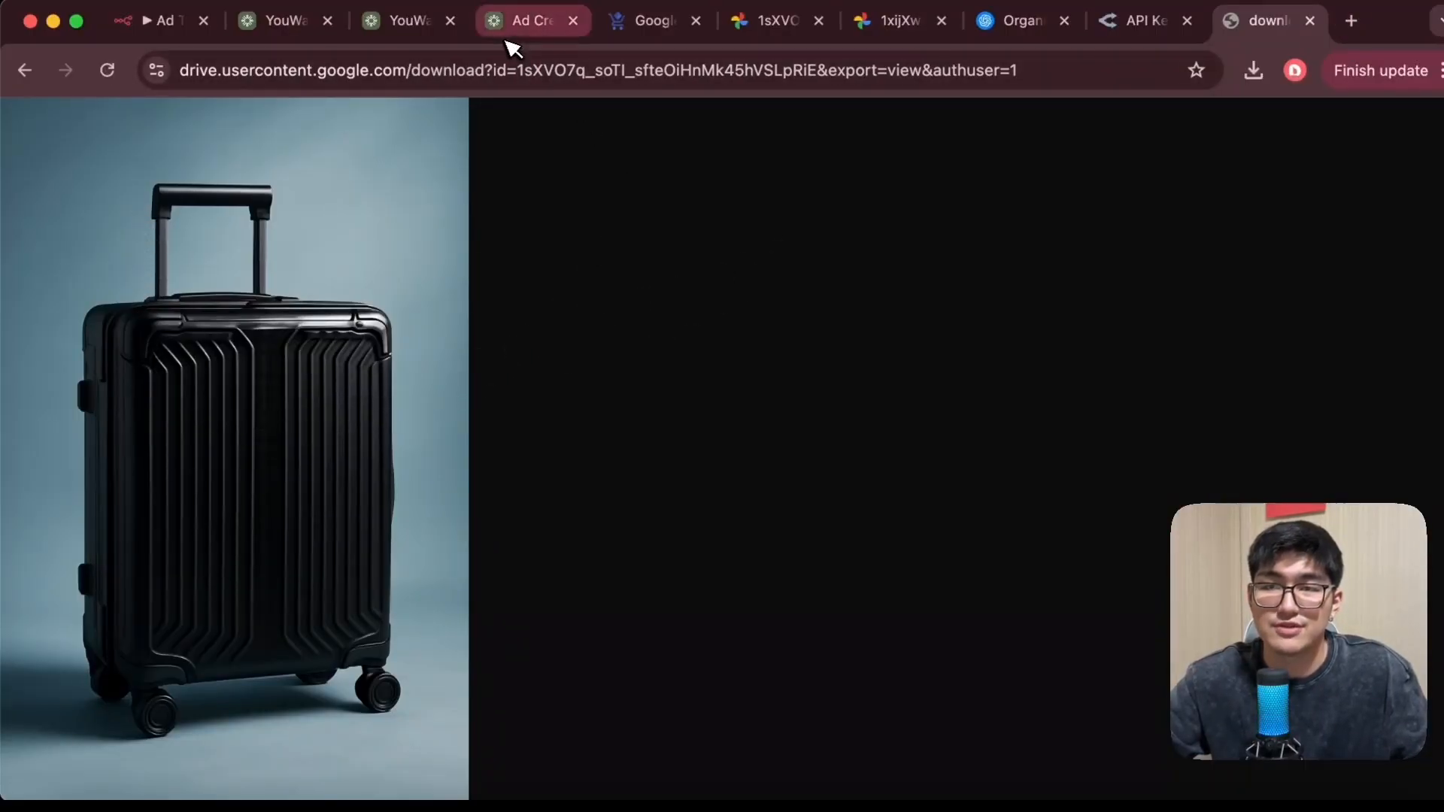
Compare the generated ad in the Ad Creator Studio live preview, then close the downloaded image tab
click(528, 28)
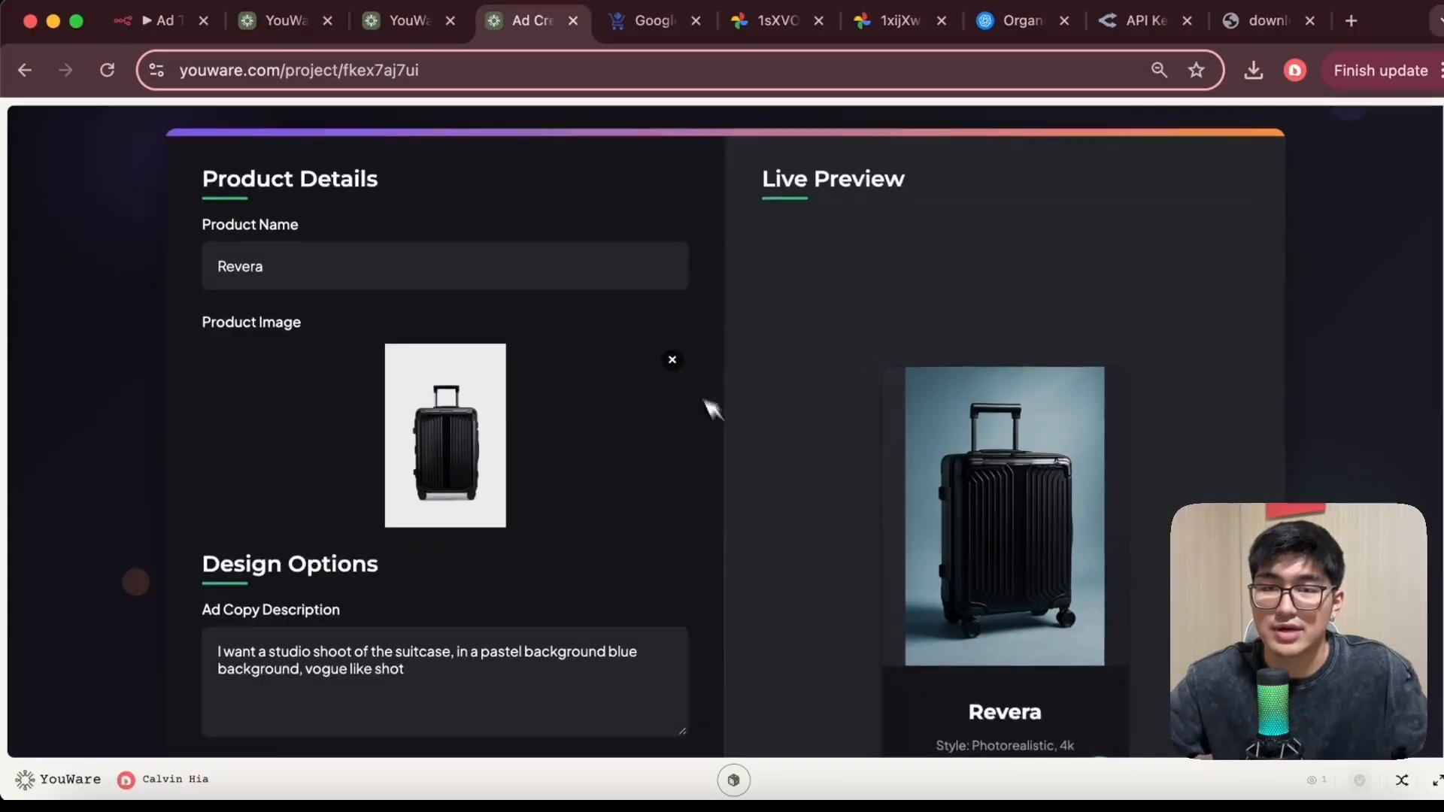
scroll(865, 410, down, 3)
scroll(1038, 338, up, 2)
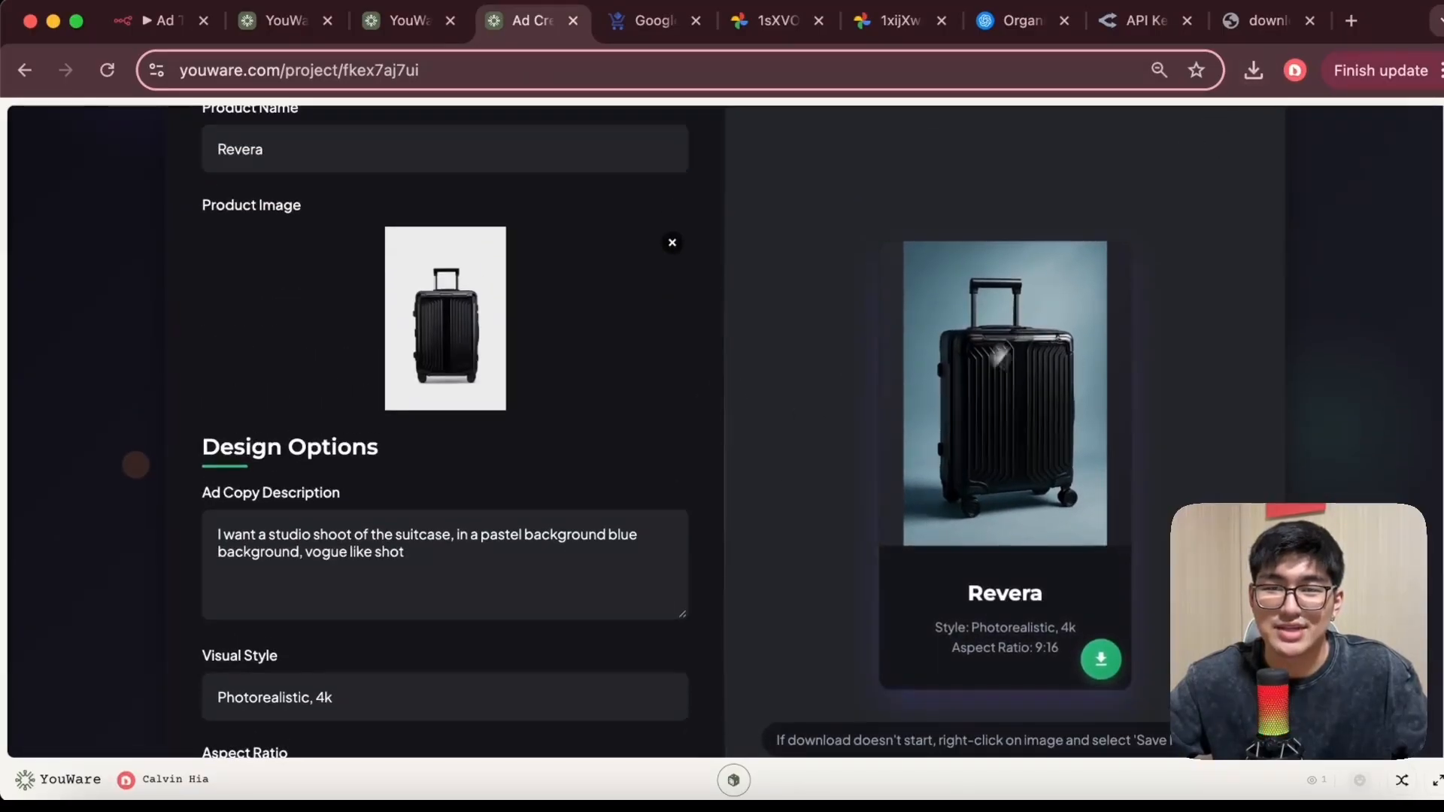
click(1271, 21)
click(1311, 22)
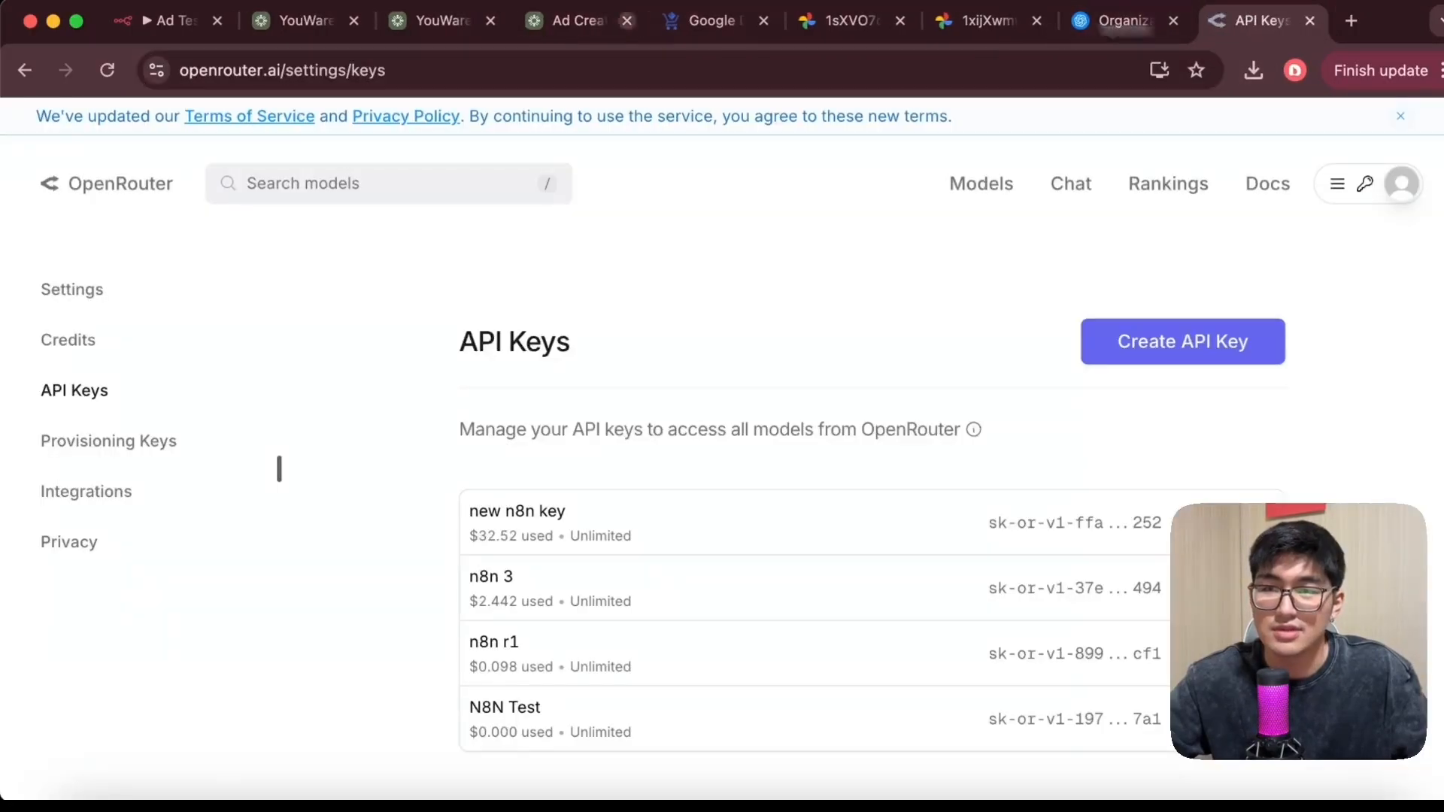
Close the expression editor, review the response code and Access-Control-Allow-Origin header, and return to the full workflow canvas
click(170, 36)
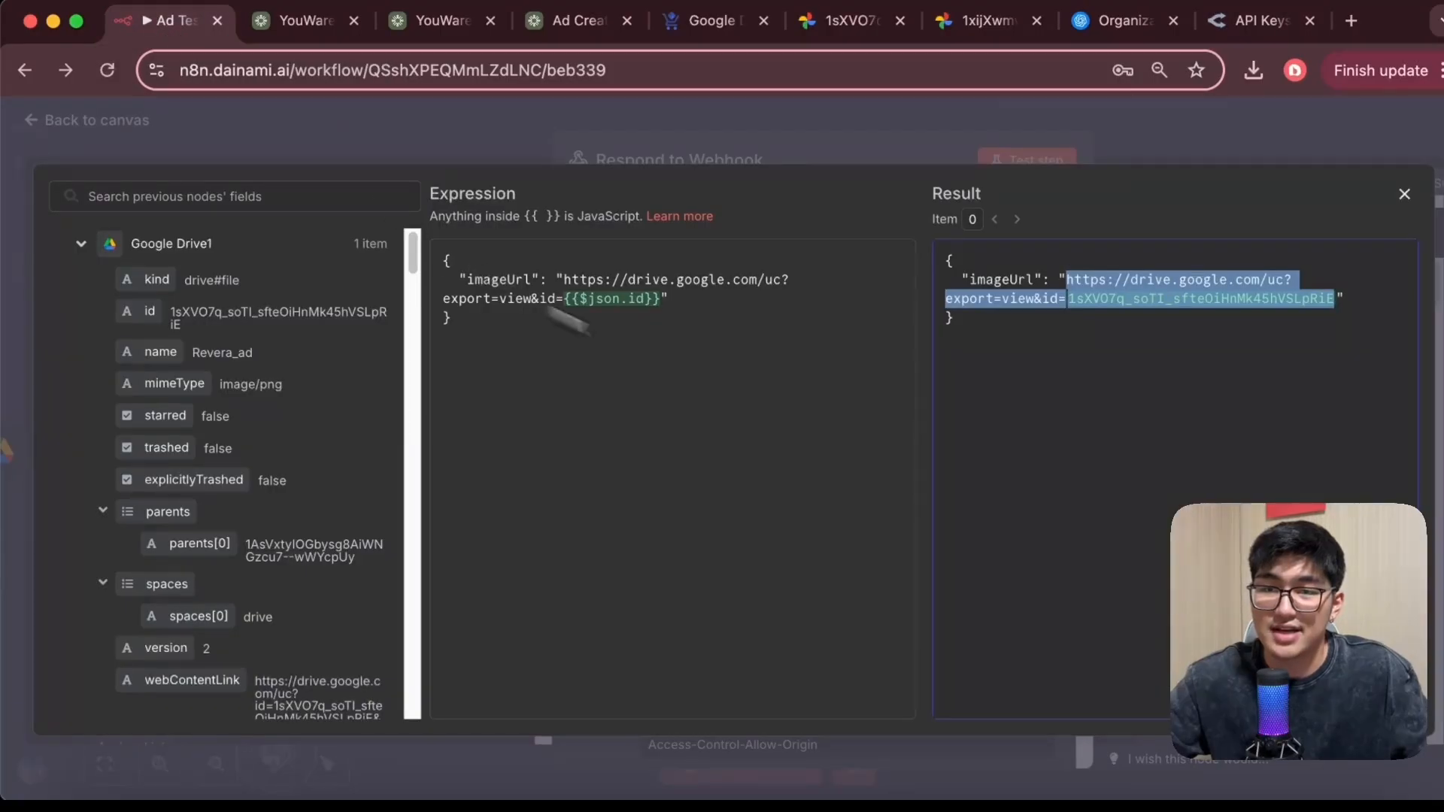
click(316, 149)
scroll(643, 519, down, 3)
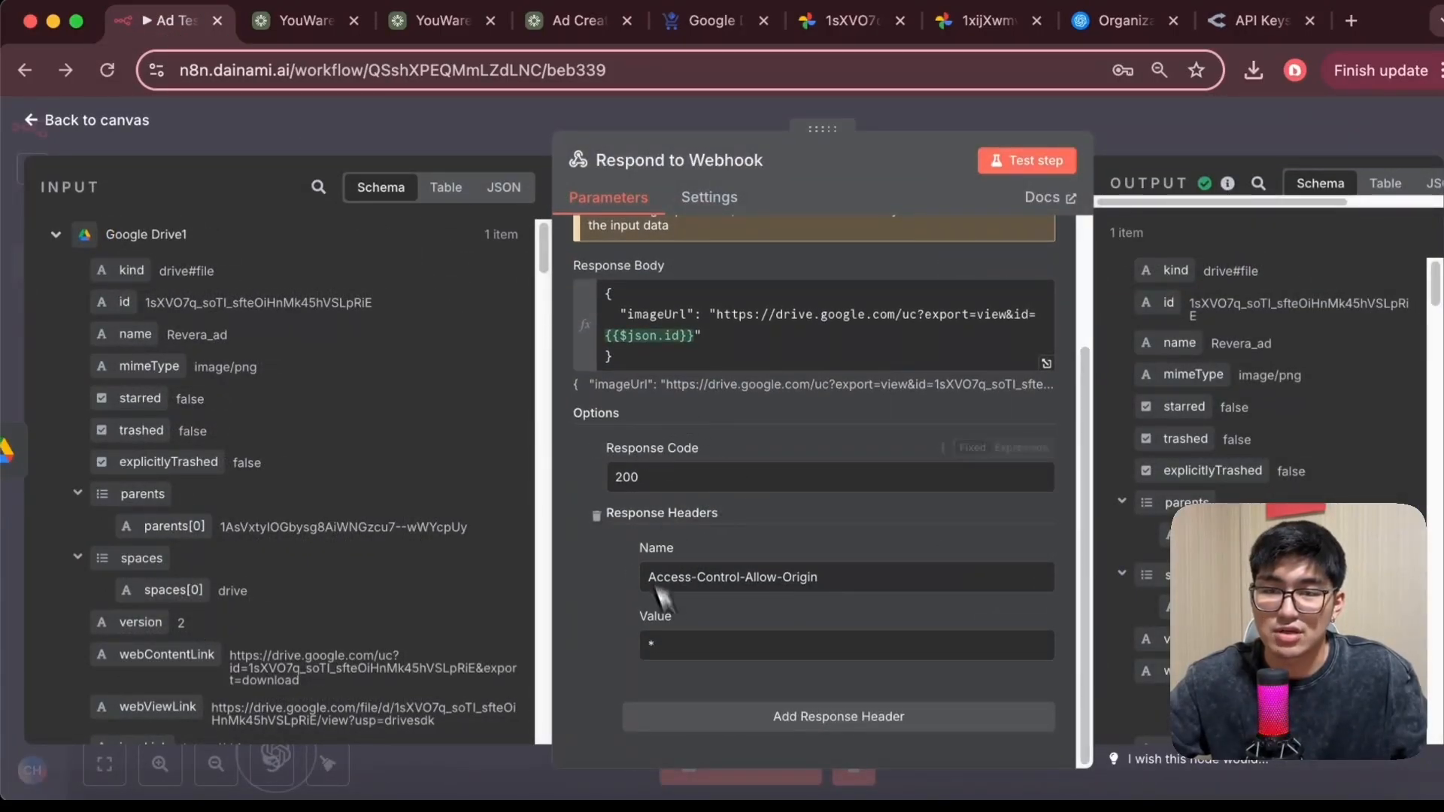
click(43, 126)
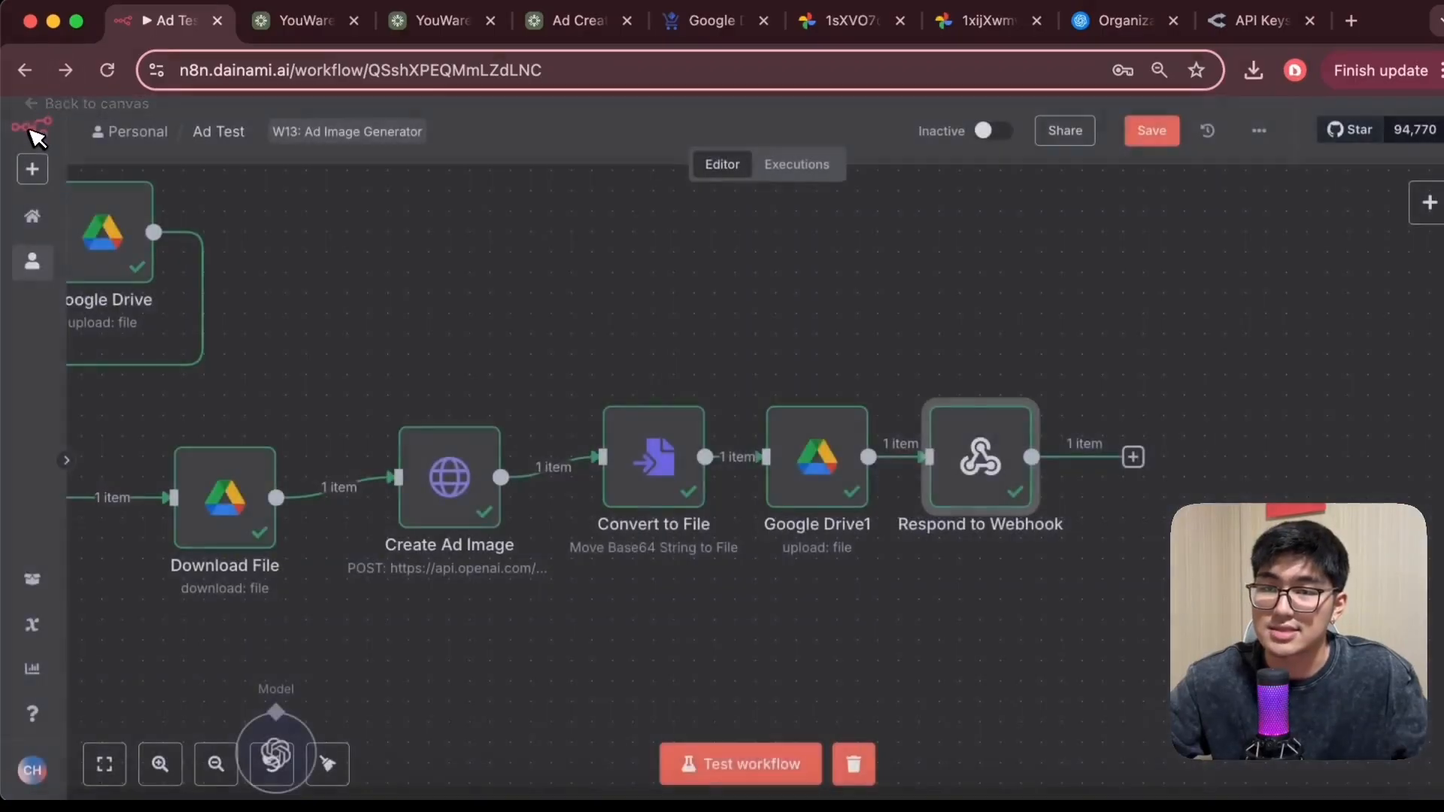
key(1)
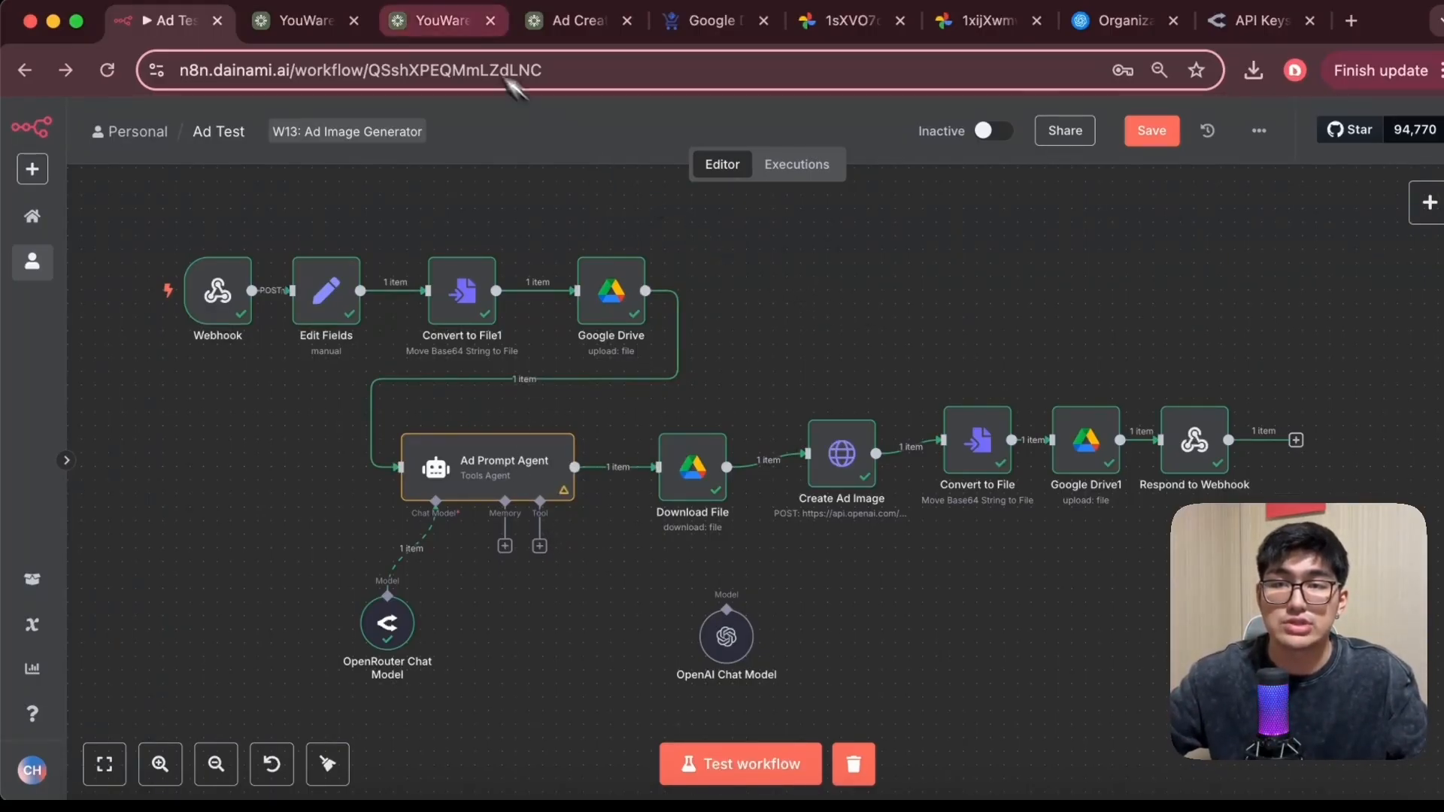
Switch between the Ad Creator Studio app and the workflow canvas to review the end-to-end result
click(571, 22)
scroll(527, 489, up, 3)
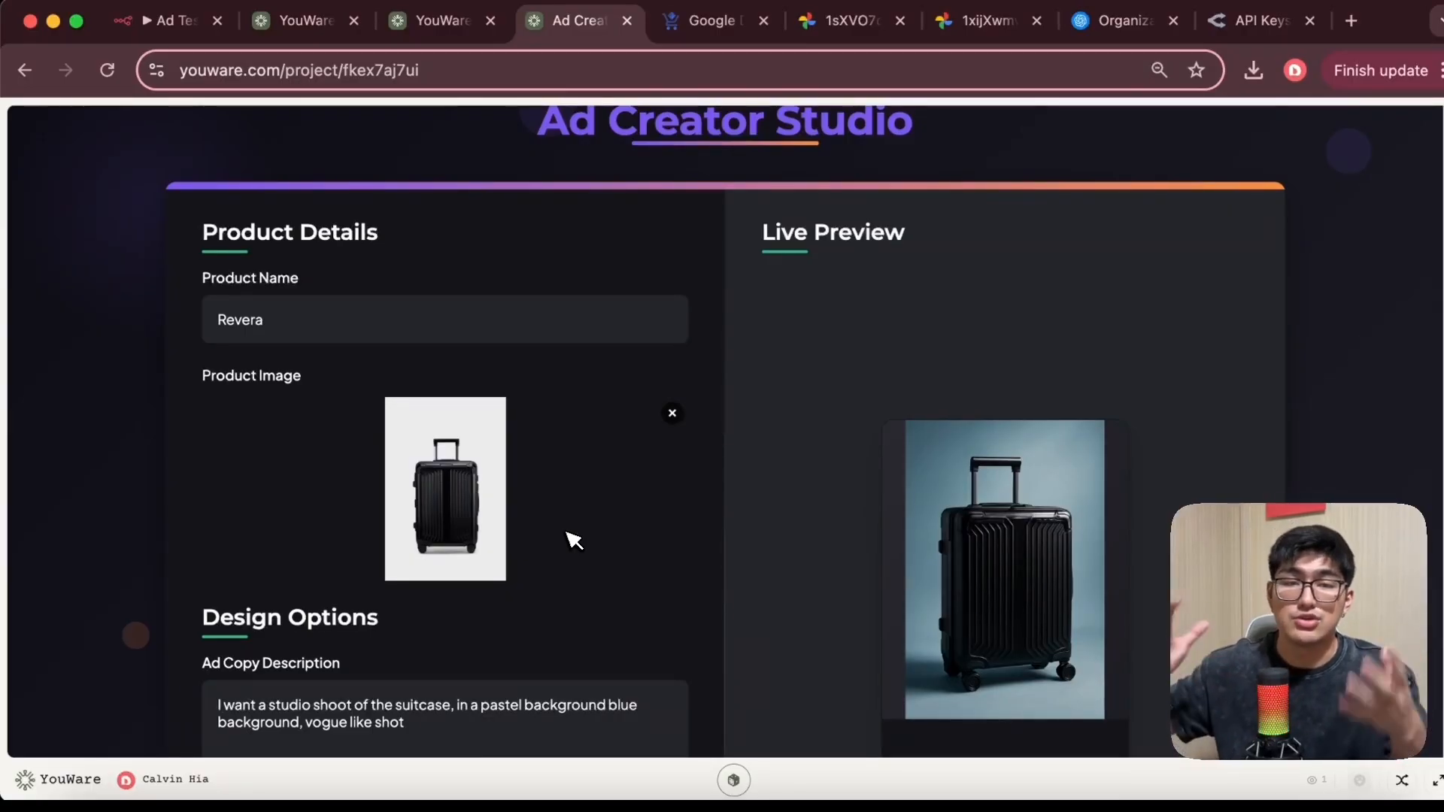
click(147, 22)
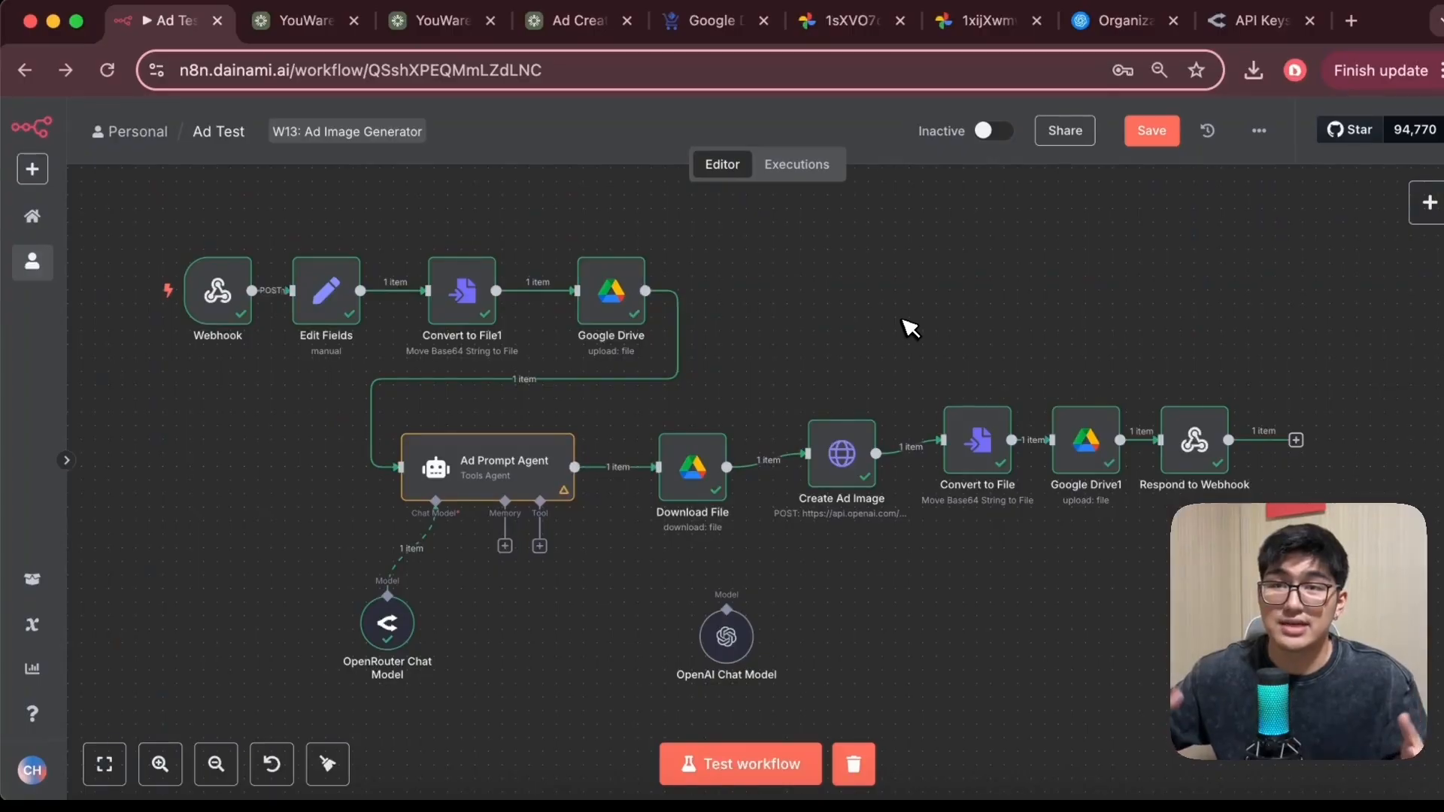
click(578, 24)
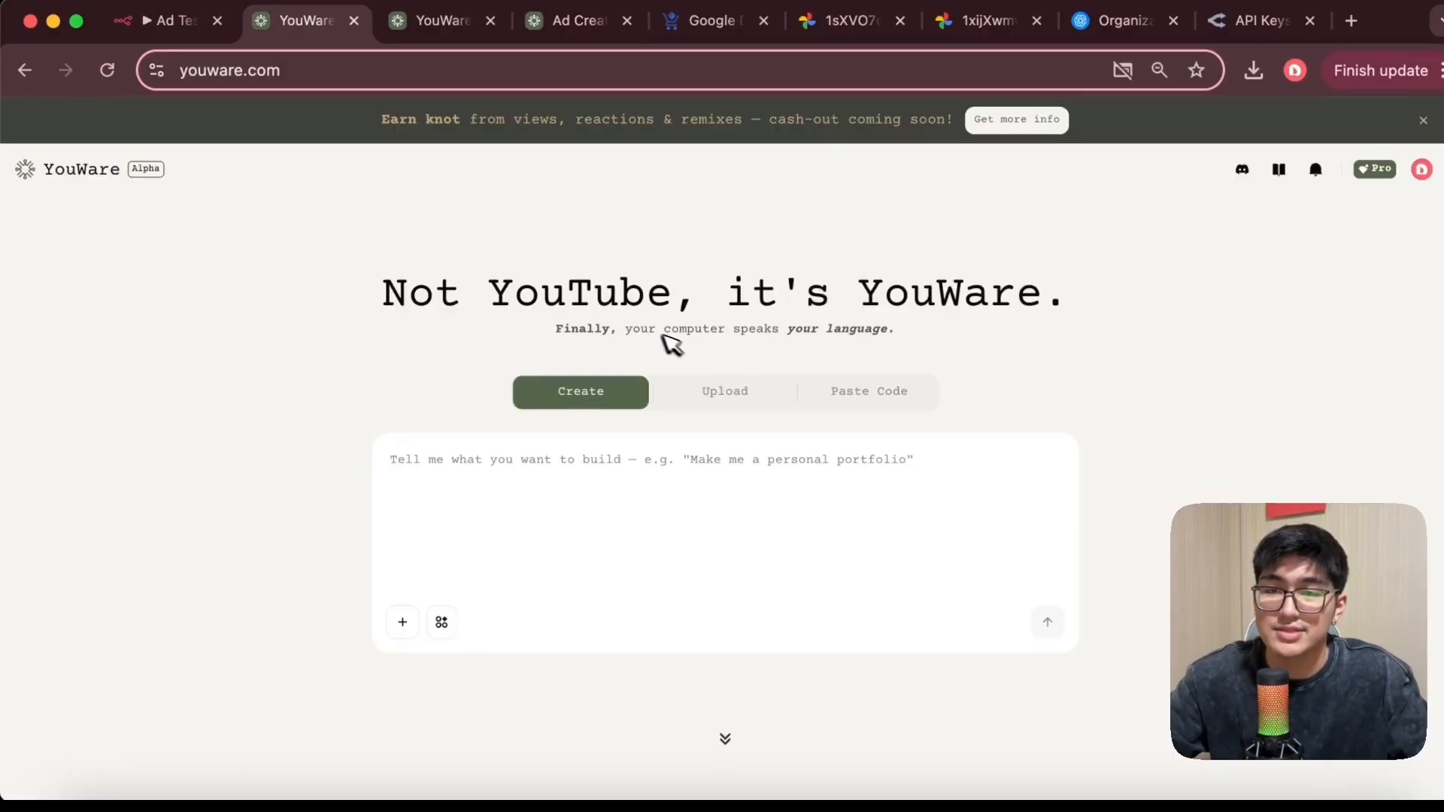
scroll(860, 451, down, 5)
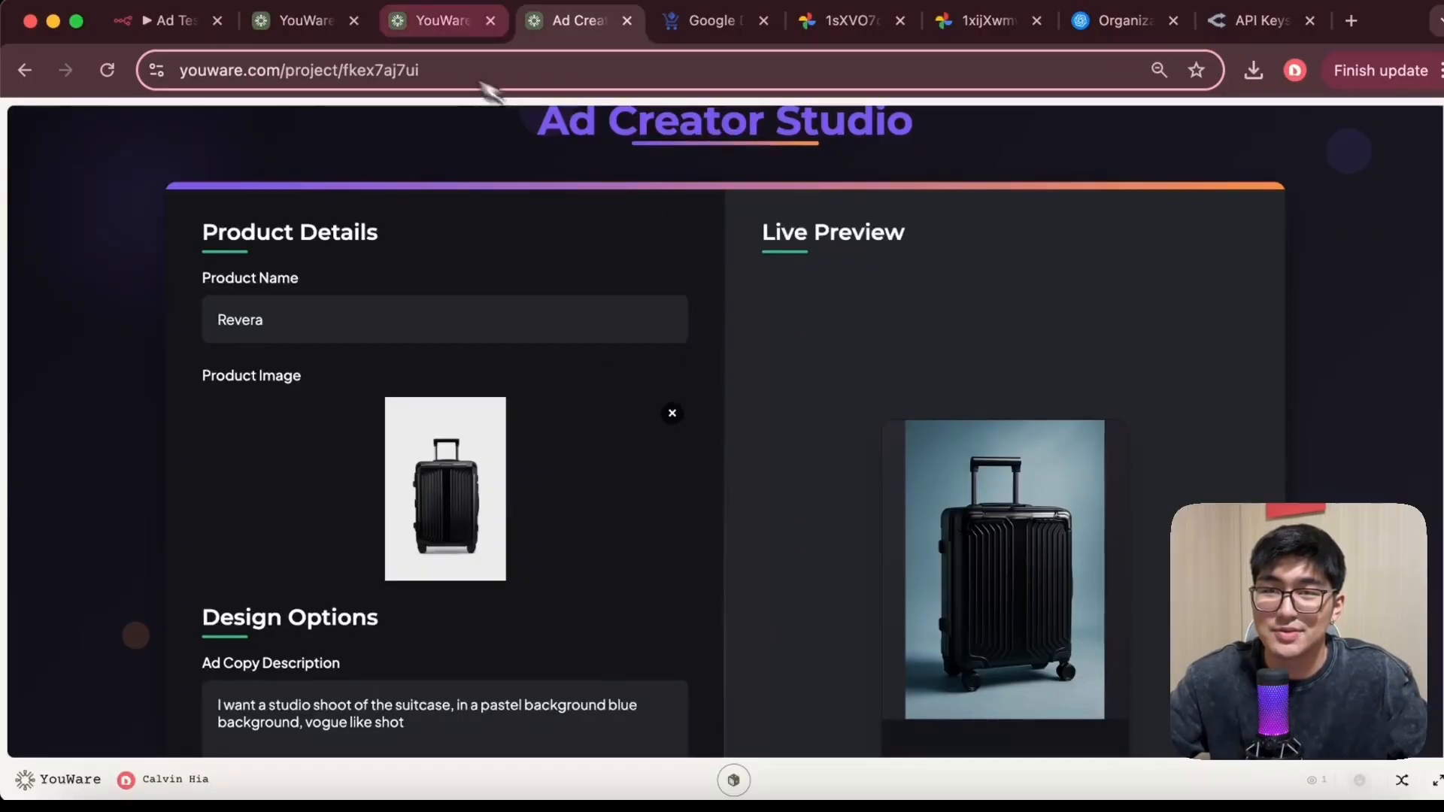
scroll(1031, 301, up, 1)
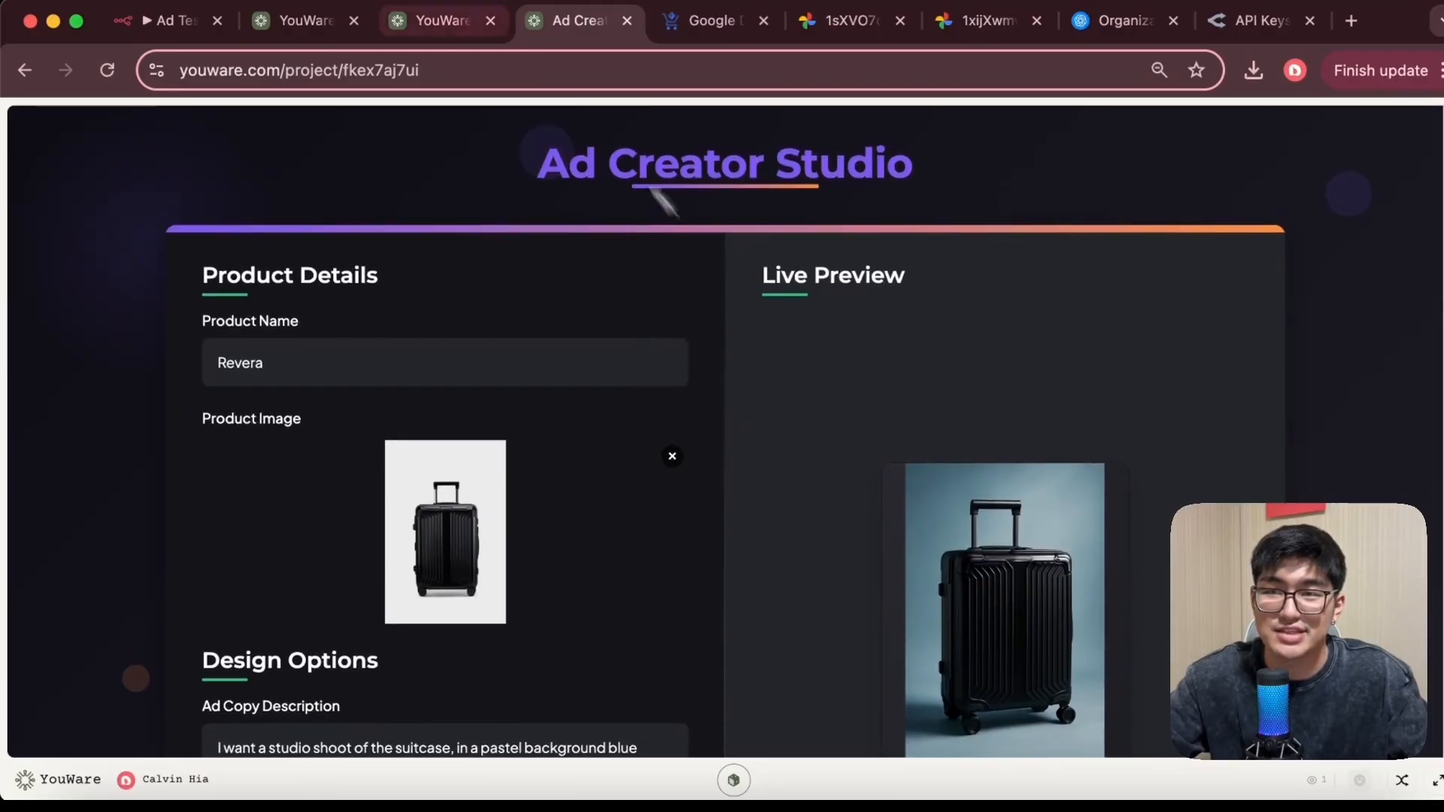
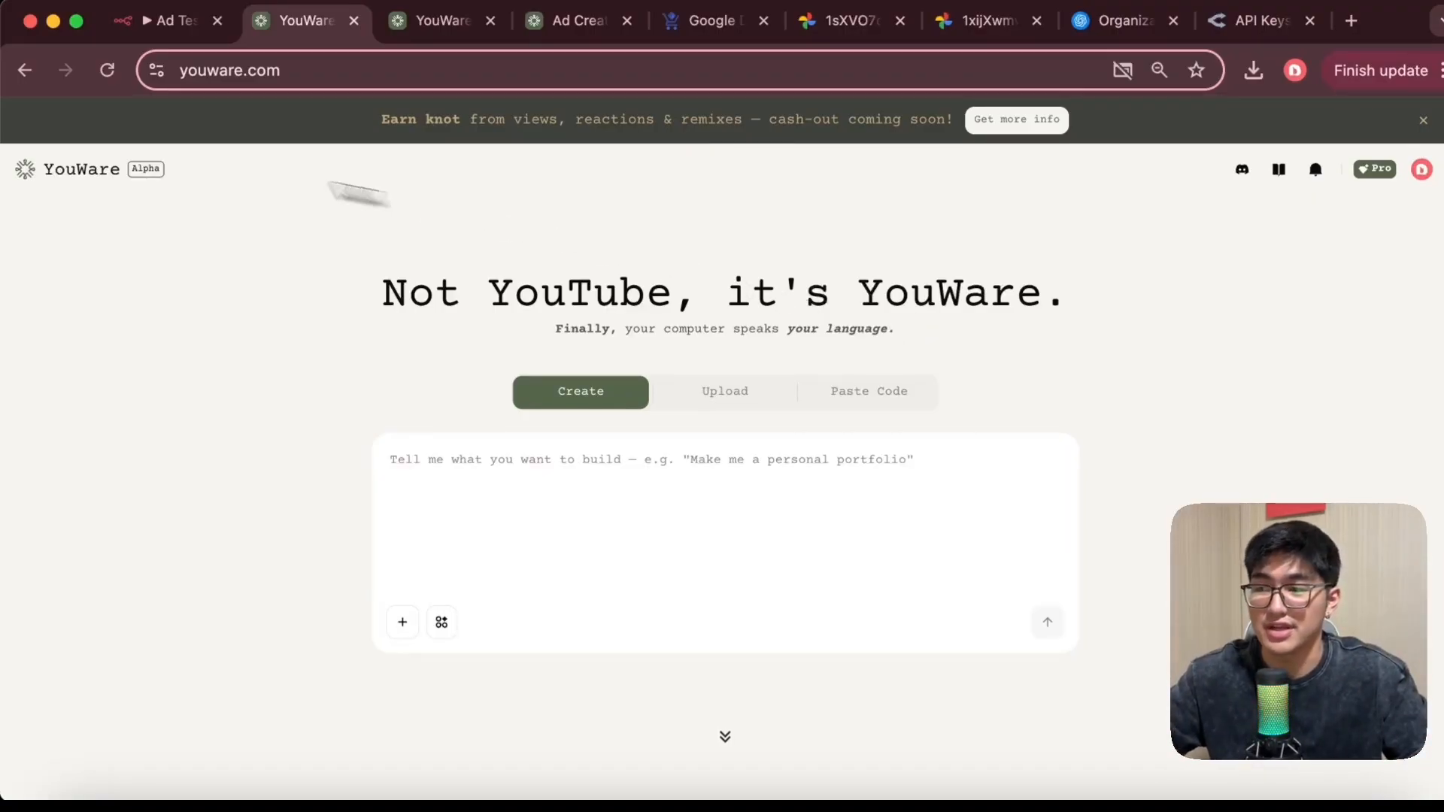
Paste the ad copy creator prompt describing the input and output sections, review it, and submit it to build the app
key(super+v)
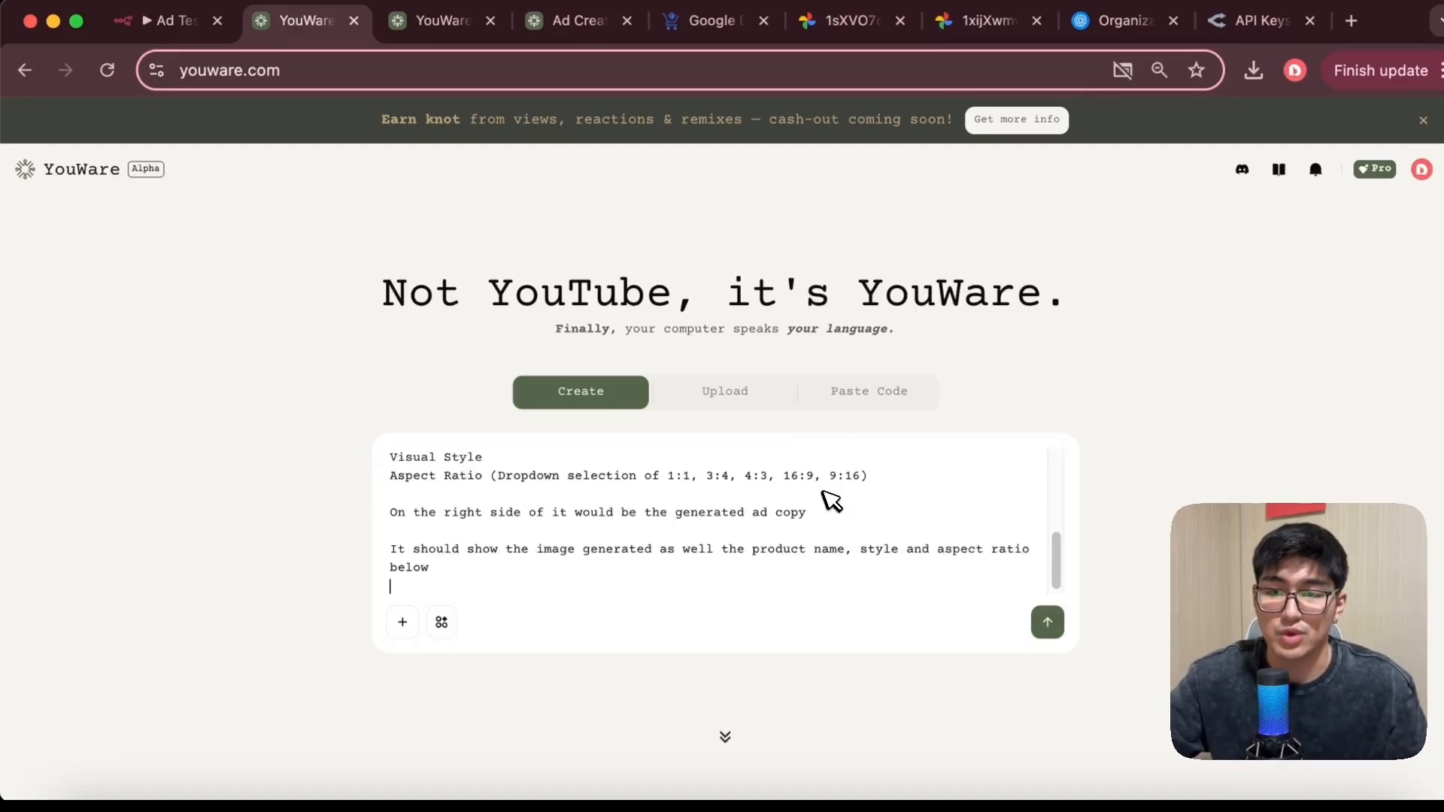
scroll(830, 499, up, 10)
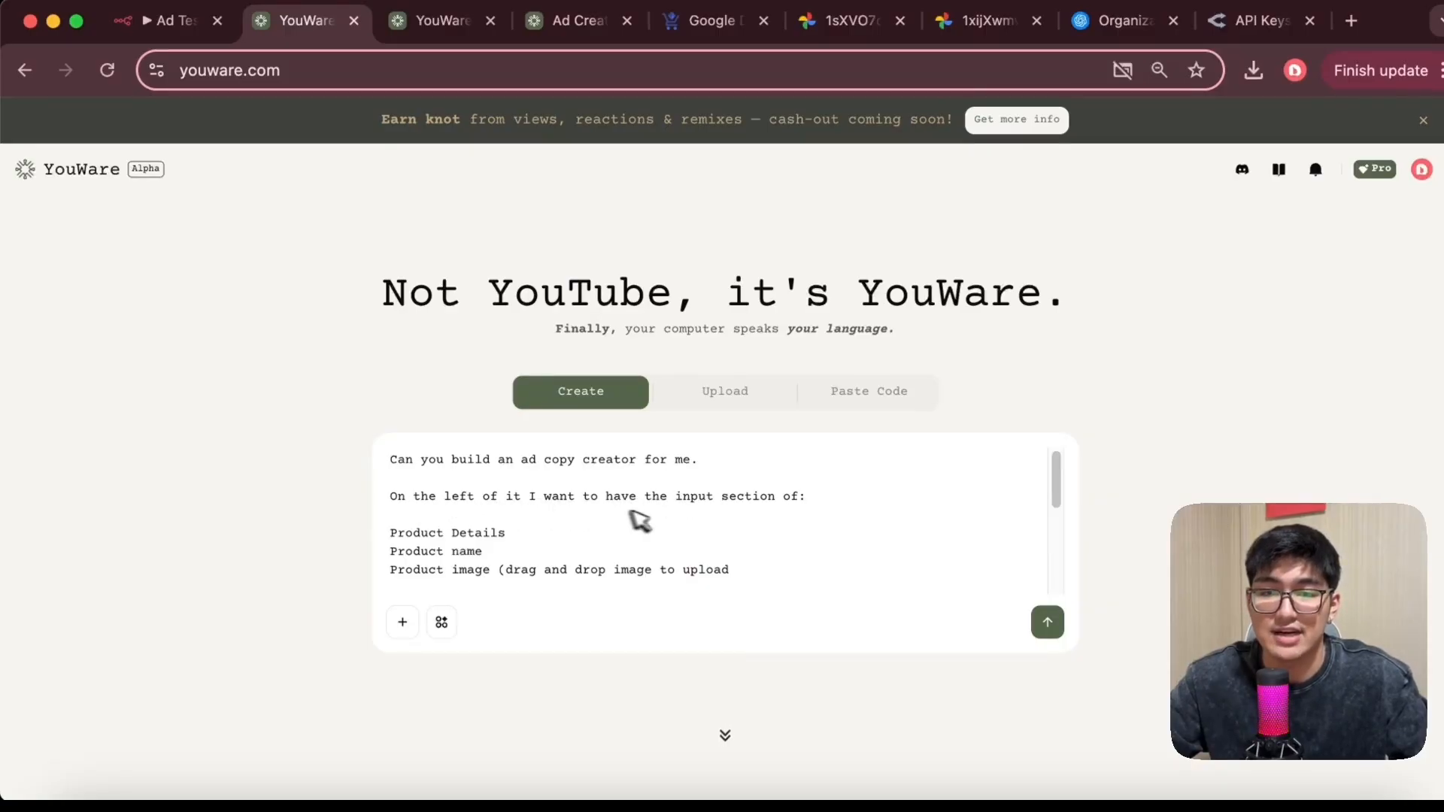
scroll(639, 535, down, 2)
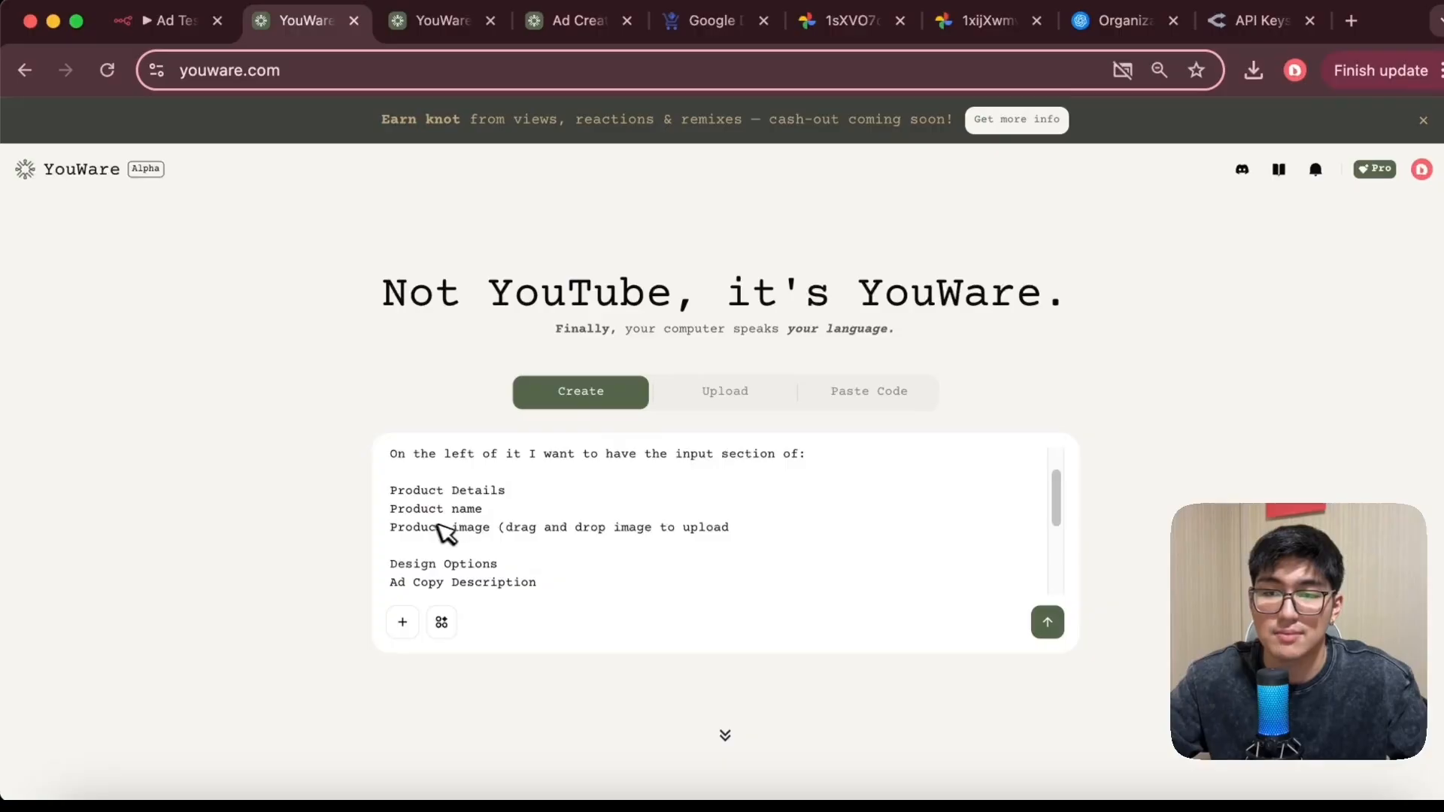
scroll(554, 533, down, 3)
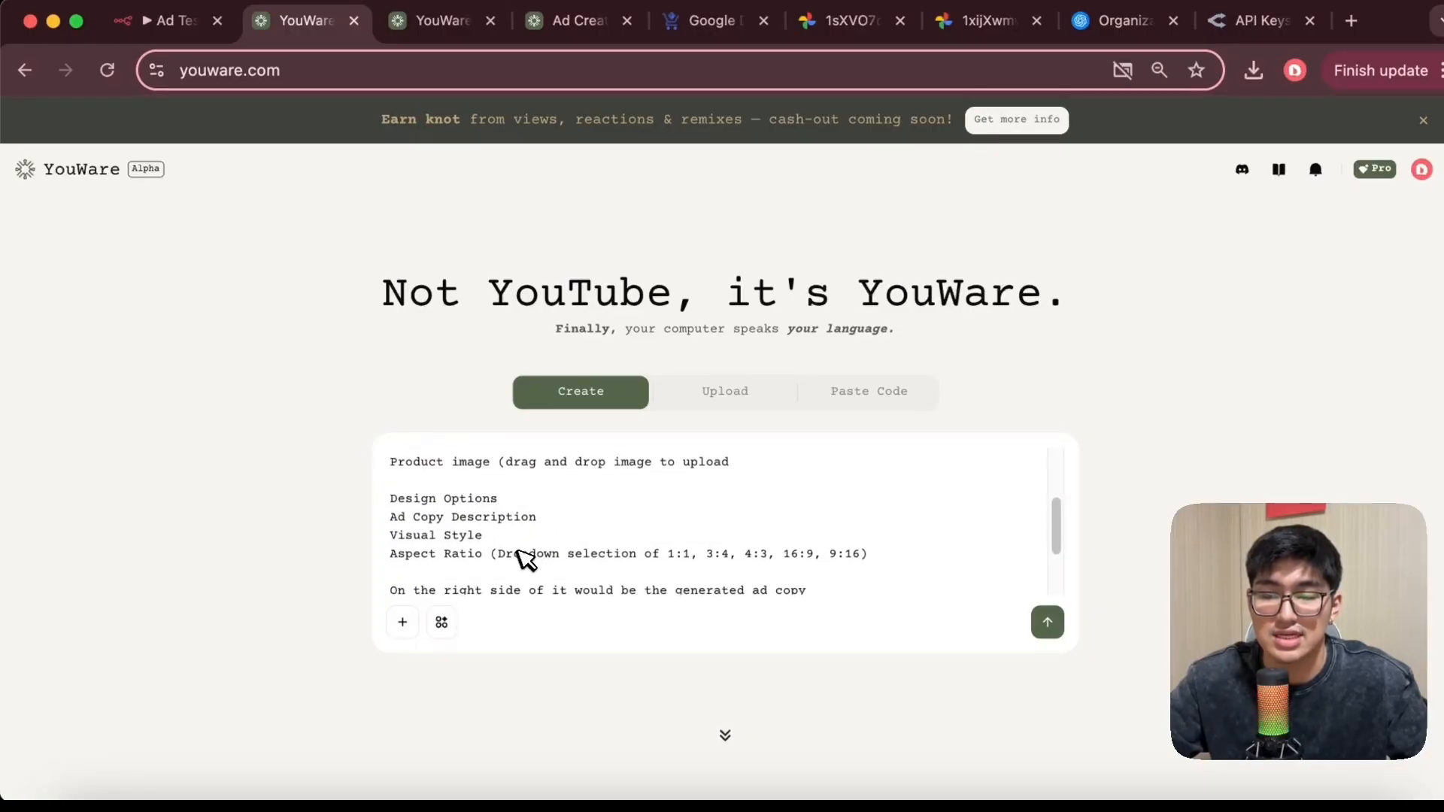
scroll(591, 550, down, 2)
scroll(586, 463, down, 2)
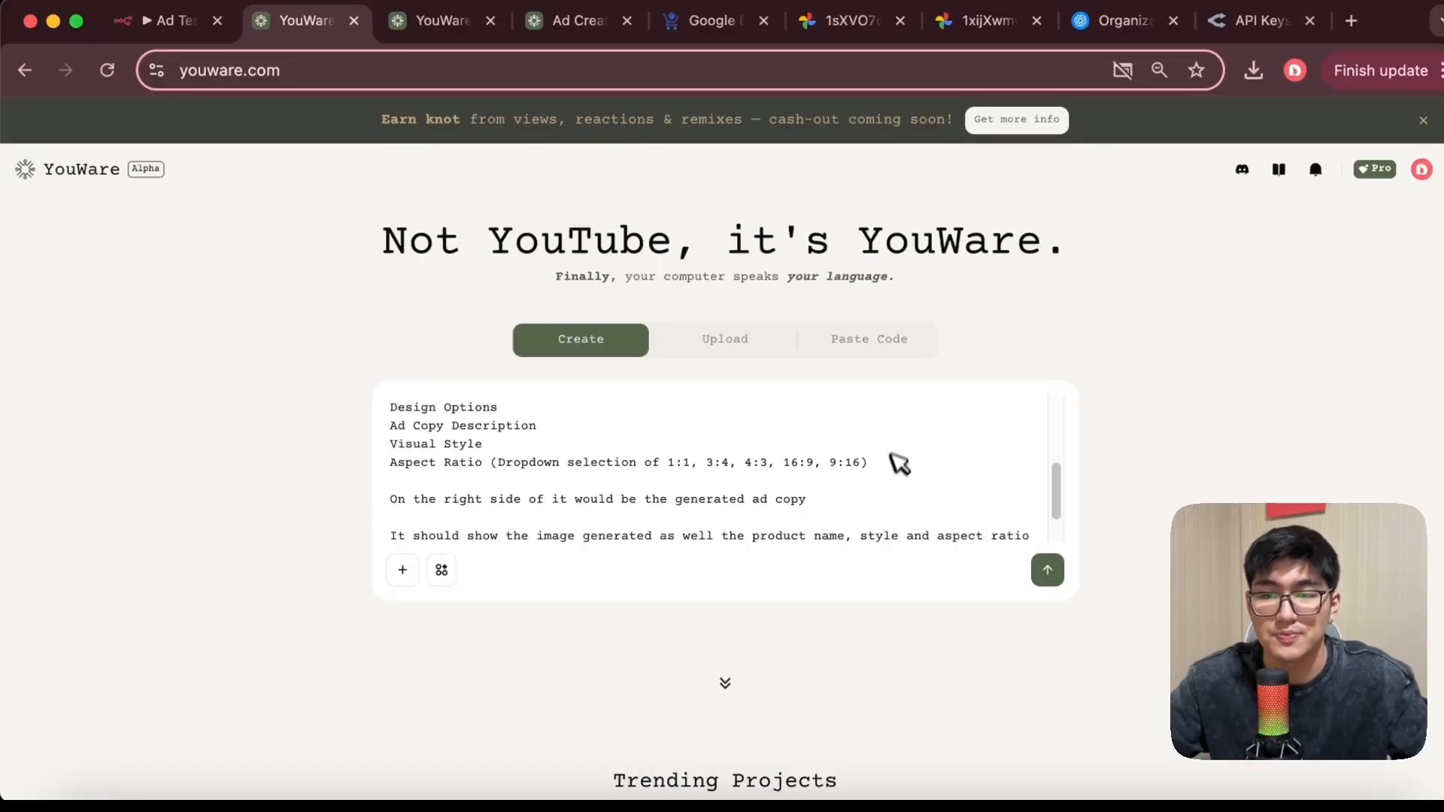
click(1048, 572)
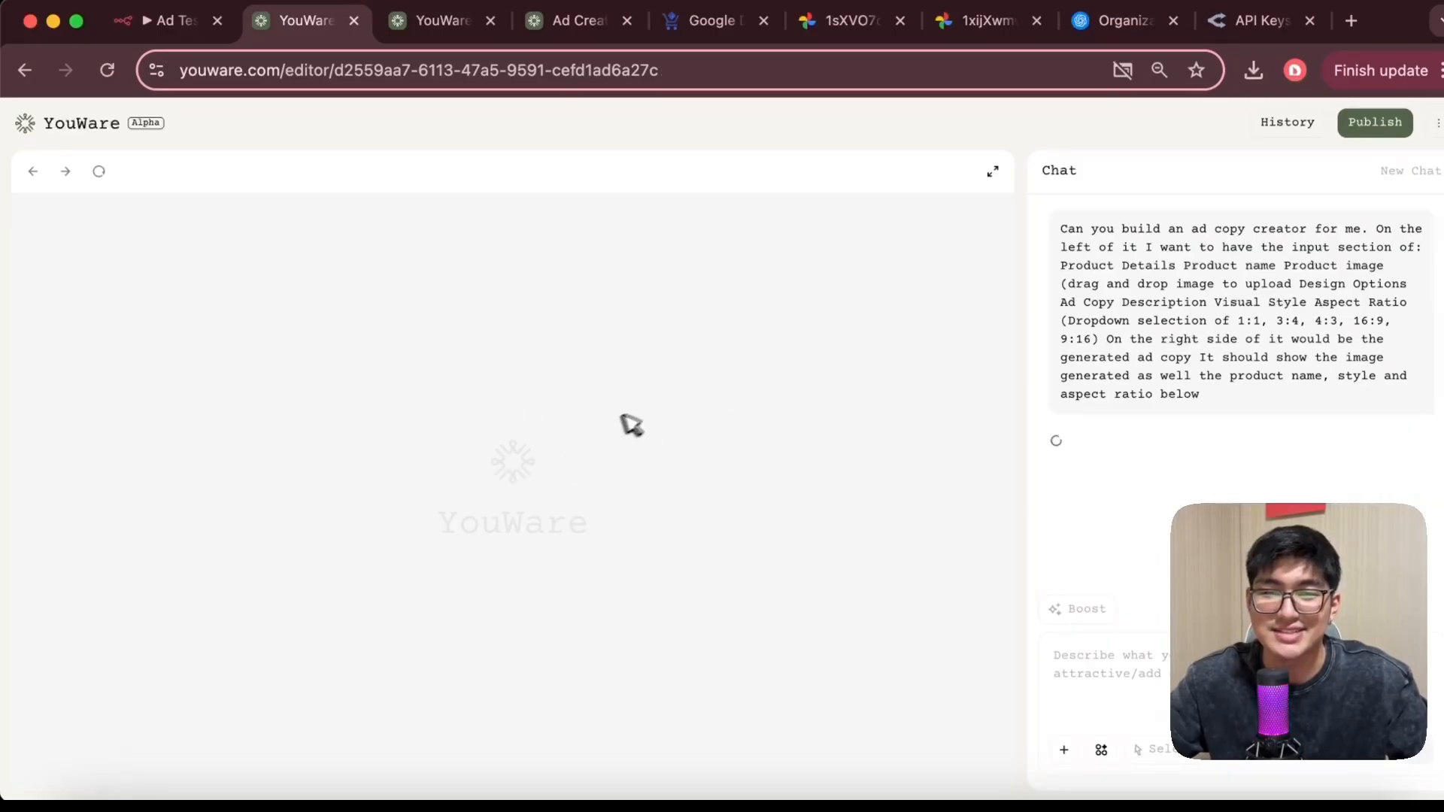
Set the product name to bigggobottle in the generated Ad Copy Creator form
scroll(512, 444, down, 3)
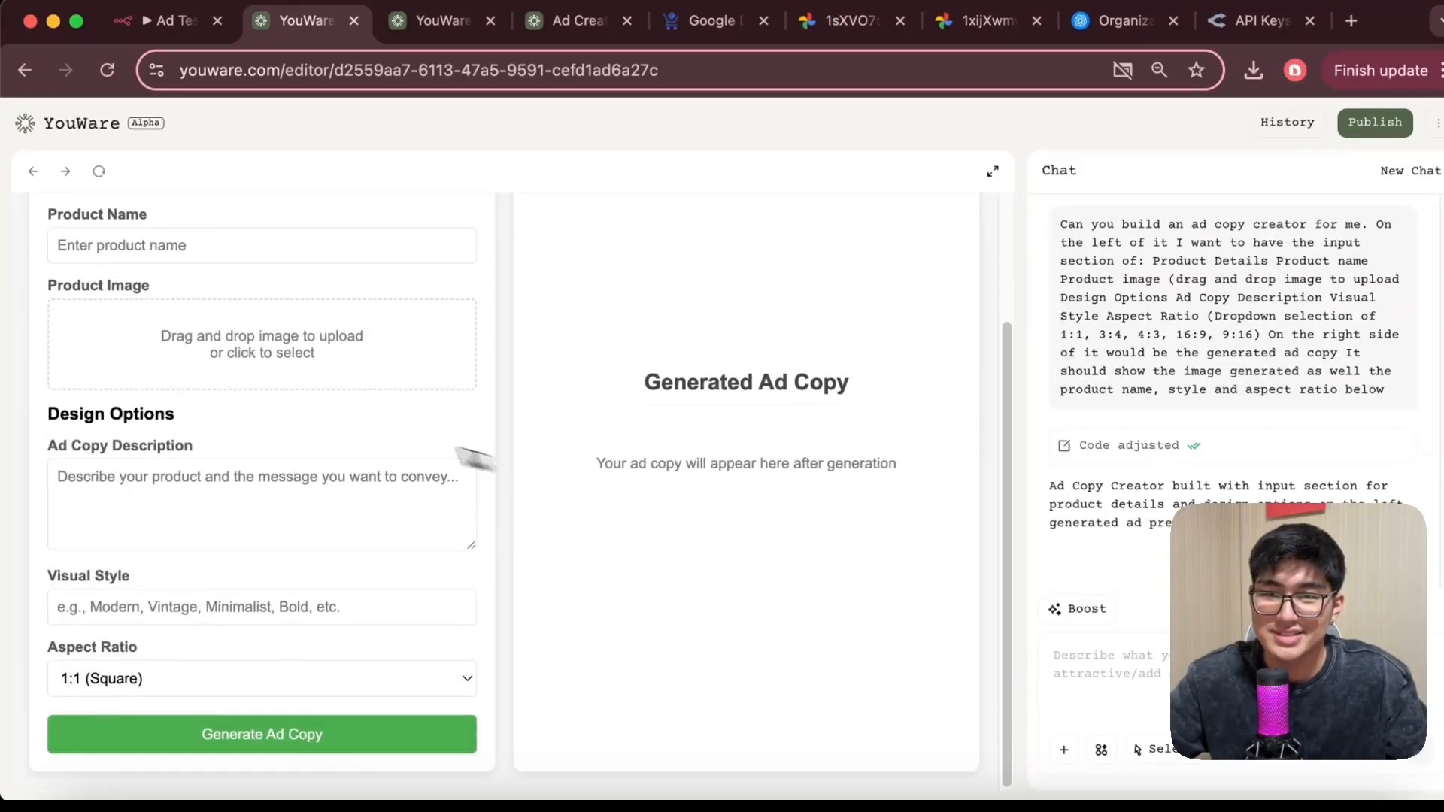
scroll(421, 324, up, 3)
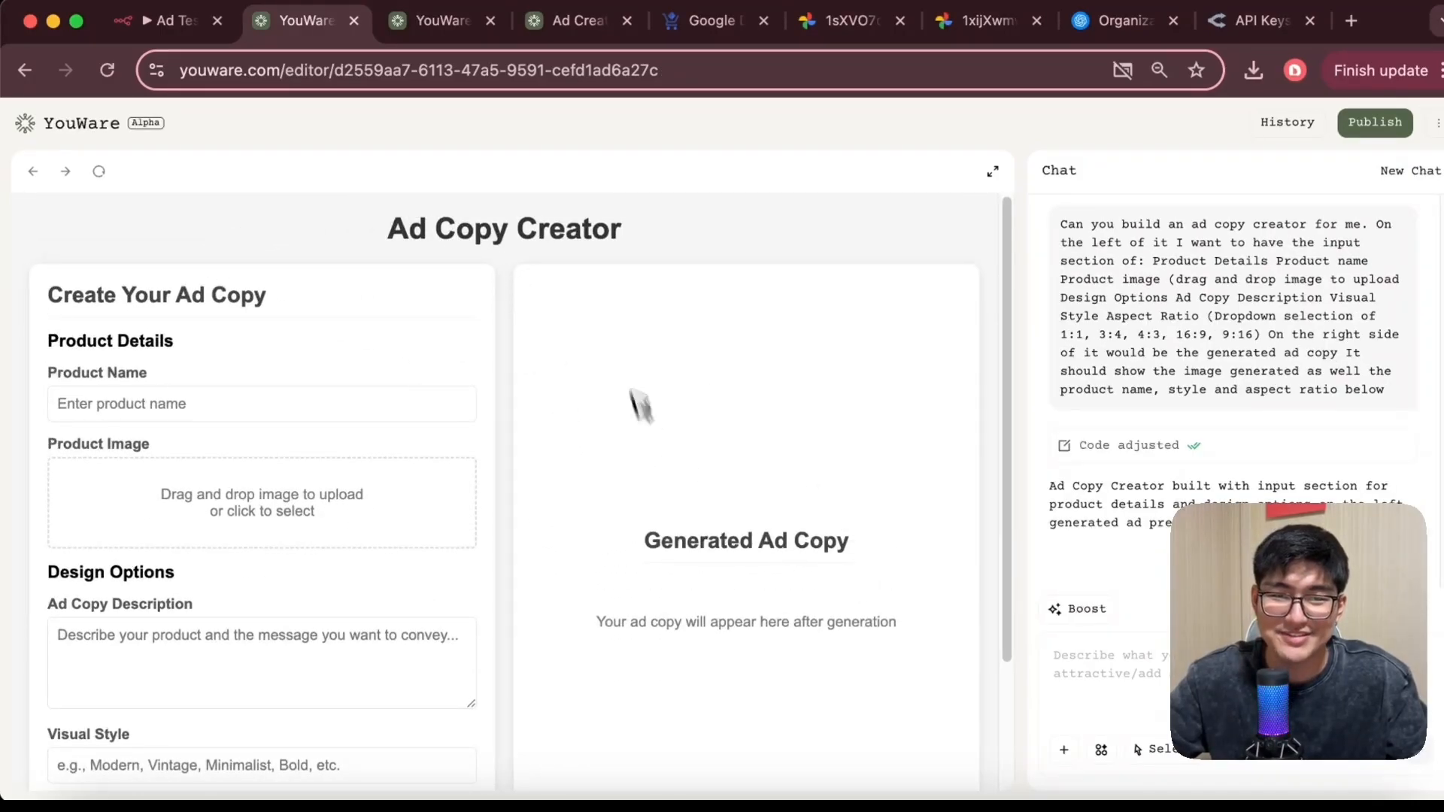
scroll(635, 448, down, 1)
click(205, 378)
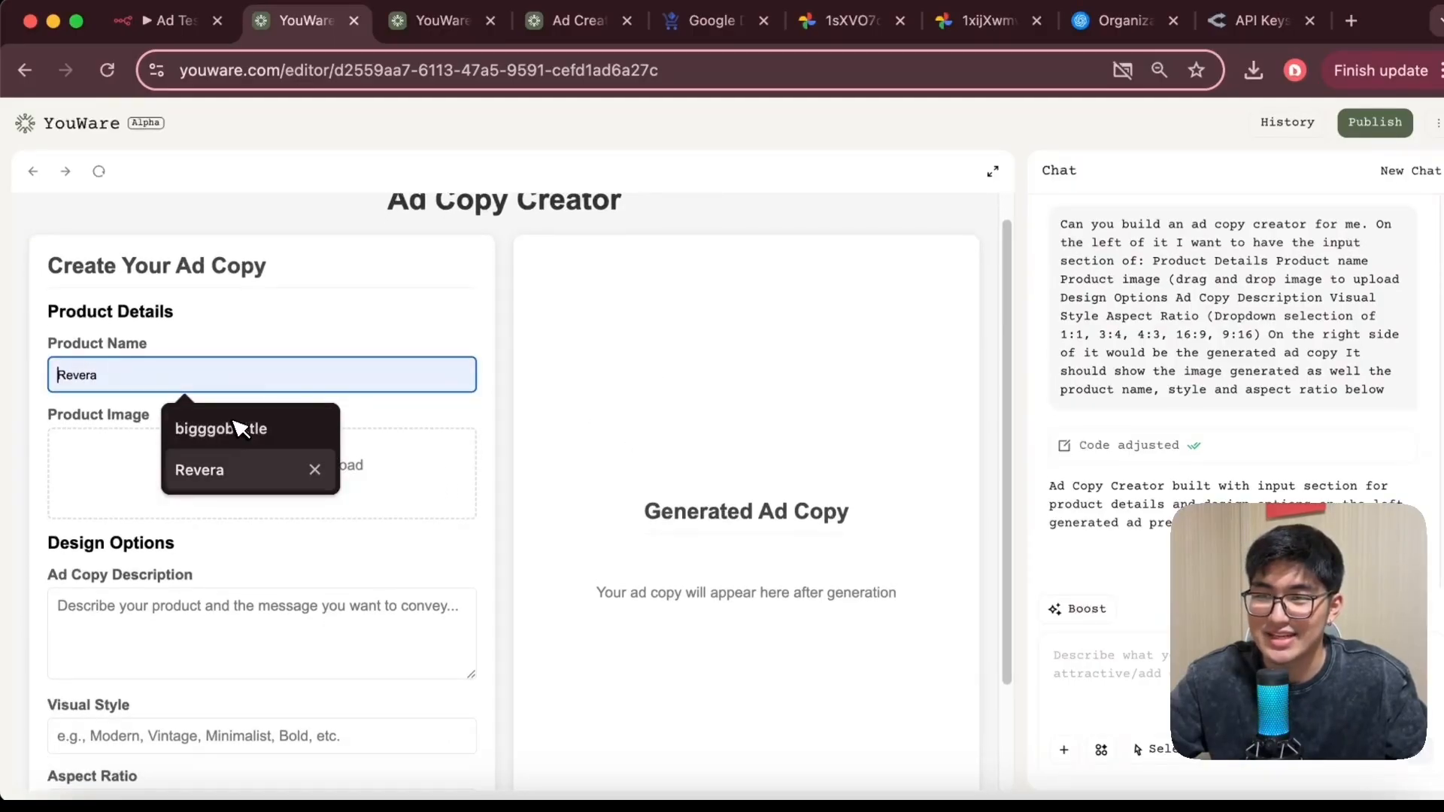
click(234, 423)
Upload suit case.jpeg from the Desktop as the product image
click(282, 466)
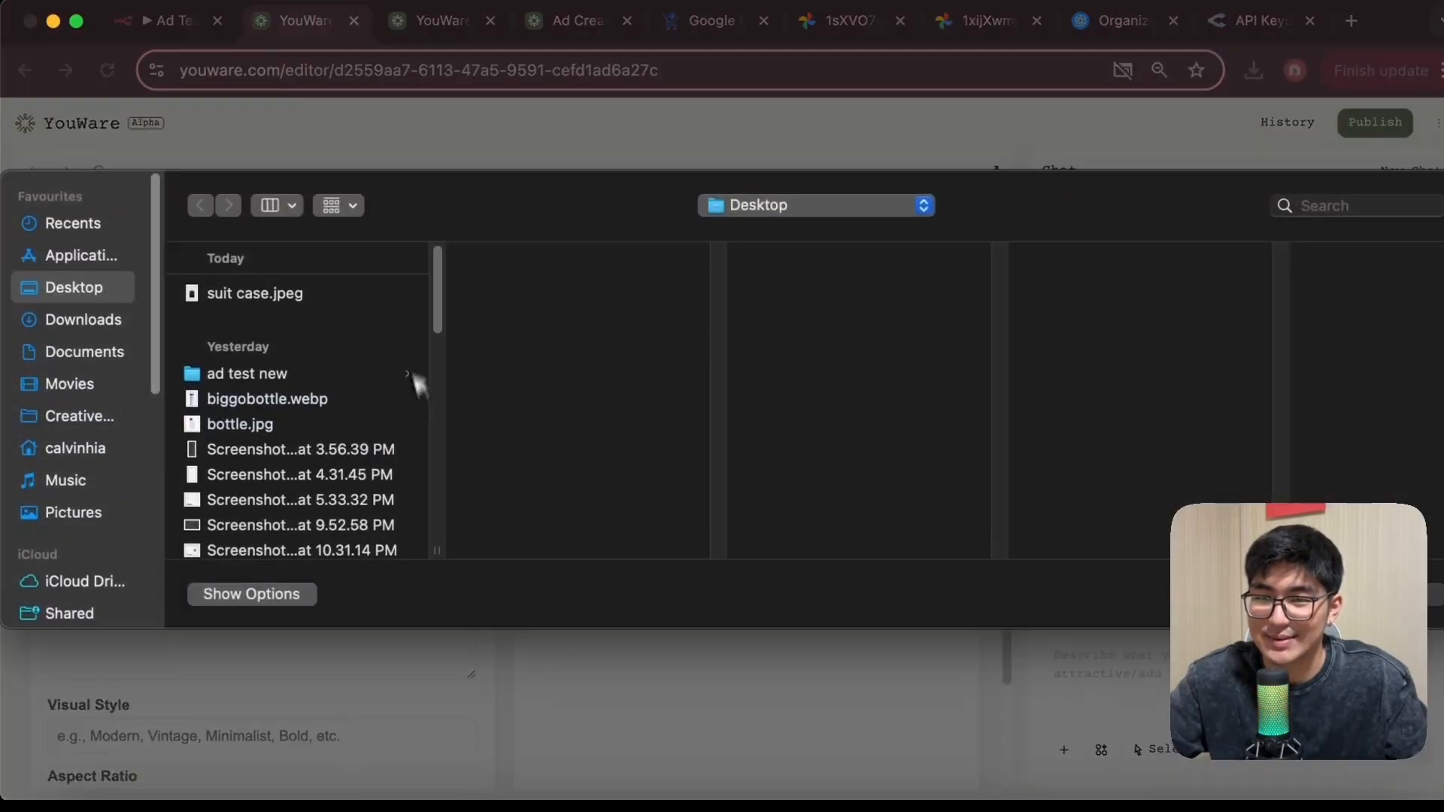
click(275, 295)
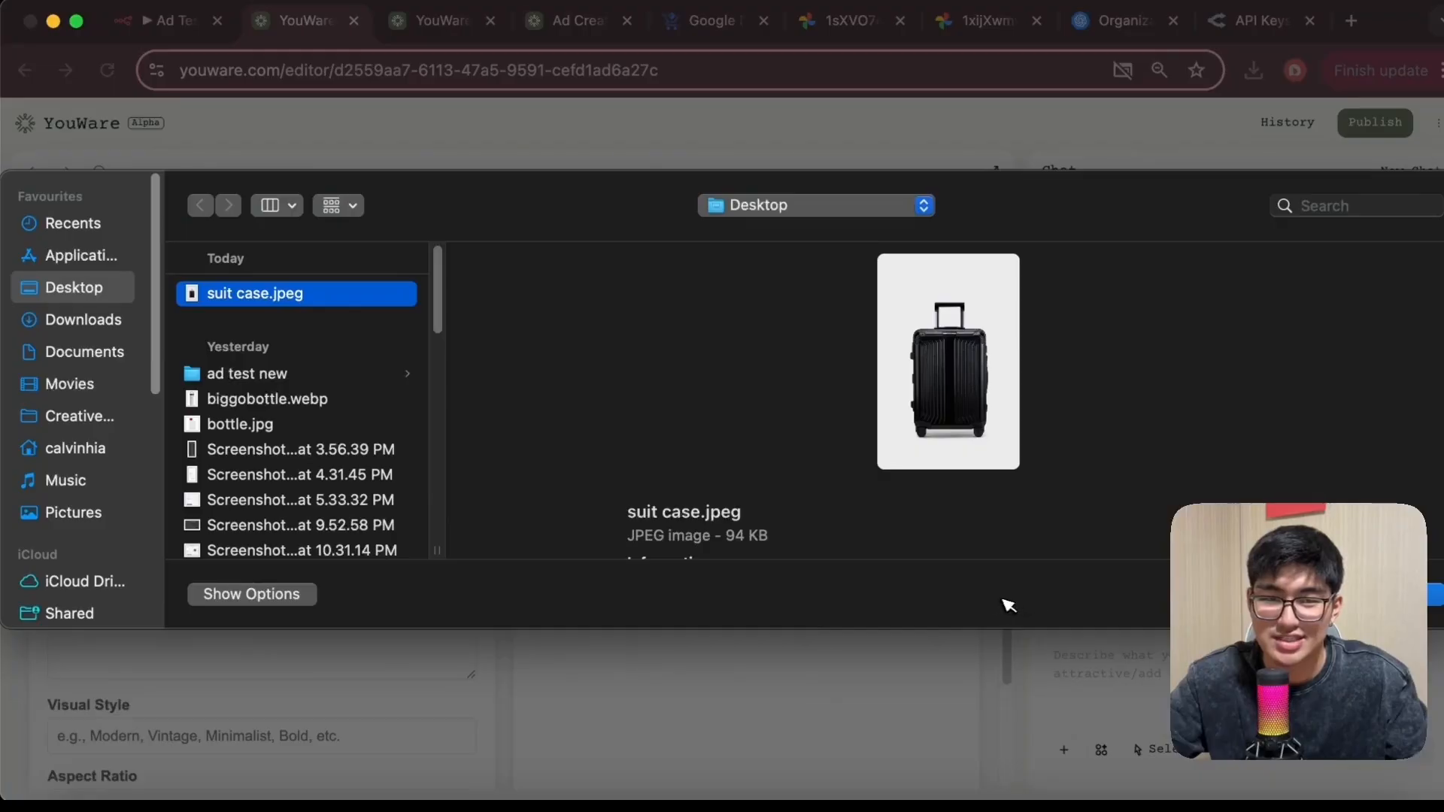
click(1434, 595)
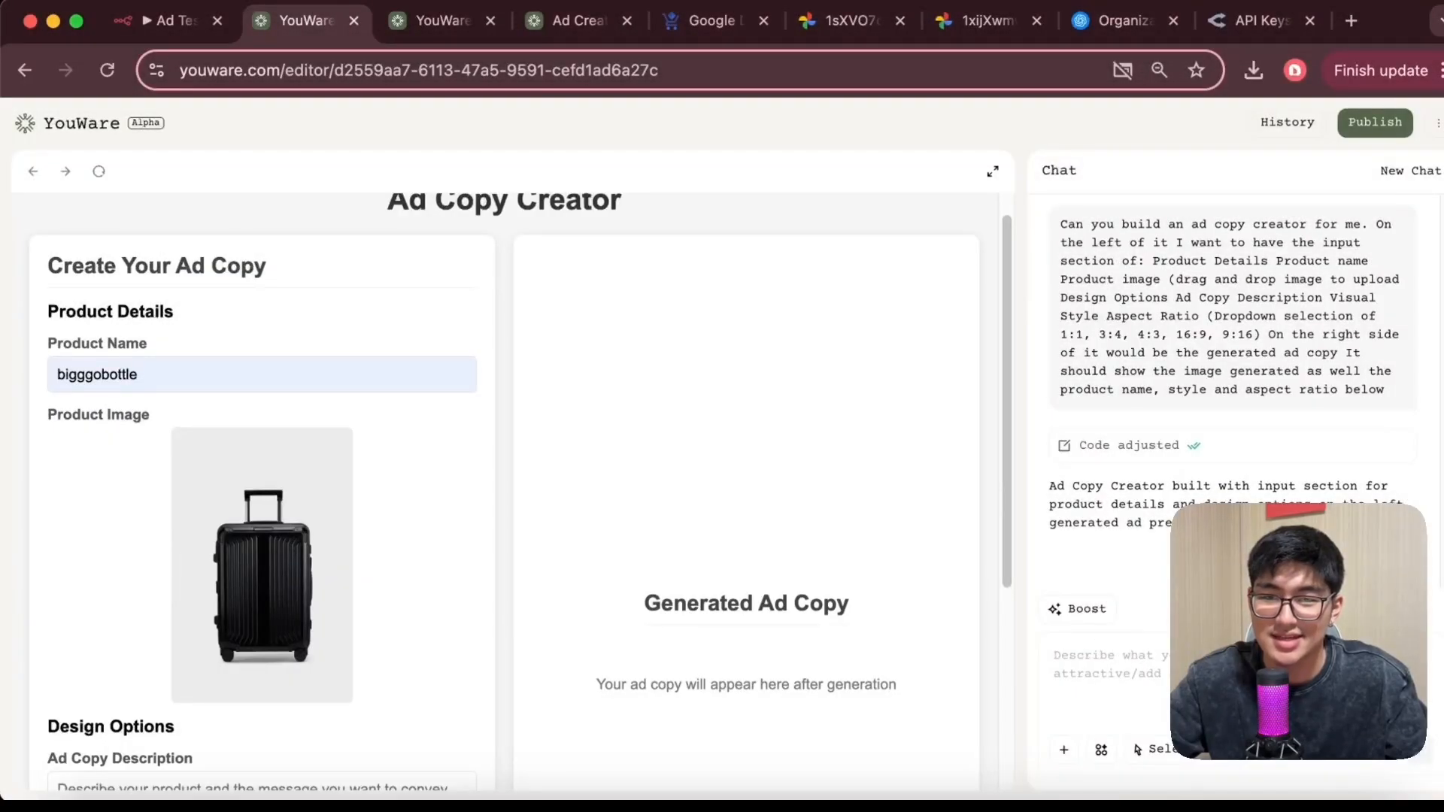
Enter hello as the ad copy description and minimalist as the visual style
scroll(313, 516, down, 5)
click(296, 513)
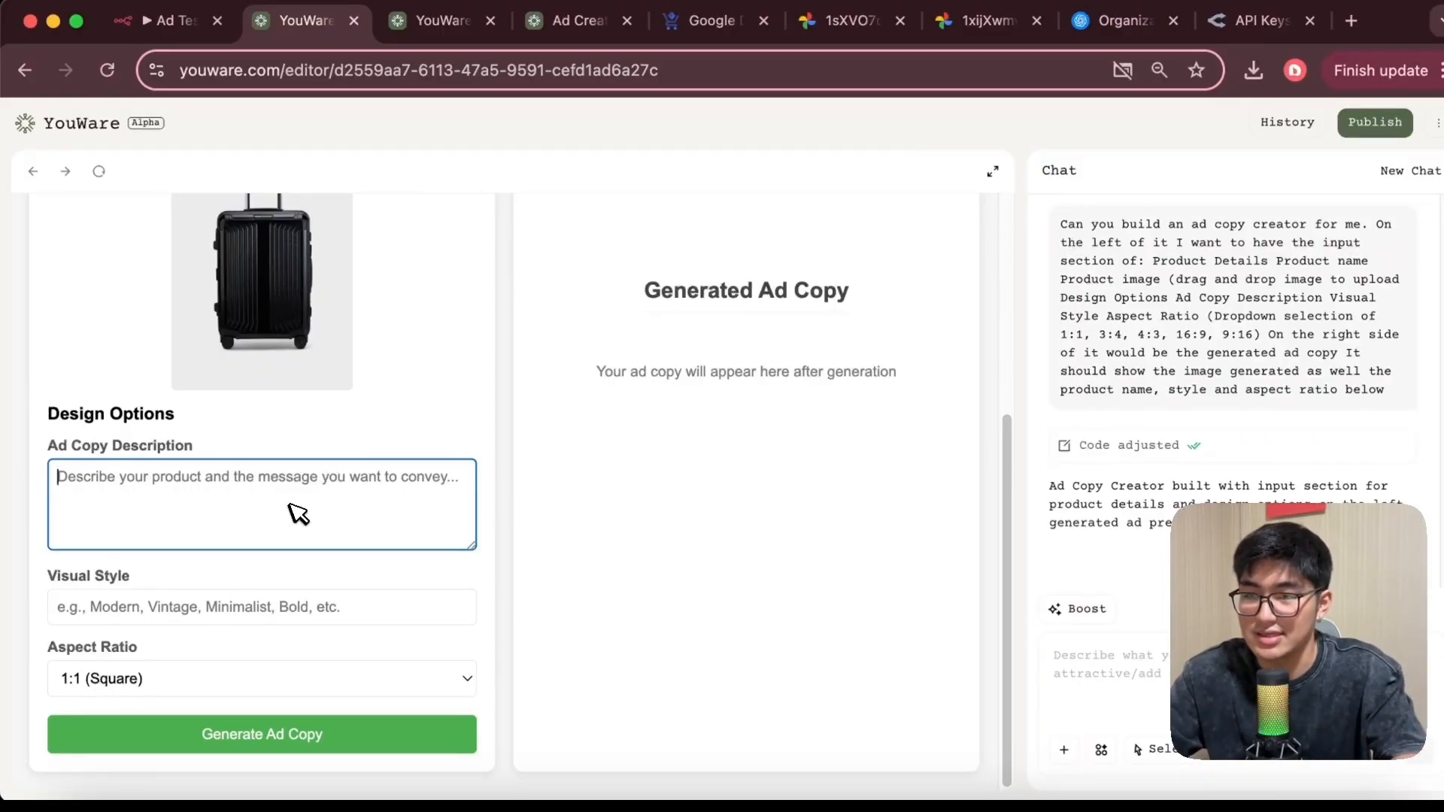
text(hello)
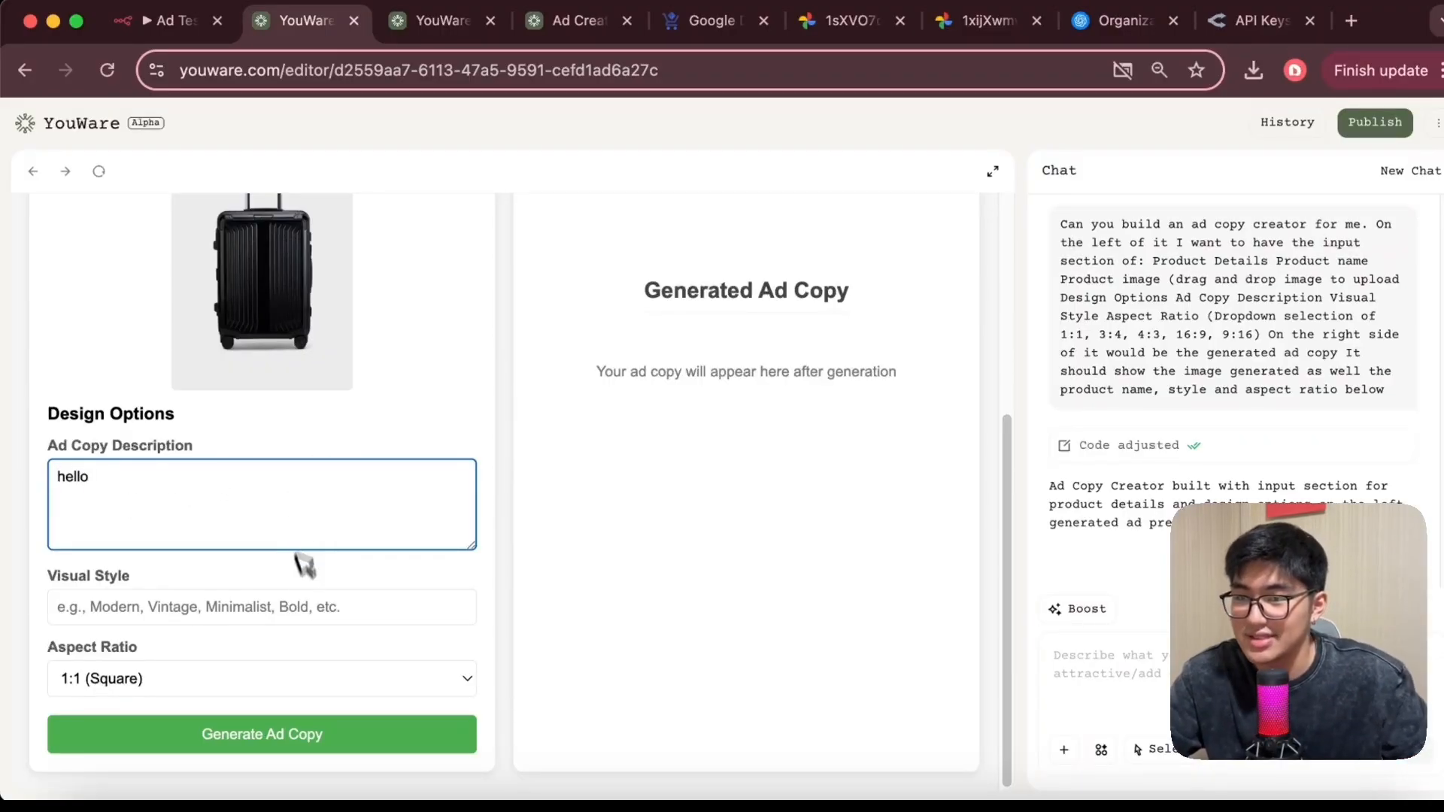
click(309, 613)
text(gl)
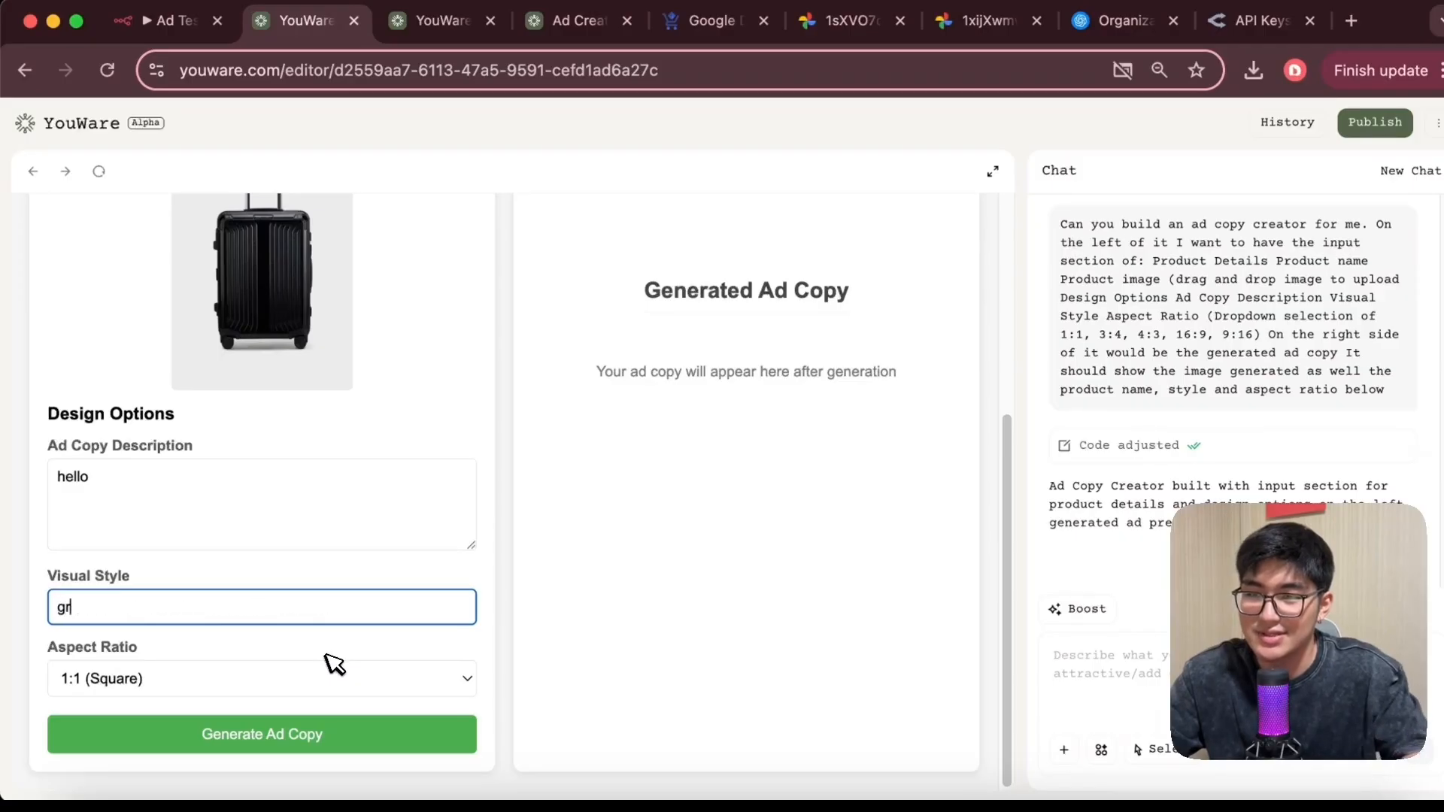
key(BackSpace)
key(BackSpace)
text(min)
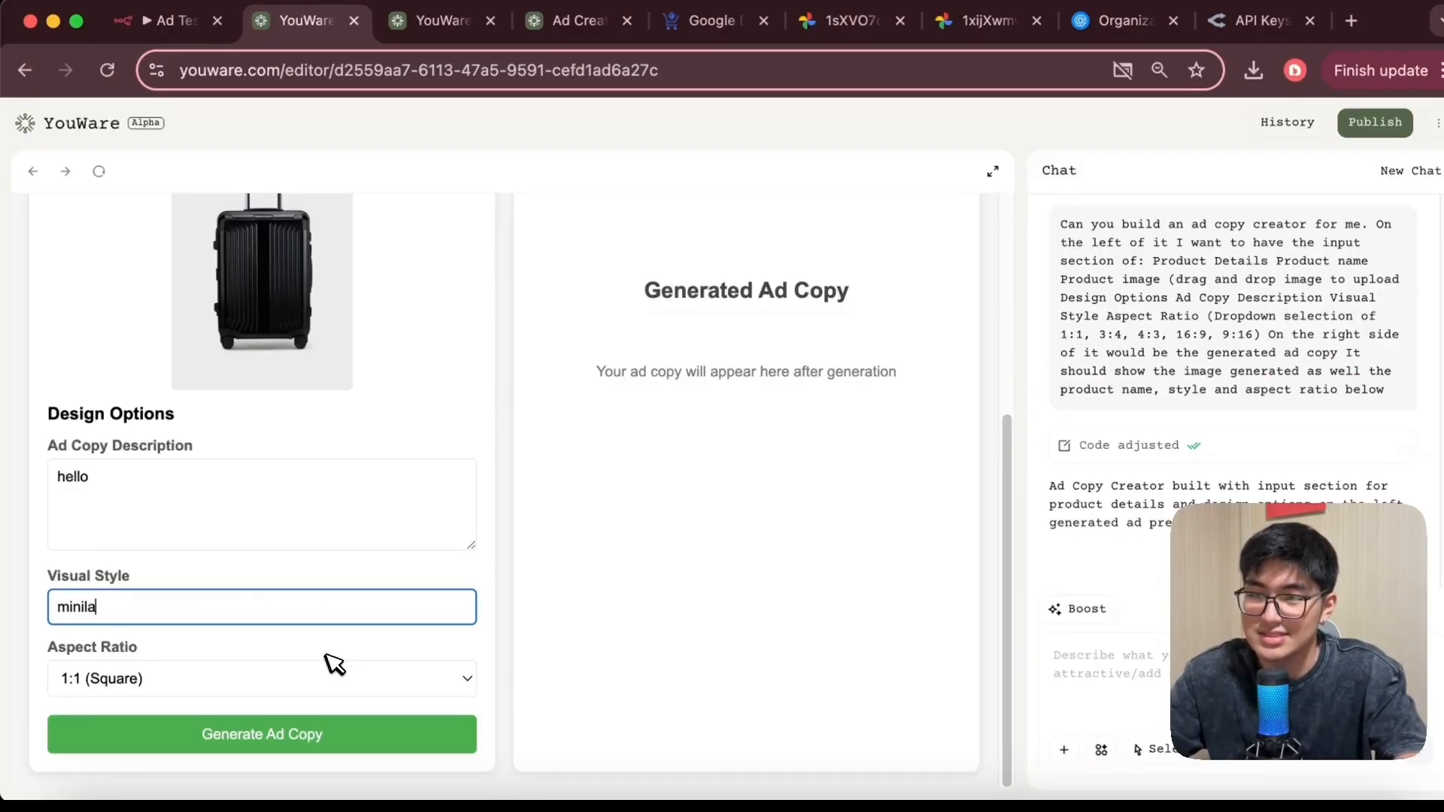
text(imalist)
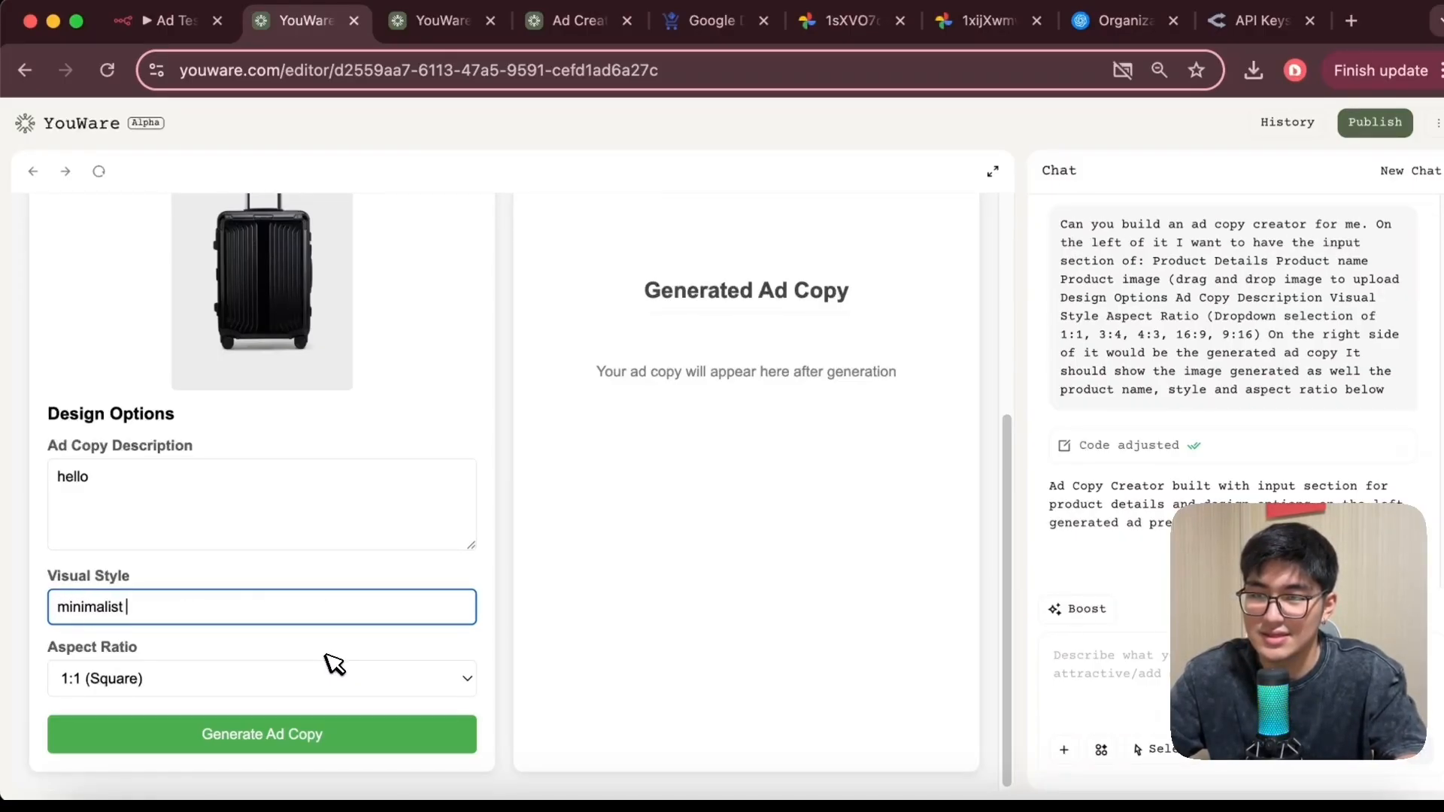
Set the aspect ratio to 3:4 (Portrait) and scroll through the completed form
click(320, 673)
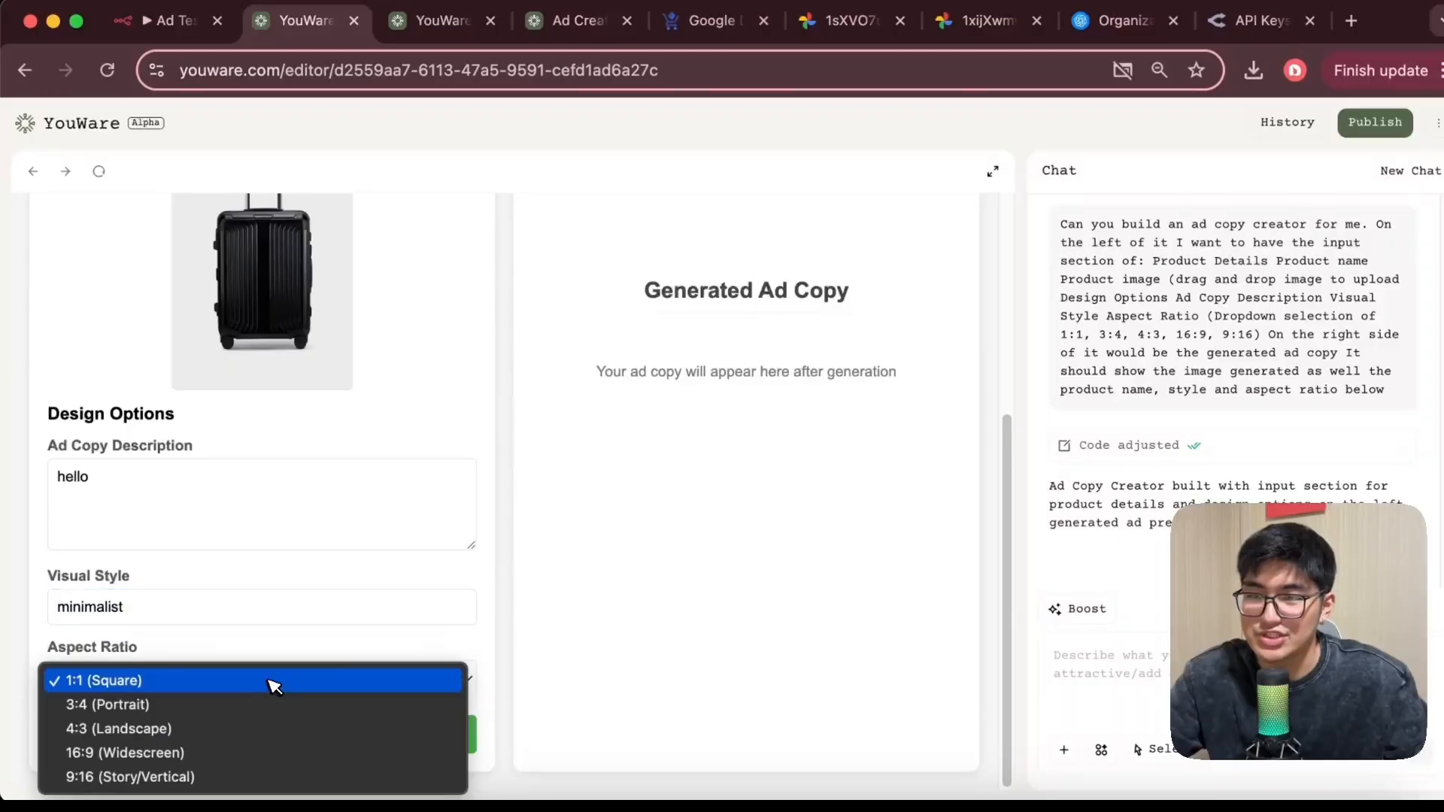
click(239, 707)
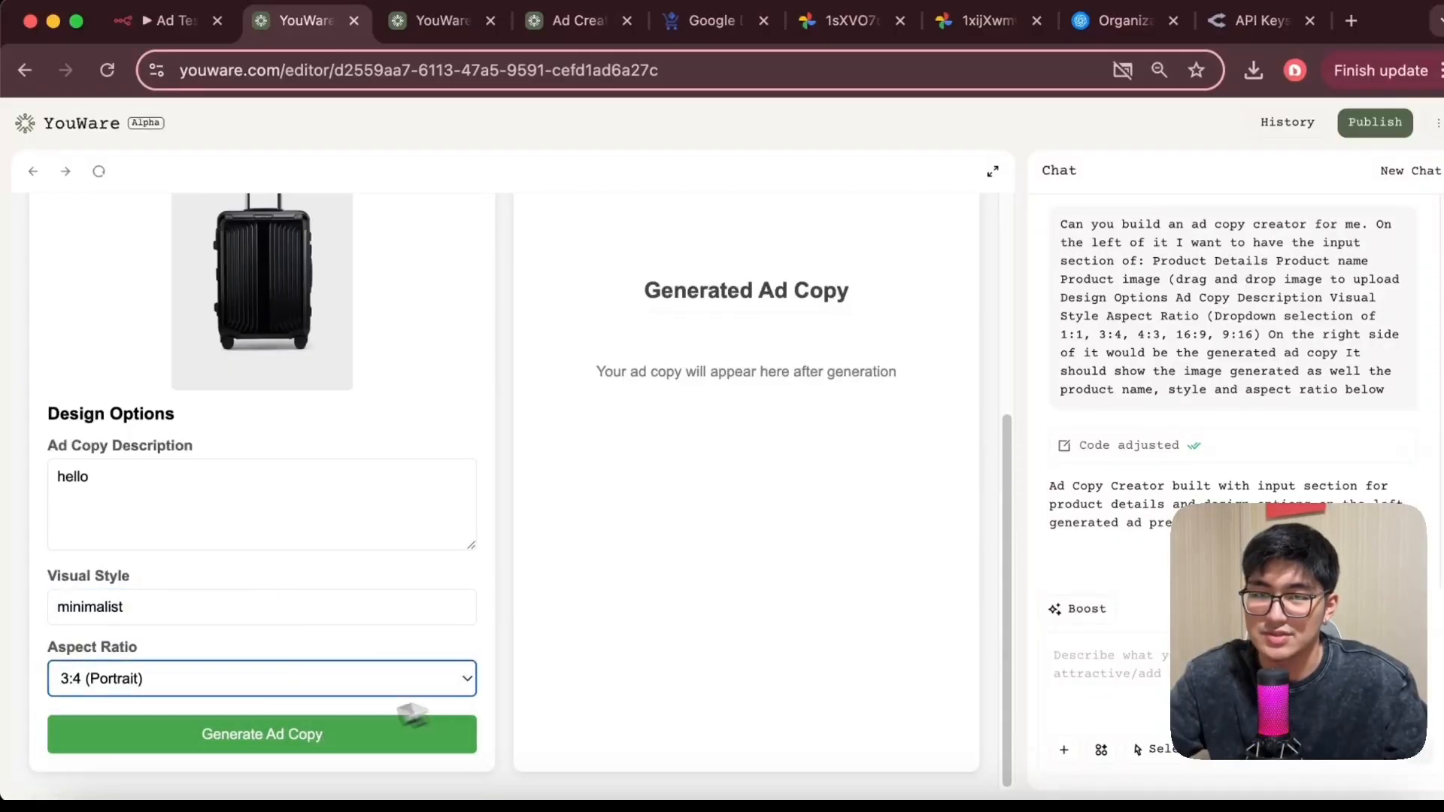
scroll(690, 508, up, 4)
scroll(715, 444, down, 4)
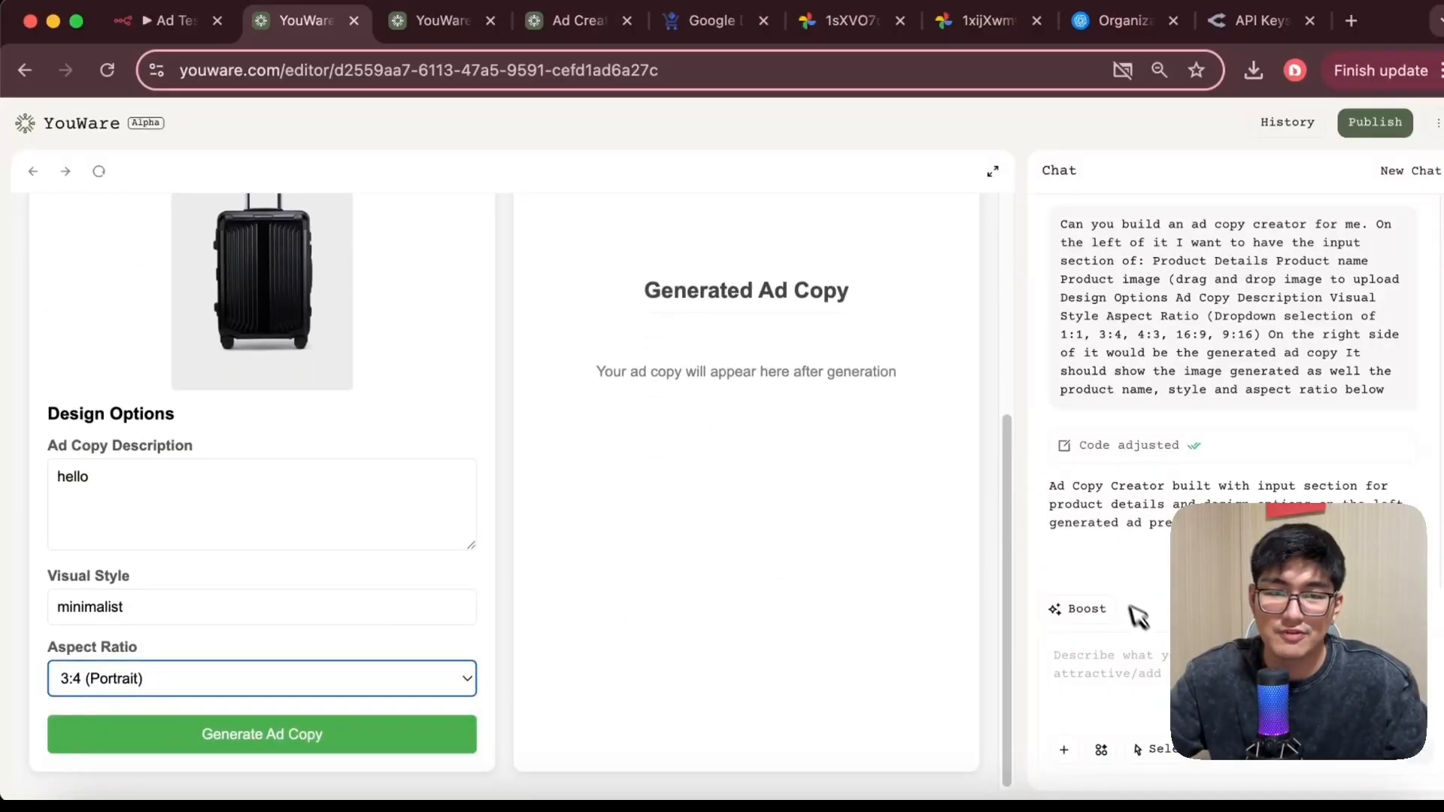
scroll(519, 477, up, 5)
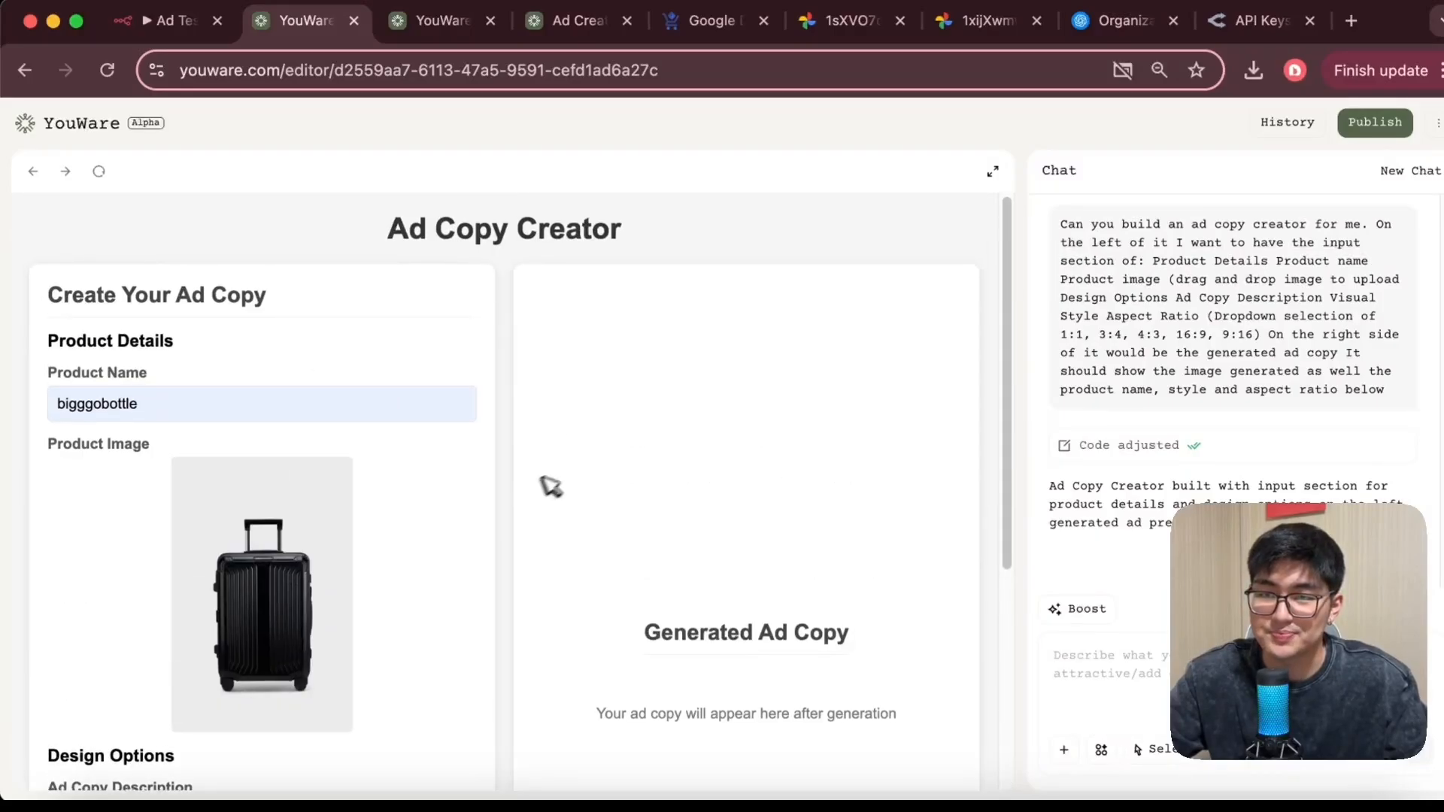
scroll(639, 470, down, 5)
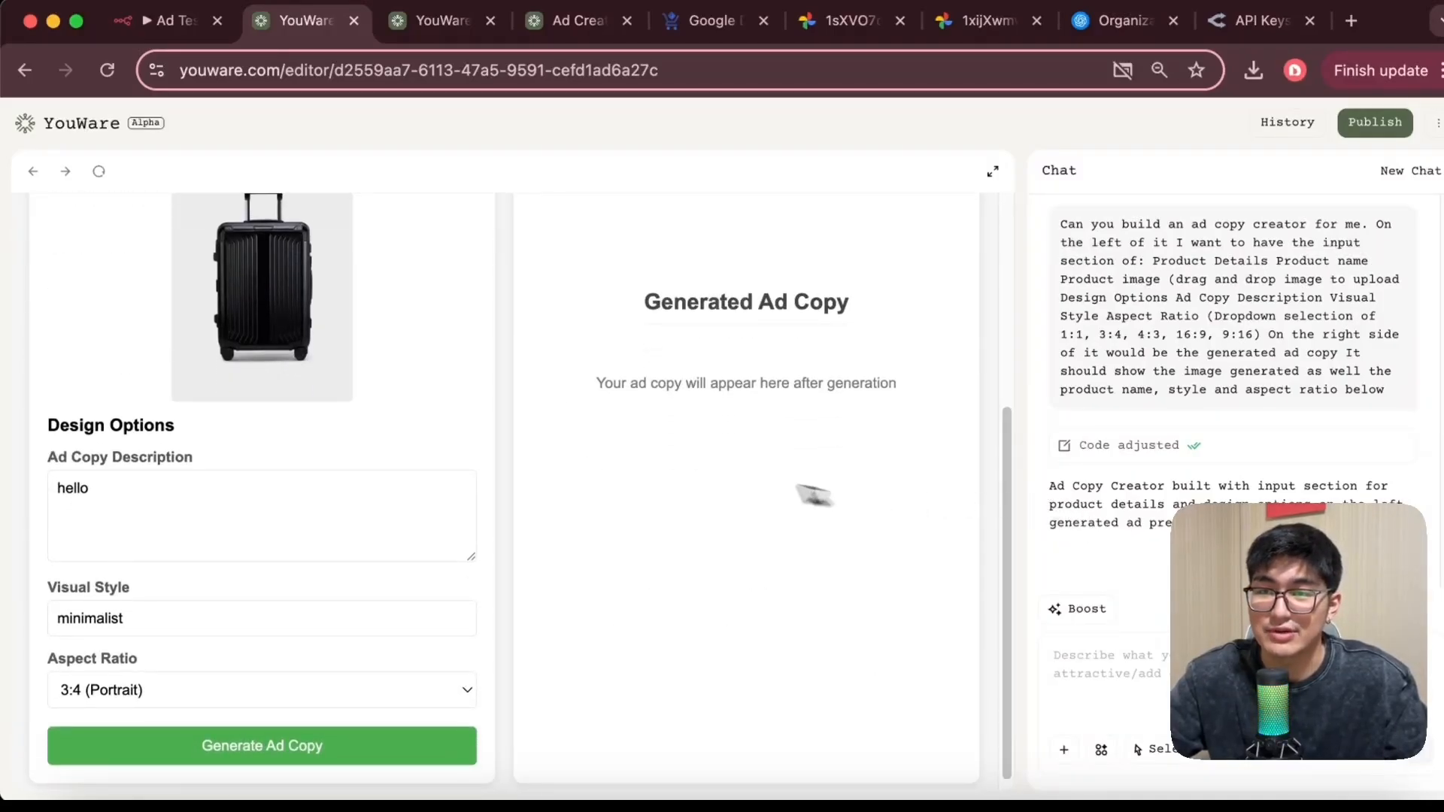
scroll(828, 504, up, 2)
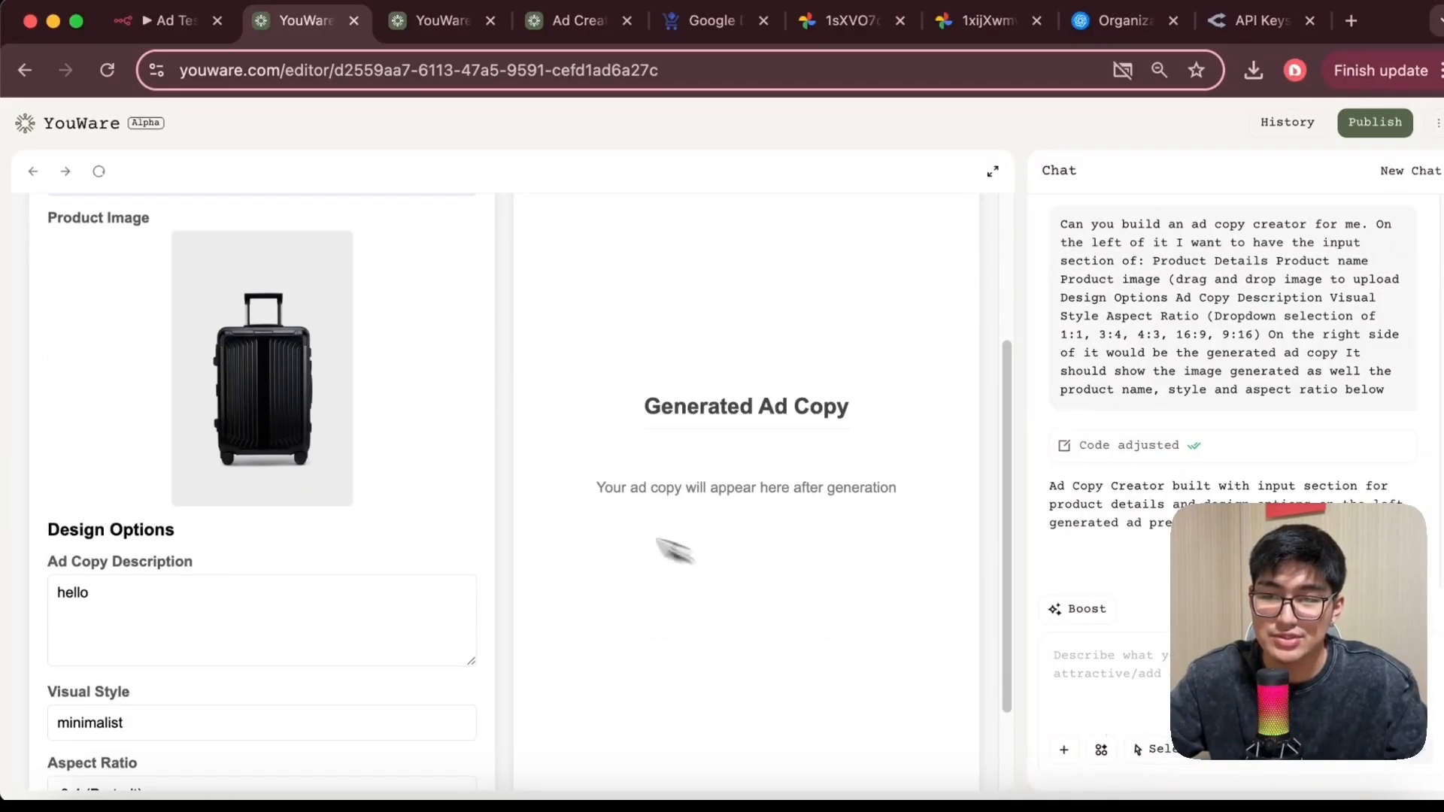
scroll(567, 507, up, 3)
click(263, 414)
click(573, 450)
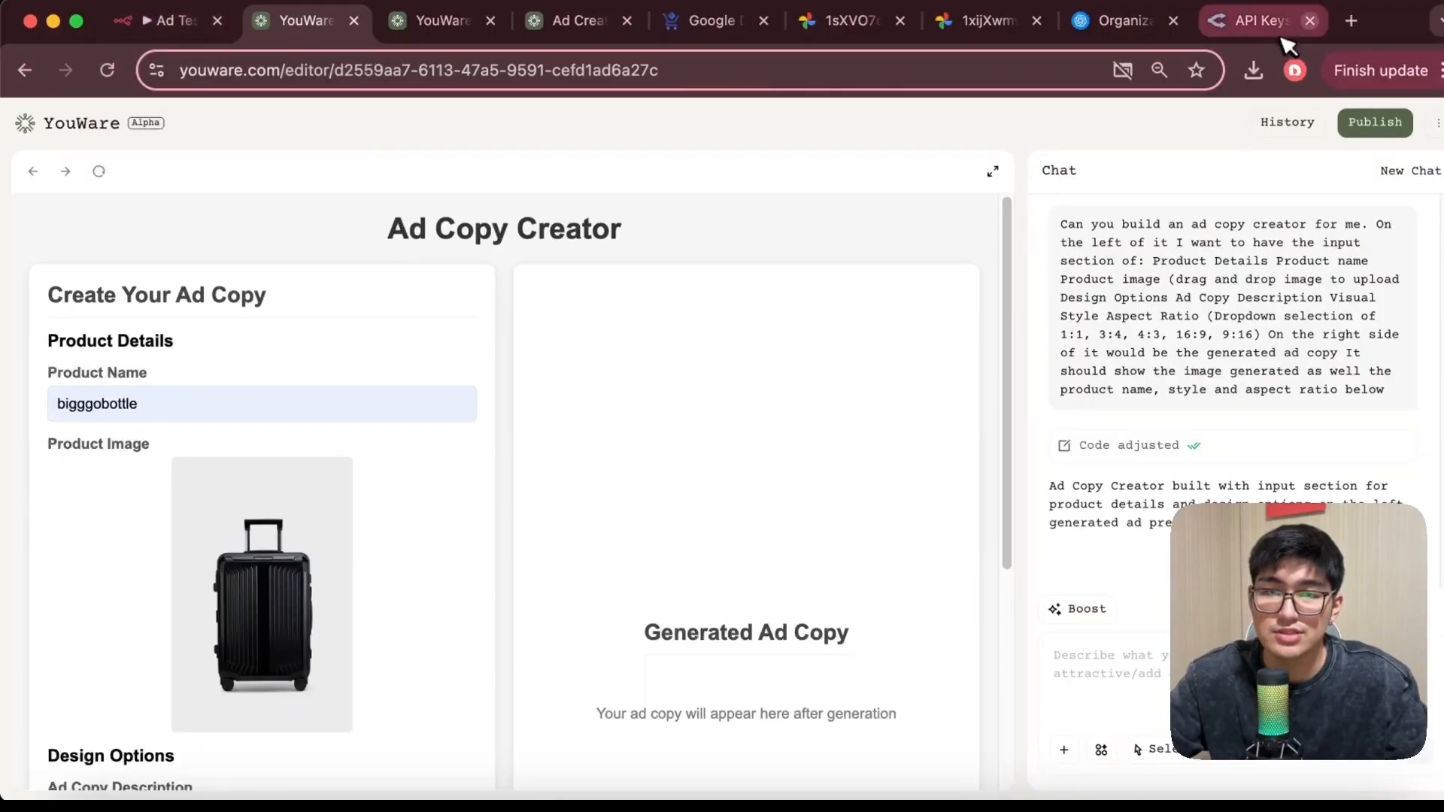
Switch to the n8n Ad Image Generator workflow and clear its execution data
click(158, 24)
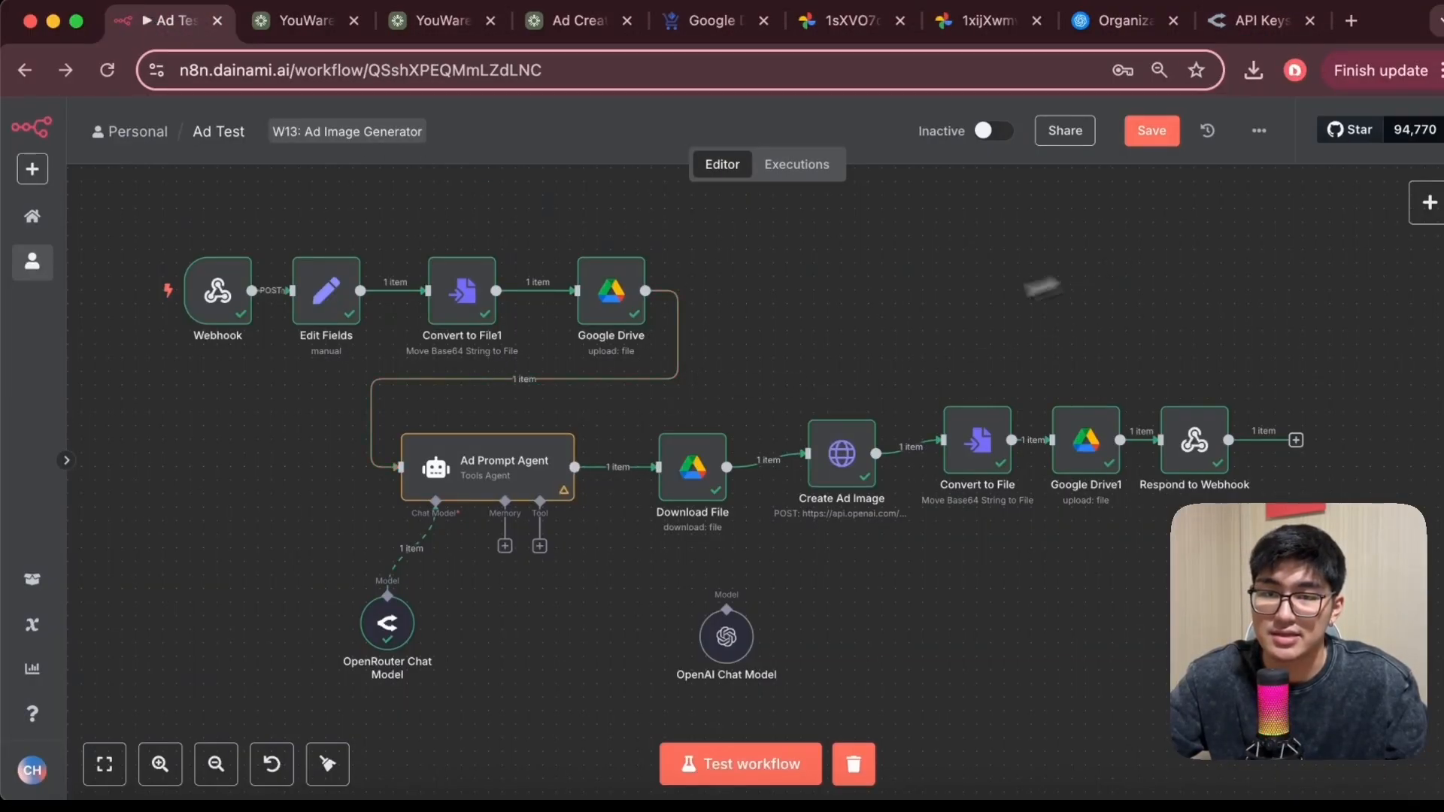
scroll(860, 671, up, 3)
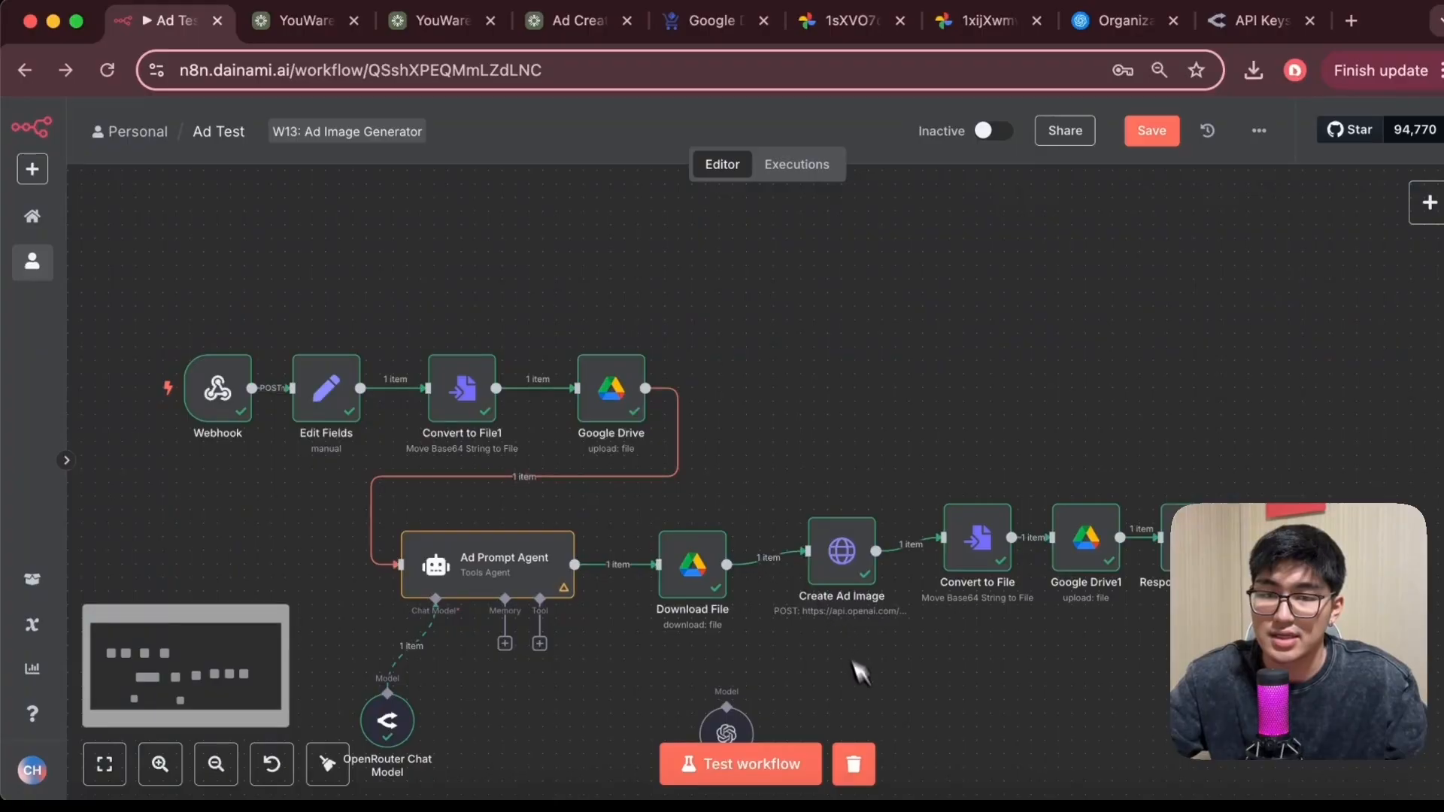
click(854, 765)
Open the Webhook node, compare its production and test URLs, and copy the test webhook URL
click(285, 389)
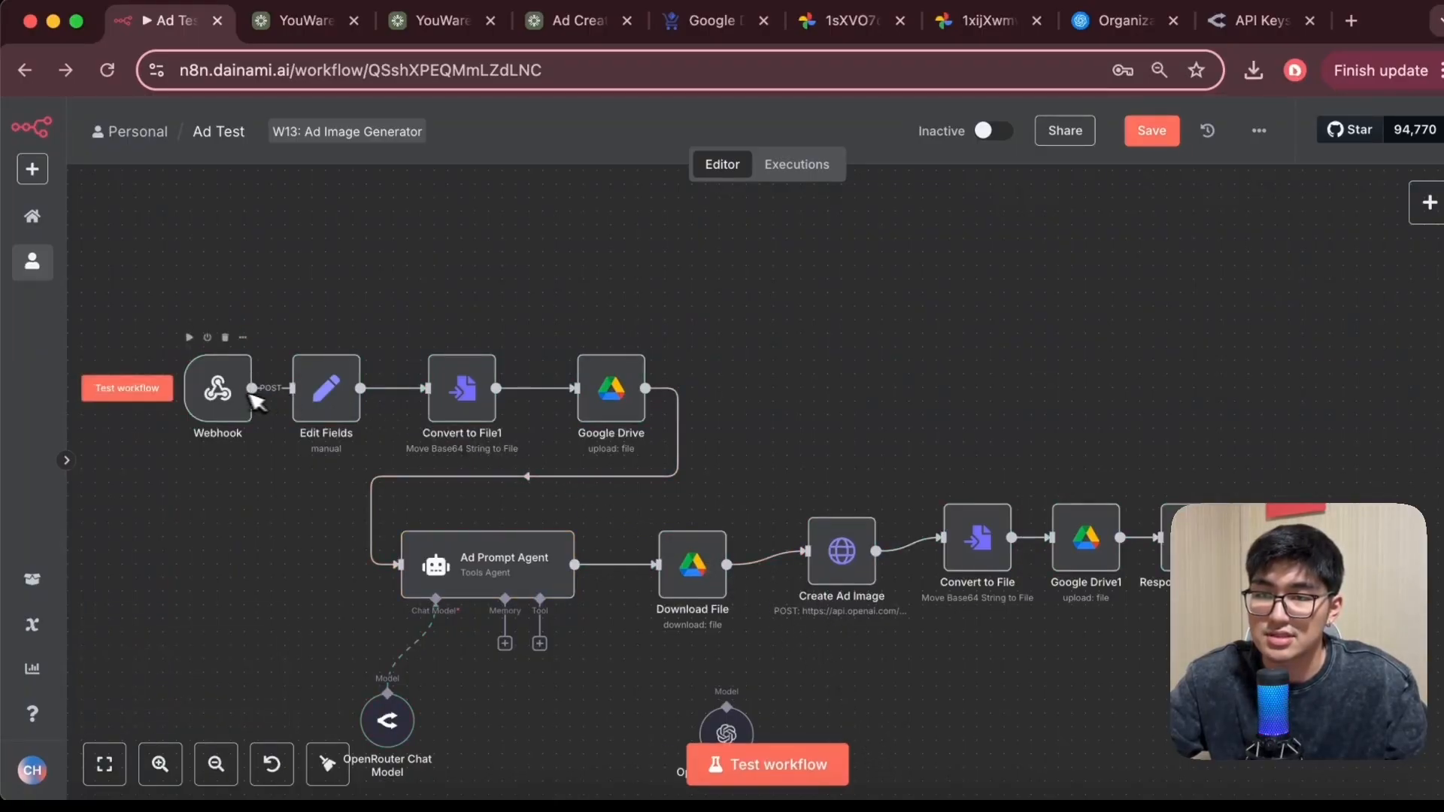
drag(226, 395, 244, 269)
double_click(244, 268)
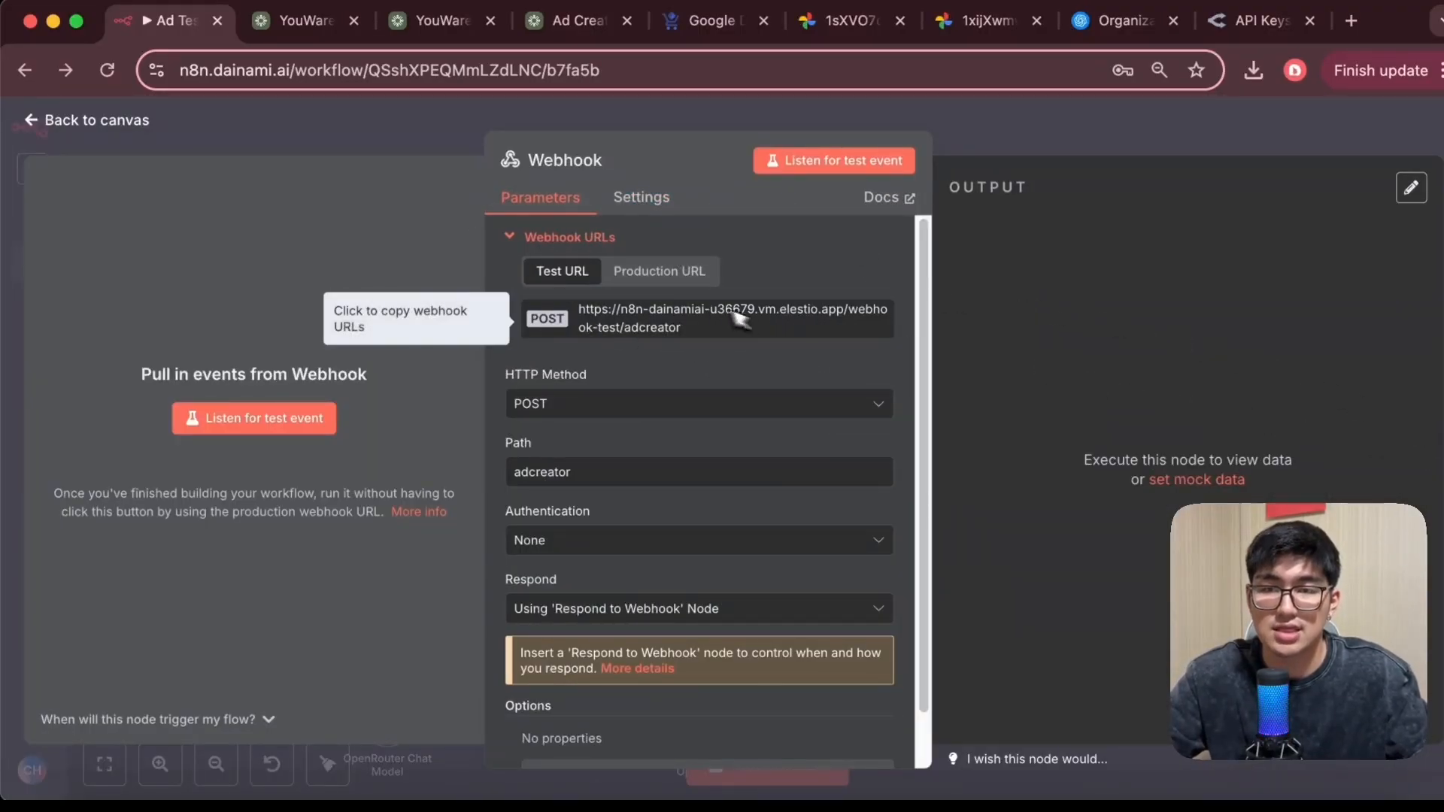
click(656, 272)
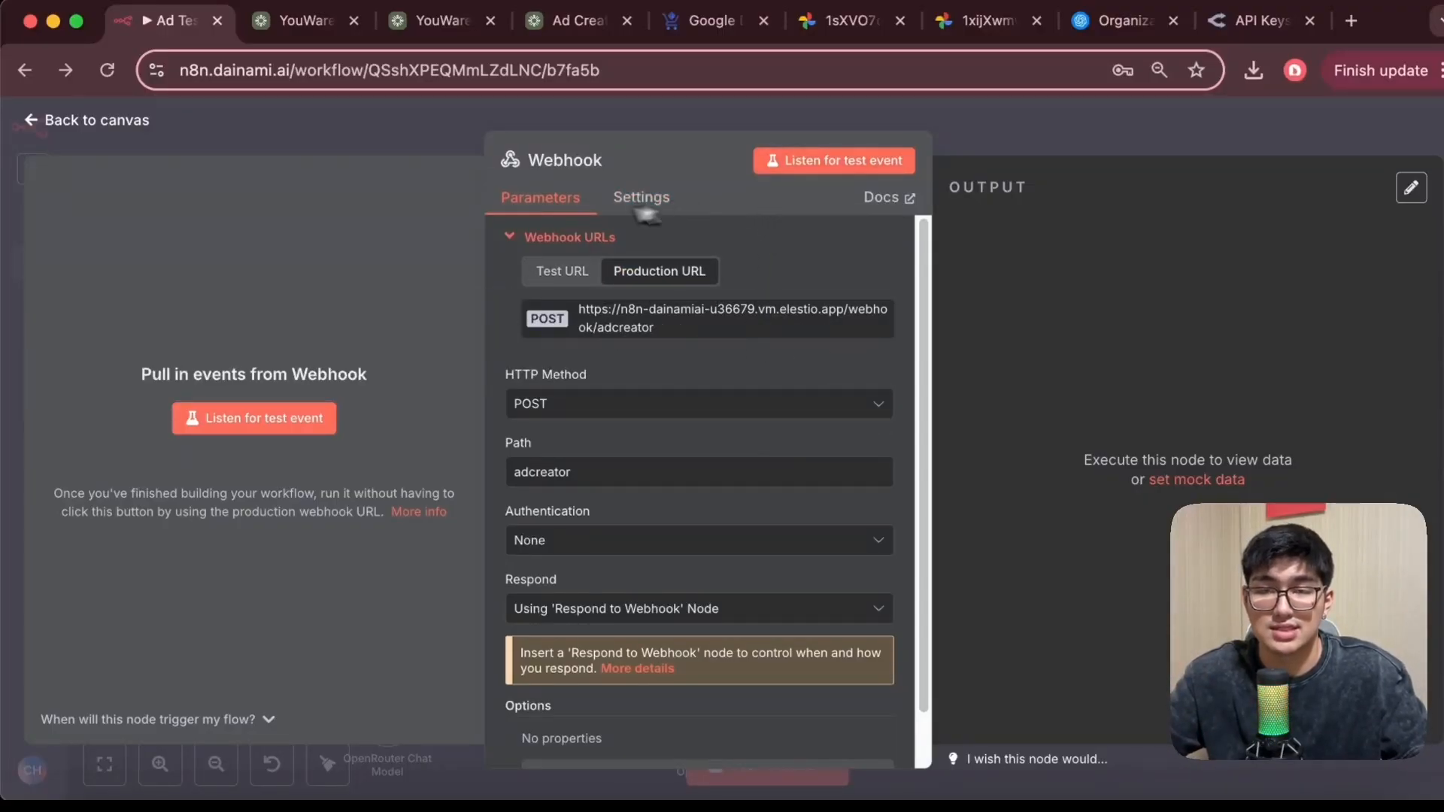
click(560, 272)
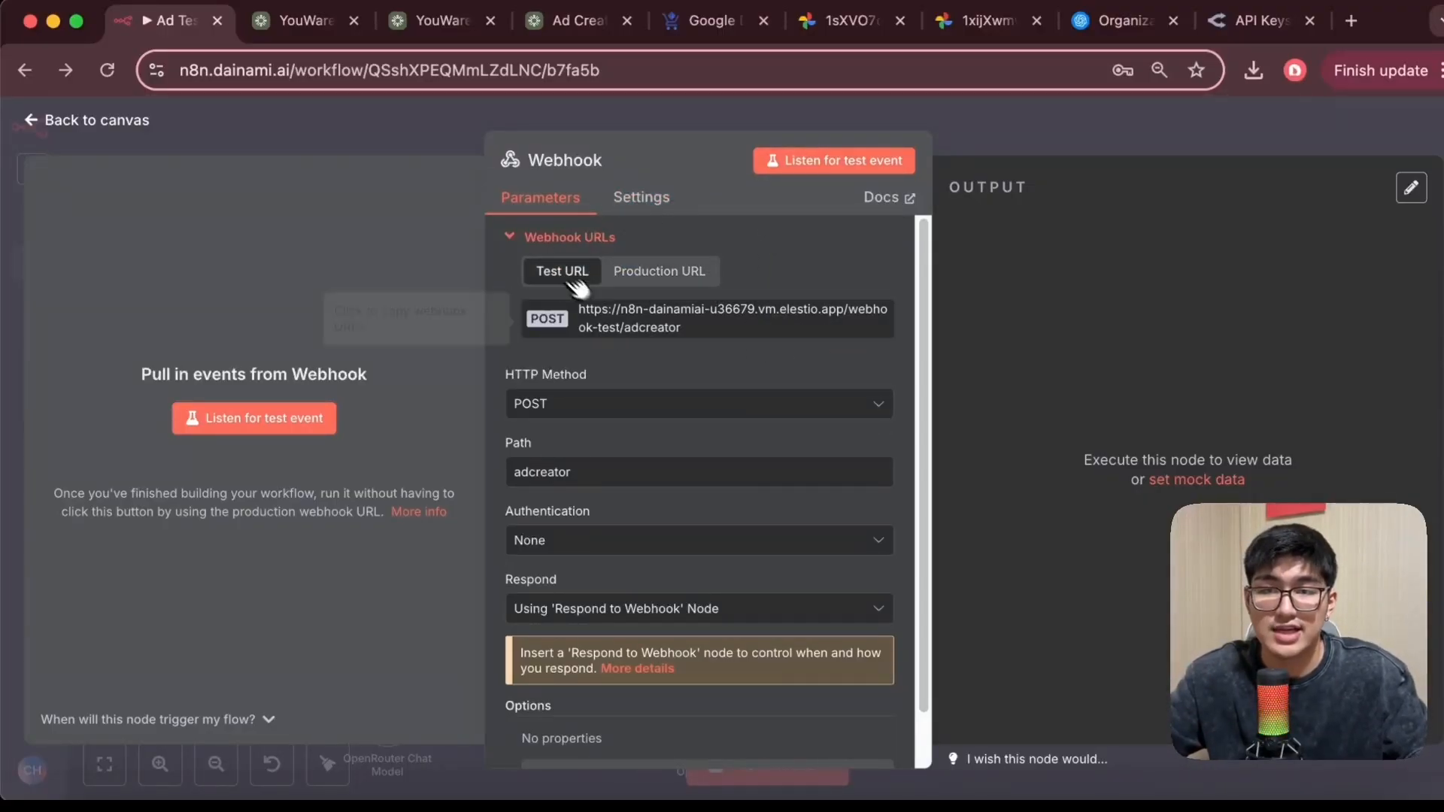
click(689, 325)
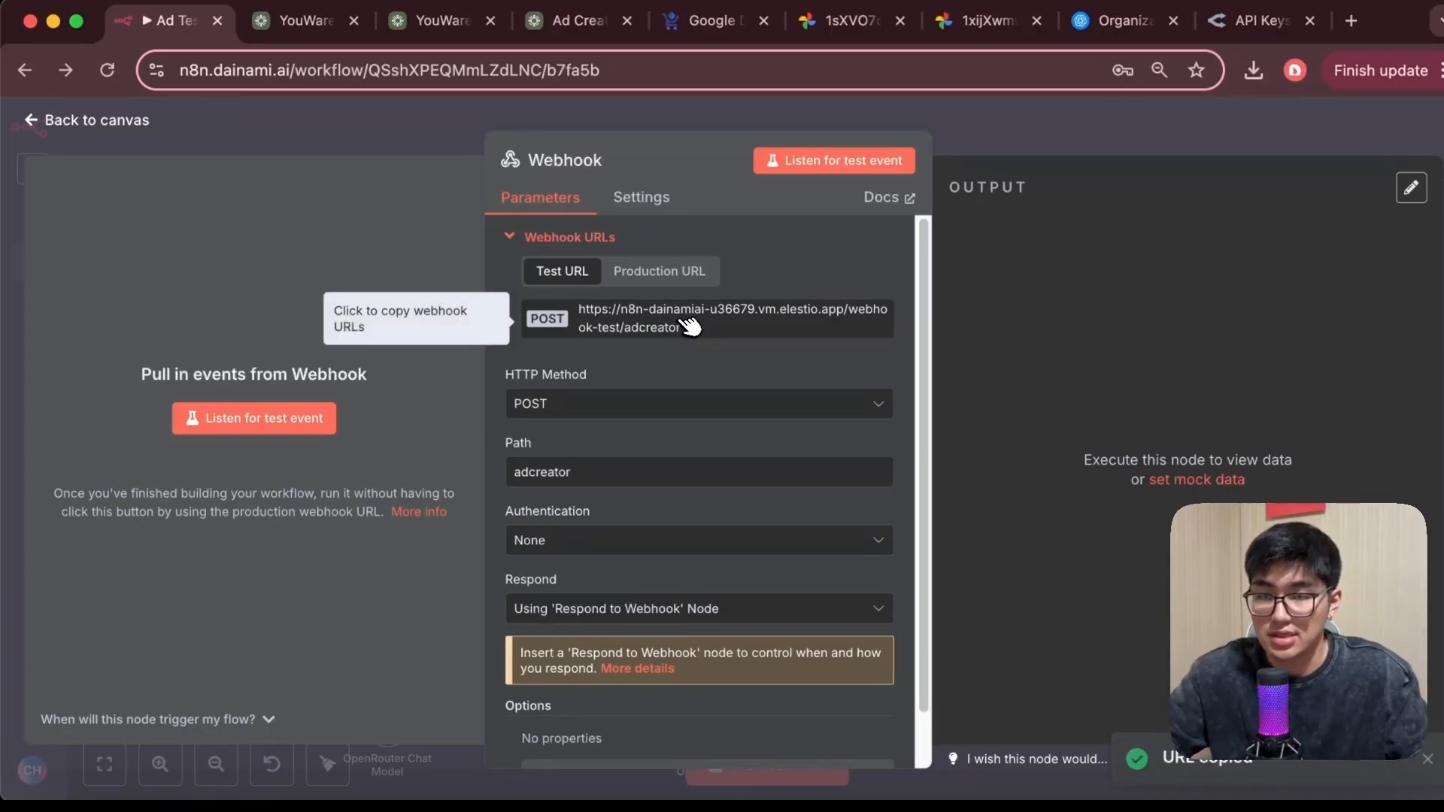
Return to YouWare and write a chat prompt asking it to send all these form data to the copied webhook URL
click(305, 21)
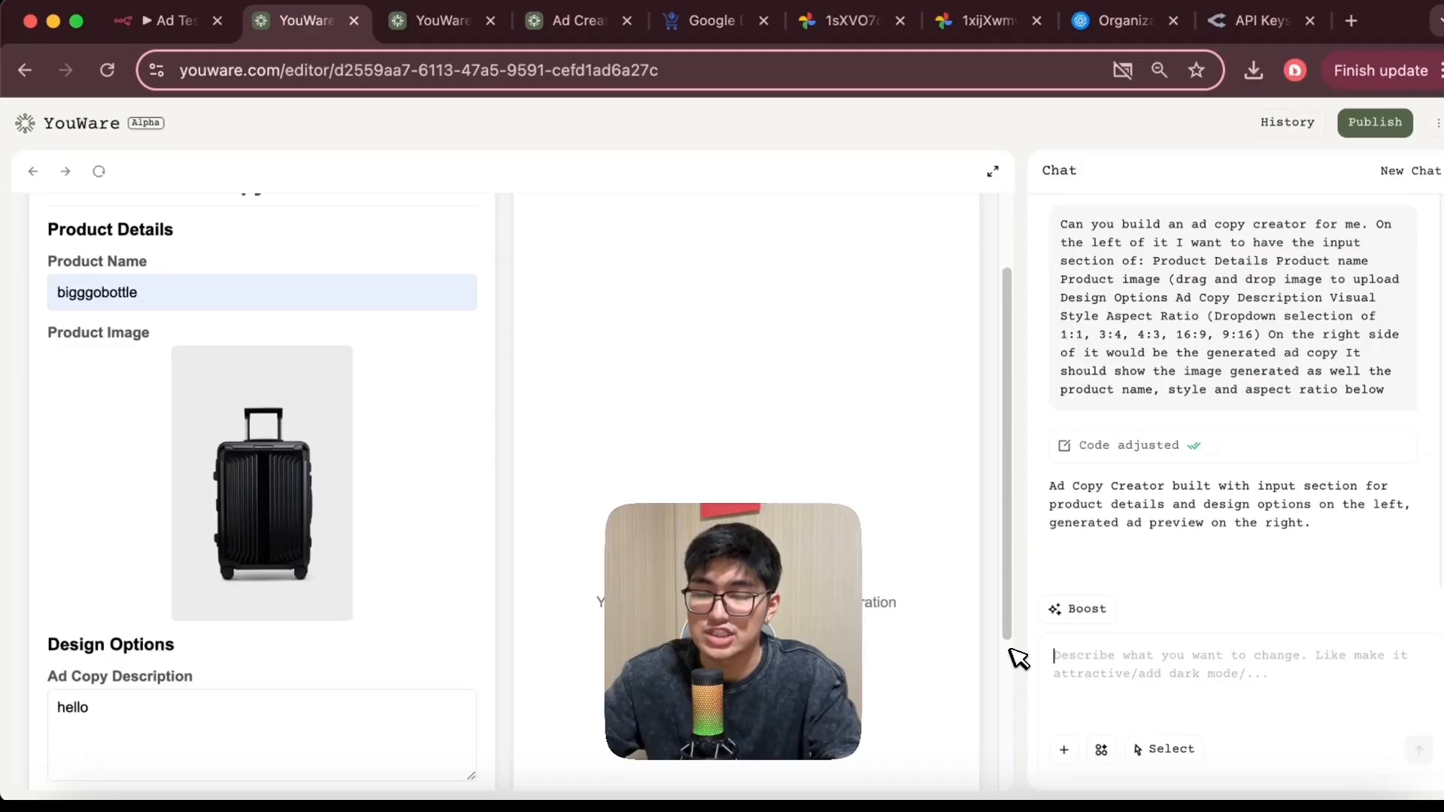
text(Can you sen)
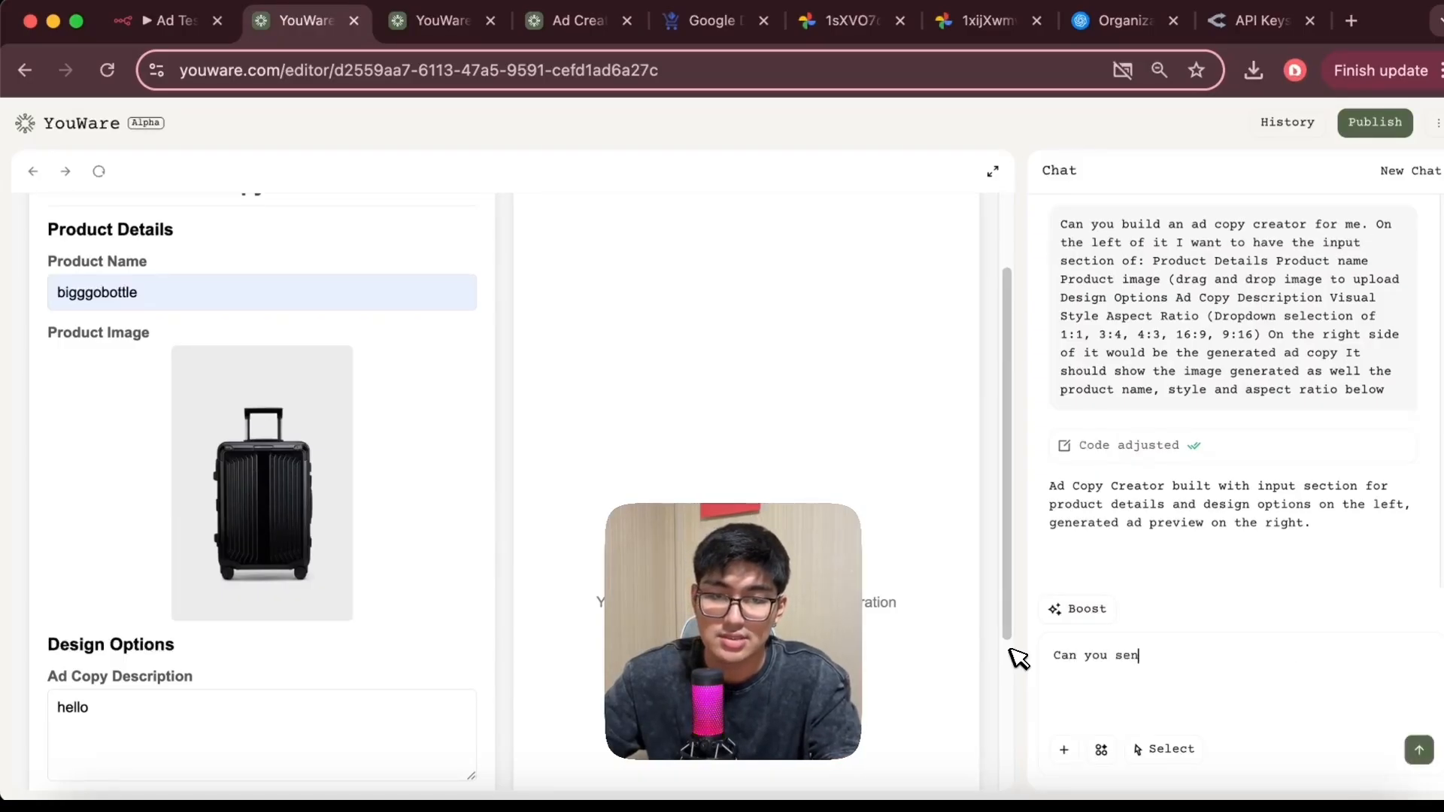
text(d all these data)
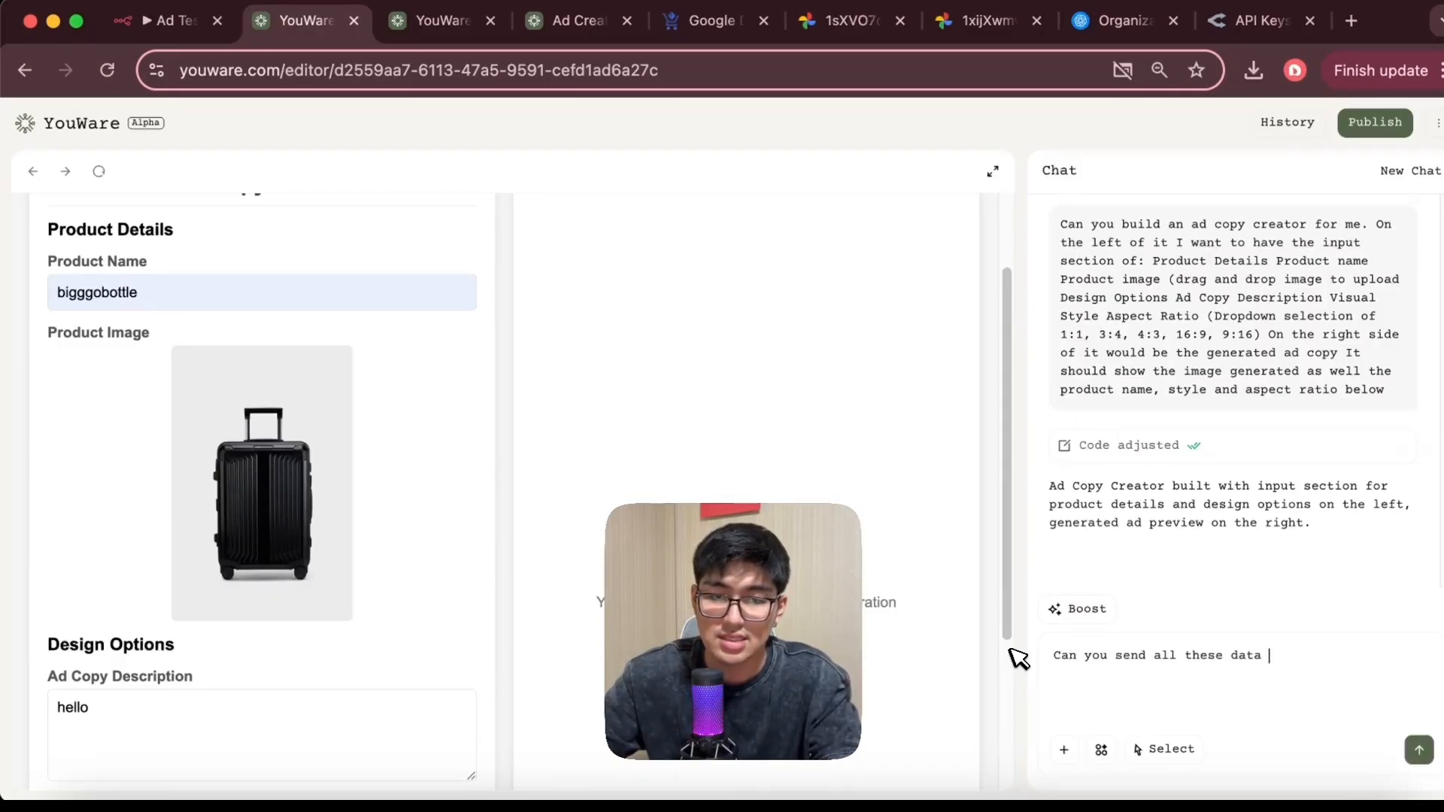
text( to this webhook:)
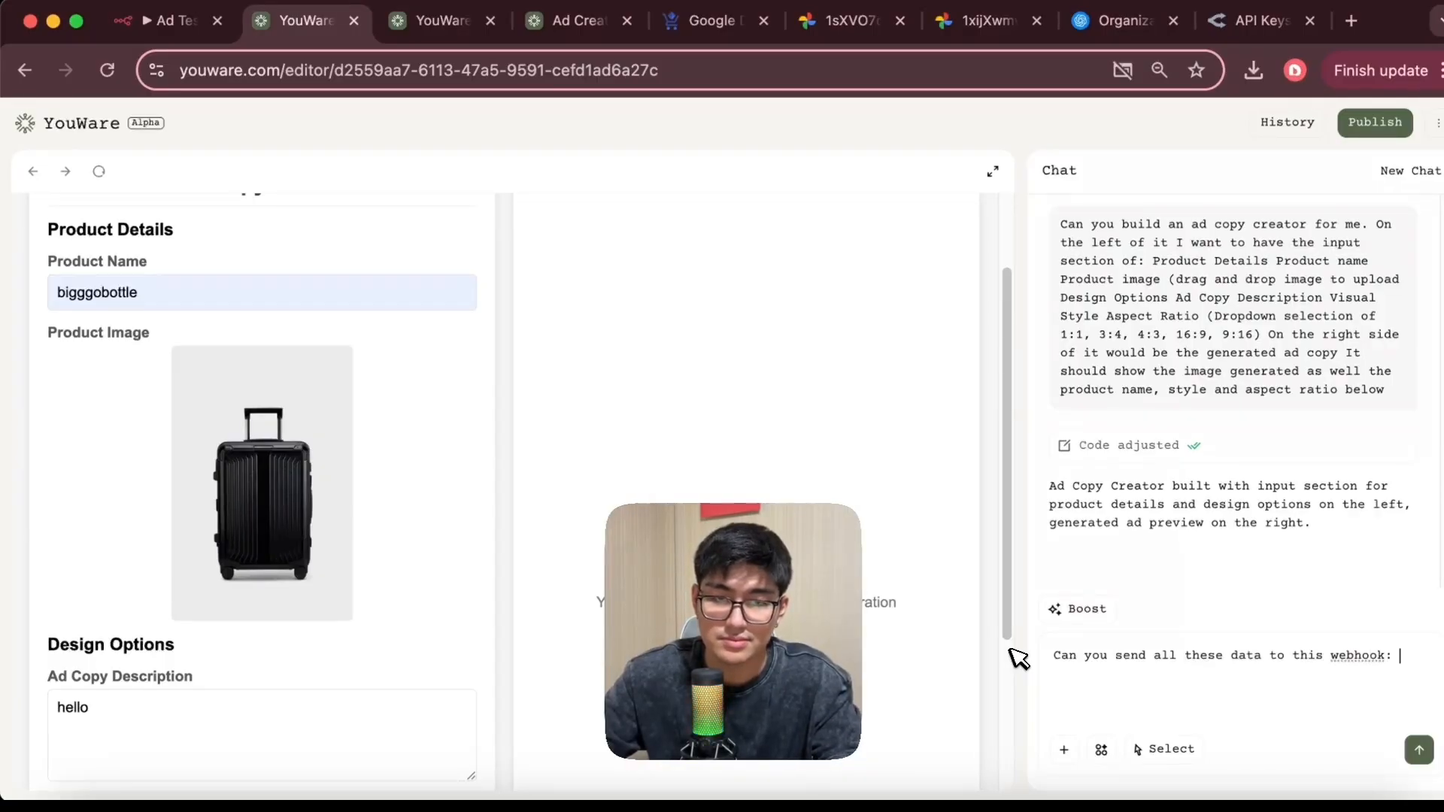
key(super+v)
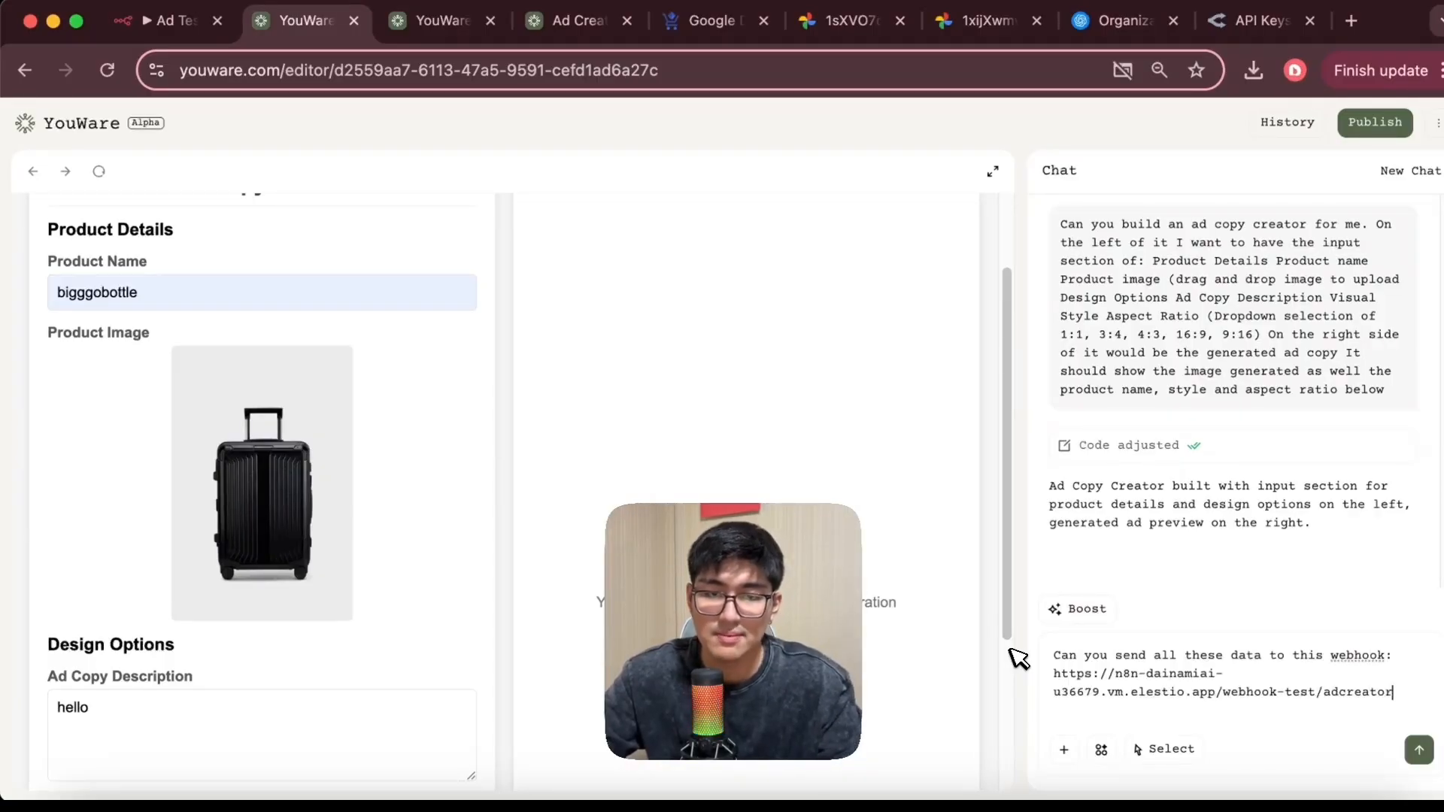
Enable element selection in the chat and pick the form's fields in the preview one at a time
click(1168, 751)
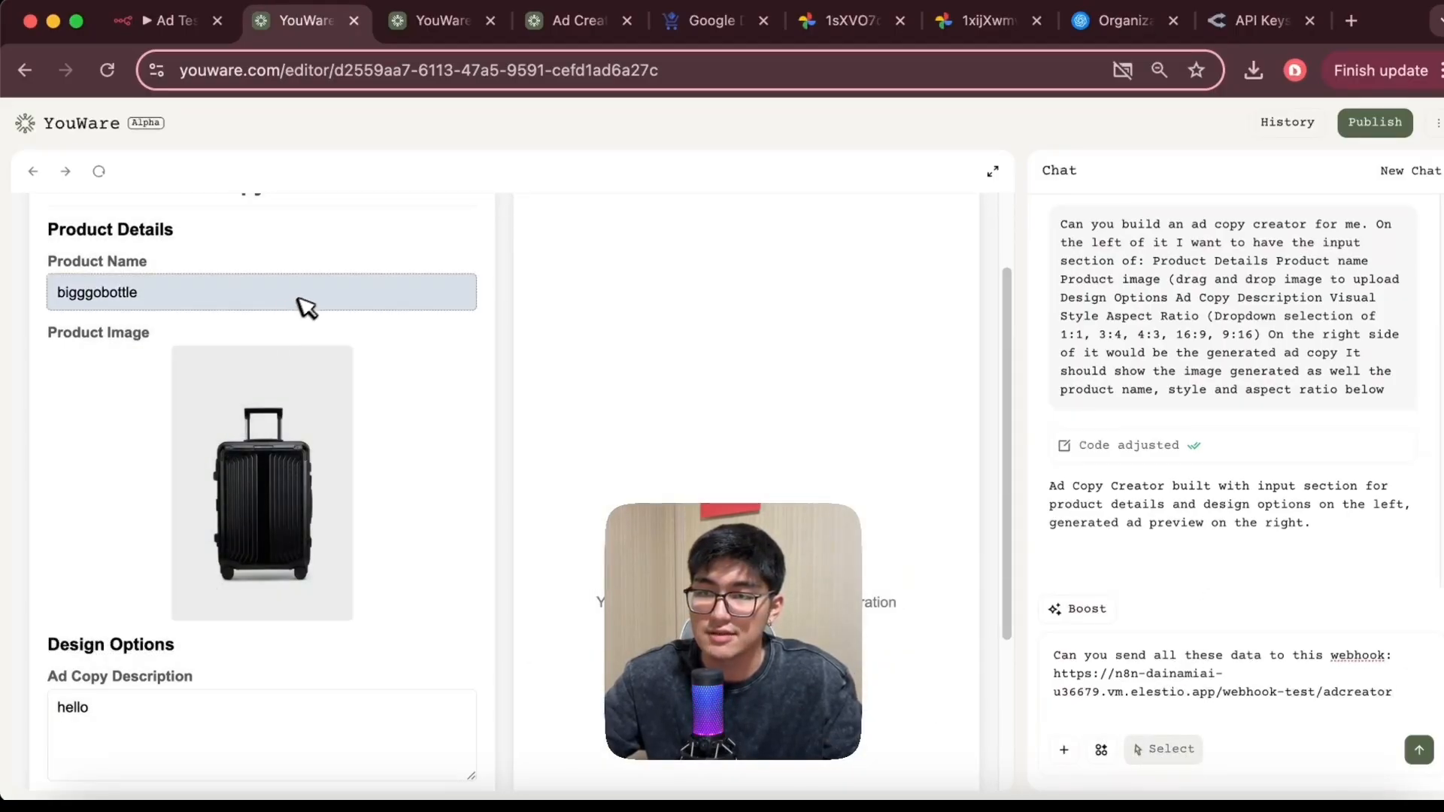
click(309, 301)
click(371, 502)
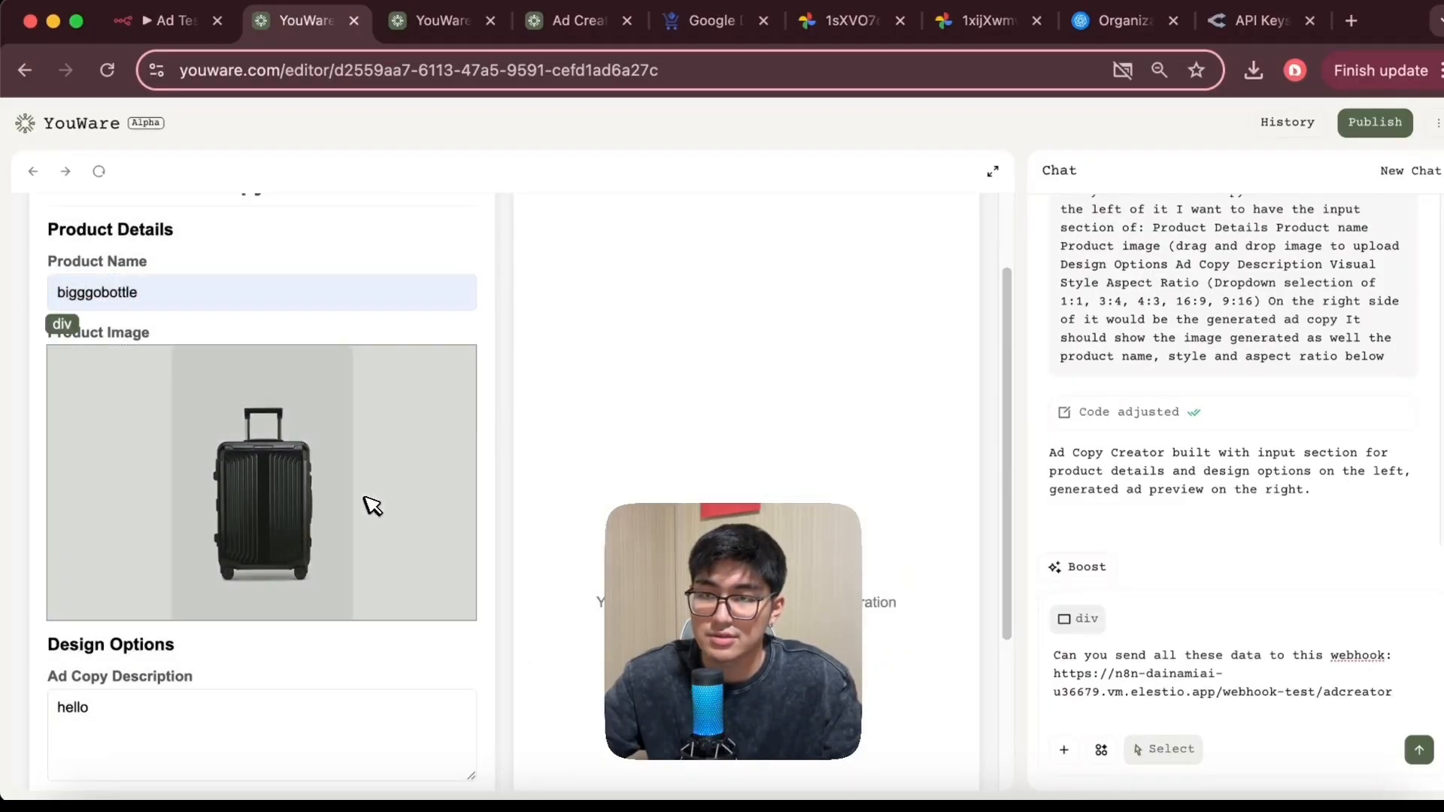
scroll(371, 503, down, 3)
click(353, 515)
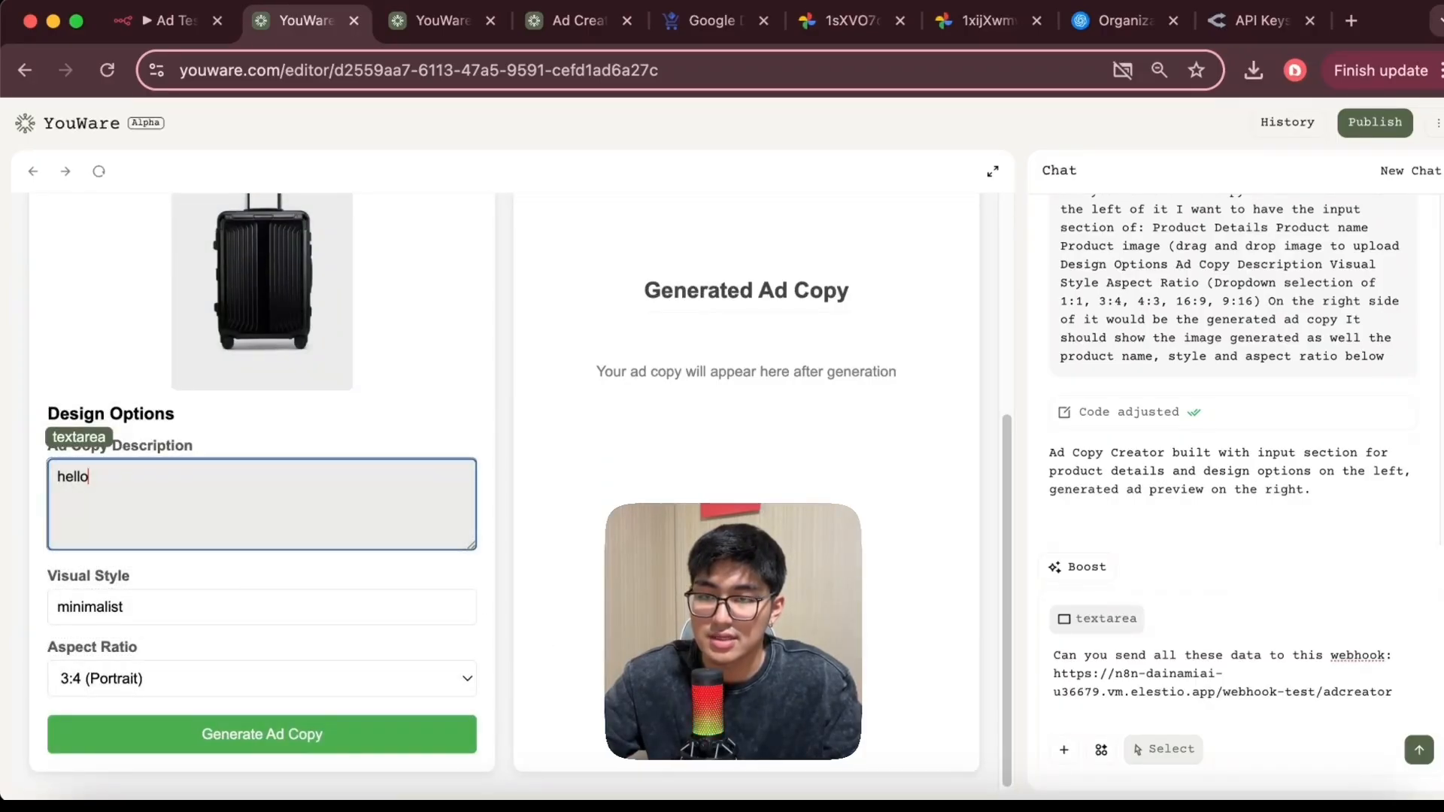
click(286, 610)
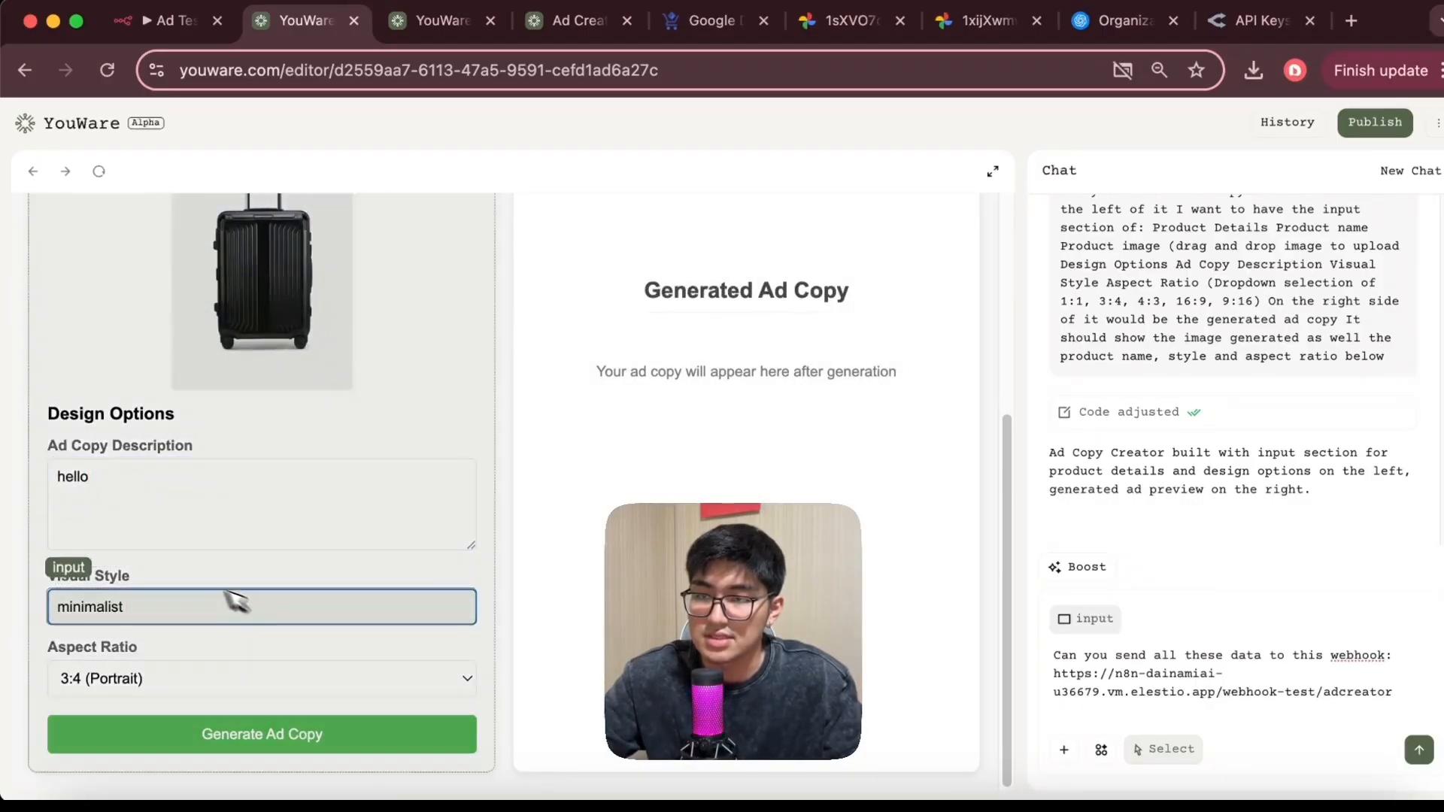
click(280, 682)
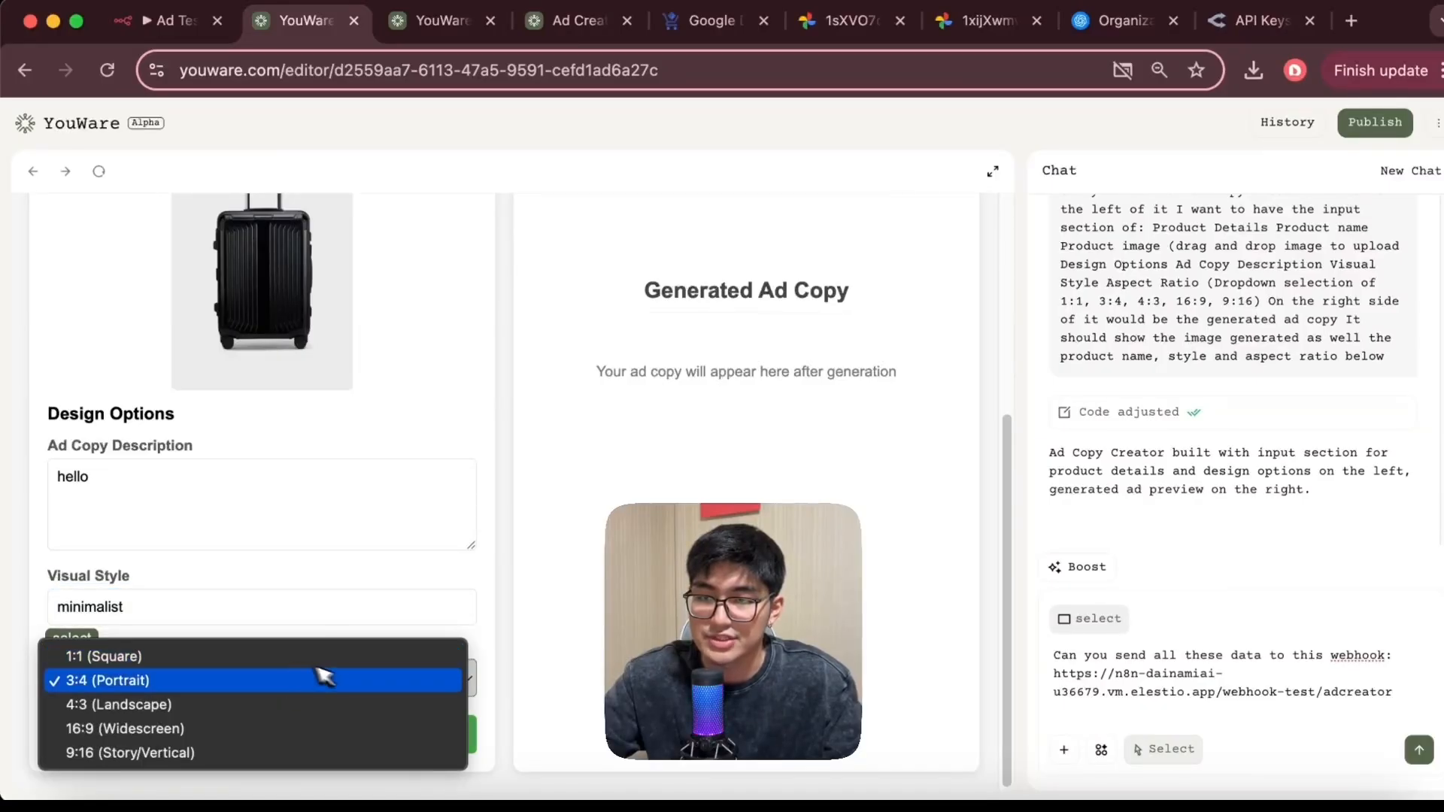
click(234, 510)
scroll(235, 510, up, 5)
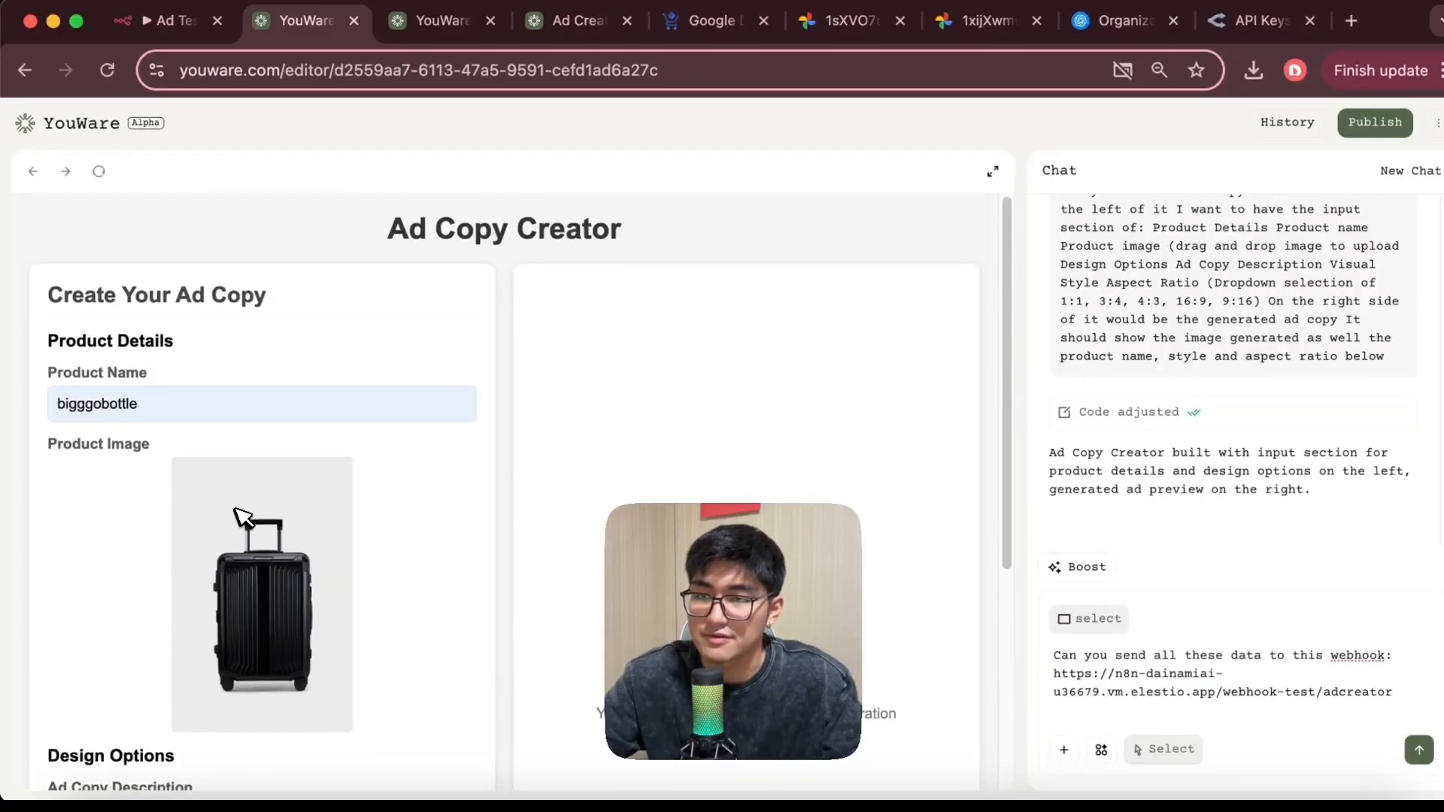
Select the product name, image, description, visual style and aspect ratio elements together as context and send the prompt
click(320, 414)
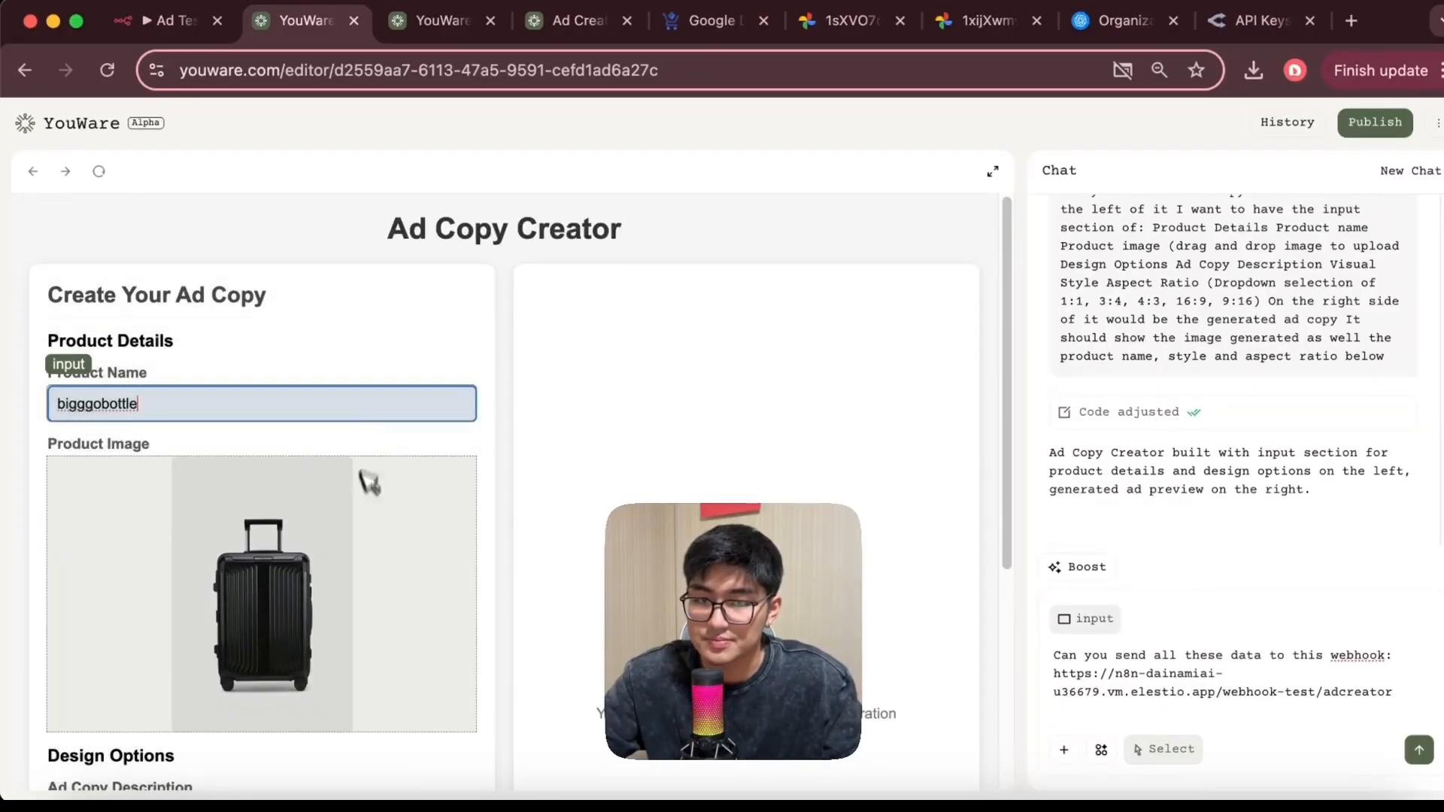
scroll(369, 481, down, 5)
click(336, 553)
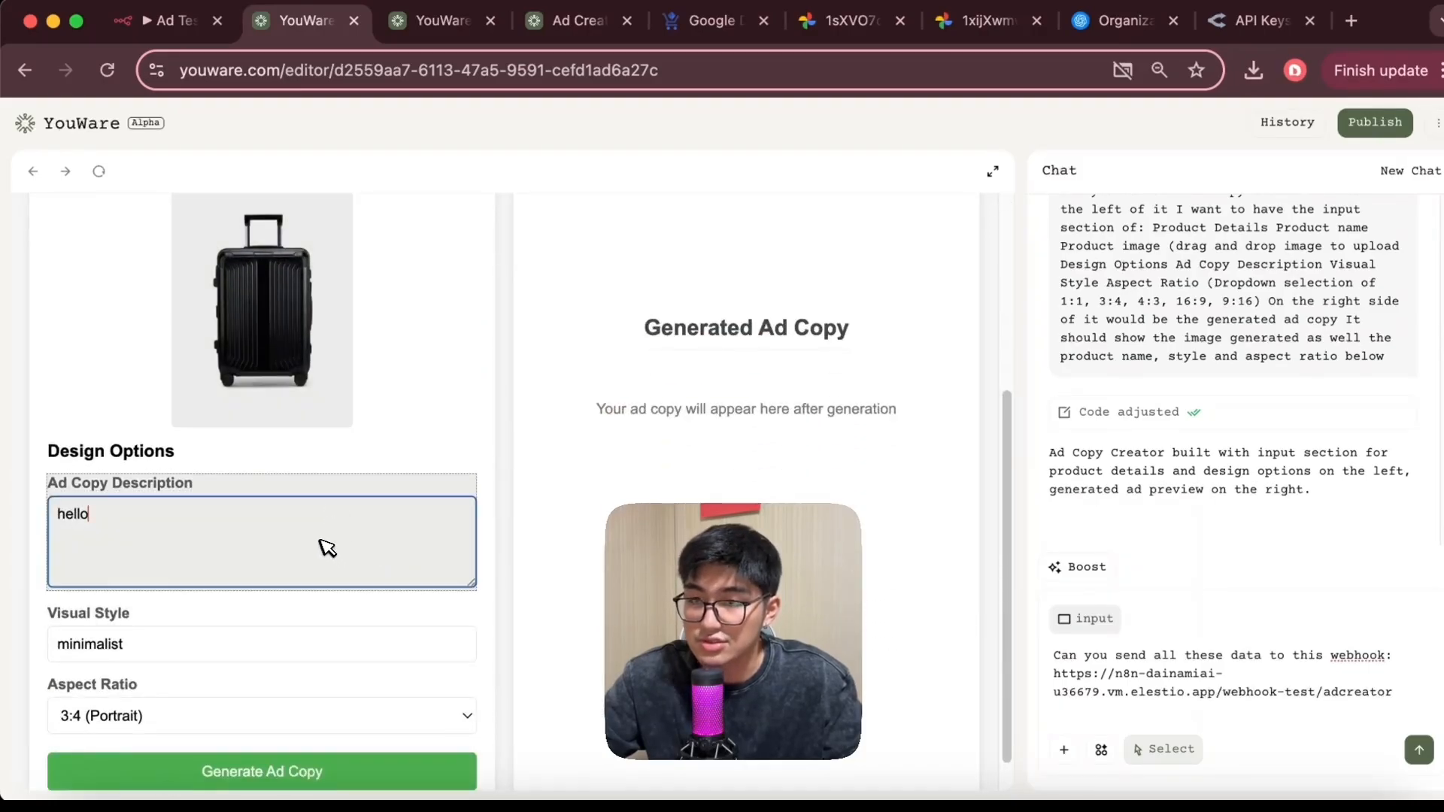
click(296, 380)
scroll(311, 596, down, 1)
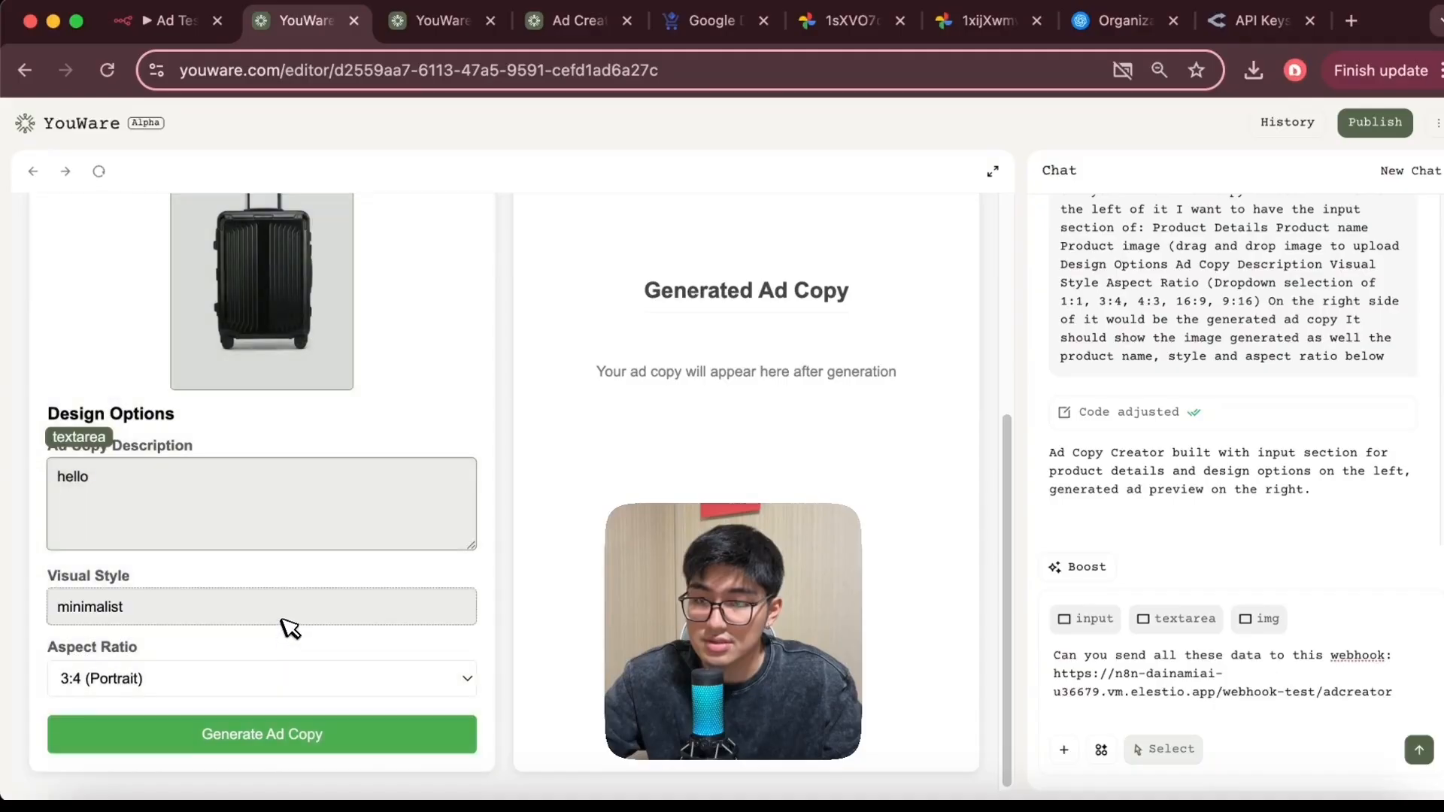
click(284, 616)
click(294, 686)
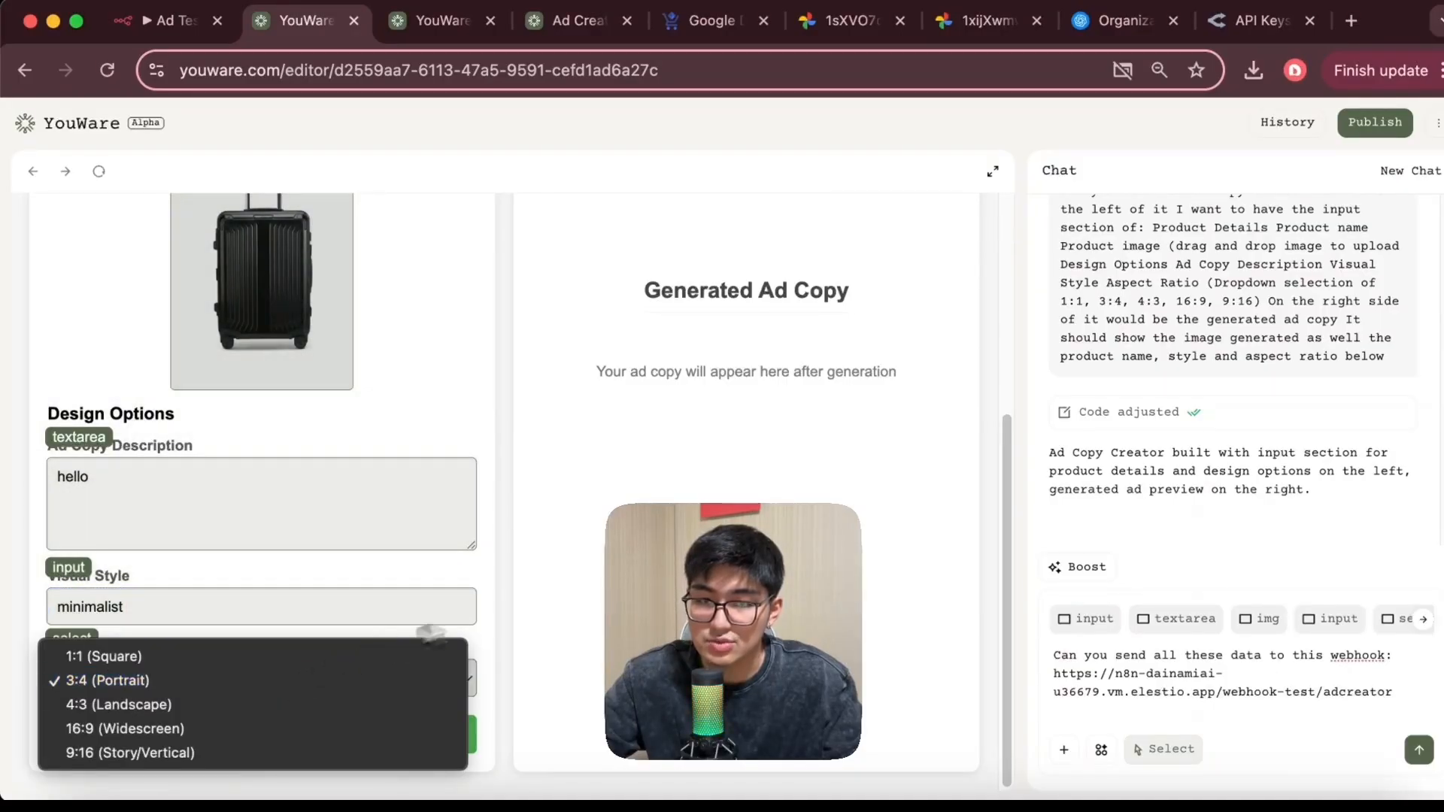
click(23, 653)
mouse_move(1102, 622)
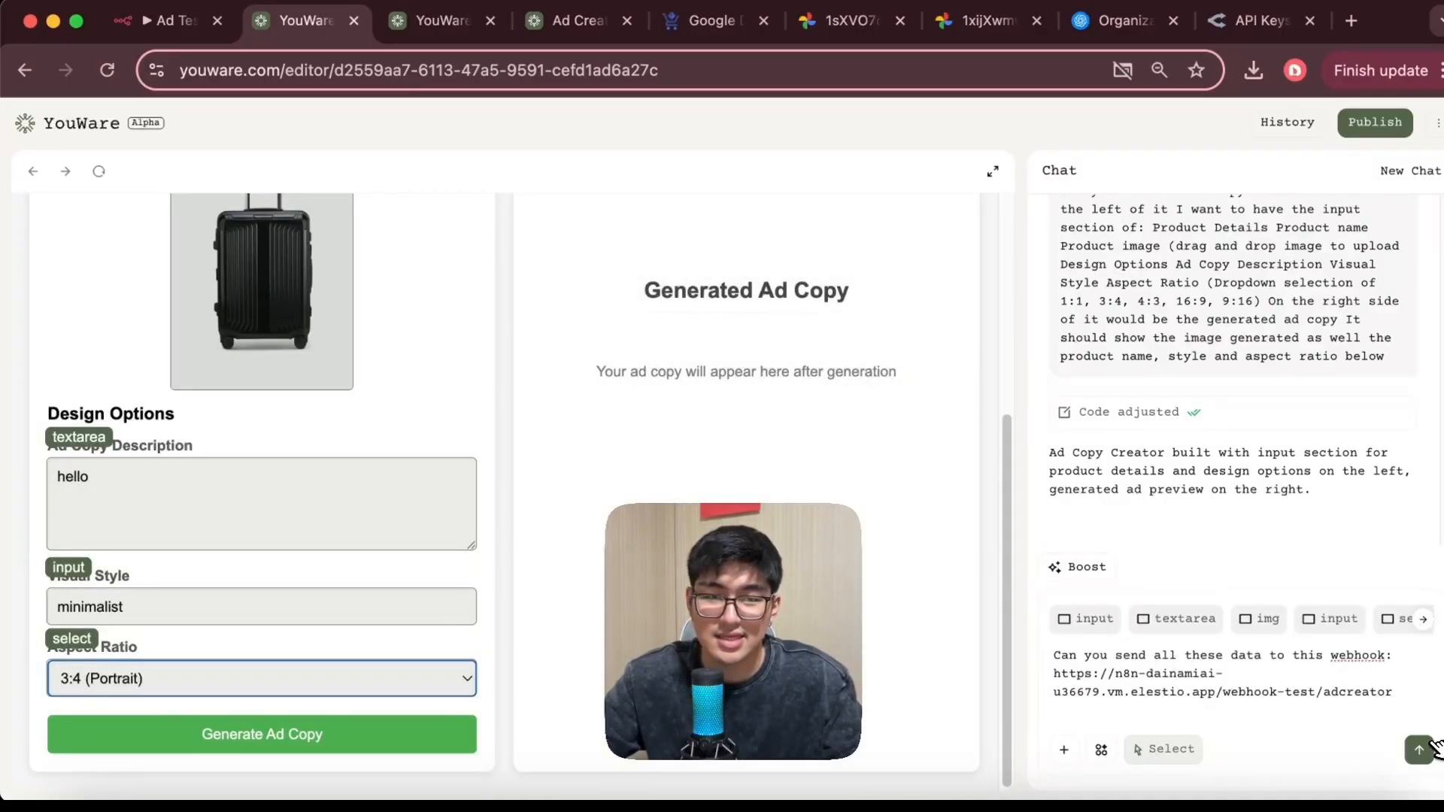
click(1422, 749)
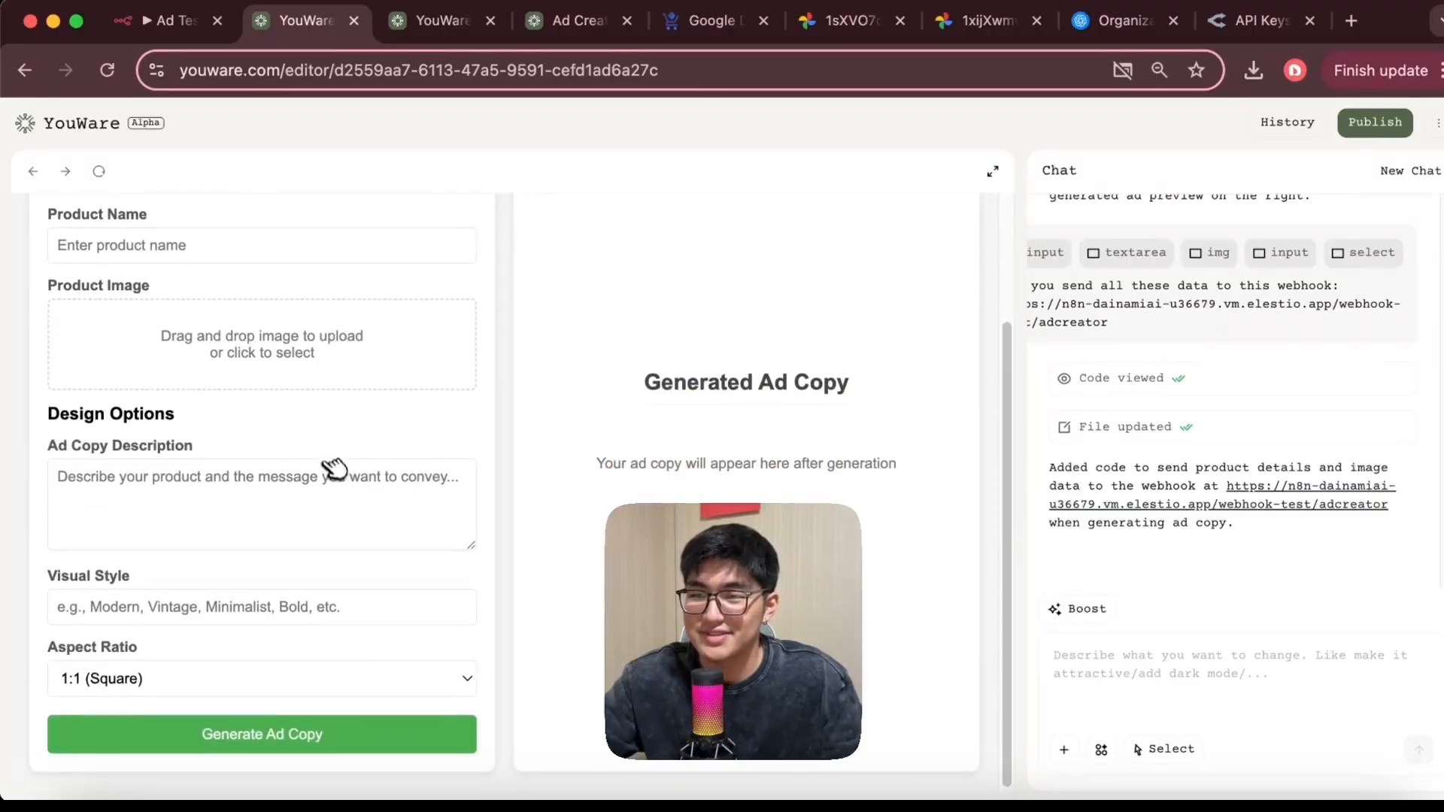
Fill the regenerated form's product name with bigggobottle
scroll(316, 429, up, 2)
click(329, 398)
click(468, 354)
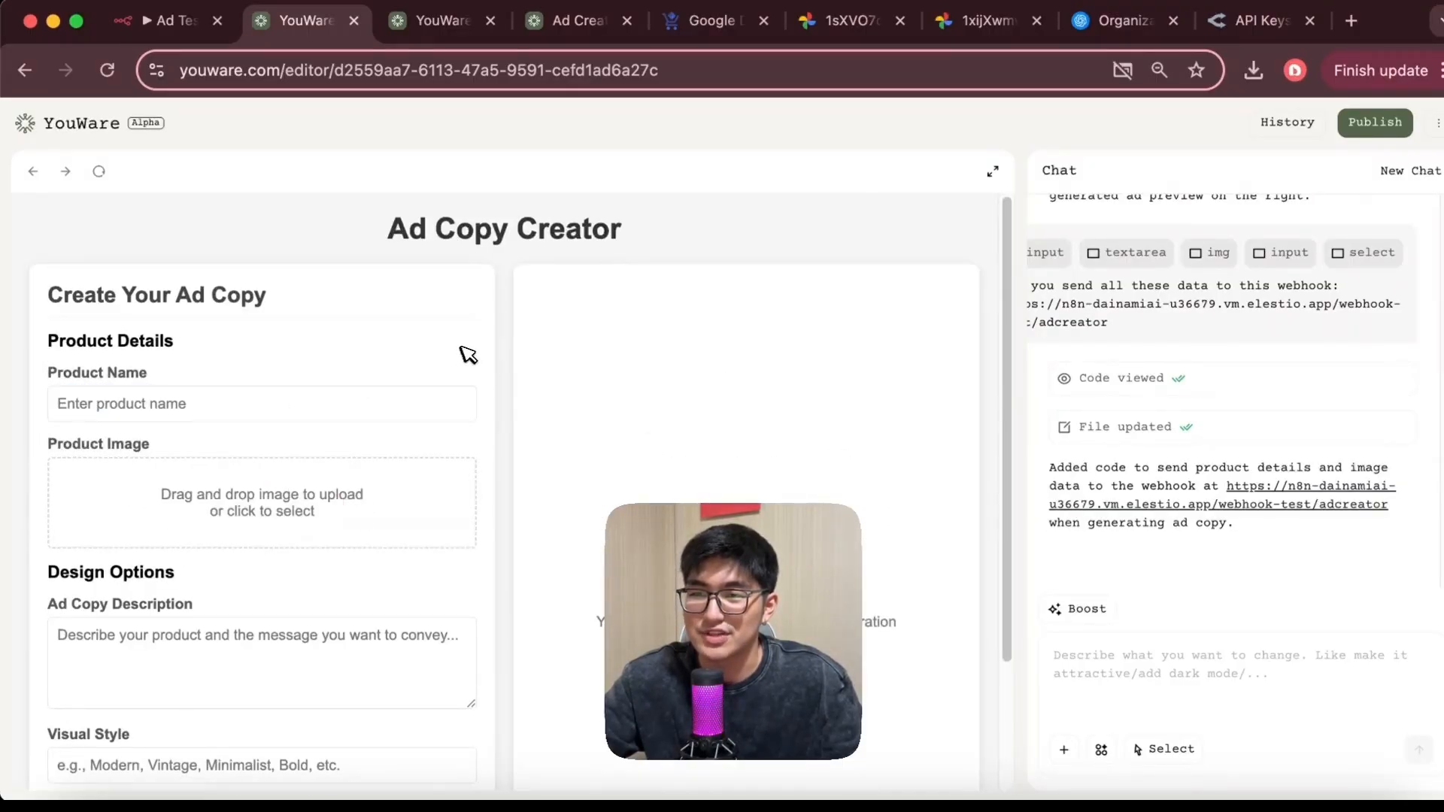
click(320, 403)
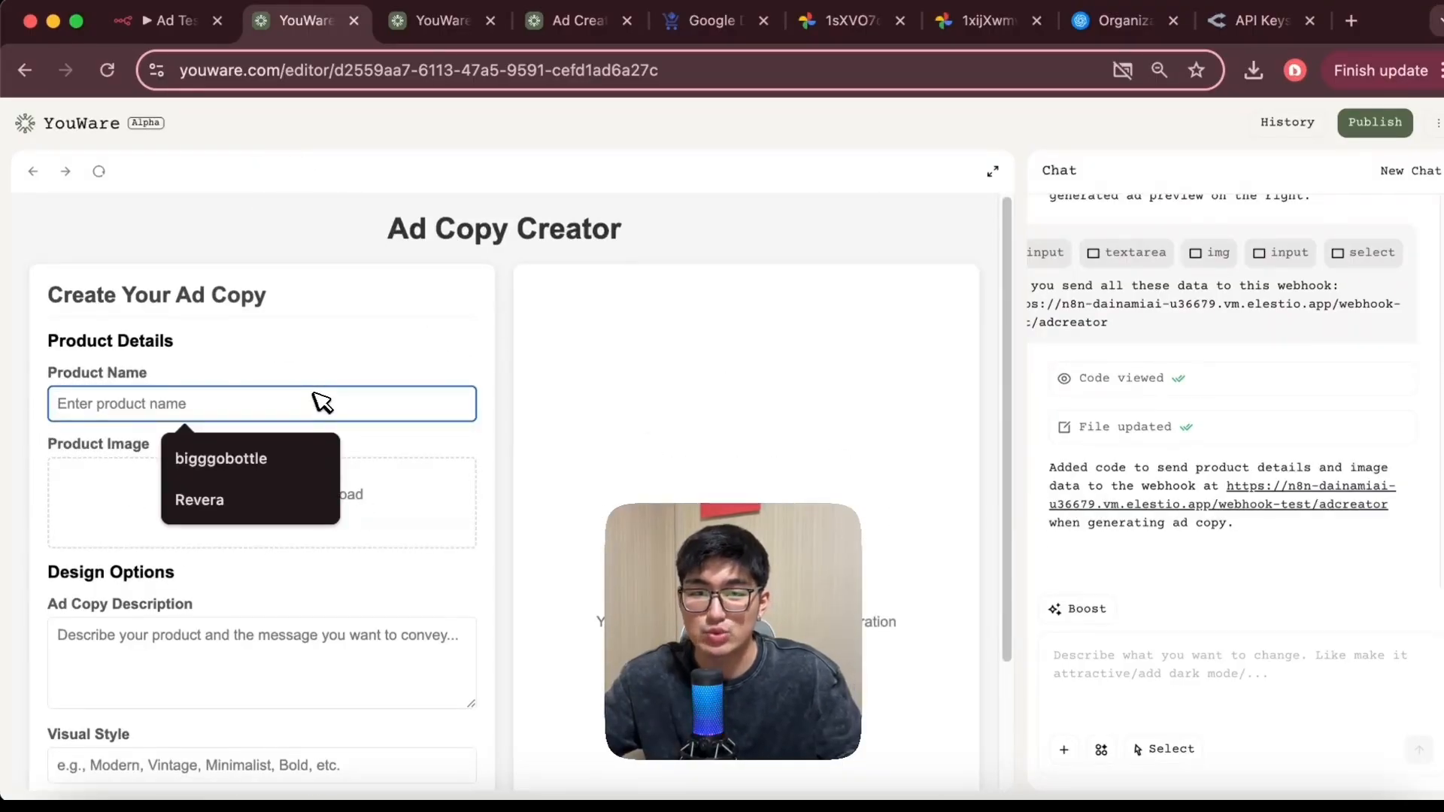
click(273, 458)
Upload suit case.jpeg from the Desktop as the product image
click(271, 505)
click(226, 283)
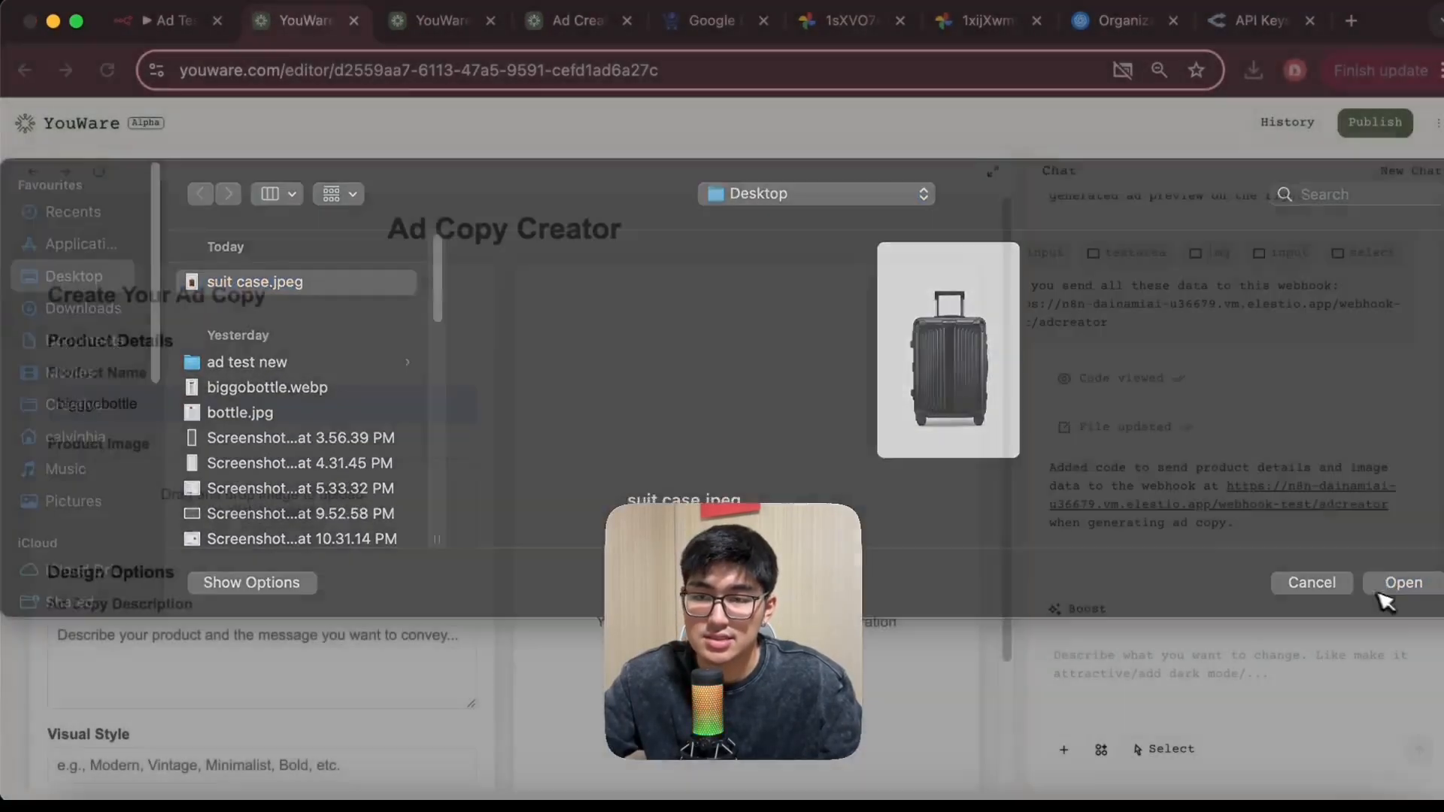
click(1382, 594)
Enter hello as the ad copy description and modern as the visual style
scroll(432, 567, down, 3)
click(329, 626)
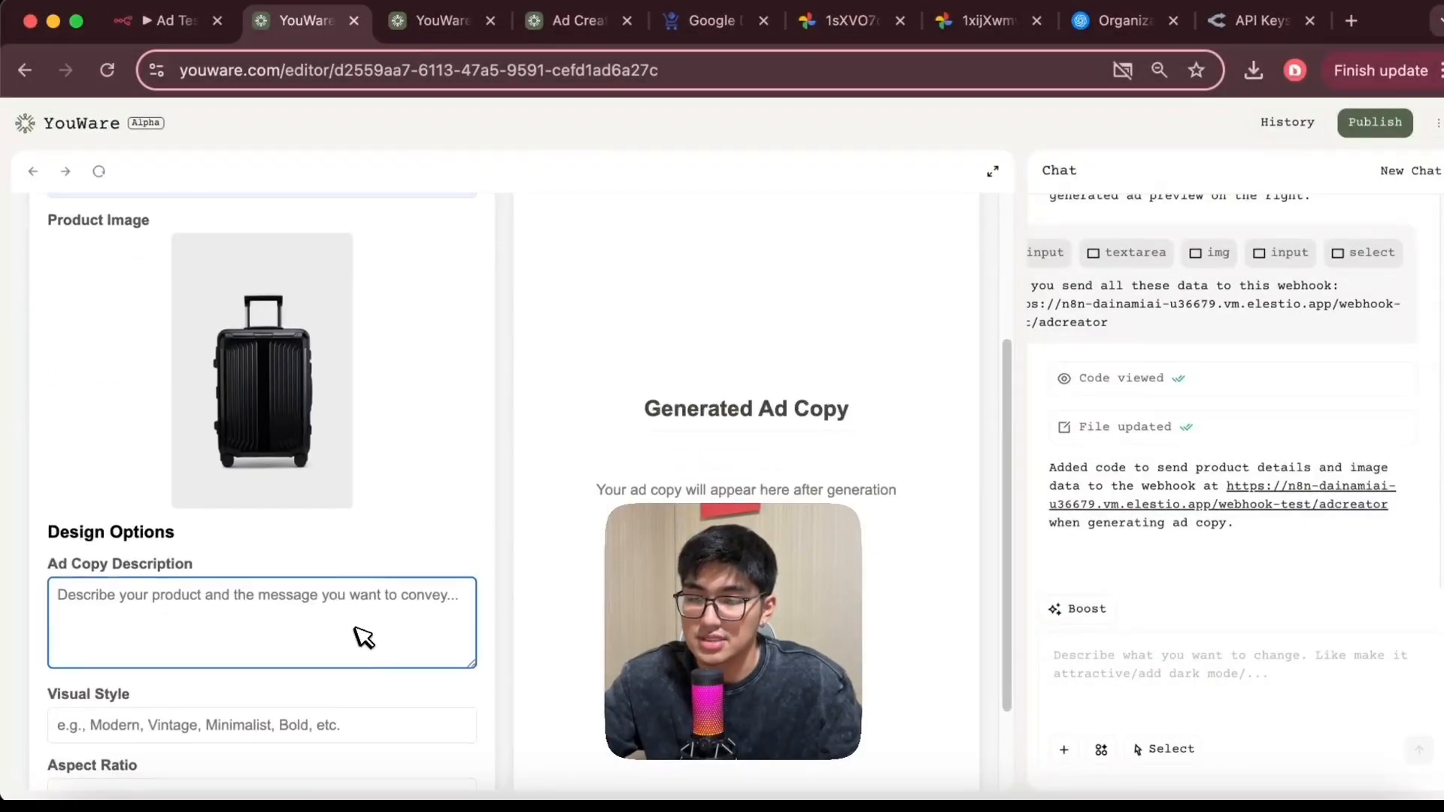
scroll(362, 624, down, 2)
text(hello)
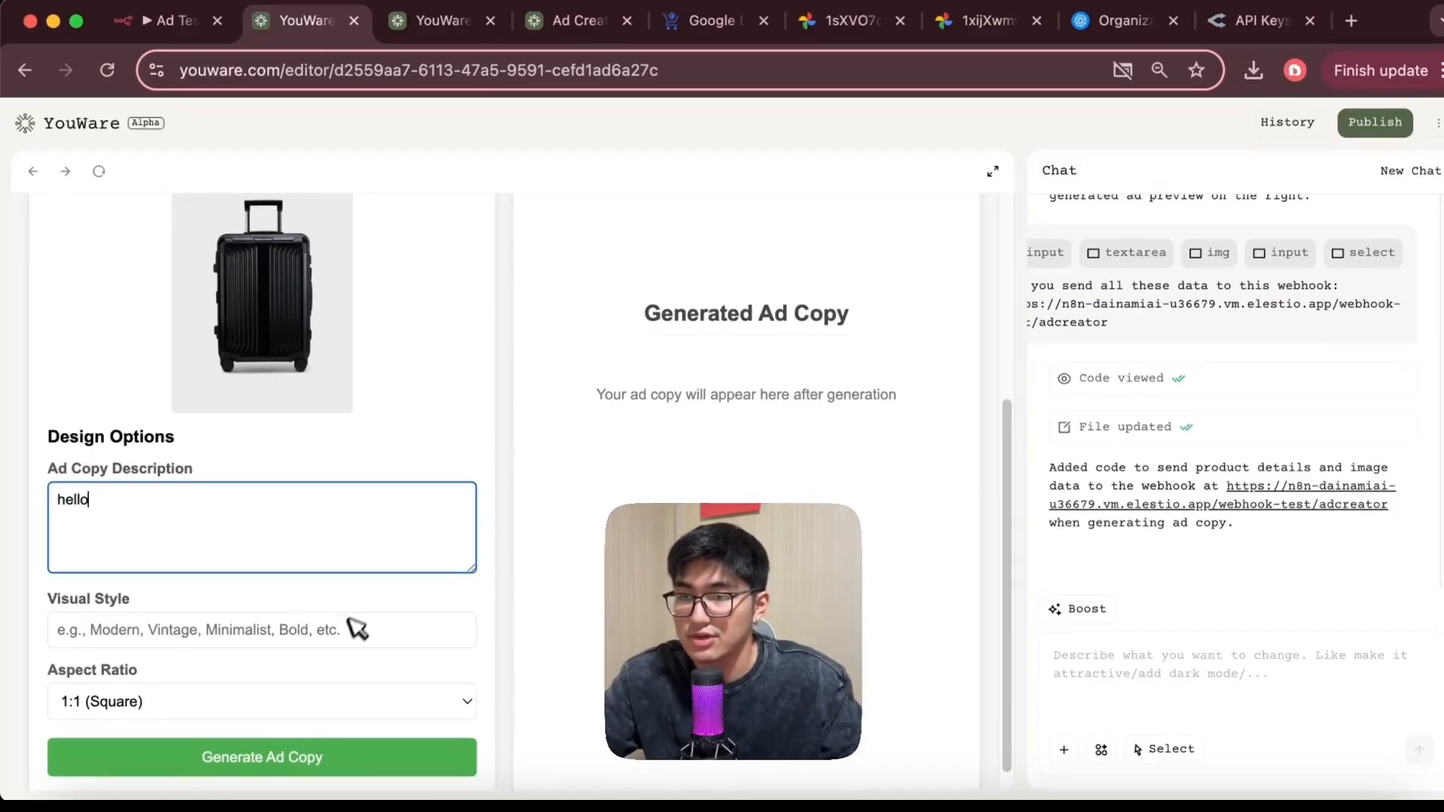
click(340, 644)
text(modern)
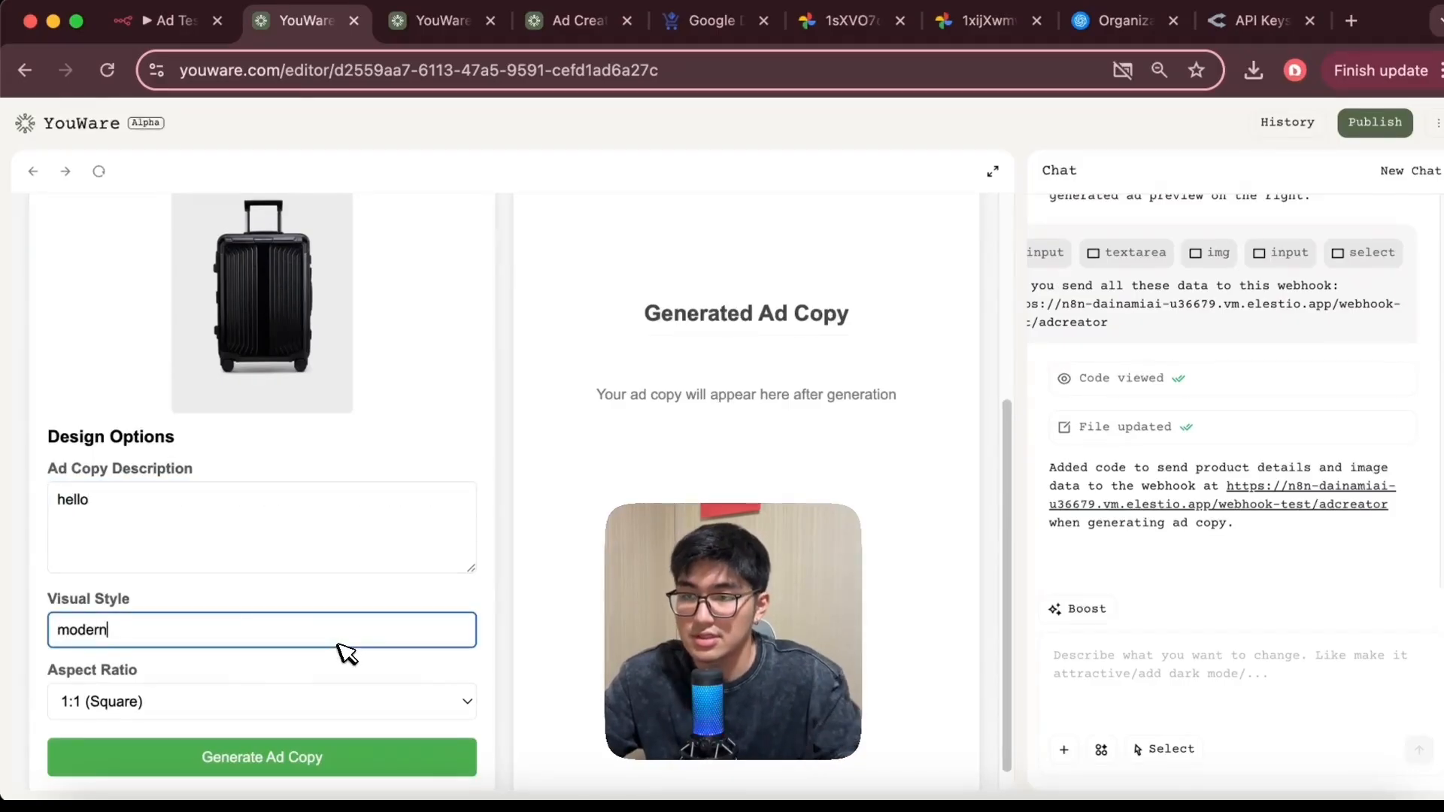
Switch to the n8n Webhook node and set its Respond option to Immediately
click(161, 21)
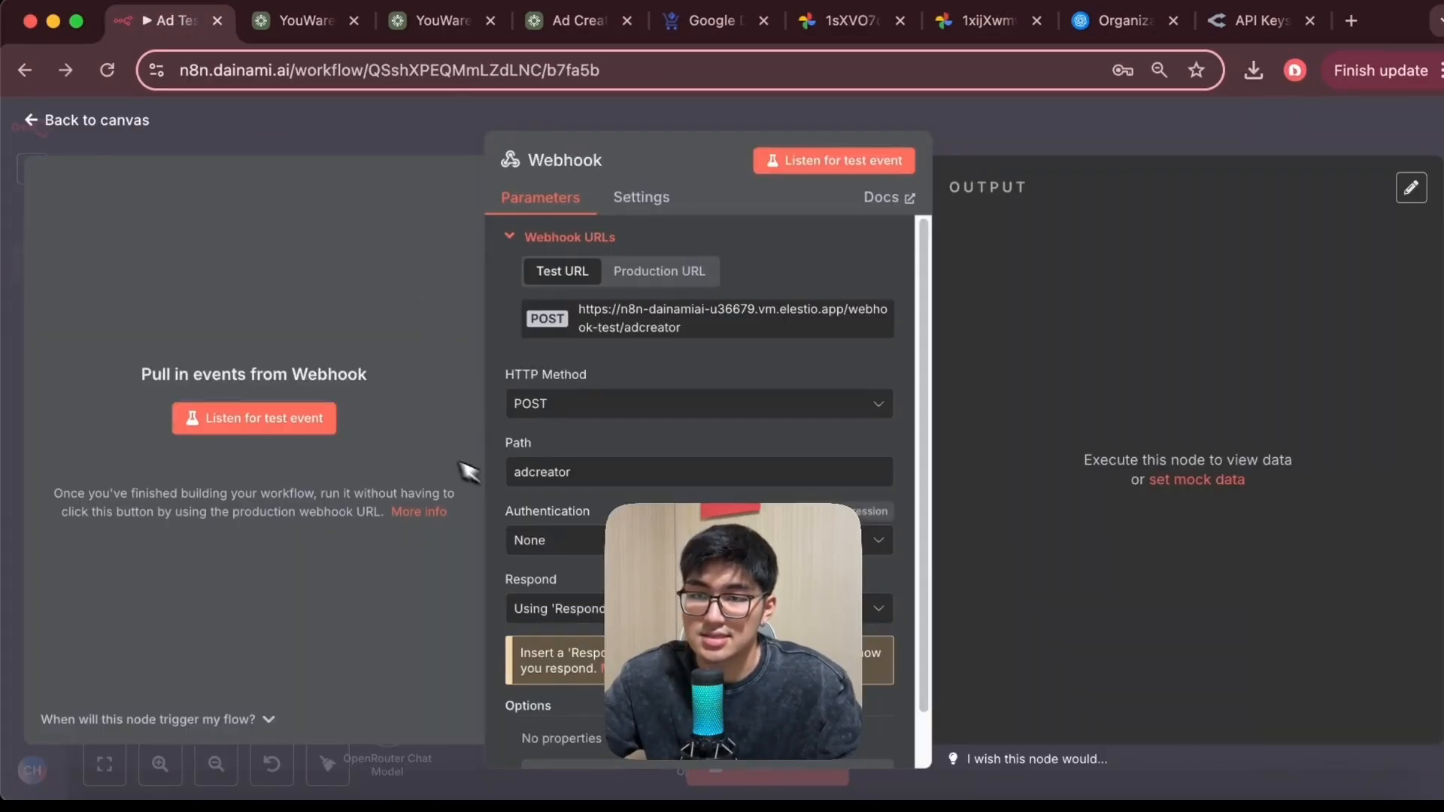
click(549, 610)
click(566, 443)
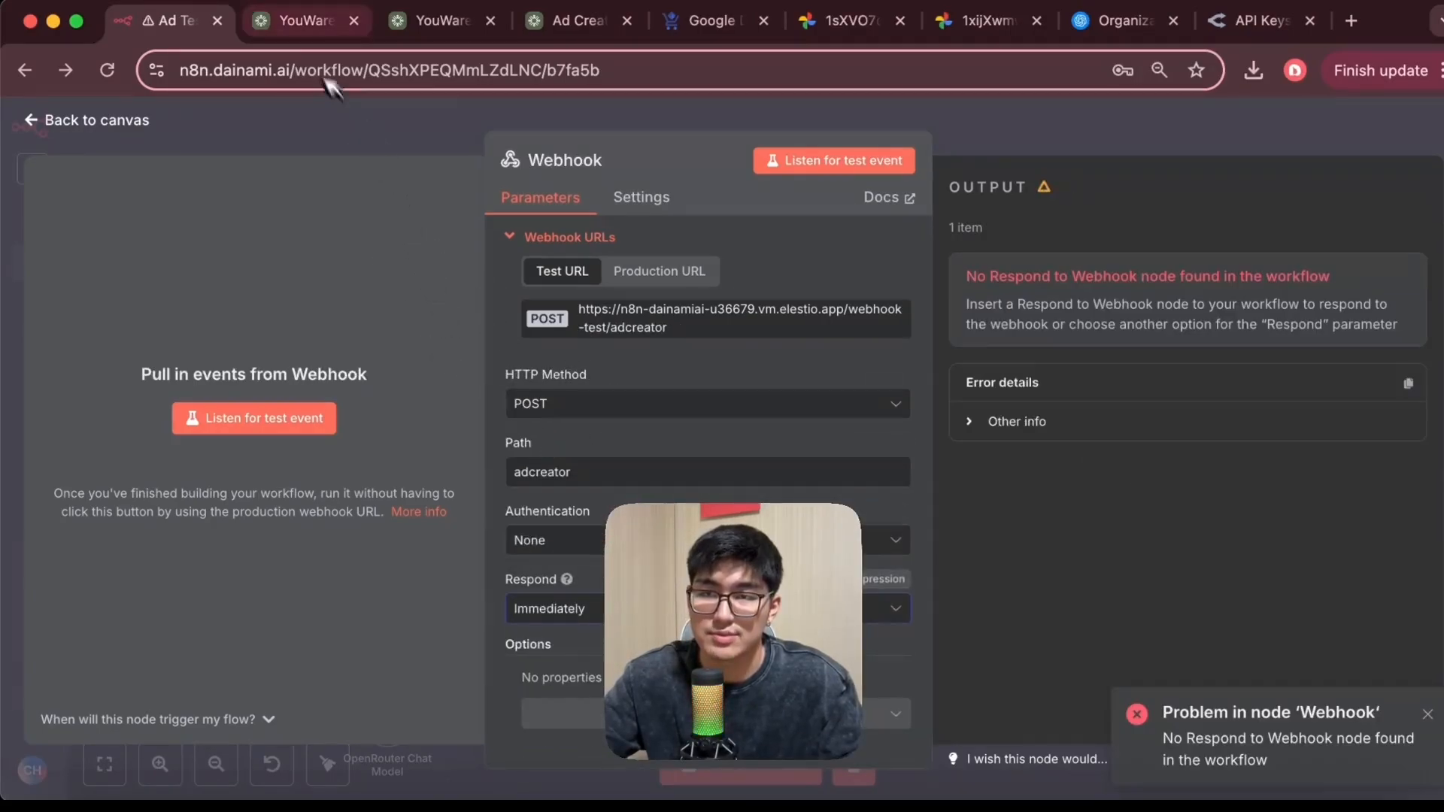
Start listening for a test event on the Webhook node
click(295, 20)
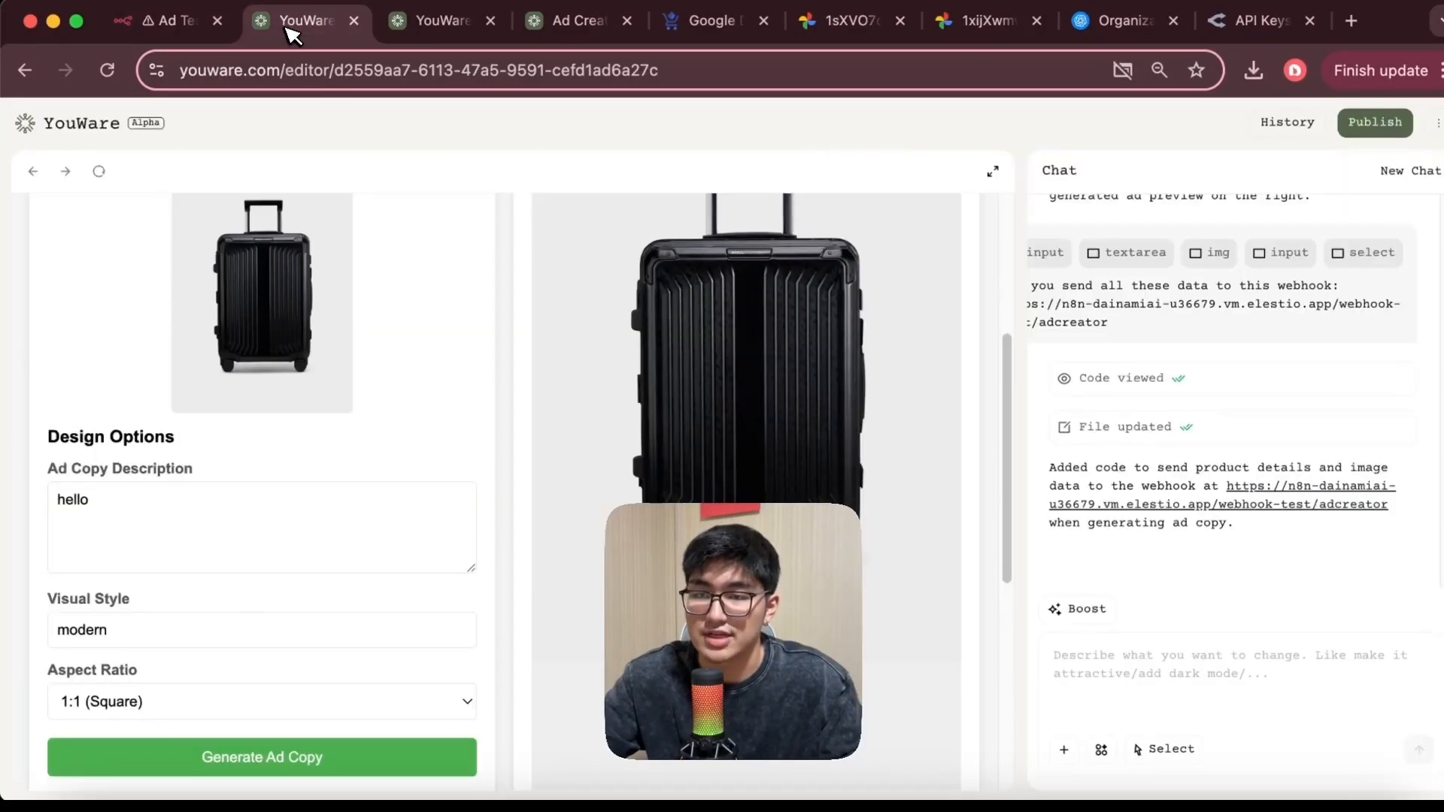
click(175, 21)
click(282, 418)
Generate the ad copy from the YouWare form and inspect the data the webhook receives in n8n
click(305, 21)
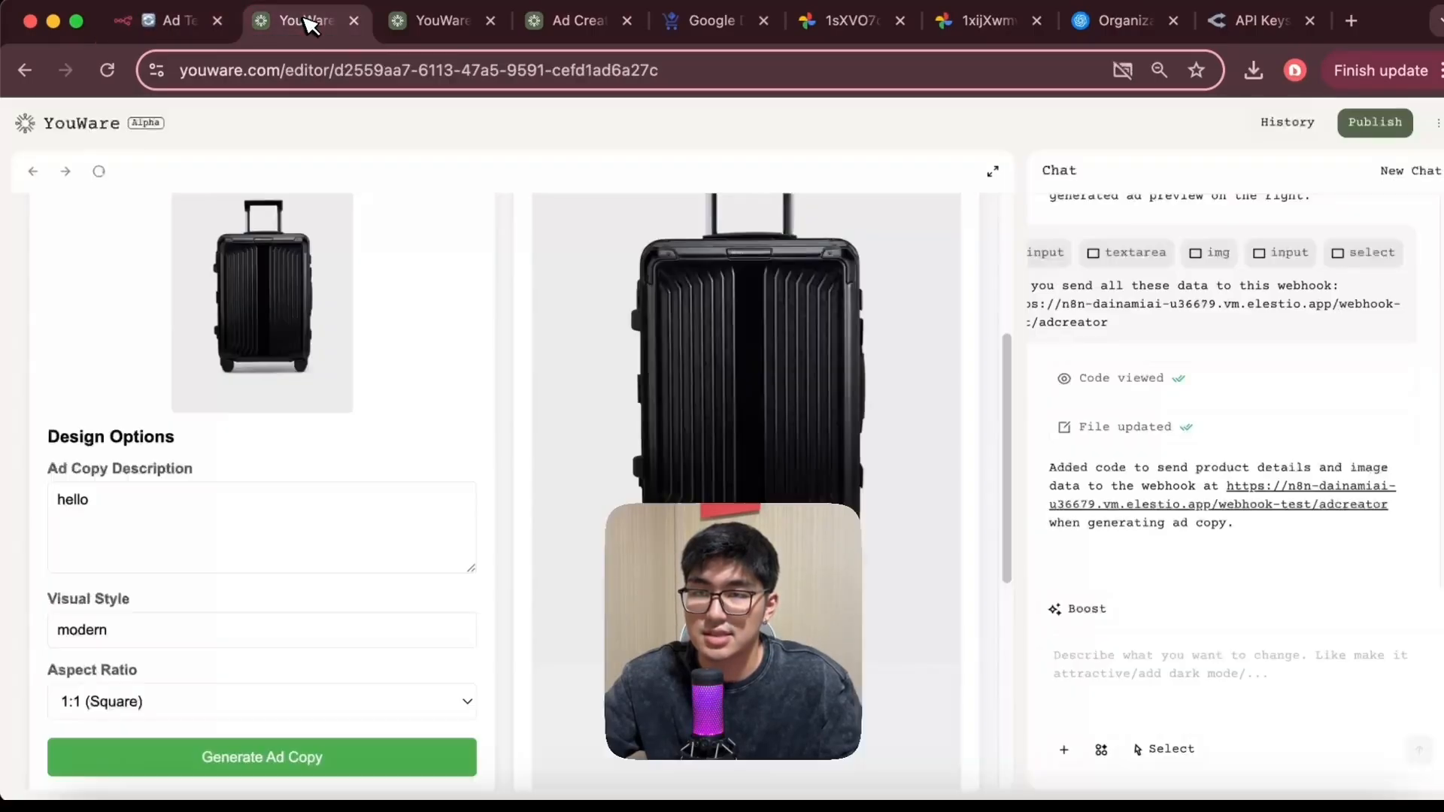
click(248, 756)
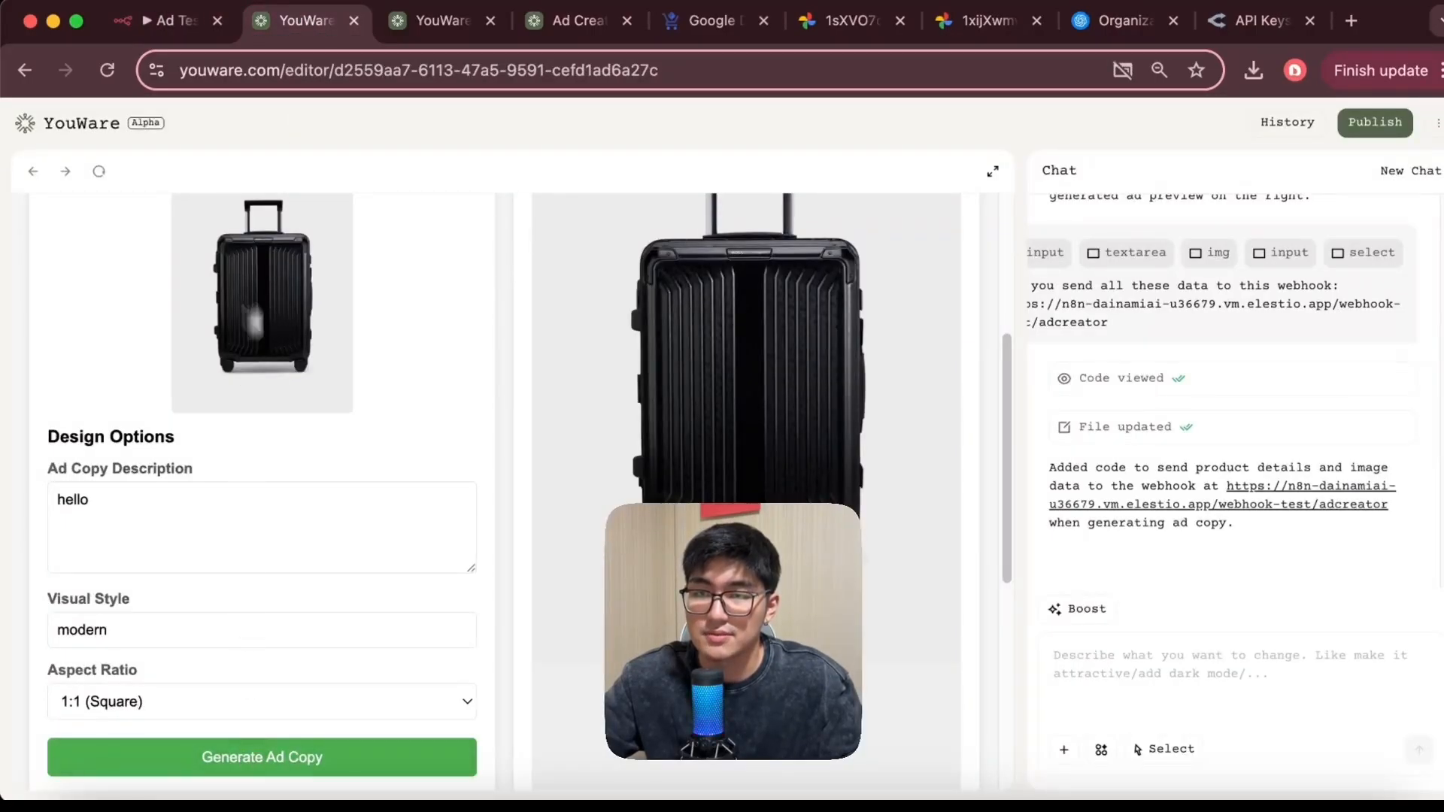
click(194, 27)
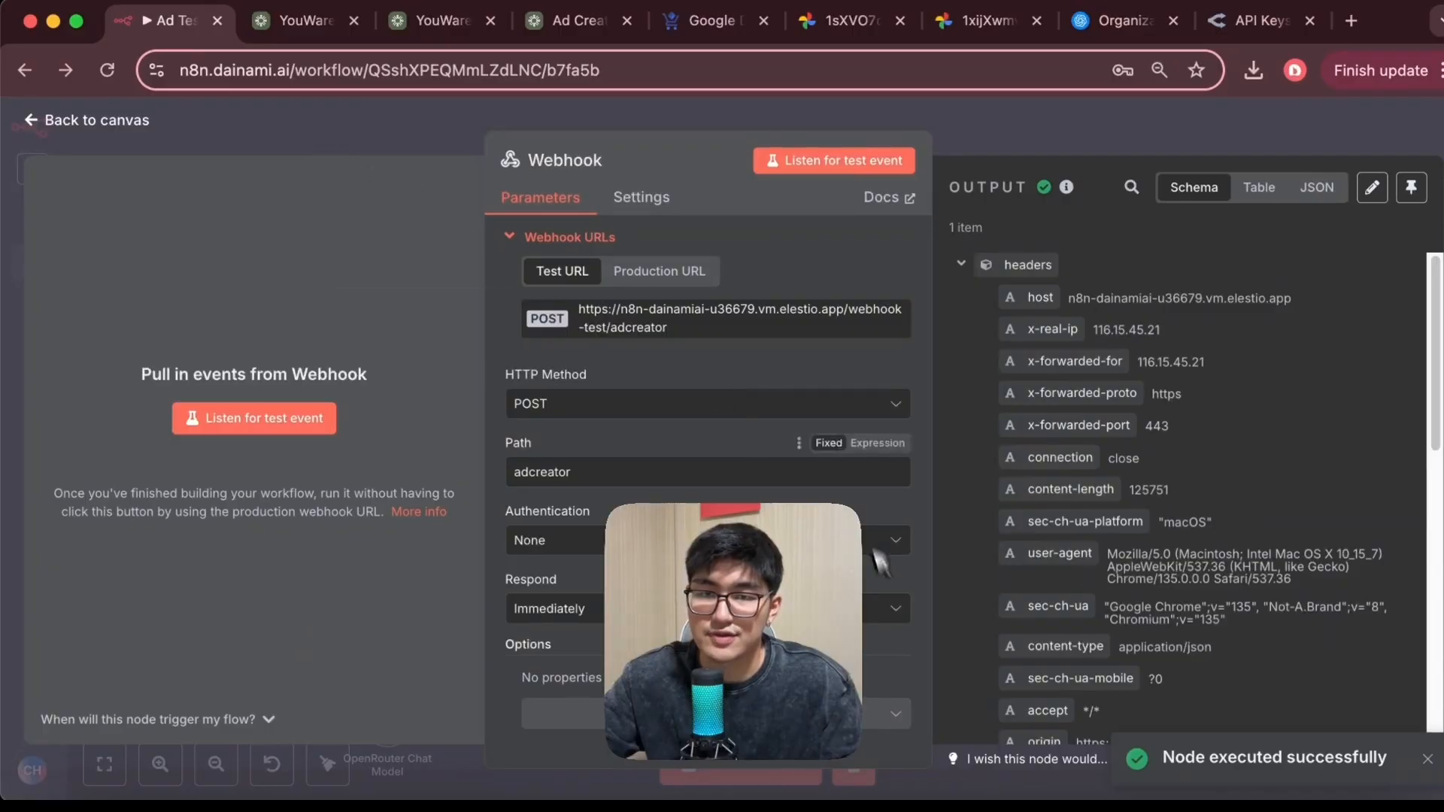
scroll(1048, 516, down, 10)
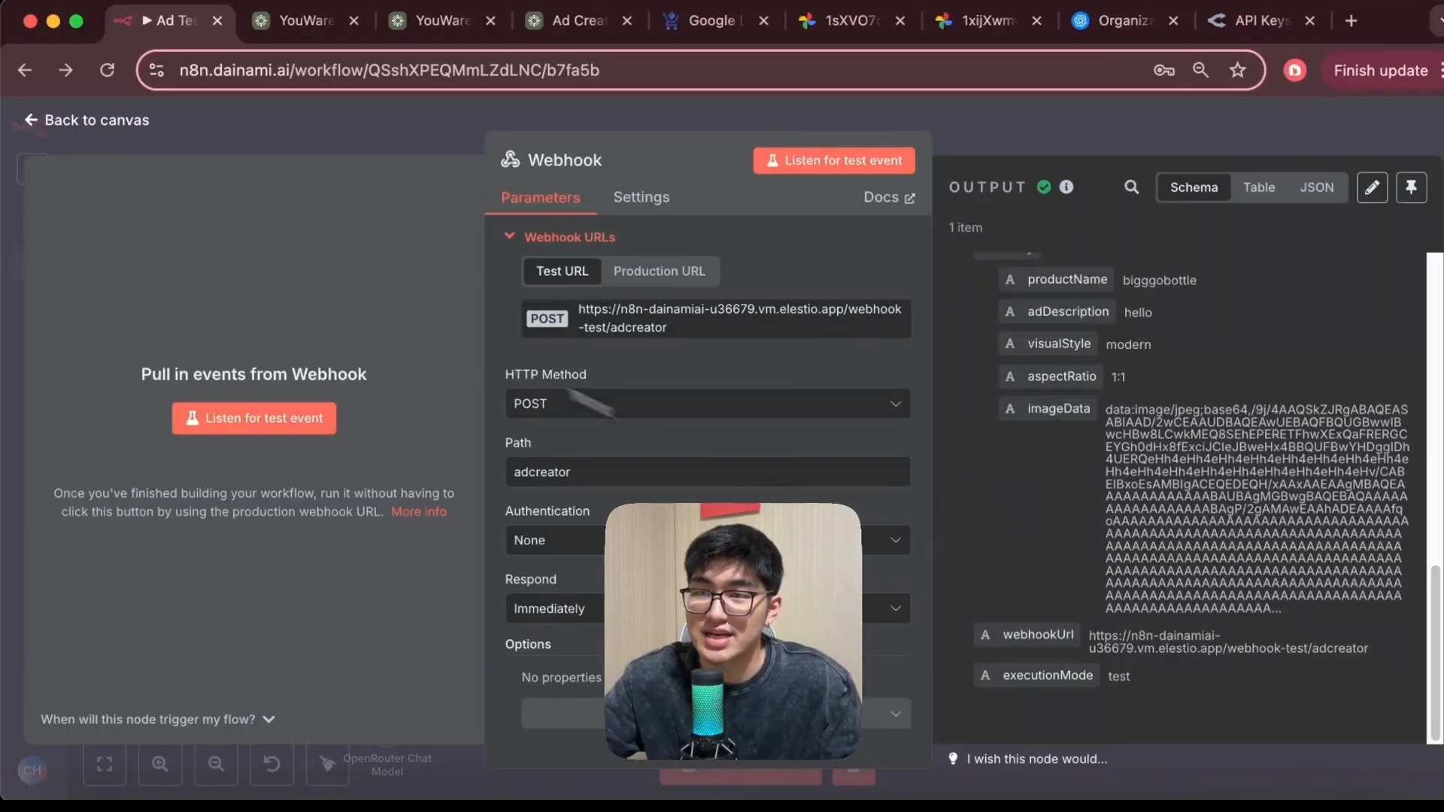
Go back to the workflow canvas and move the Webhook node closer to Edit Fields
click(53, 124)
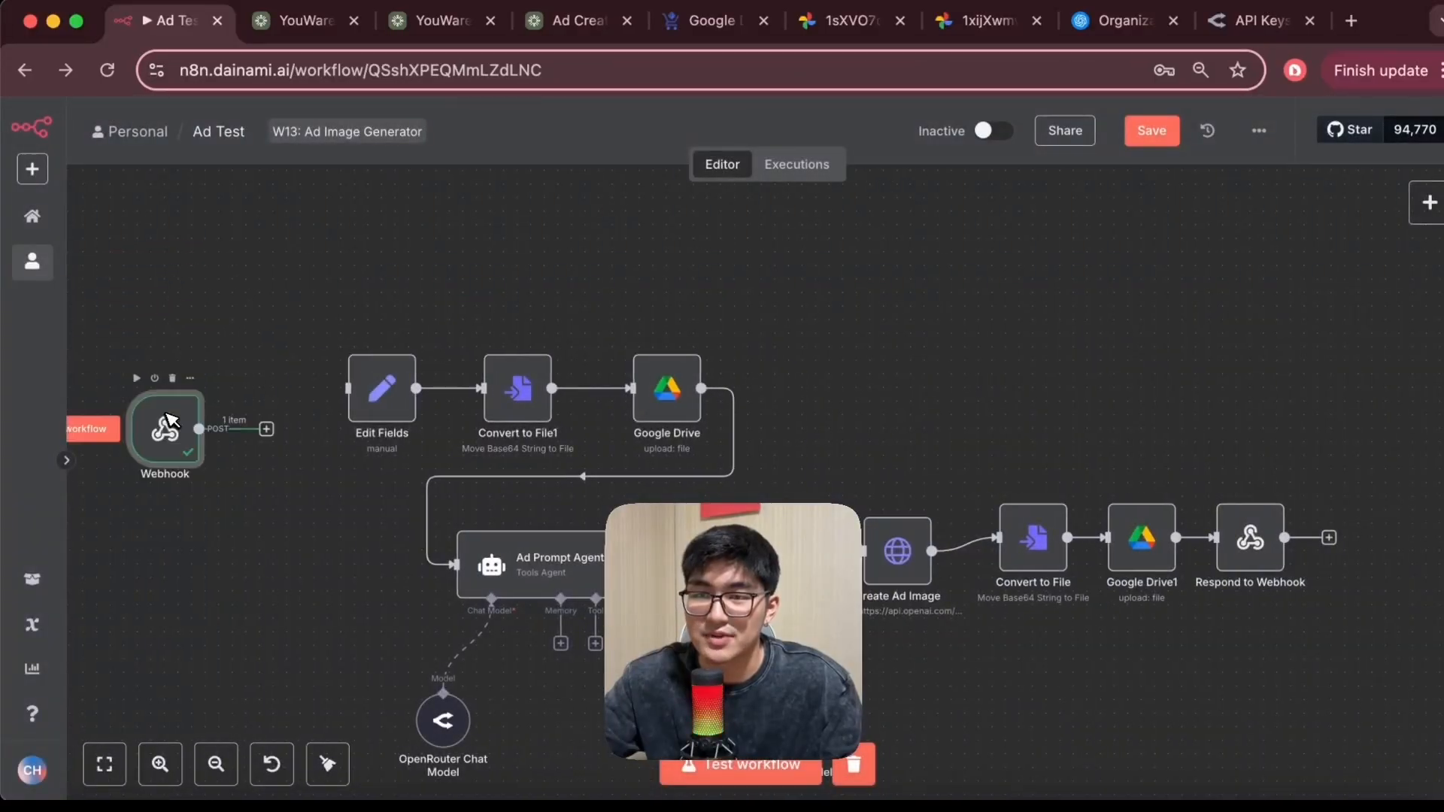
drag(214, 415, 282, 389)
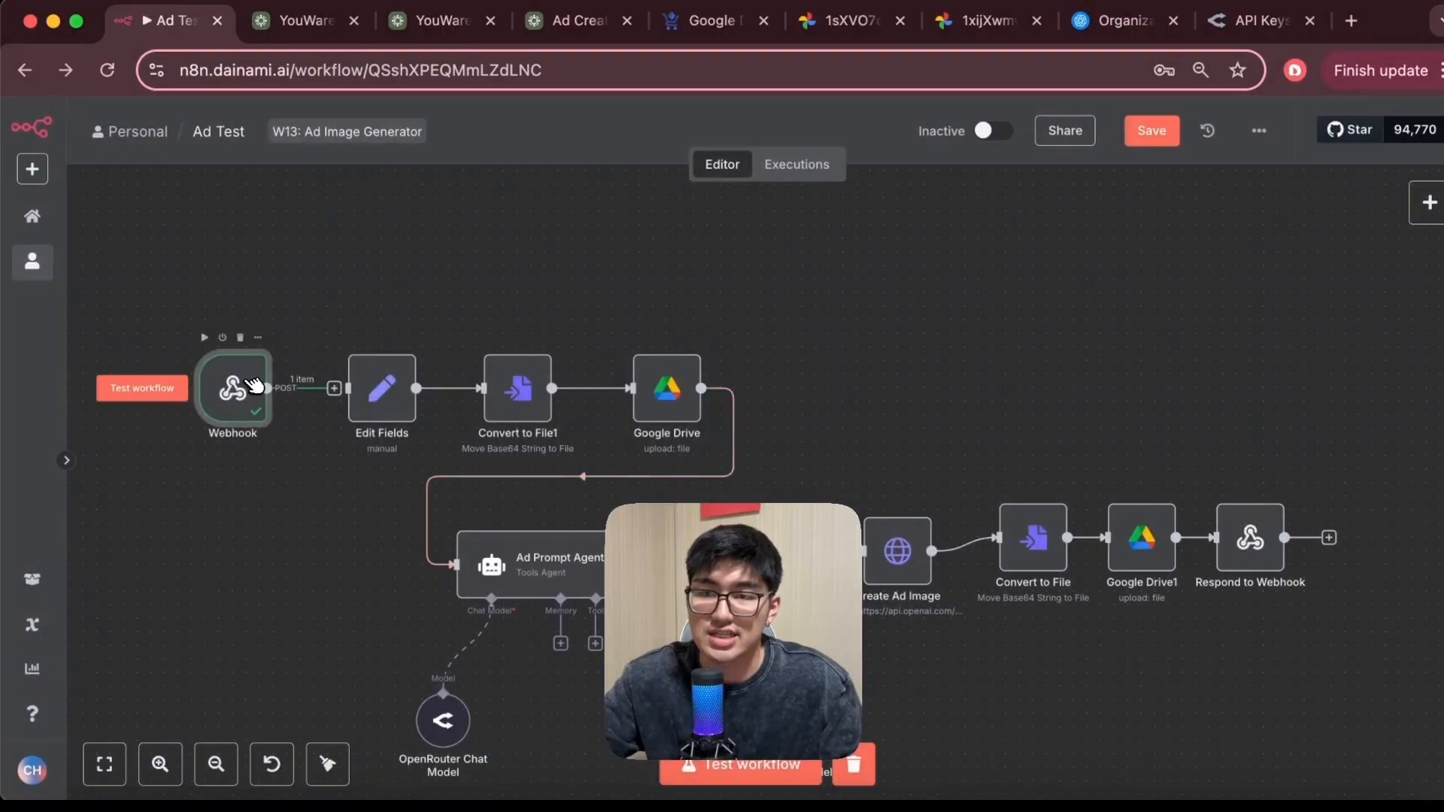
Reopen the Webhook node's settings, return to the canvas, and open the Respond to Webhook node
double_click(233, 386)
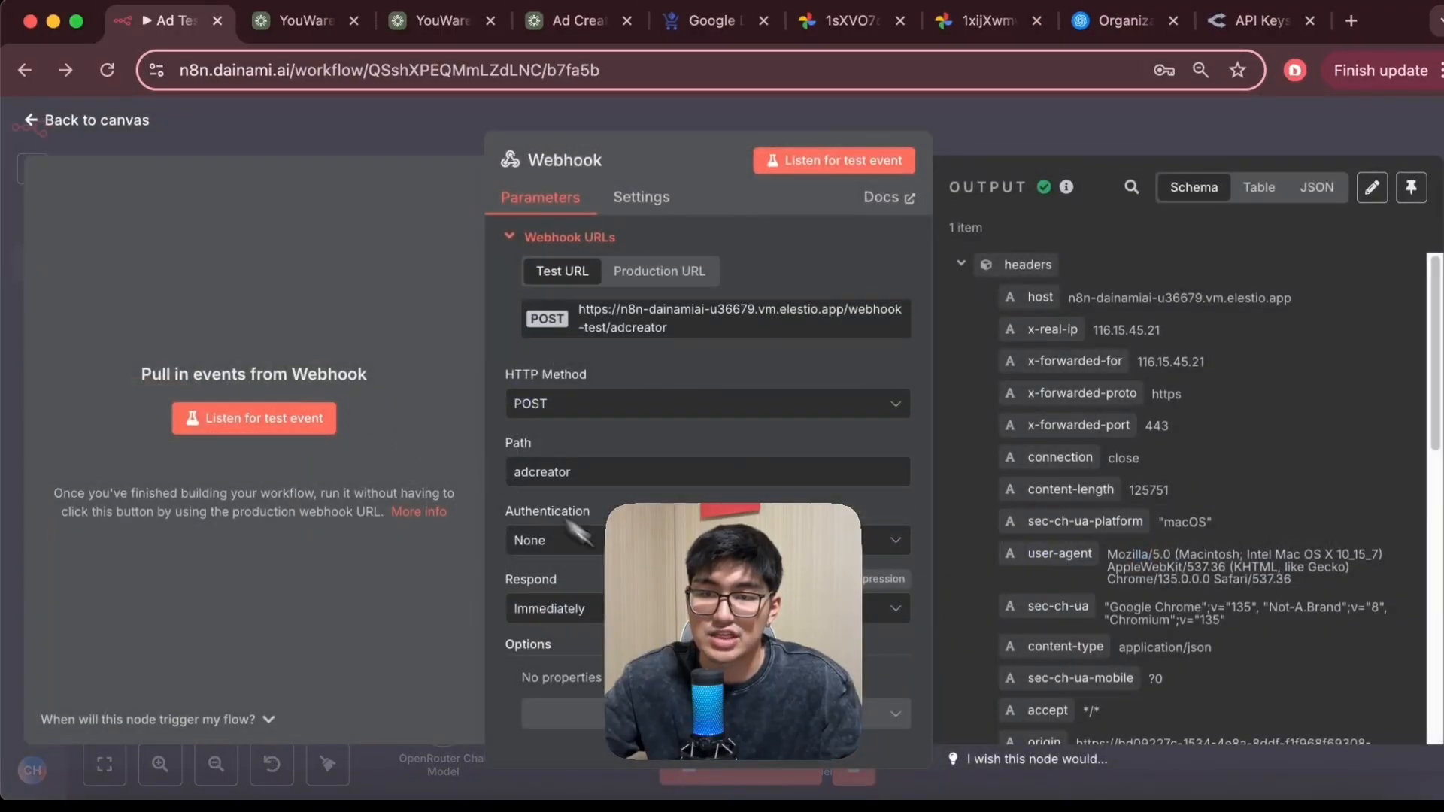
click(243, 105)
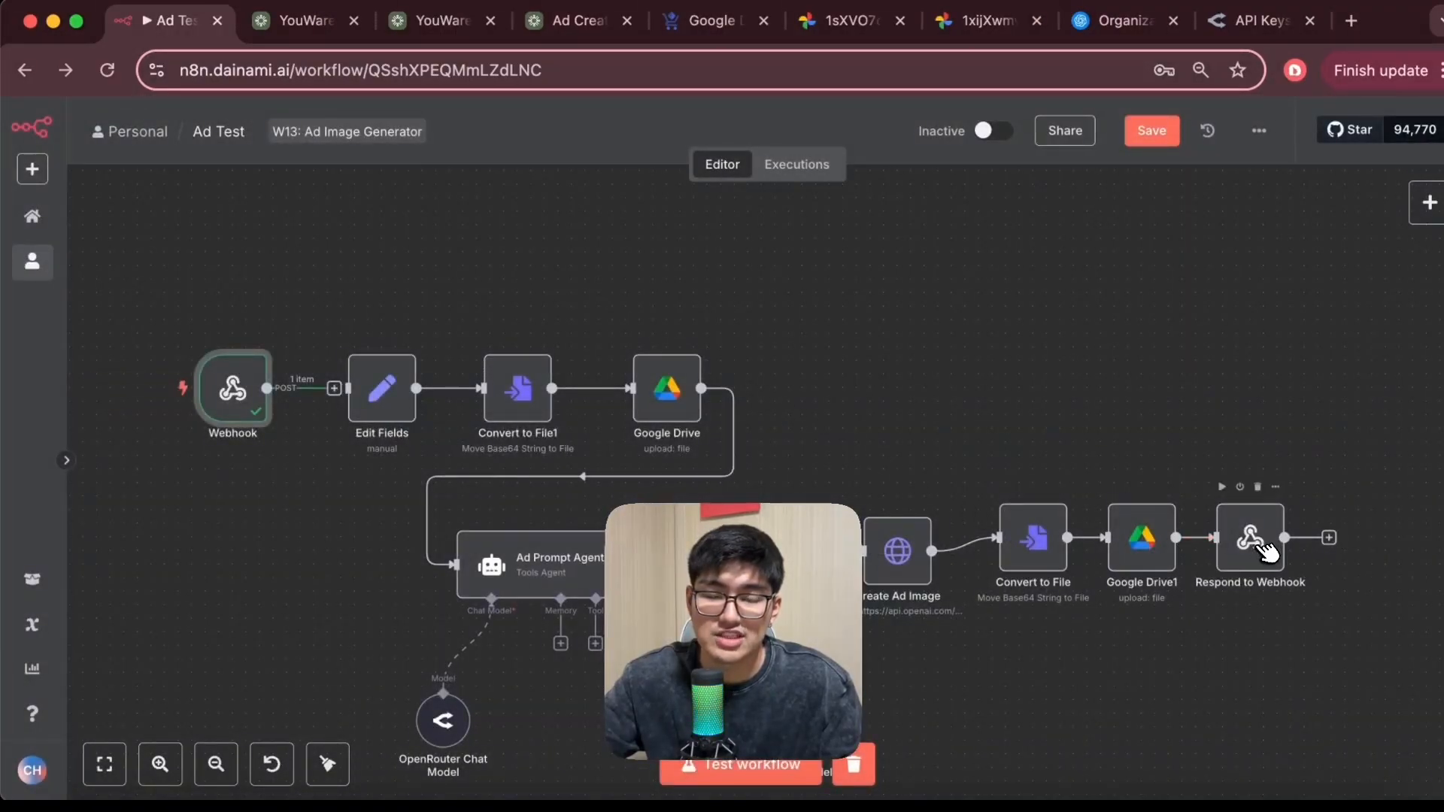
double_click(1270, 549)
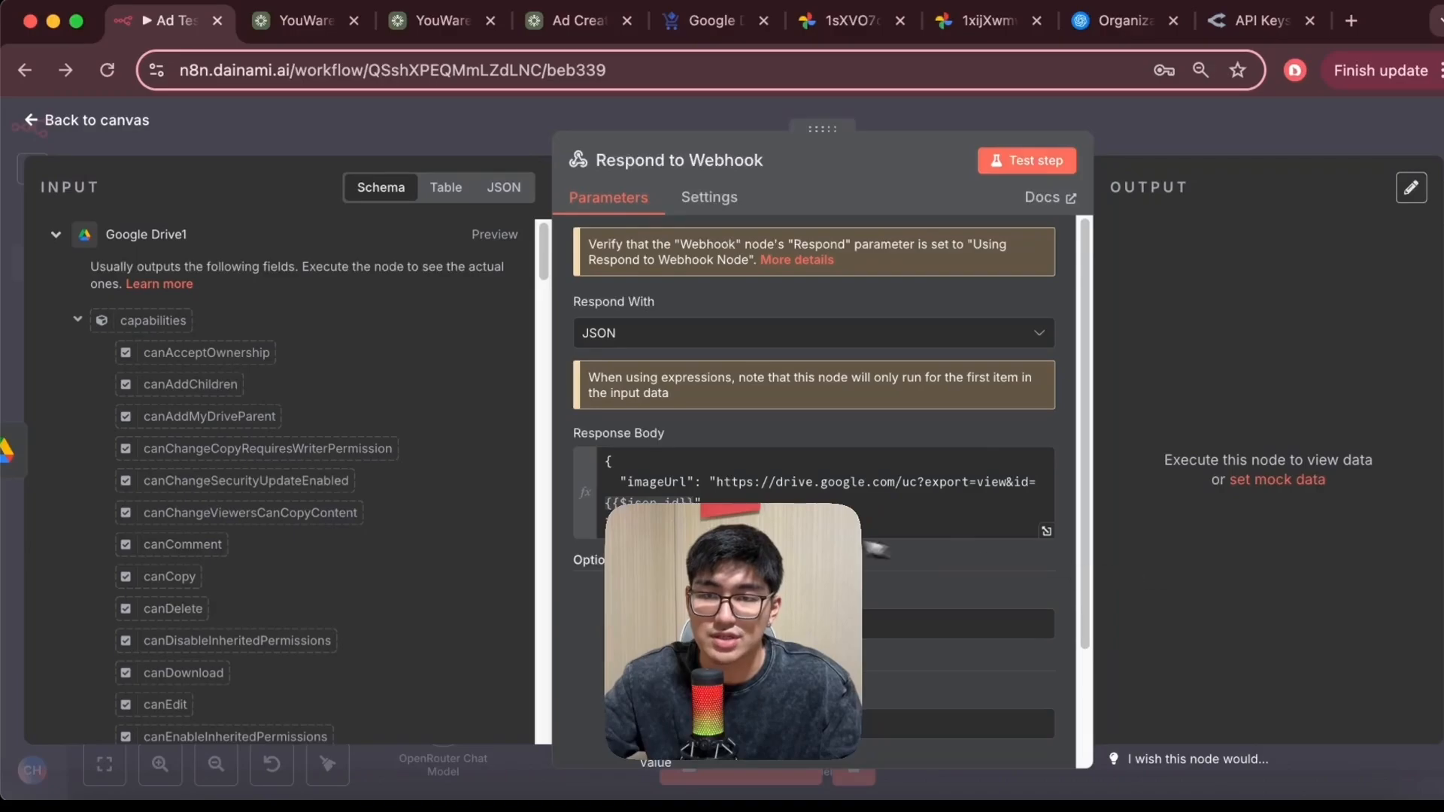
Copy the Respond to Webhook node's JSON response body and return to the workflow canvas
drag(722, 525, 599, 468)
click(745, 432)
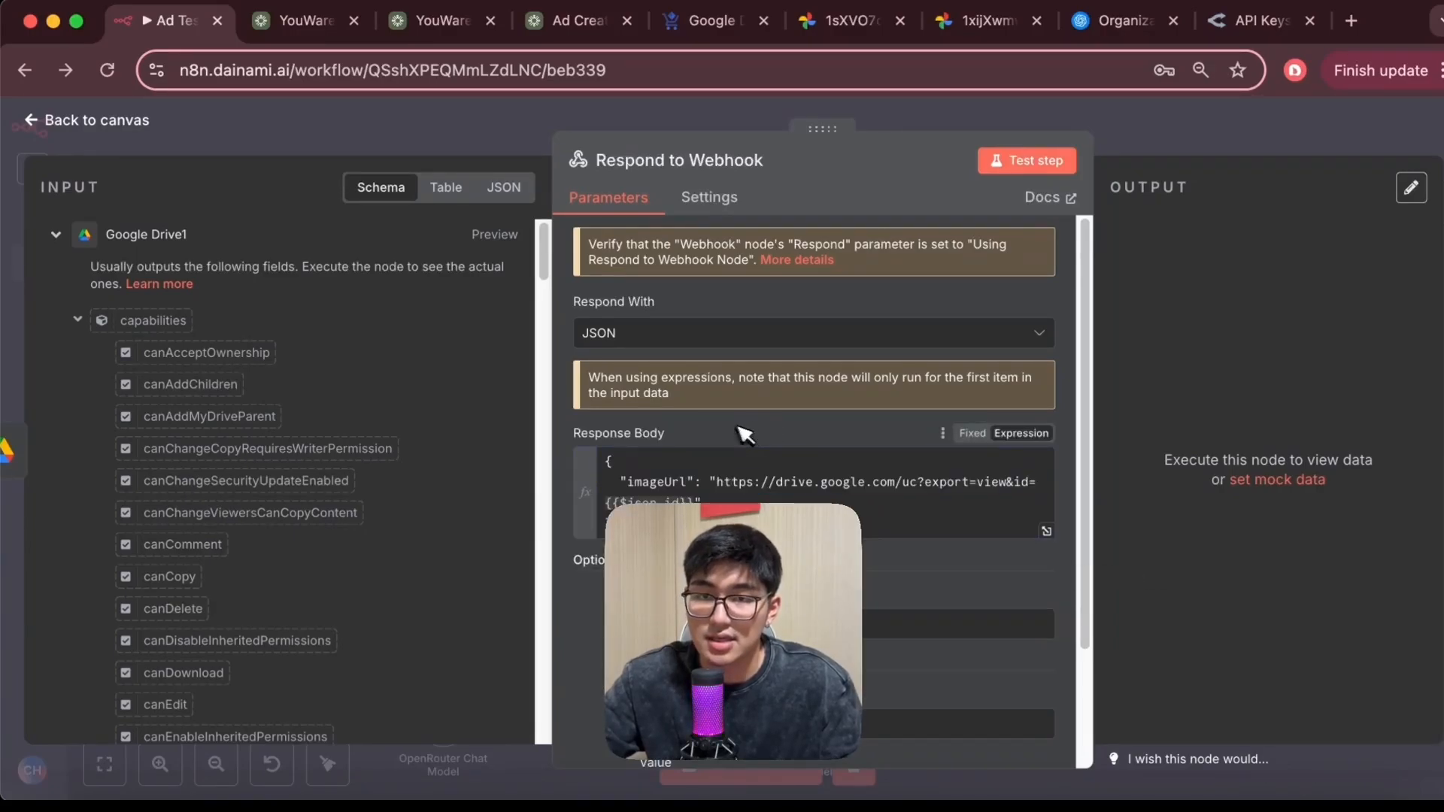
click(41, 118)
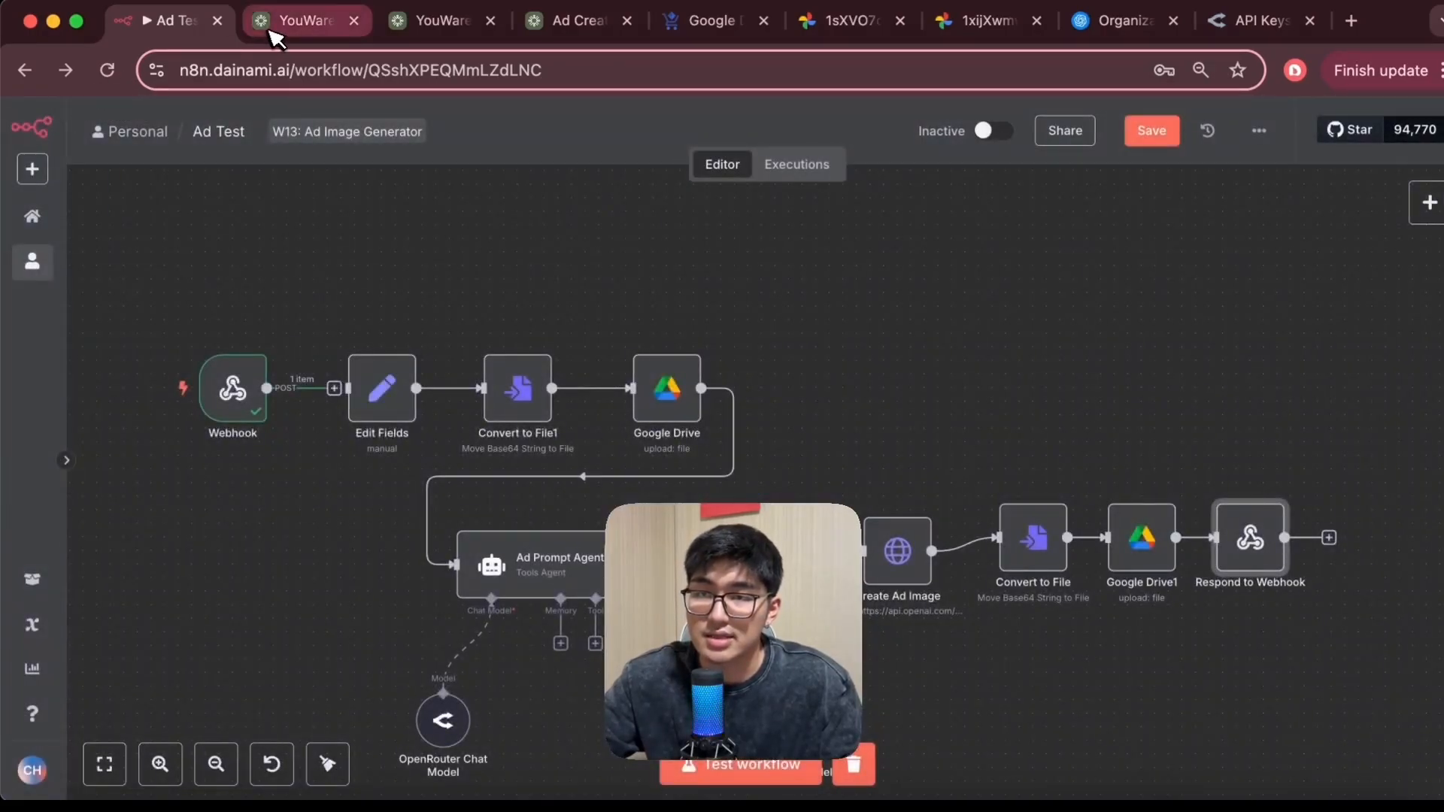
Select the ad preview image in YouWare and write a chat request to show the image from the webhook response, pasting the response format
click(297, 22)
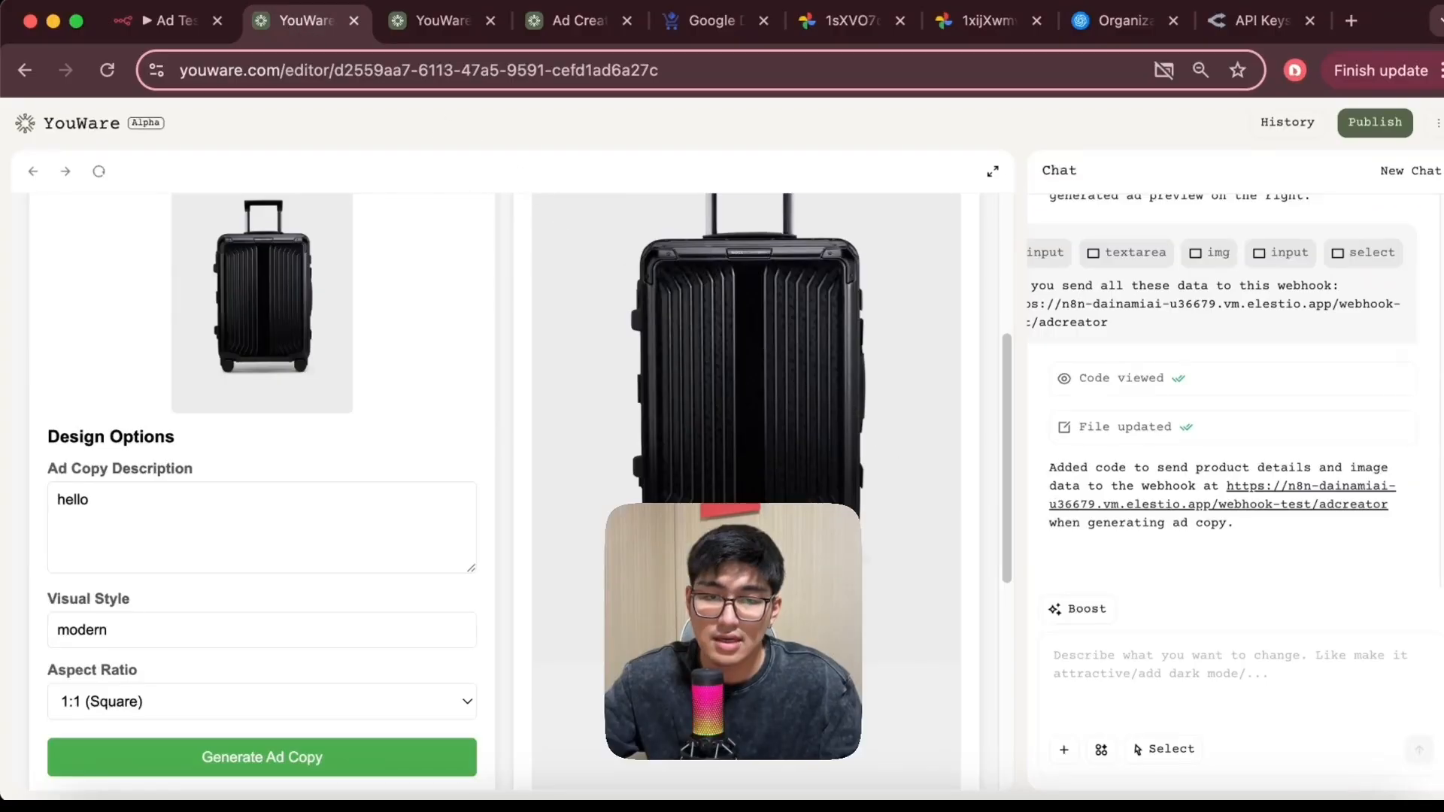
click(1151, 749)
click(796, 403)
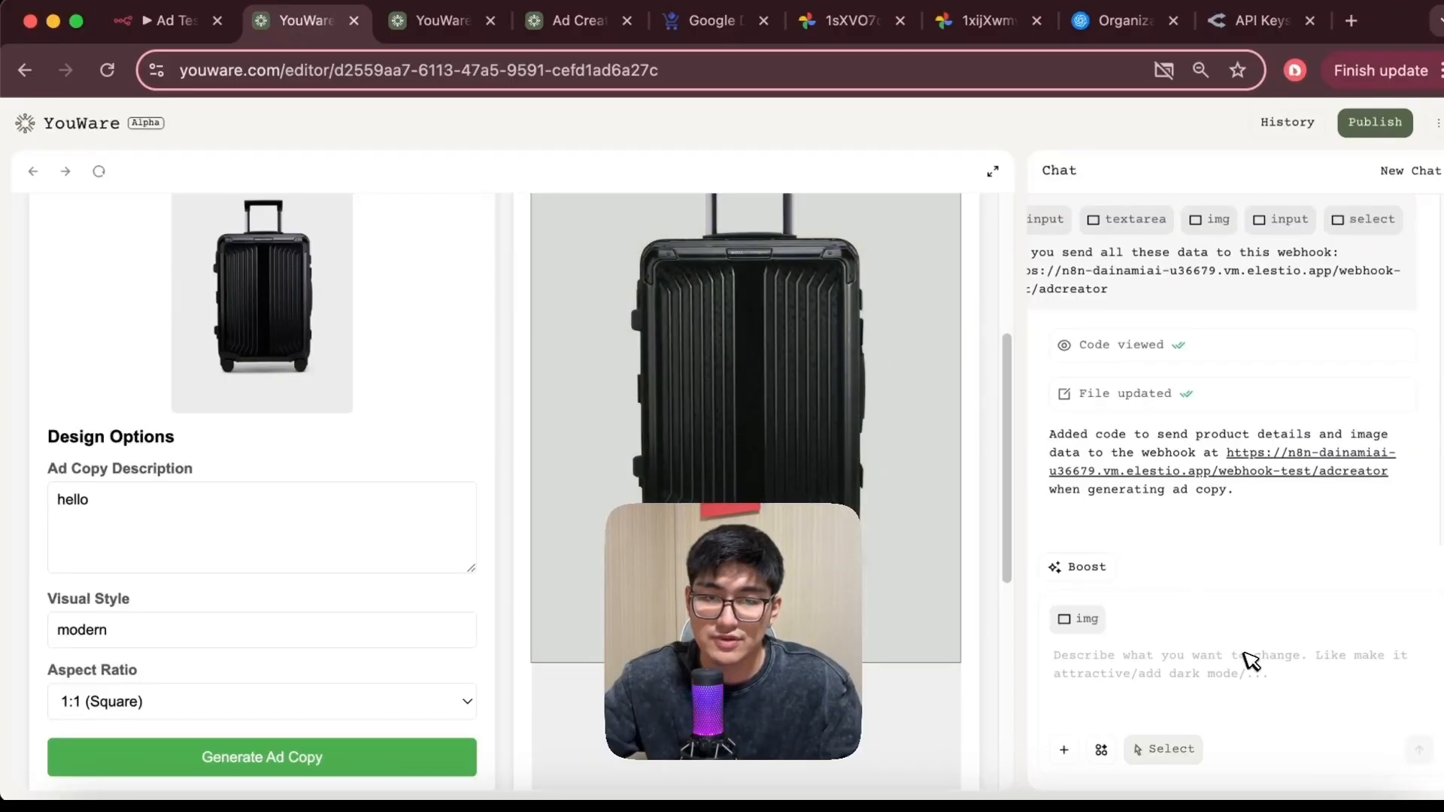
text(Can you return the image over here to be from the webhook response)
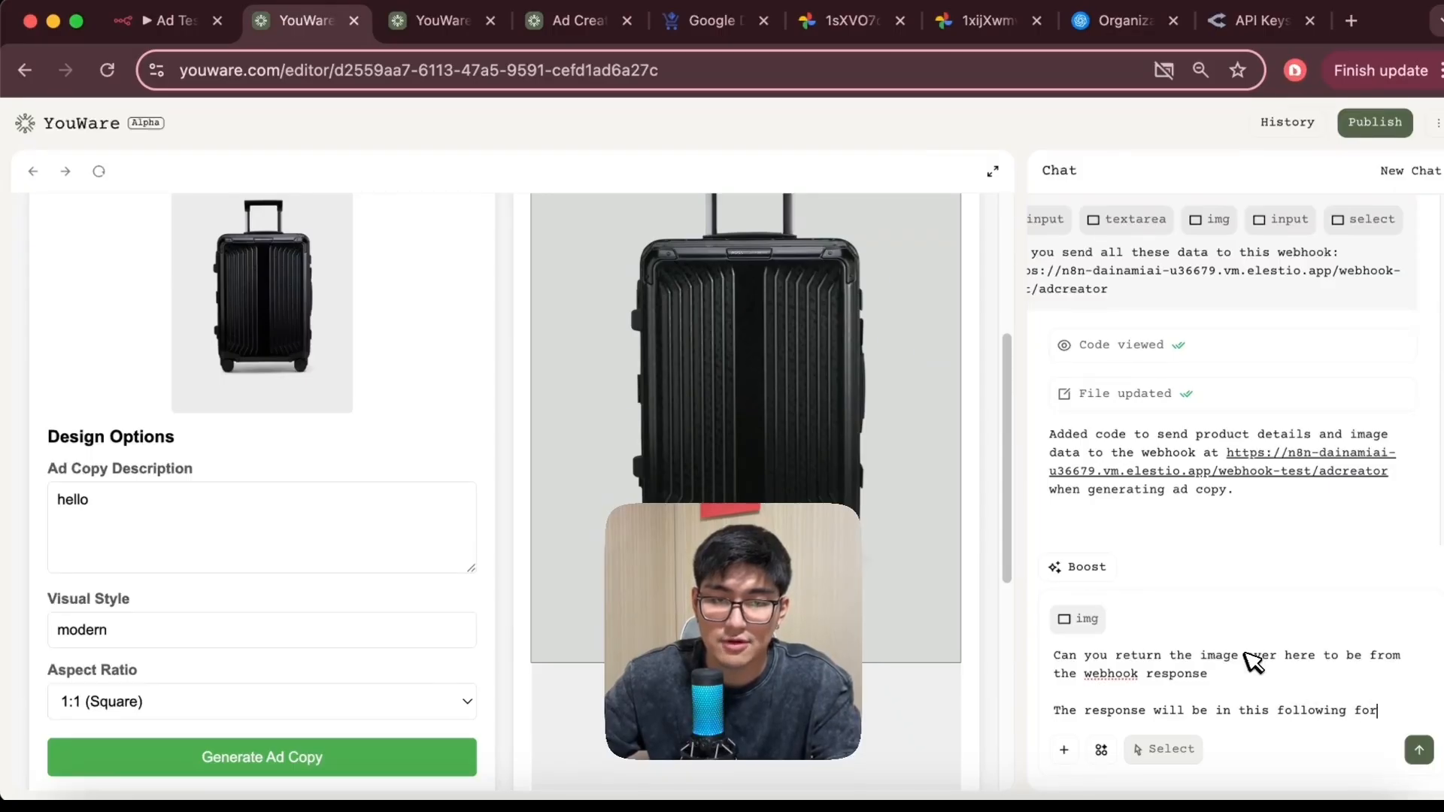
key(shift+Return)
key(ctrl+v)
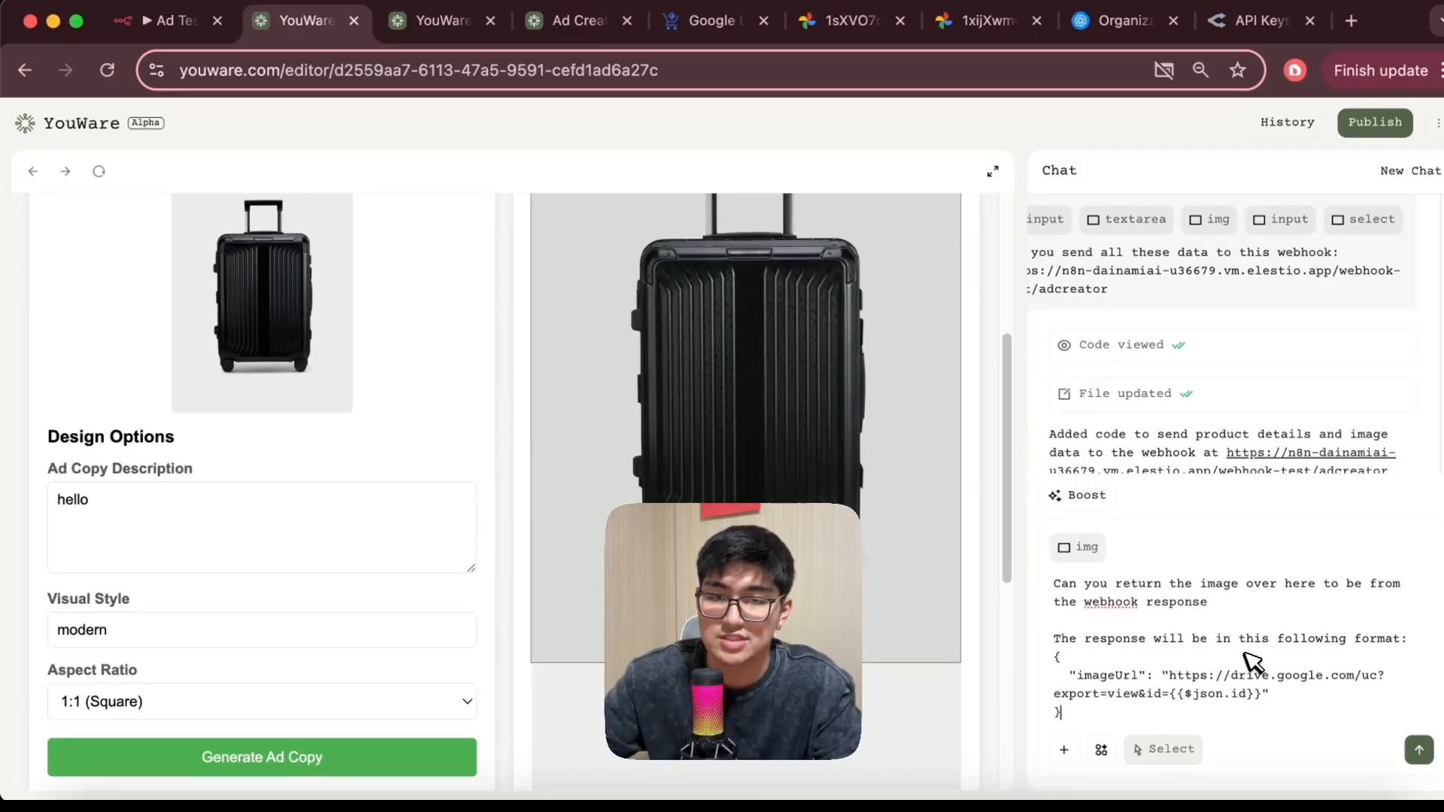
key(shift+Return)
key(shift+Return)
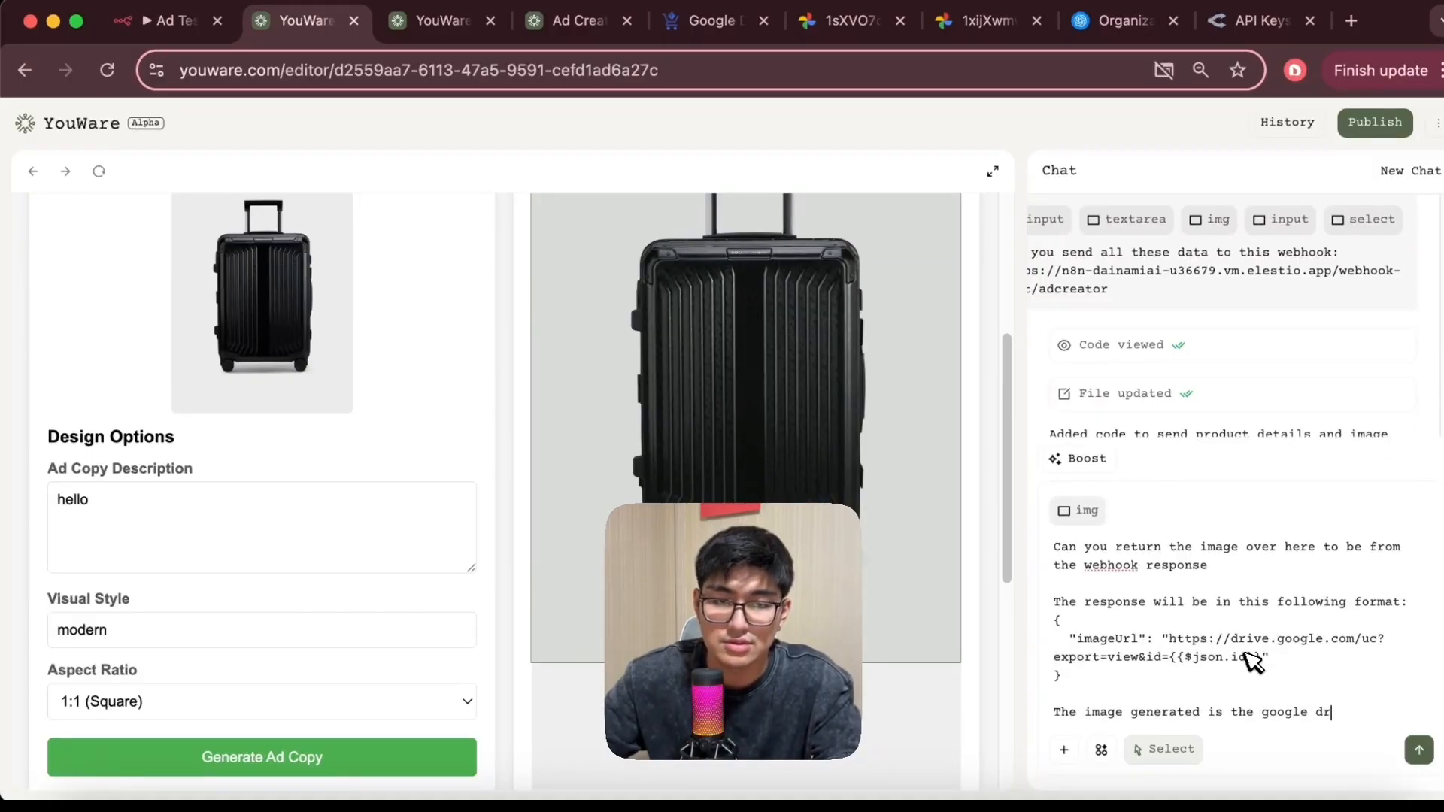
text(mage url.)
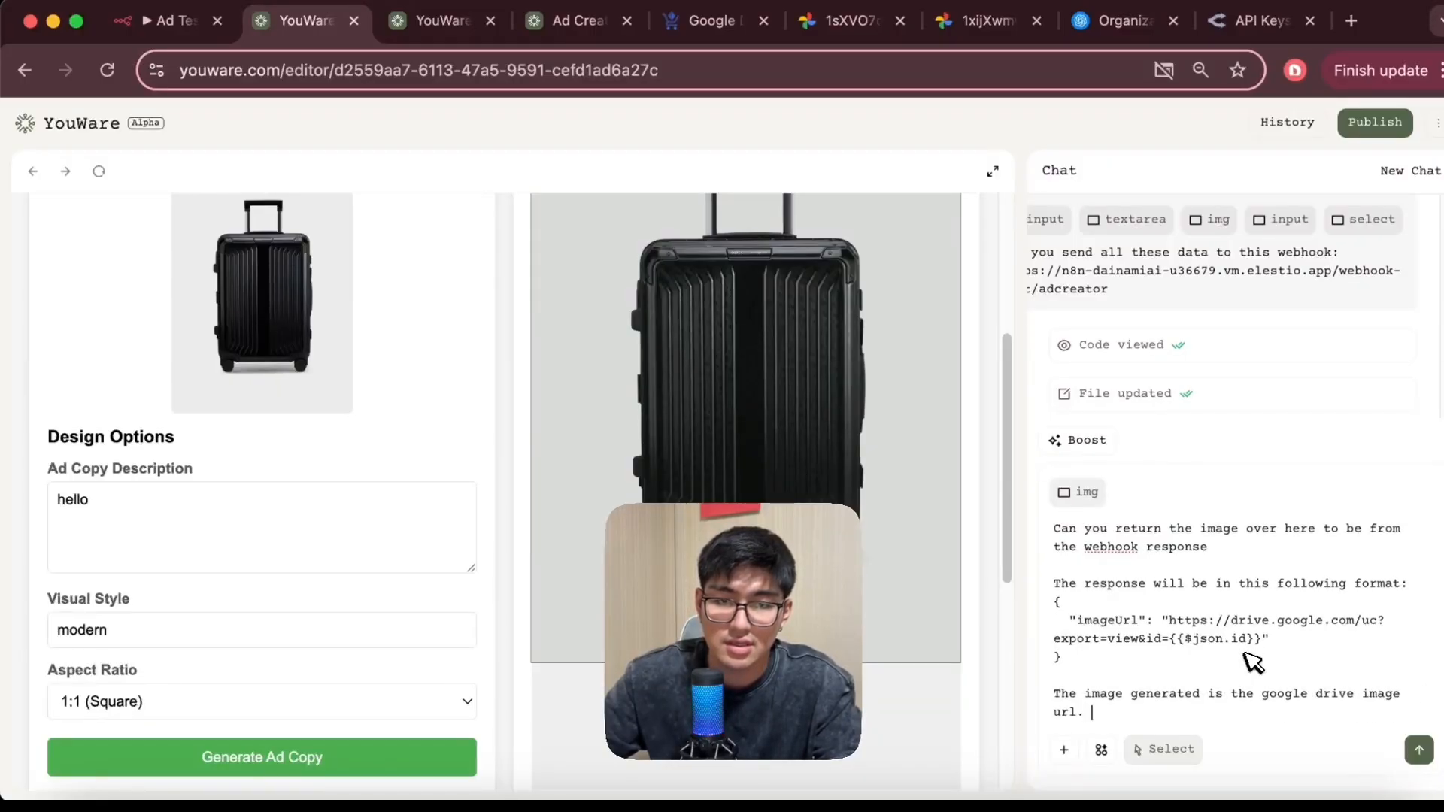
text( An example would be)
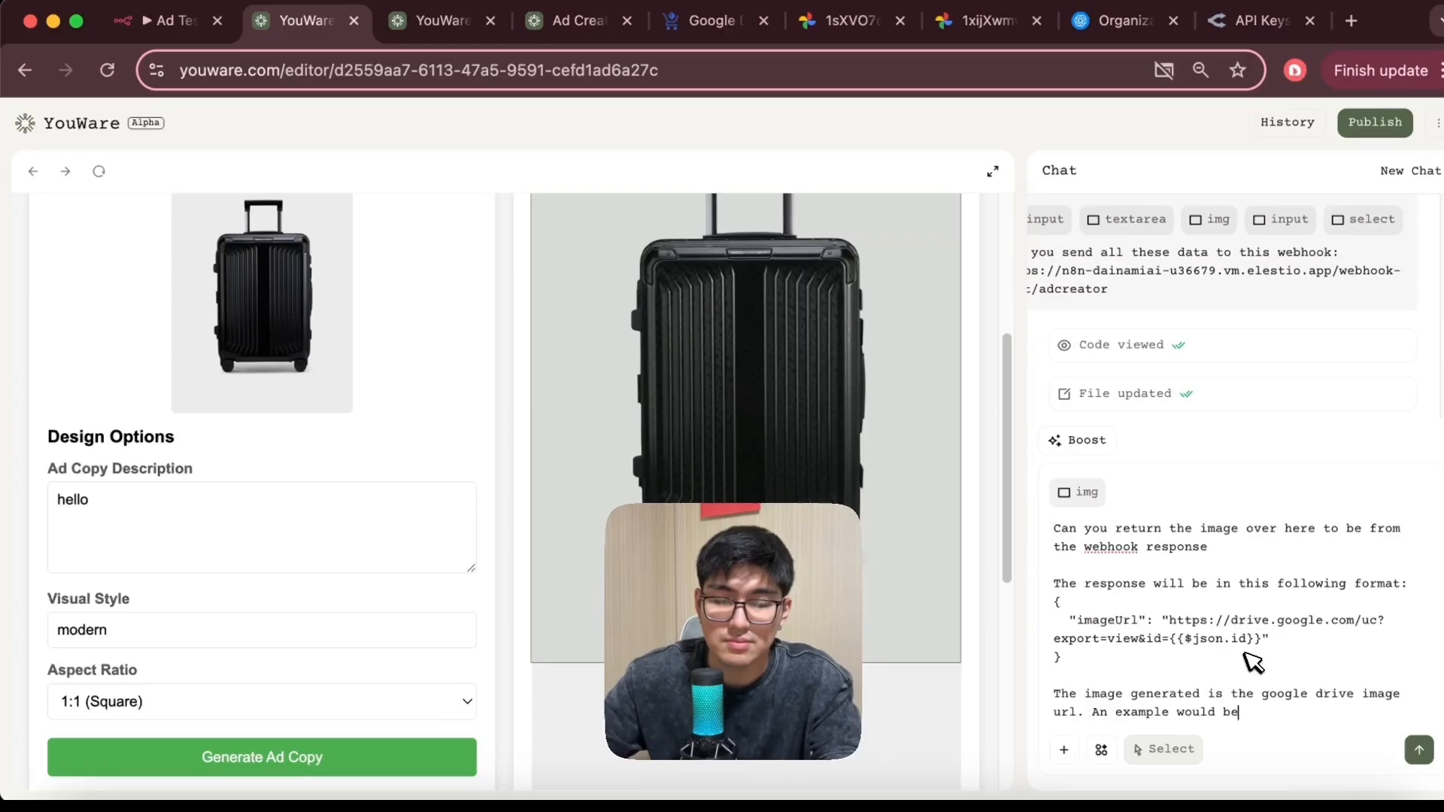
text(:)
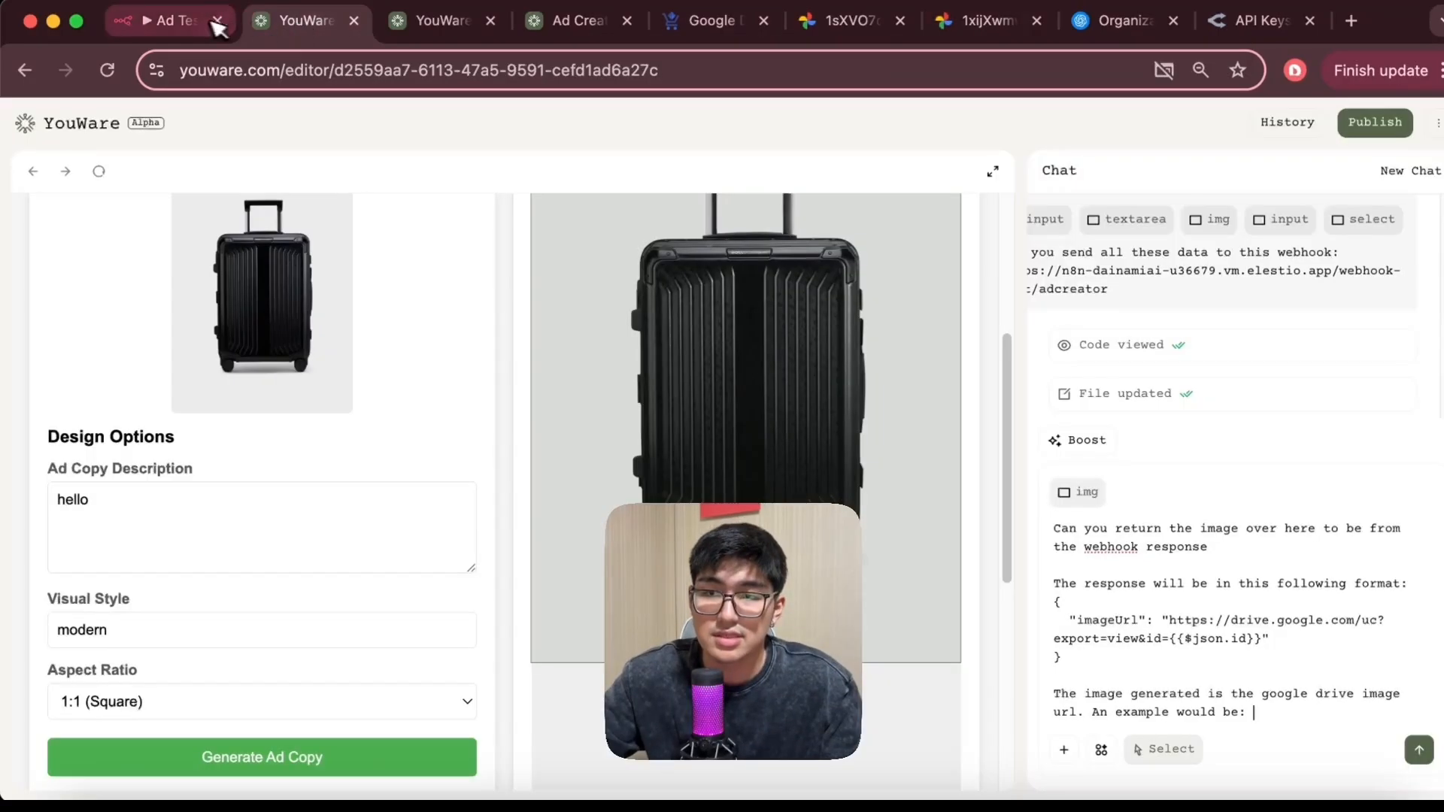
Delete the unfinished example sentence from the chat request and send it
click(208, 22)
key(ctrl+Tab)
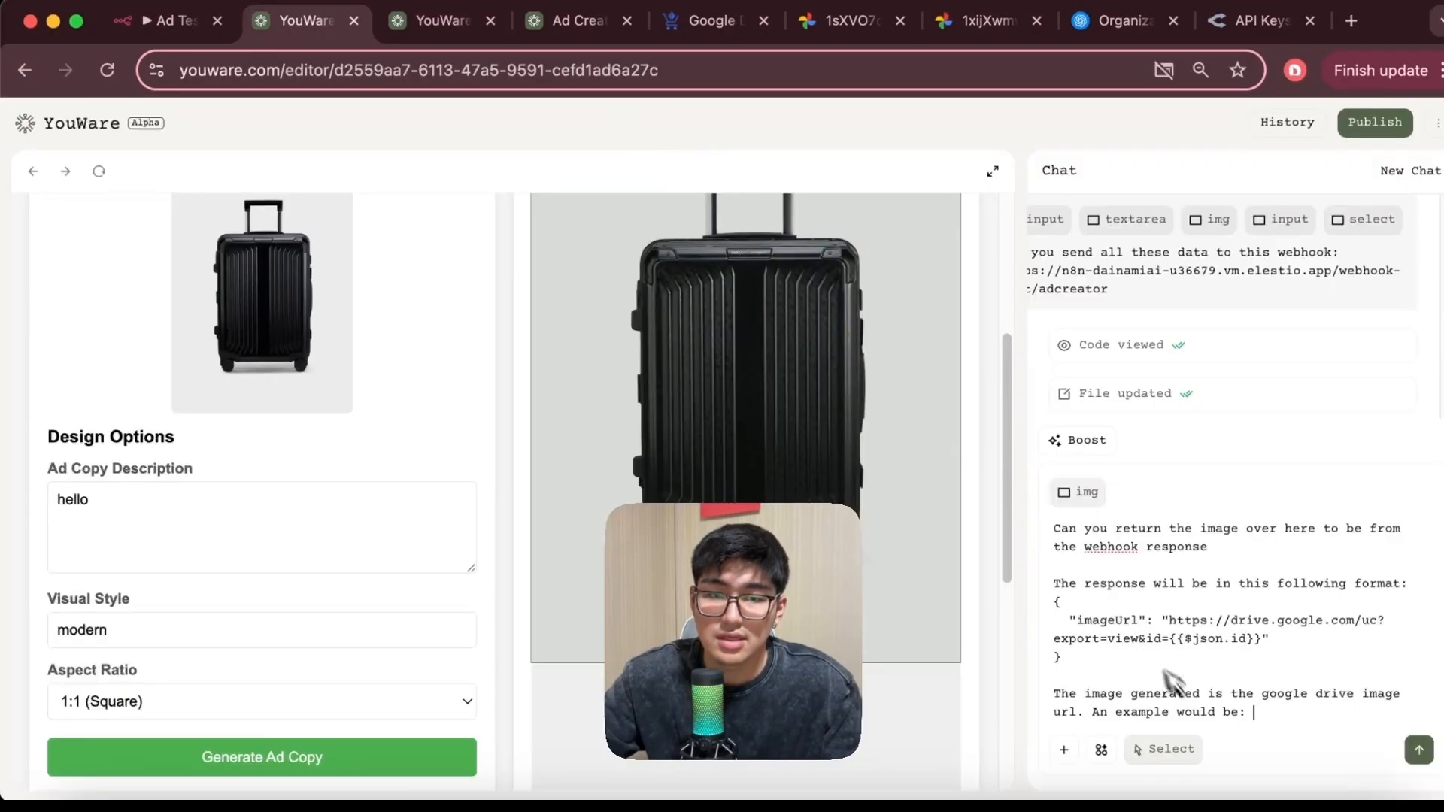
triple_click(1199, 712)
key(BackSpace)
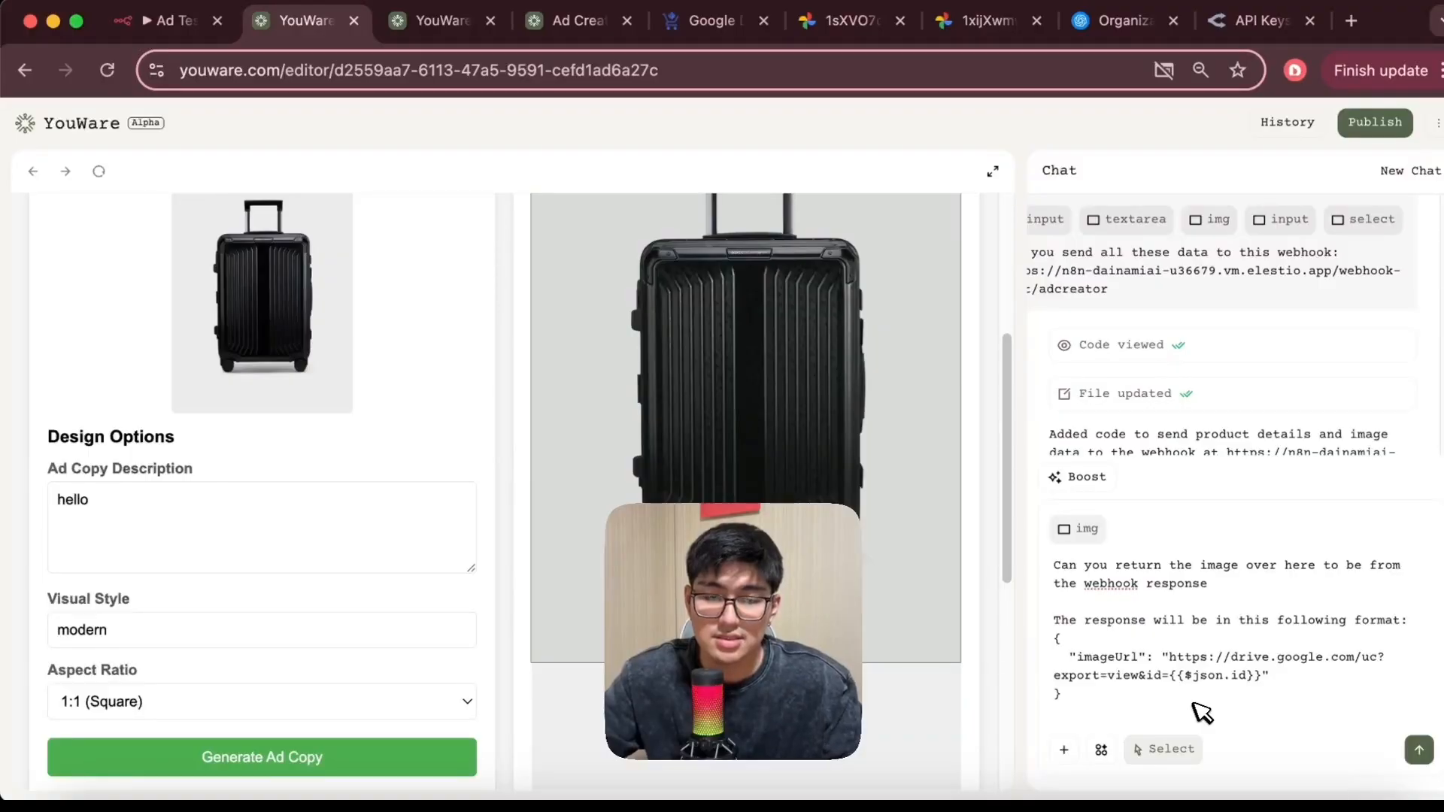
click(1419, 750)
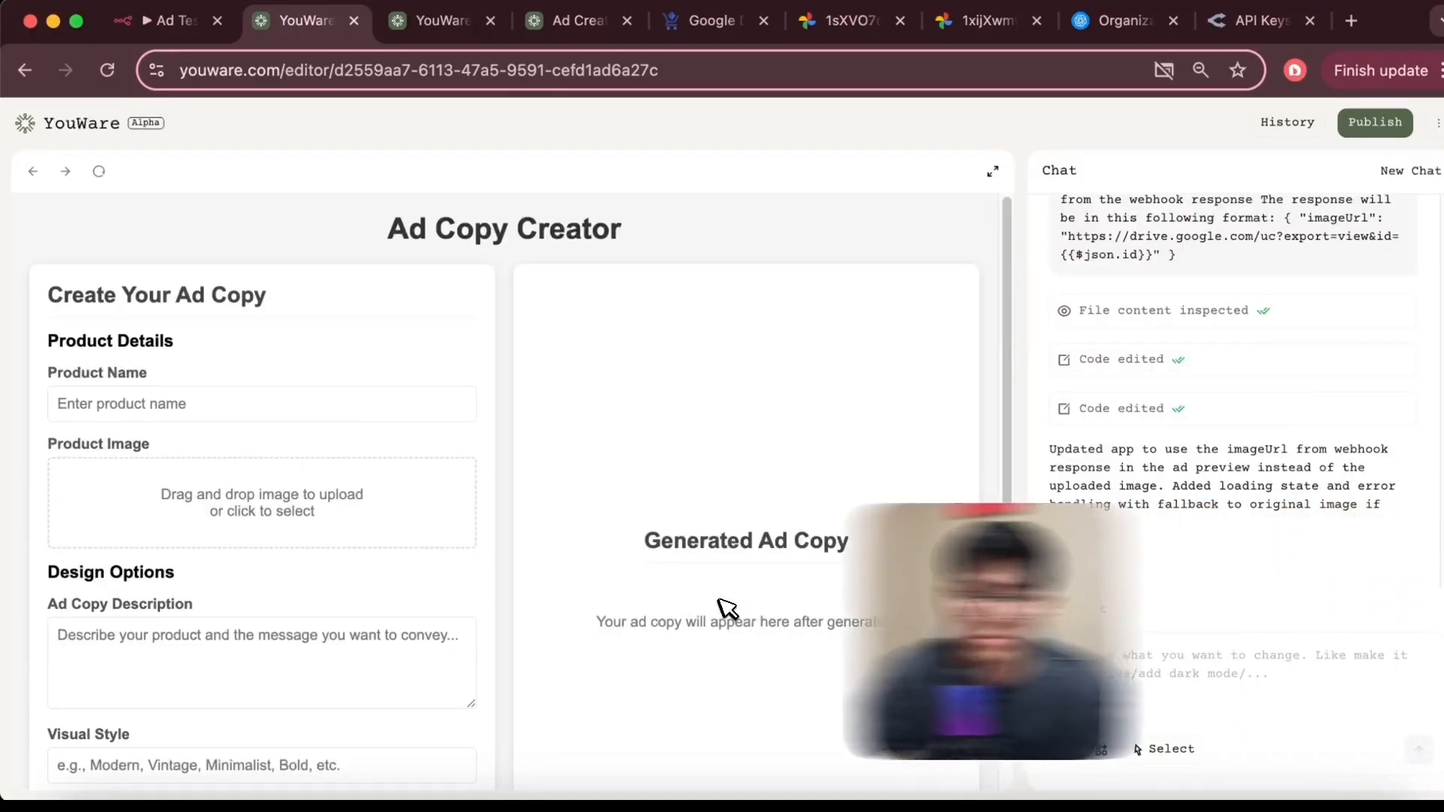
scroll(590, 590, down, 4)
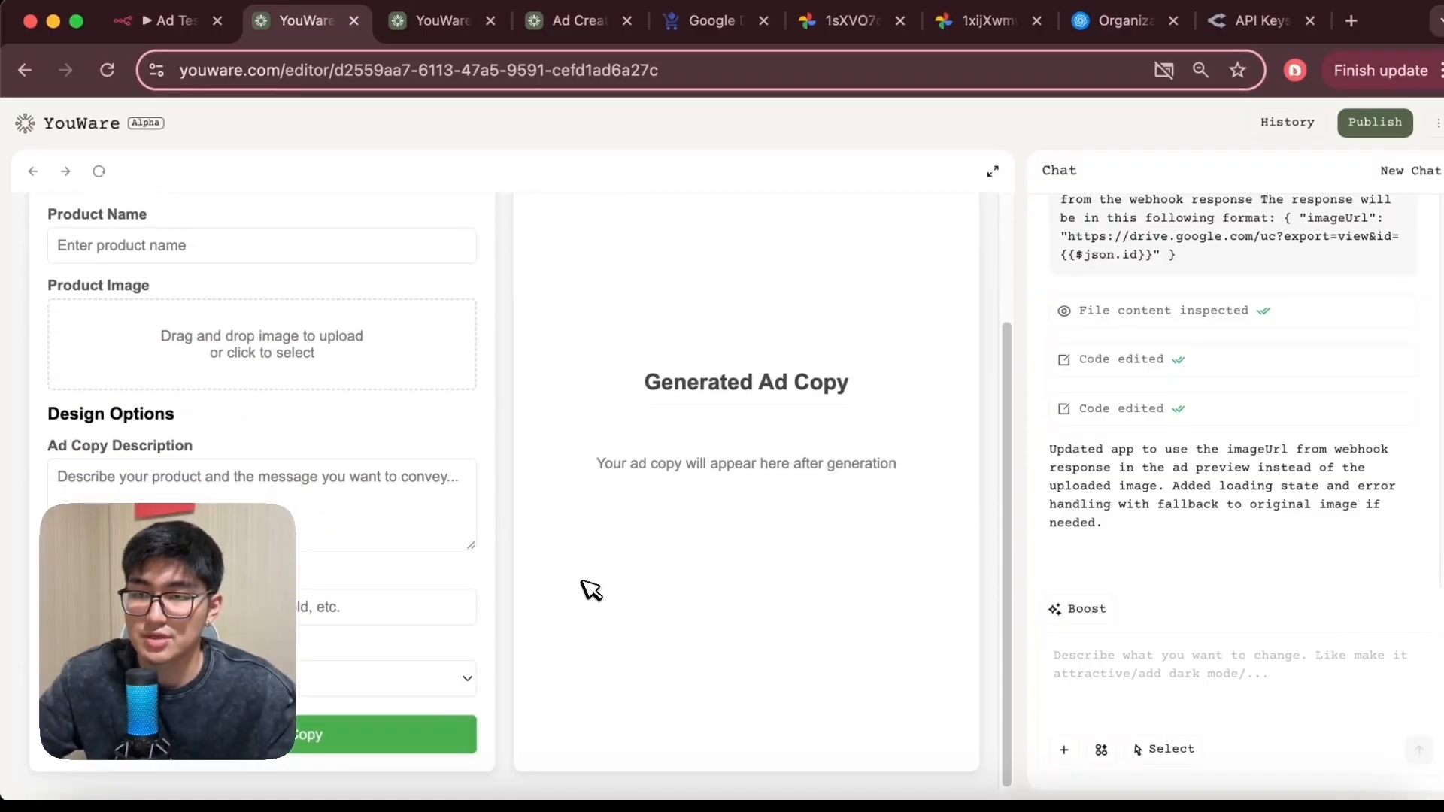
scroll(296, 287, up, 1)
click(298, 284)
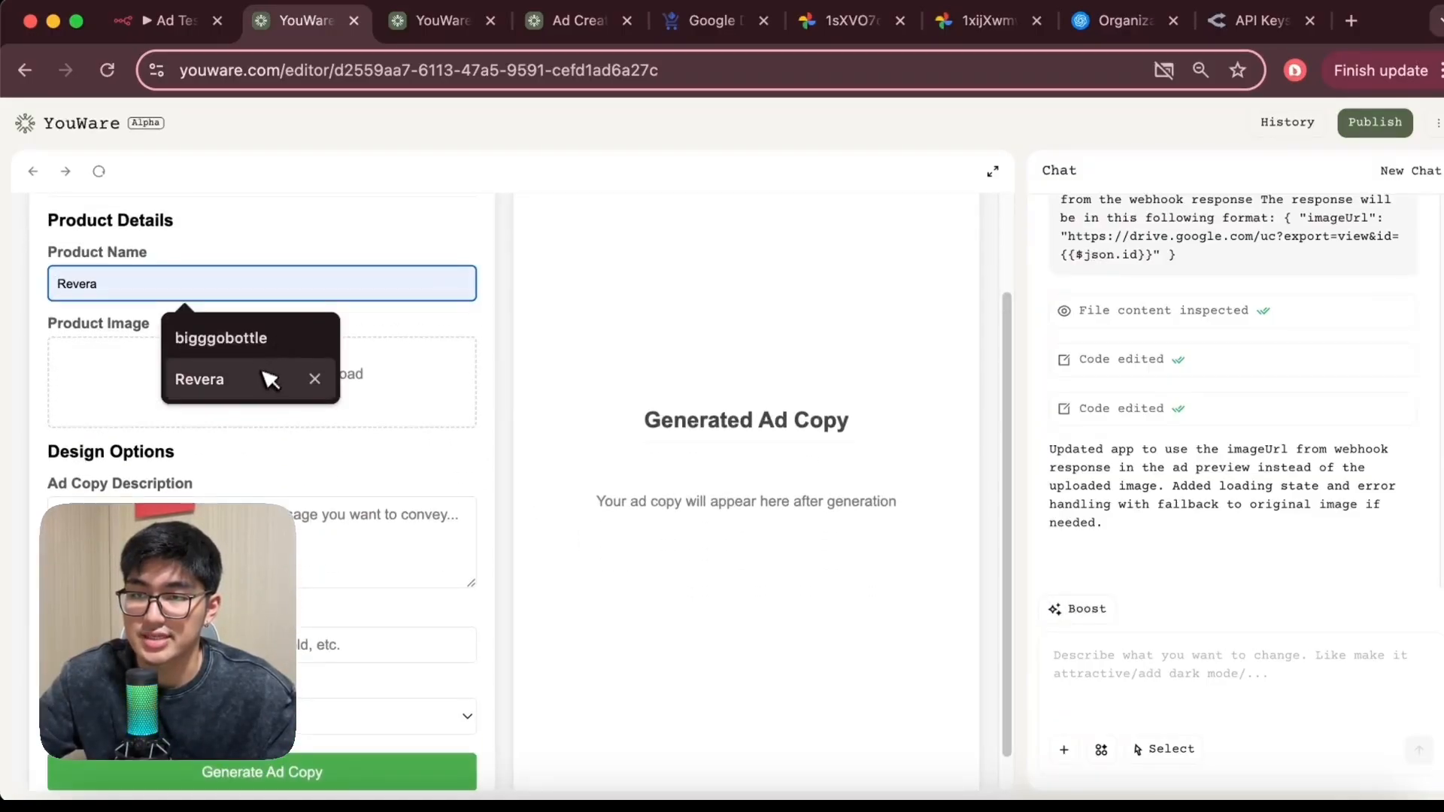
In n8n, set the Webhook node's Respond option to Using 'Respond to Webhook' Node and return to the canvas
click(170, 20)
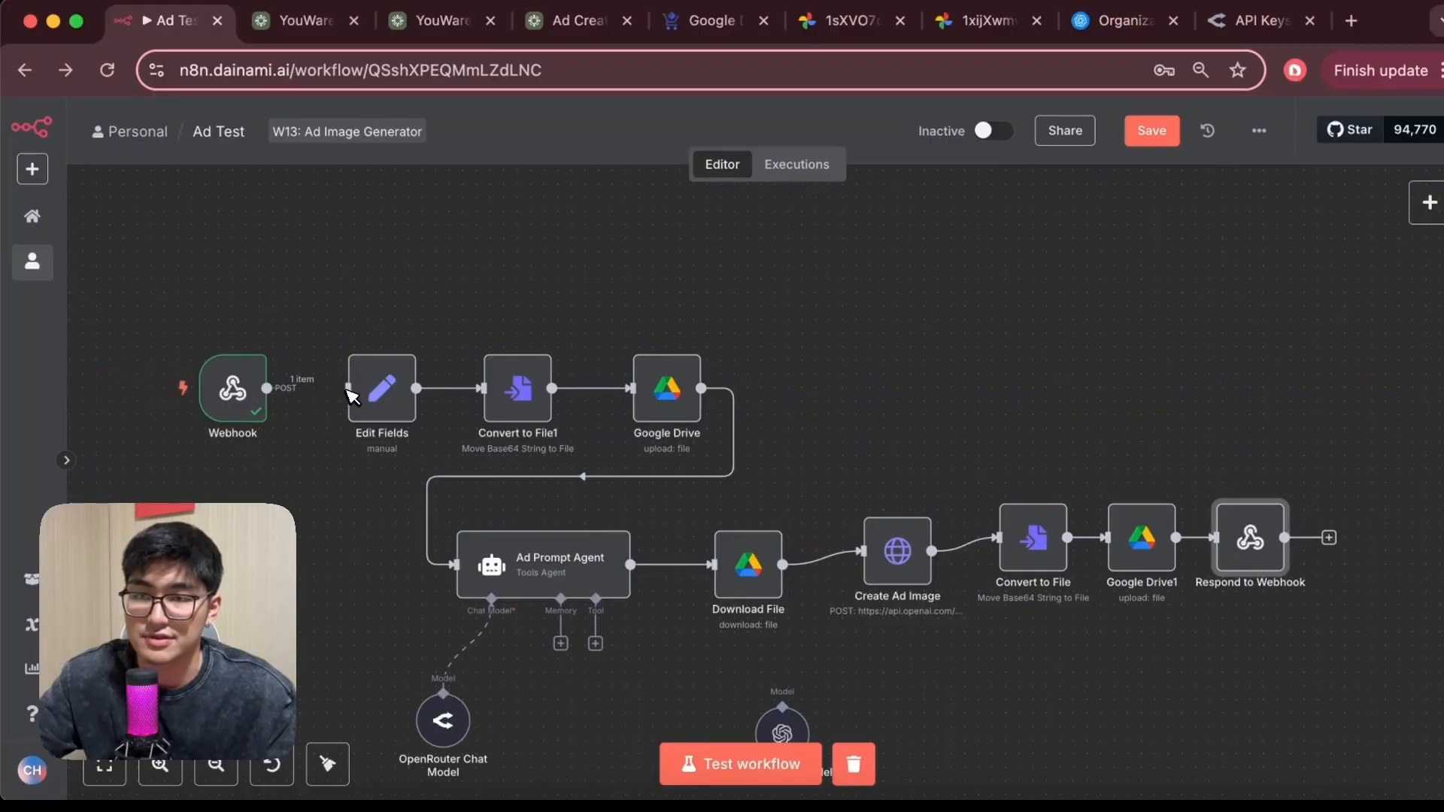
double_click(232, 388)
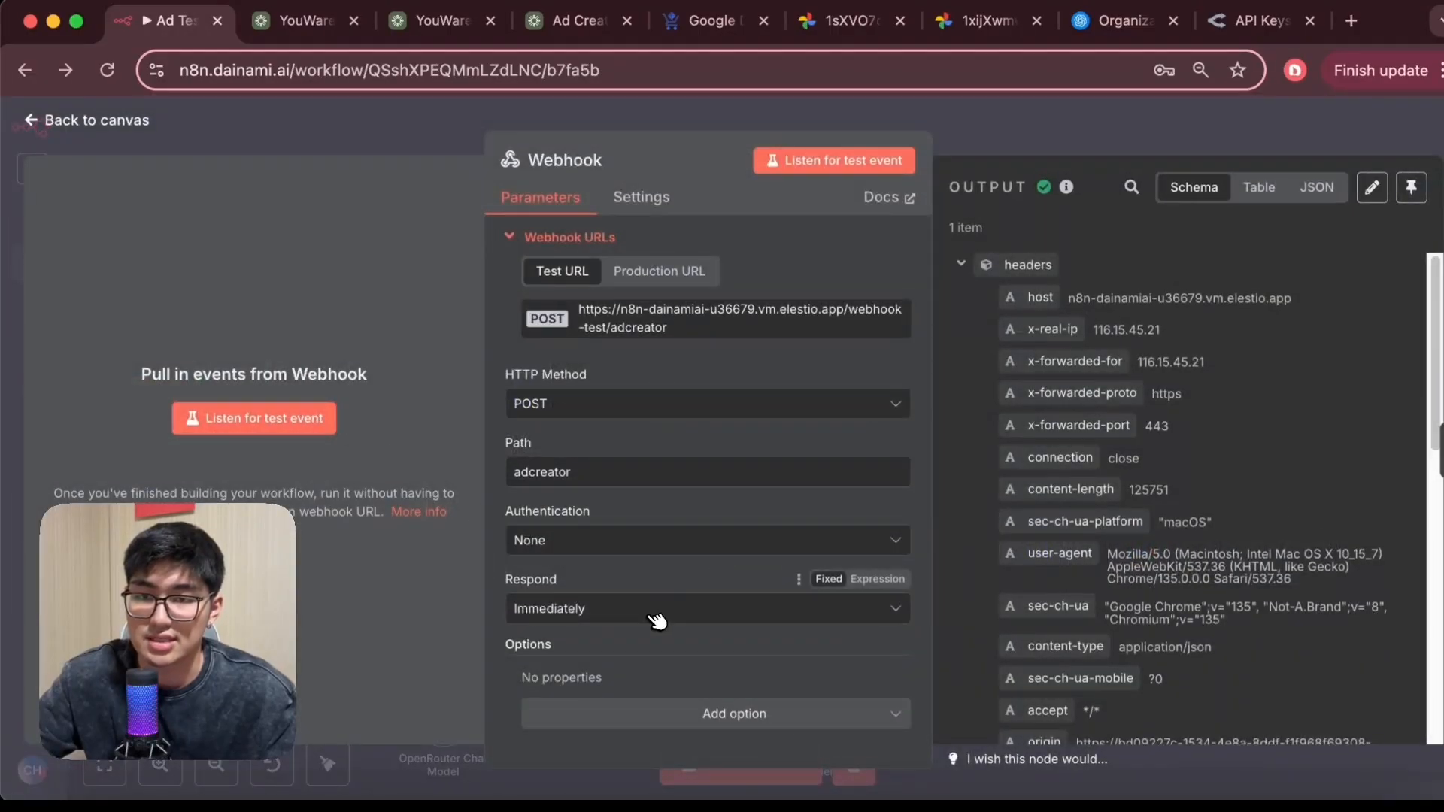
click(650, 610)
click(662, 560)
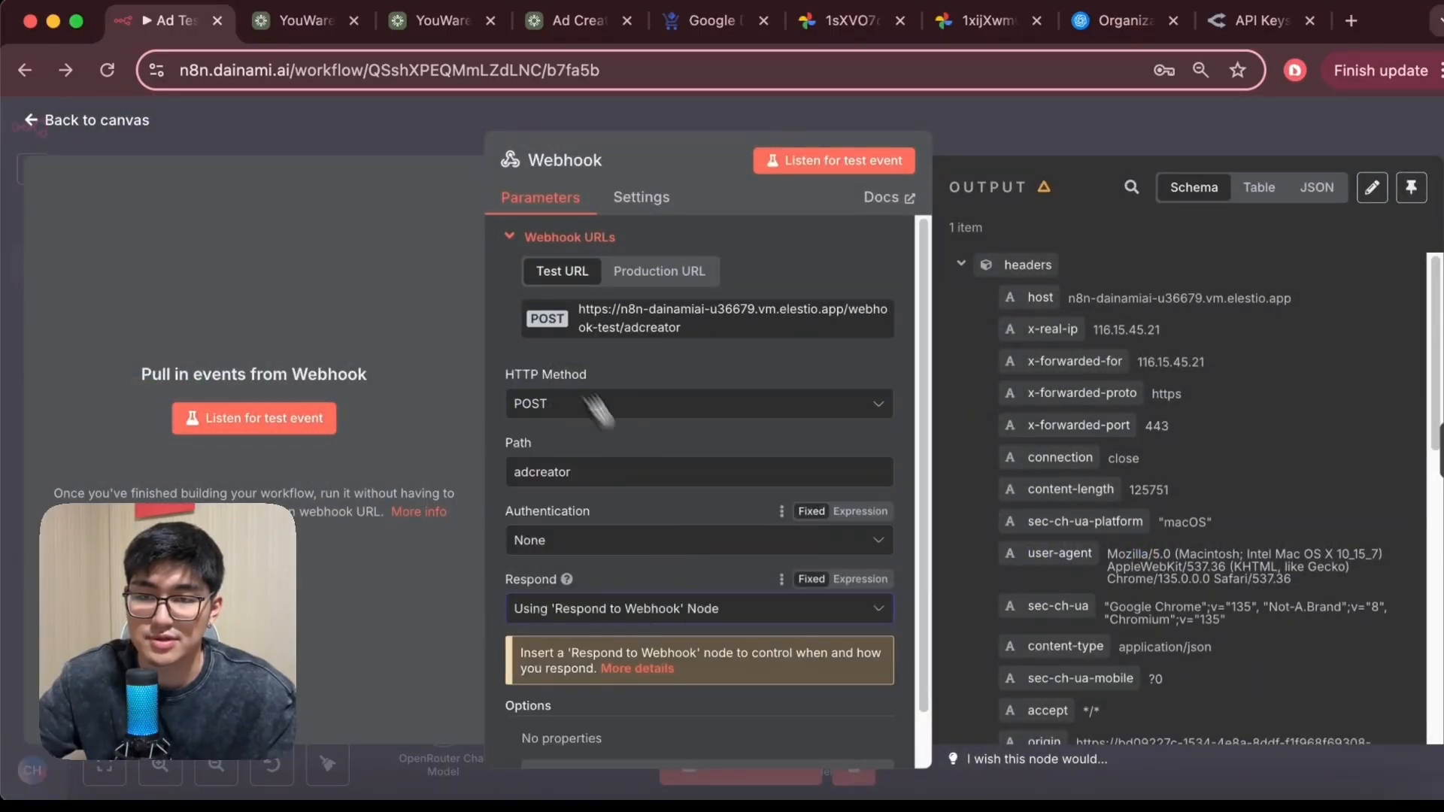
click(98, 120)
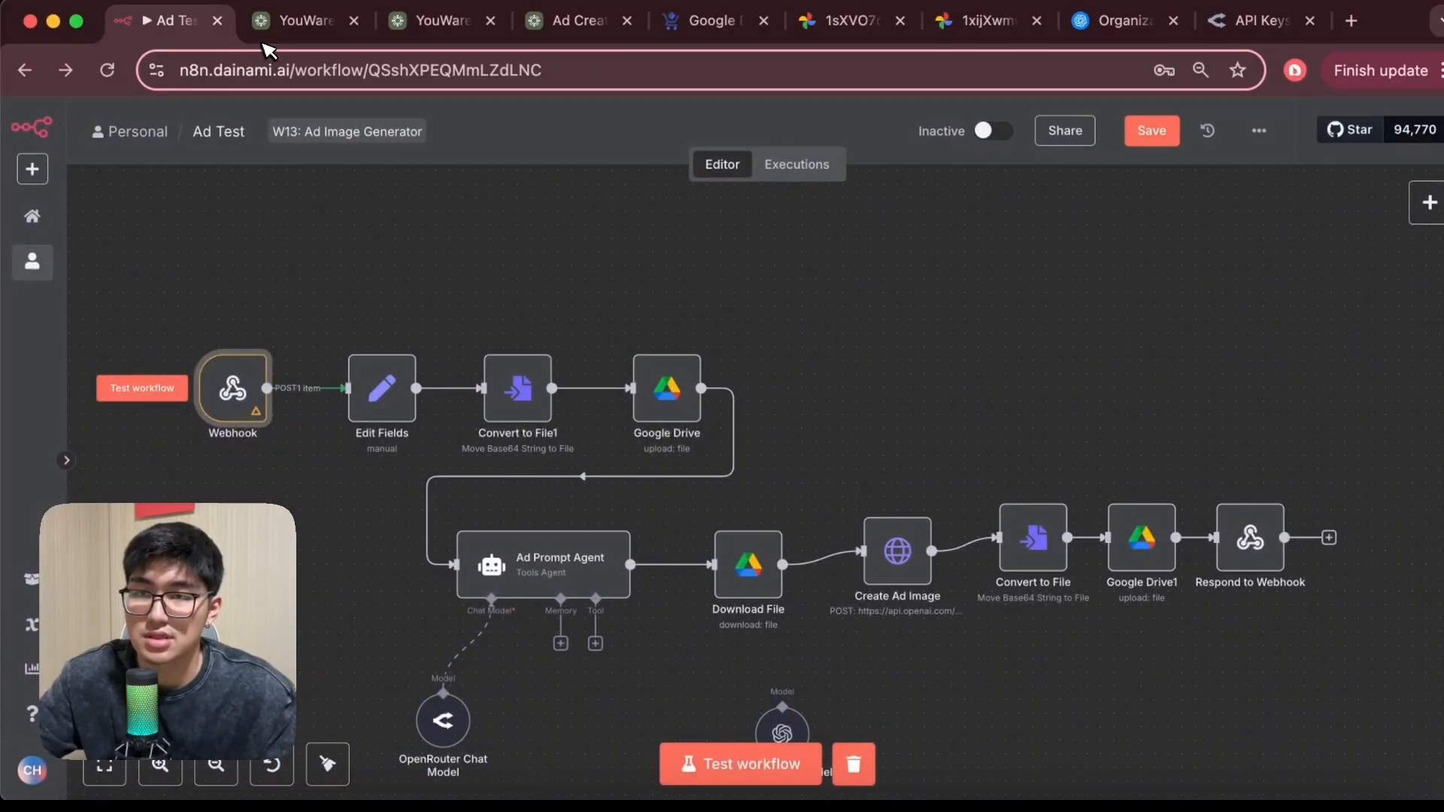
Switch to YouWare and fill the Product Name with Revera
click(290, 36)
click(303, 284)
key(Down)
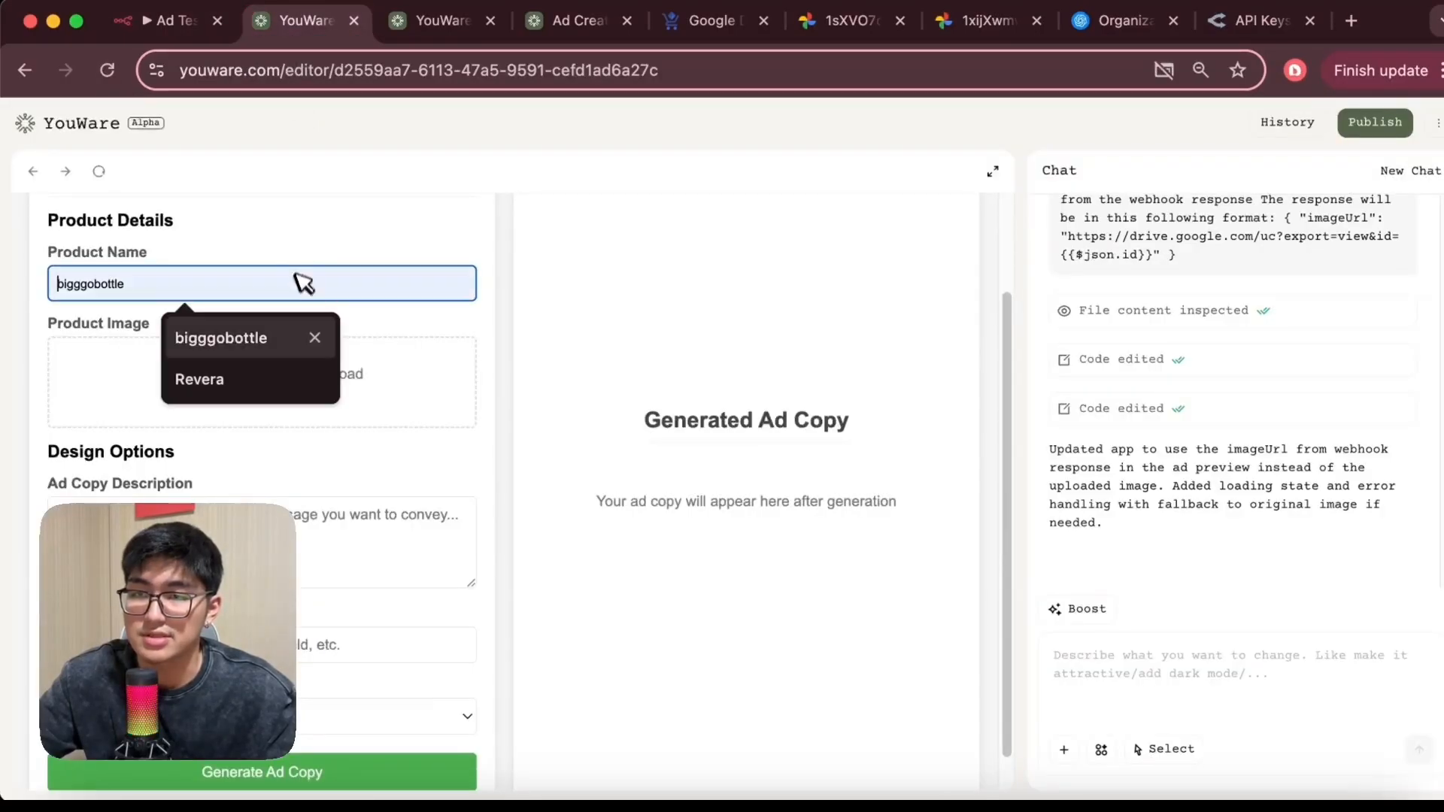
click(278, 377)
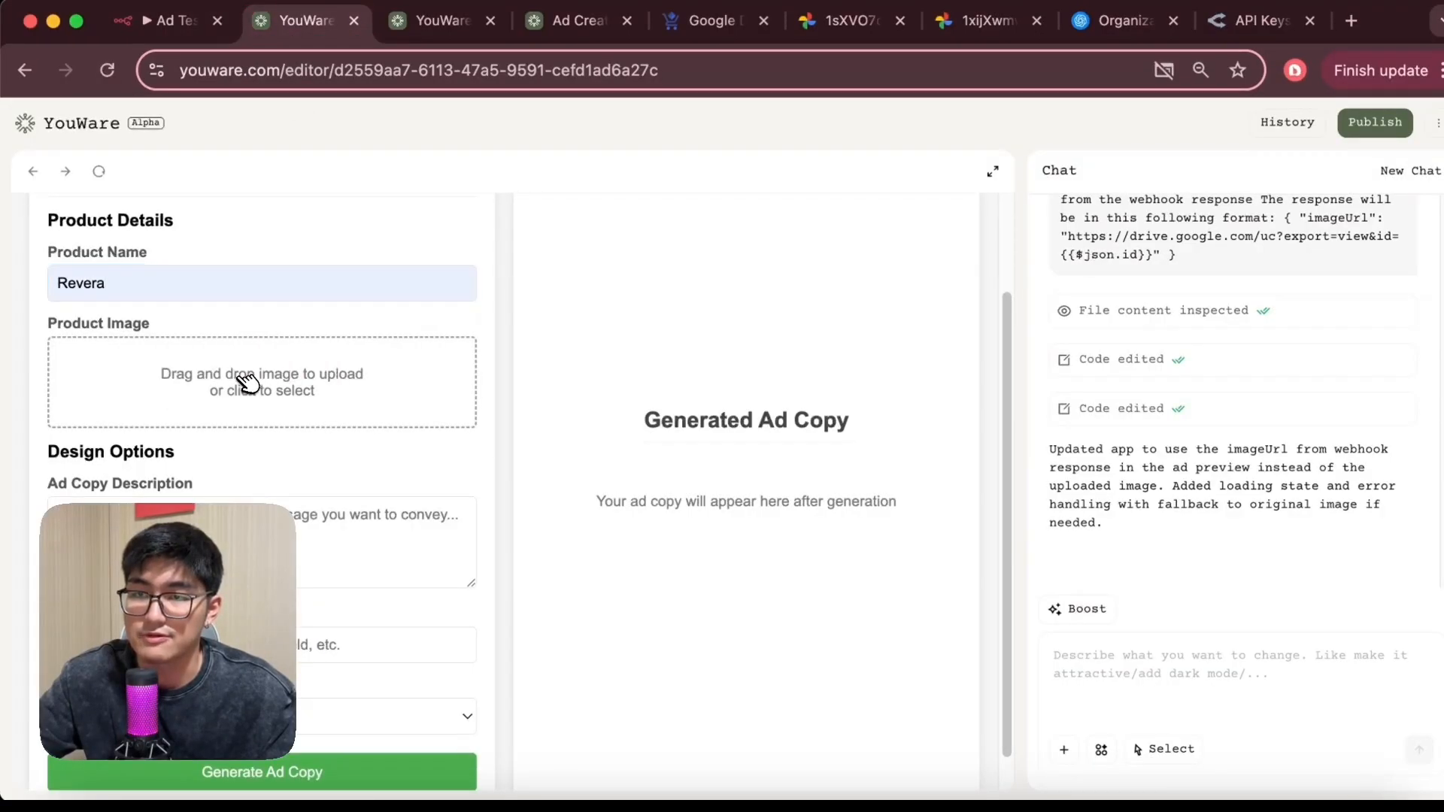
Upload suit case.jpeg from the Desktop as the product image
click(242, 380)
click(265, 292)
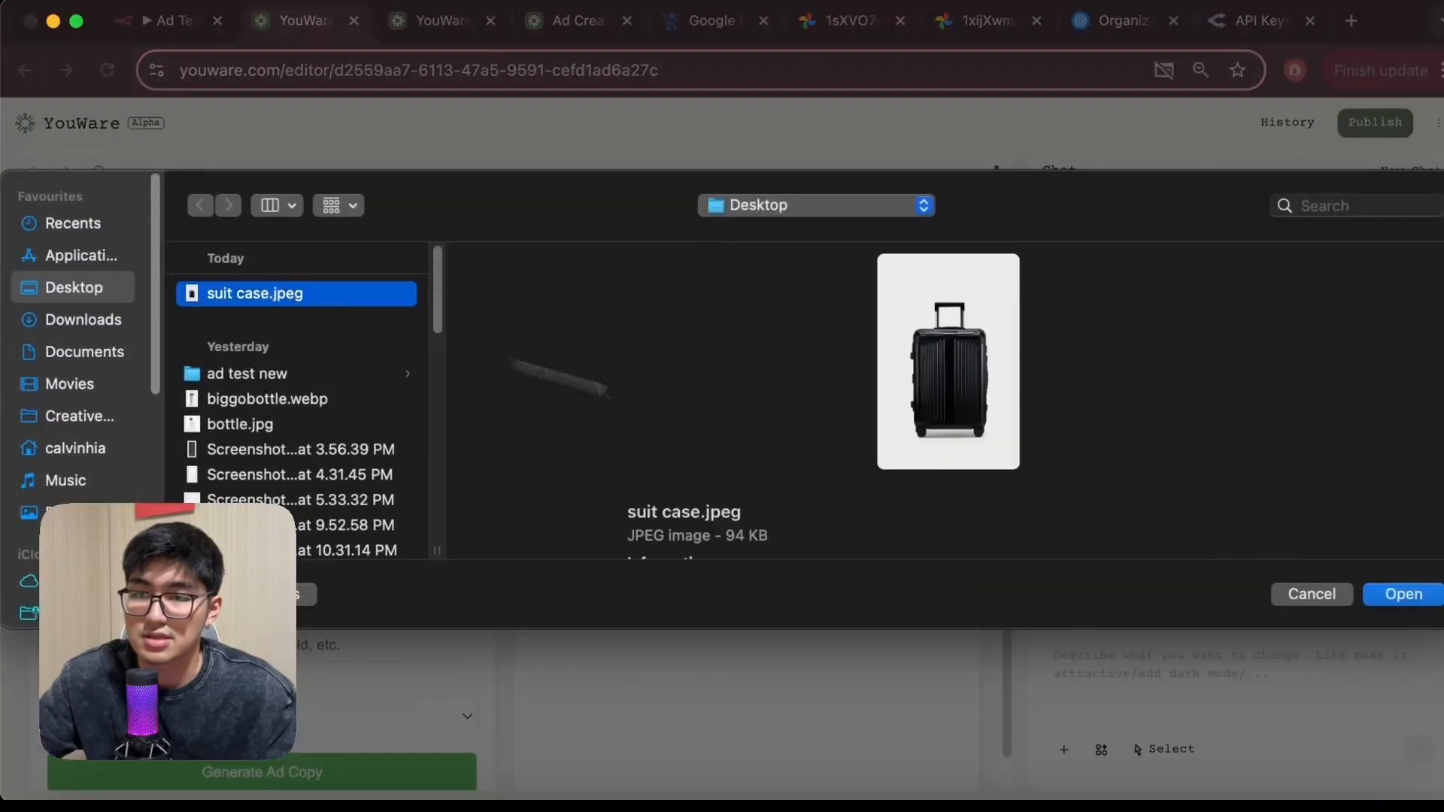
click(1388, 597)
Enter ad description 'minimalist blue background' and visual style 'minimalist', then generate the ad copy
scroll(342, 602, down, 3)
click(343, 602)
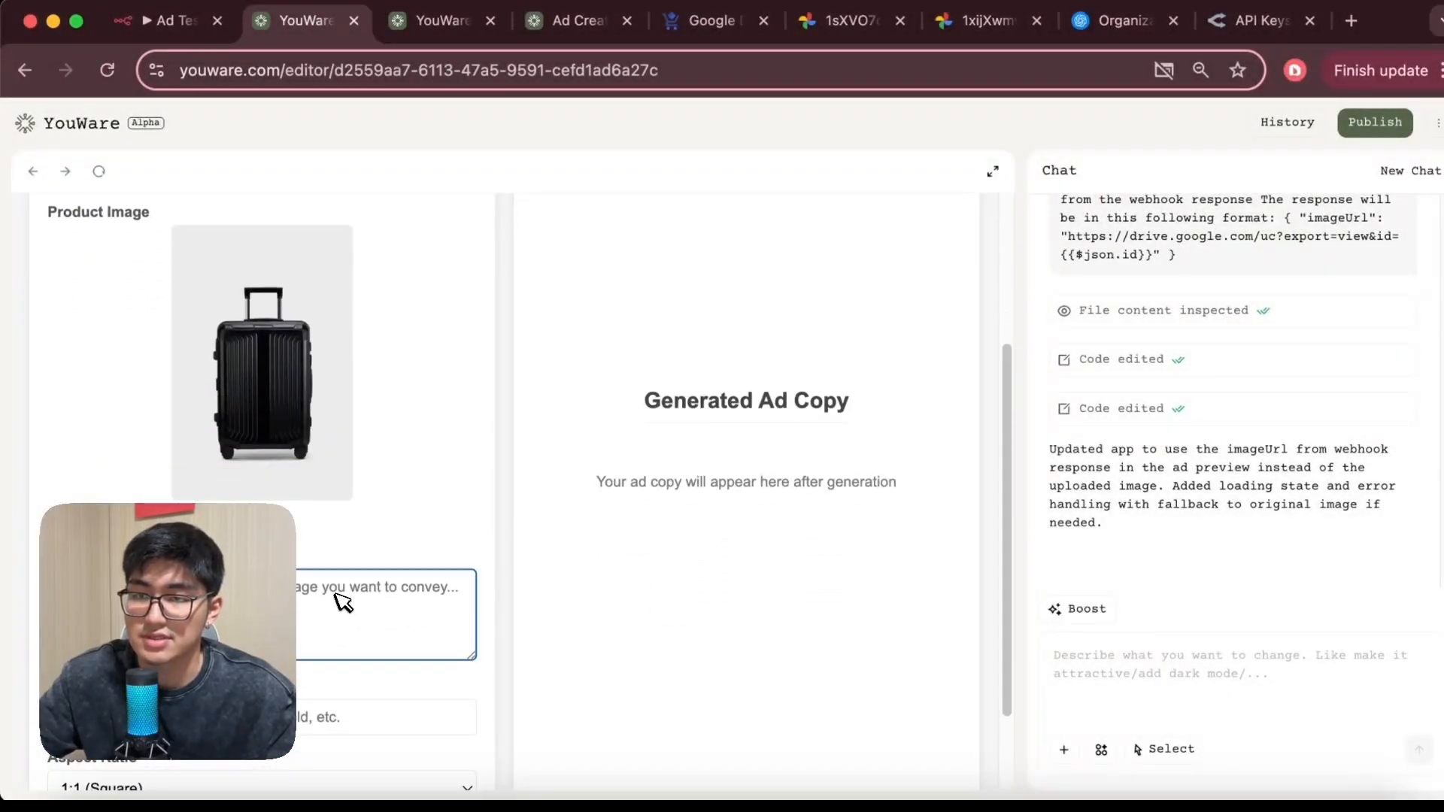
text(T)
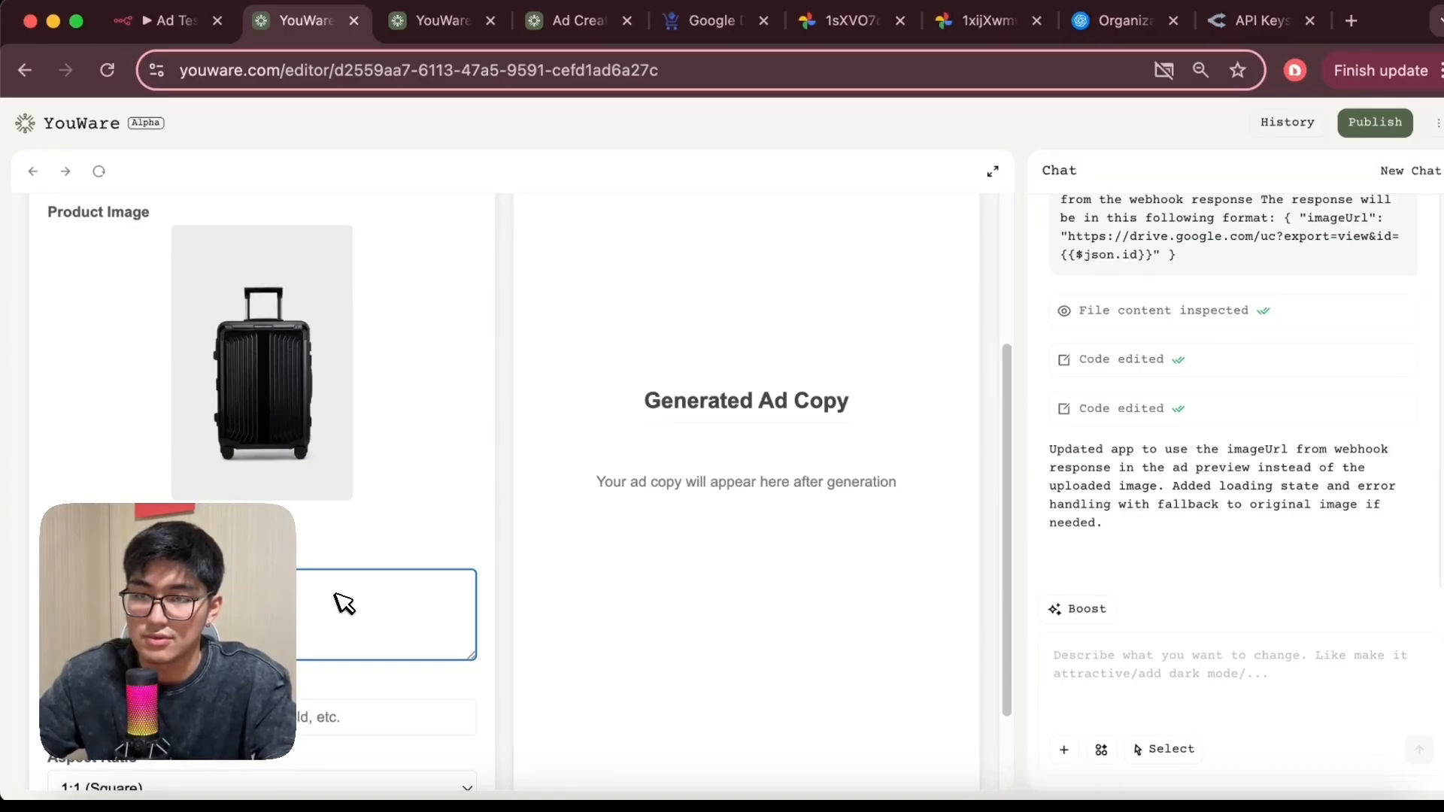
click(303, 713)
text(M)
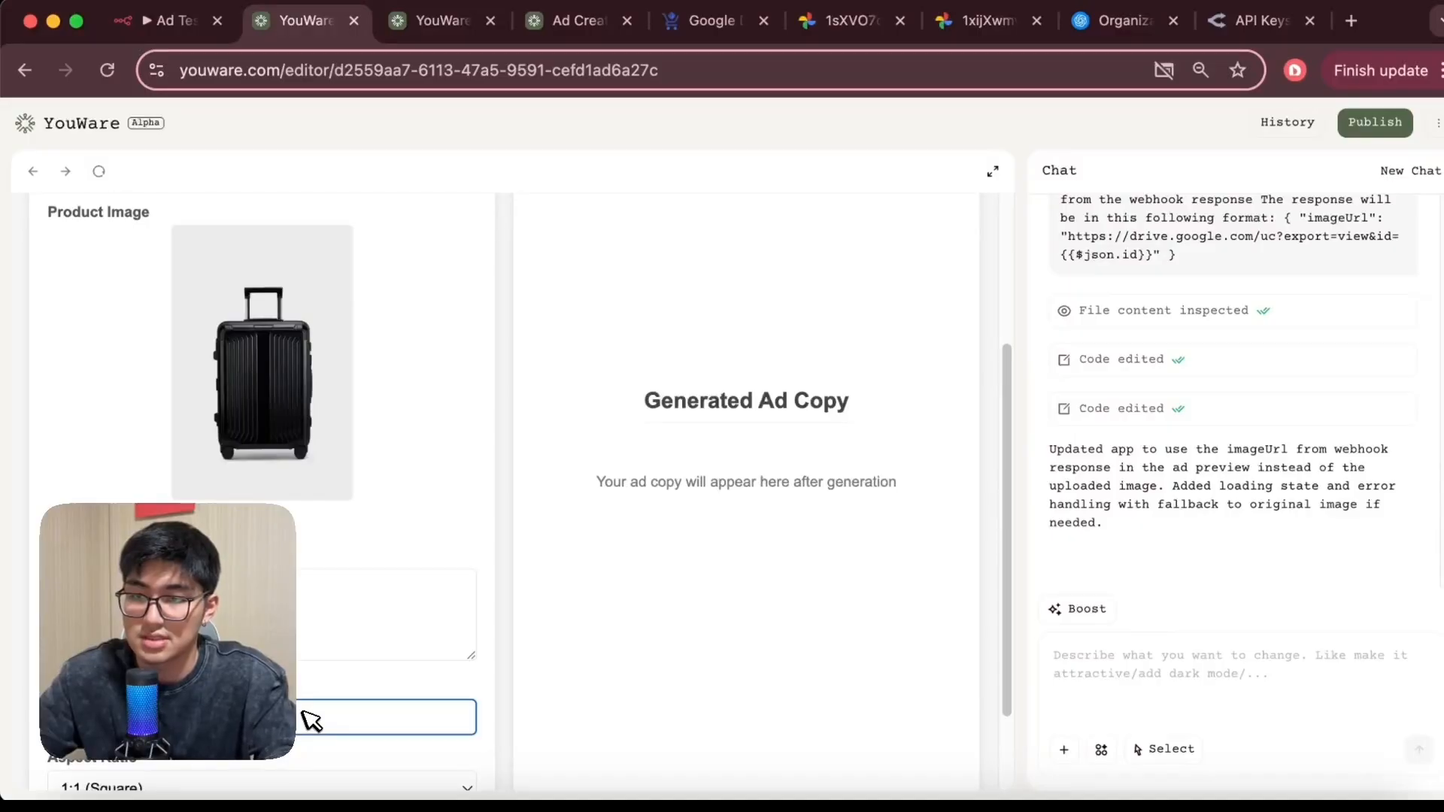
scroll(303, 715, down, 3)
click(299, 743)
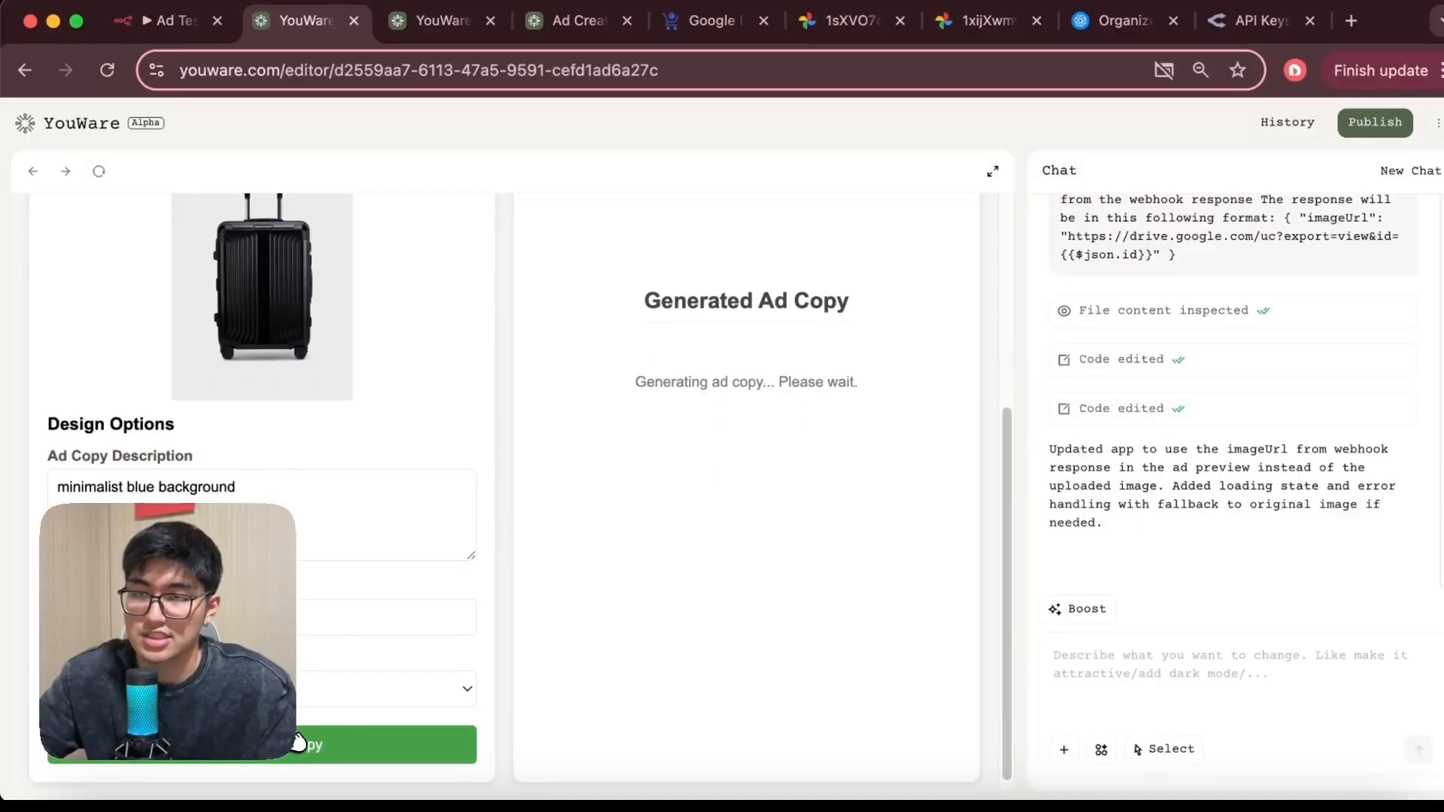
Start the n8n test workflow, regenerate the ad copy in YouWare to trigger it, and return to n8n
click(169, 21)
click(749, 763)
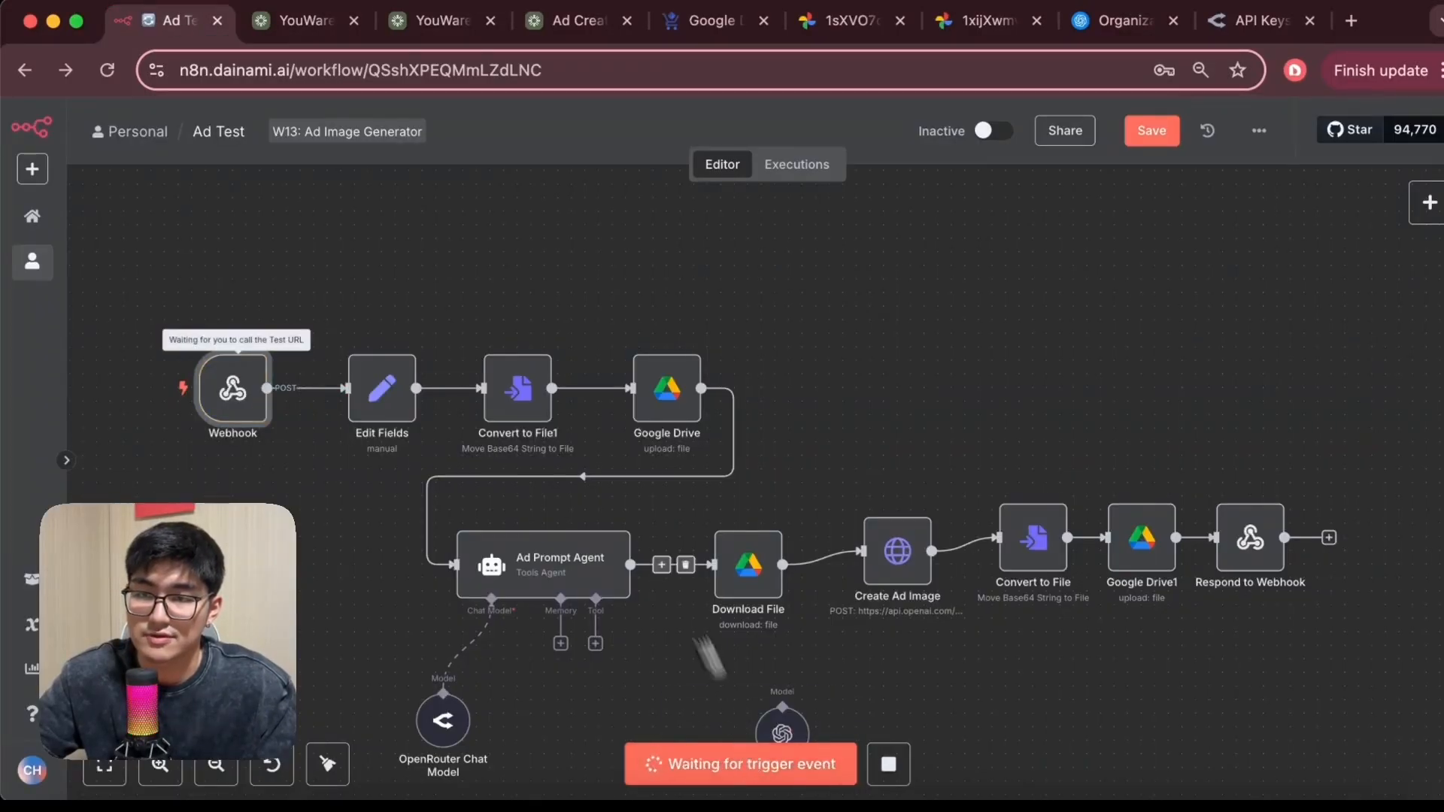
click(298, 21)
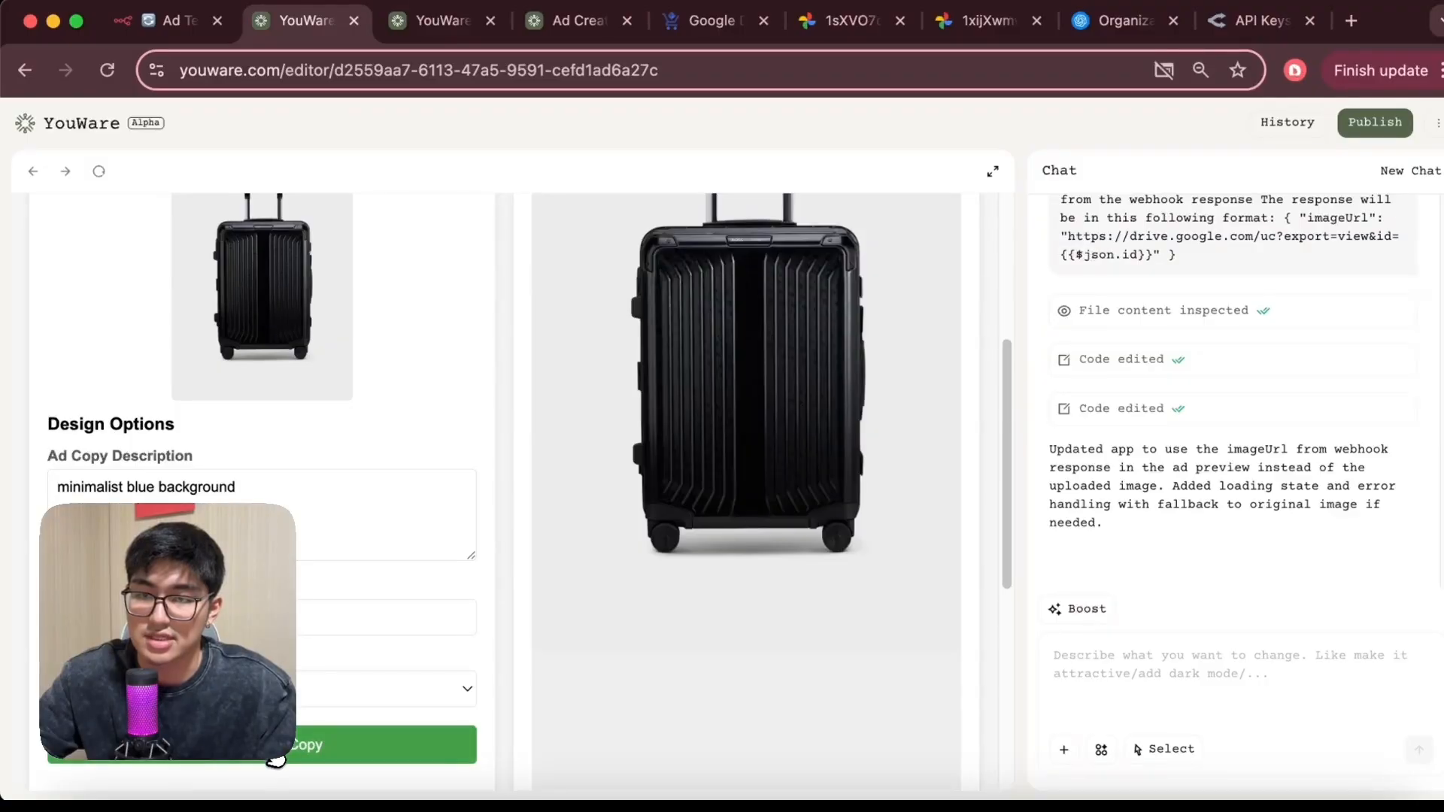
click(276, 759)
click(169, 20)
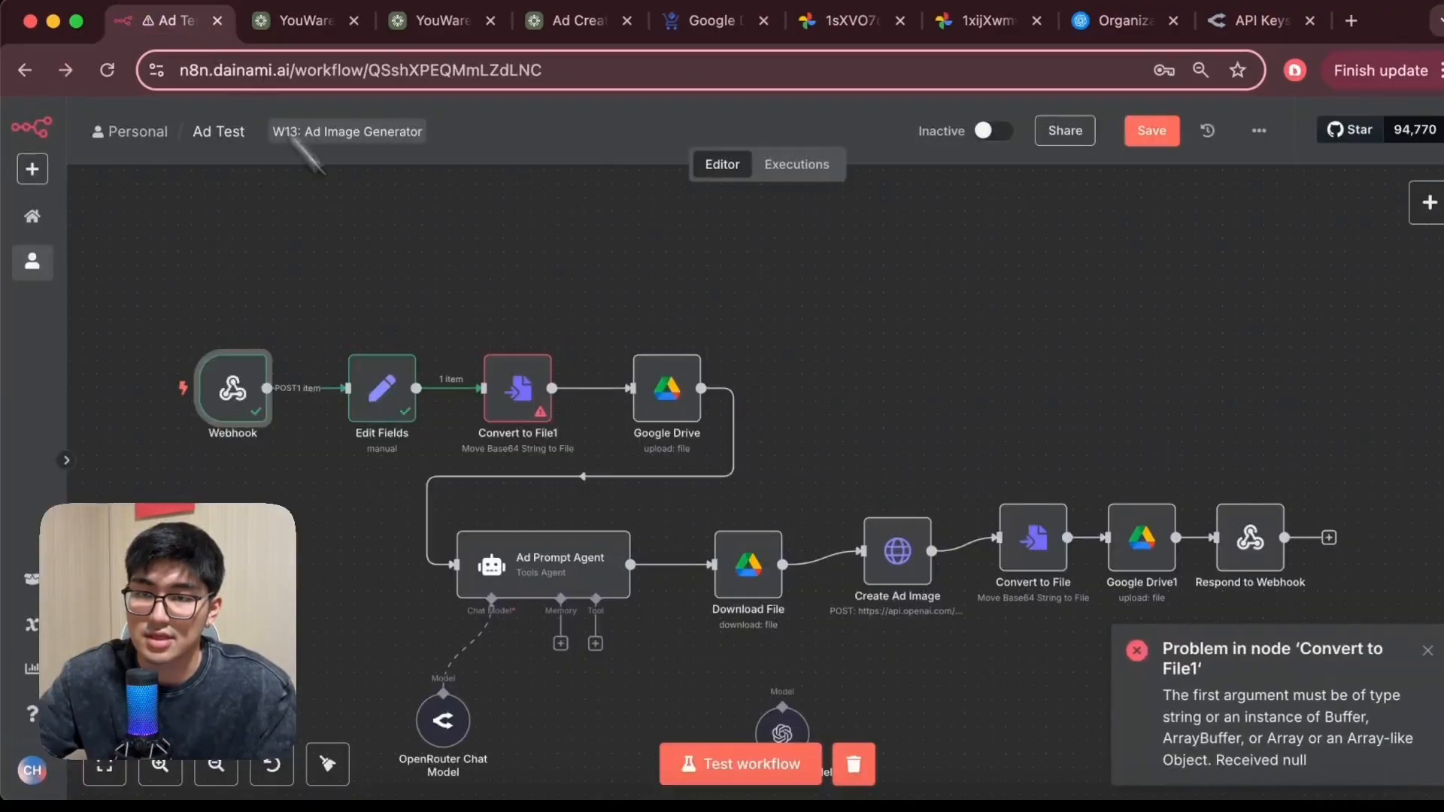
Open the Convert to File1 node and examine the webhook body fields in its input
double_click(540, 426)
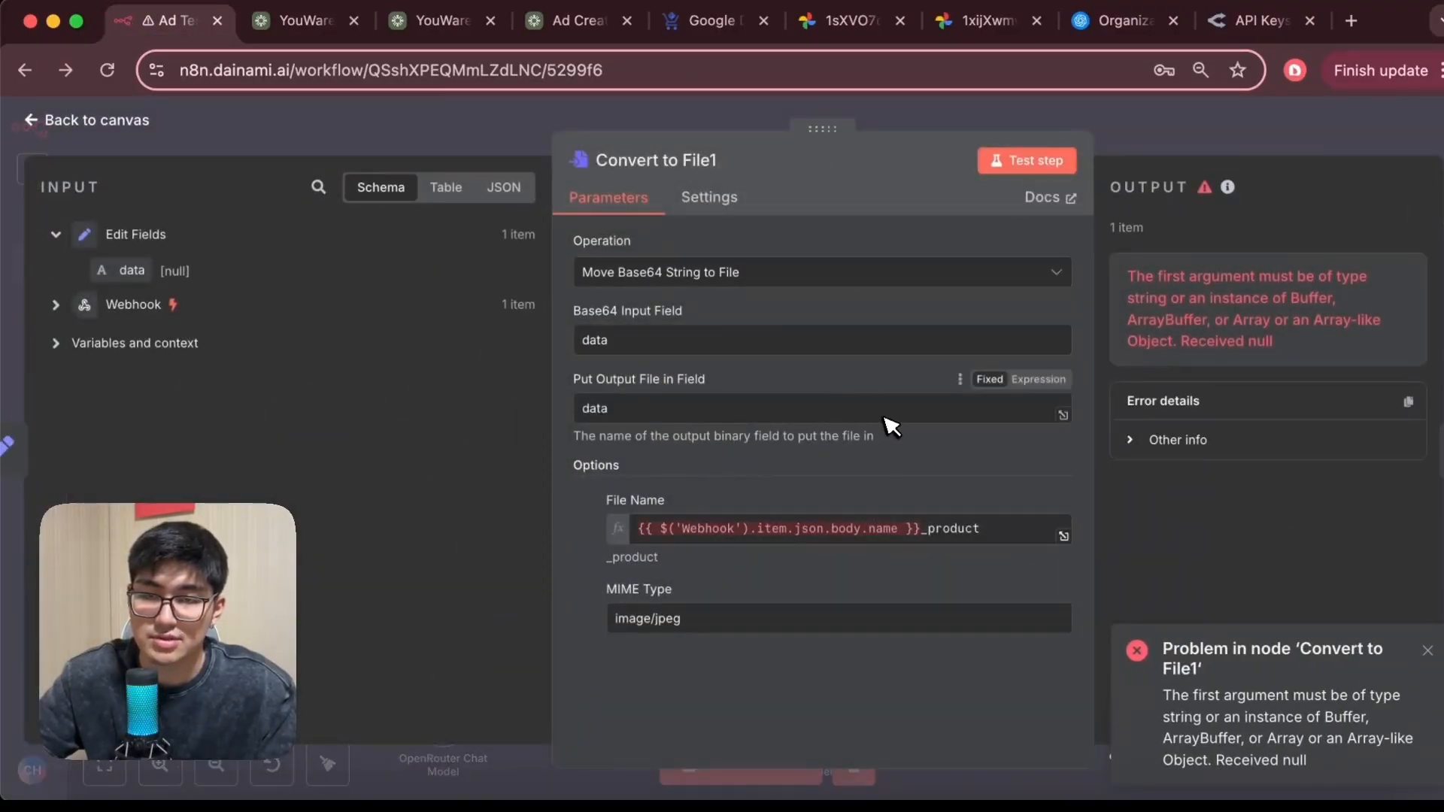
click(57, 305)
scroll(169, 416, down, 10)
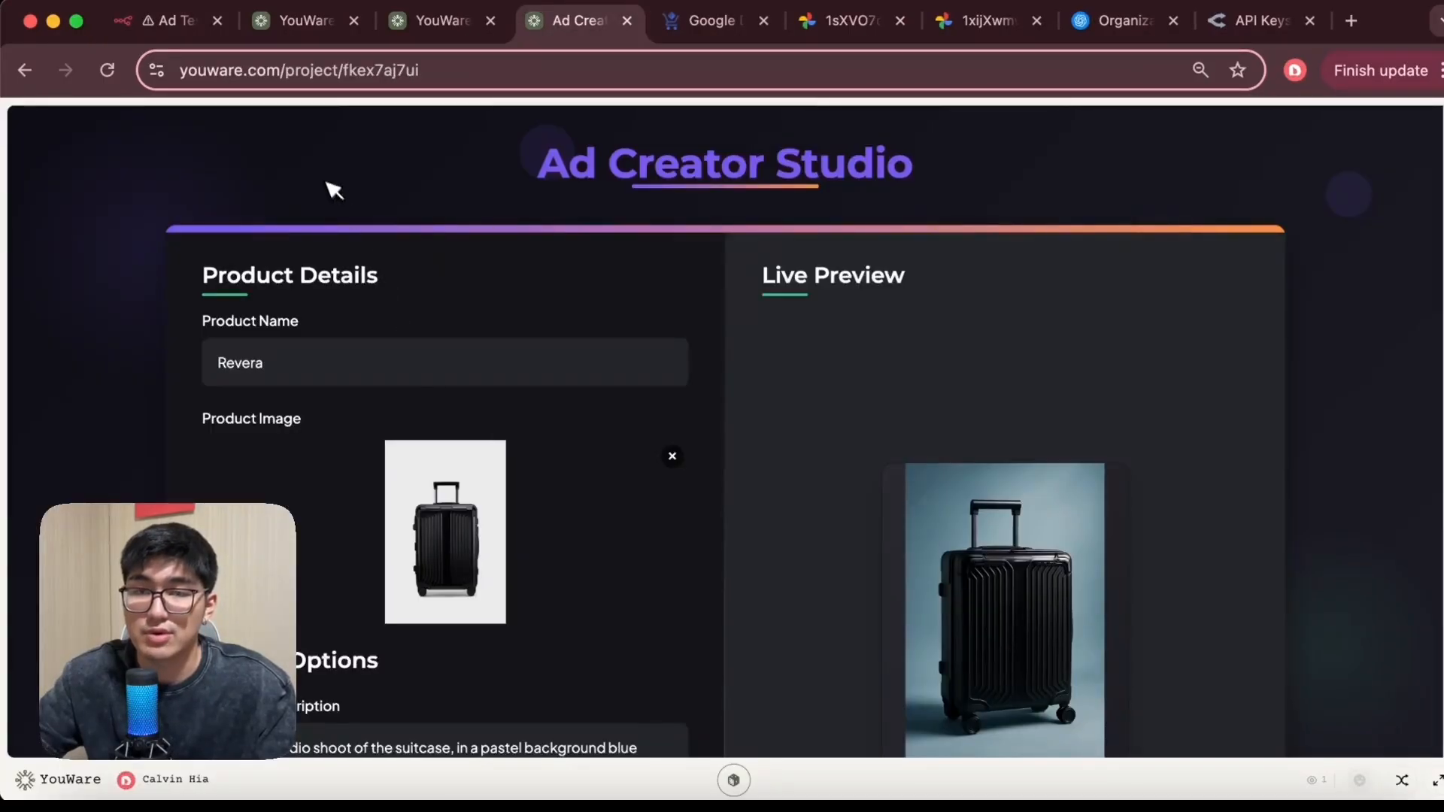
click(167, 20)
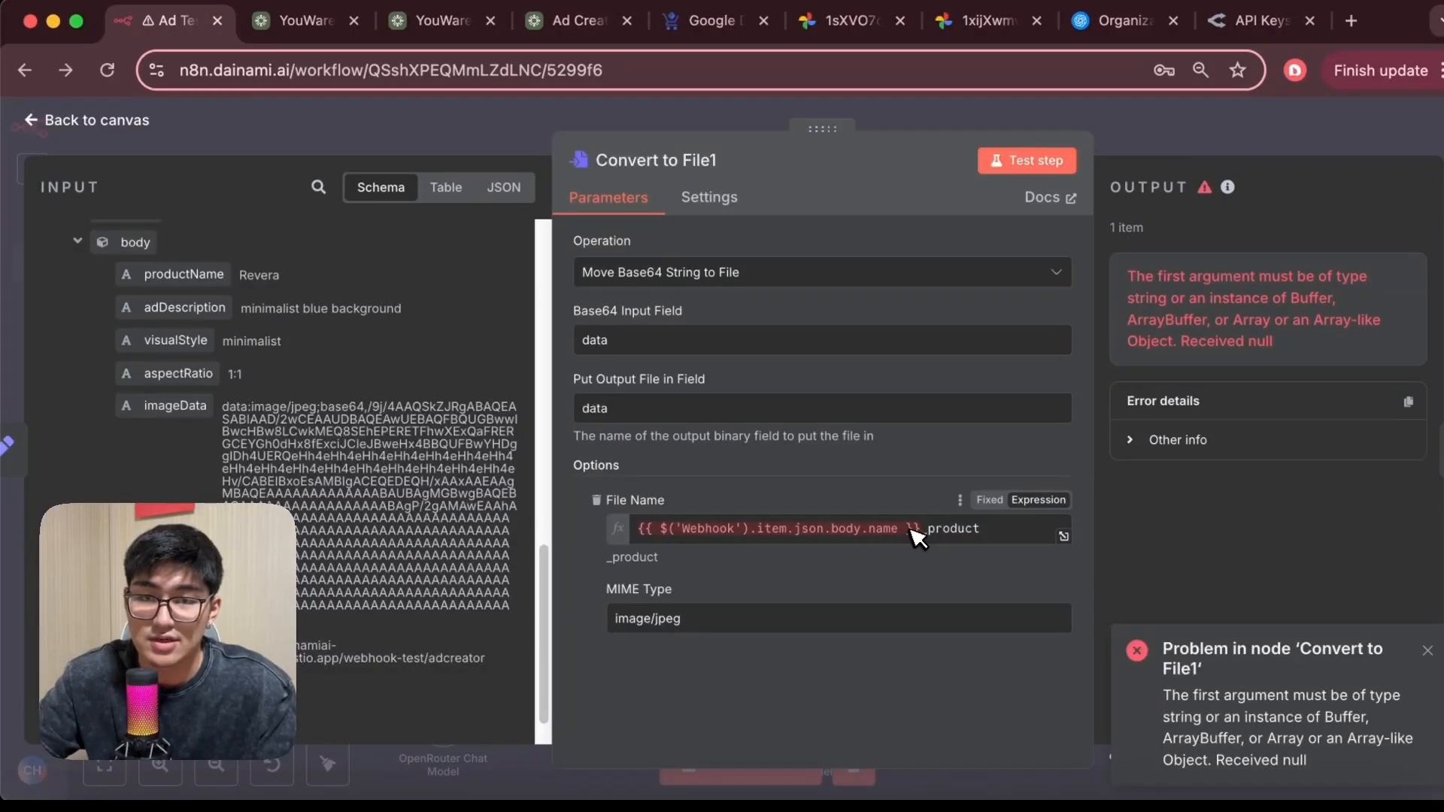
Replace the File Name expression's field with the webhook body's productName and return to the canvas
drag(922, 530, 615, 535)
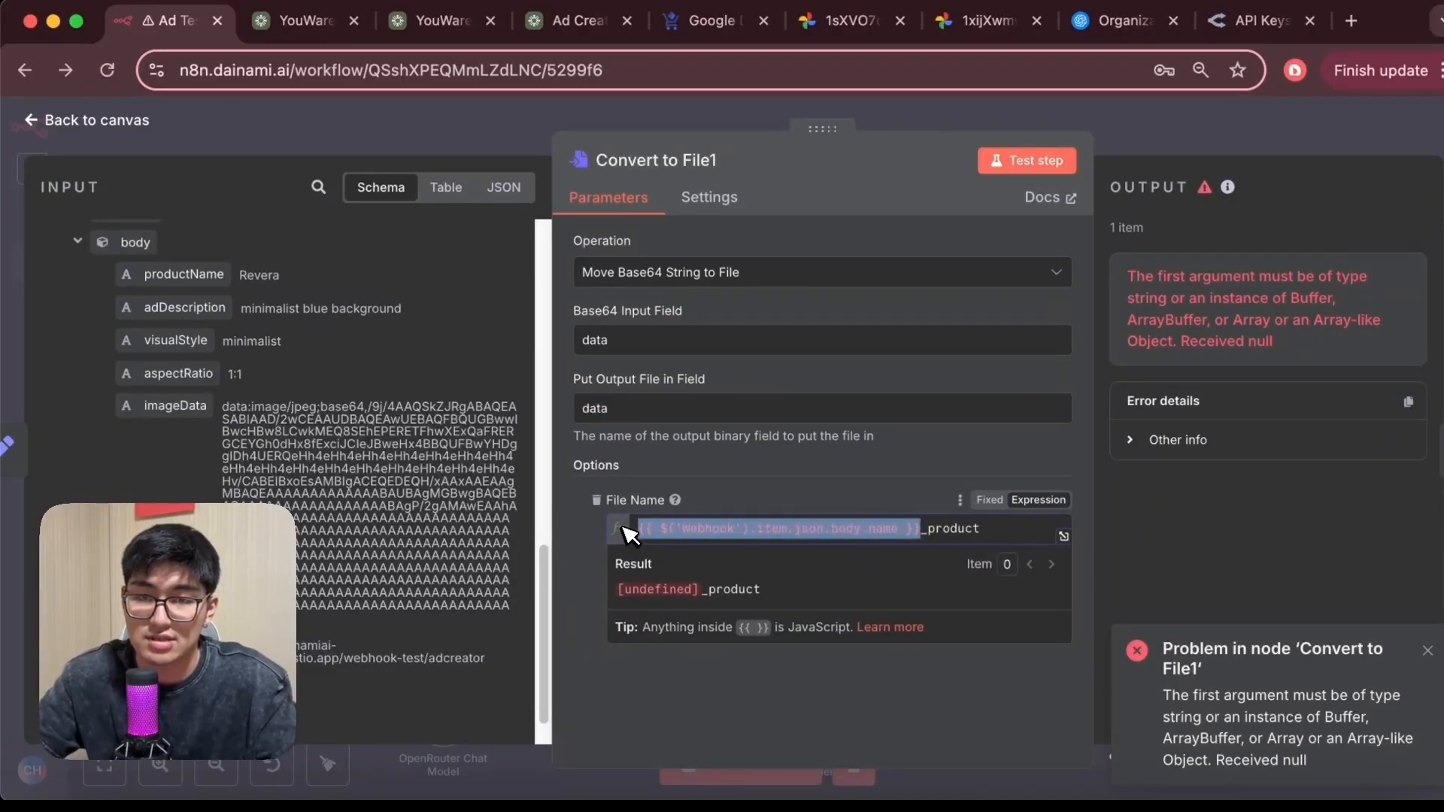
key(BackSpace)
drag(185, 274, 646, 534)
click(815, 475)
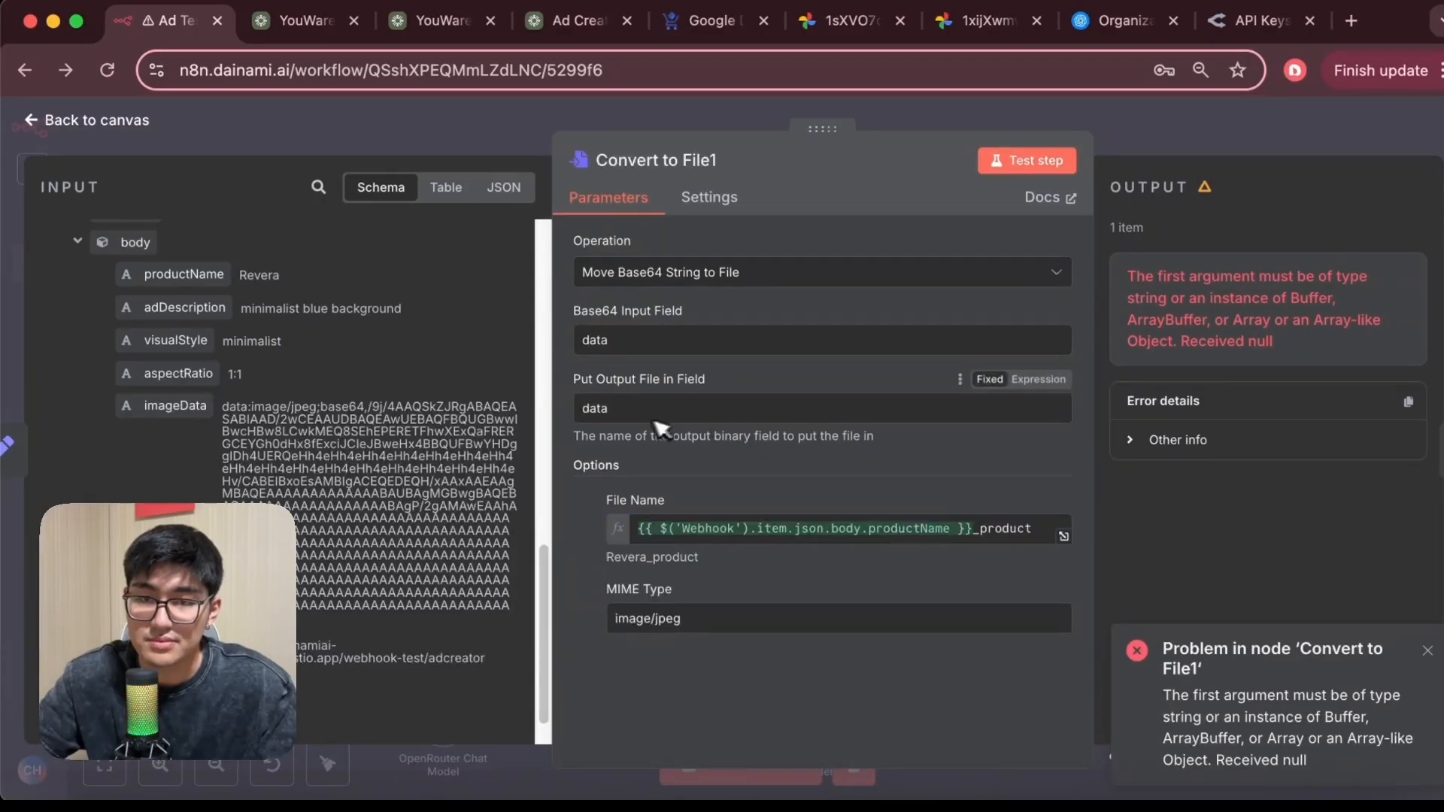
click(47, 124)
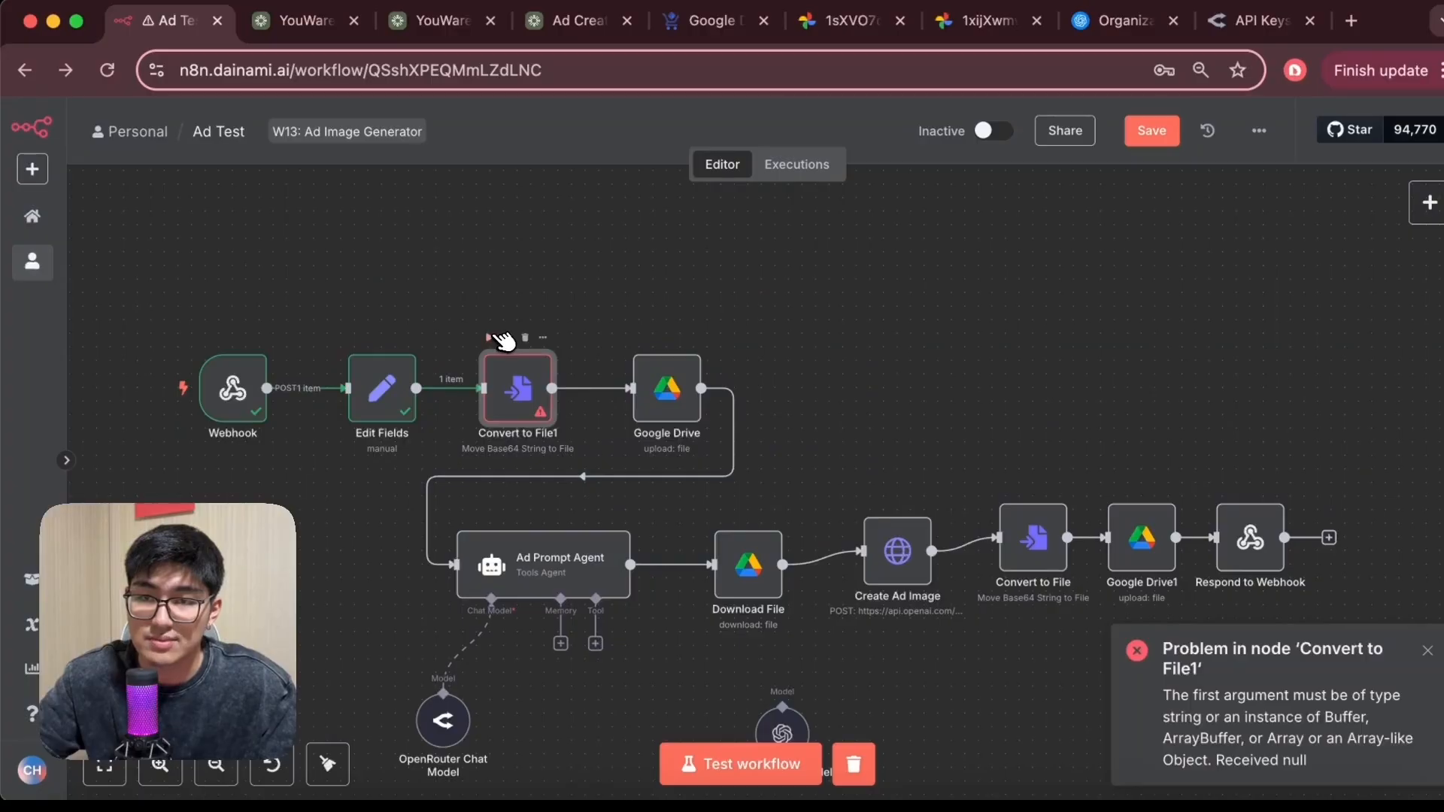
In the Edit Fields node, change the data expression to split the webhook body's imageData field, test the step, and return to the canvas
double_click(382, 388)
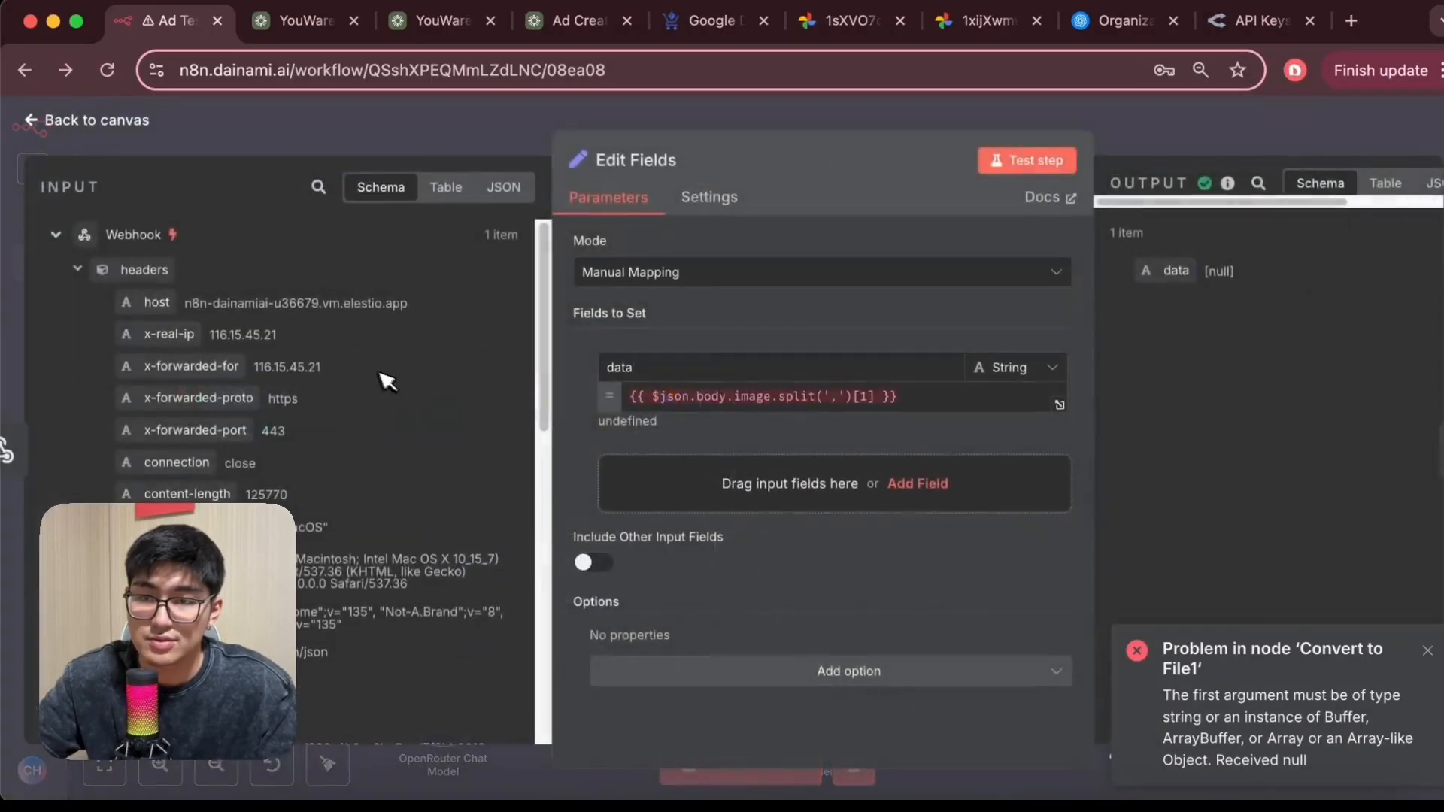
double_click(795, 396)
triple_click(790, 403)
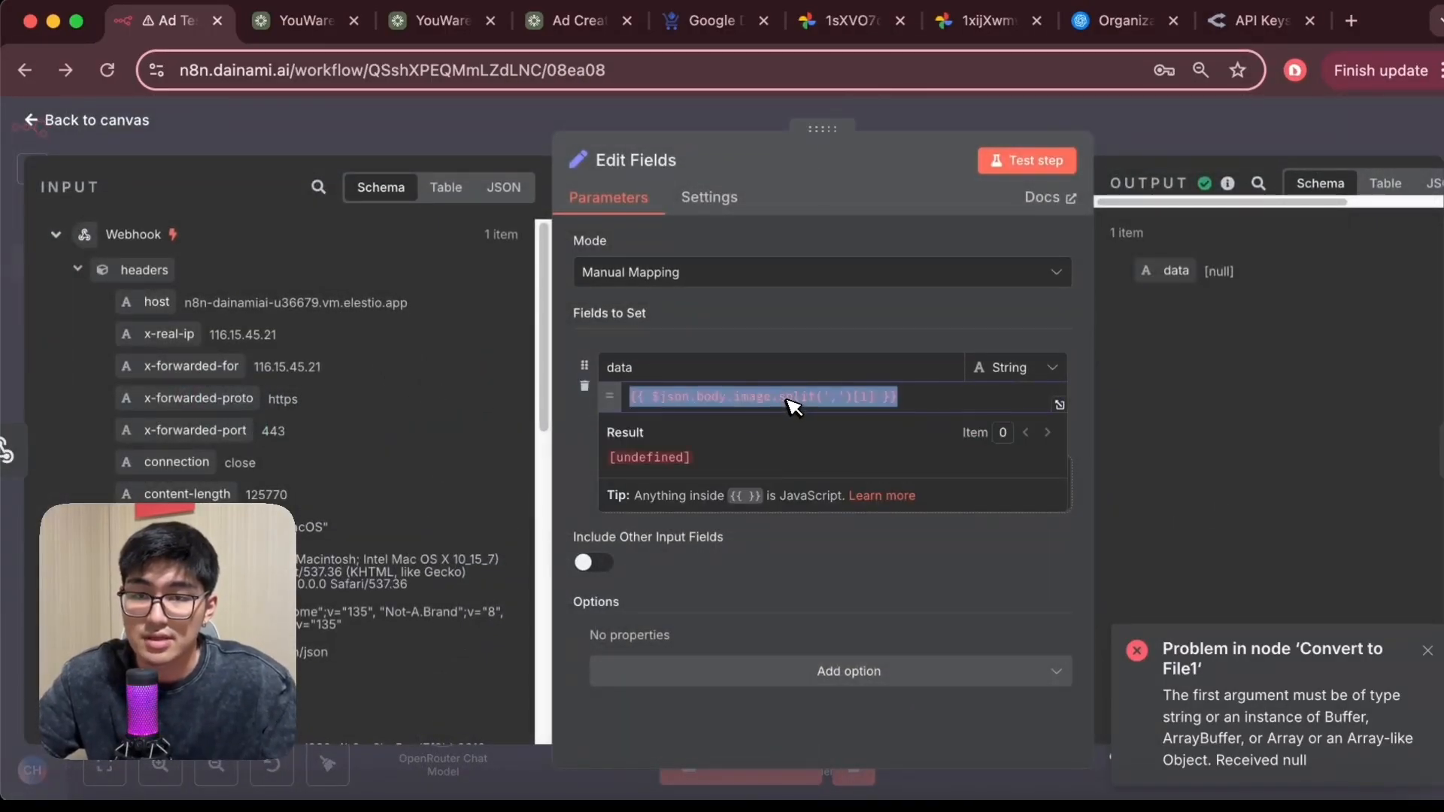
click(779, 402)
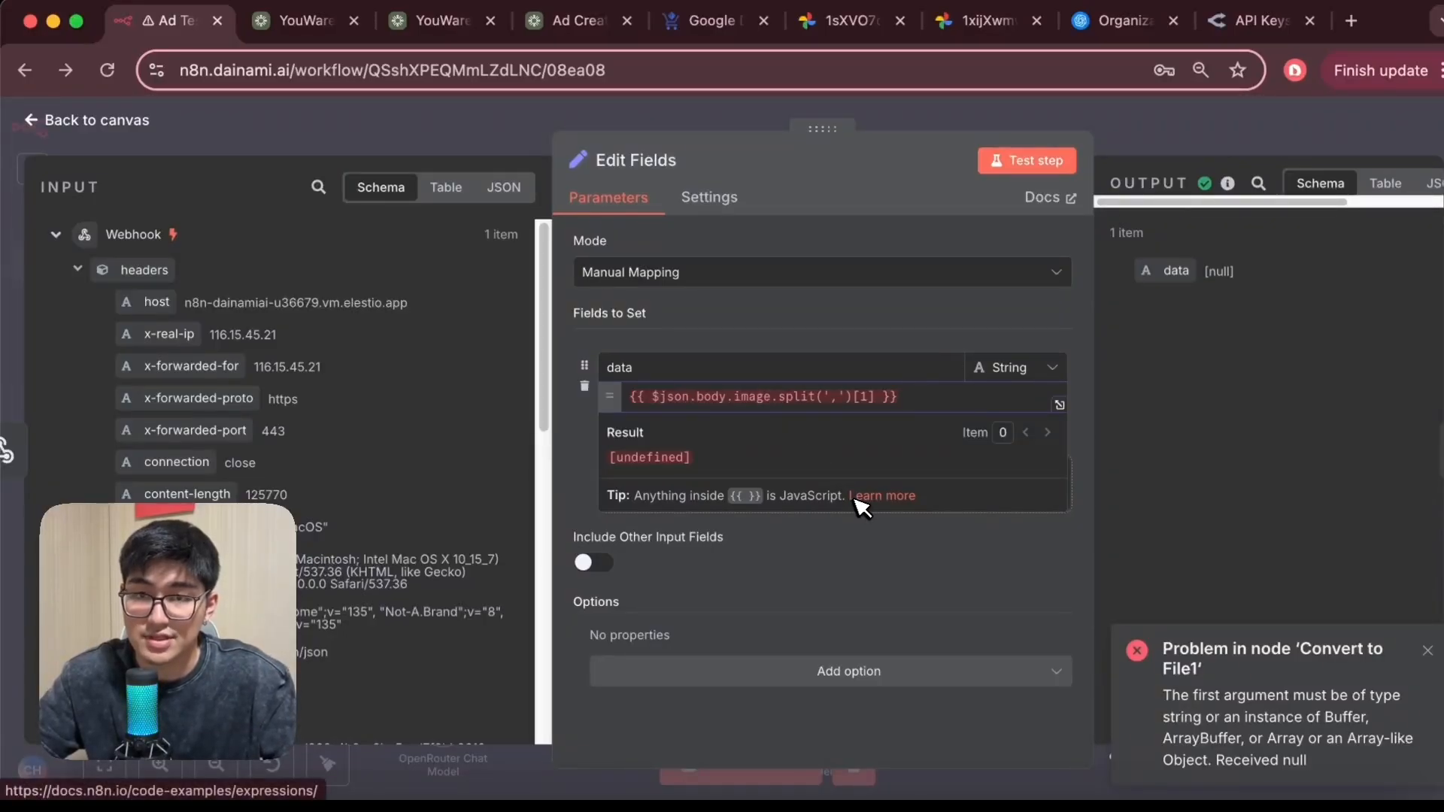
scroll(242, 451, down, 5)
scroll(278, 481, down, 3)
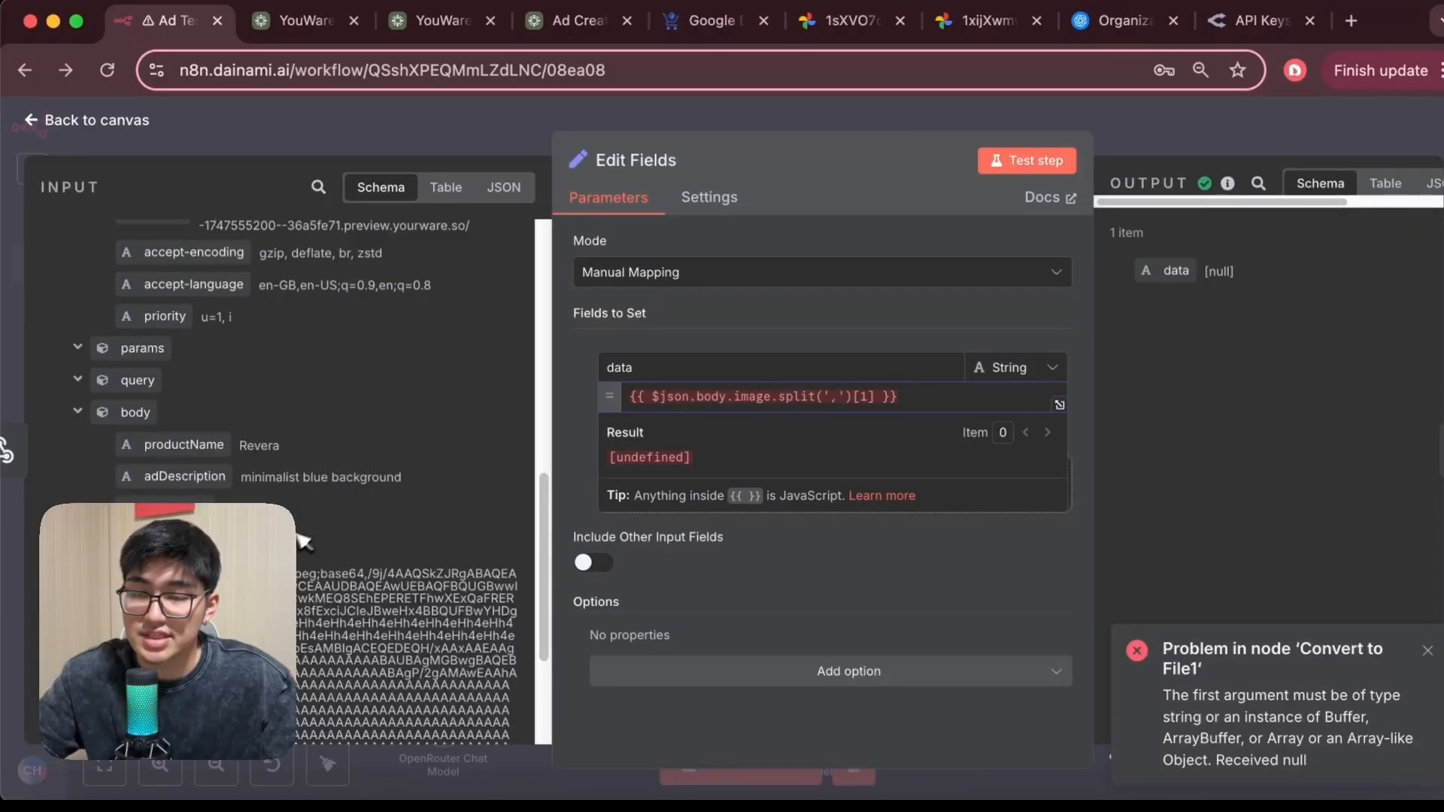
scroll(303, 540, down, 4)
scroll(354, 530, up, 3)
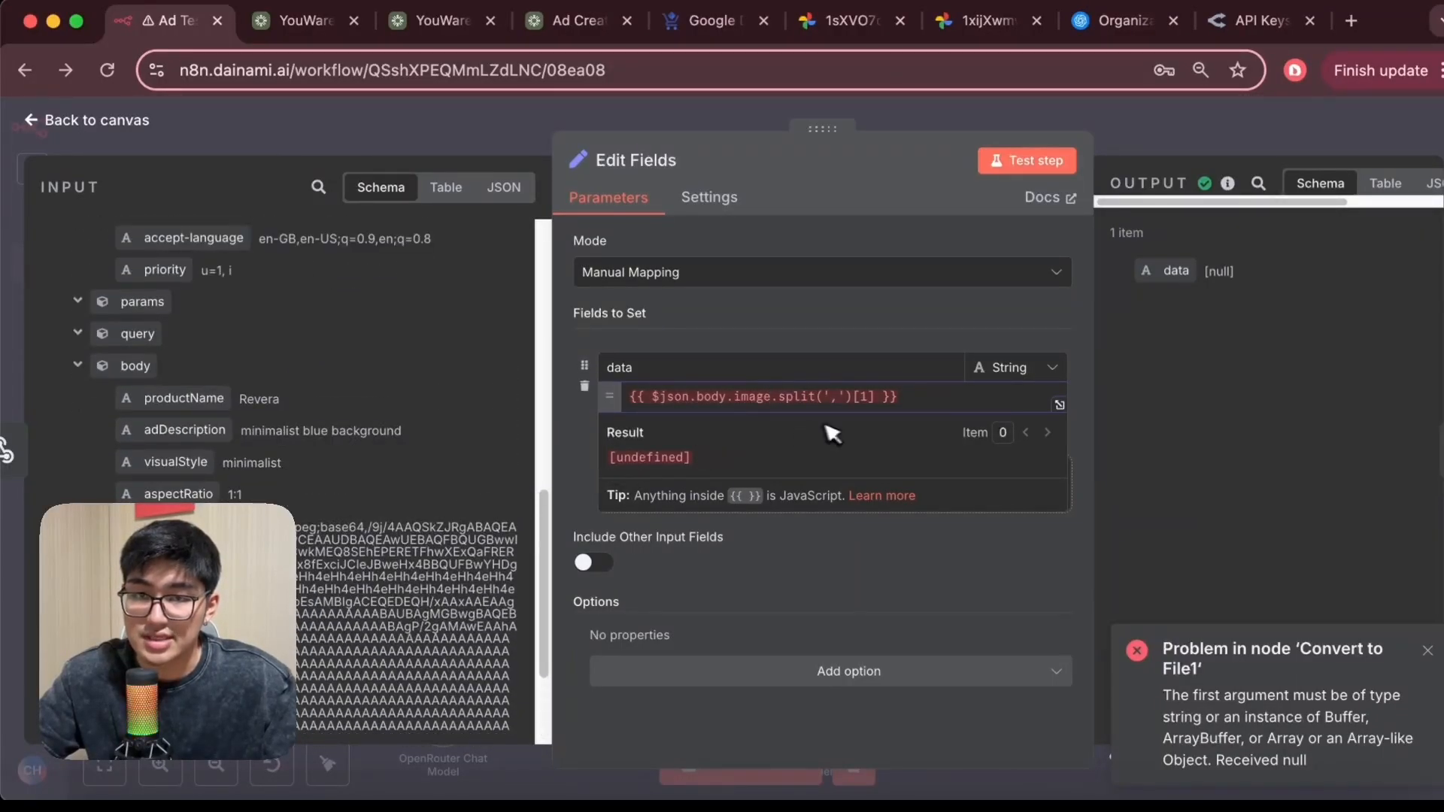
text(Data)
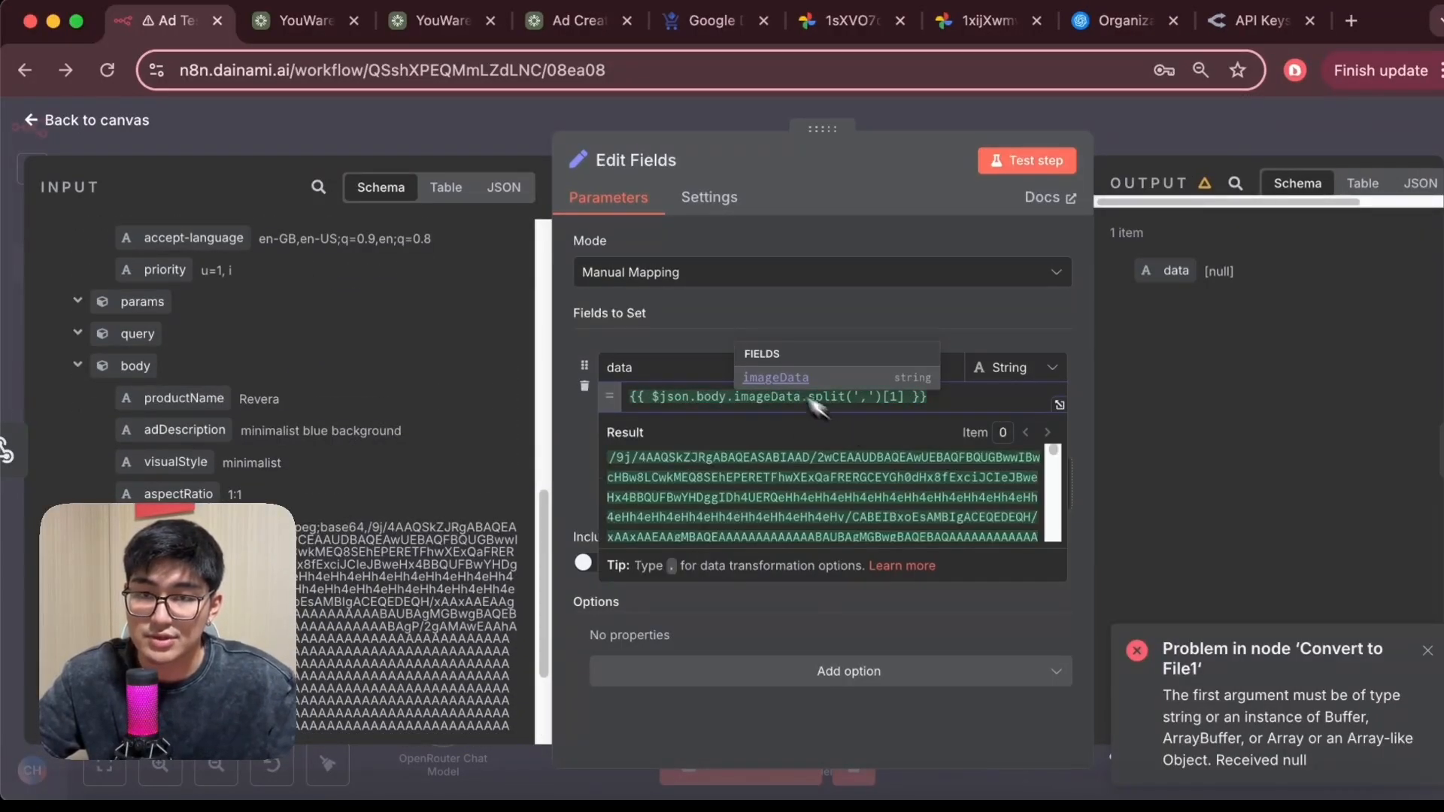
click(714, 332)
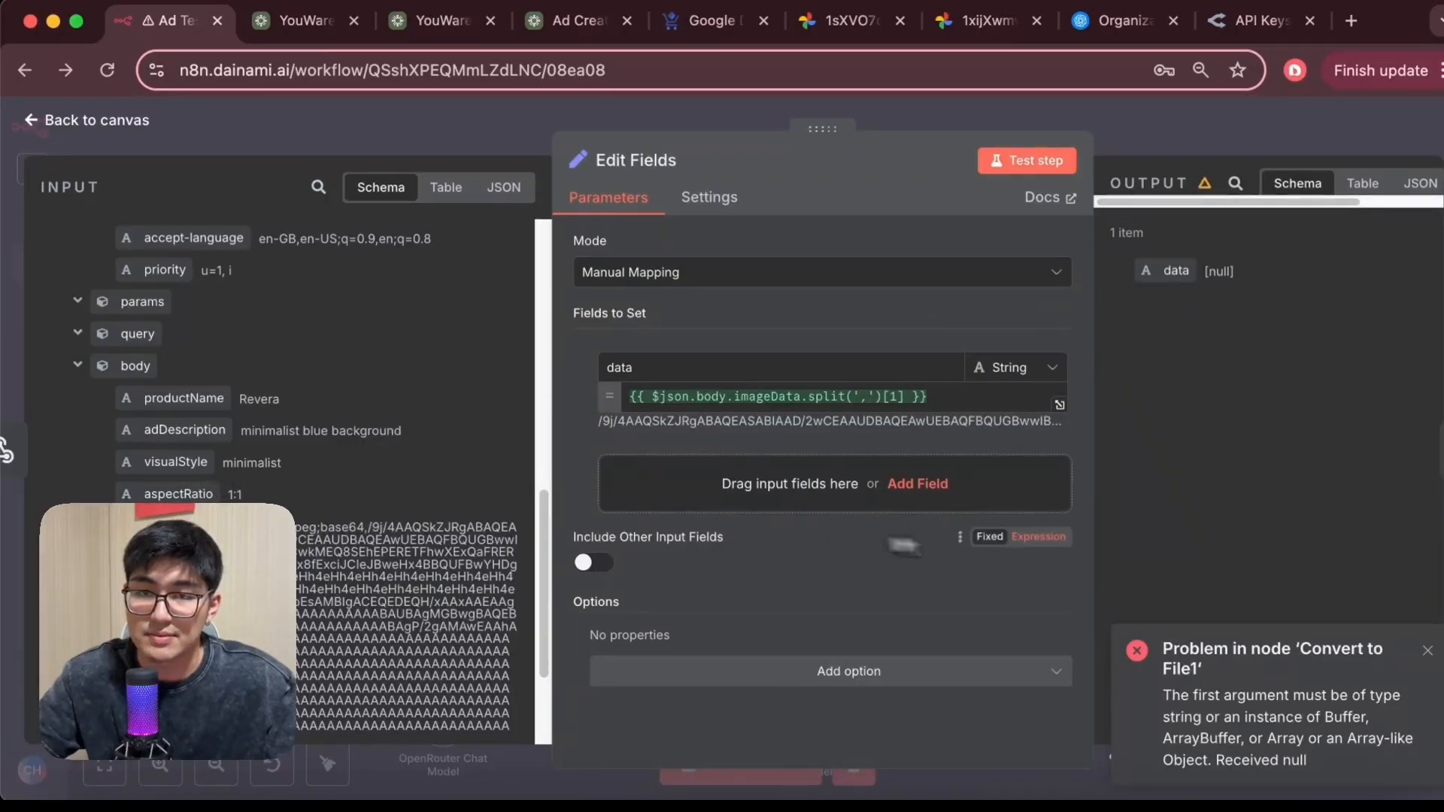
click(1023, 170)
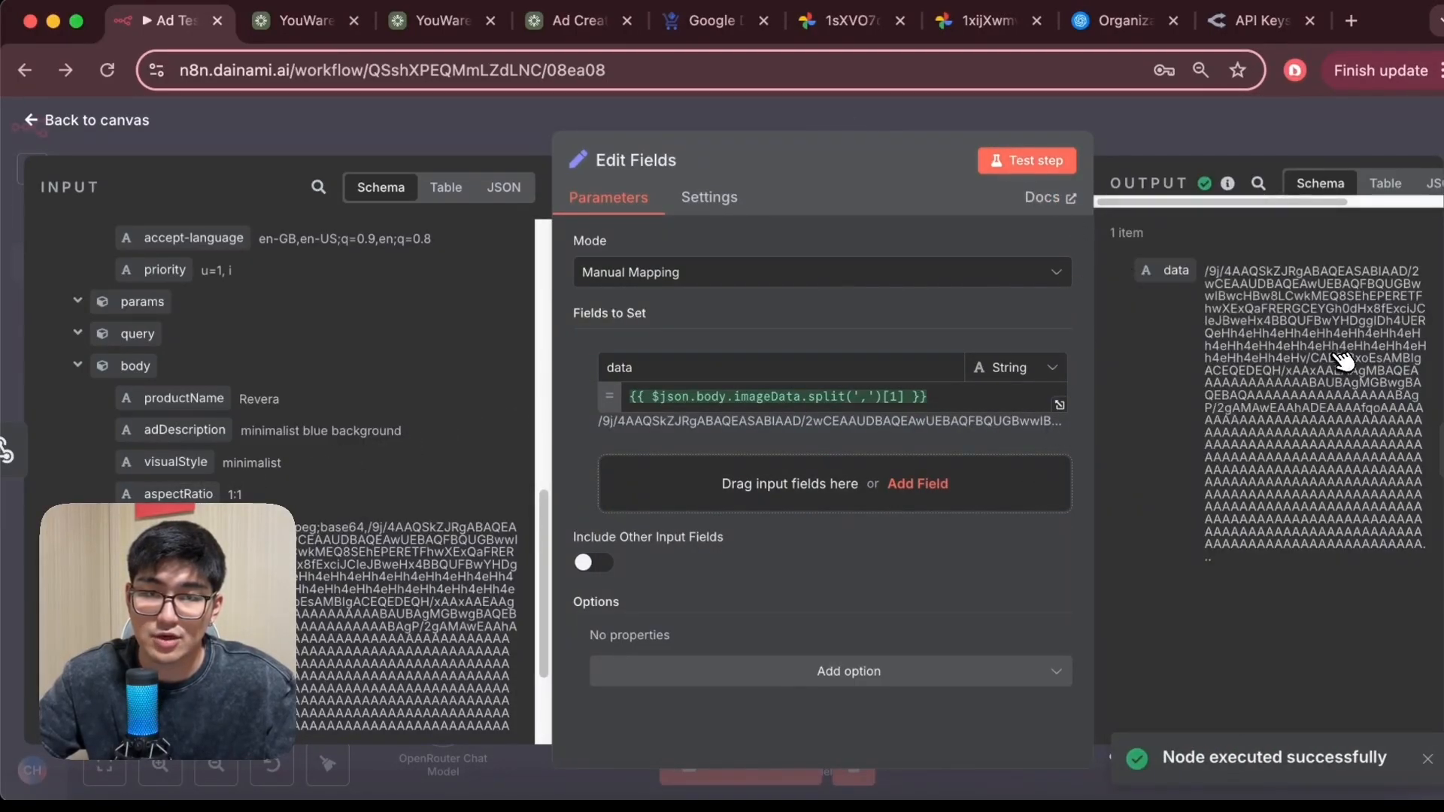
click(41, 117)
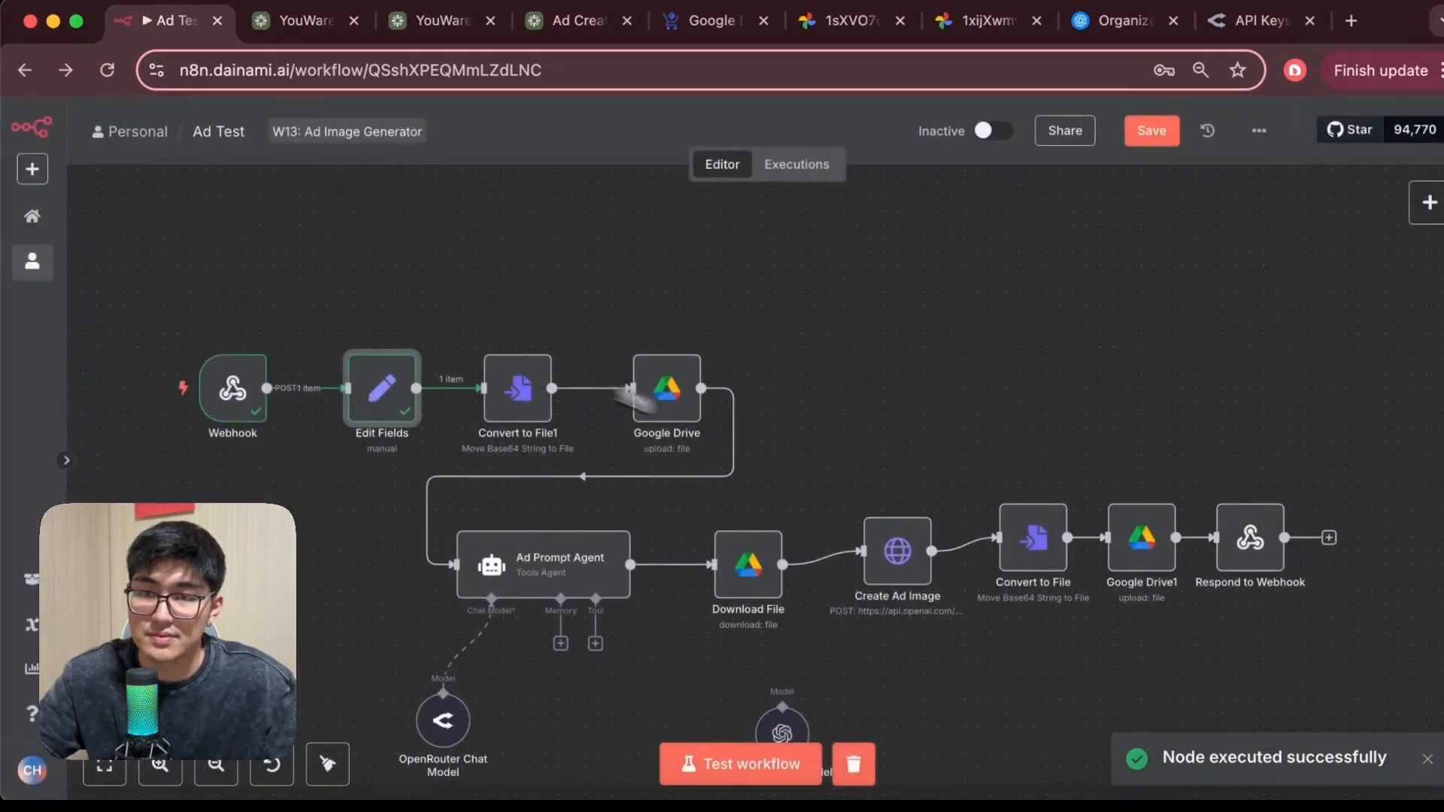
Test the Convert to File1 node, view its output file, and return to the canvas
double_click(513, 381)
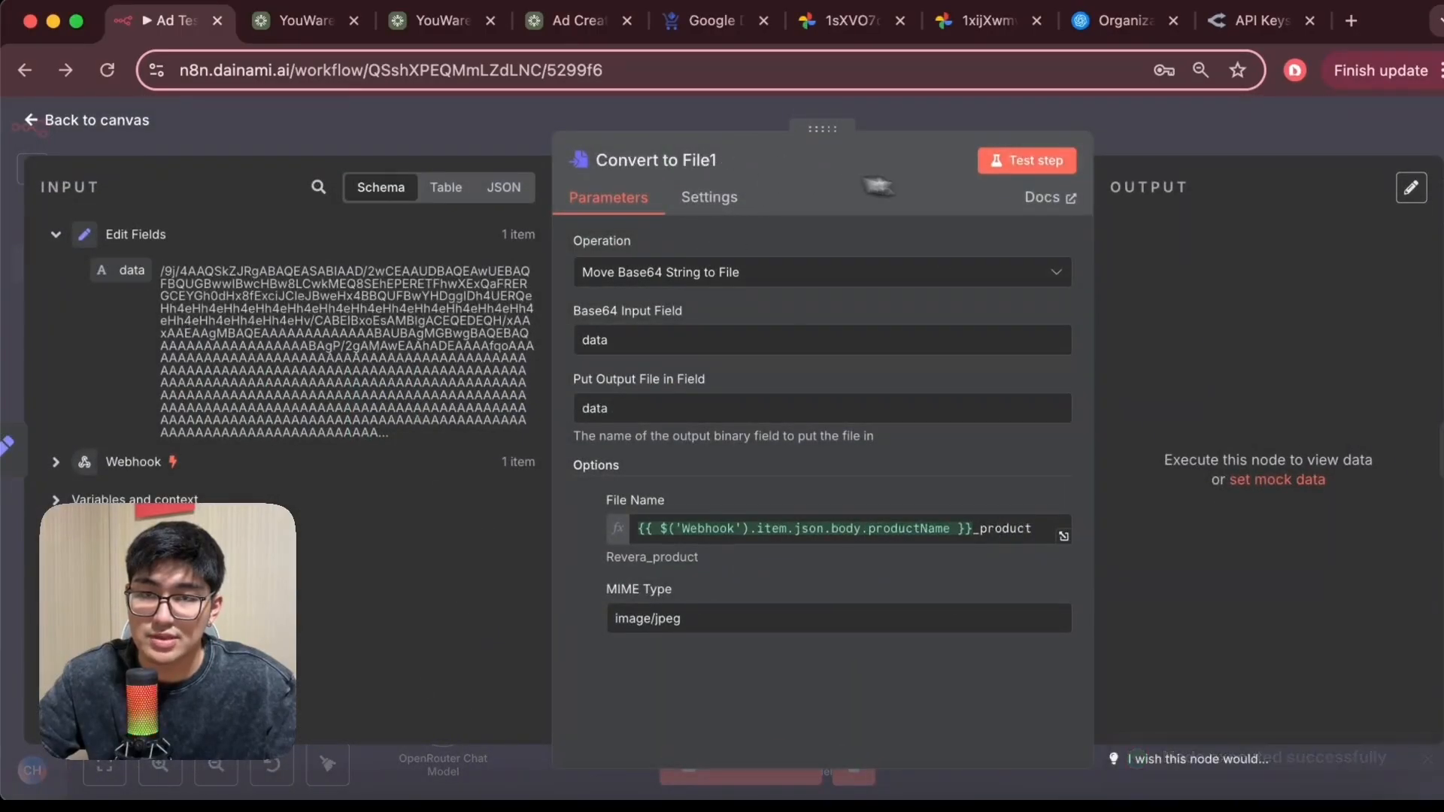
click(1026, 160)
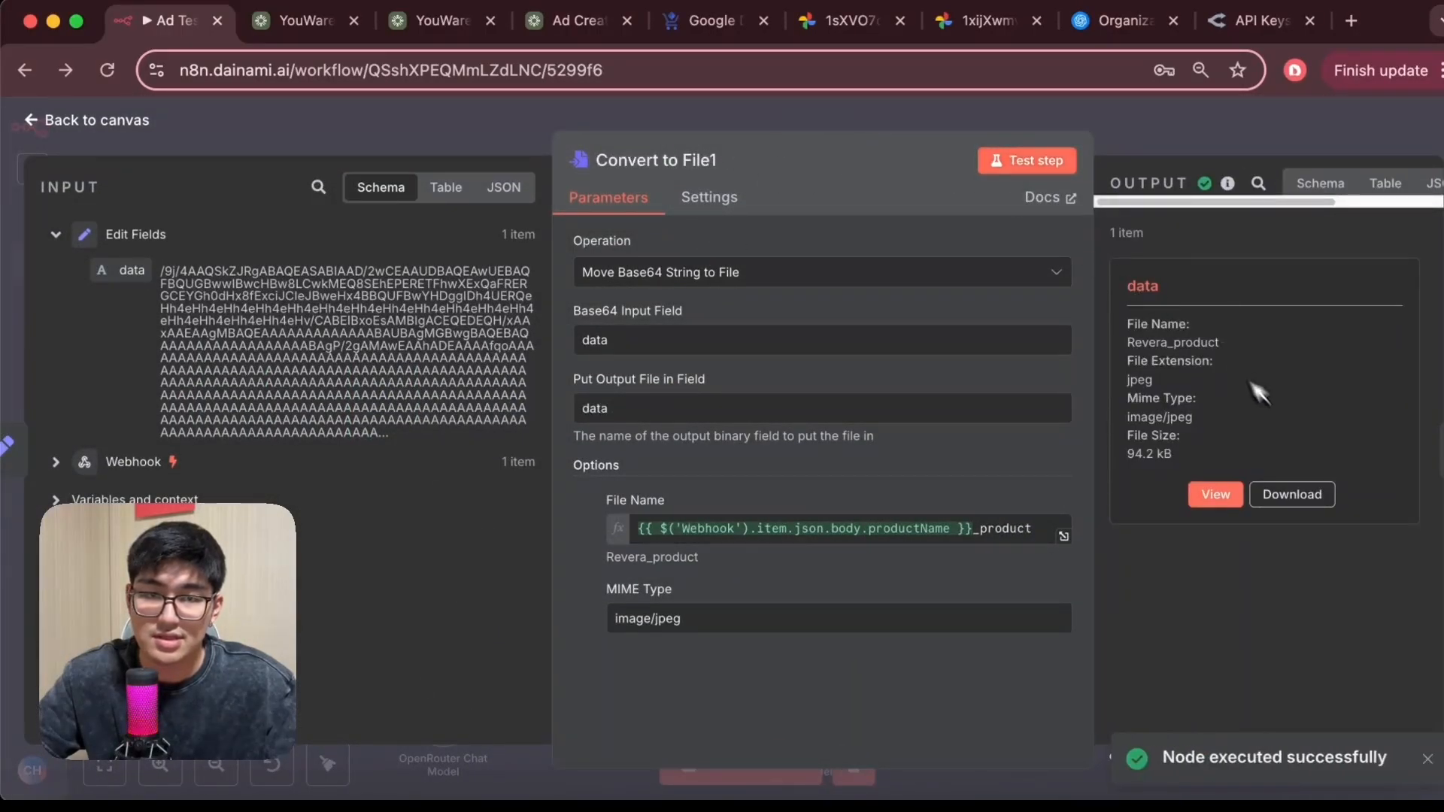
click(1215, 494)
click(41, 117)
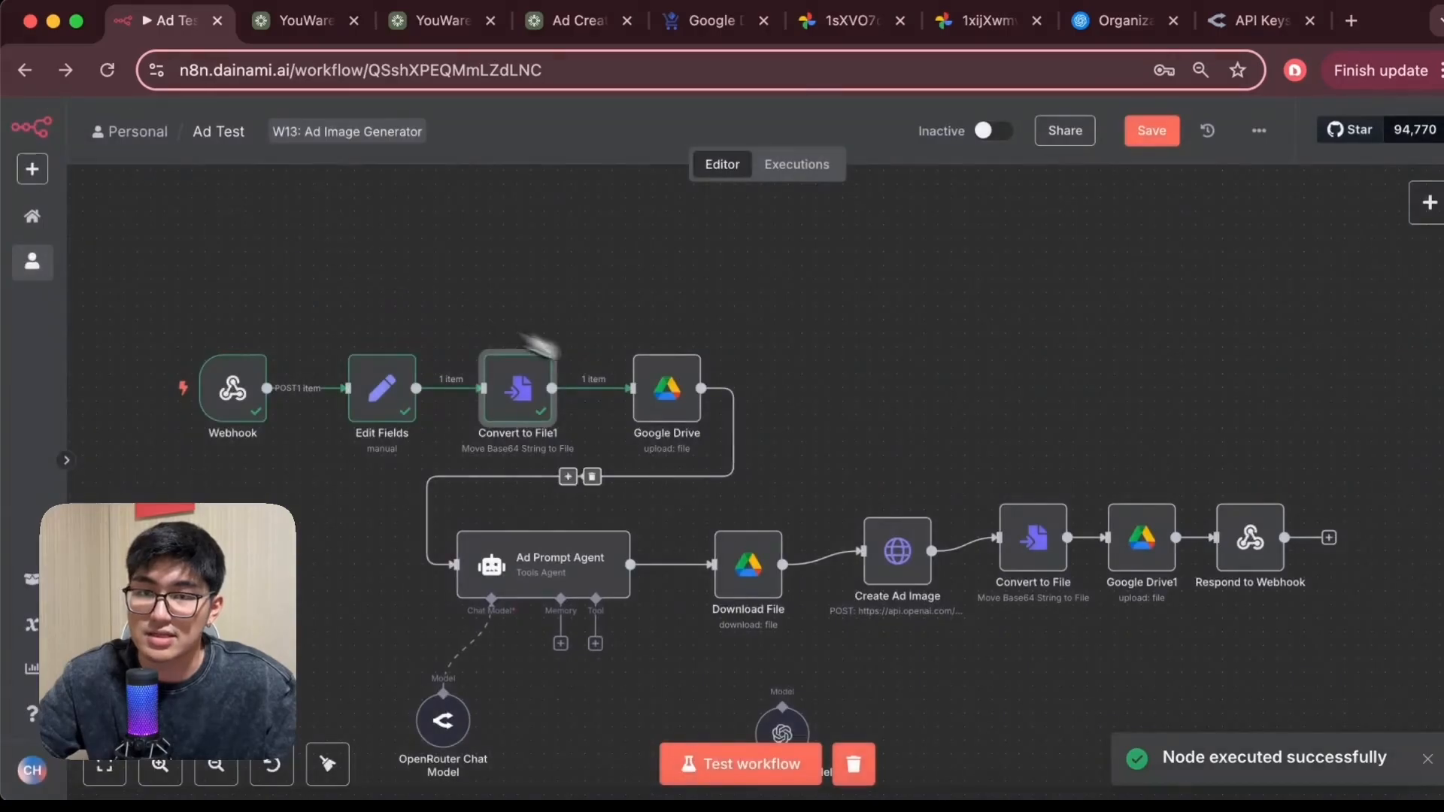
In the Google Drive node, replace the File Name expression's field with the webhook body's productName, test the step, and review its output
double_click(677, 398)
scroll(696, 526, down, 3)
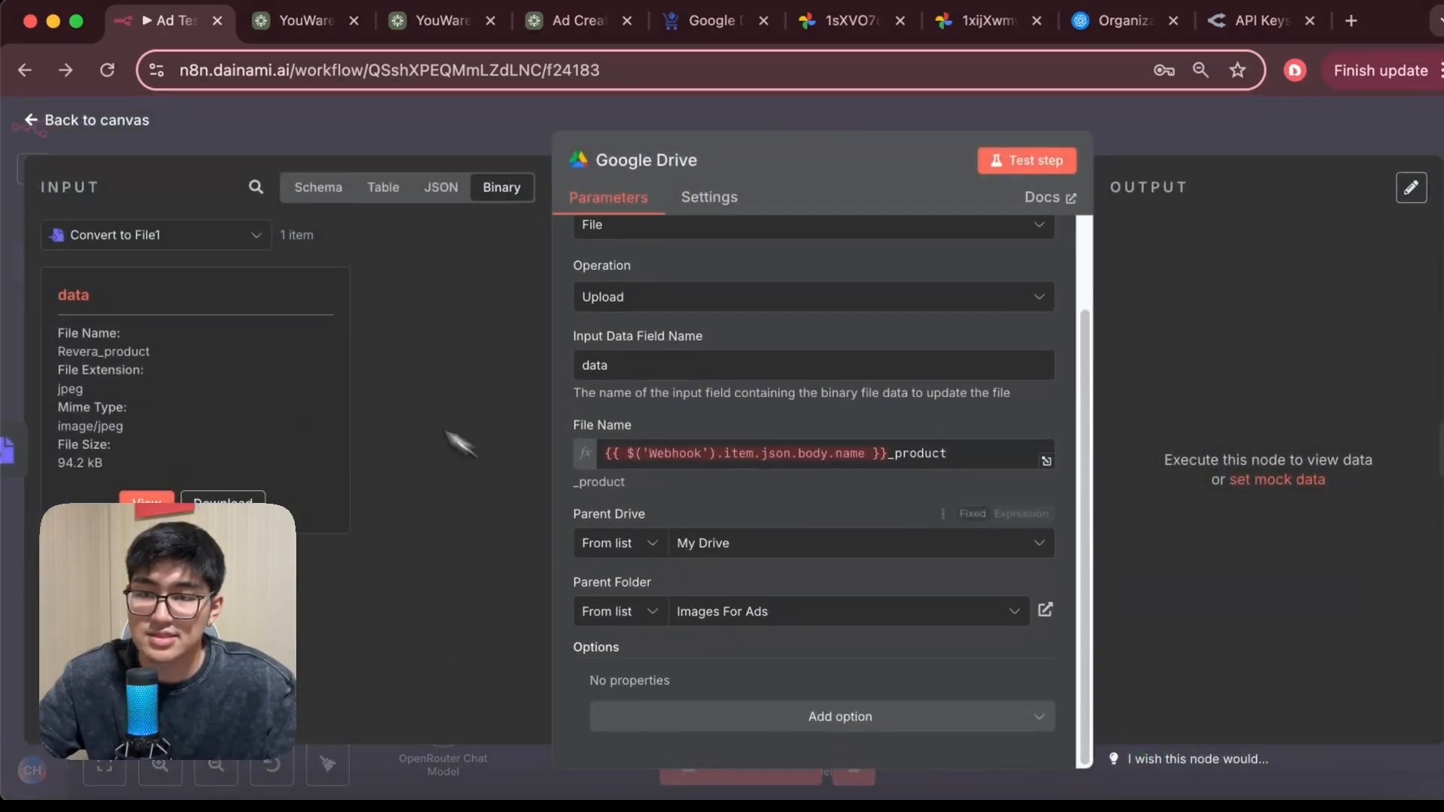
click(331, 192)
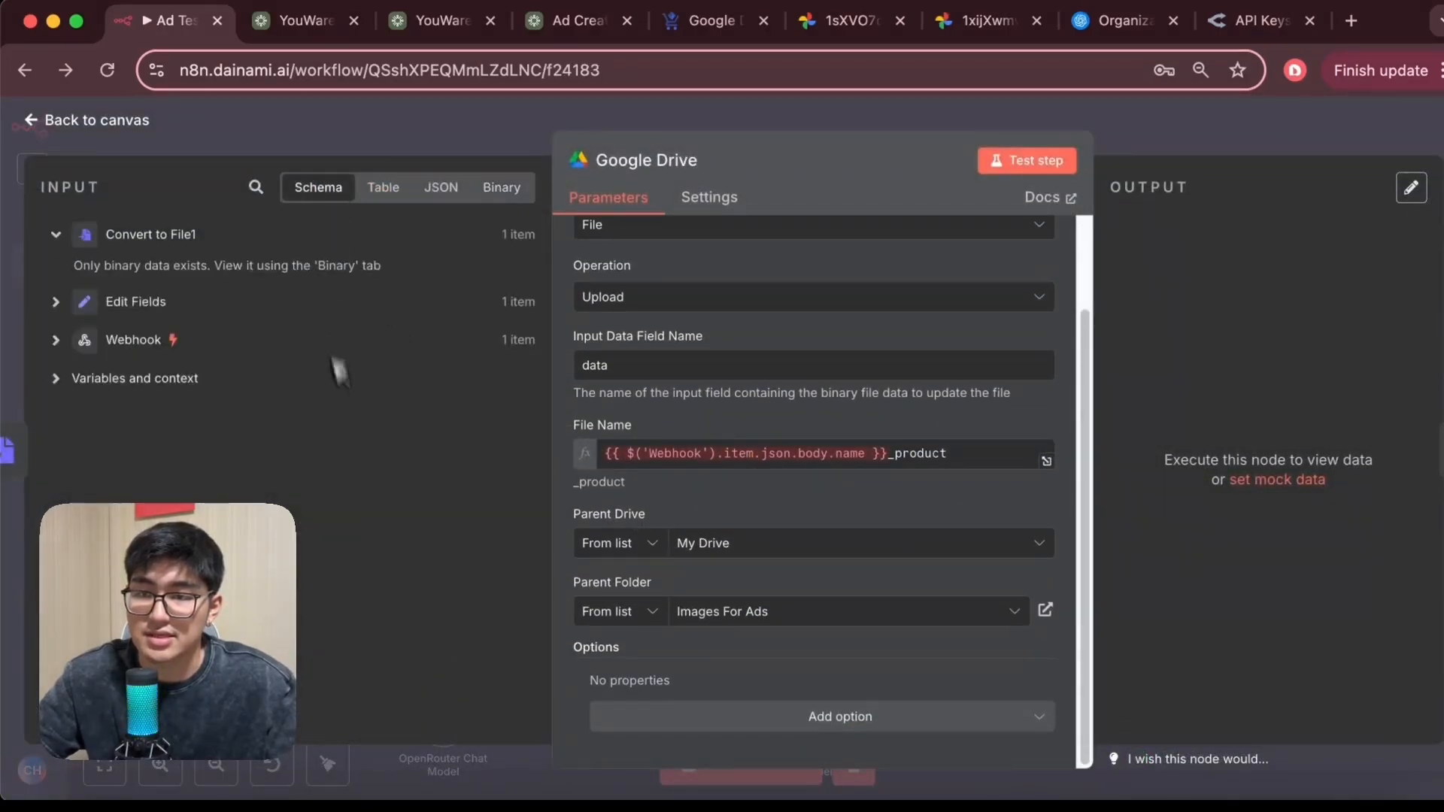
click(72, 349)
scroll(226, 376, down, 10)
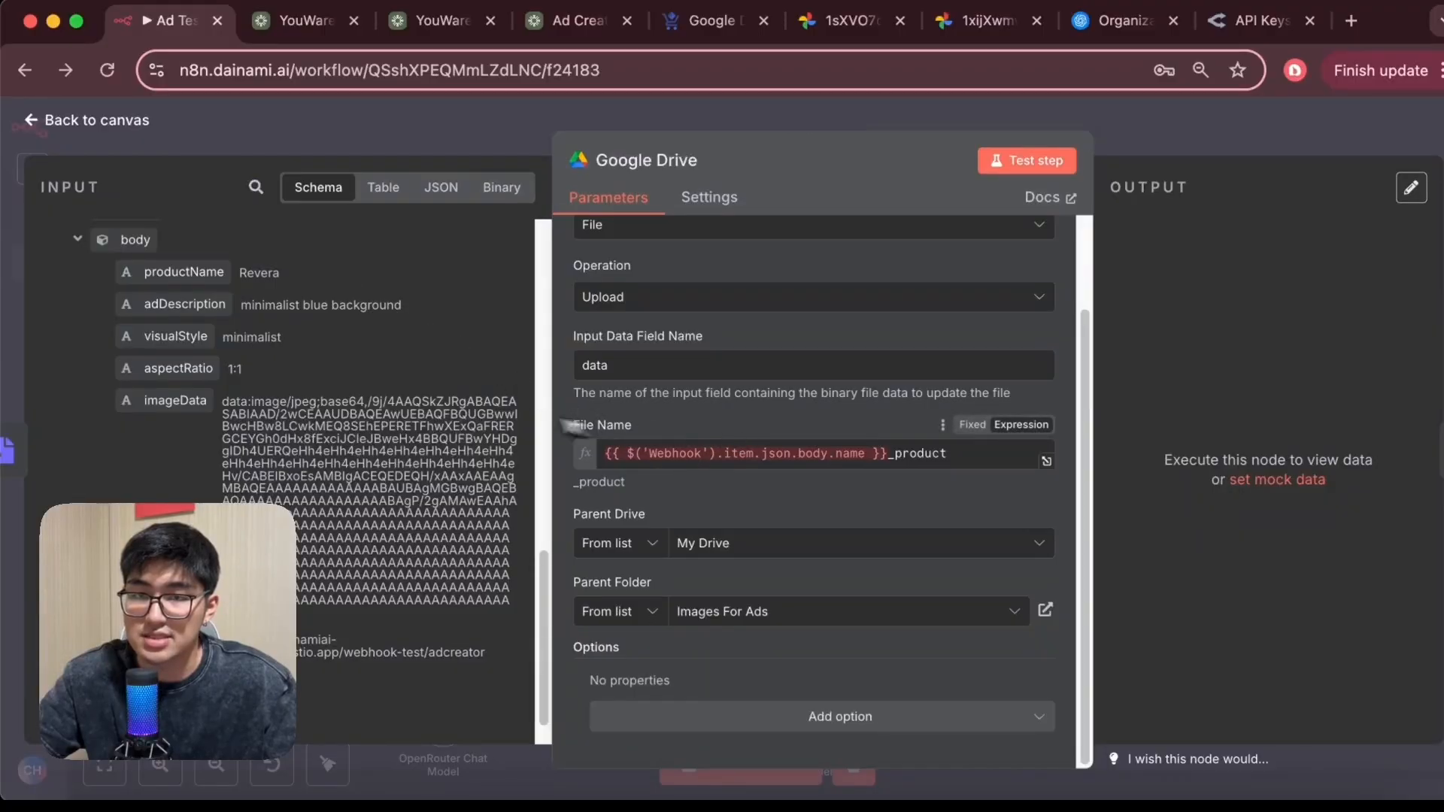
drag(183, 272, 570, 427)
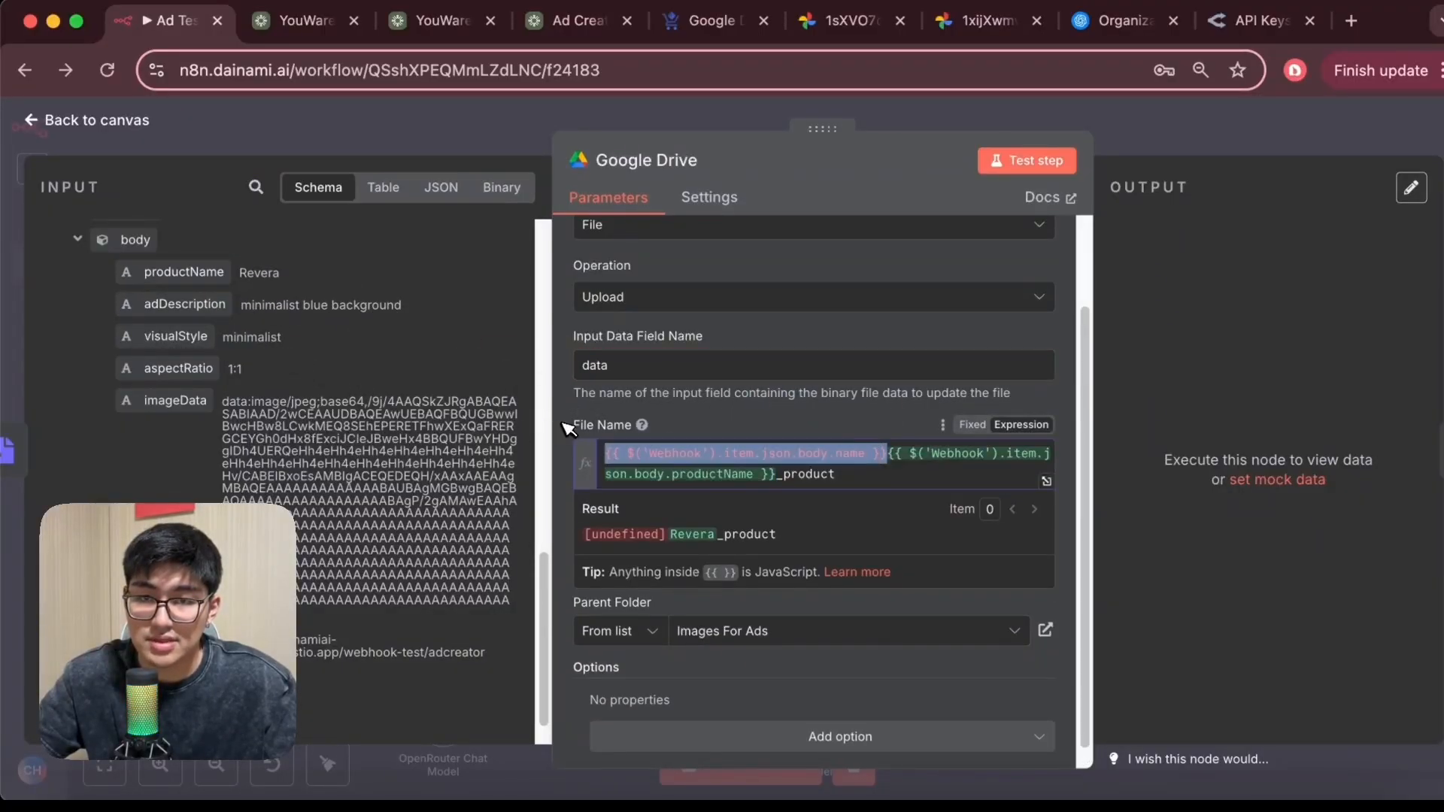
key(BackSpace)
click(794, 427)
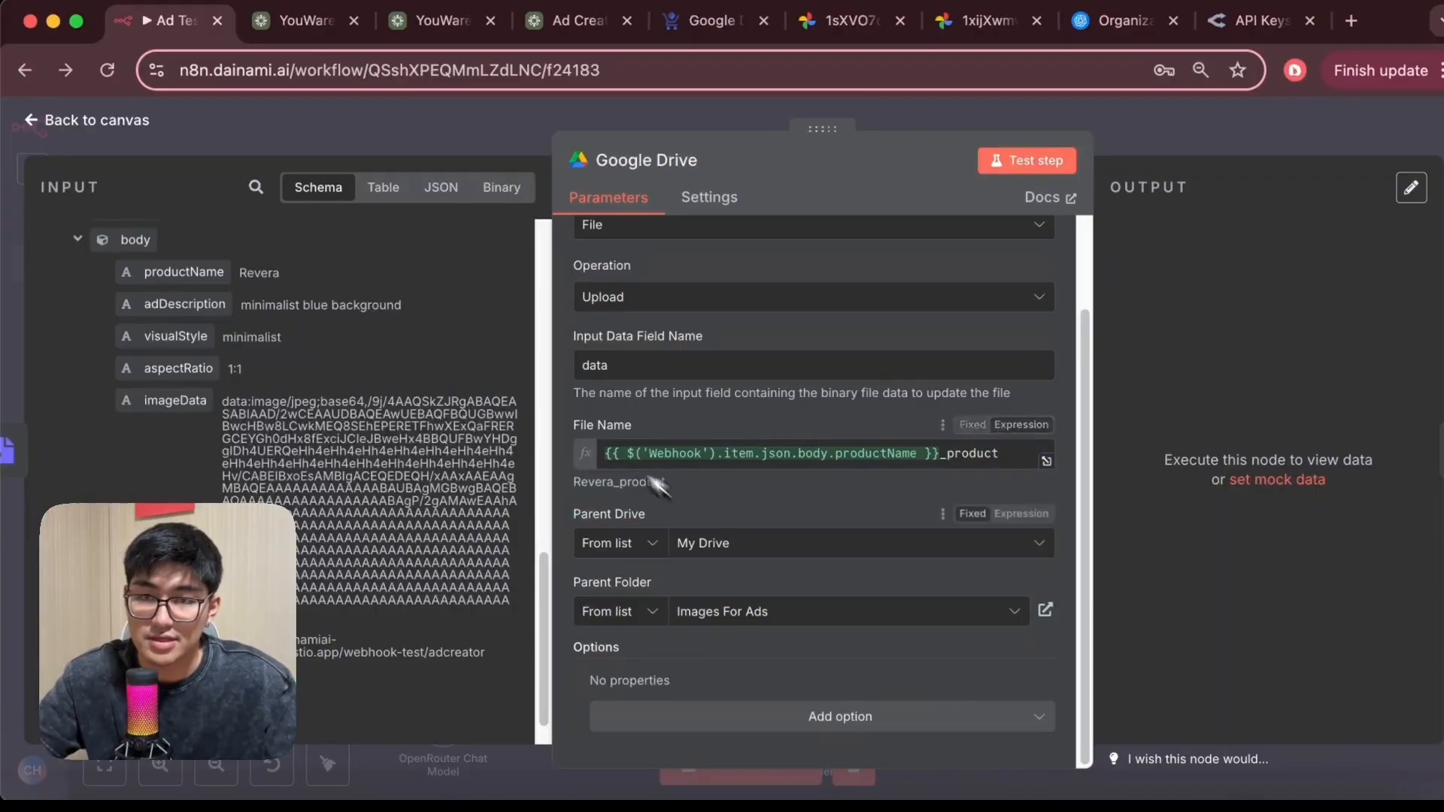
click(1036, 163)
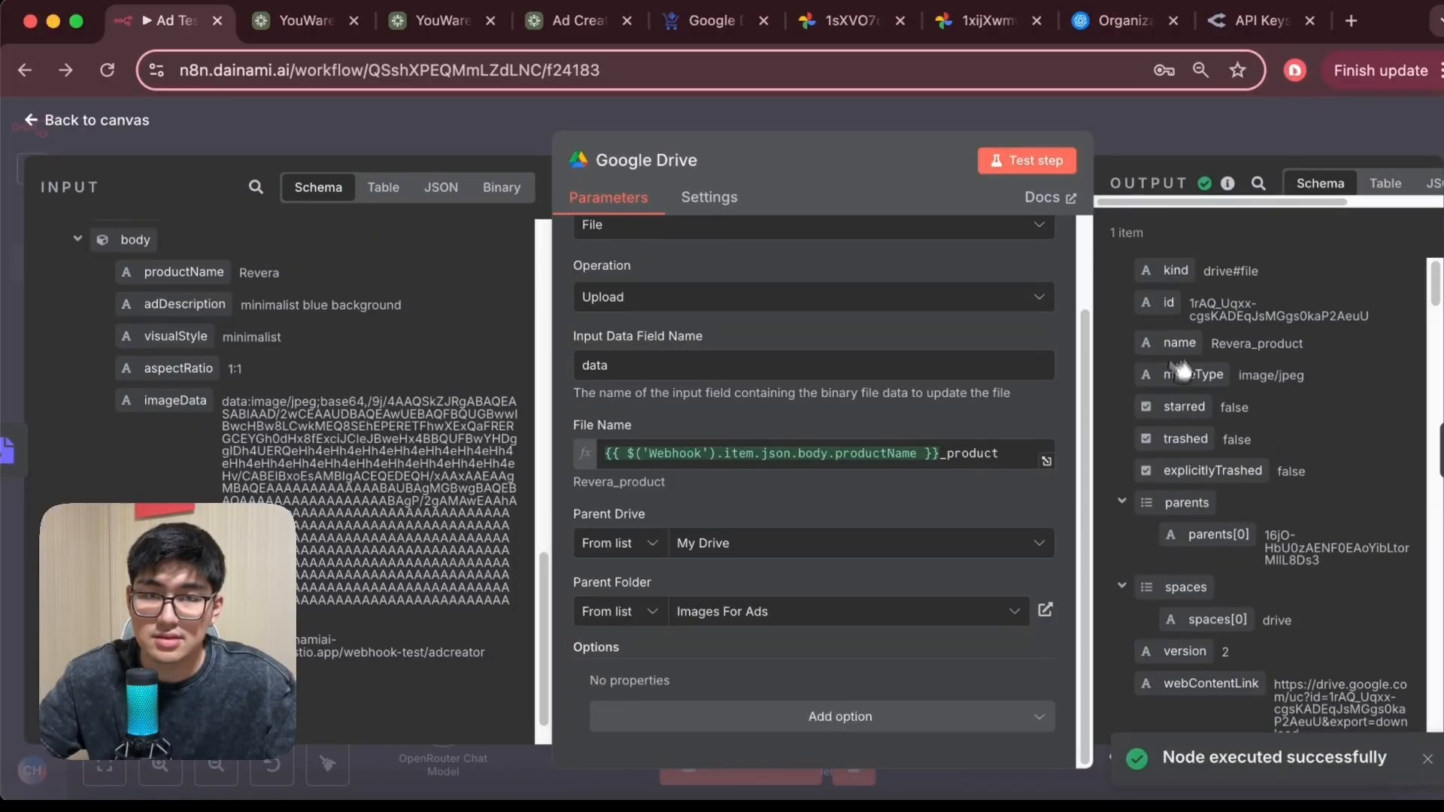
scroll(1264, 437, down, 5)
scroll(1220, 418, down, 5)
scroll(1220, 419, up, 4)
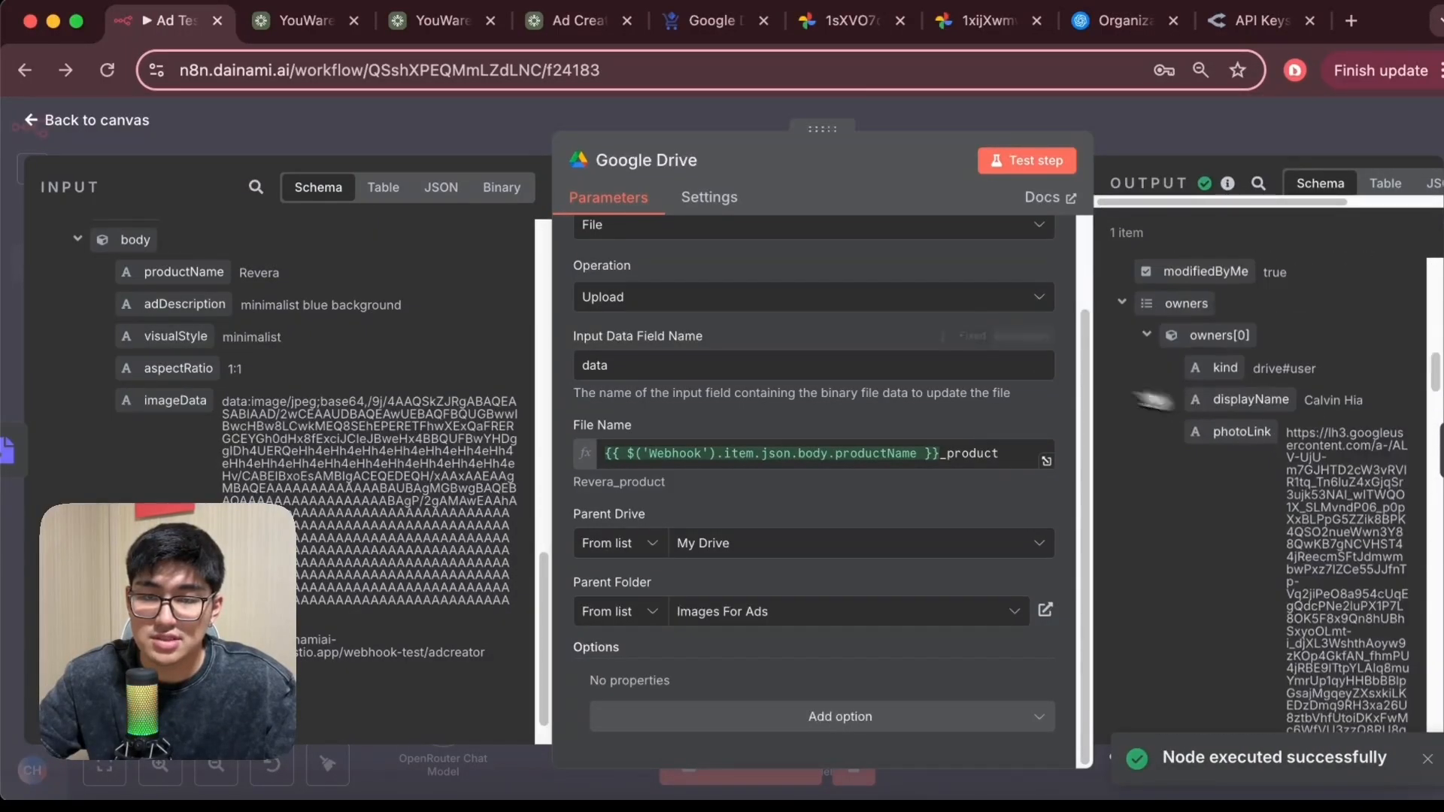
click(34, 120)
Open the Ad Prompt Agent's prompt expression and replace the Product name field with the webhook body's productName
double_click(570, 573)
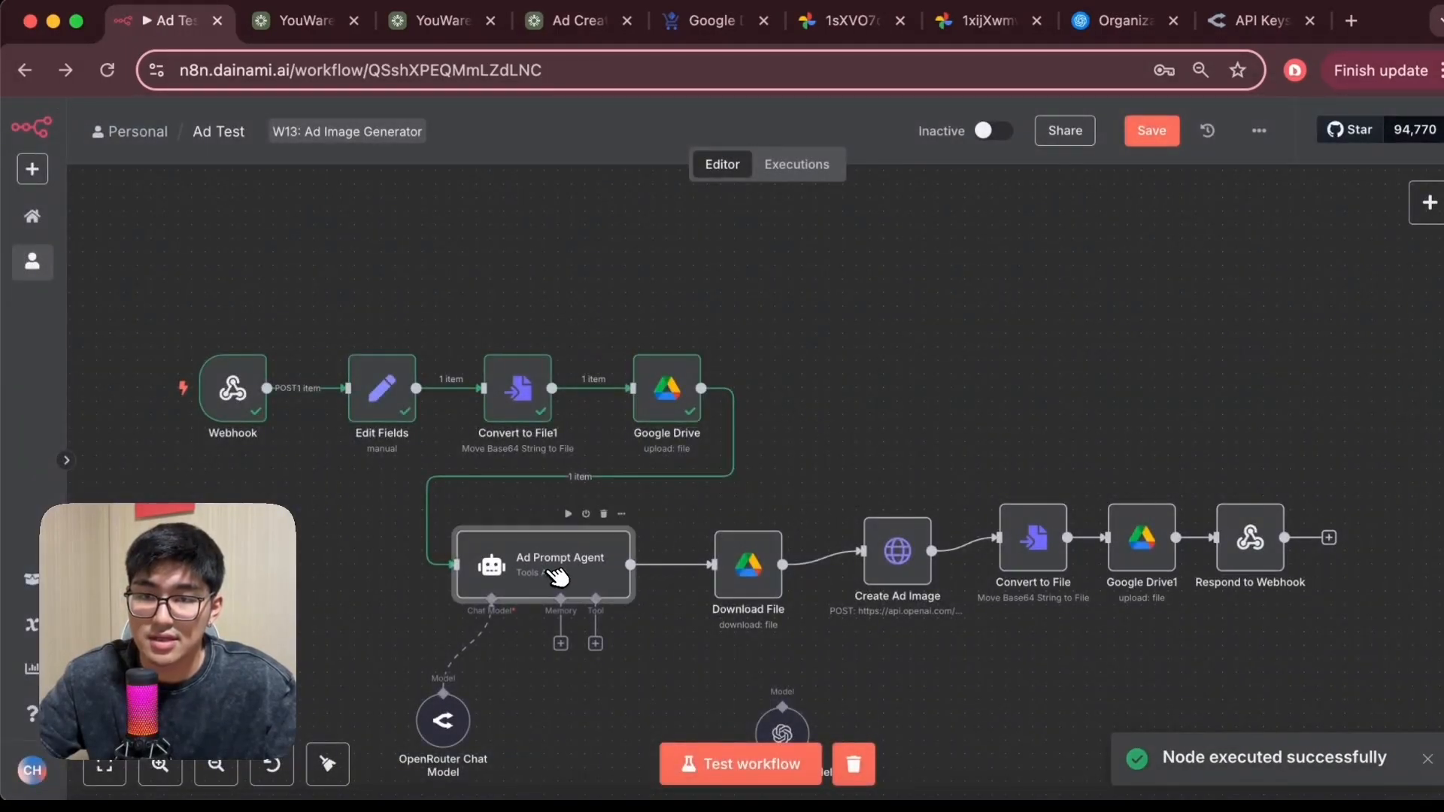
click(1047, 467)
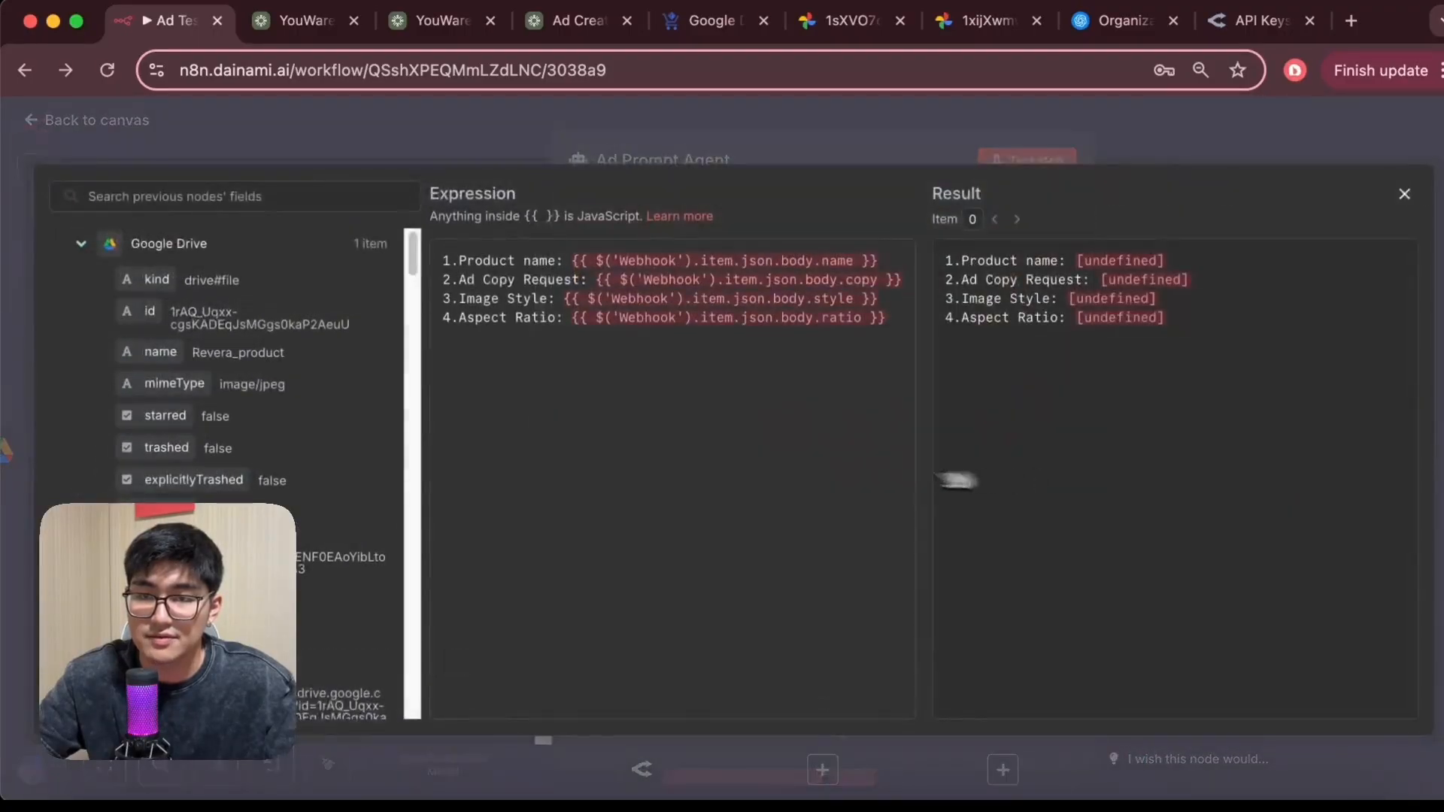
scroll(278, 481, down, 15)
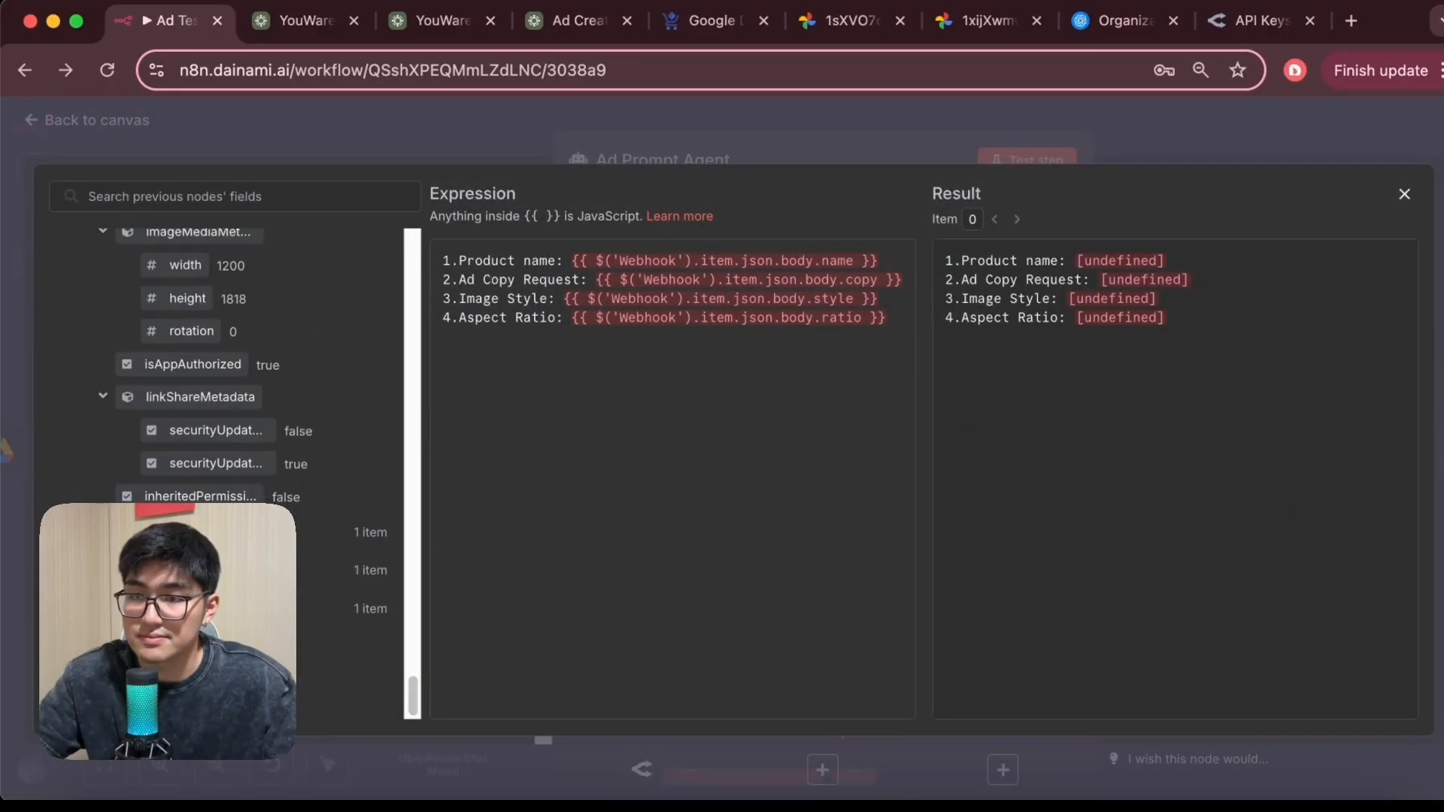
scroll(316, 567, down, 10)
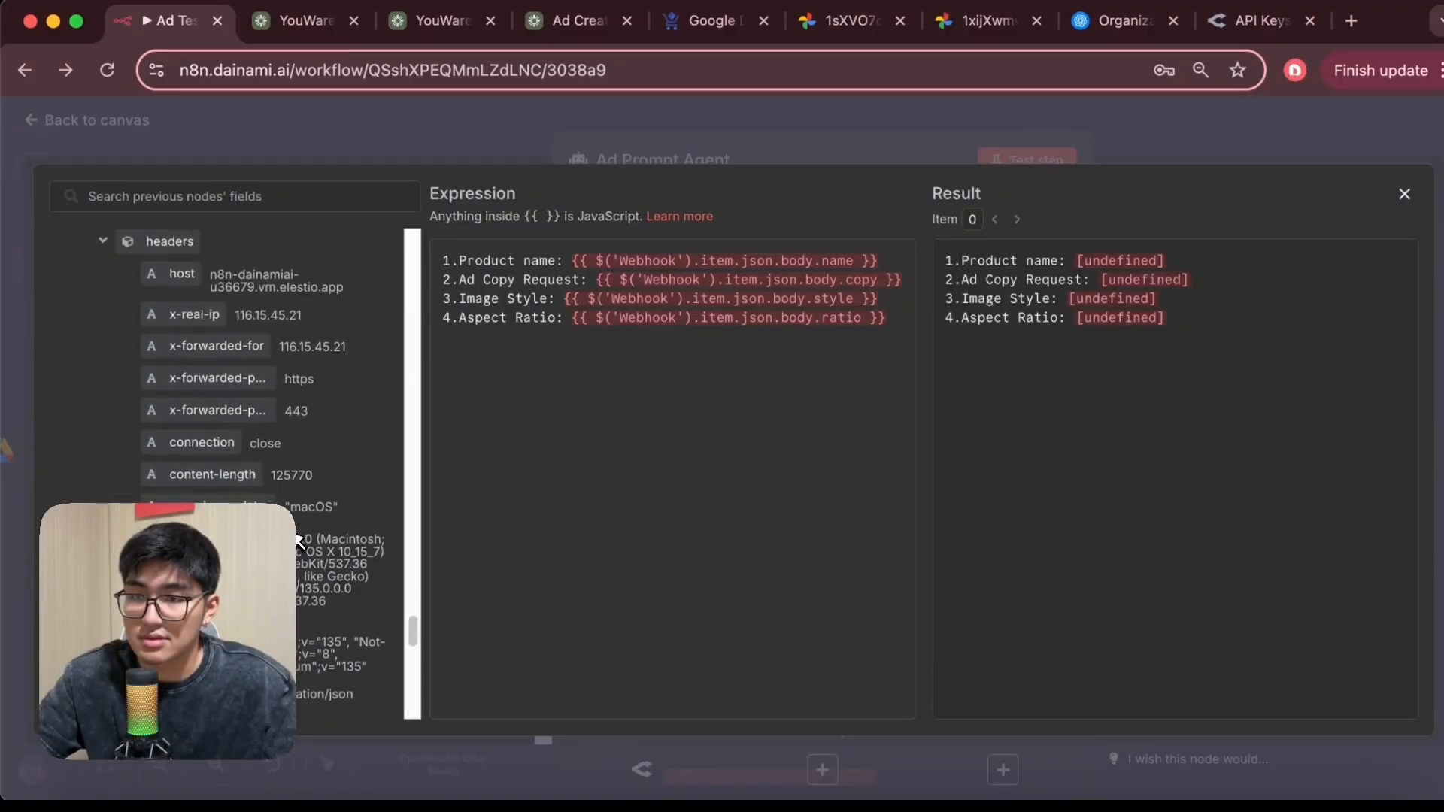
scroll(256, 367, down, 5)
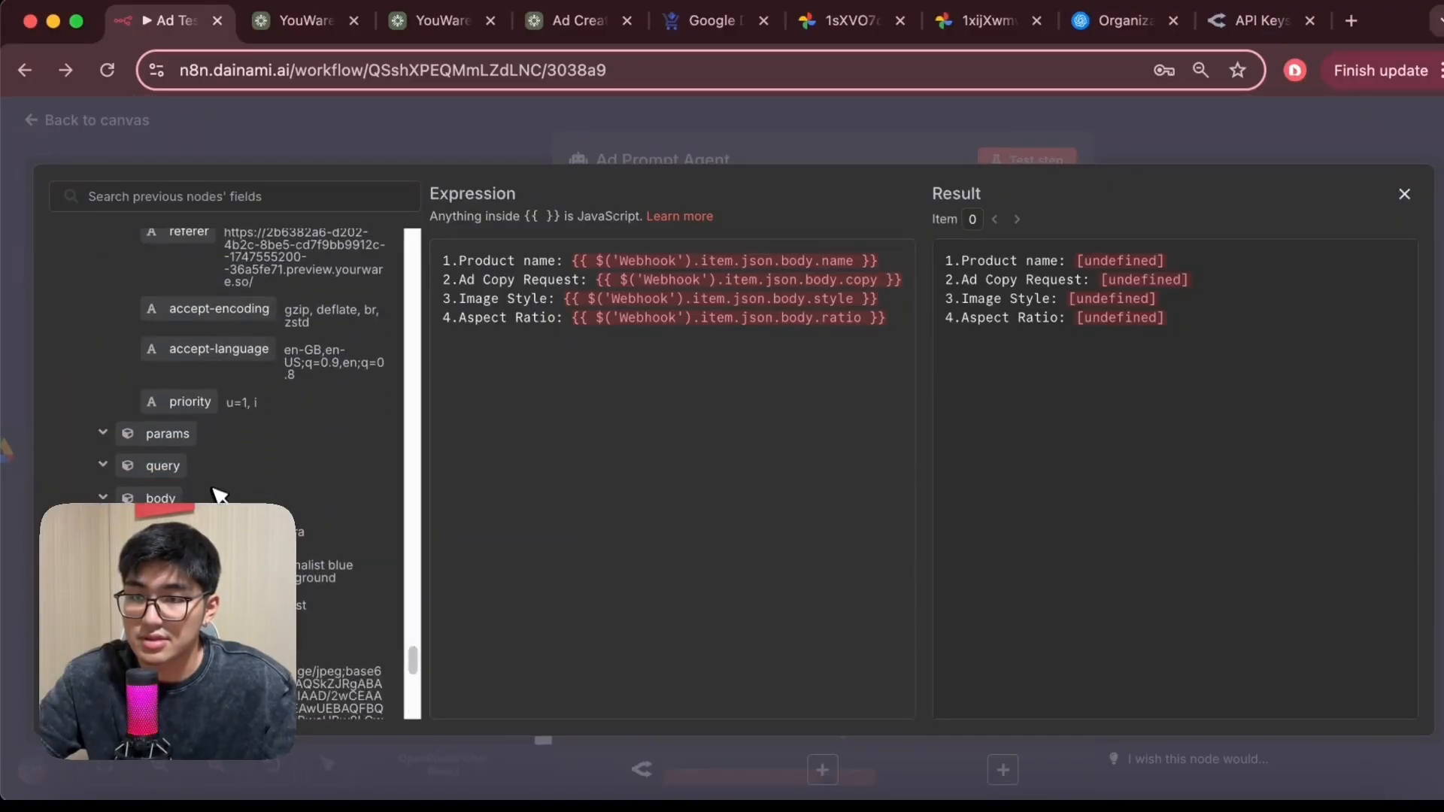
drag(188, 531, 615, 260)
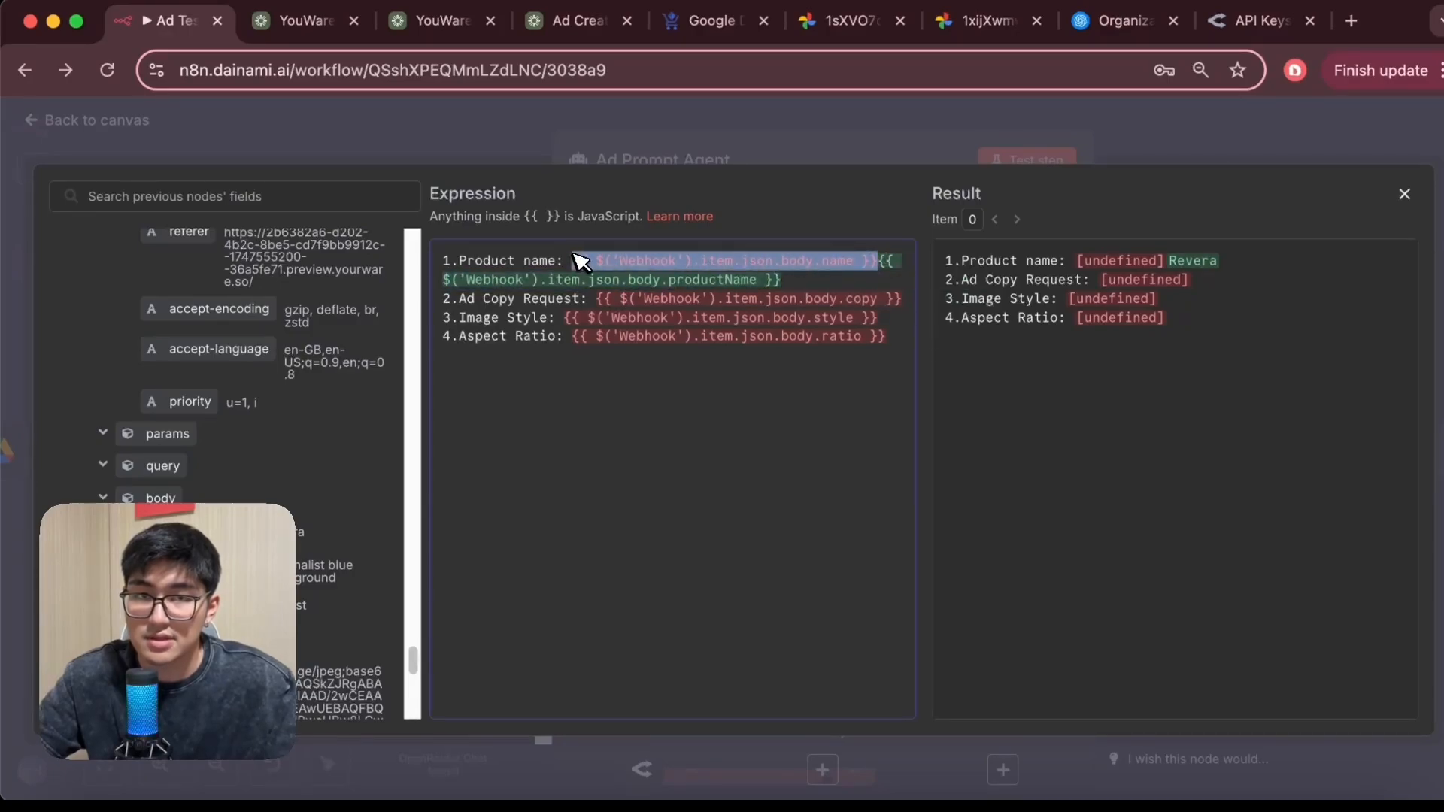
key(BackSpace)
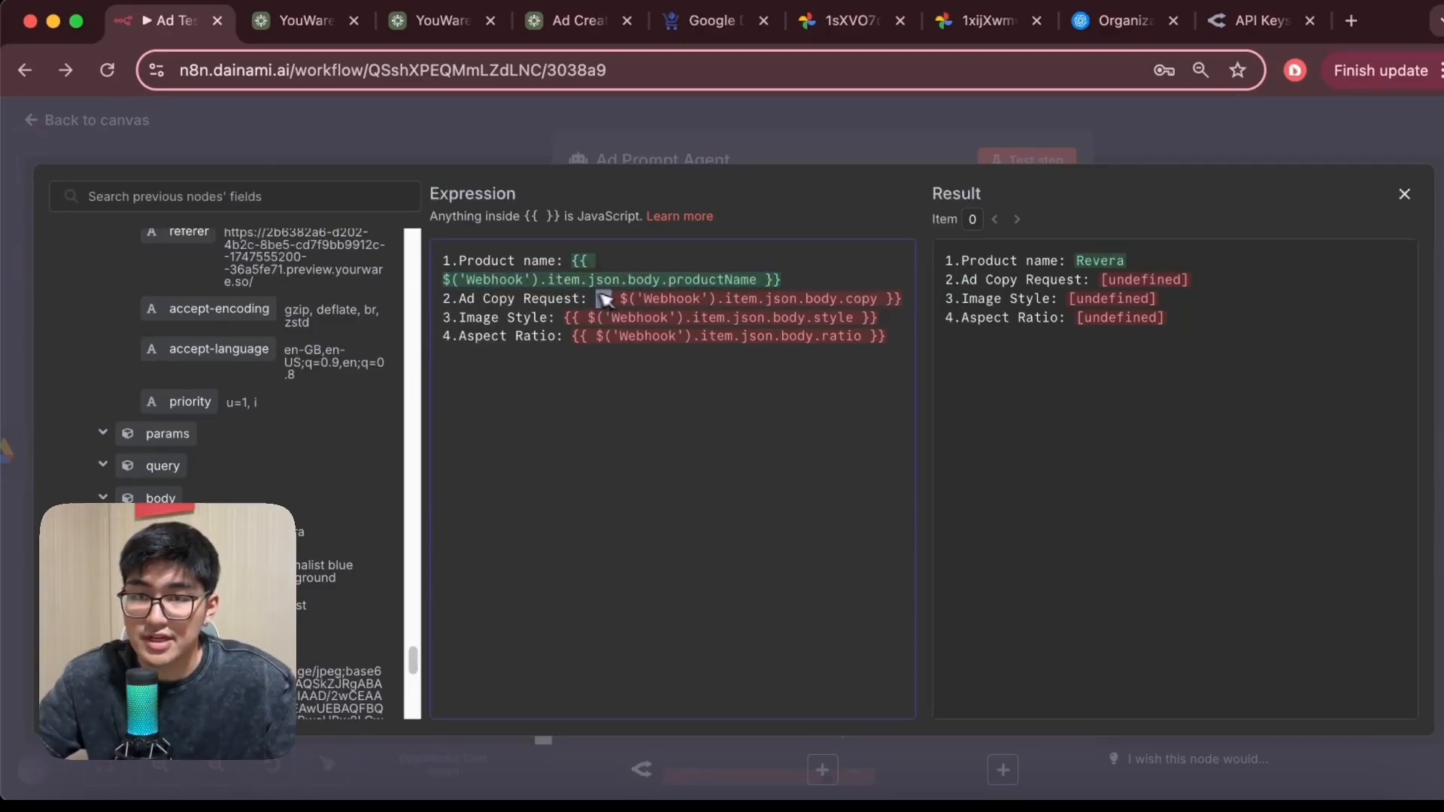
Replace the Ad Copy Request expression with the webhook body's adDescription field
drag(606, 298, 912, 304)
key(BackSpace)
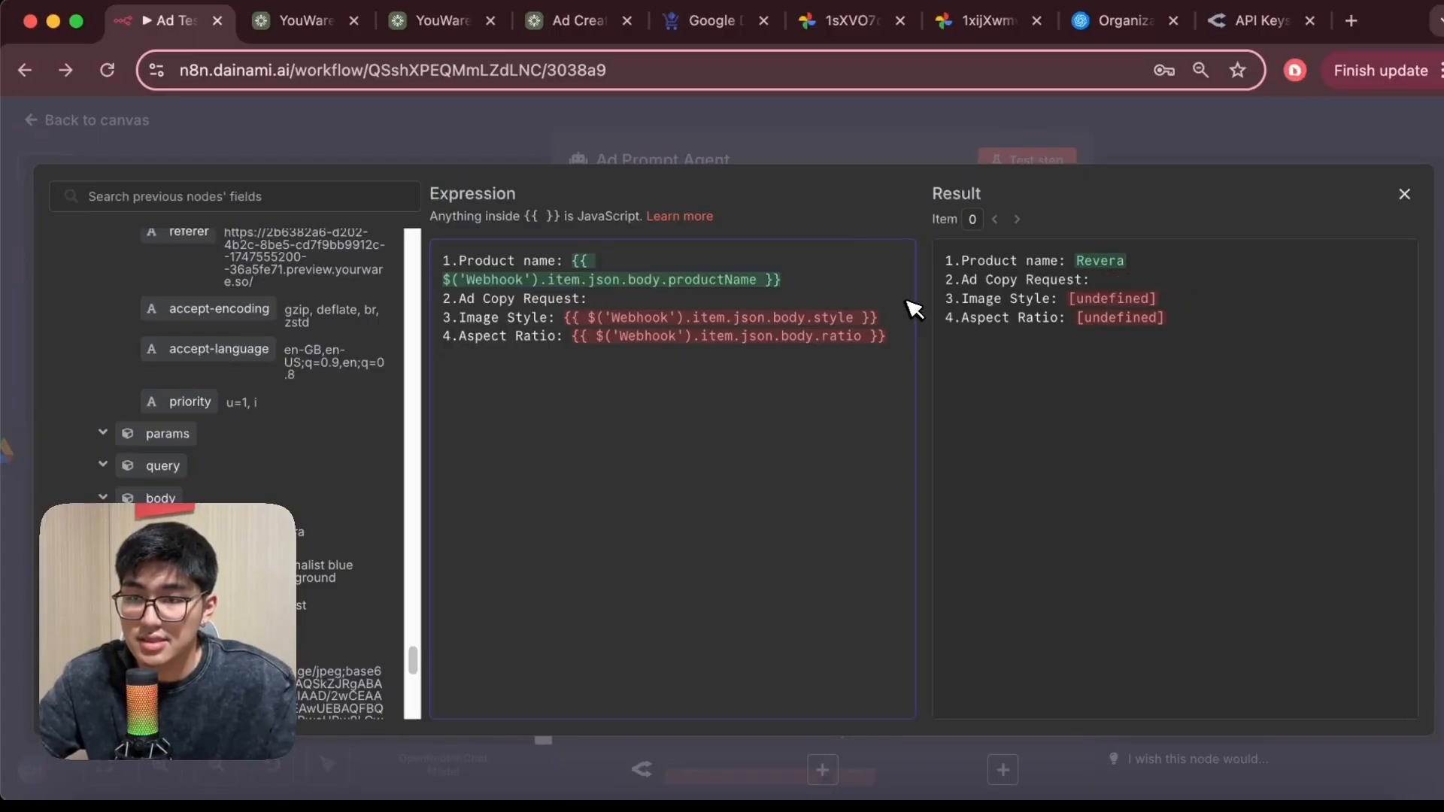
scroll(331, 506, down, 1)
drag(203, 535, 602, 308)
Replace the Image Style expression with the webhook body's visualStyle field
drag(879, 336, 590, 344)
key(BackSpace)
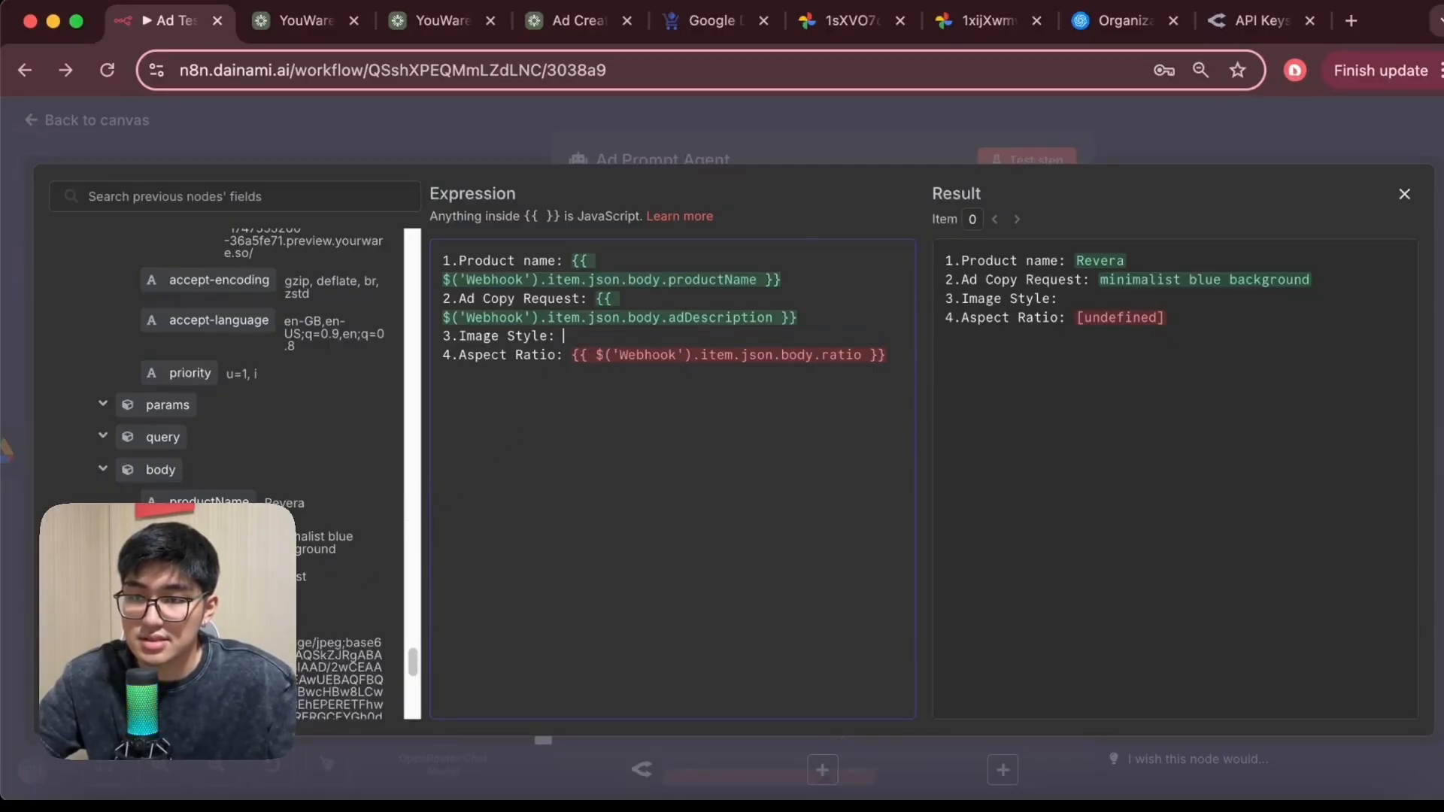
drag(204, 576, 583, 338)
Replace the Aspect Ratio expression with the webhook body's aspectRatio field, close the editor, and return to the canvas
drag(904, 386, 645, 376)
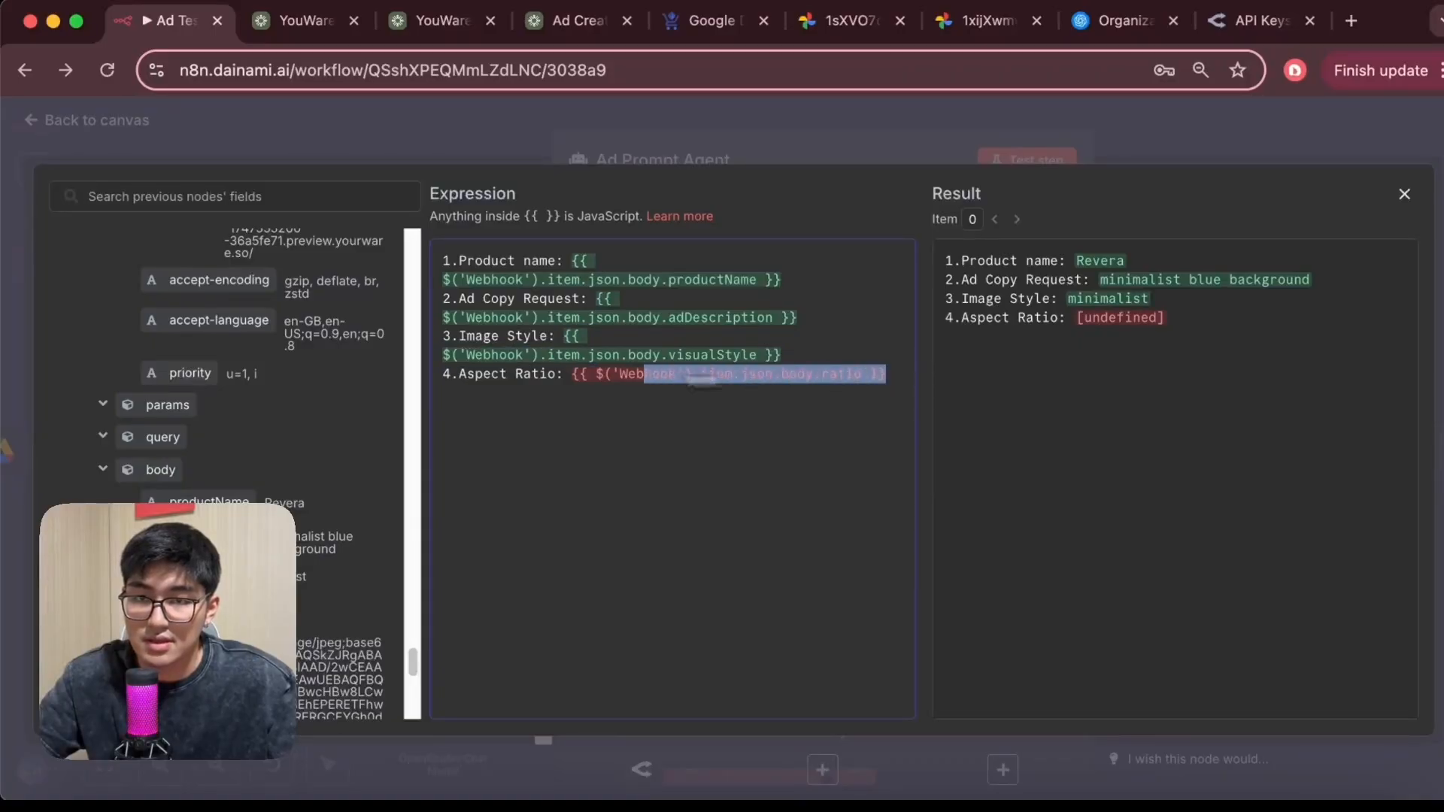
key(BackSpace)
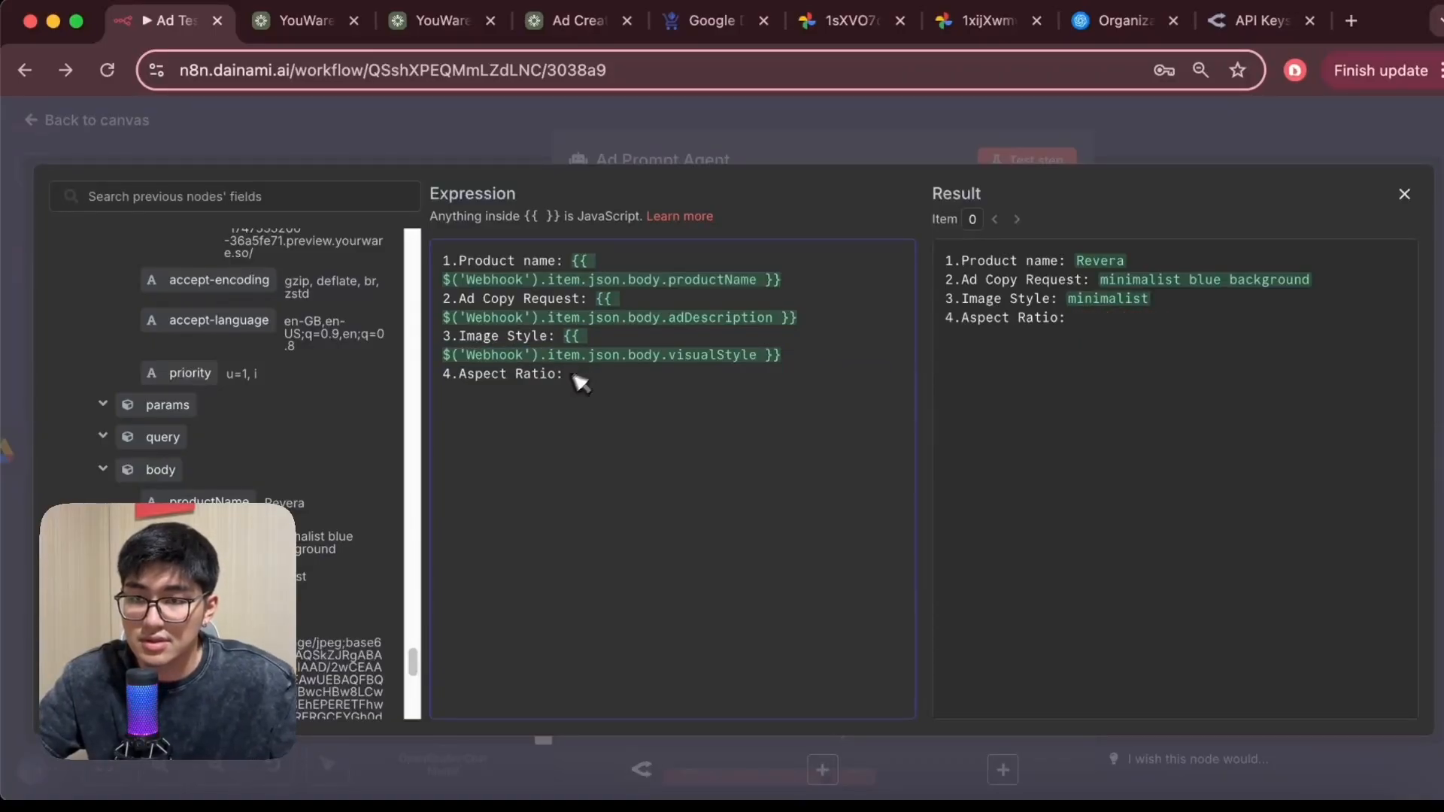
scroll(248, 473, down, 3)
drag(200, 515, 618, 383)
click(656, 498)
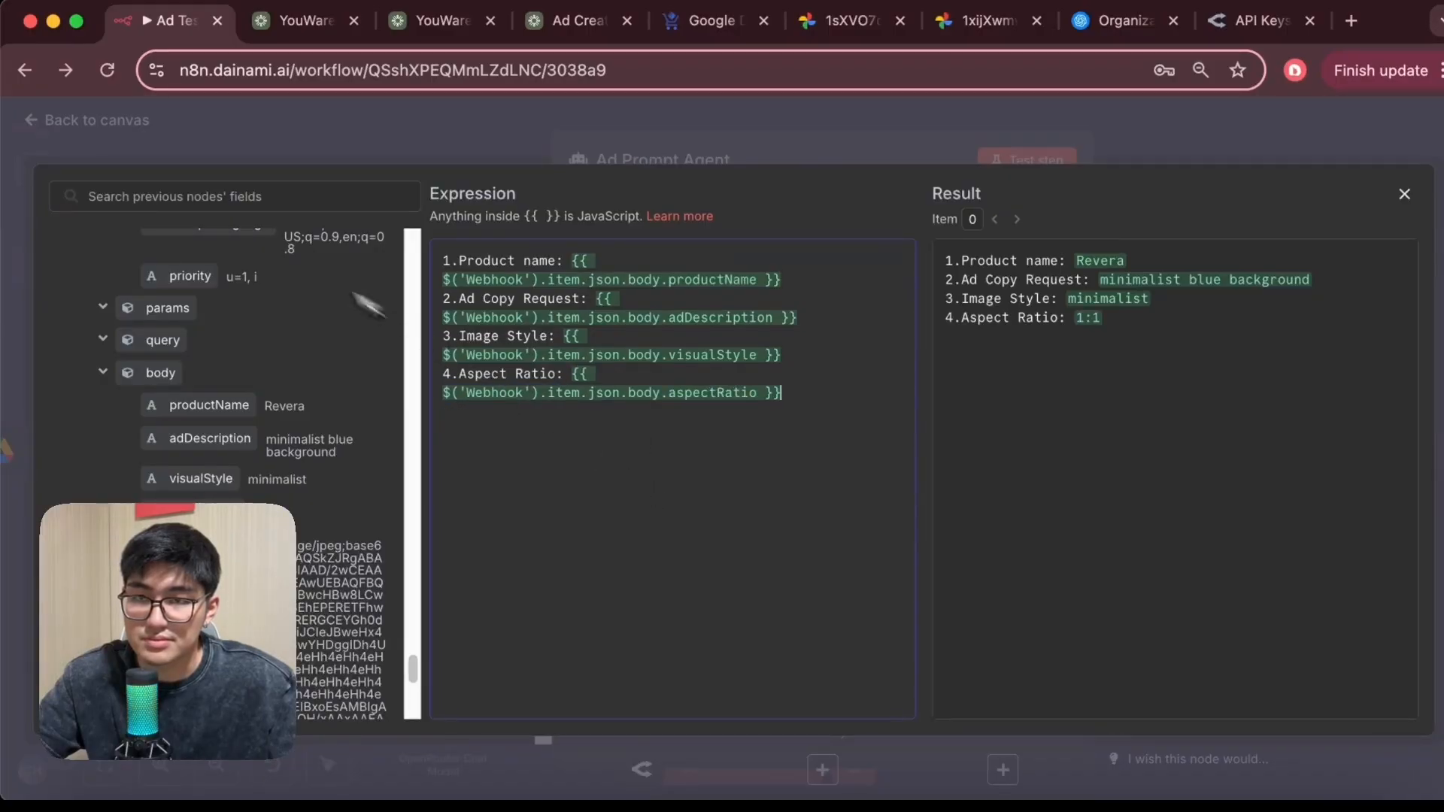
click(158, 137)
click(27, 116)
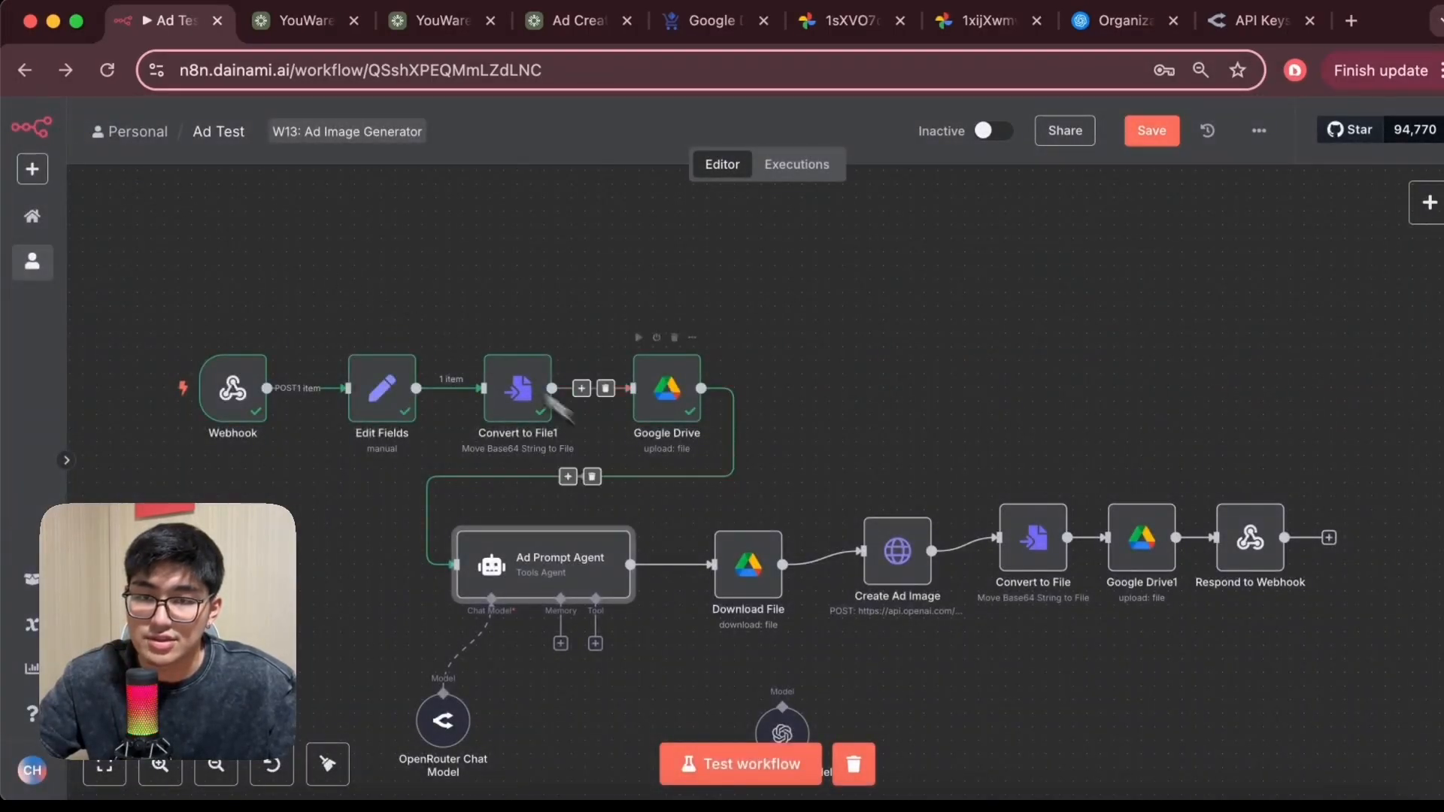
Execute the Ad Prompt Agent node, then open the Download File node and test the step
click(569, 515)
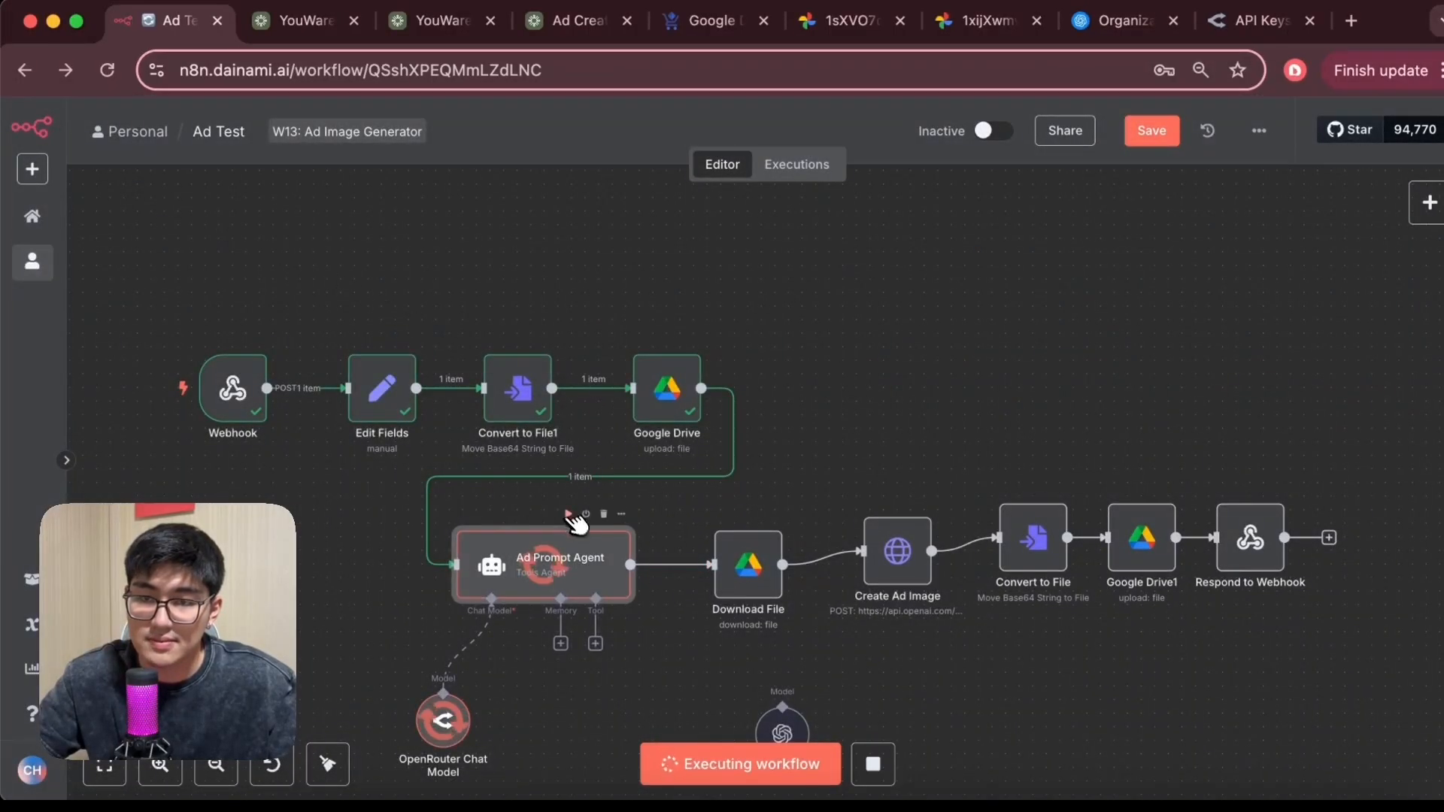
double_click(752, 572)
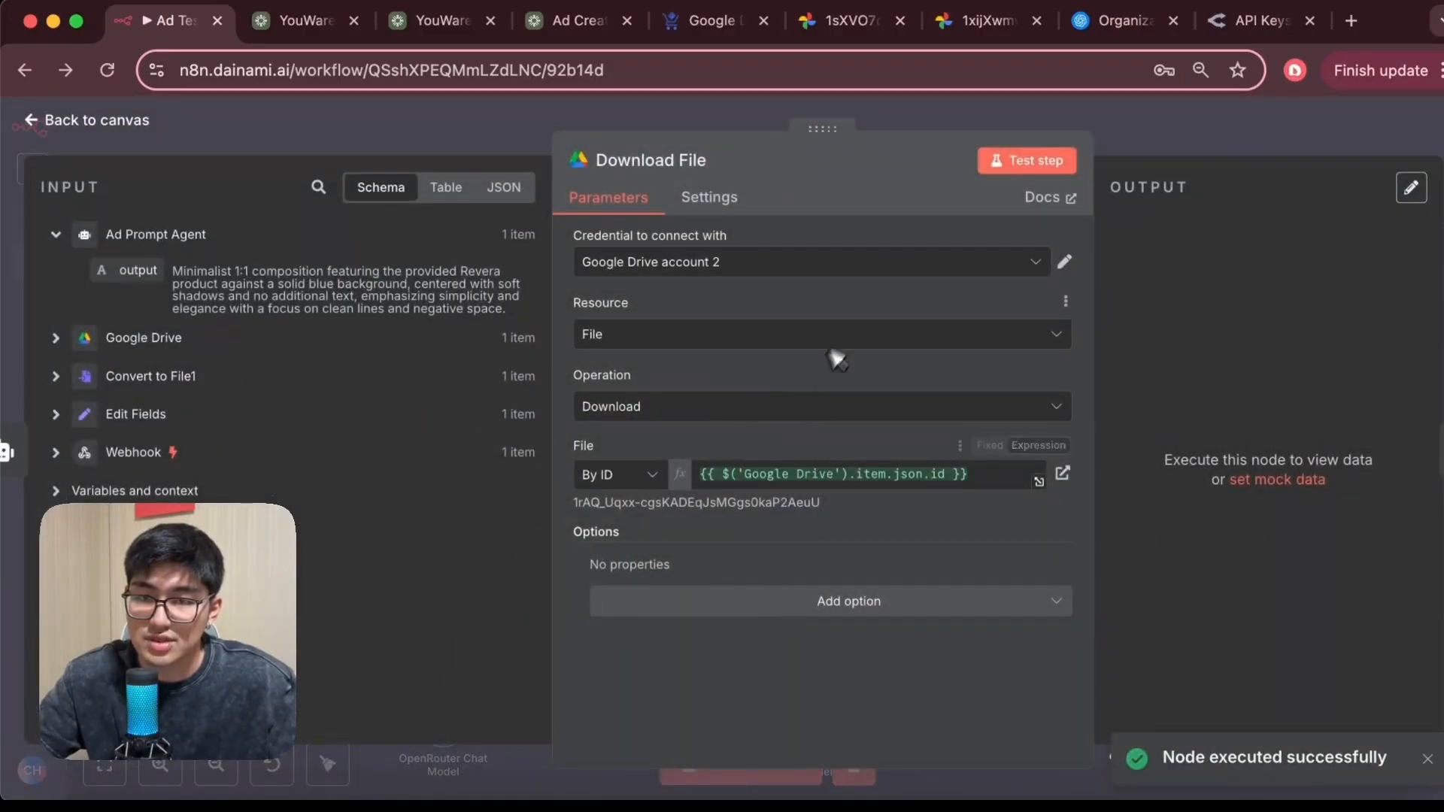
click(1037, 159)
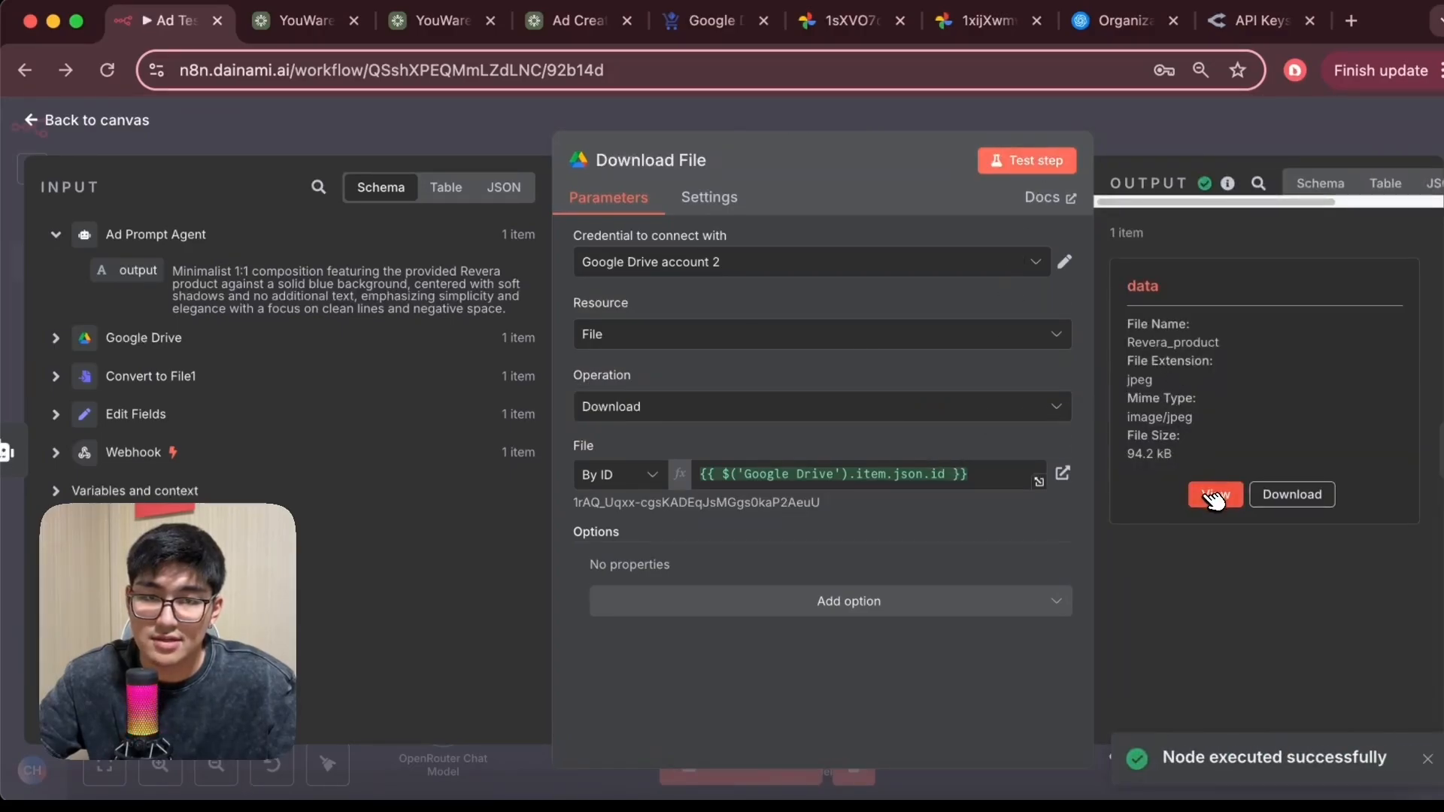
Preview the downloaded product image, then open the Create Ad Image node and test its step
click(1213, 496)
click(51, 122)
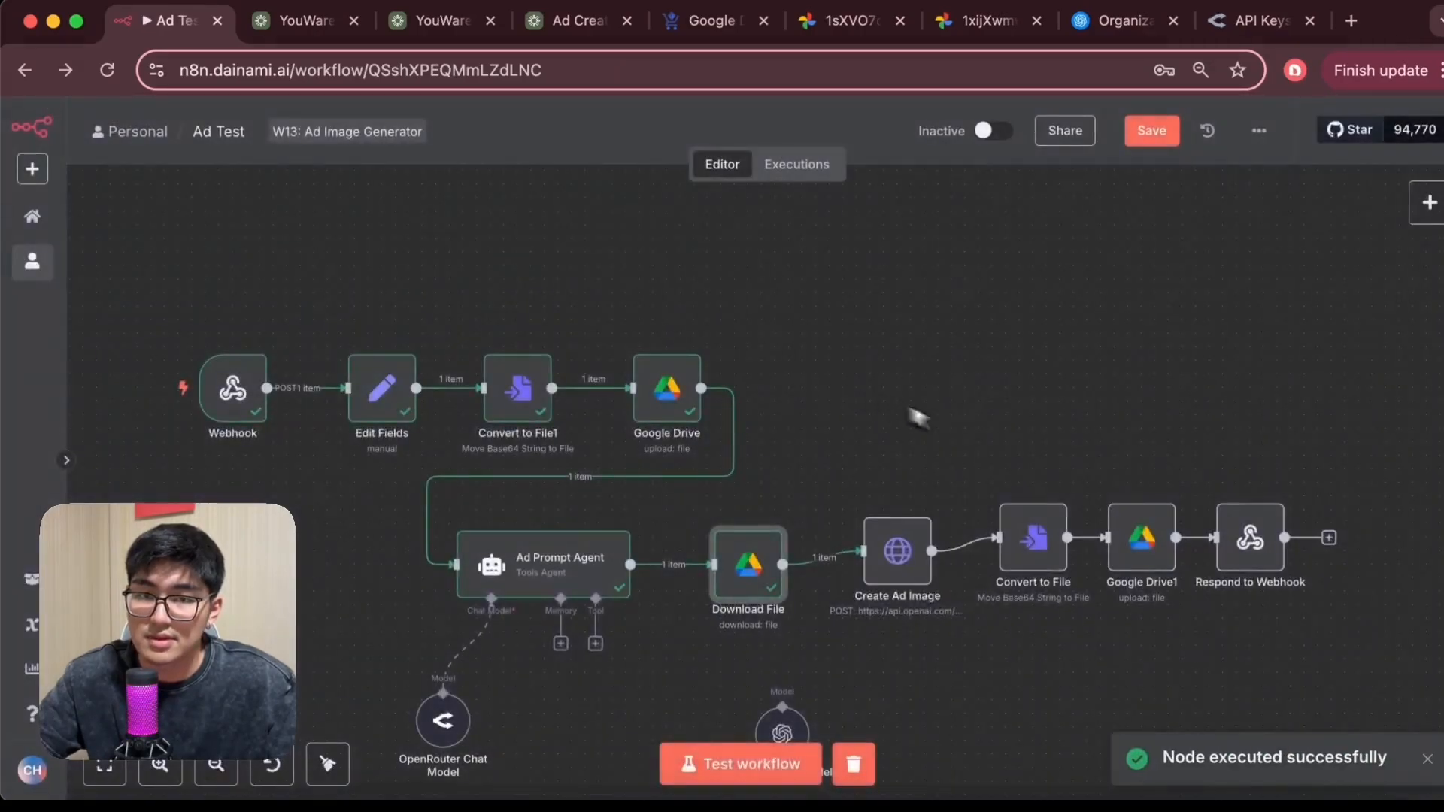
scroll(827, 443, right, 5)
double_click(664, 532)
scroll(796, 406, down, 3)
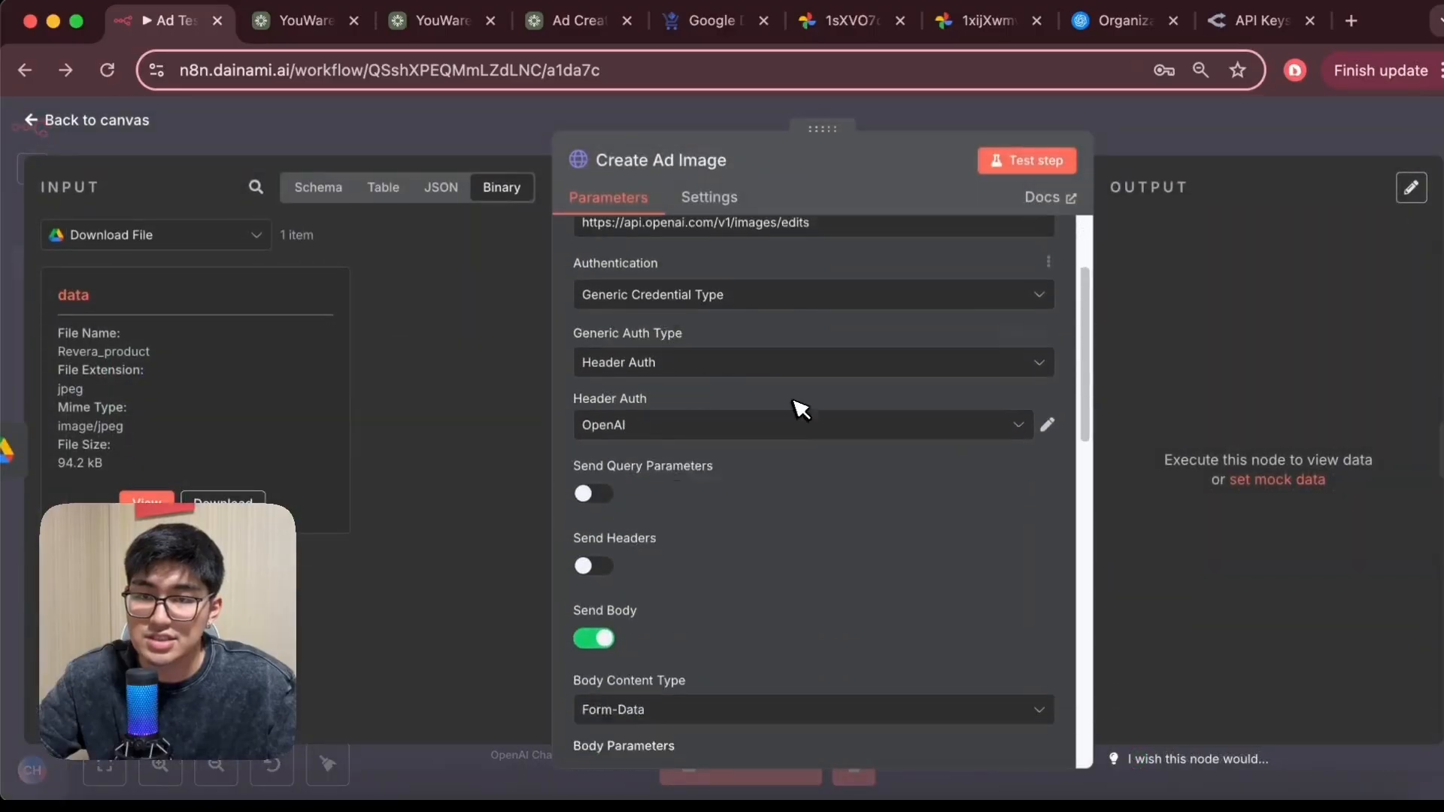
scroll(765, 399, up, 1)
scroll(779, 407, down, 10)
scroll(779, 406, down, 3)
scroll(780, 406, up, 15)
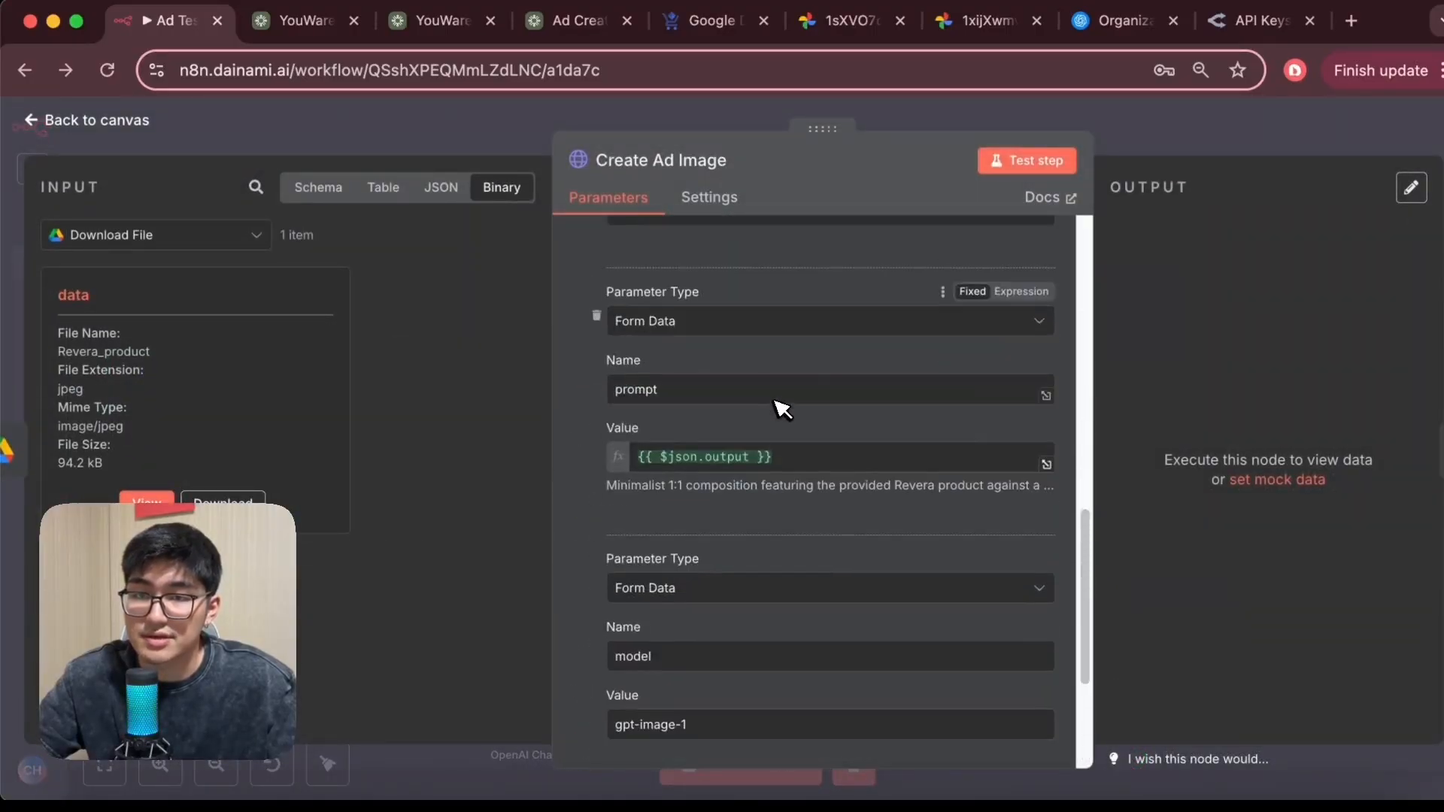
click(1053, 160)
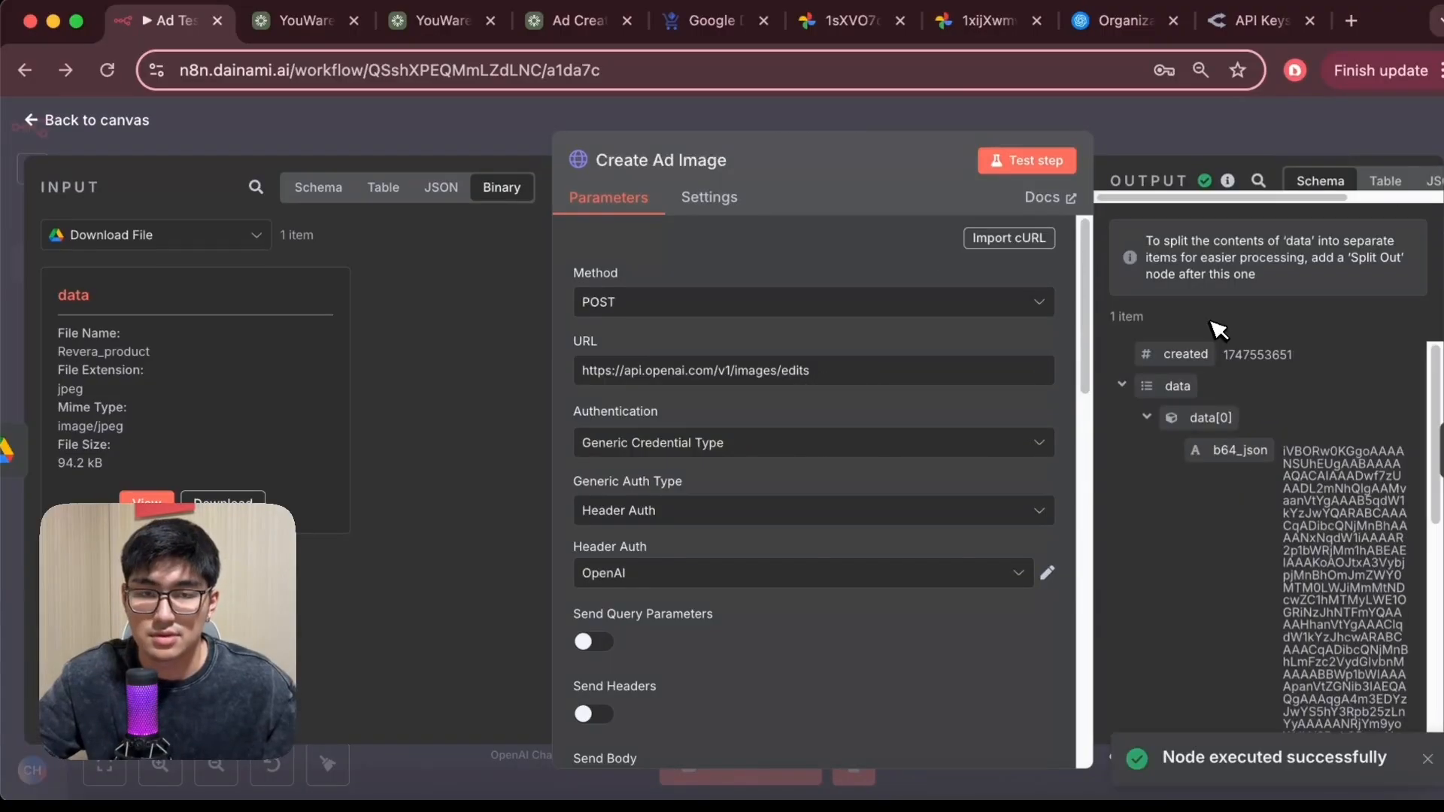
Open the Convert to File node, inspect its input data, test the step and preview the output image
click(31, 126)
double_click(787, 519)
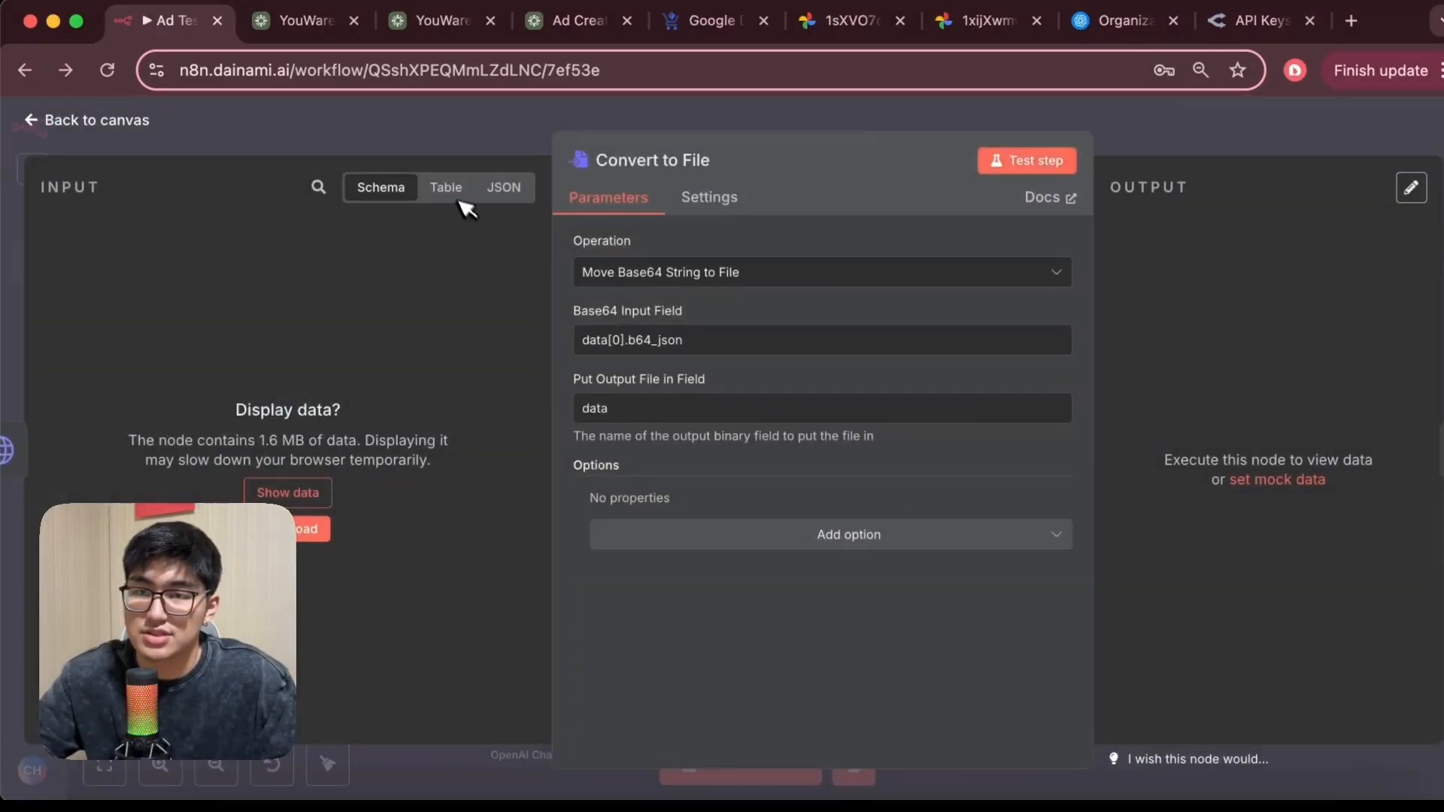
click(449, 189)
click(504, 186)
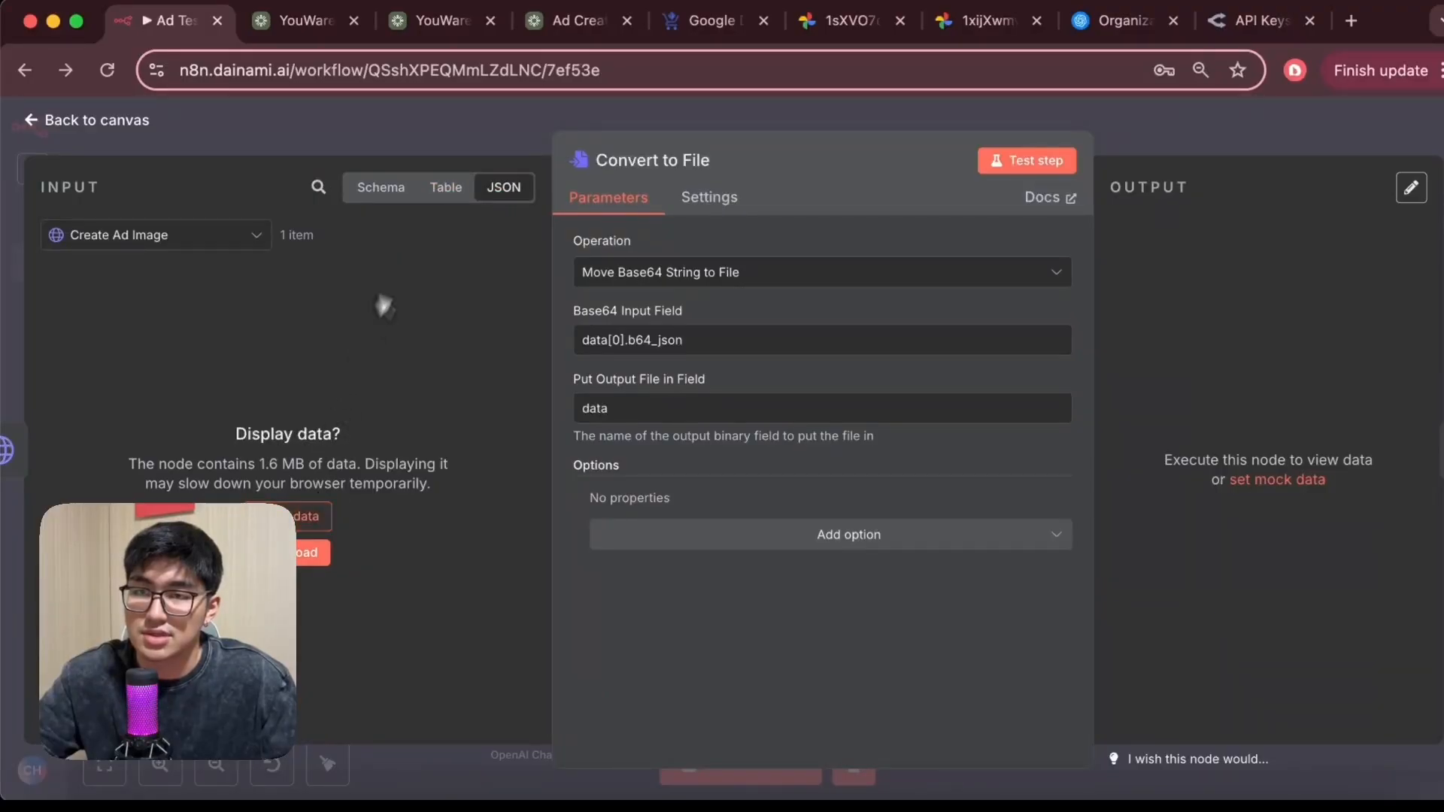
click(299, 516)
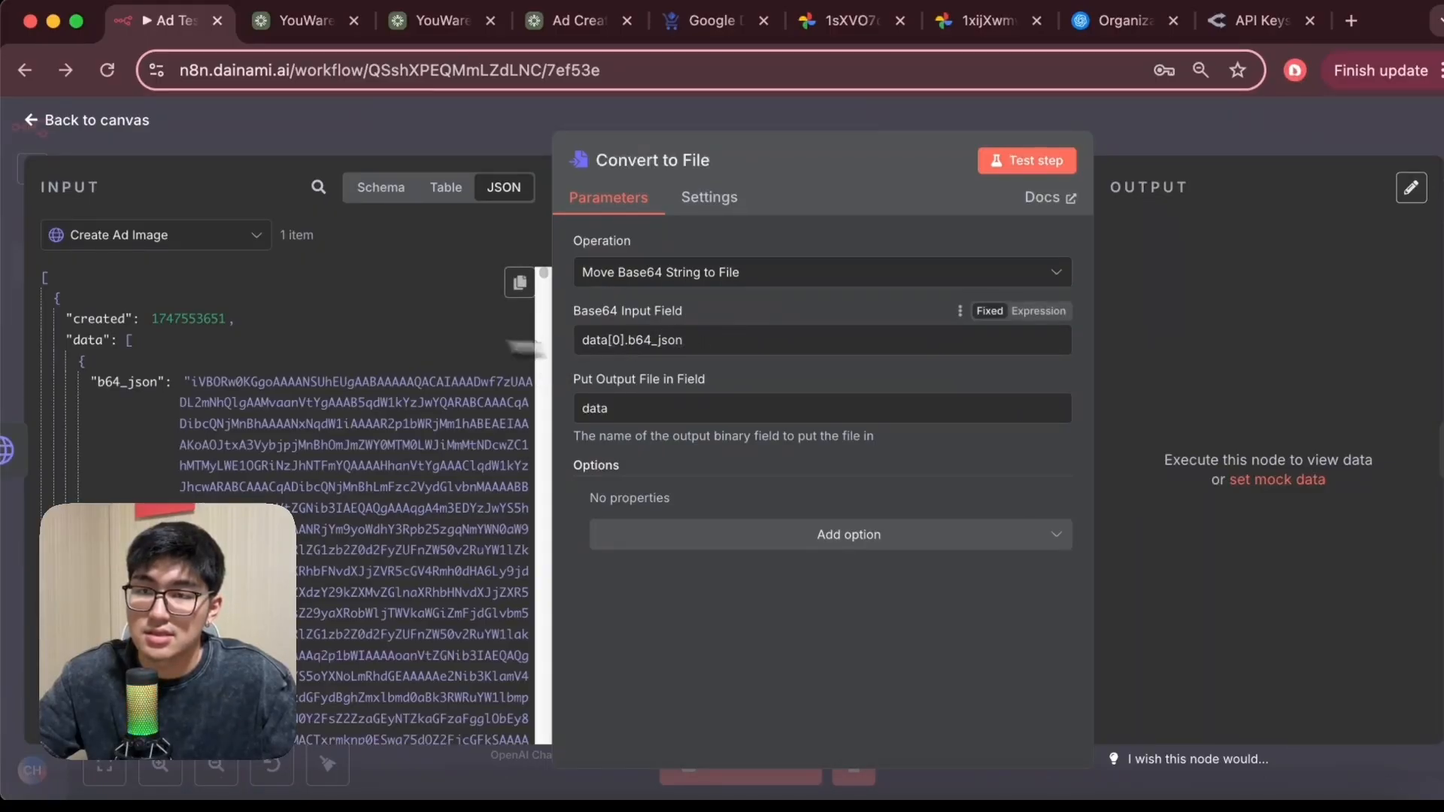
scroll(286, 366, down, 3)
click(373, 189)
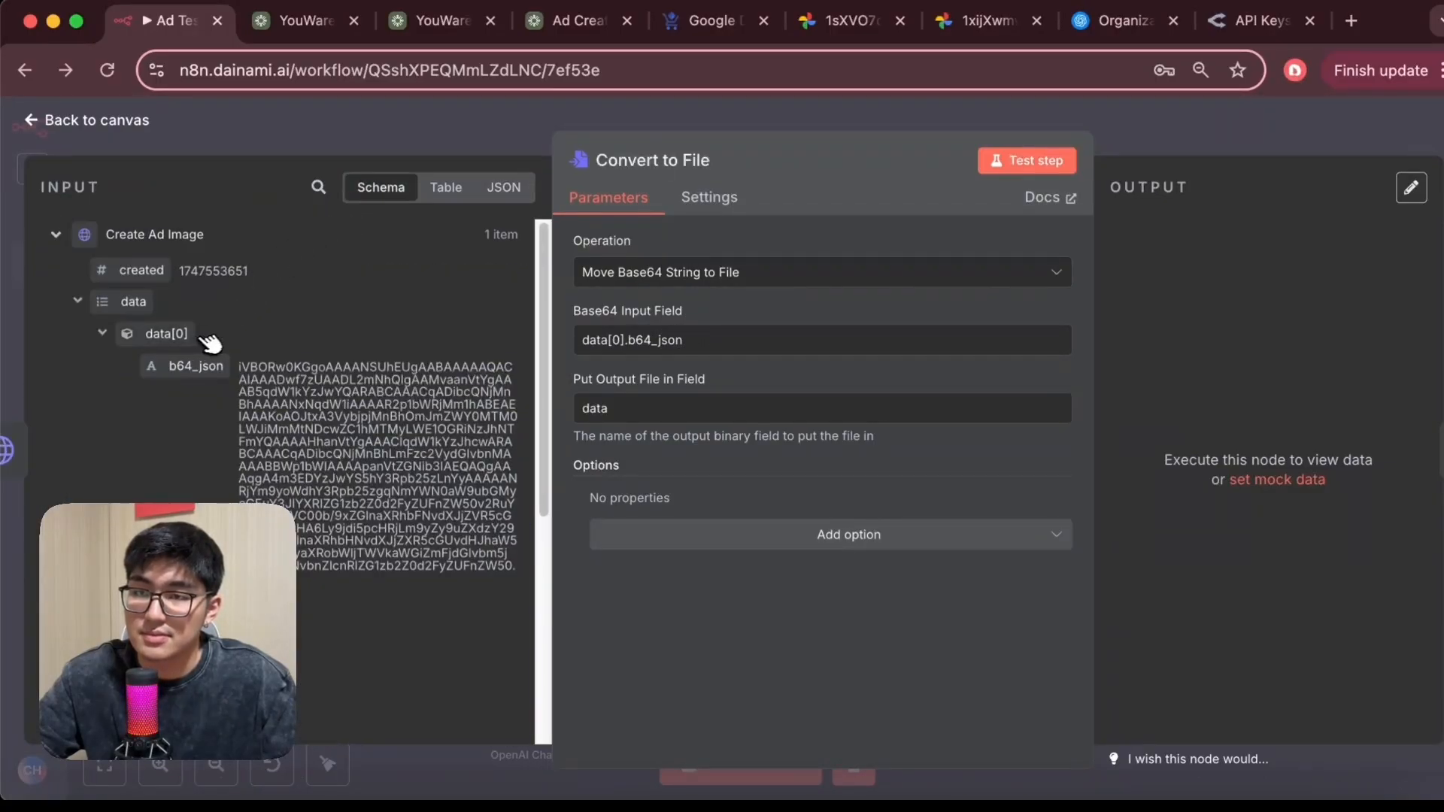
click(1053, 159)
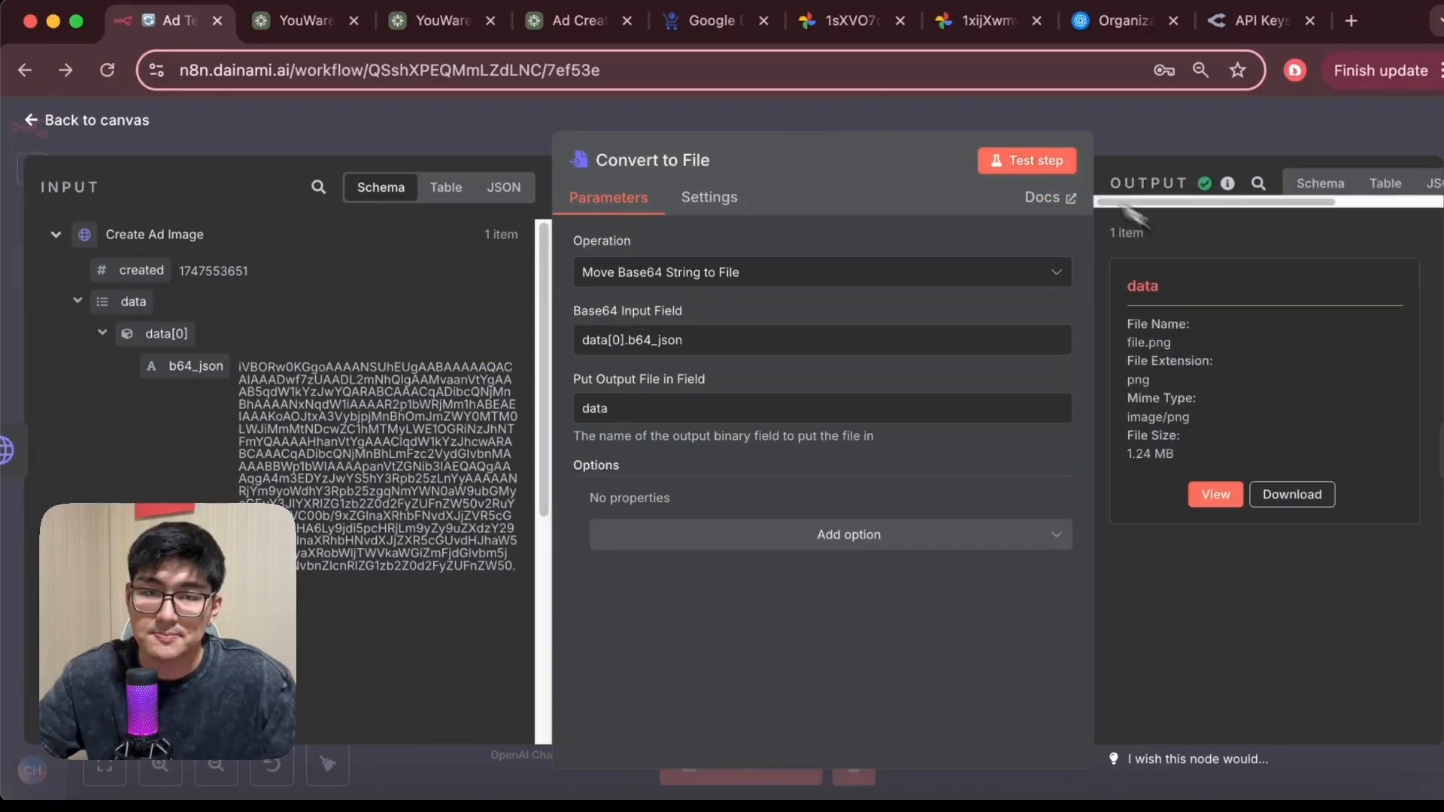
click(1218, 495)
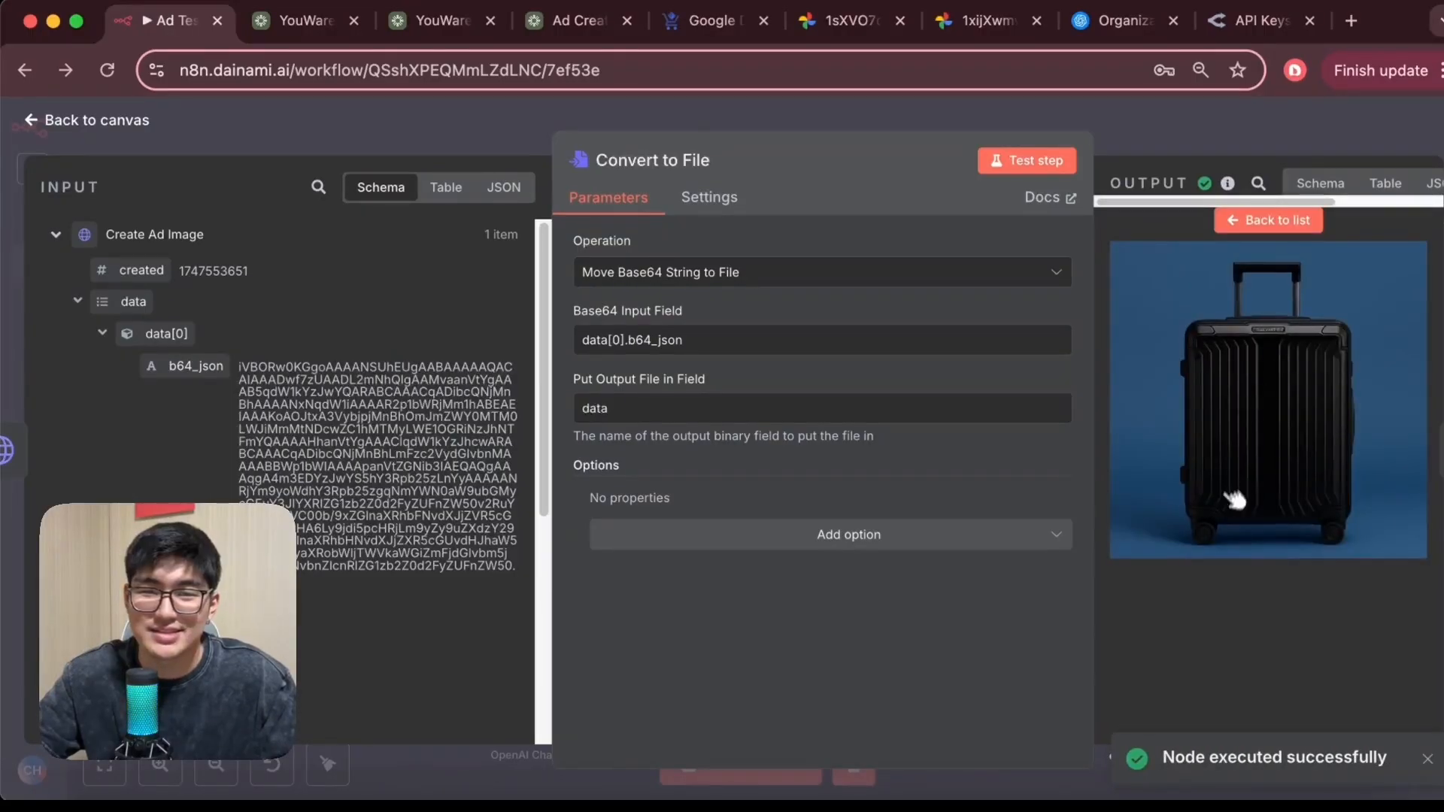
click(32, 120)
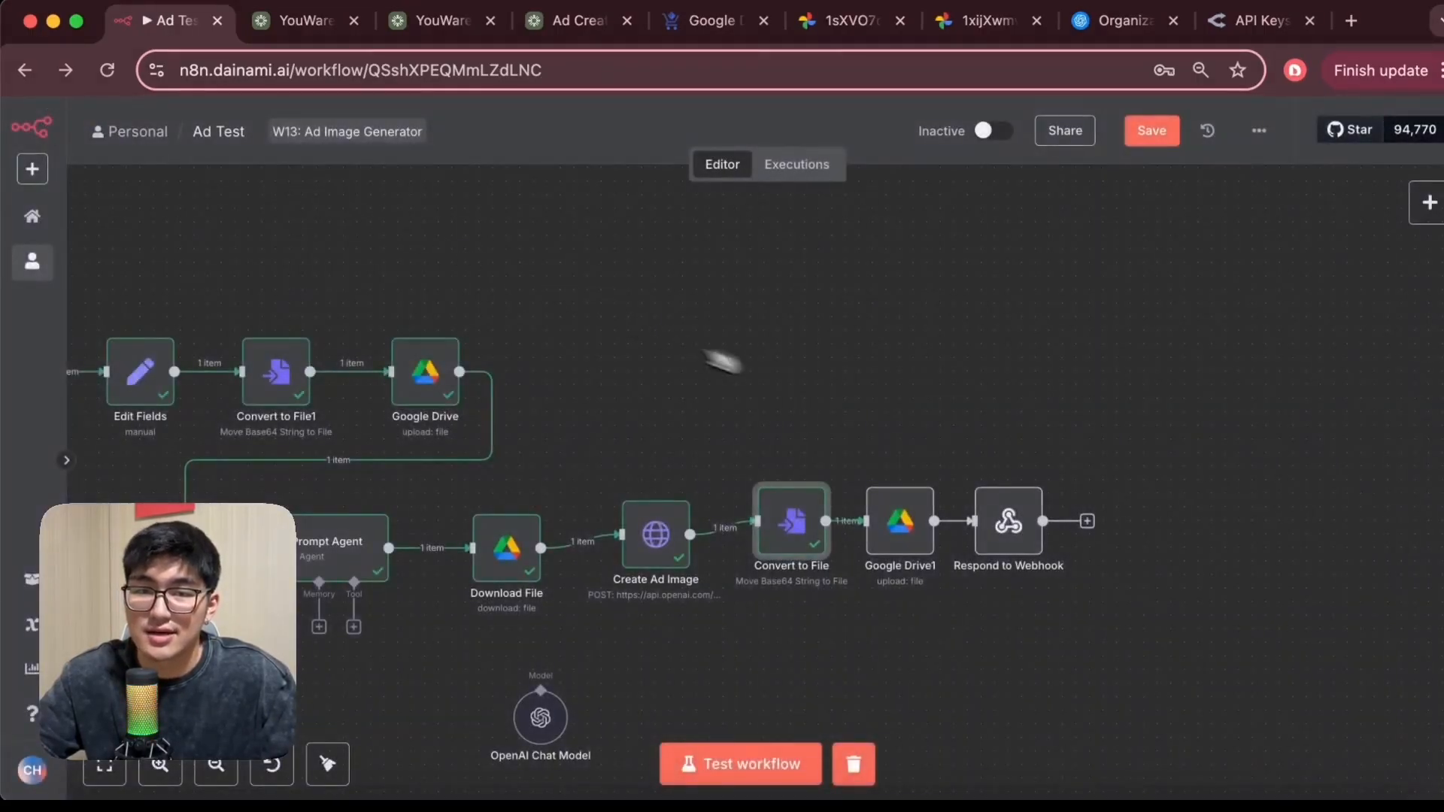
Set the Google Drive1 file name to the webhook body's productName followed by _ad, then test the step
double_click(929, 521)
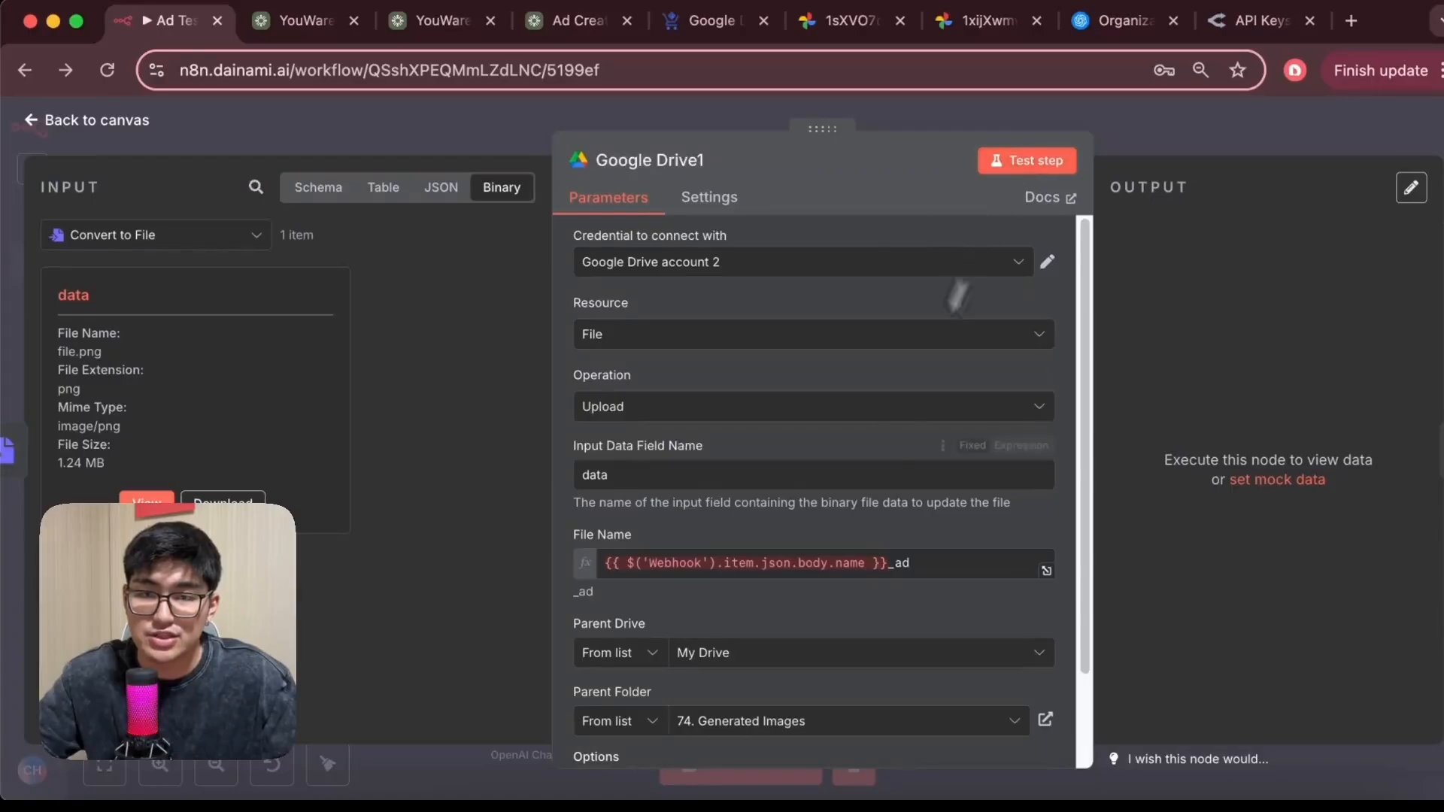
click(900, 566)
drag(891, 564, 604, 565)
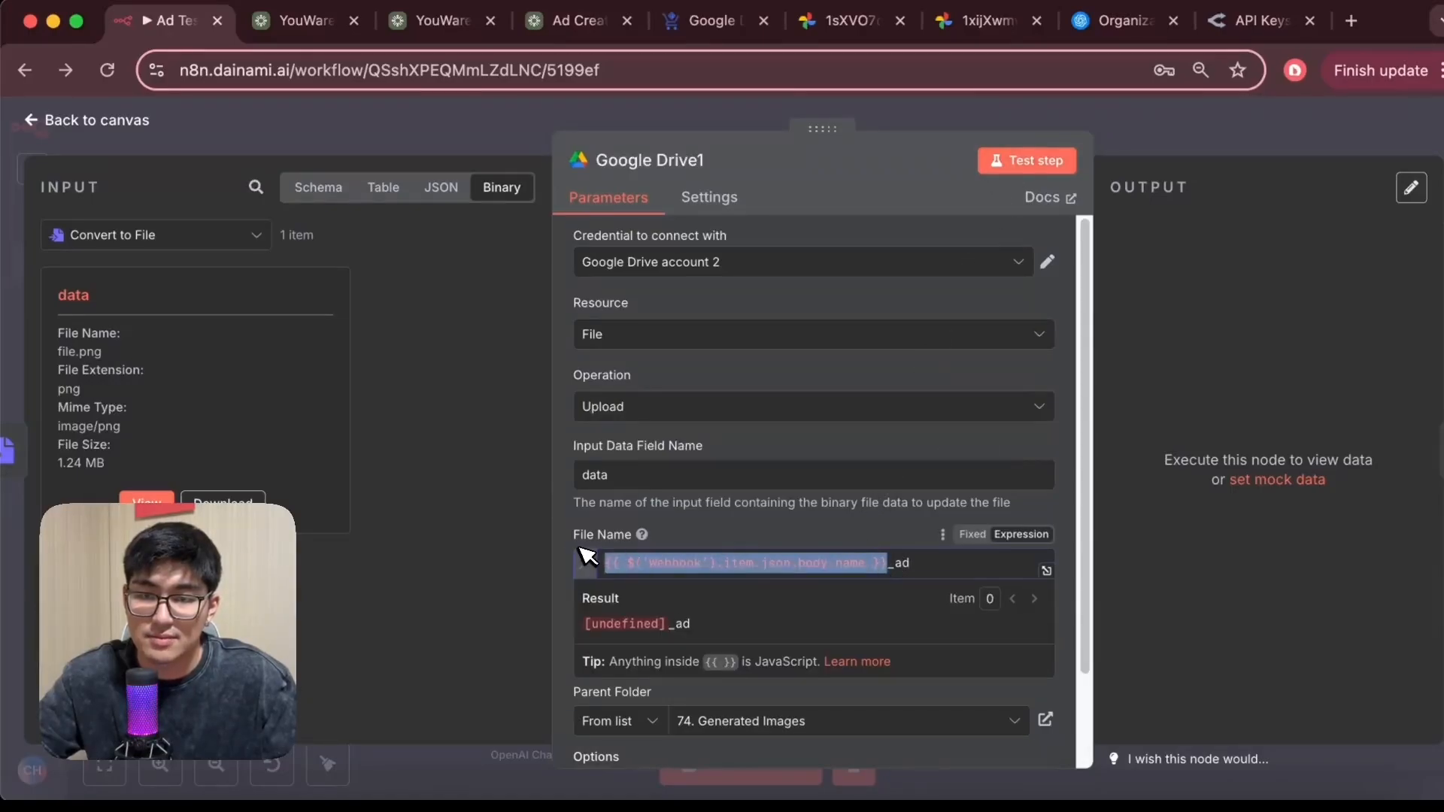
key(BackSpace)
click(316, 188)
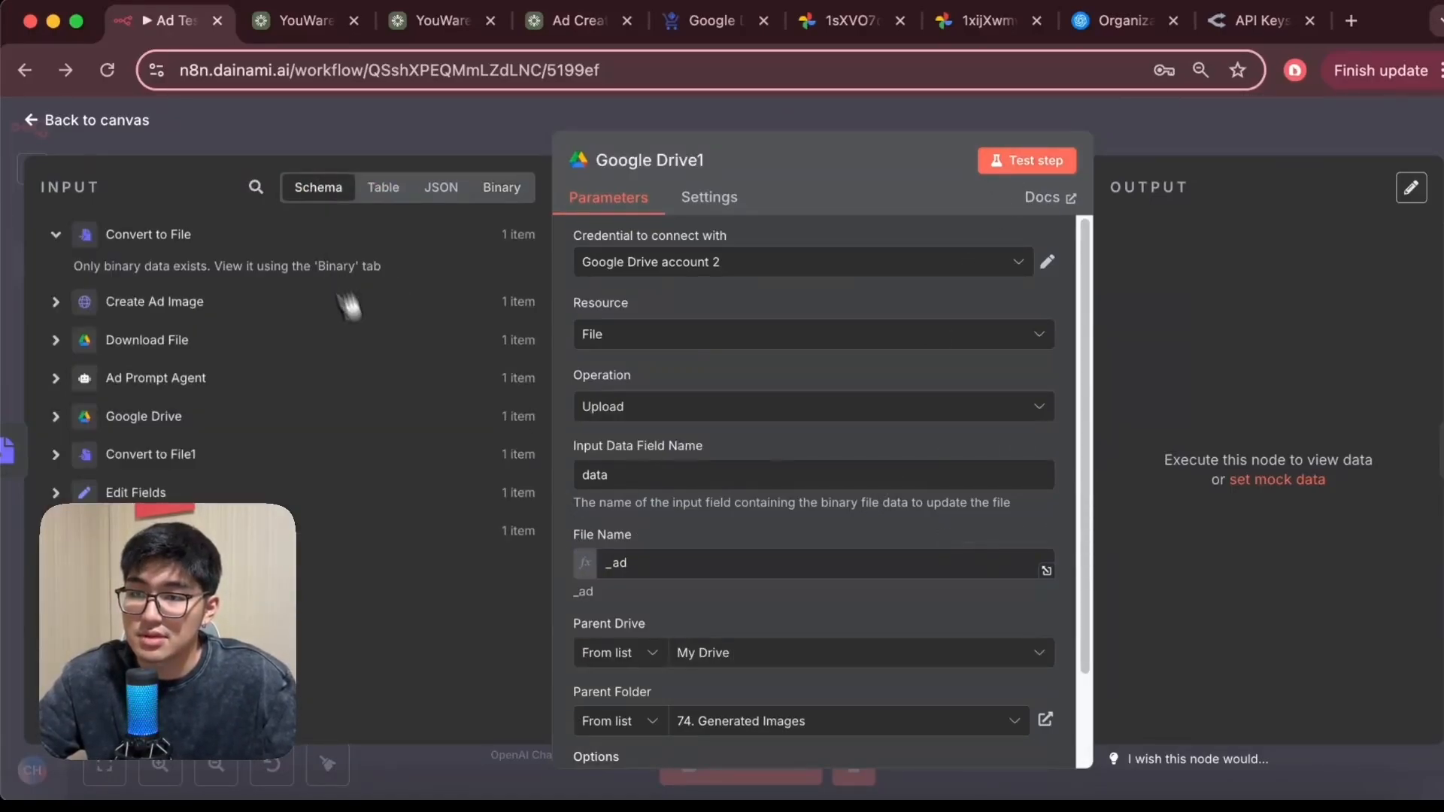
click(607, 564)
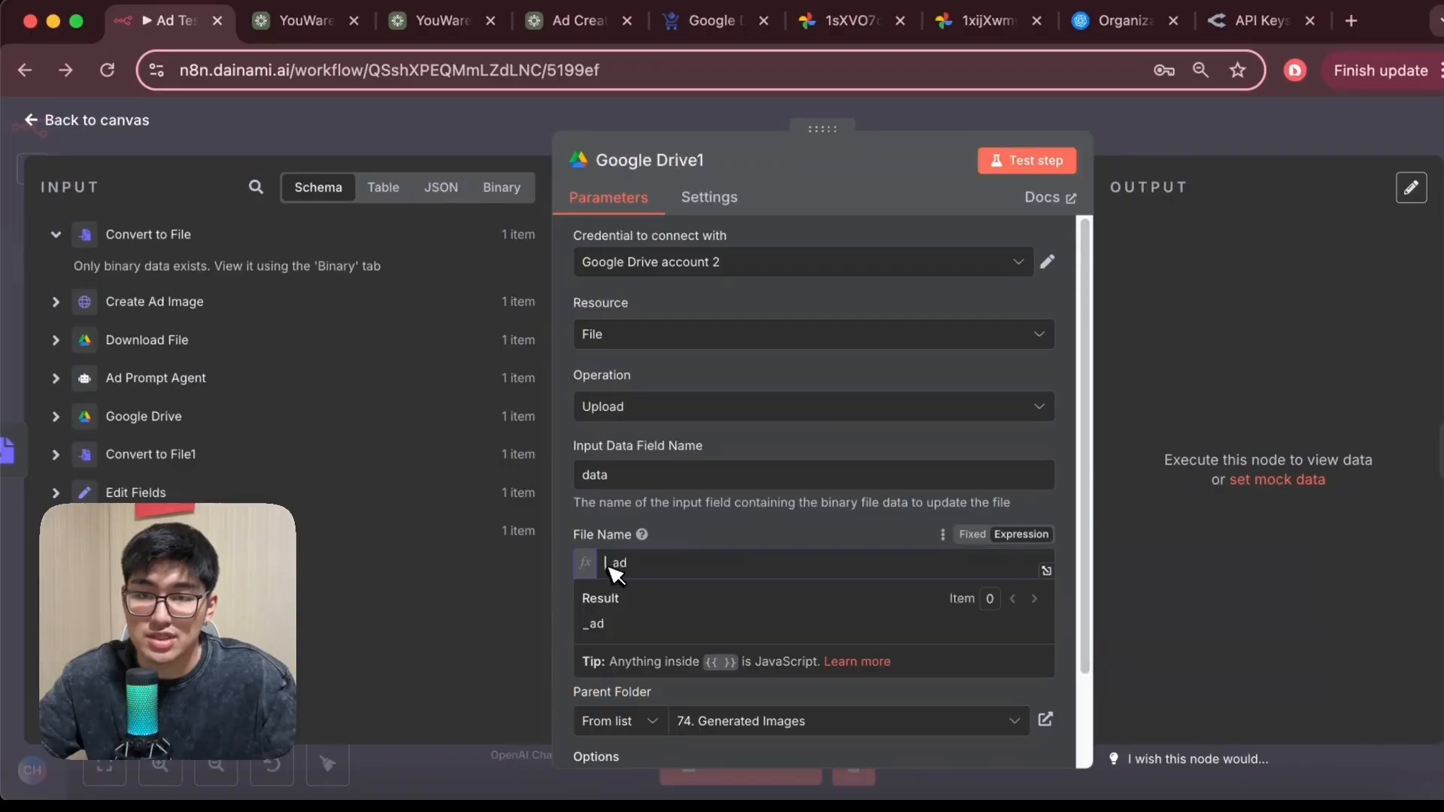
click(55, 531)
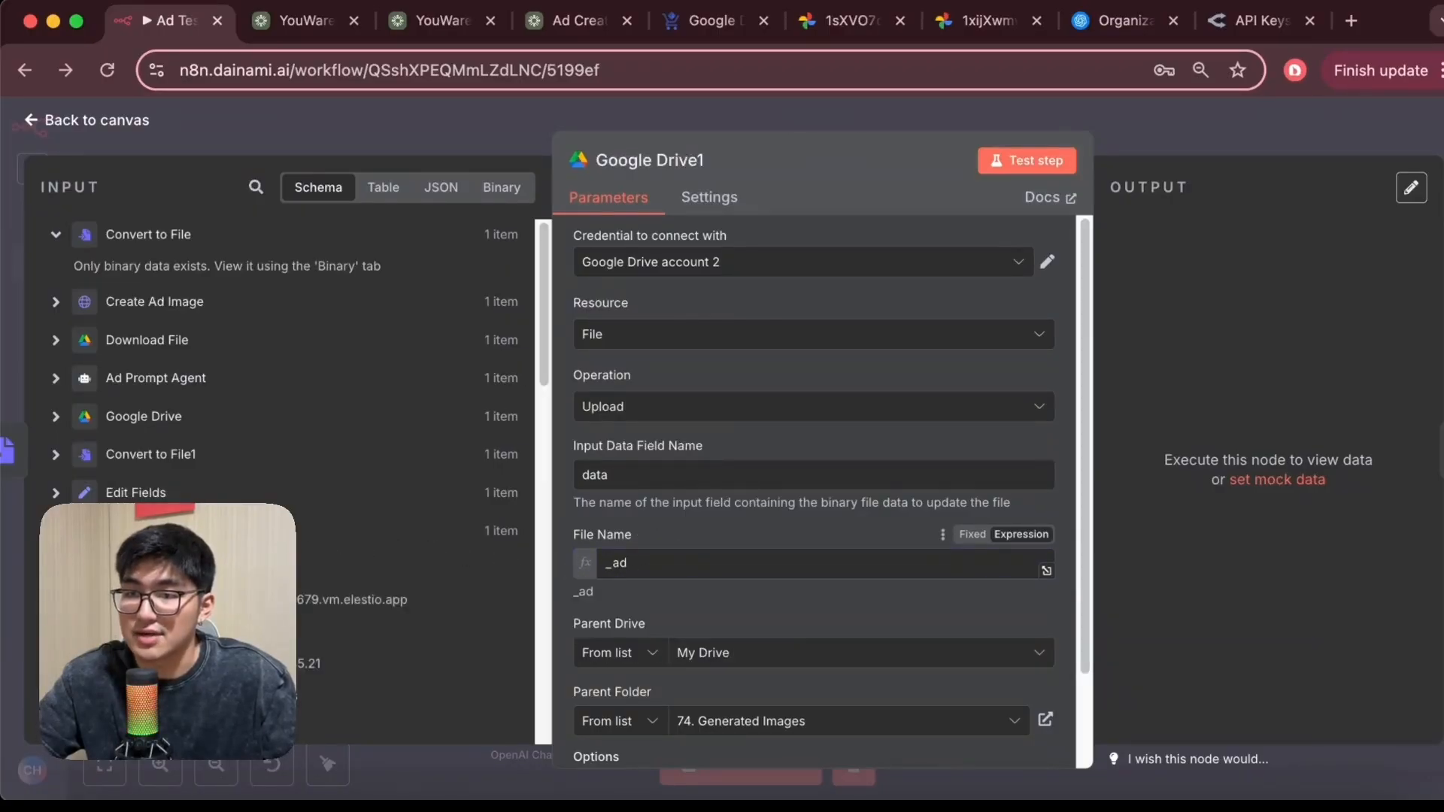
scroll(407, 740, down, 15)
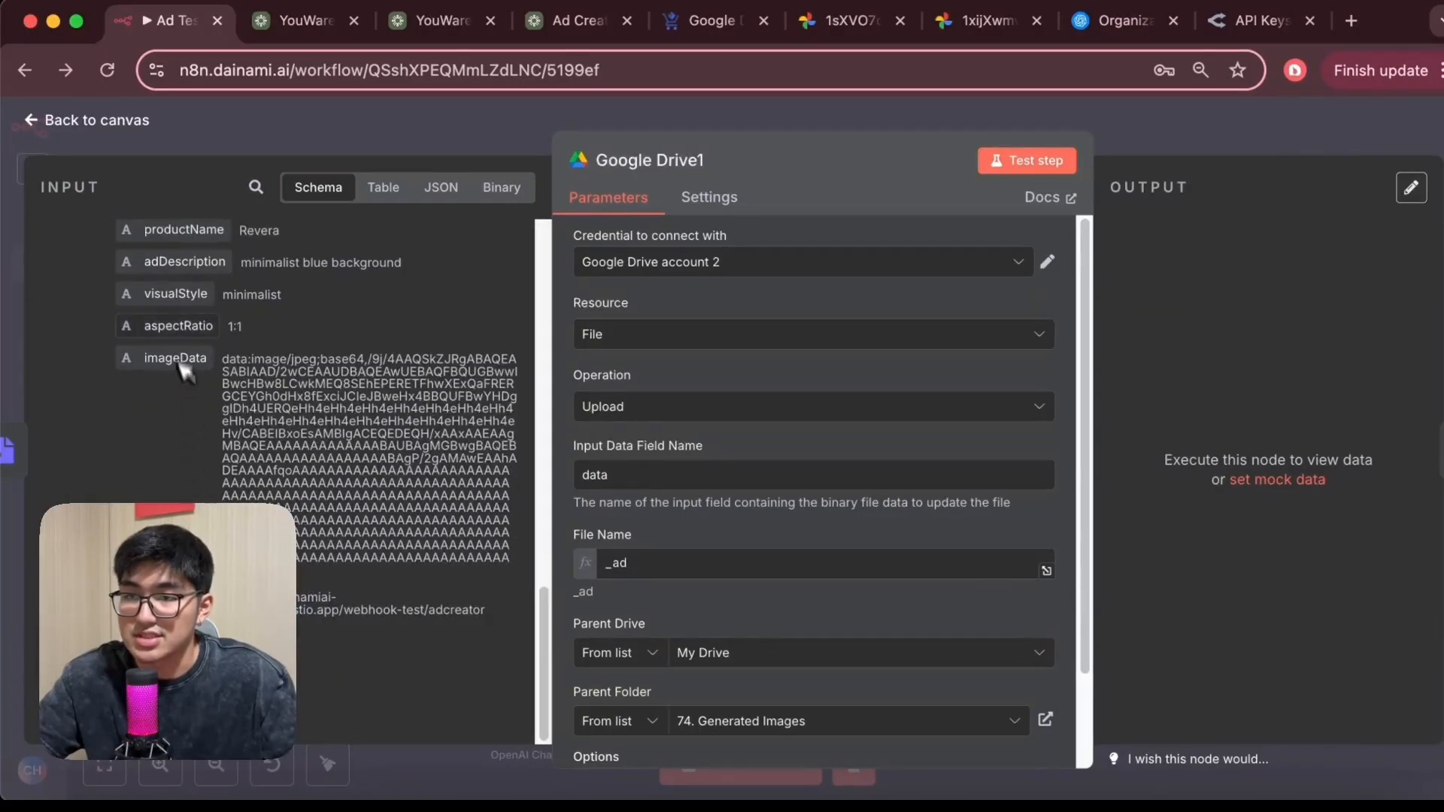
drag(188, 241, 605, 565)
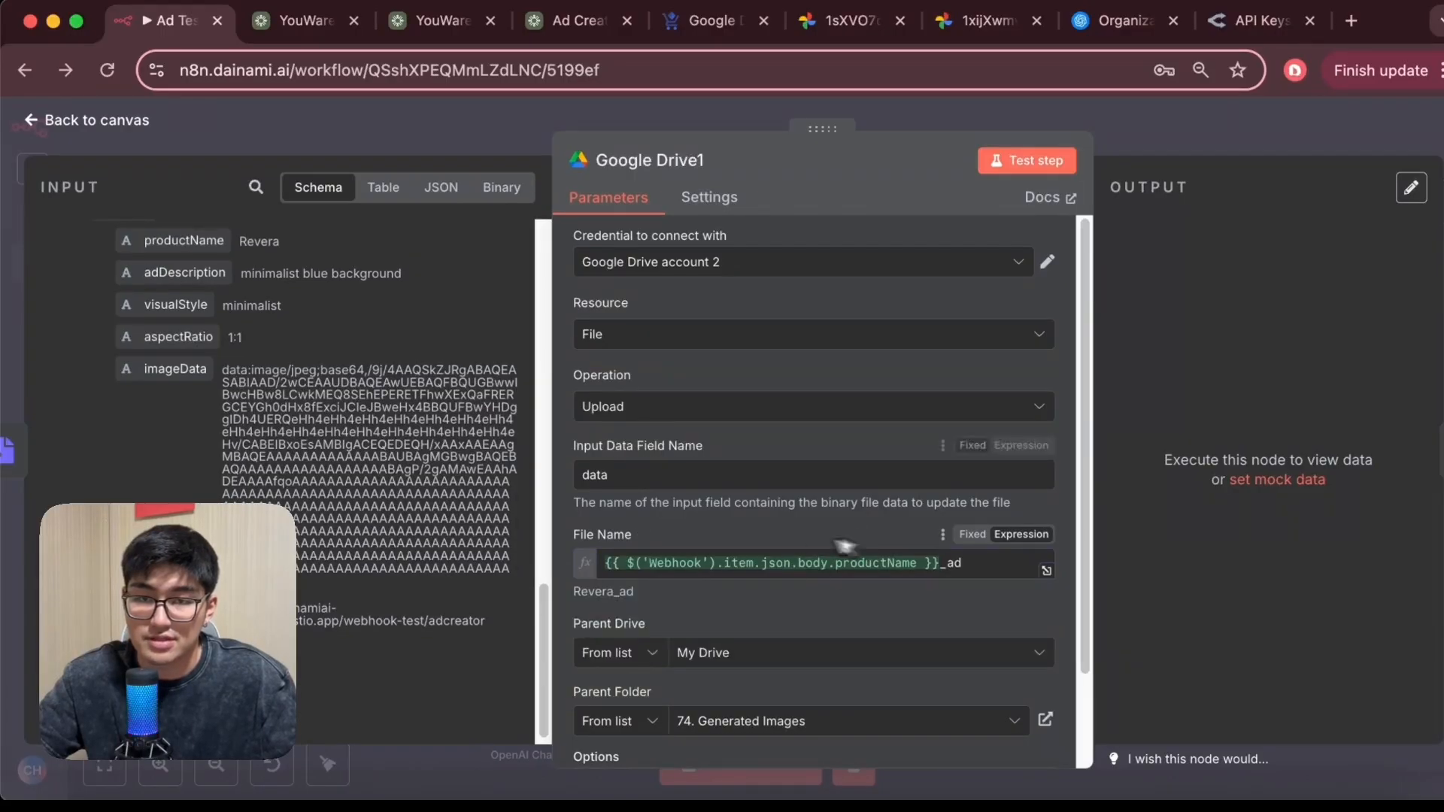
scroll(845, 544, down, 3)
scroll(828, 519, up, 3)
click(1057, 161)
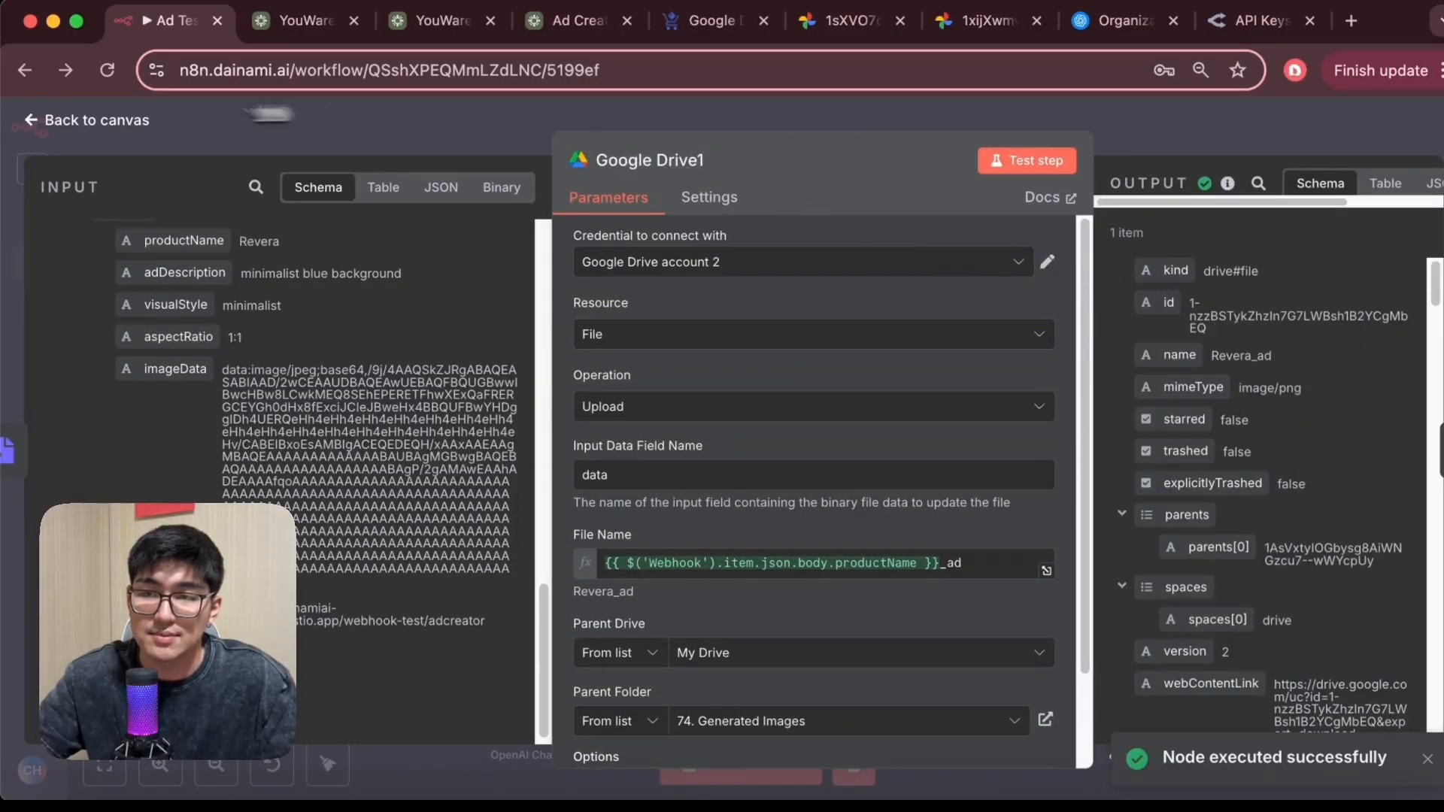
Open the Respond to Webhook node, test the step and review its response settings
click(53, 122)
scroll(955, 445, right, 2)
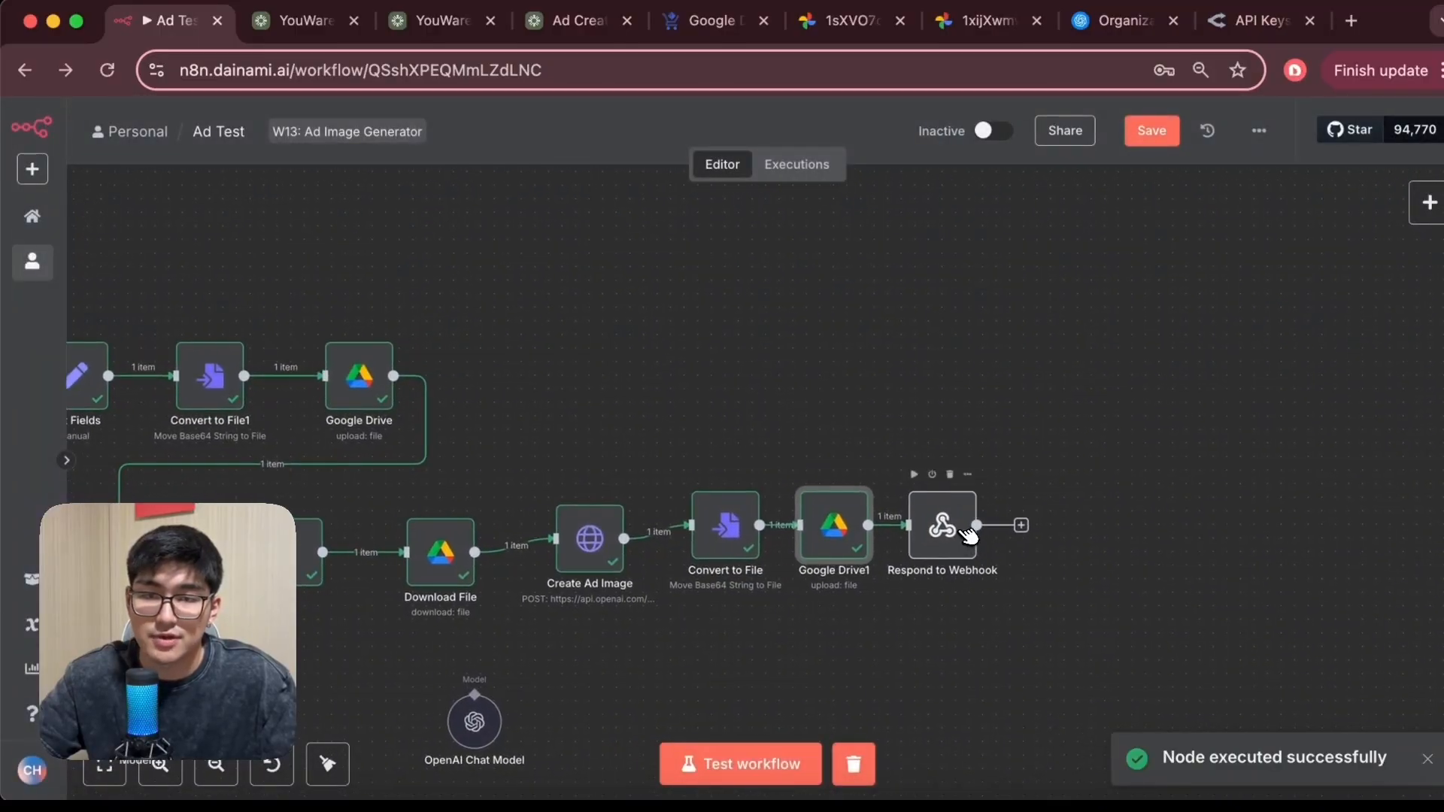
double_click(963, 535)
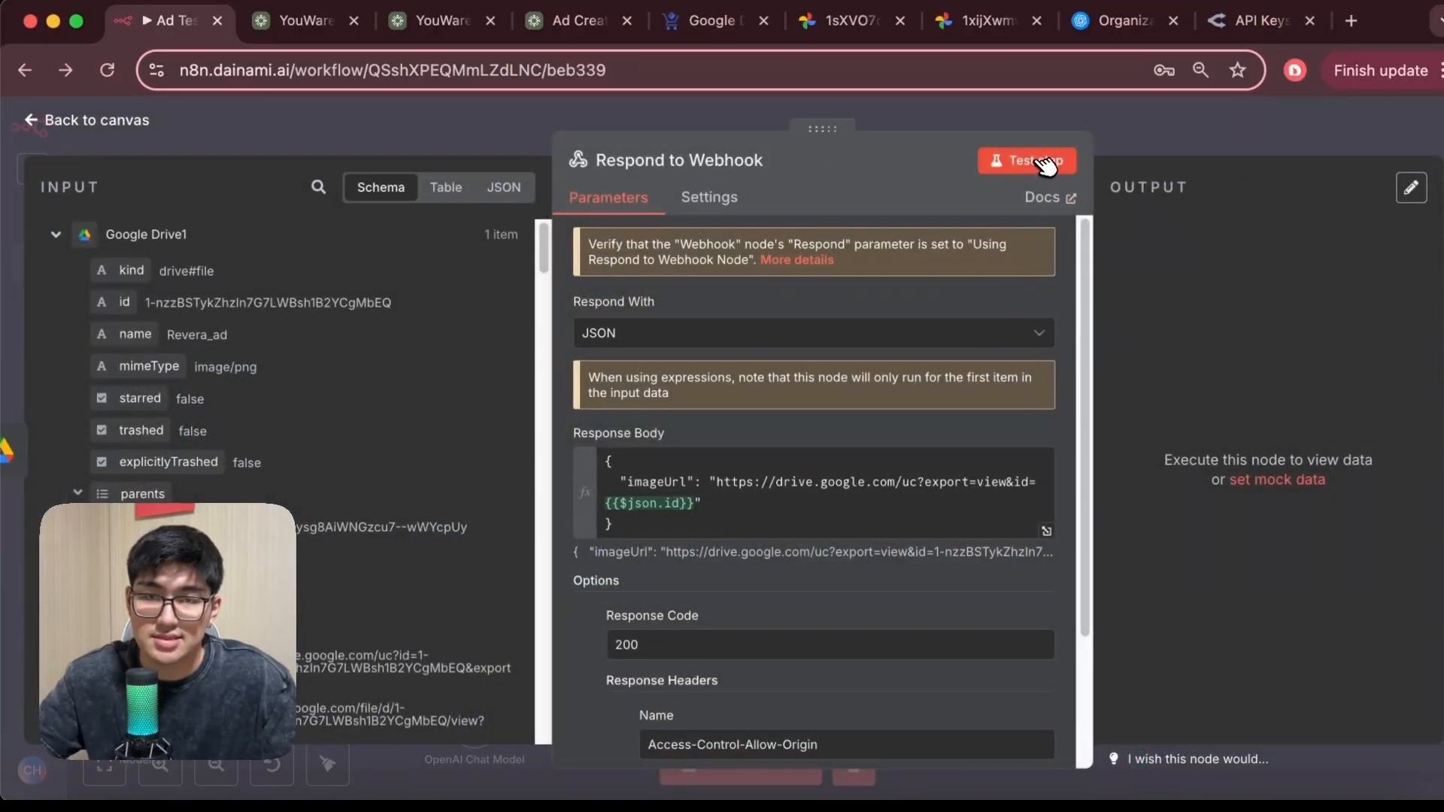
click(1045, 162)
scroll(983, 629, down, 2)
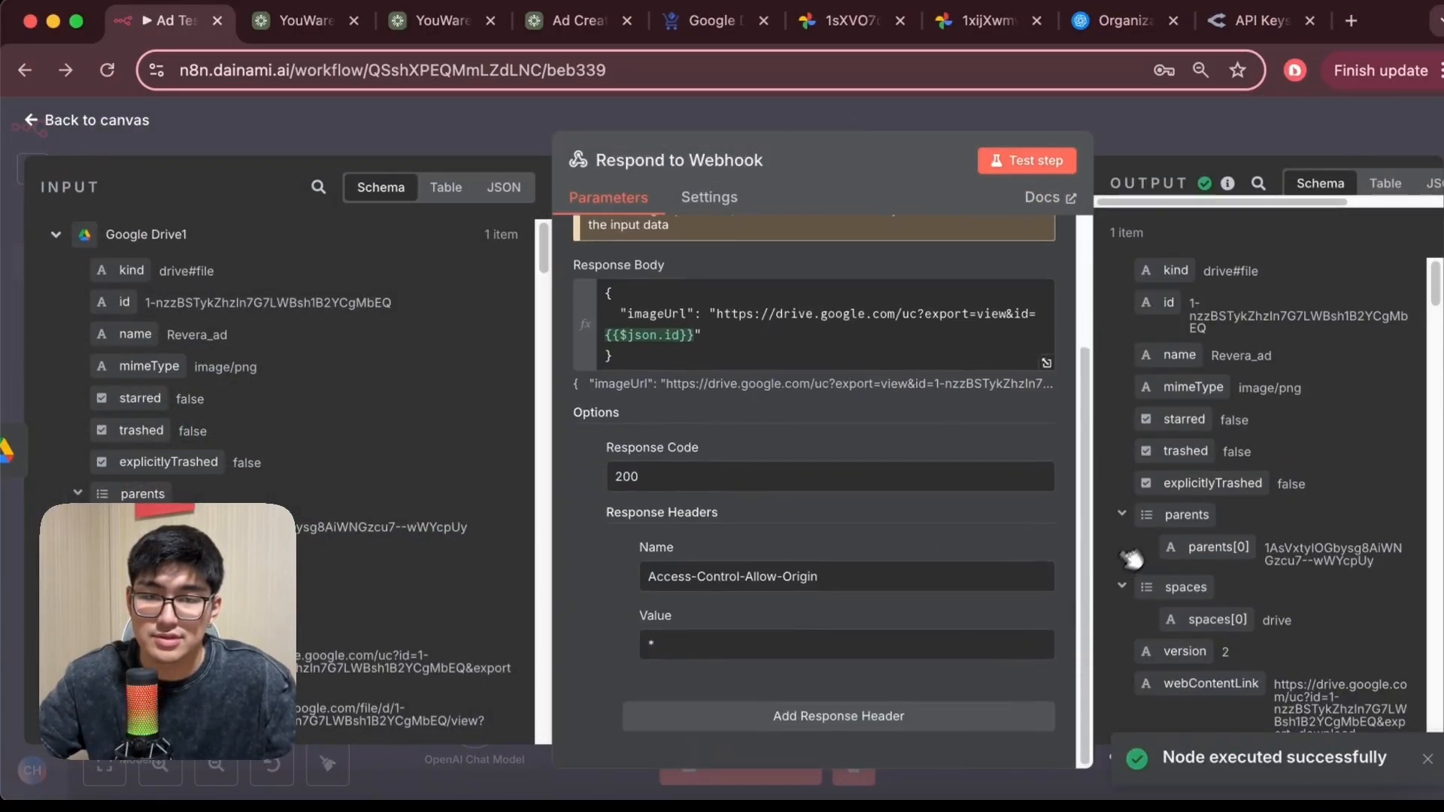
scroll(1158, 538, down, 8)
click(32, 122)
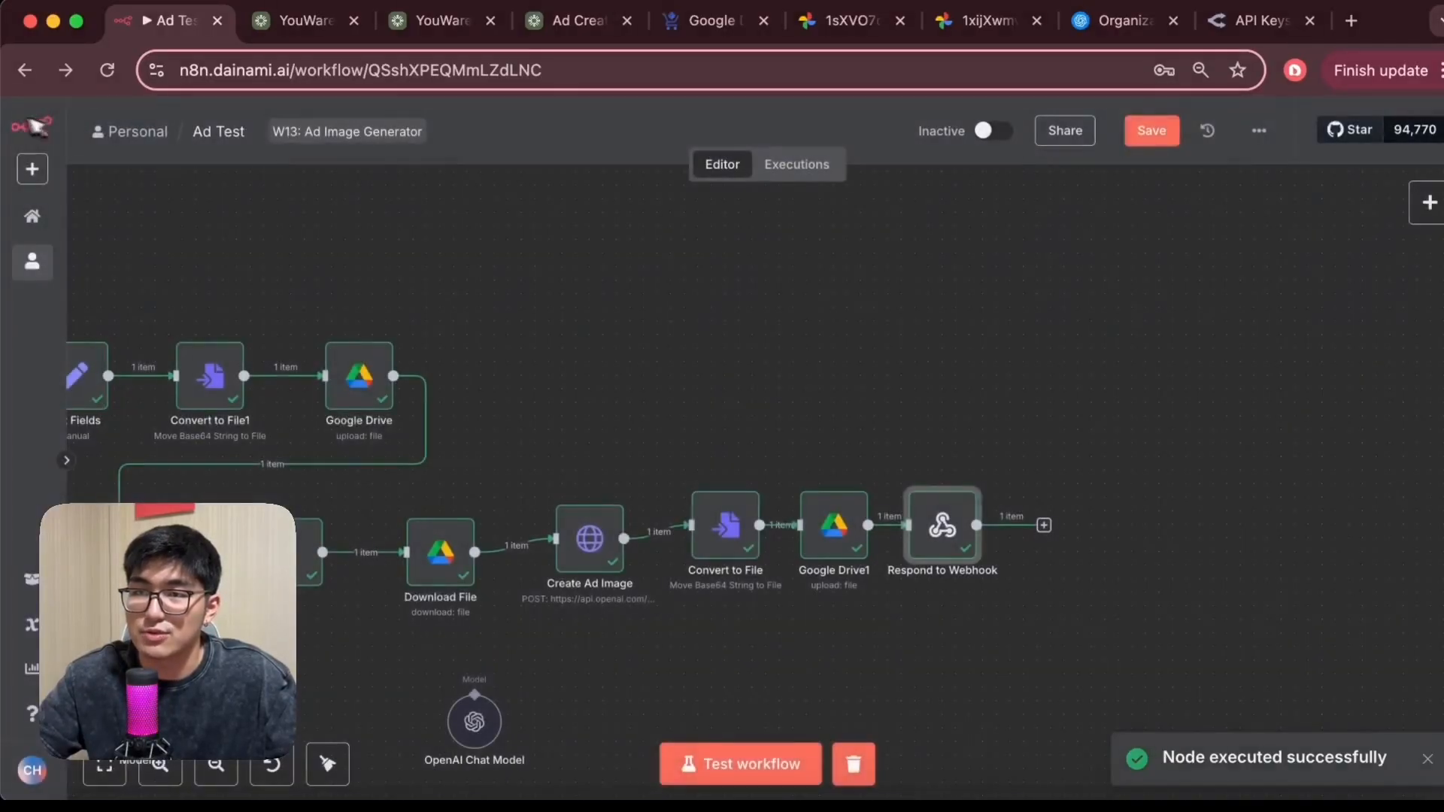
Start a workflow test and submit the YouWare form to generate the Revera ad through the webhook
click(305, 30)
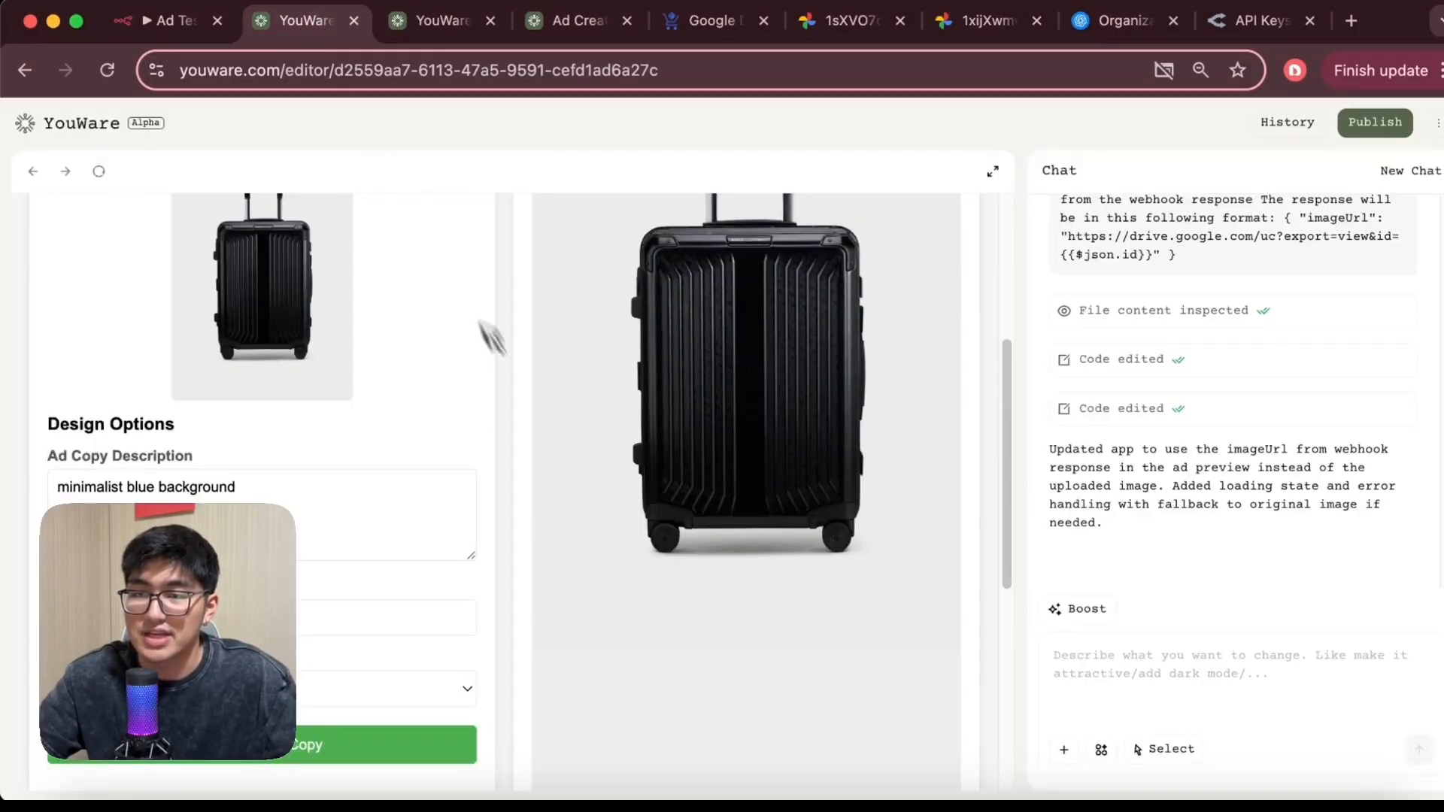
scroll(715, 419, down, 2)
scroll(735, 416, up, 6)
scroll(699, 423, down, 5)
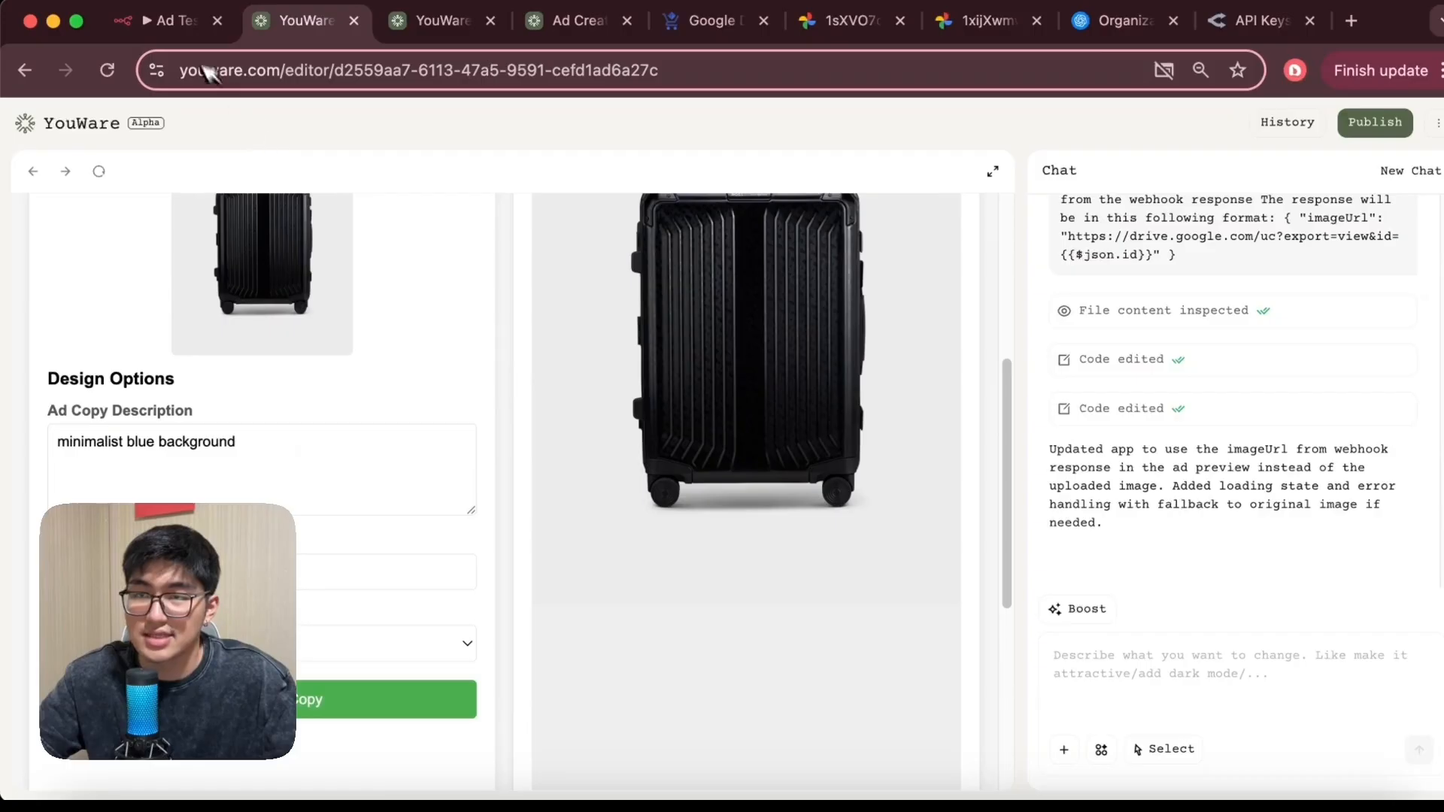
click(169, 21)
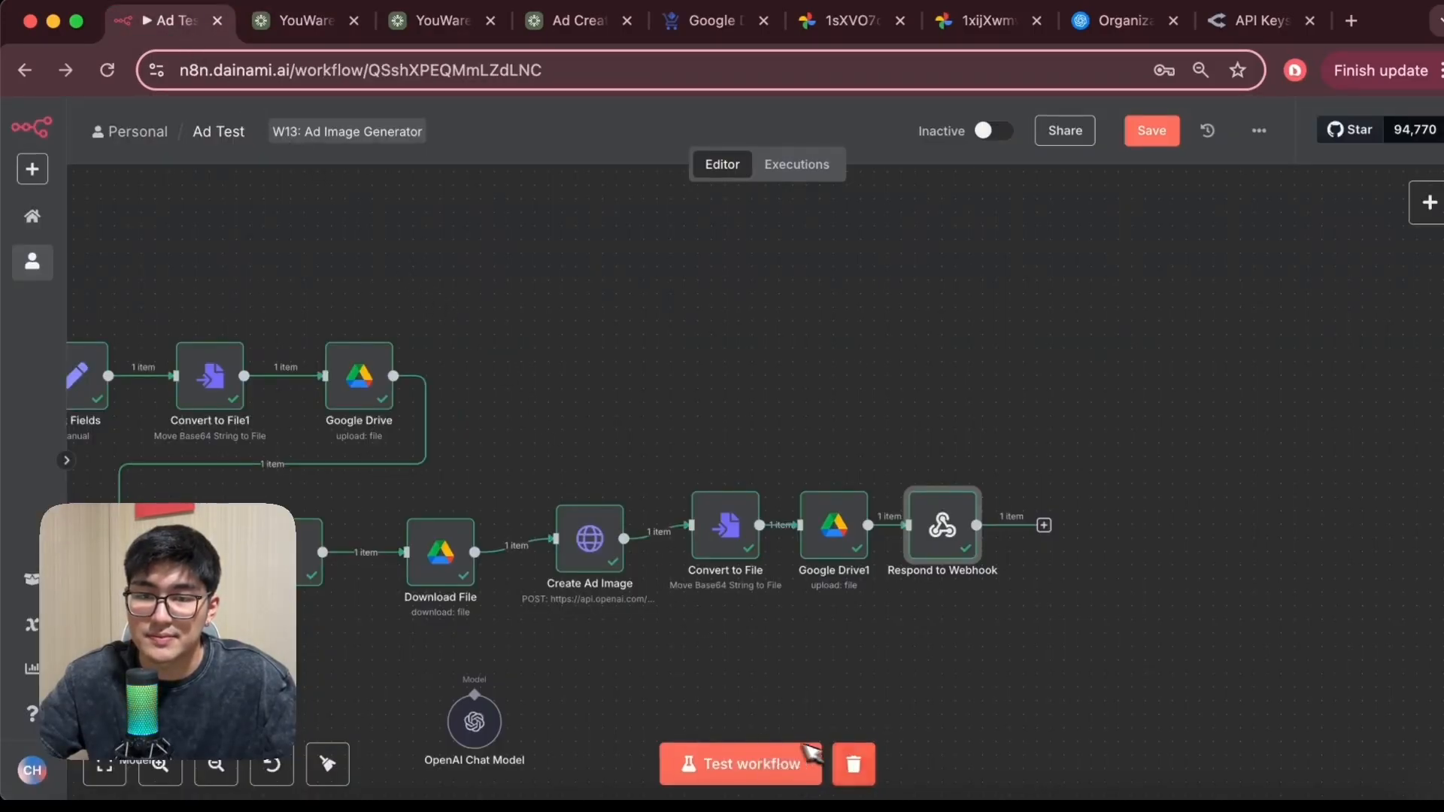
click(687, 762)
click(329, 22)
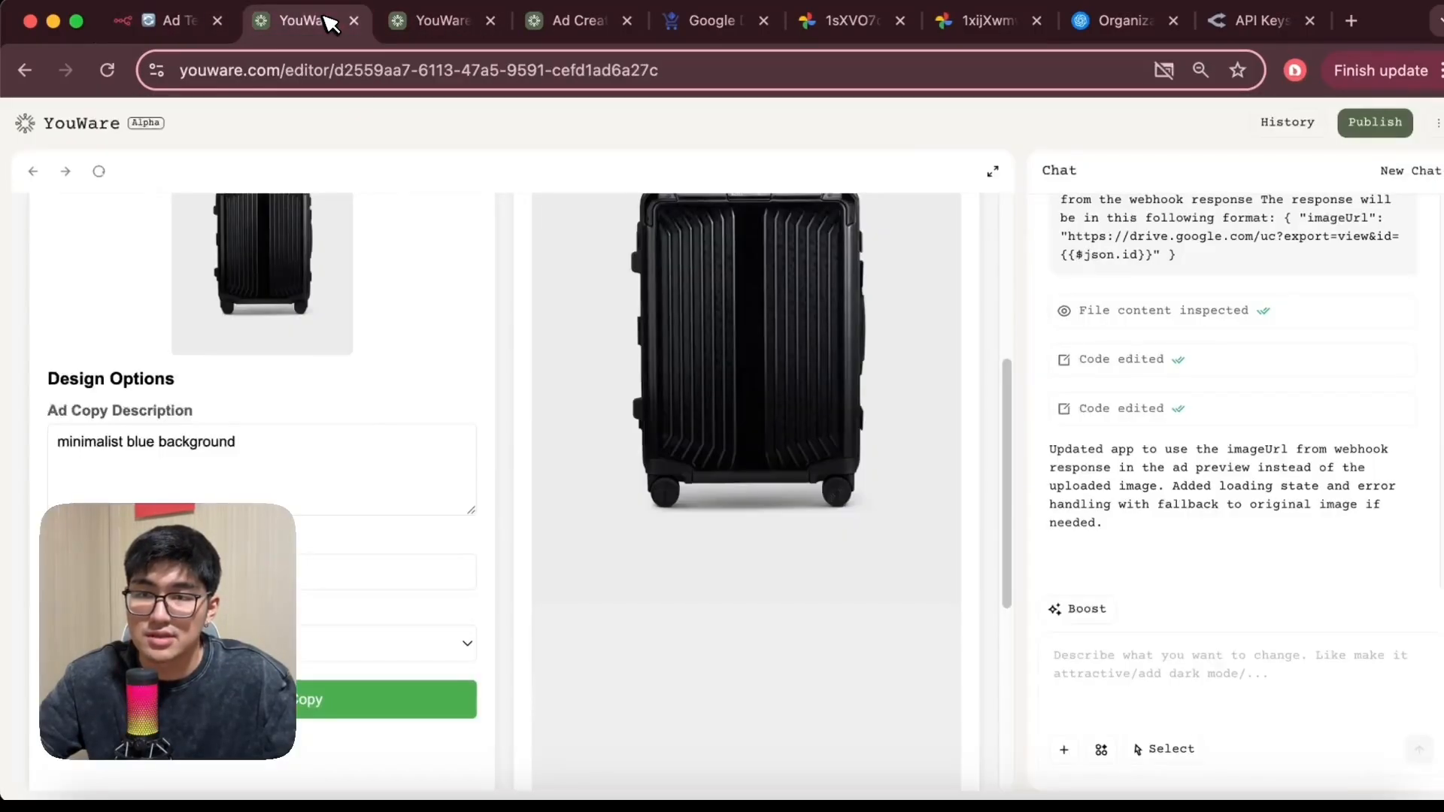
click(304, 709)
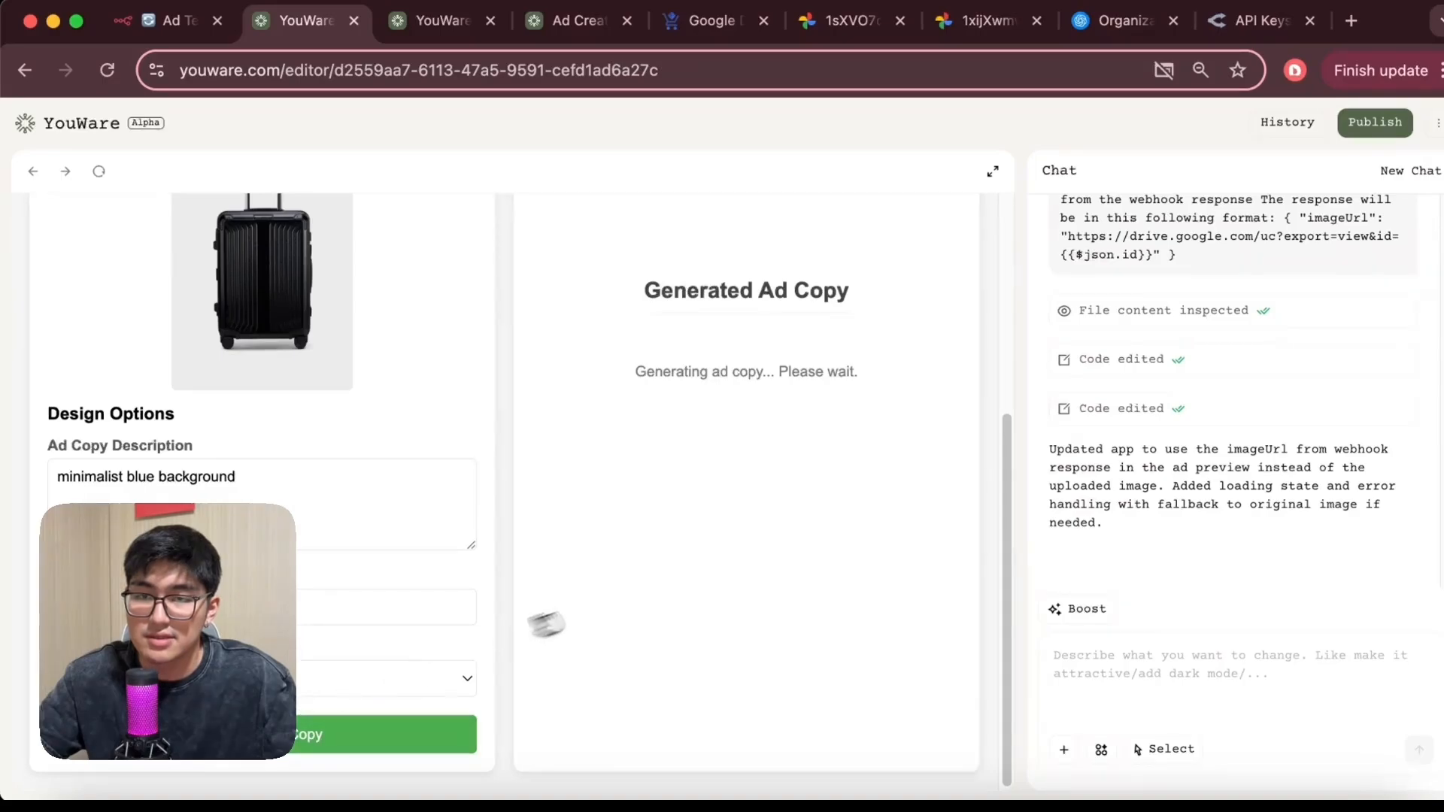
scroll(602, 602, up, 3)
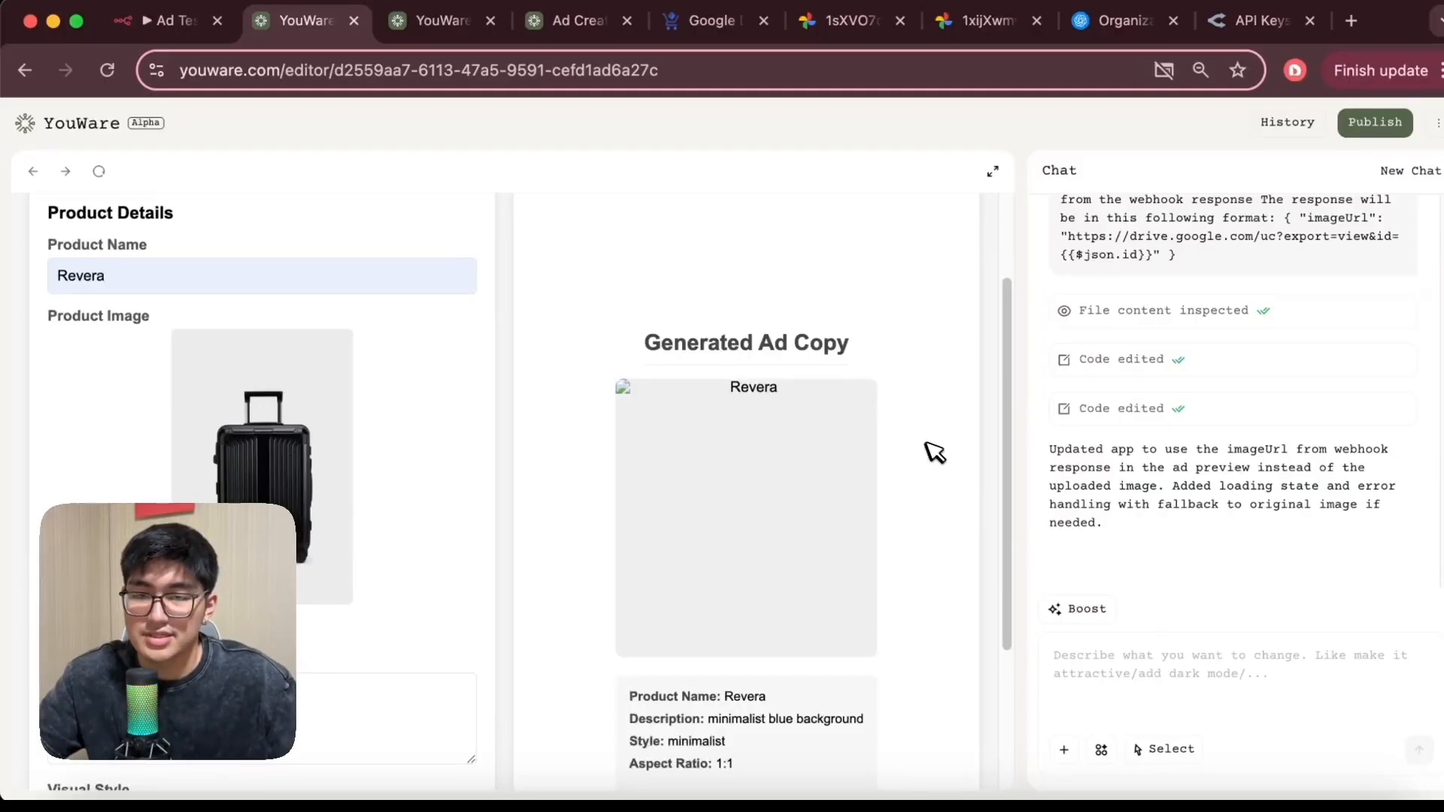
scroll(881, 448, down, 5)
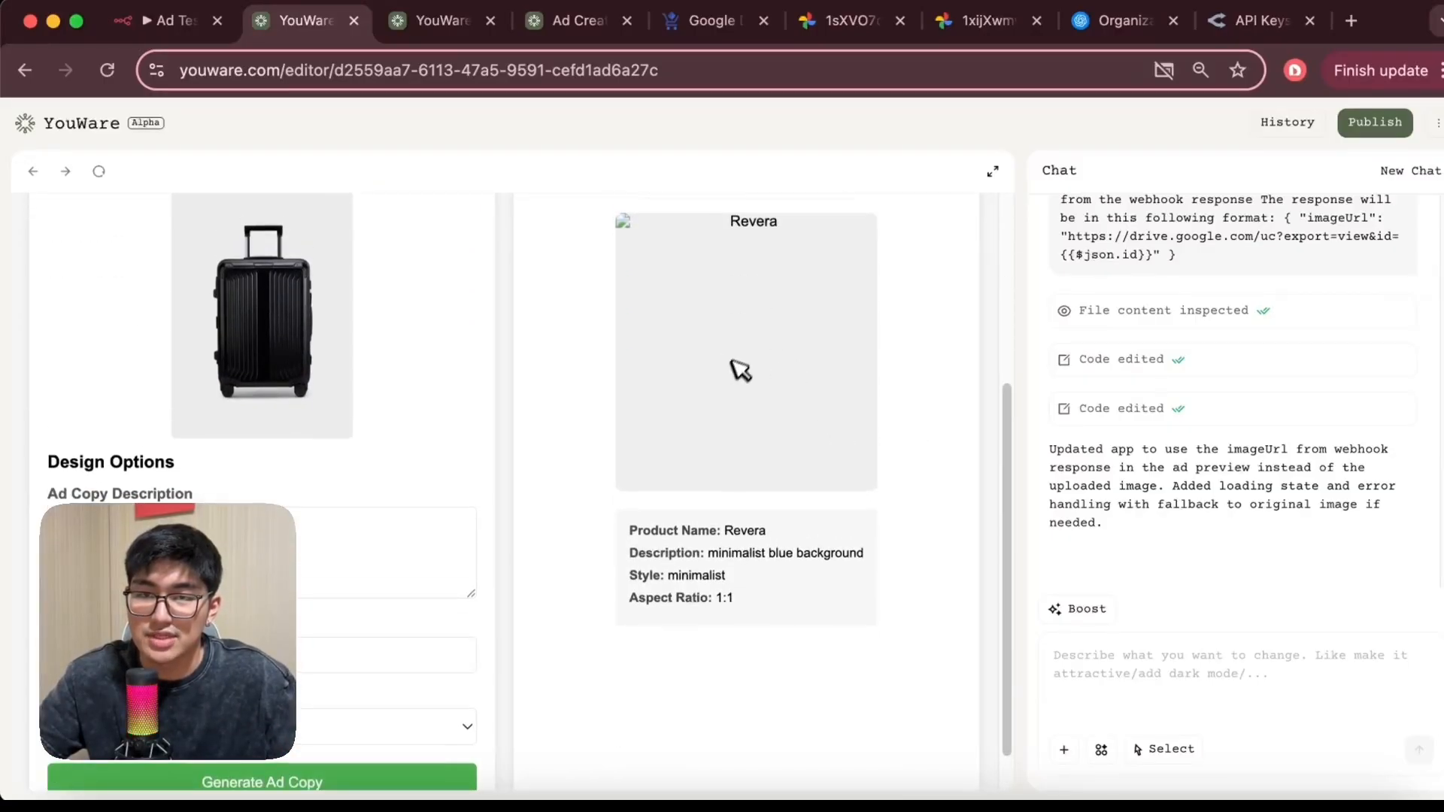
scroll(752, 340, up, 1)
scroll(726, 399, up, 1)
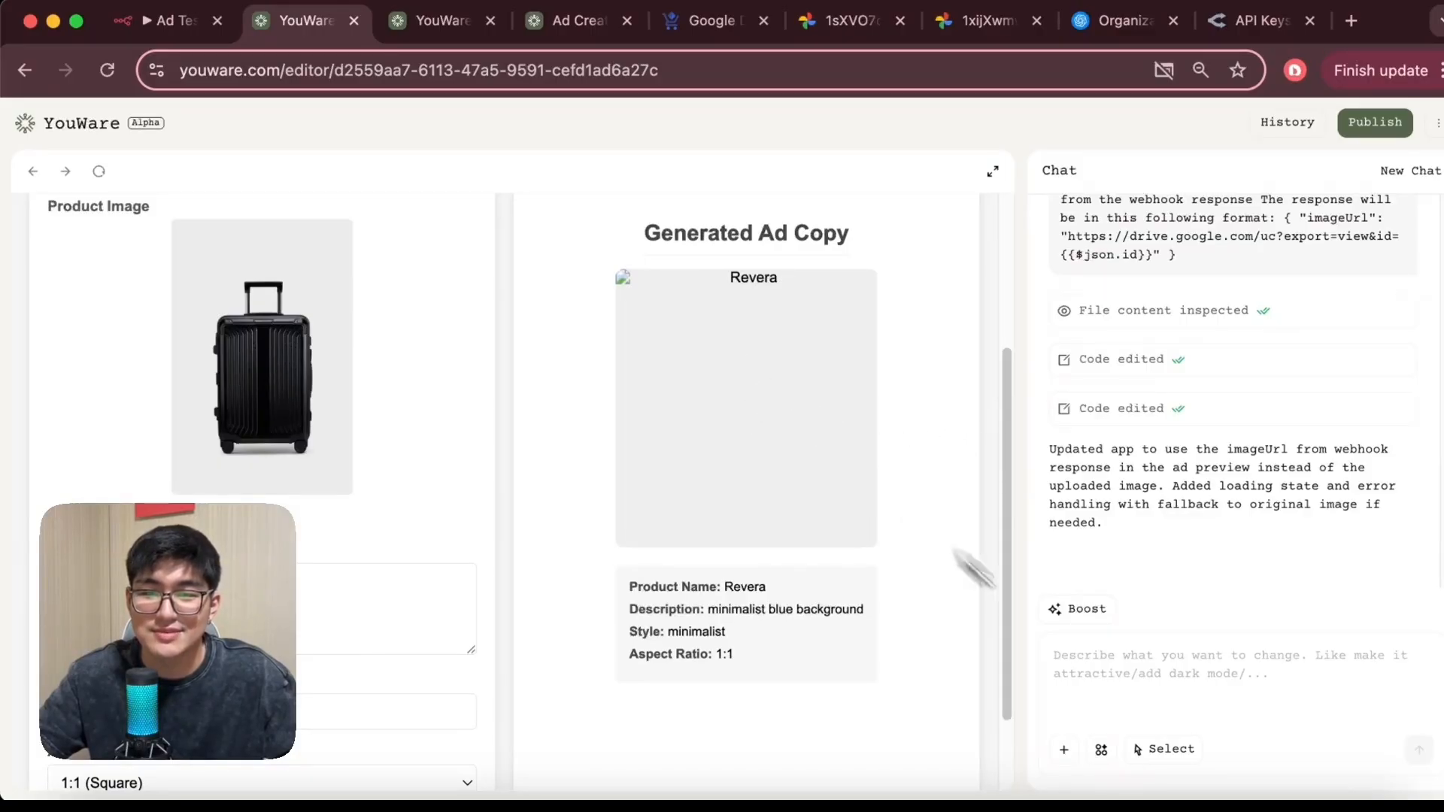
Select the generated-ad preview element and ask the chat to embed and display the returned Google Drive image
click(1170, 751)
click(767, 384)
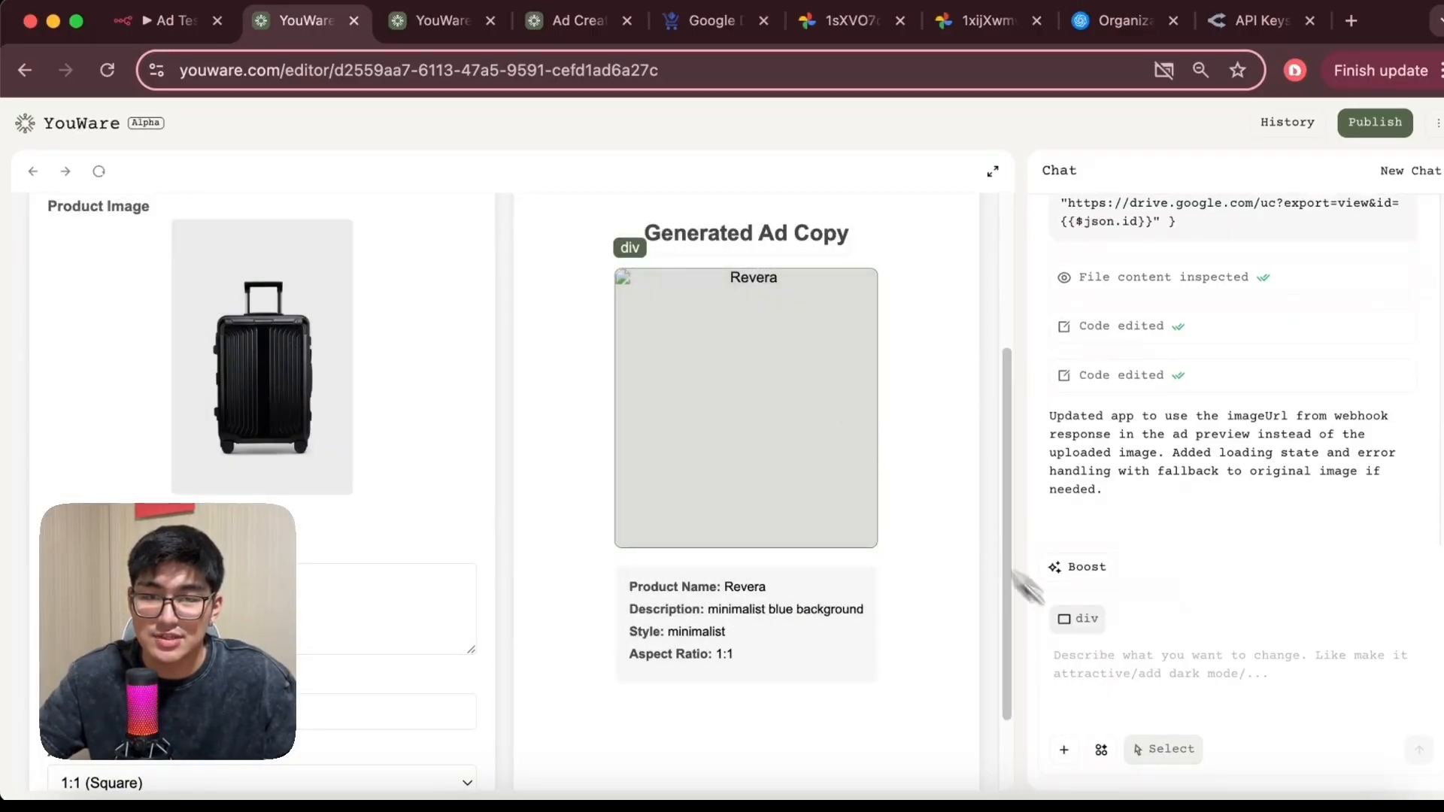
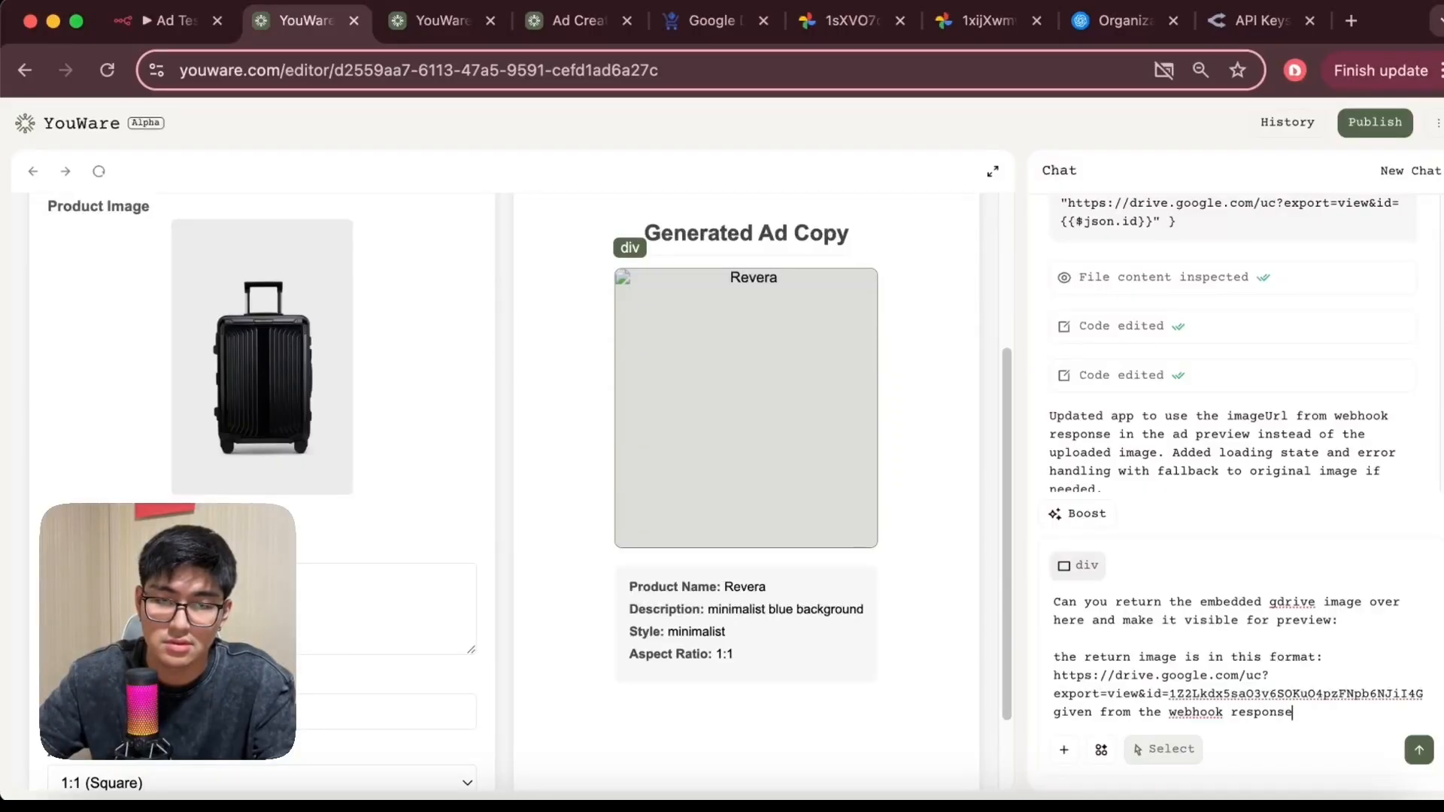
key(Return)
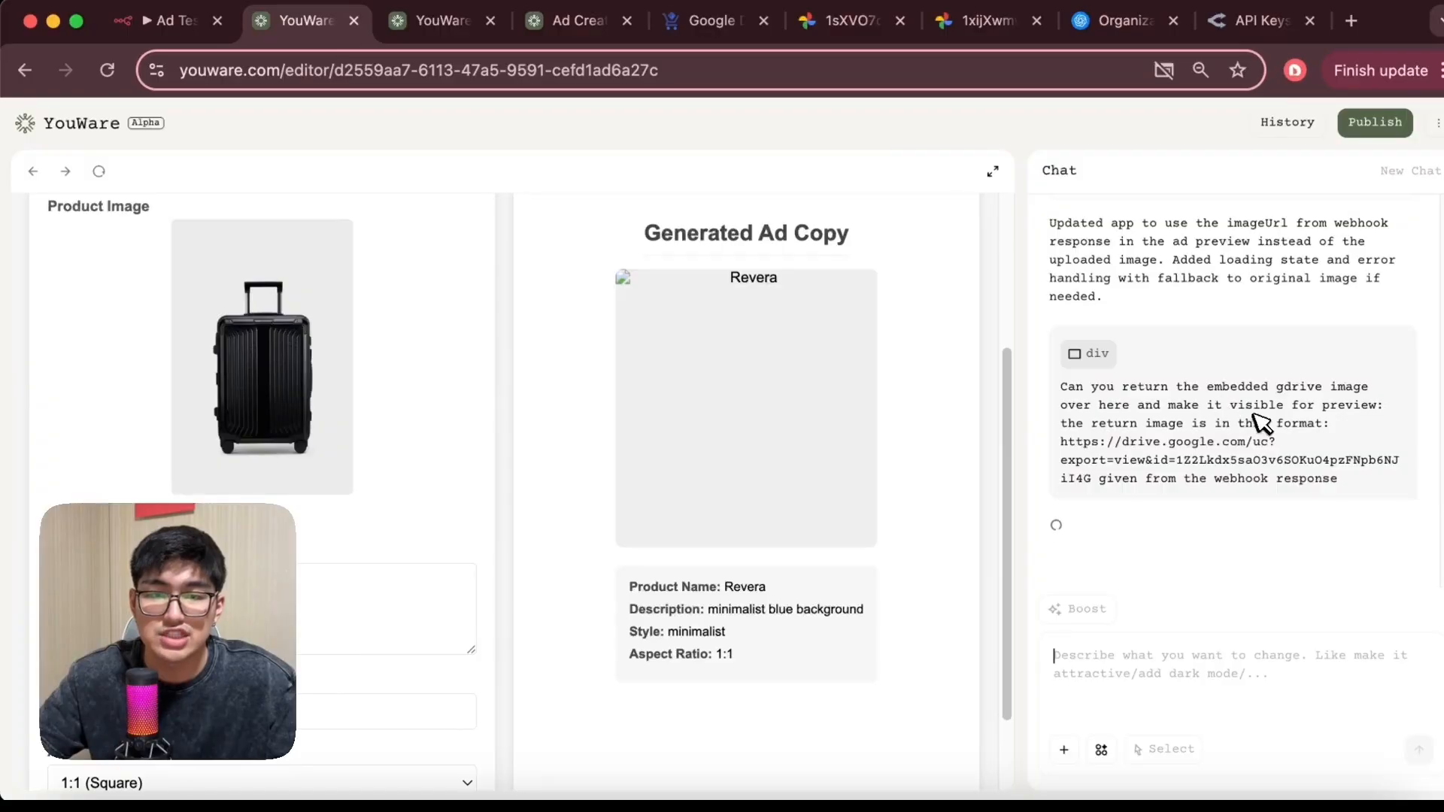
click(173, 21)
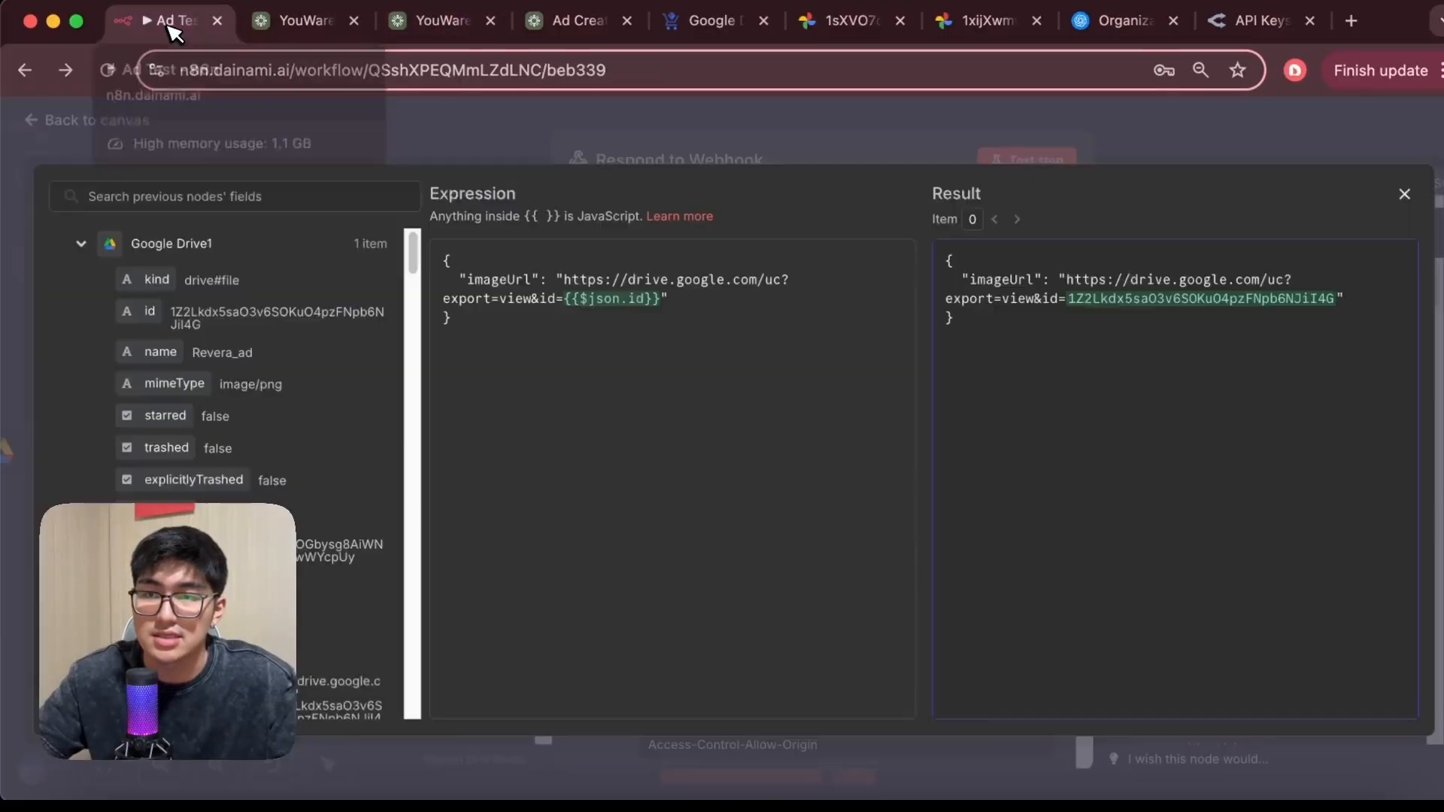
Return to the app form, enter Revera as the product name and upload suit case.jpeg as the product image
click(1404, 194)
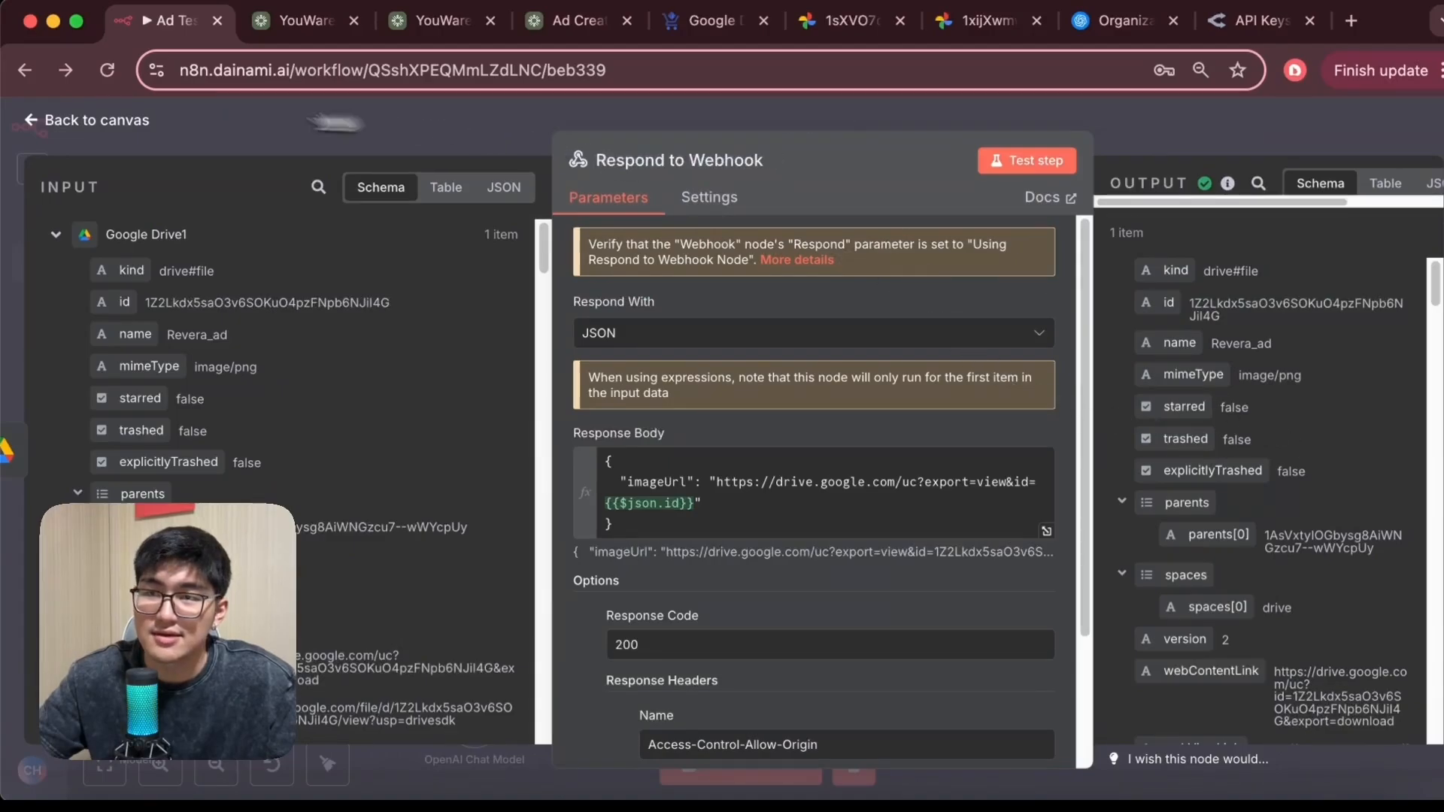
click(79, 120)
click(290, 23)
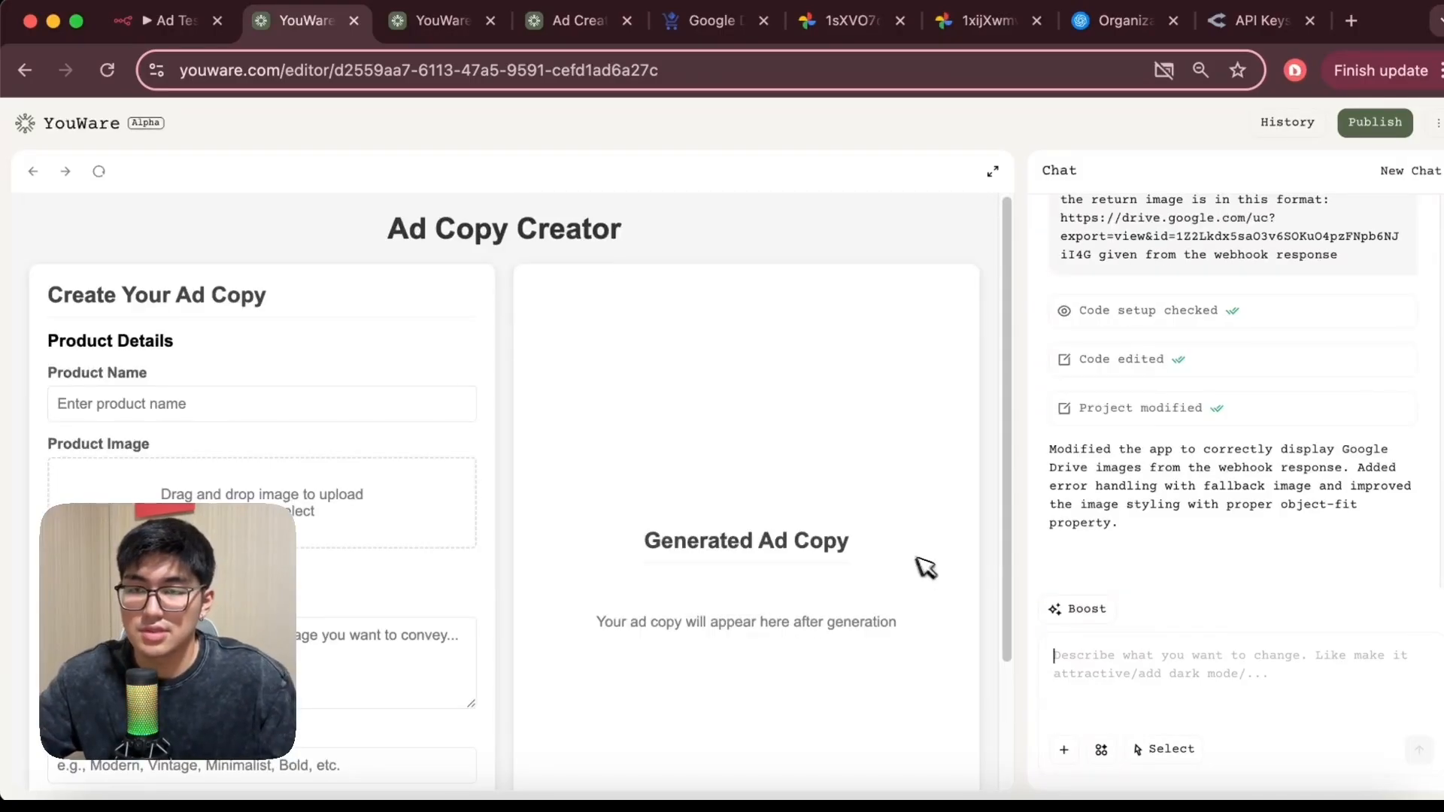
click(338, 415)
text(Revera)
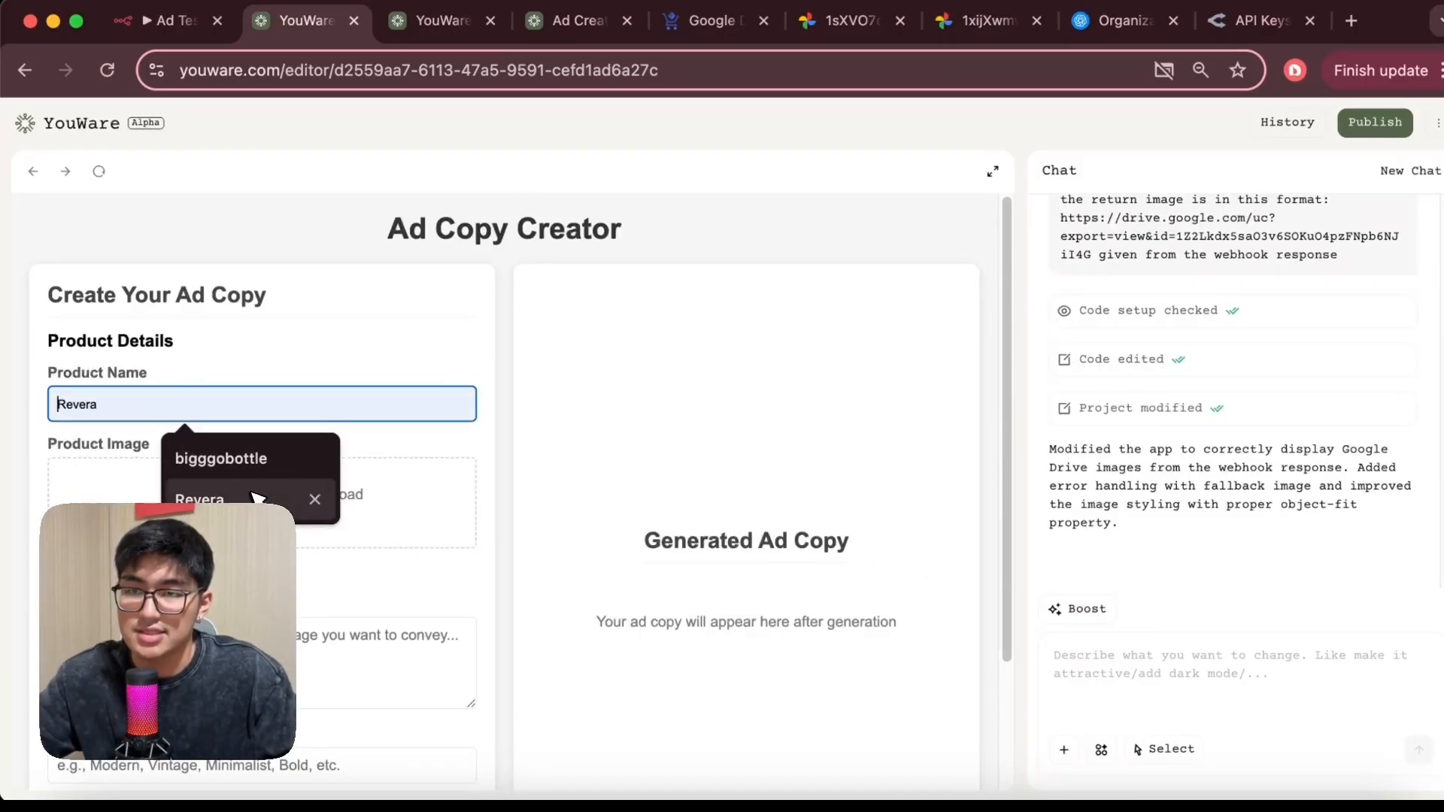
click(361, 504)
click(305, 293)
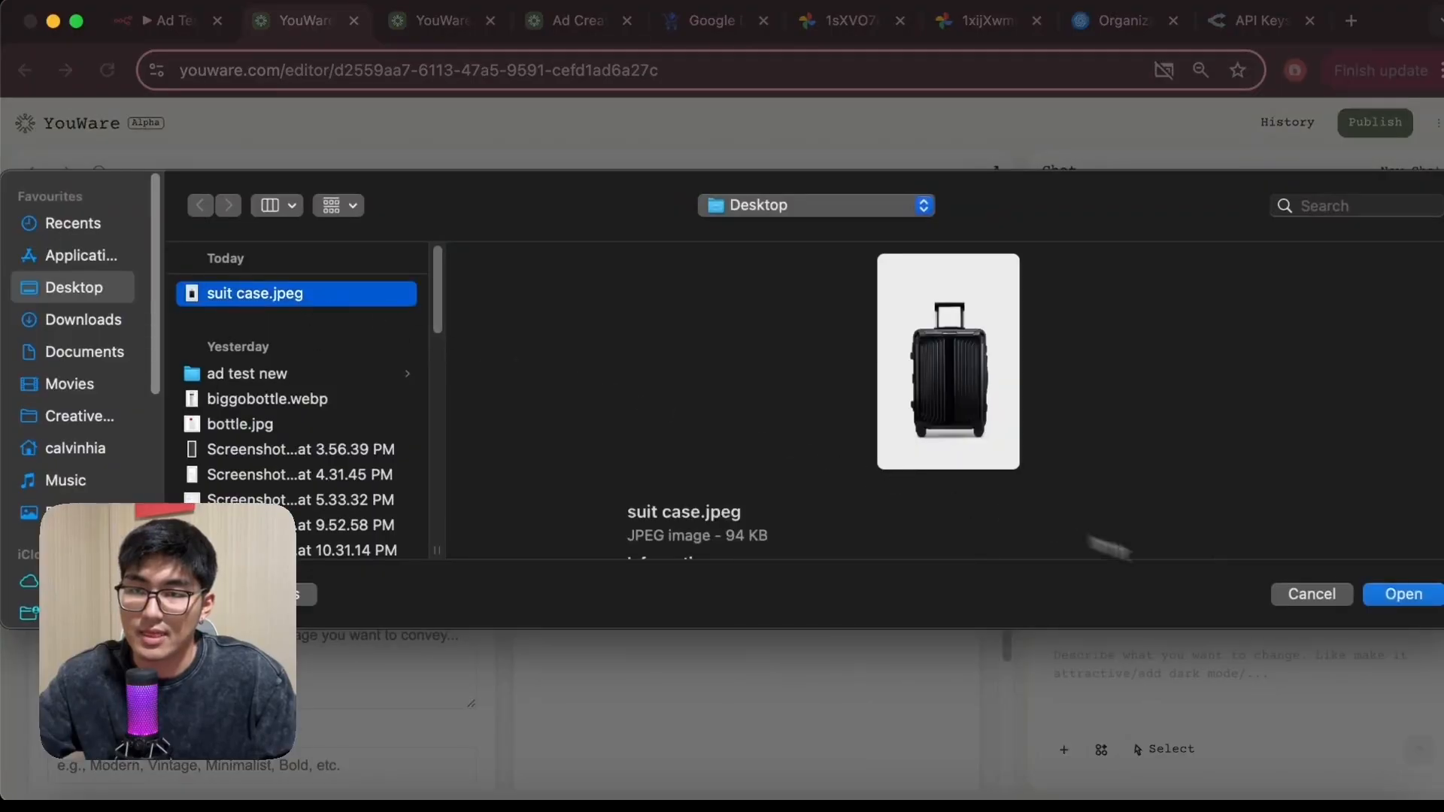
click(1394, 595)
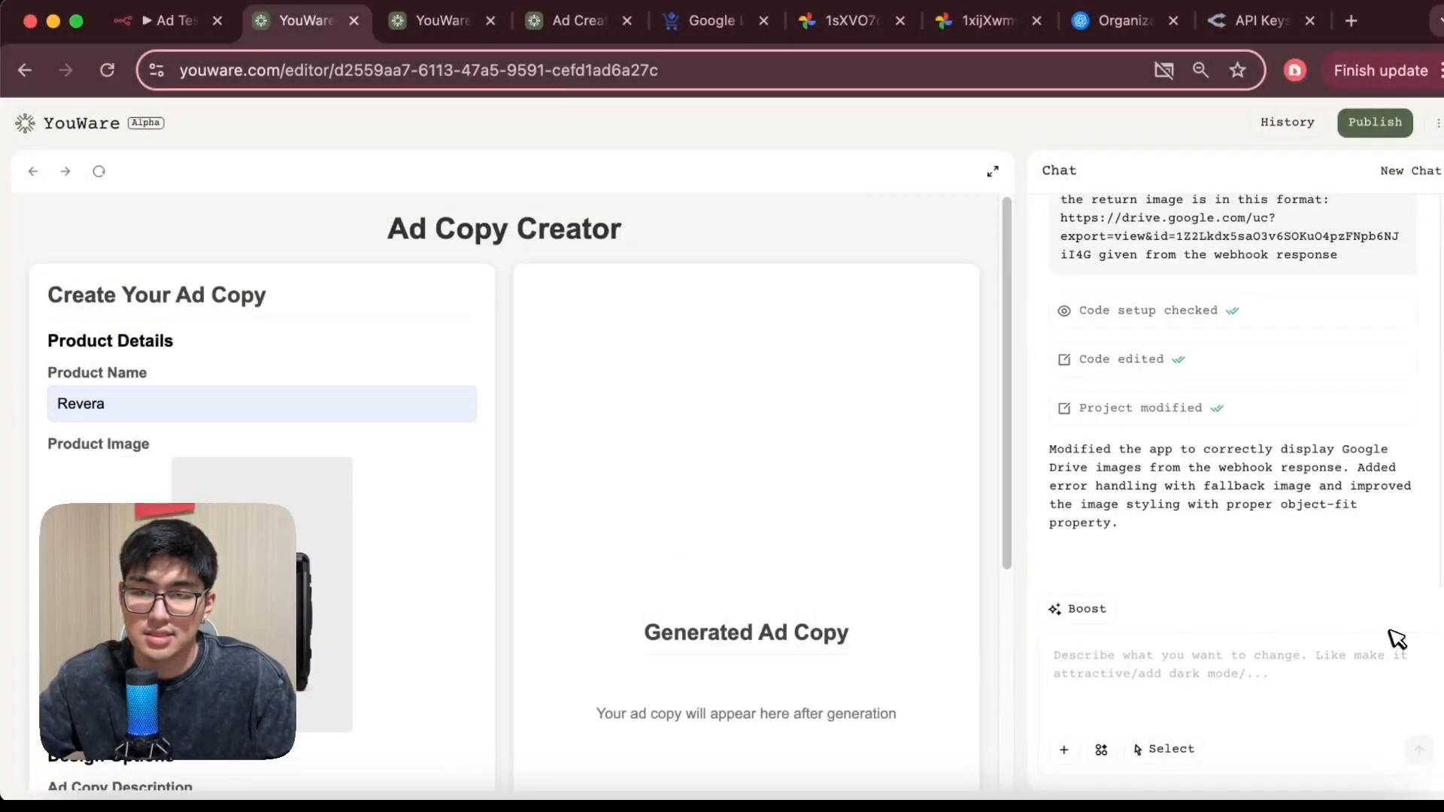
Set the ad copy description to "golden background, studio shoot" and move to the style field
scroll(339, 568, down, 3)
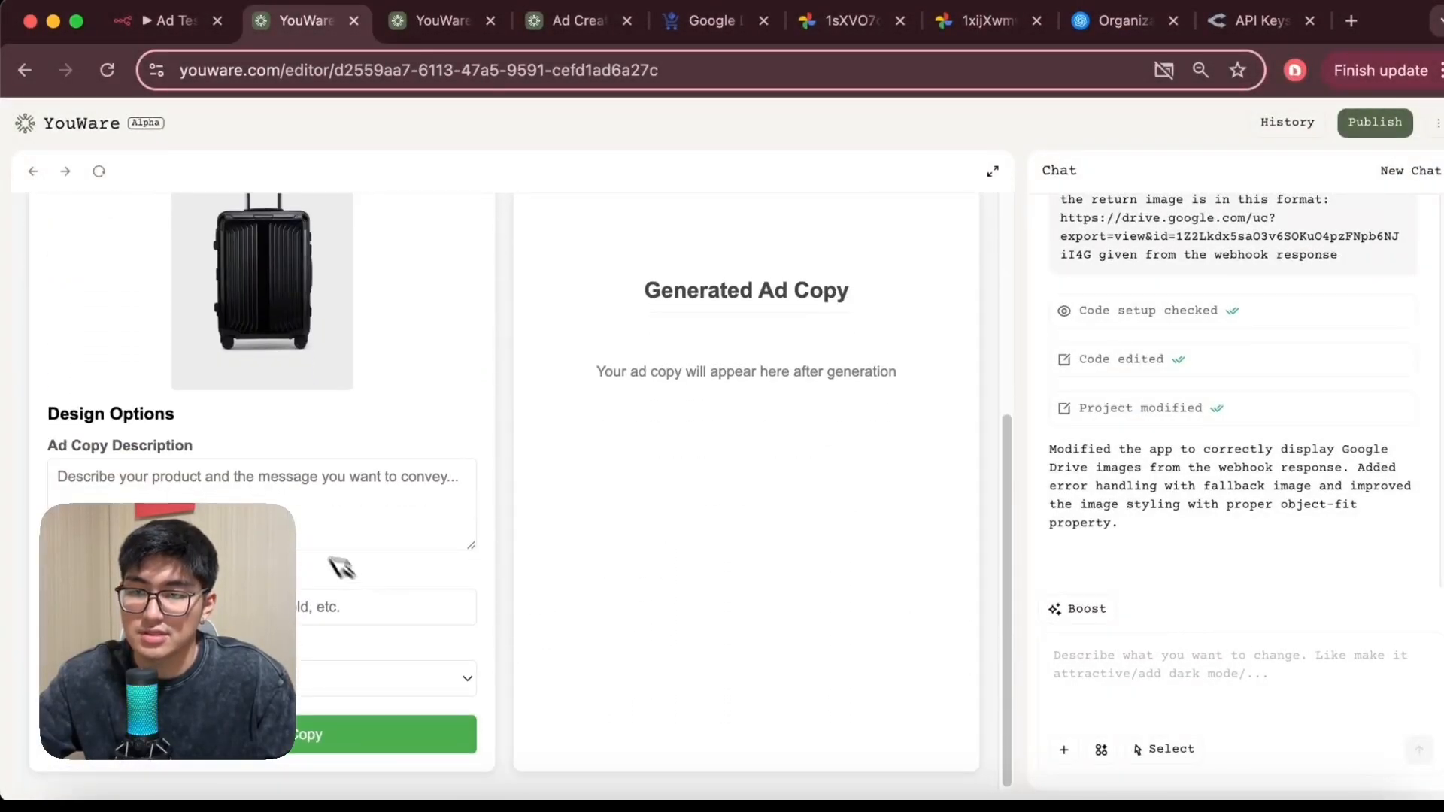
click(325, 538)
text(golden)
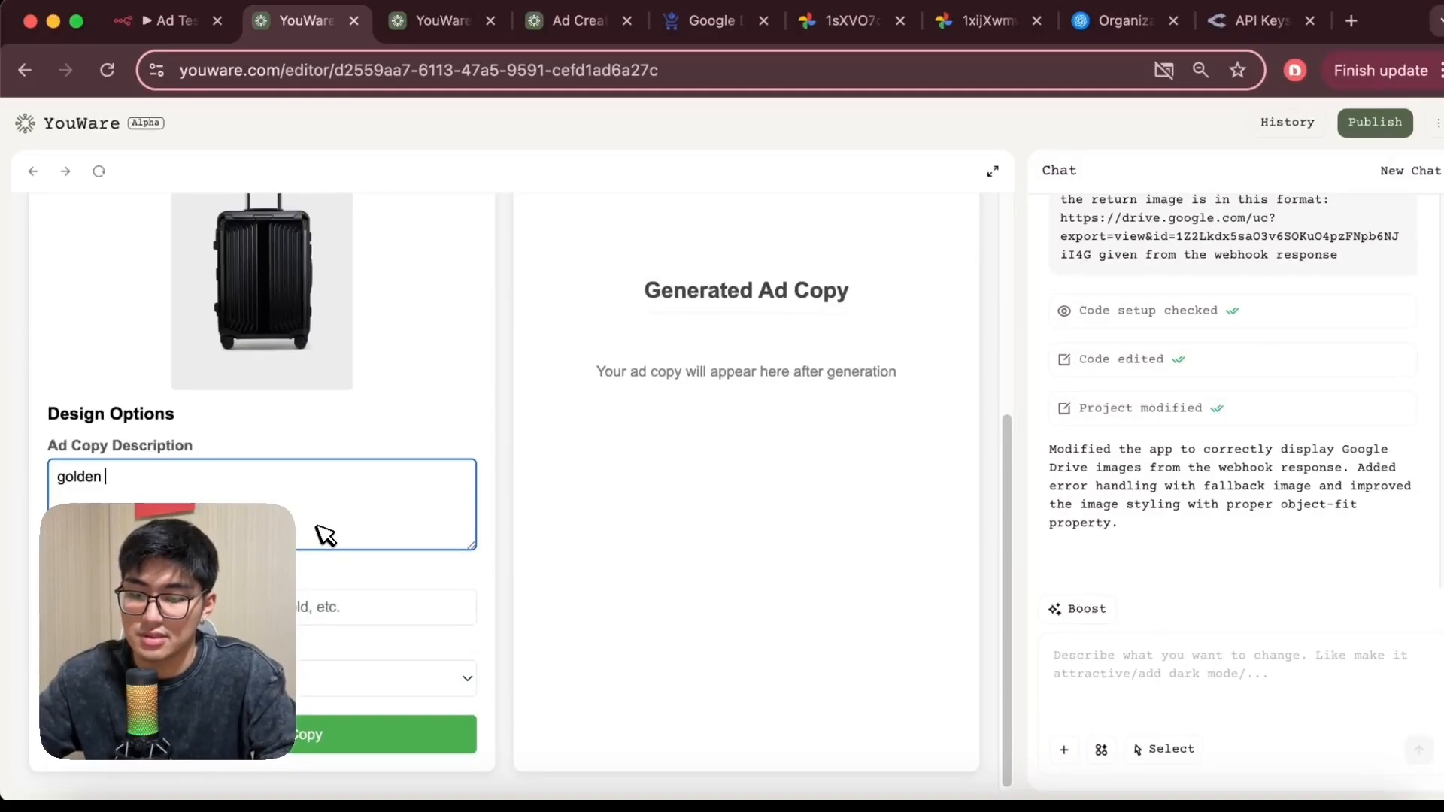
text( background, s)
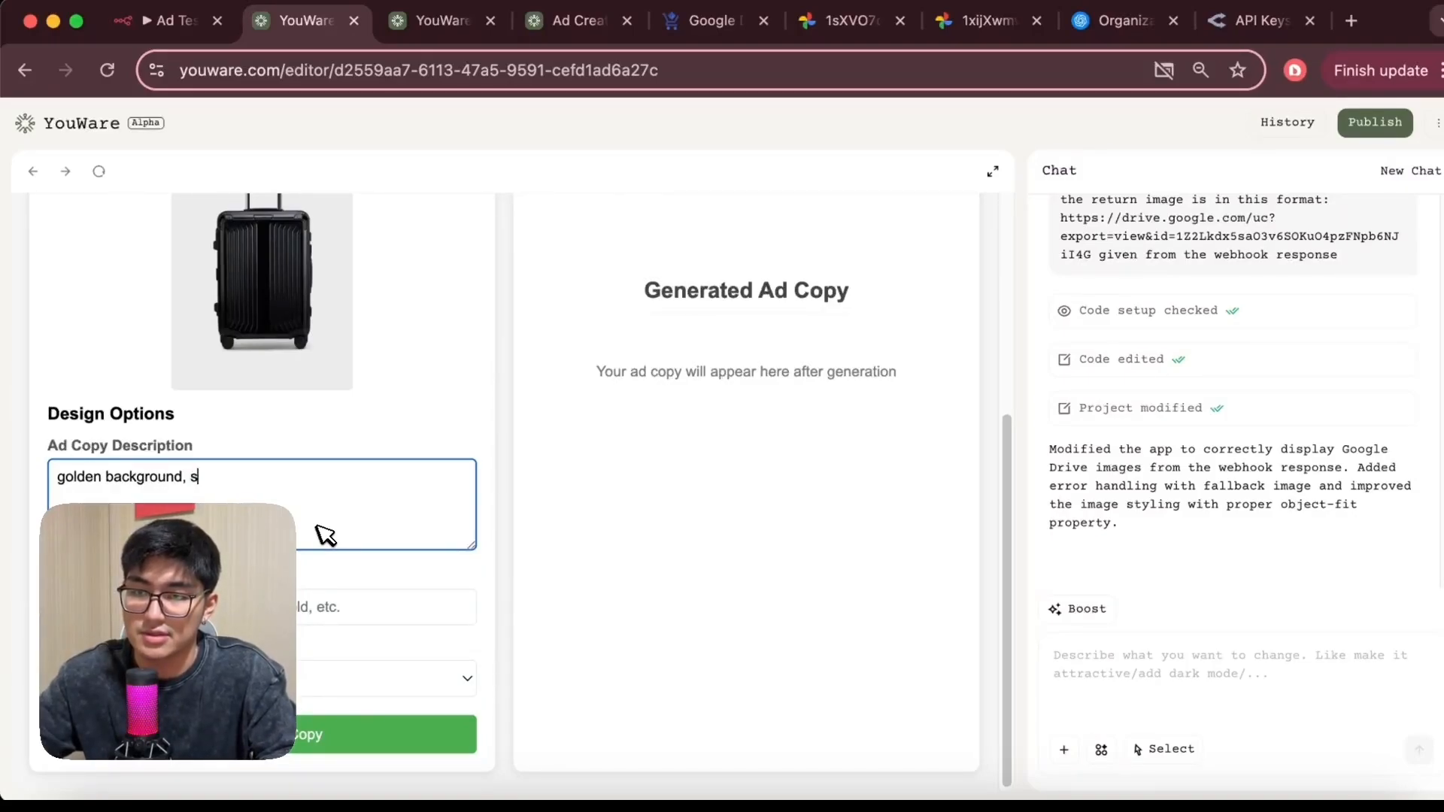
text(tudio shoot)
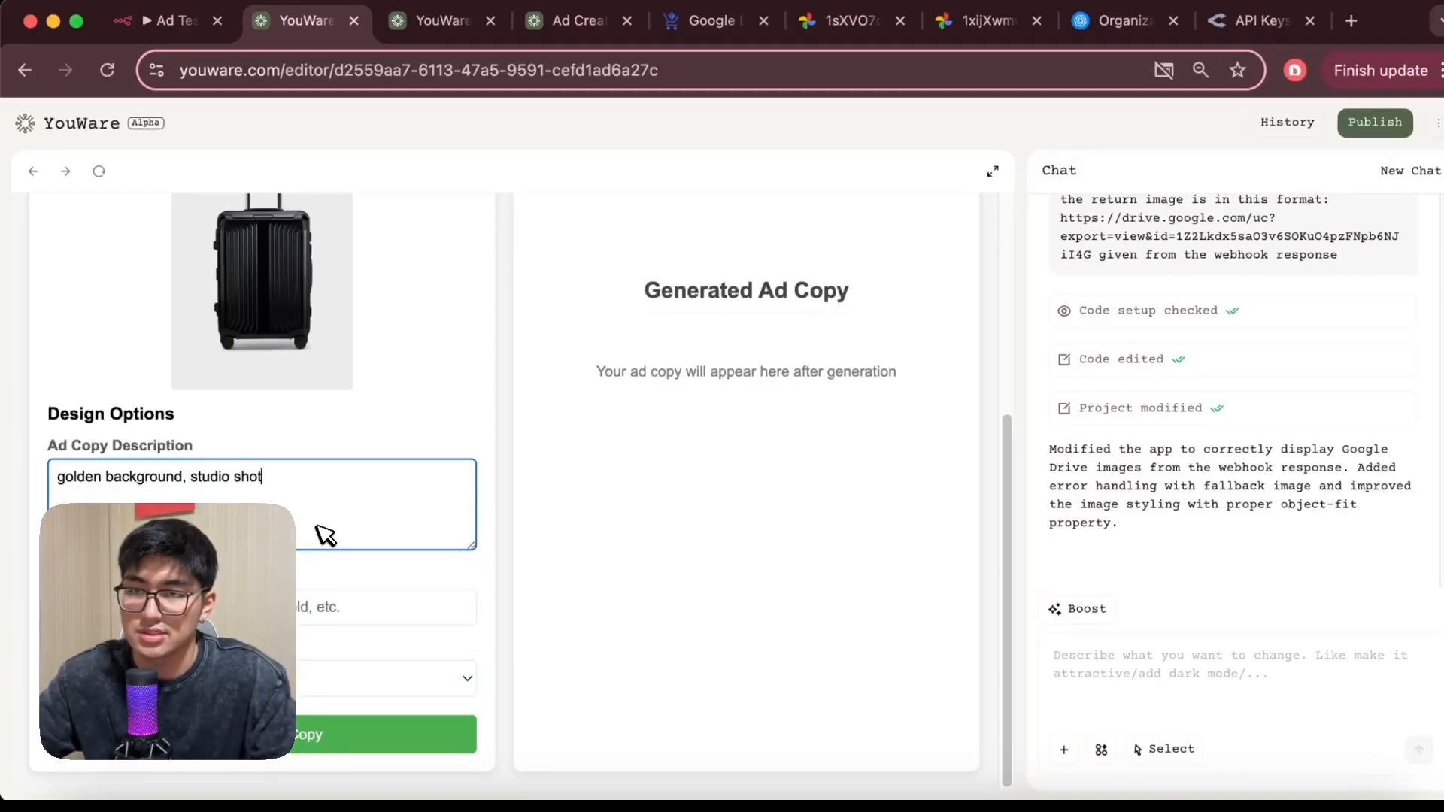
click(297, 607)
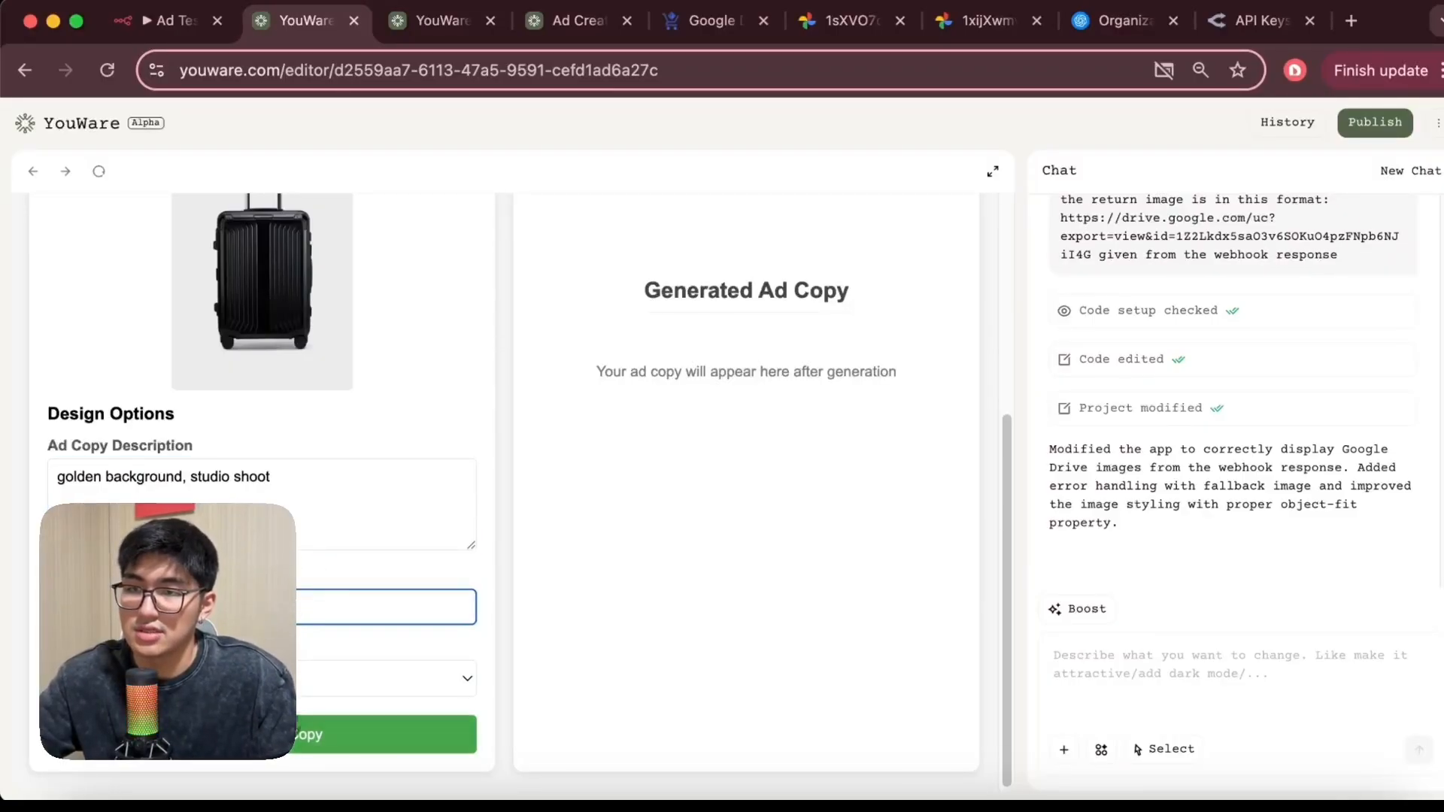
Start a workflow test in n8n and submit the form to generate the Revera ad
click(162, 20)
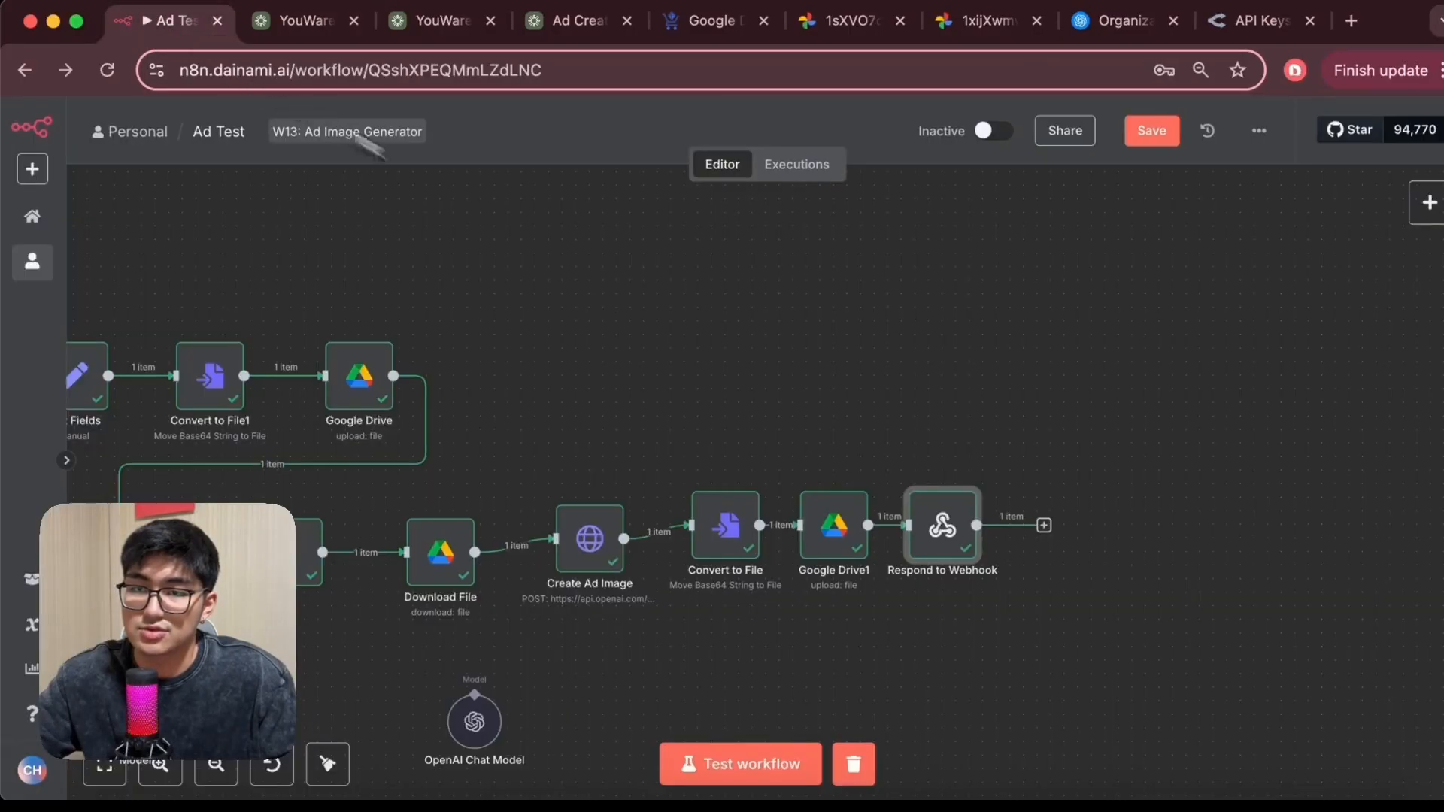
click(747, 761)
click(301, 22)
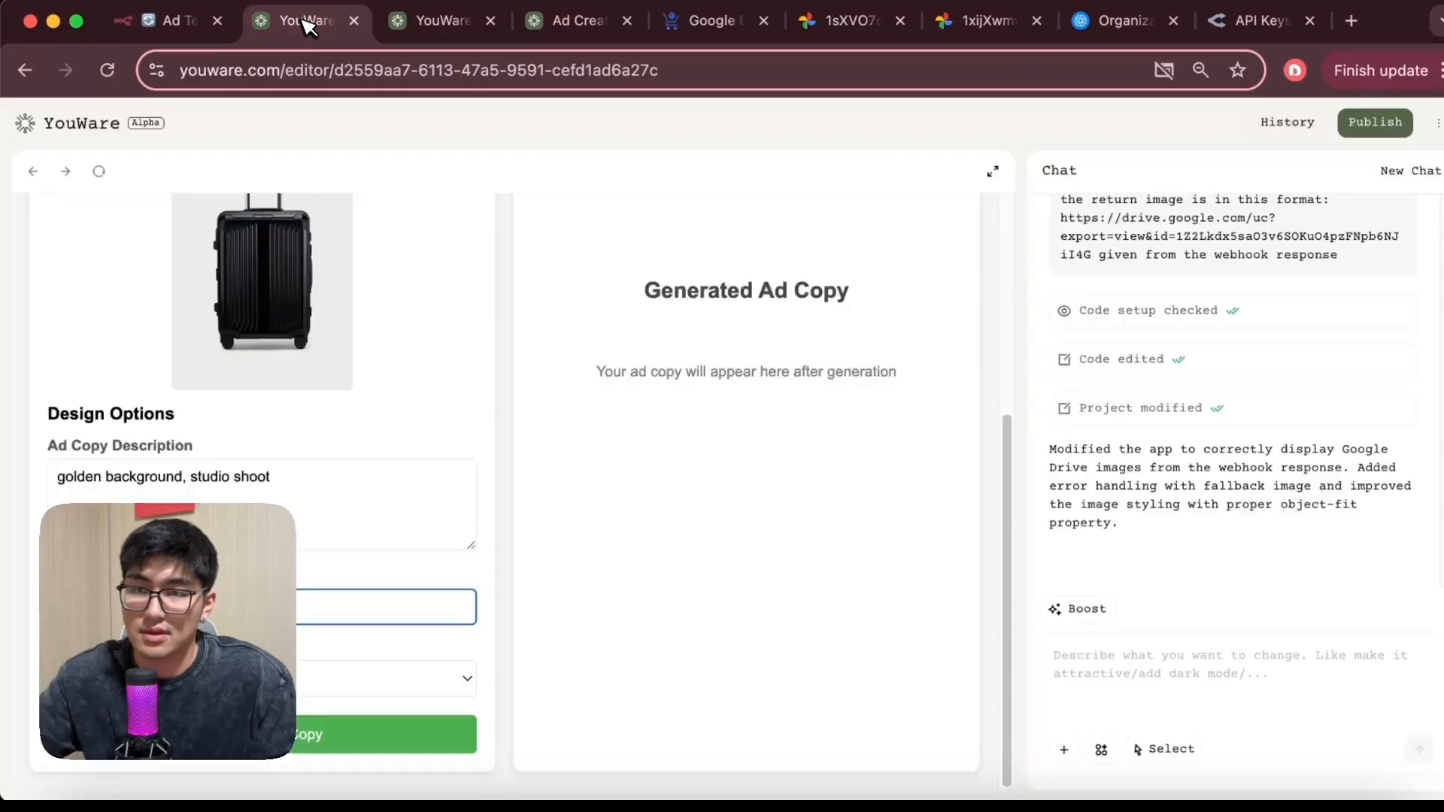
click(300, 737)
Examine the generated preview and the filled-in fields of the Ad Creator Studio form
scroll(666, 444, up, 1)
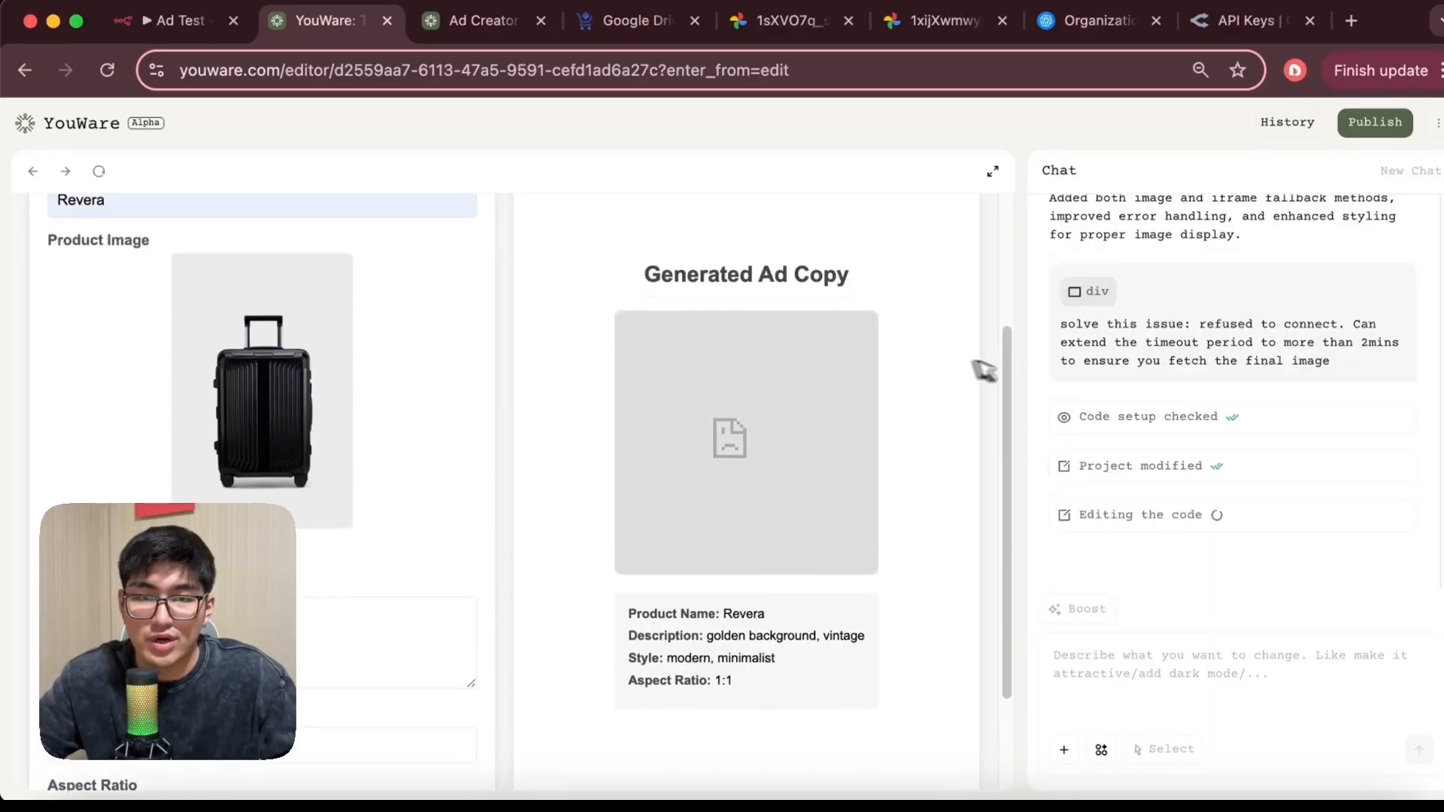
scroll(1151, 364, up, 3)
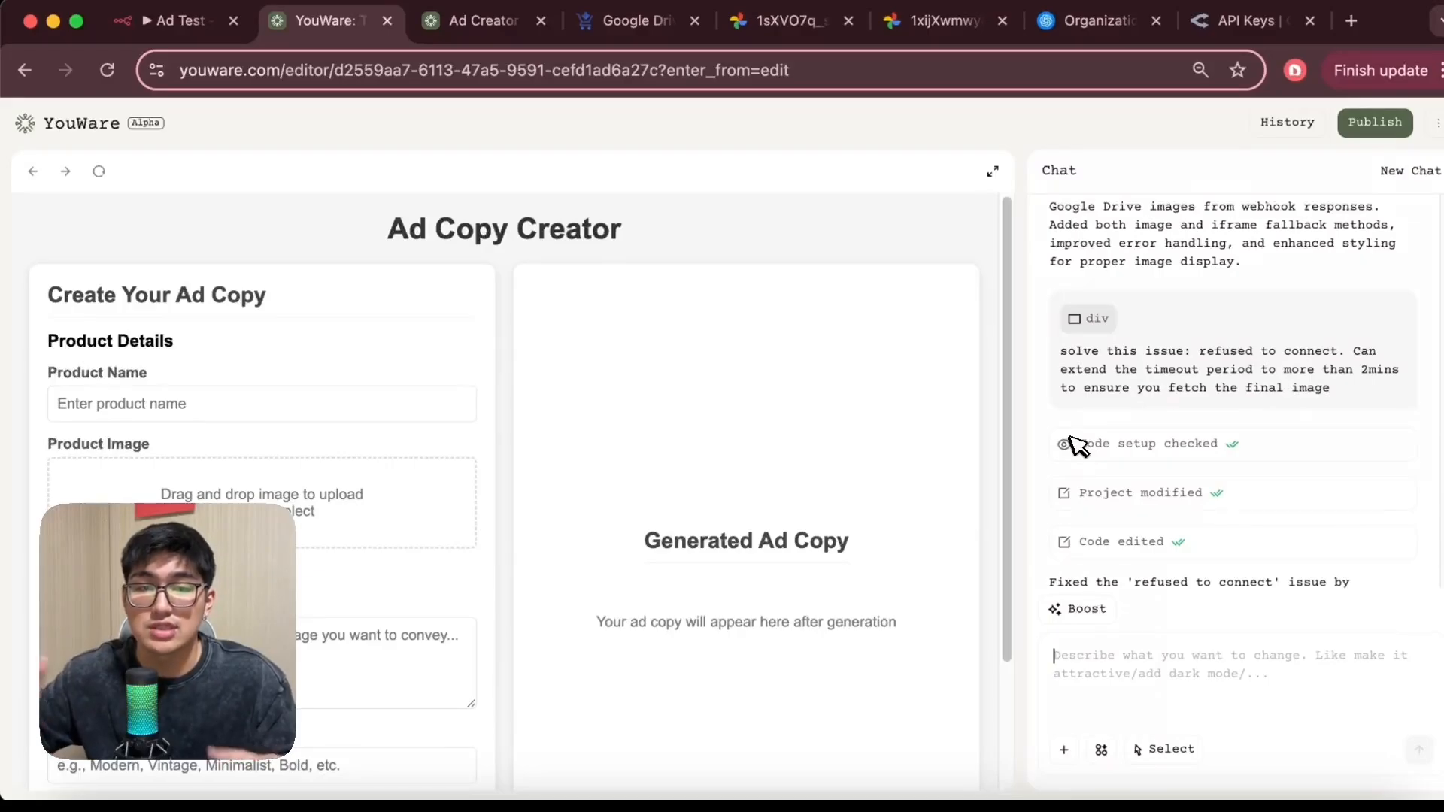
scroll(1009, 429, down, 3)
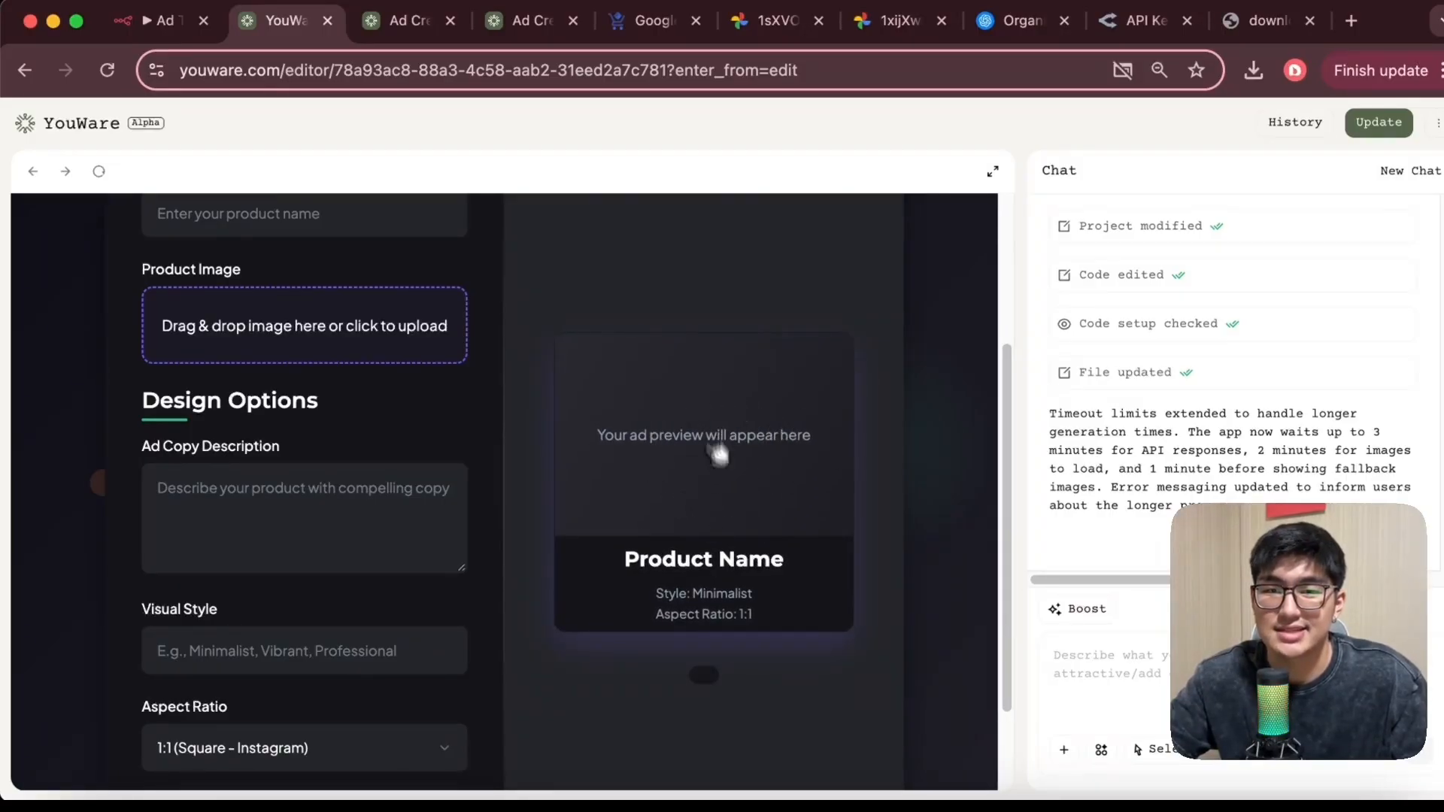
scroll(827, 489, up, 3)
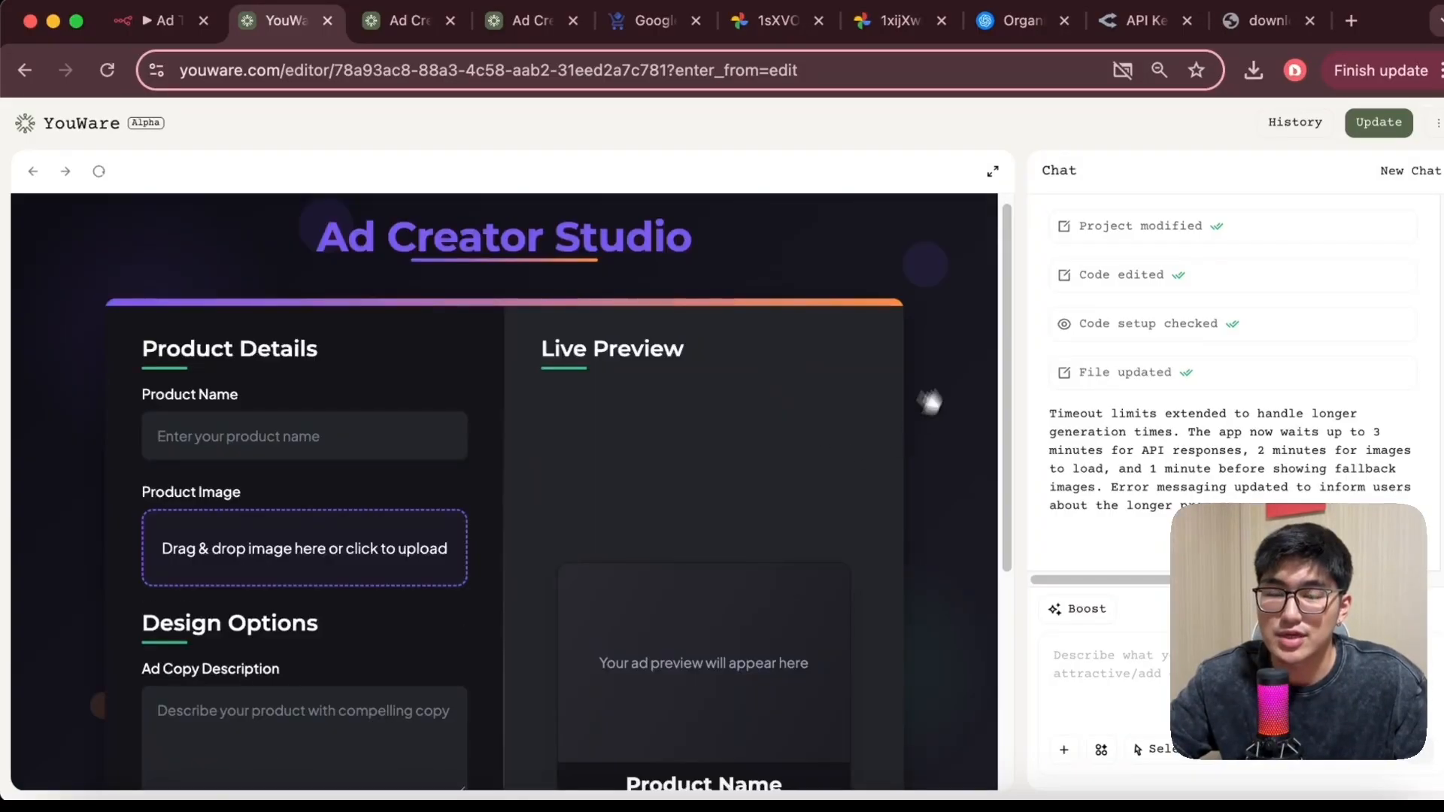
scroll(635, 554, down, 5)
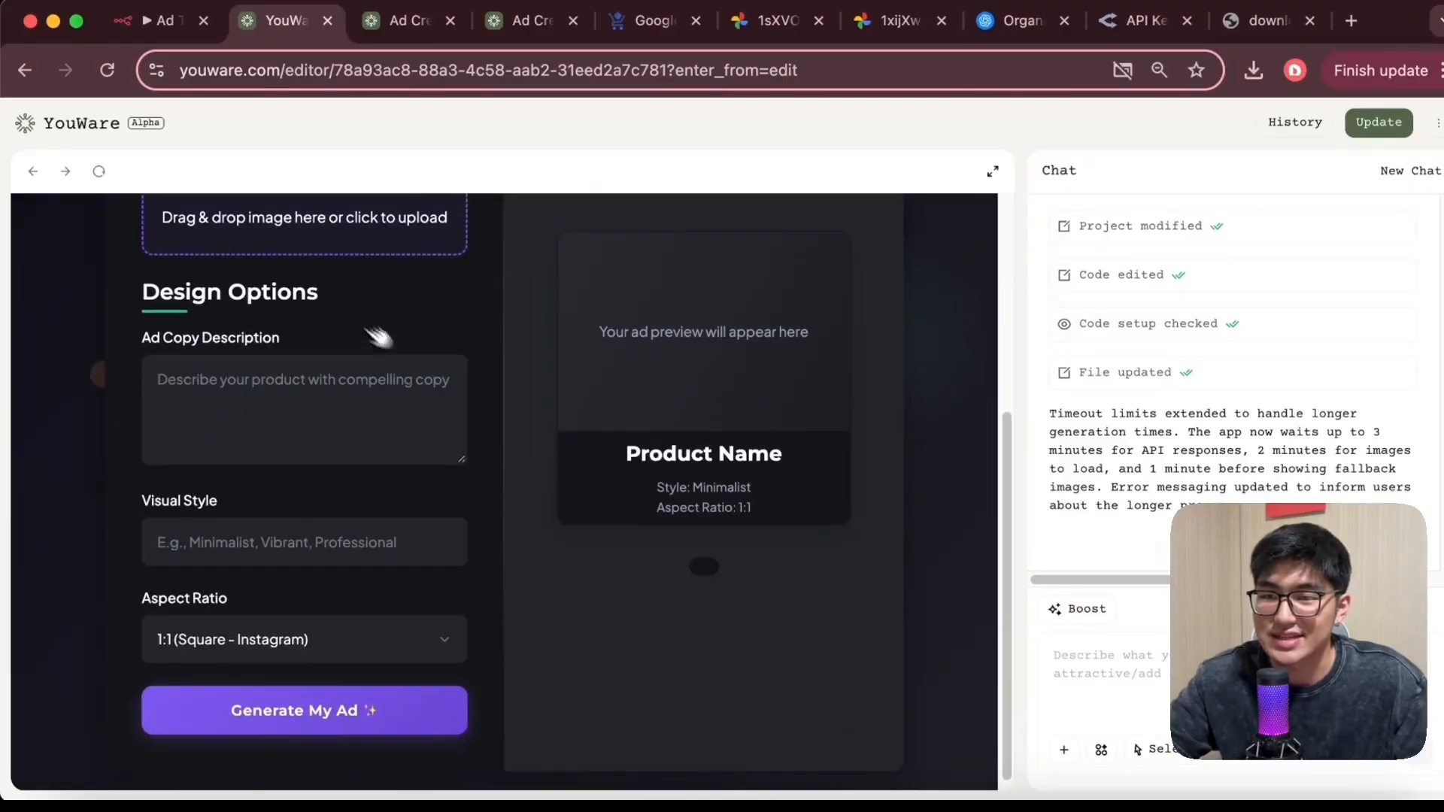
scroll(652, 331, up, 5)
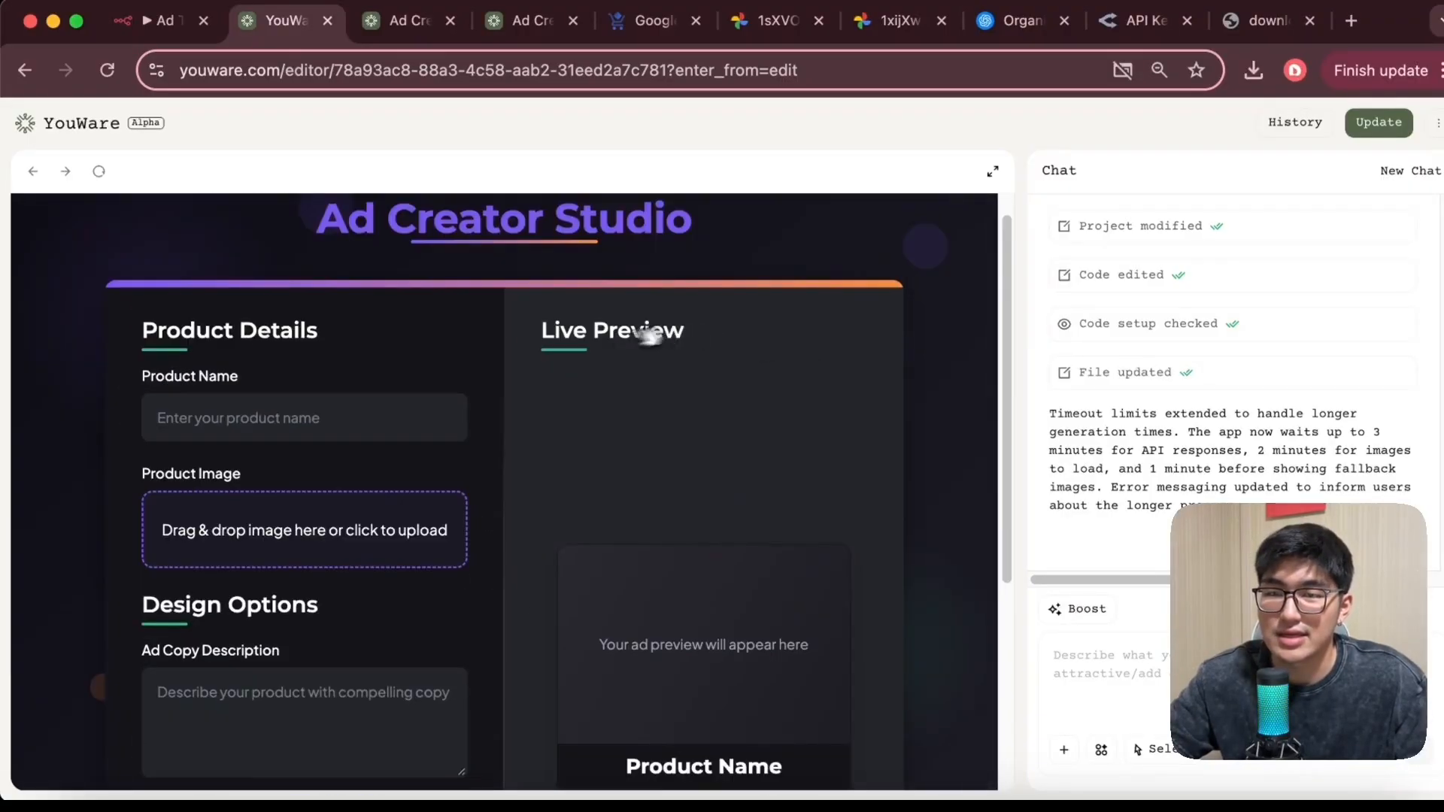
scroll(658, 376, down, 5)
scroll(665, 392, up, 4)
scroll(692, 399, down, 1)
scroll(640, 398, up, 1)
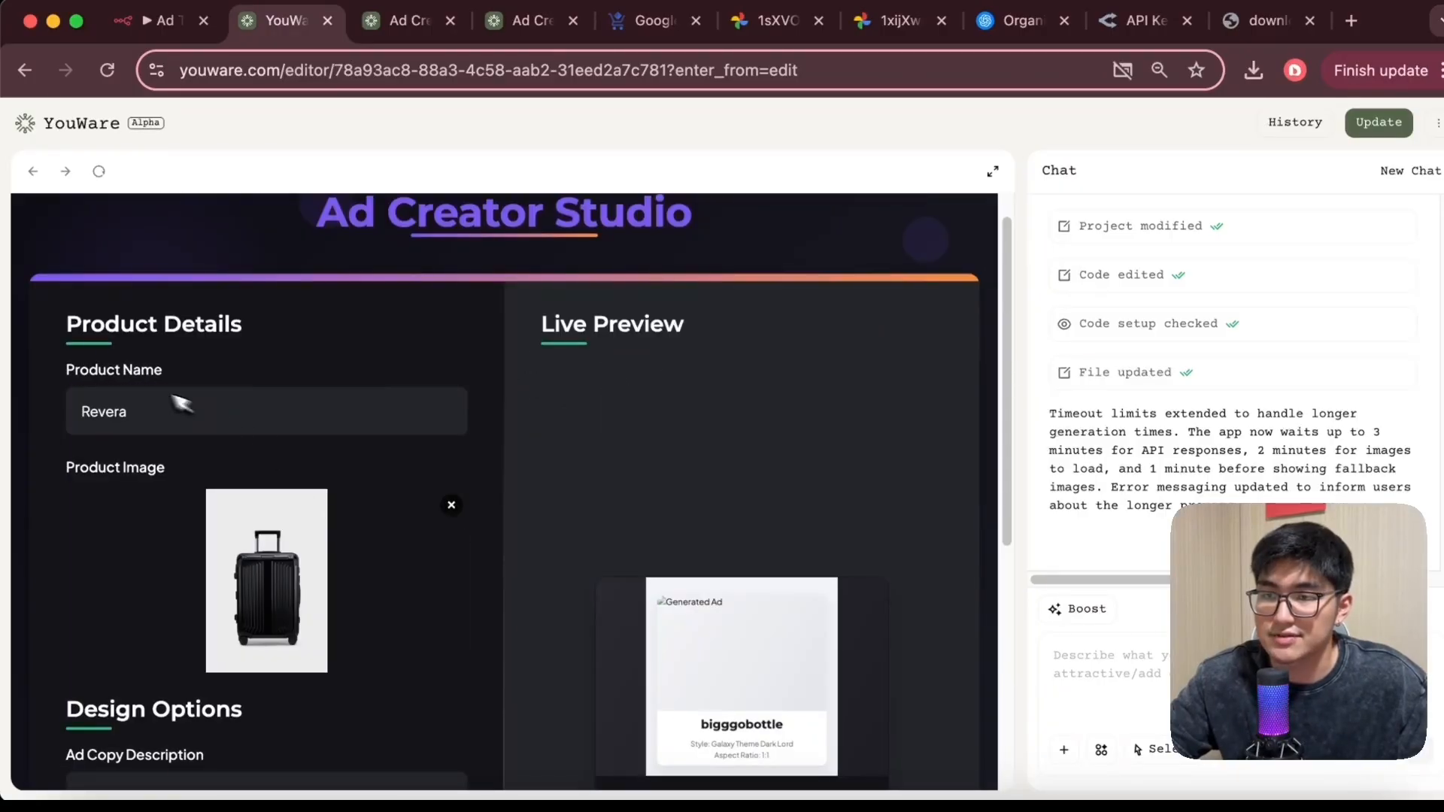
scroll(174, 449, down, 4)
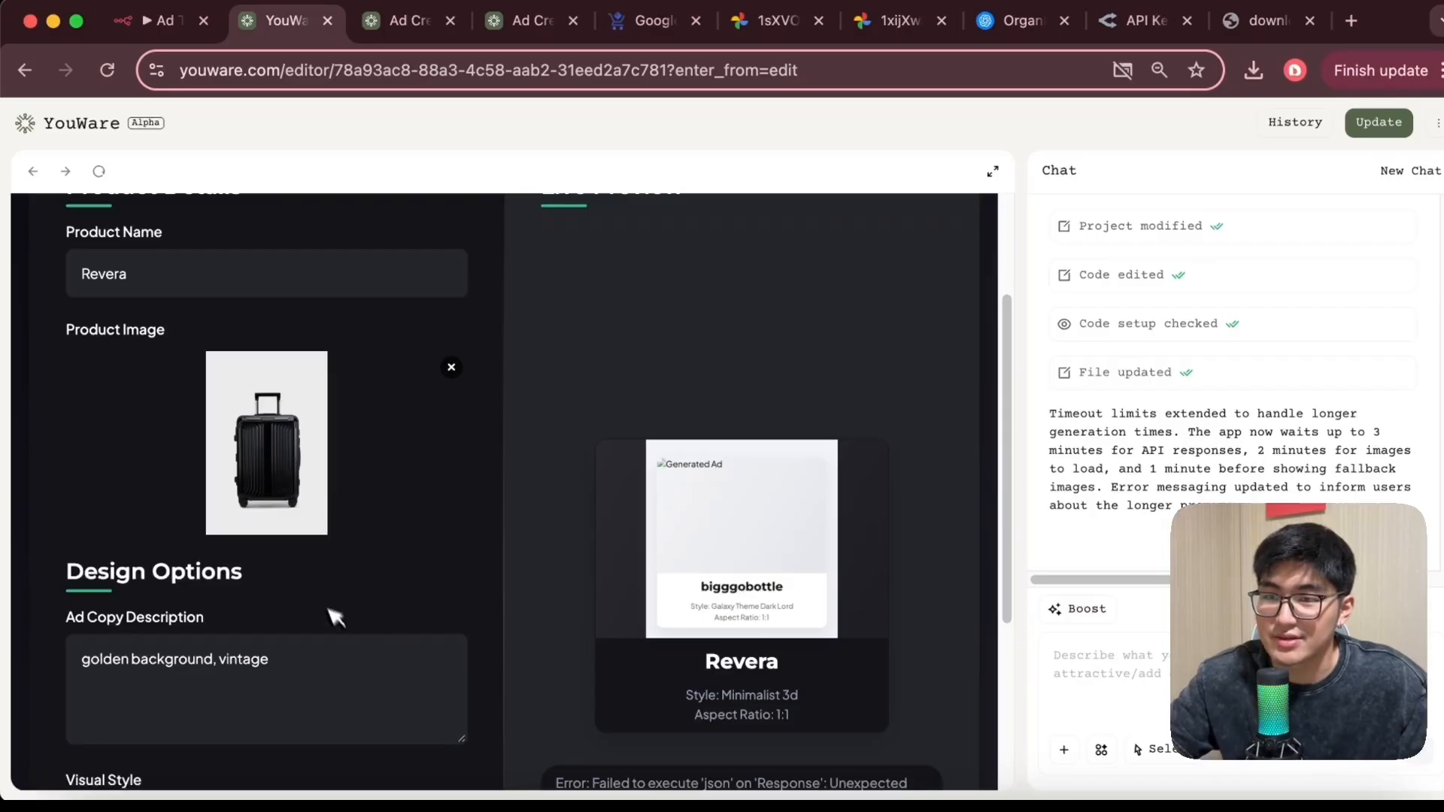
scroll(301, 602, down, 1)
scroll(298, 582, down, 1)
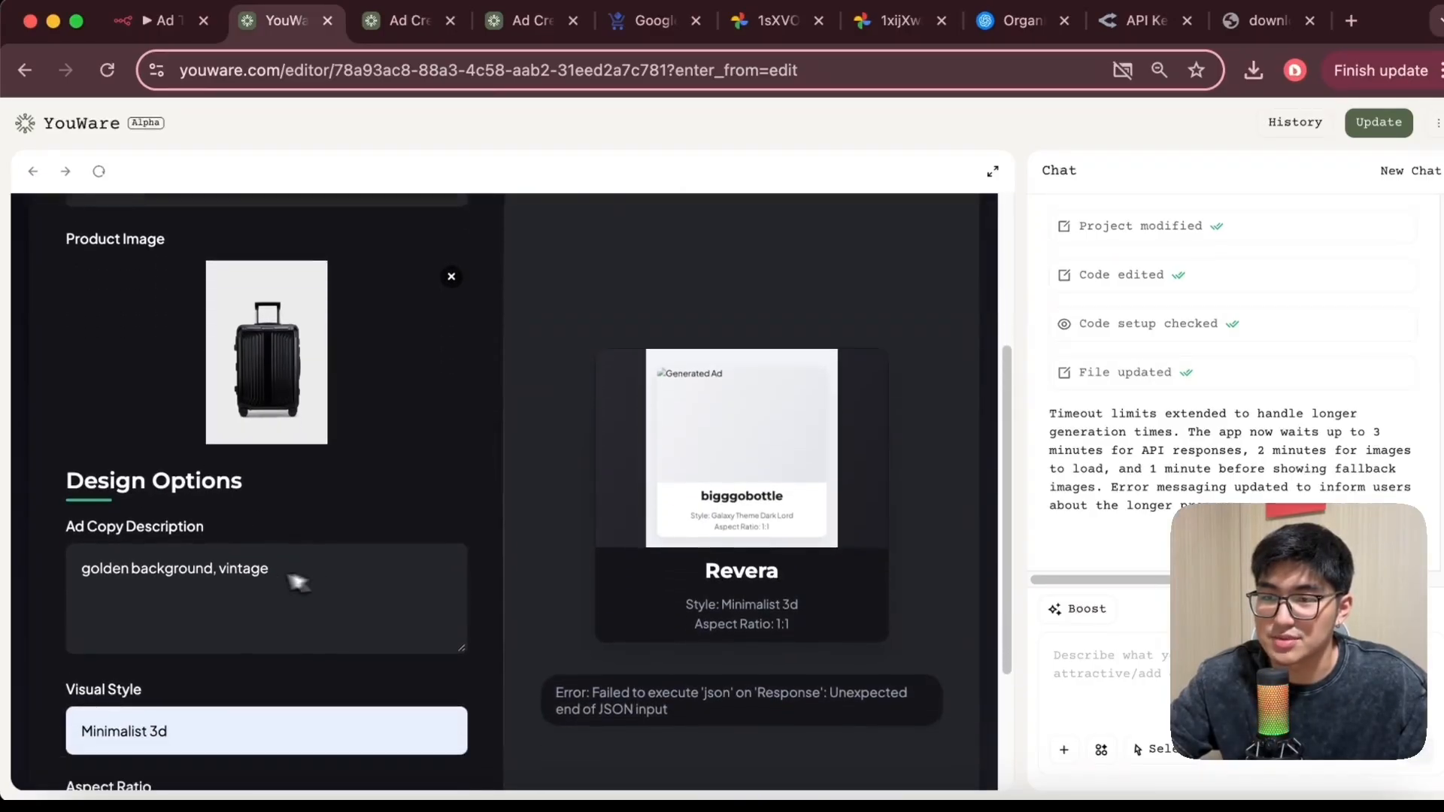
click(117, 590)
scroll(350, 605, down, 1)
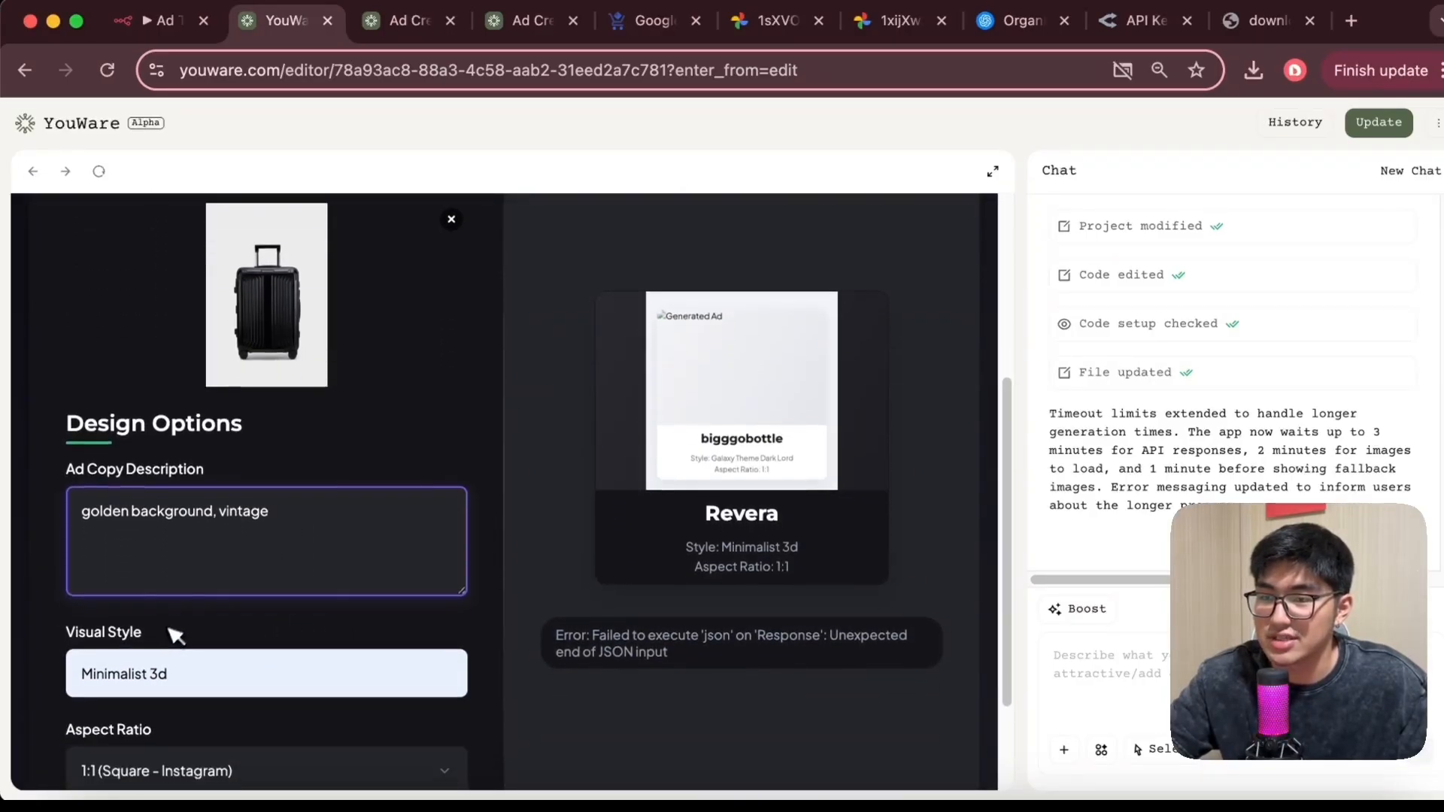
scroll(150, 602, down, 1)
scroll(152, 592, down, 1)
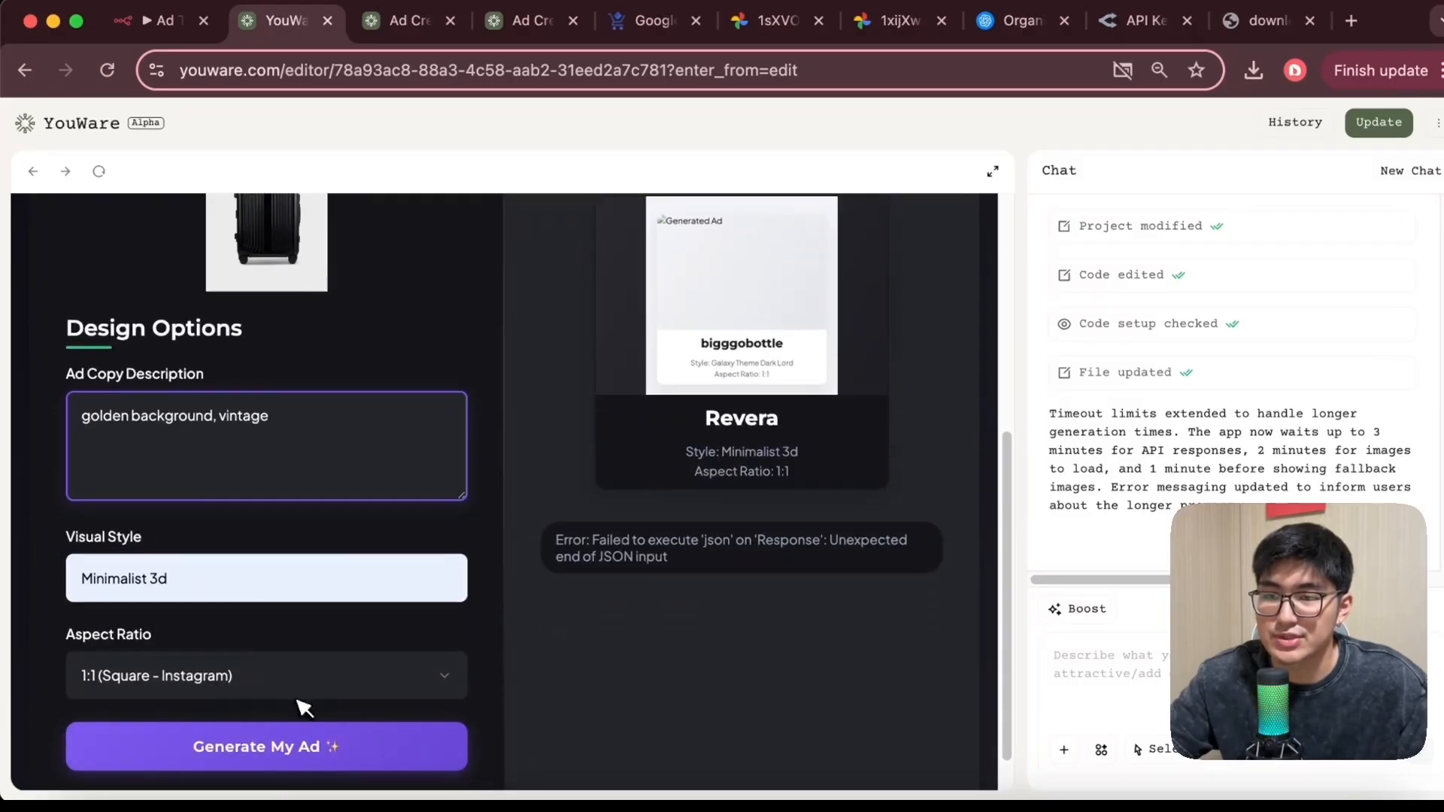
Start a workflow test in n8n and generate the Revera ad from the Ad Creator Studio form
click(162, 20)
click(731, 762)
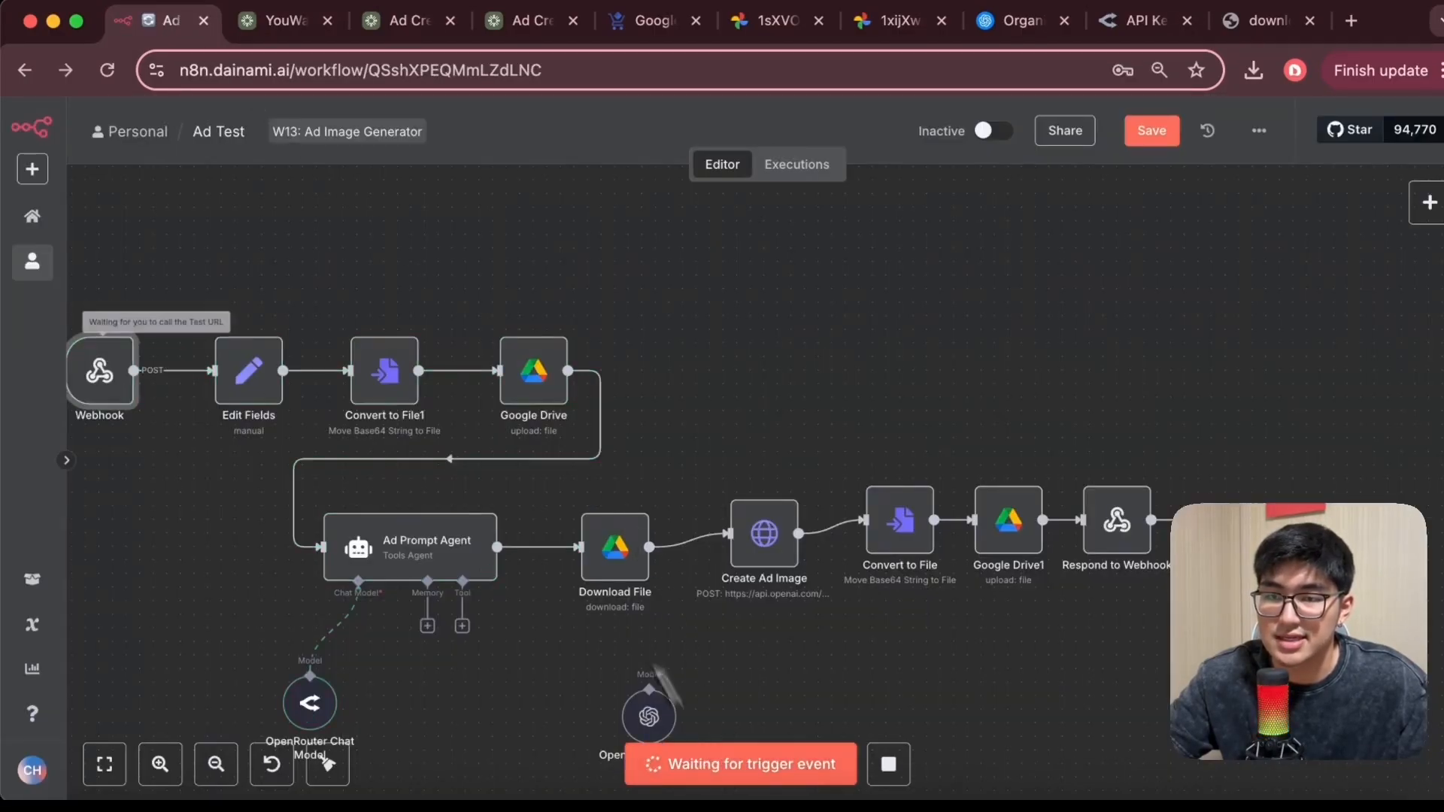
click(289, 21)
click(316, 746)
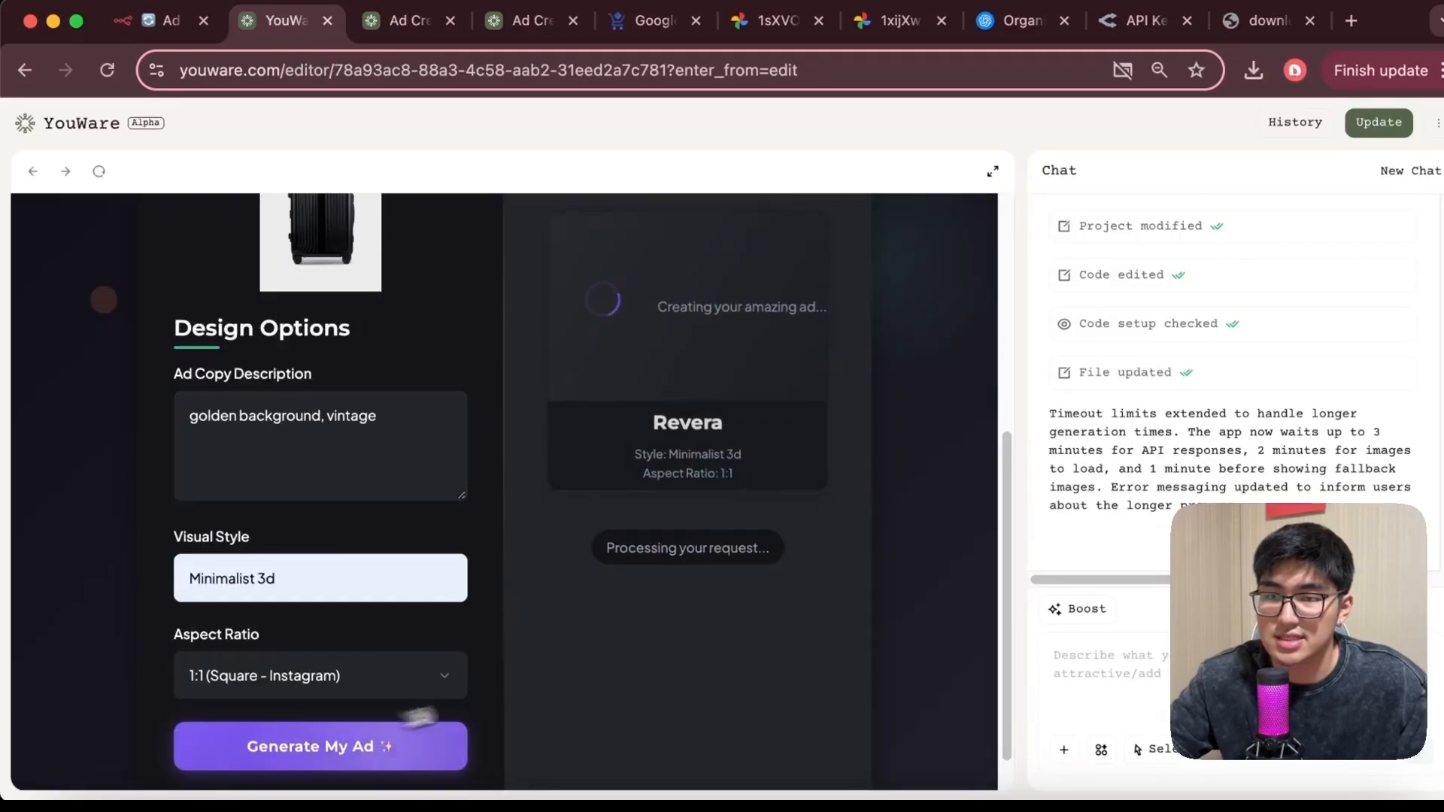
scroll(645, 632, up, 2)
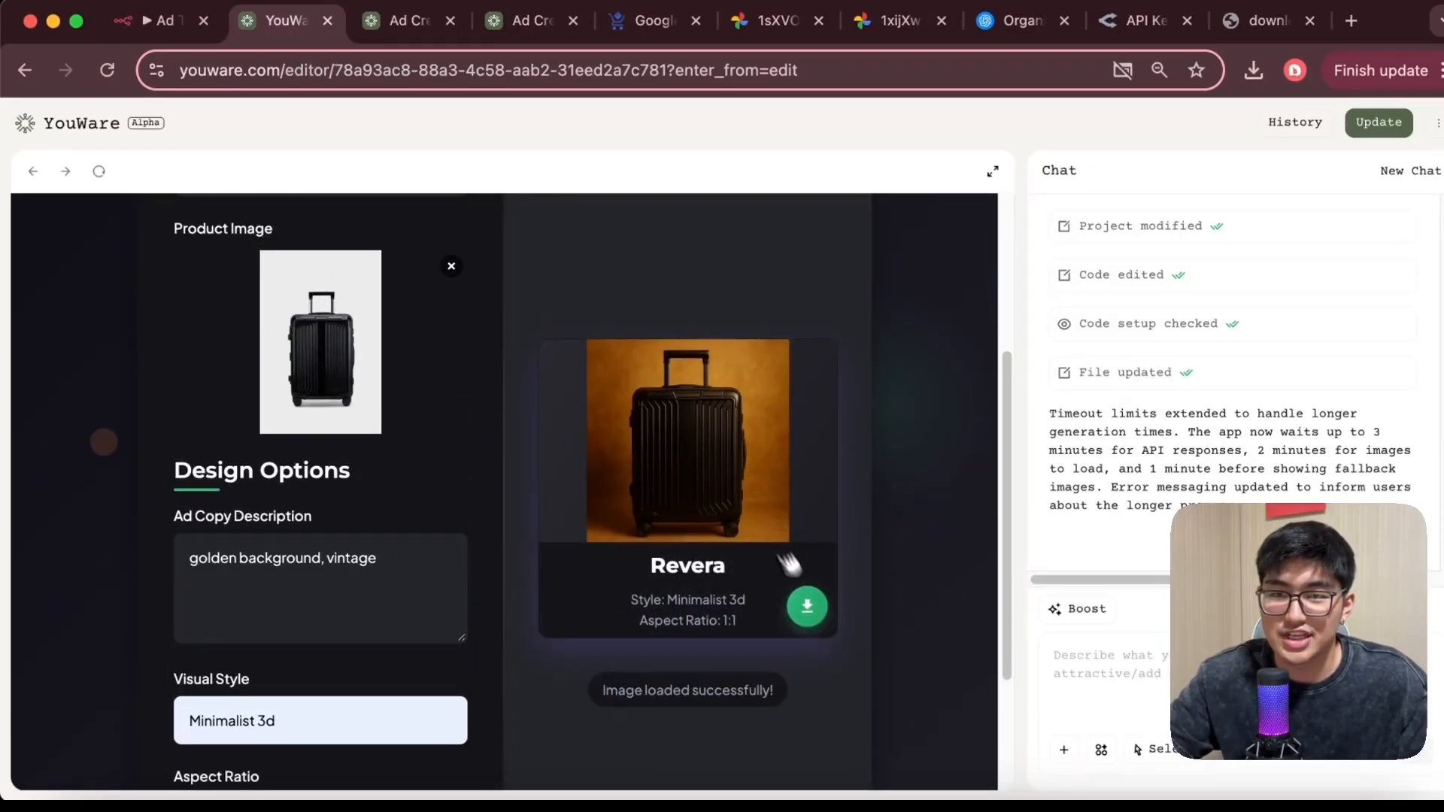
Open the generated Revera ad through its download button and review the preview in the app
click(808, 607)
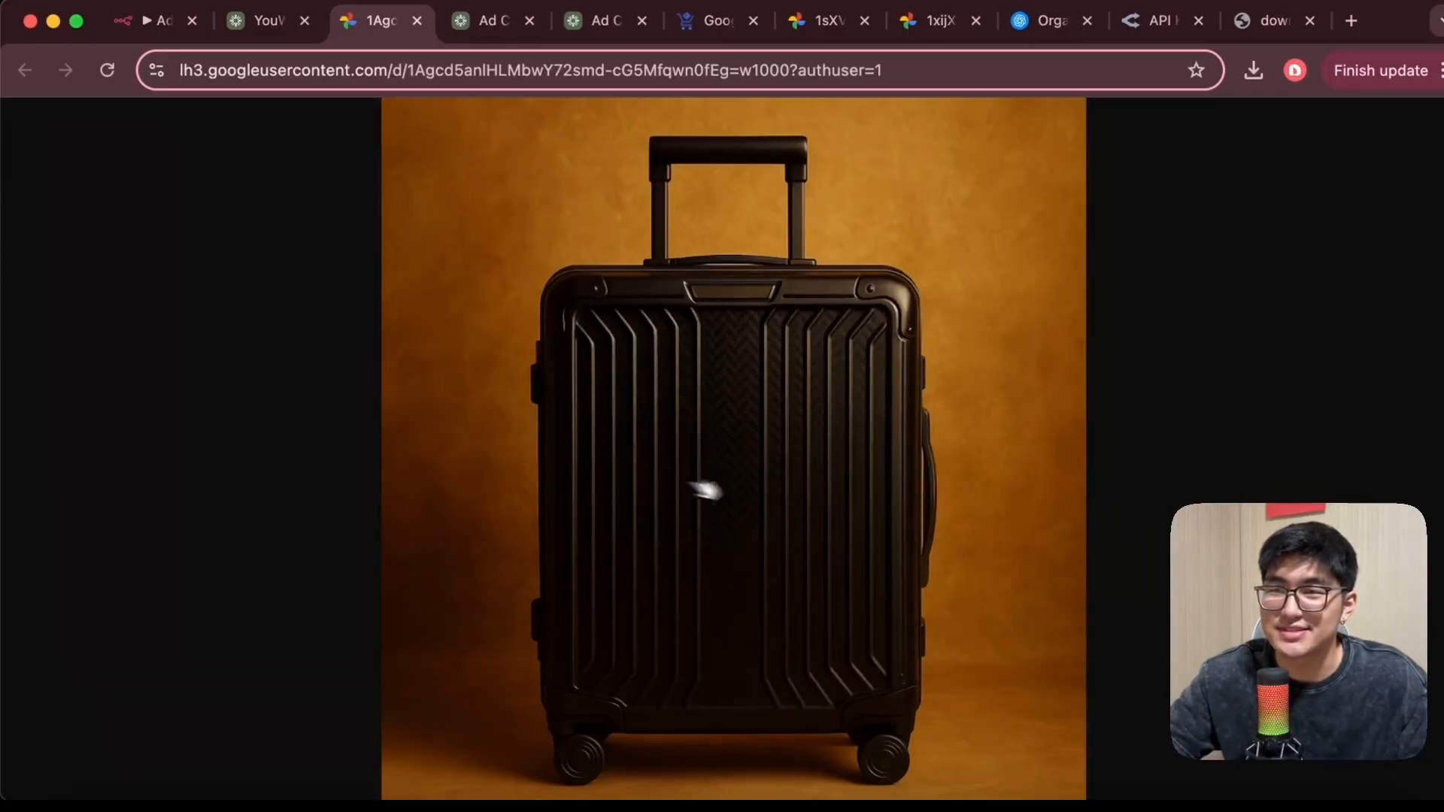
click(260, 20)
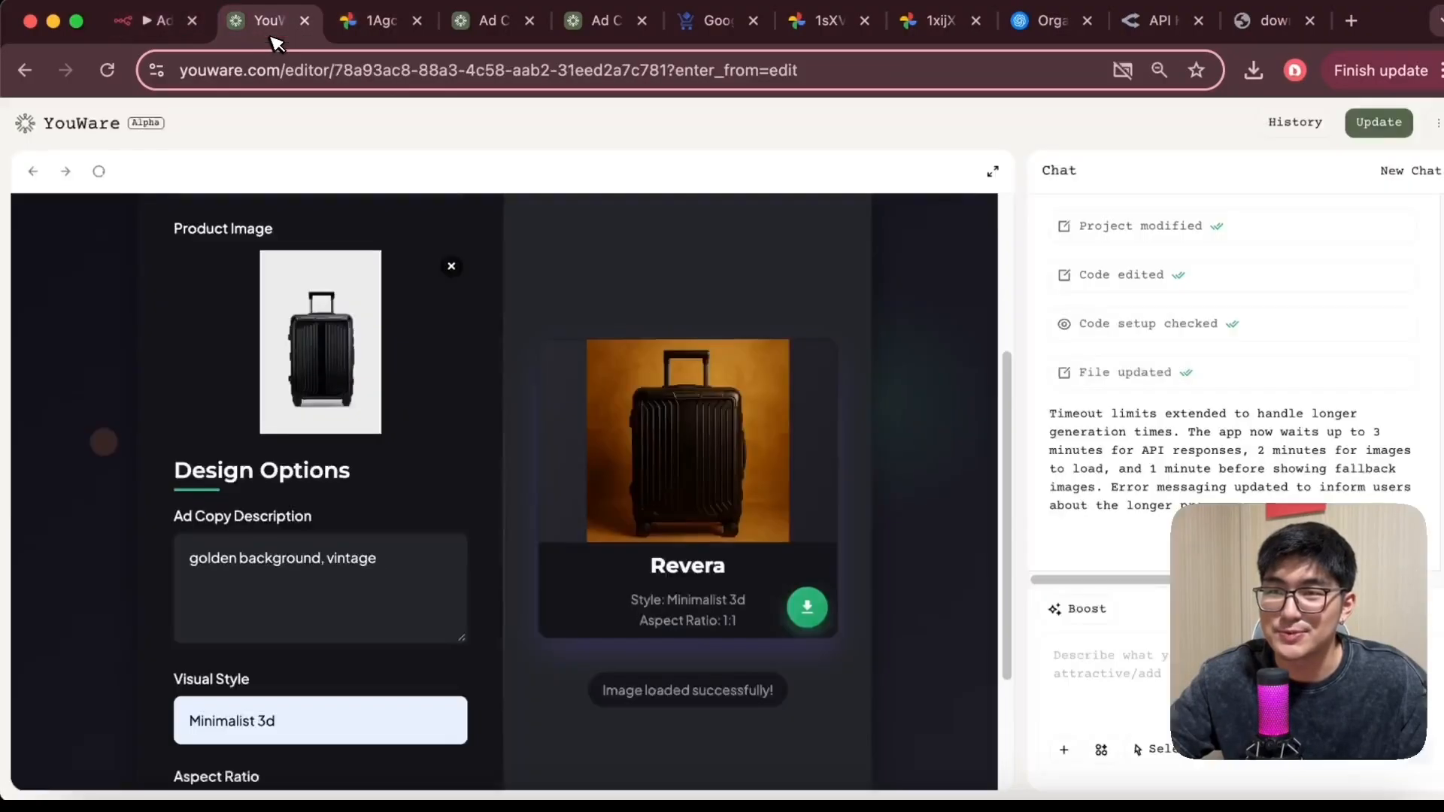
scroll(613, 328, down, 4)
scroll(322, 333, up, 7)
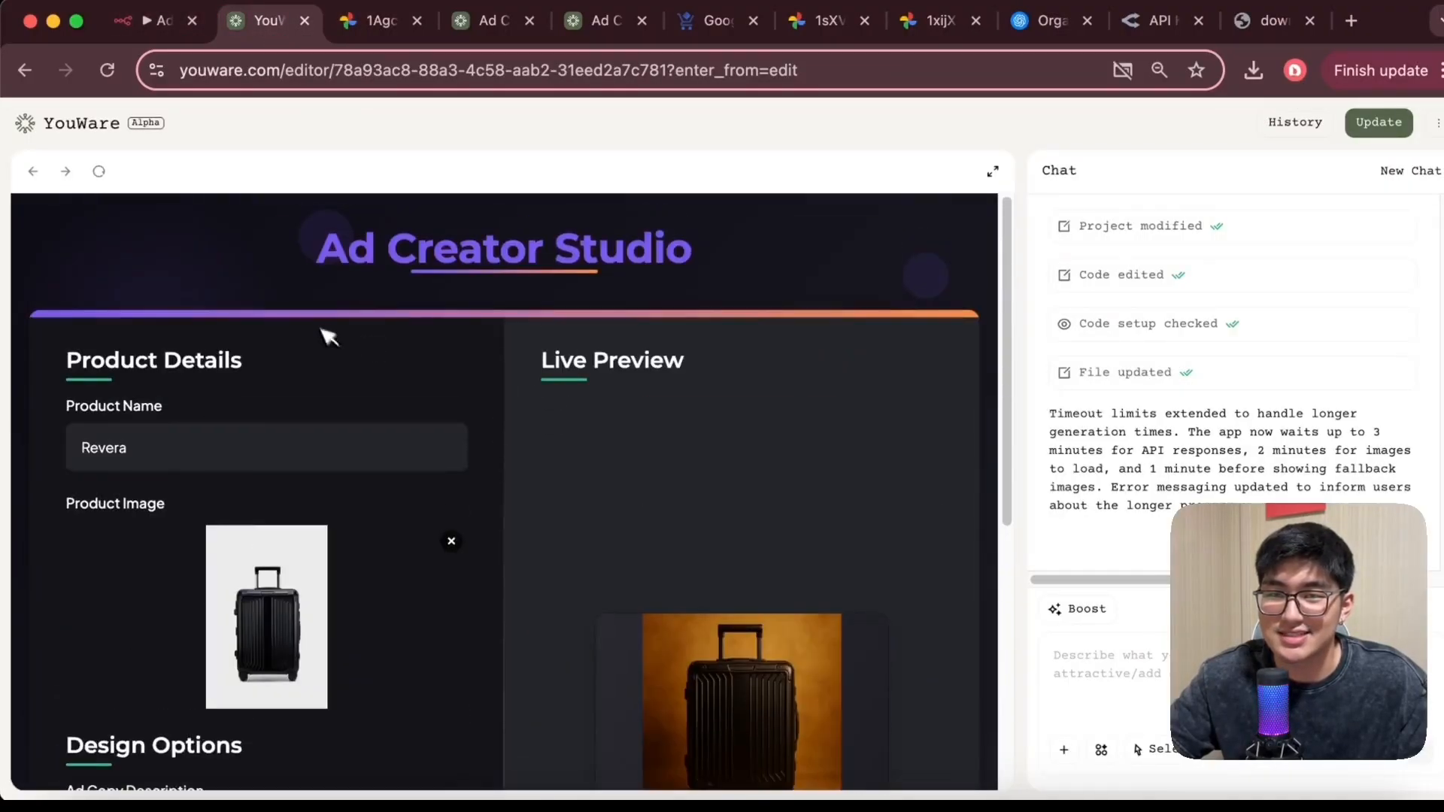
scroll(700, 423, down, 6)
scroll(700, 424, up, 7)
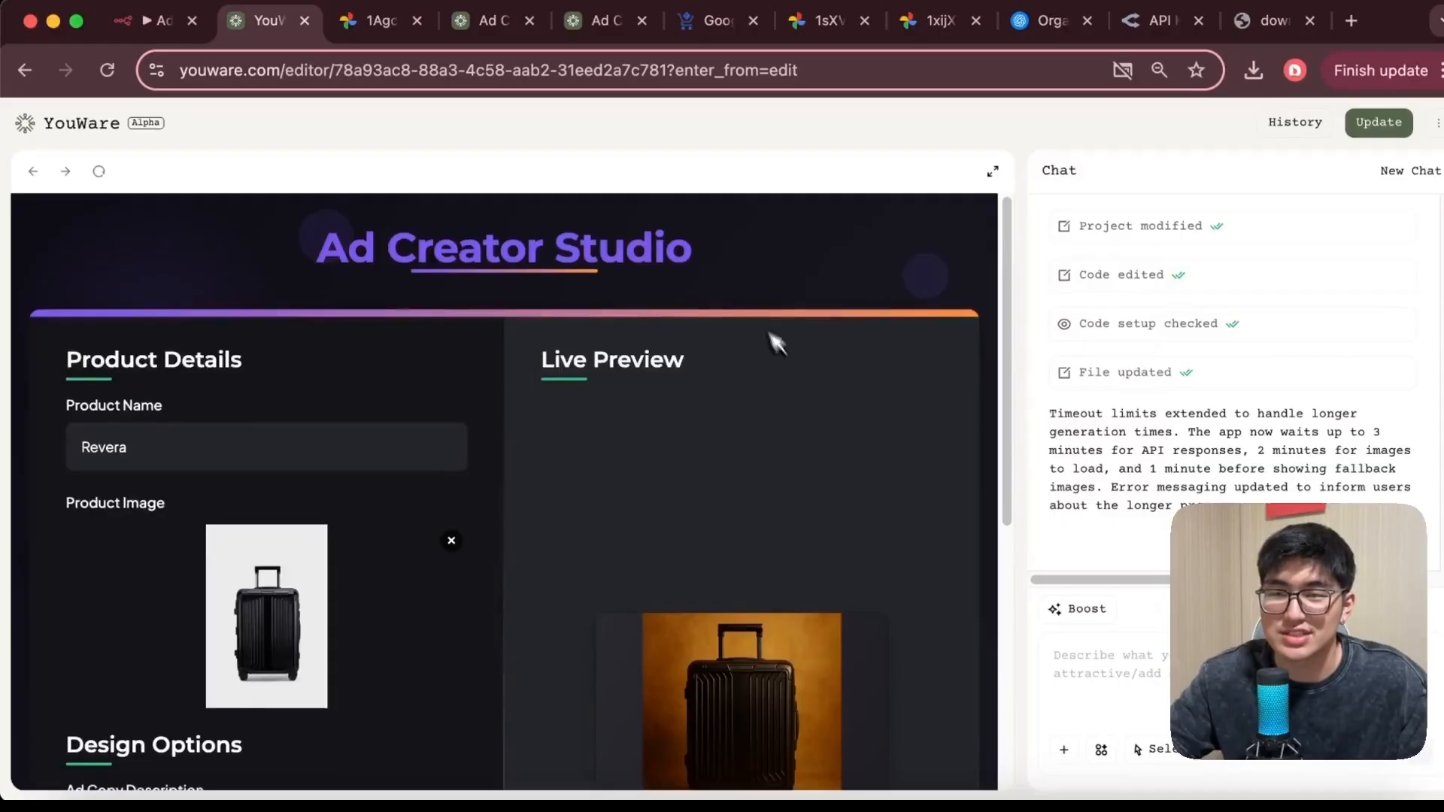
scroll(773, 338, down, 6)
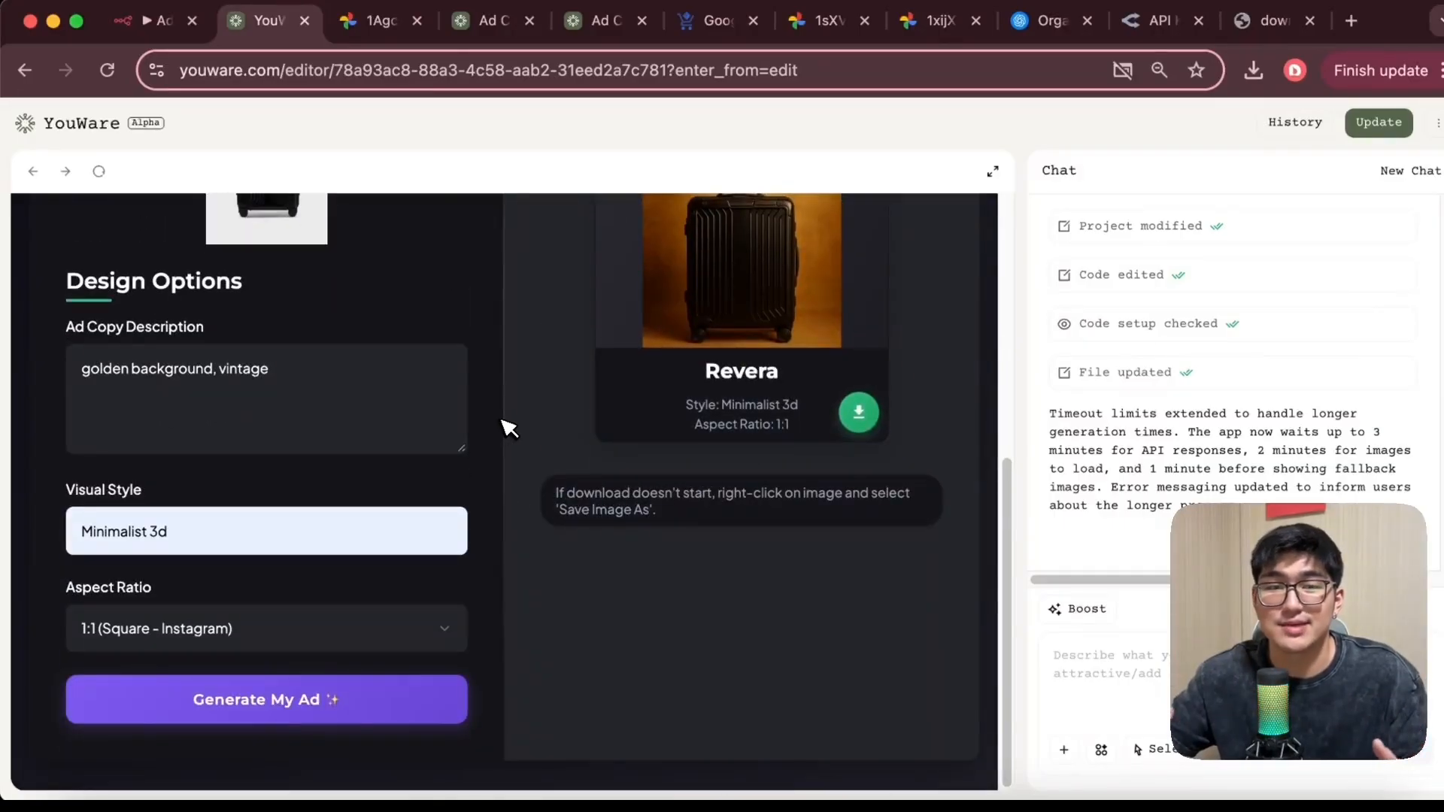
scroll(508, 427, up, 3)
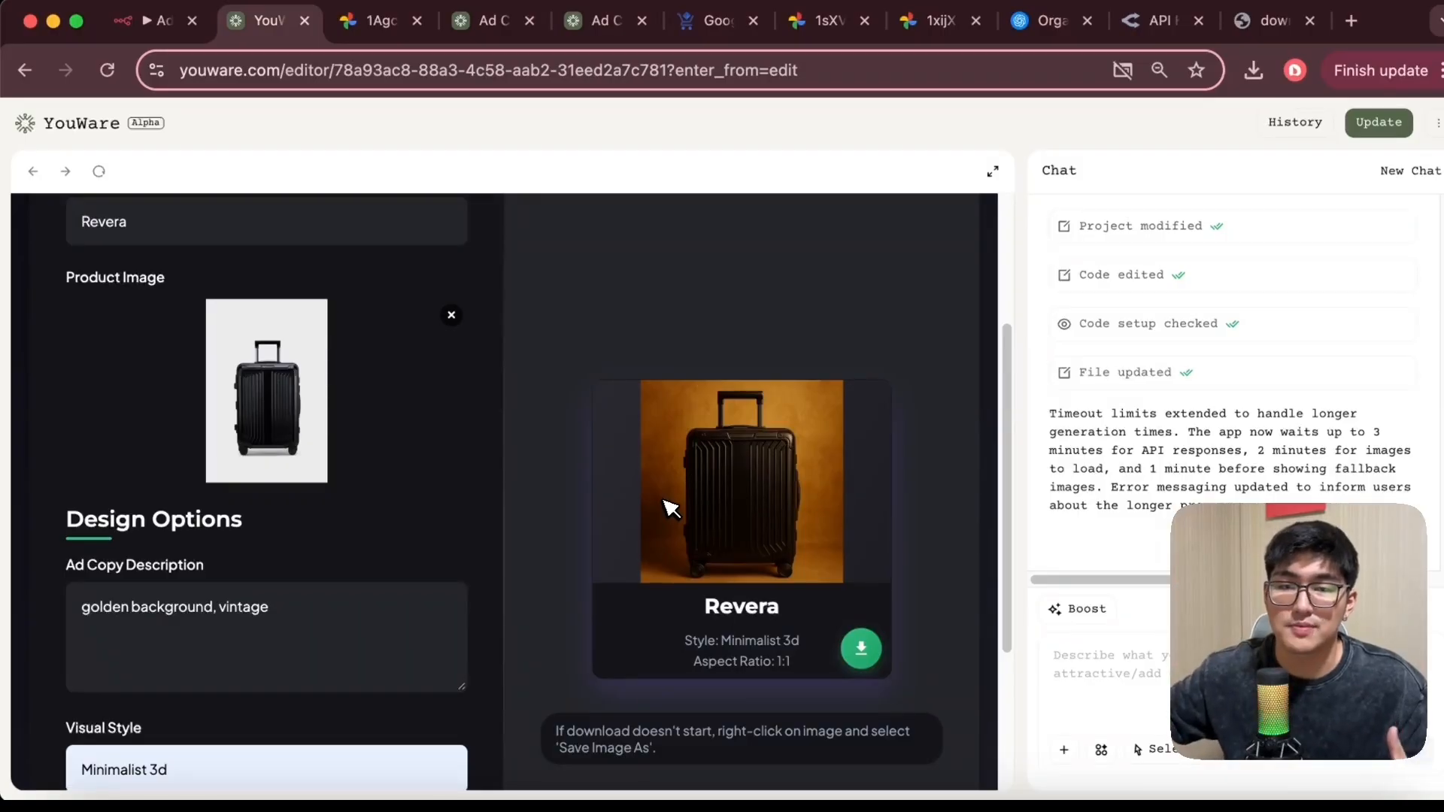
click(154, 29)
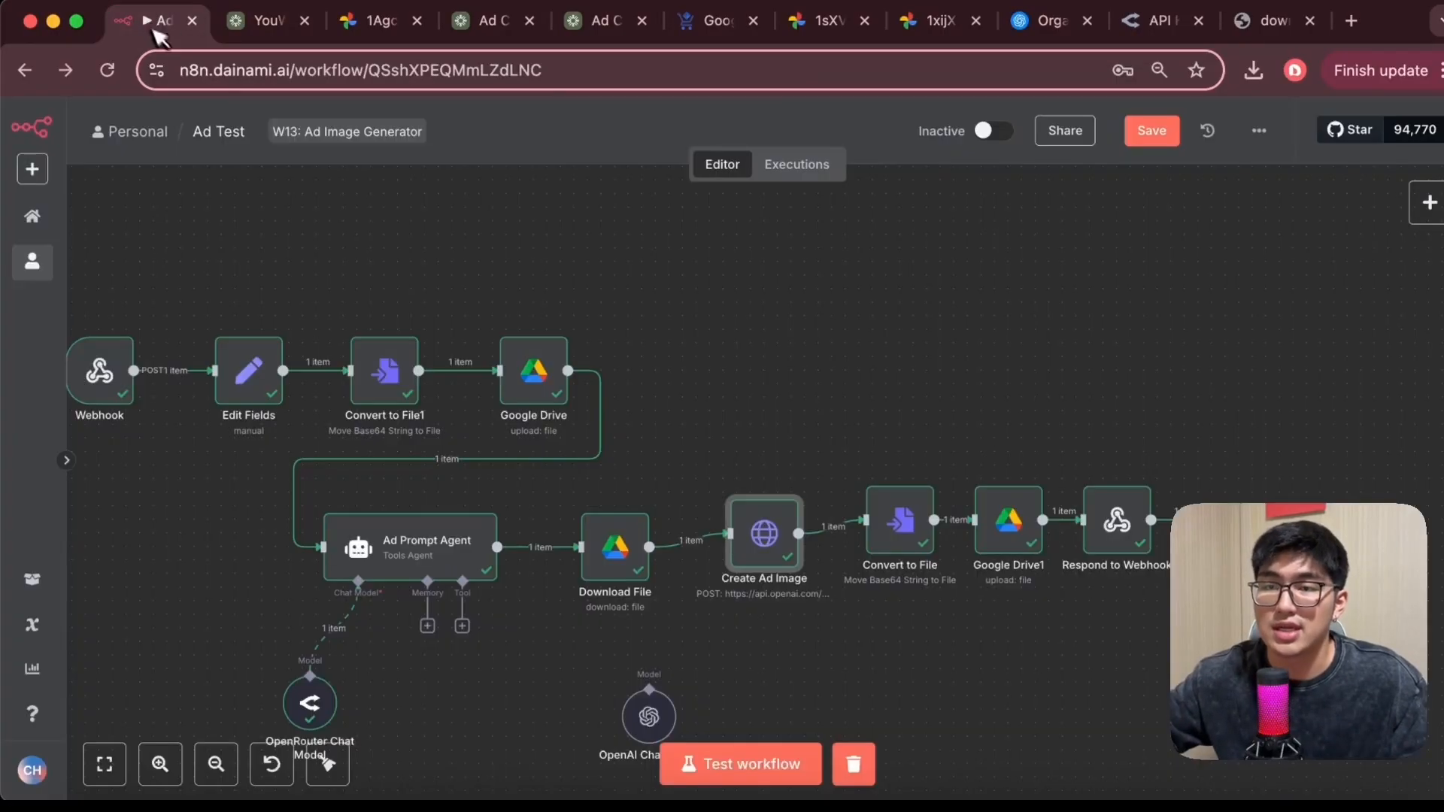
scroll(697, 333, left, 5)
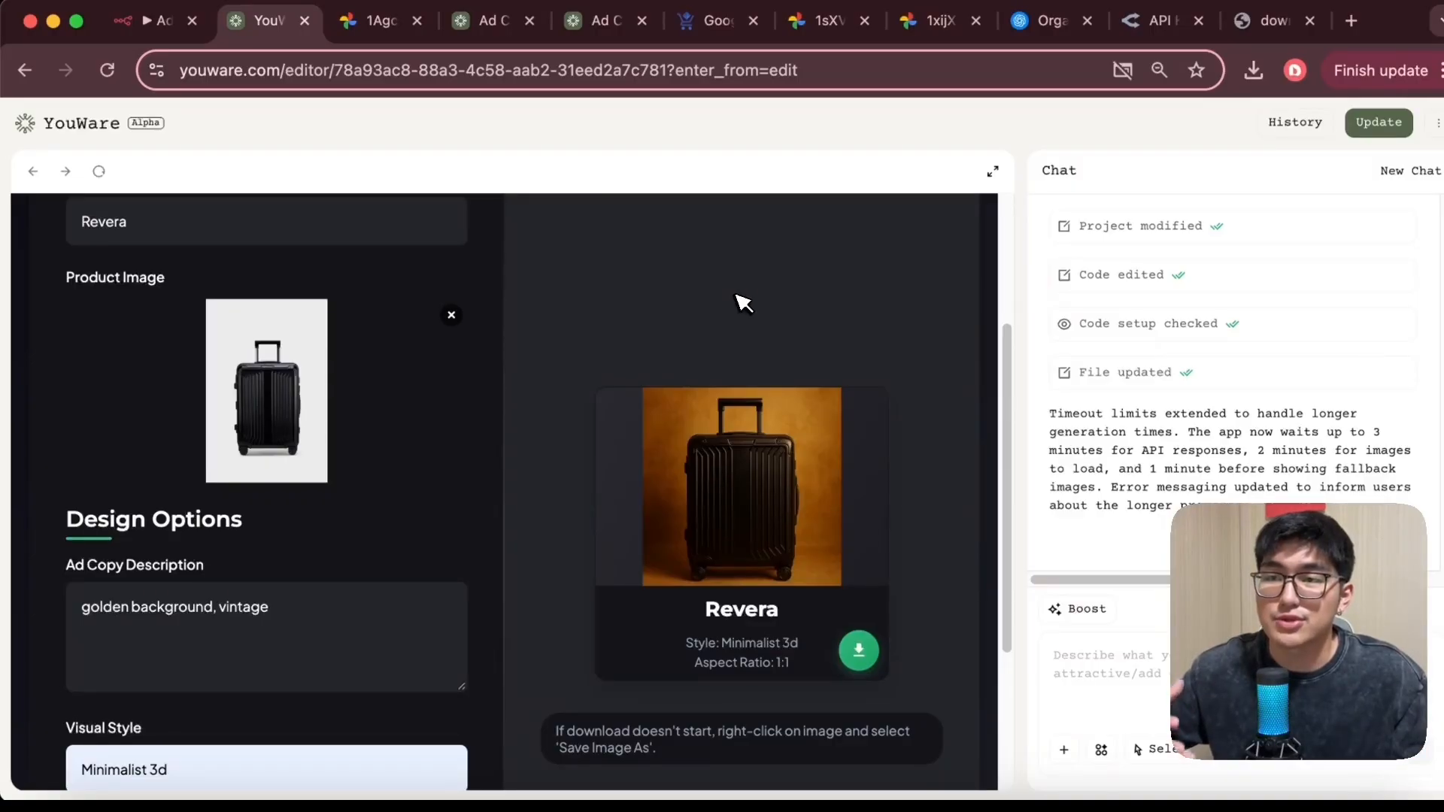
right_click(90, 114)
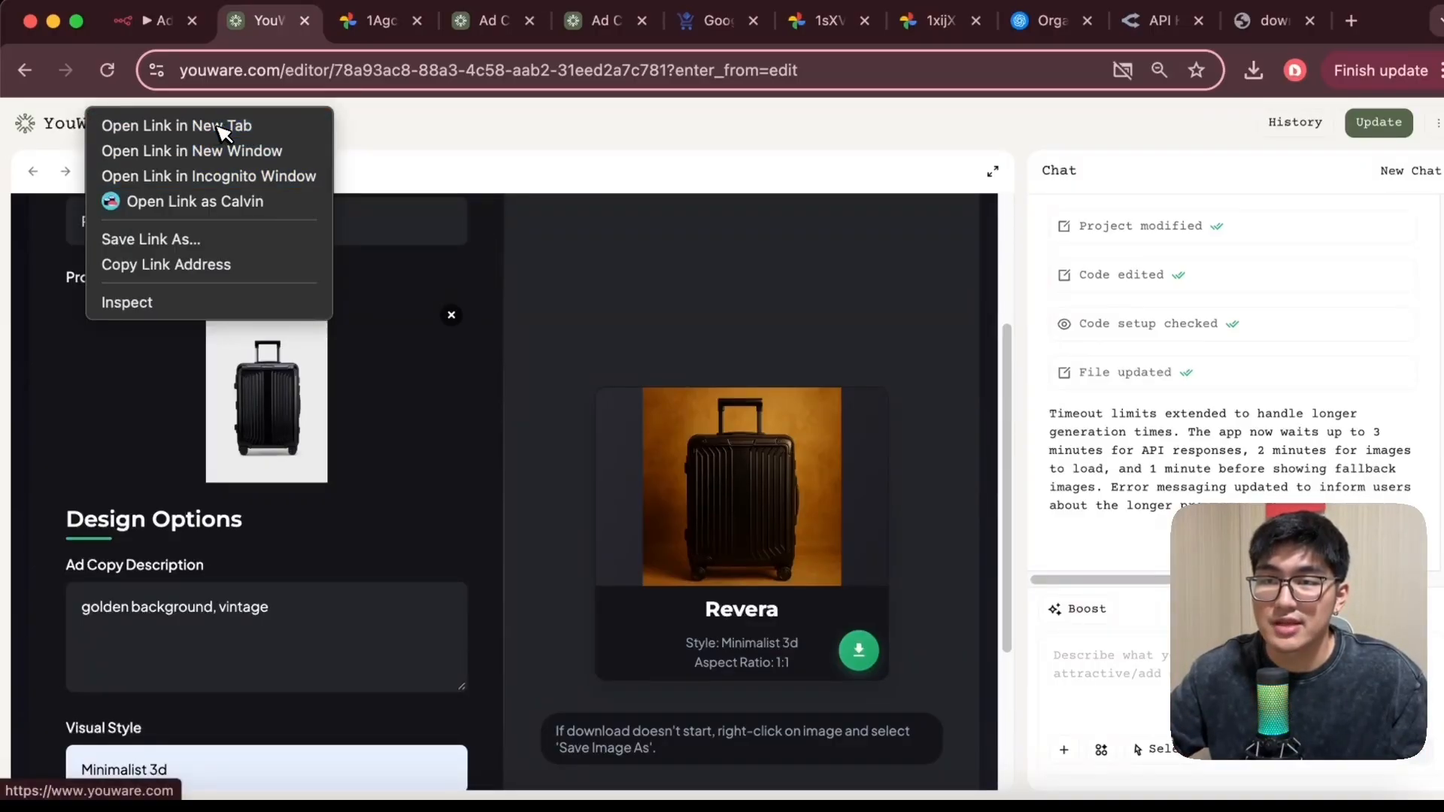
Open the YouWare home page in a new tab and browse the Trending Projects gallery
click(188, 125)
click(461, 29)
scroll(677, 451, down, 10)
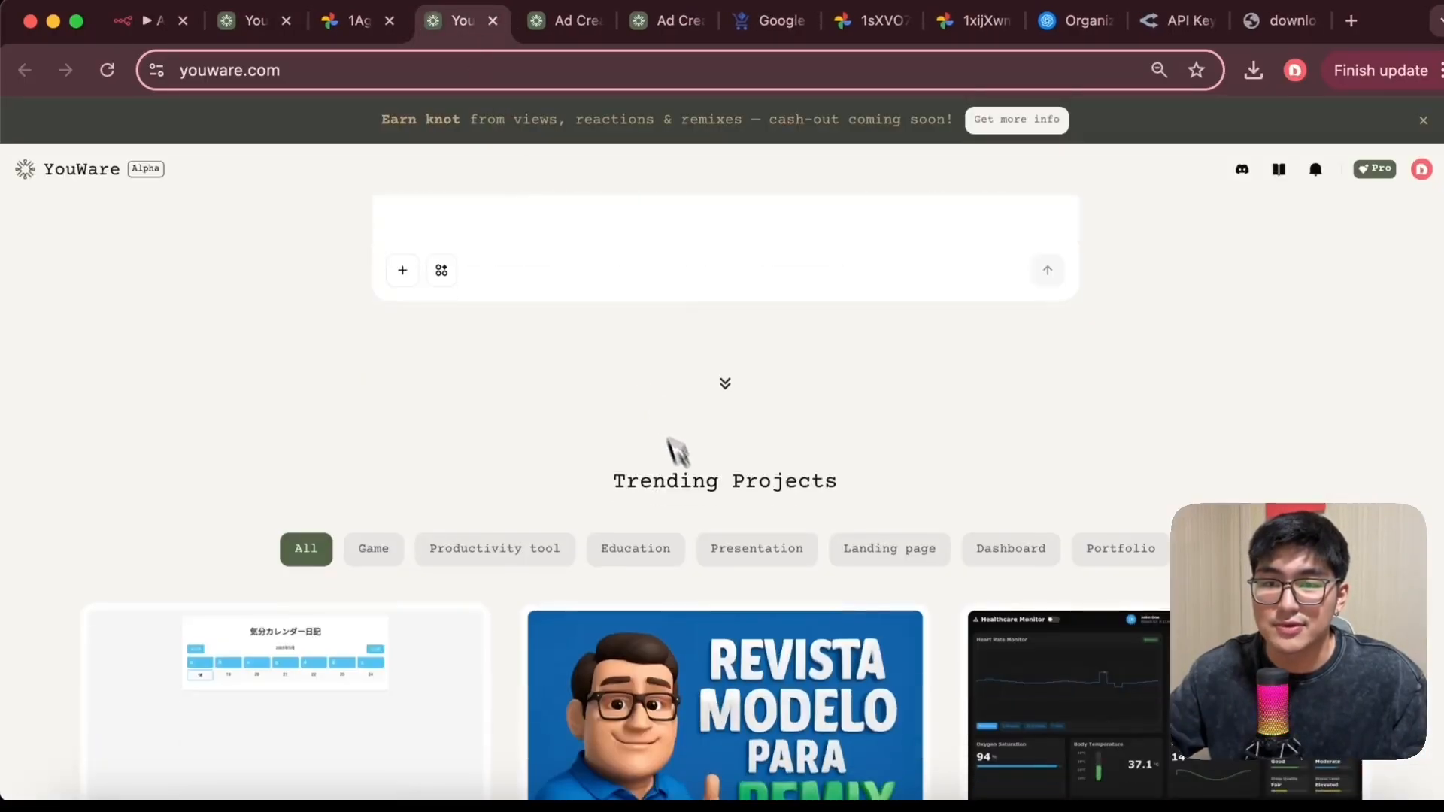
scroll(1062, 516, down, 2)
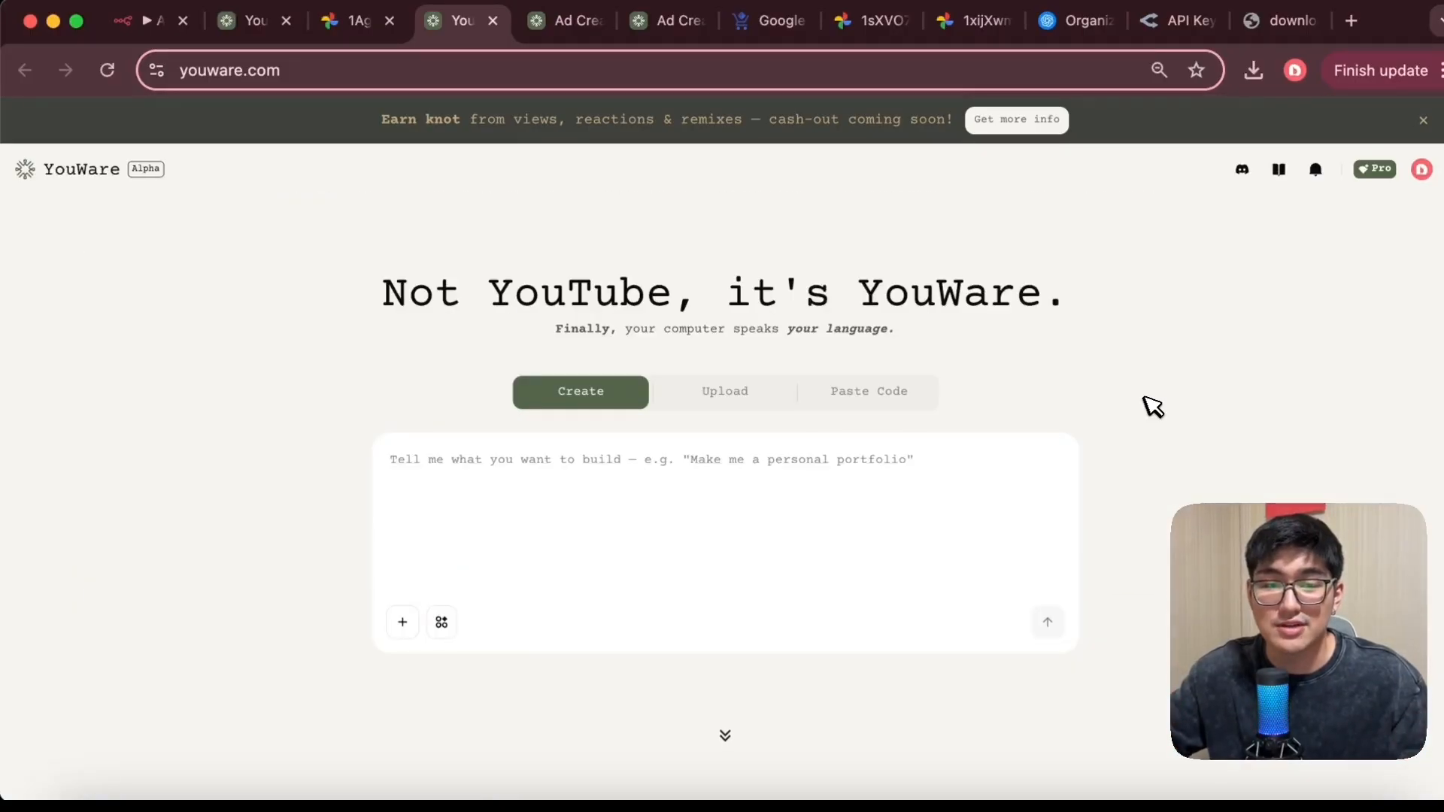
scroll(1136, 425, down, 9)
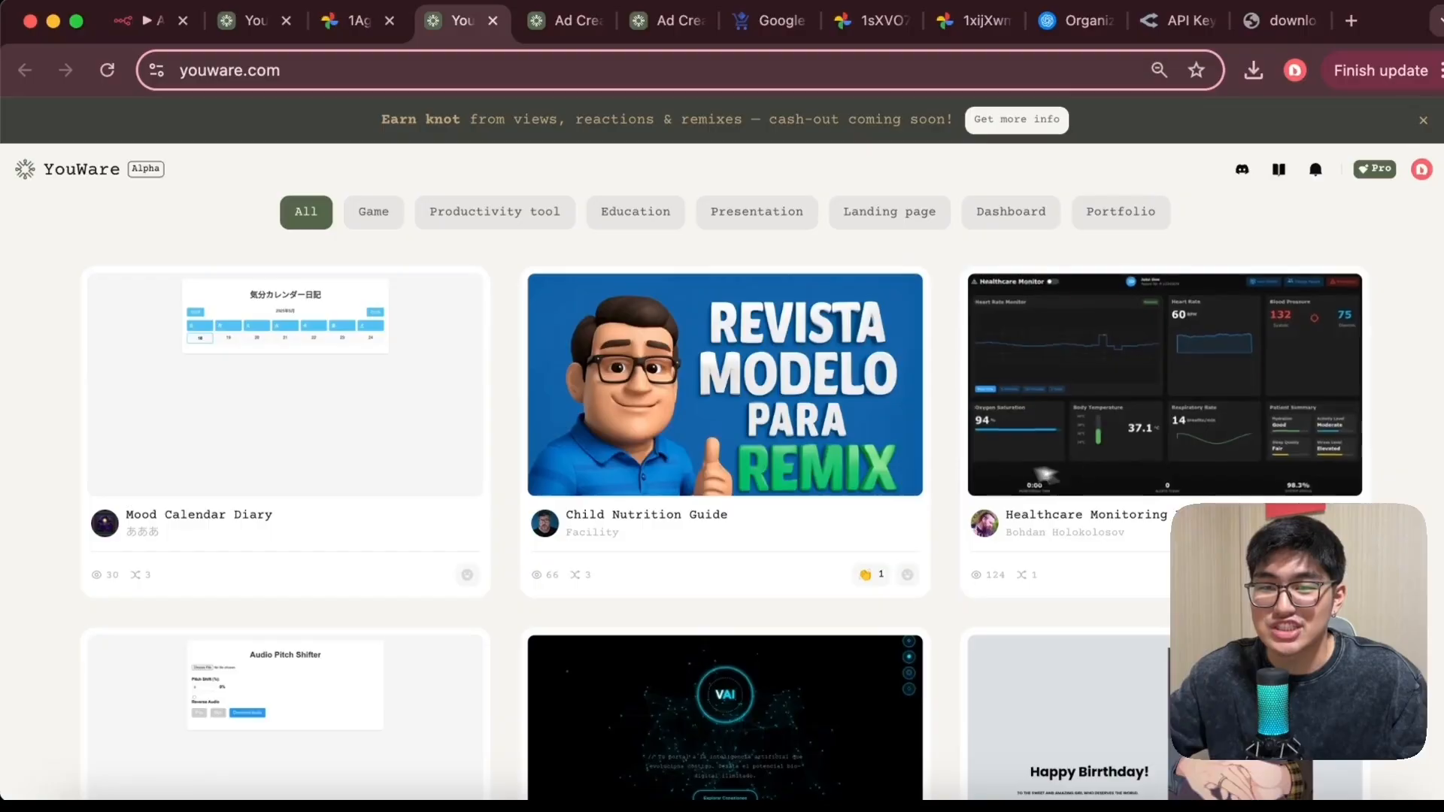
scroll(957, 502, down, 2)
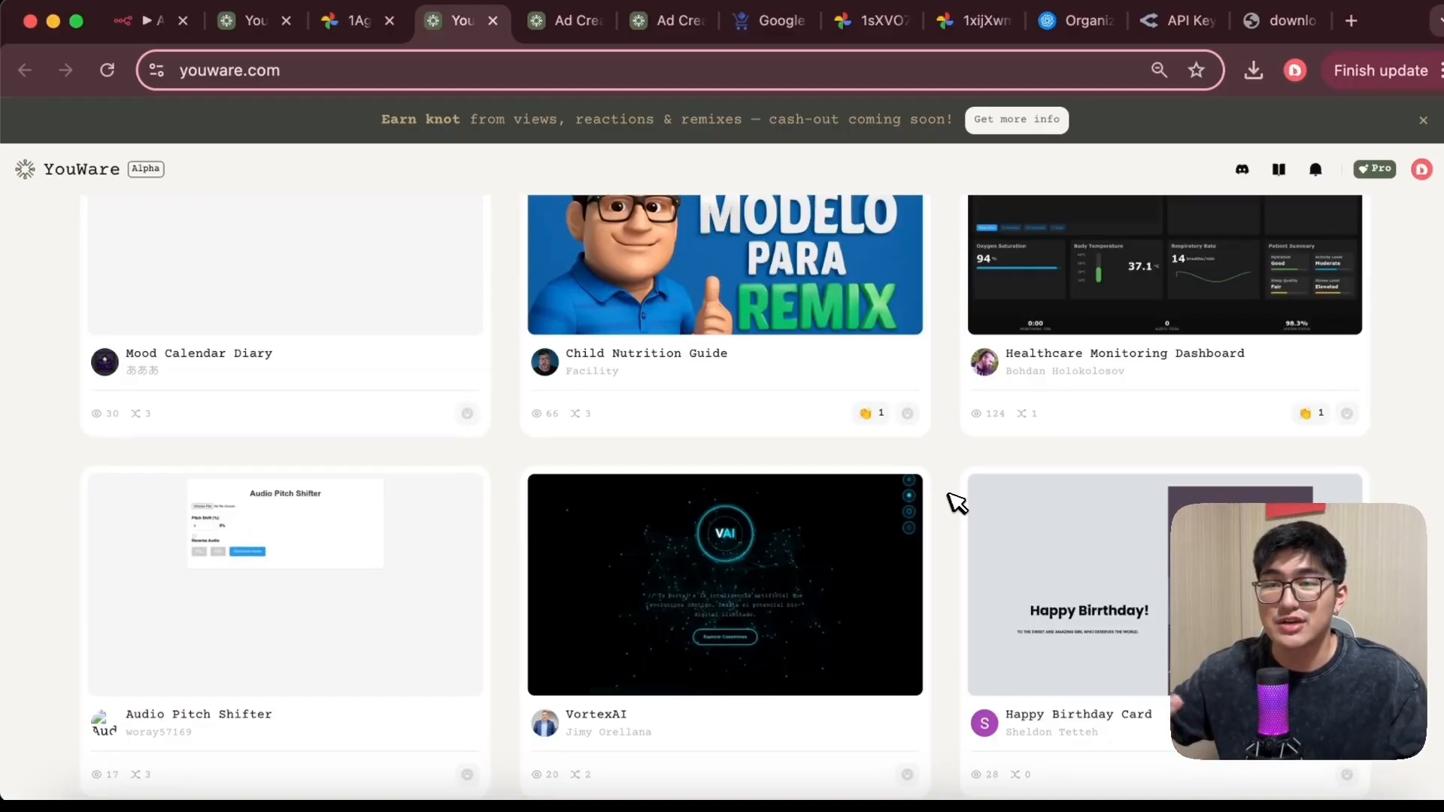
scroll(954, 499, up, 3)
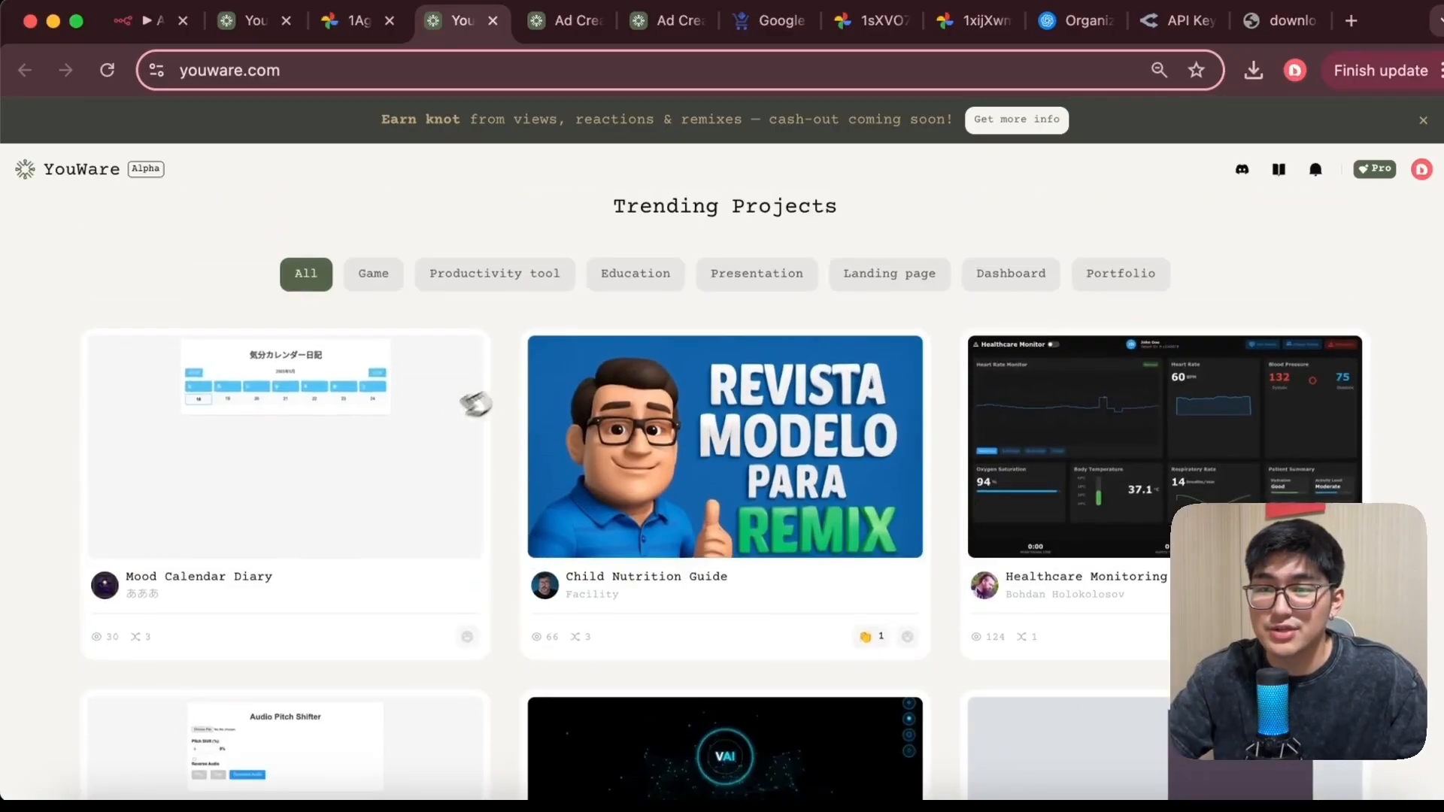
Open the Child Nutrition Guide trending project, scroll through its page, and close its tab
click(639, 361)
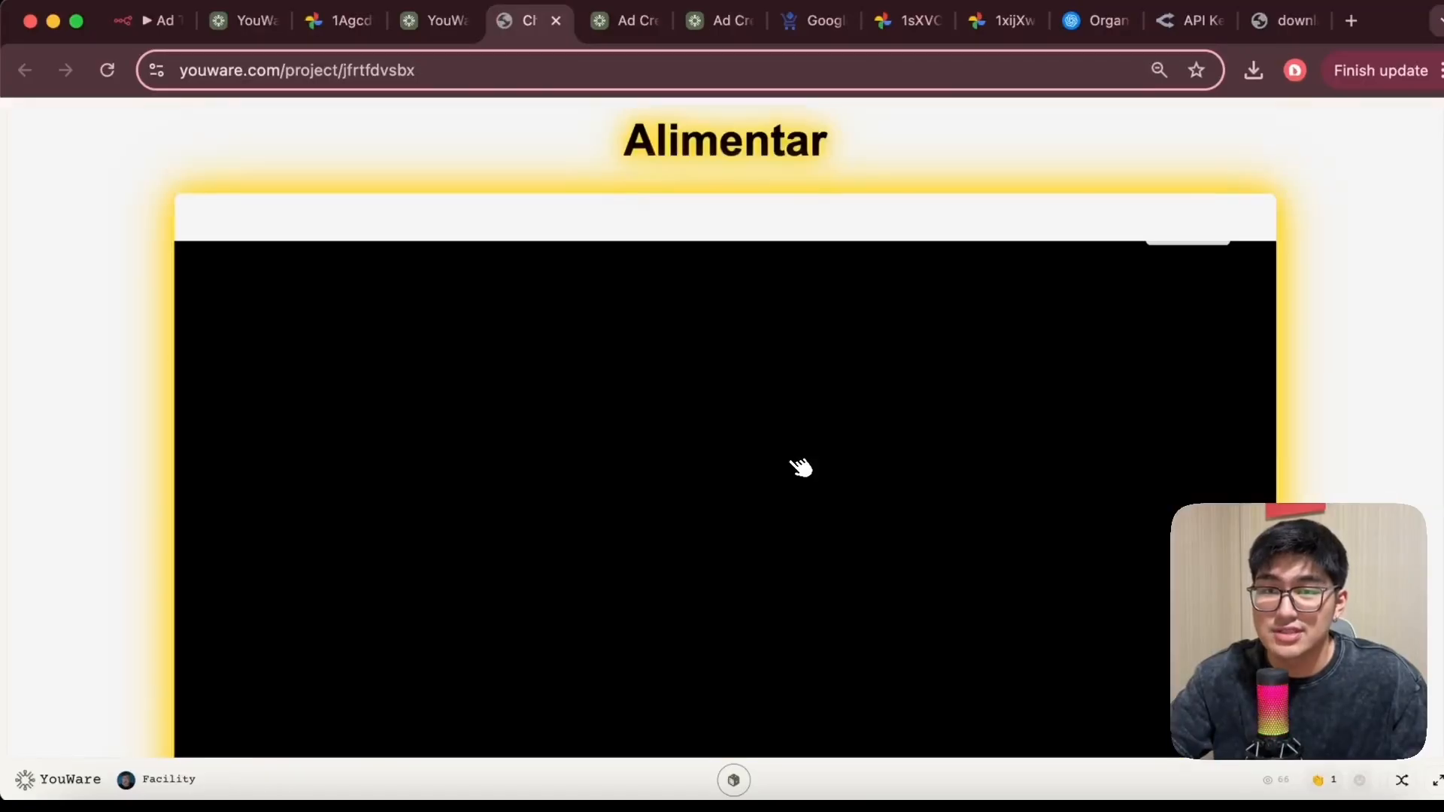
scroll(862, 370, down, 5)
scroll(840, 365, up, 3)
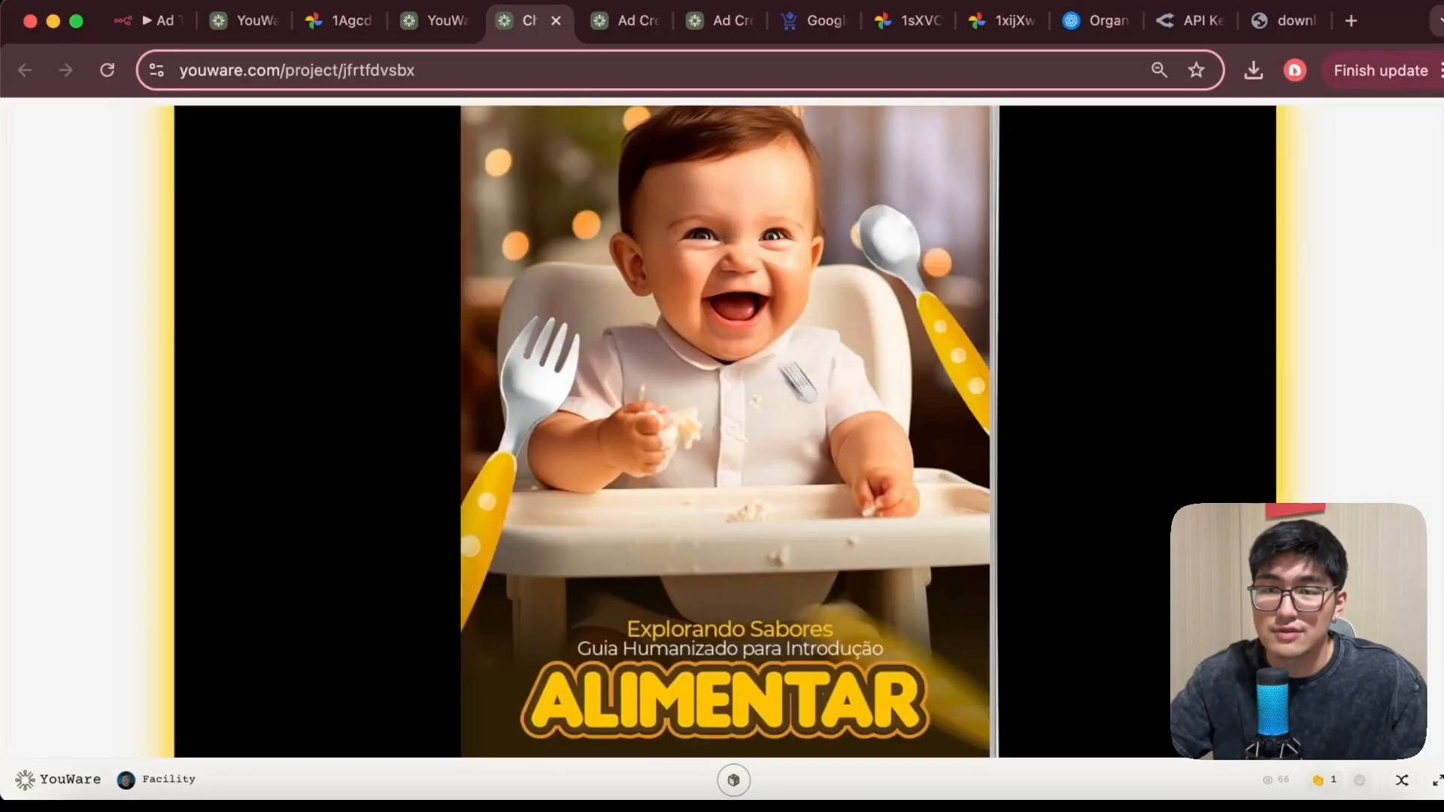
scroll(767, 218, up, 2)
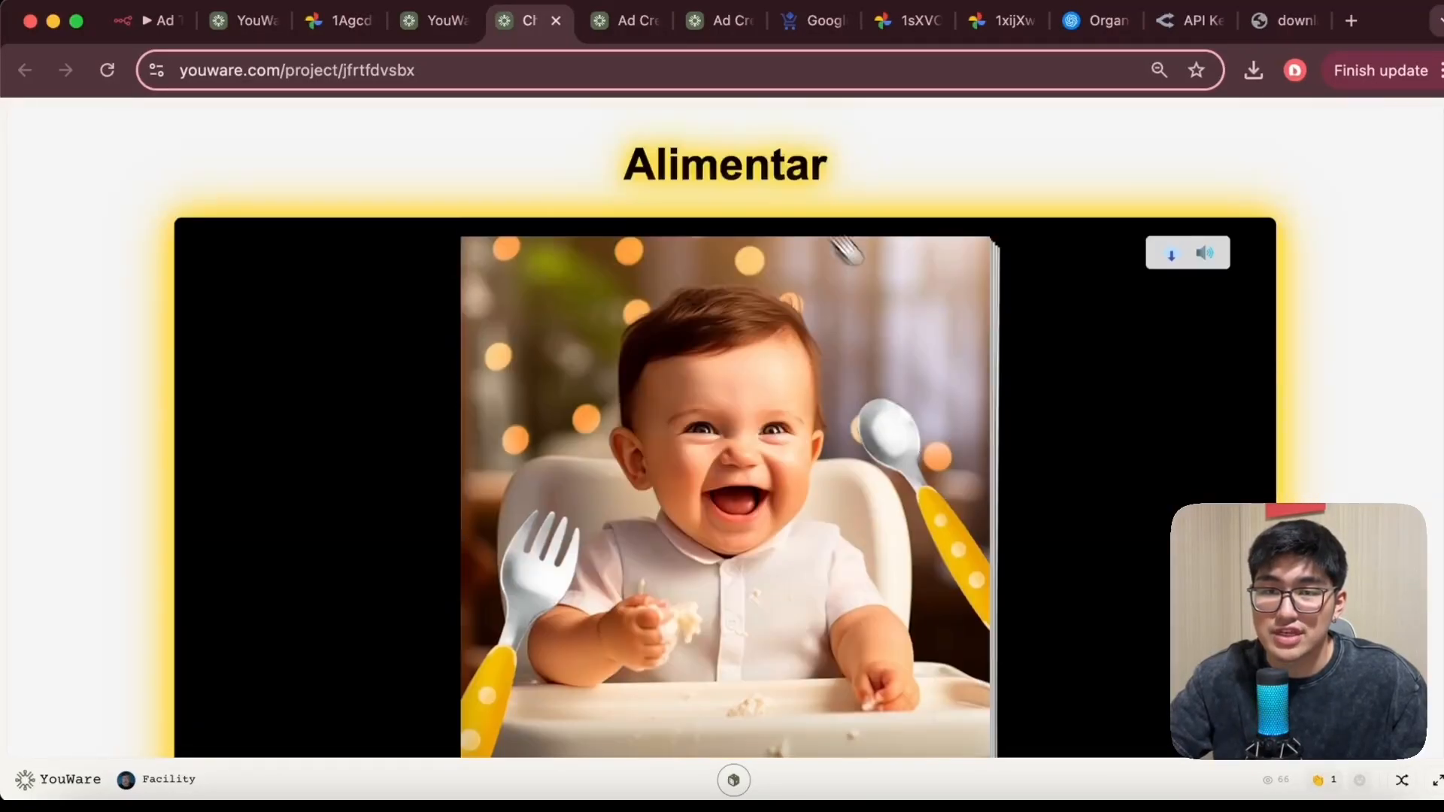
click(557, 21)
Open the Healthcare Monitoring Dashboard trending project, scroll through its dashboard, and close its tab
scroll(1106, 361, down, 3)
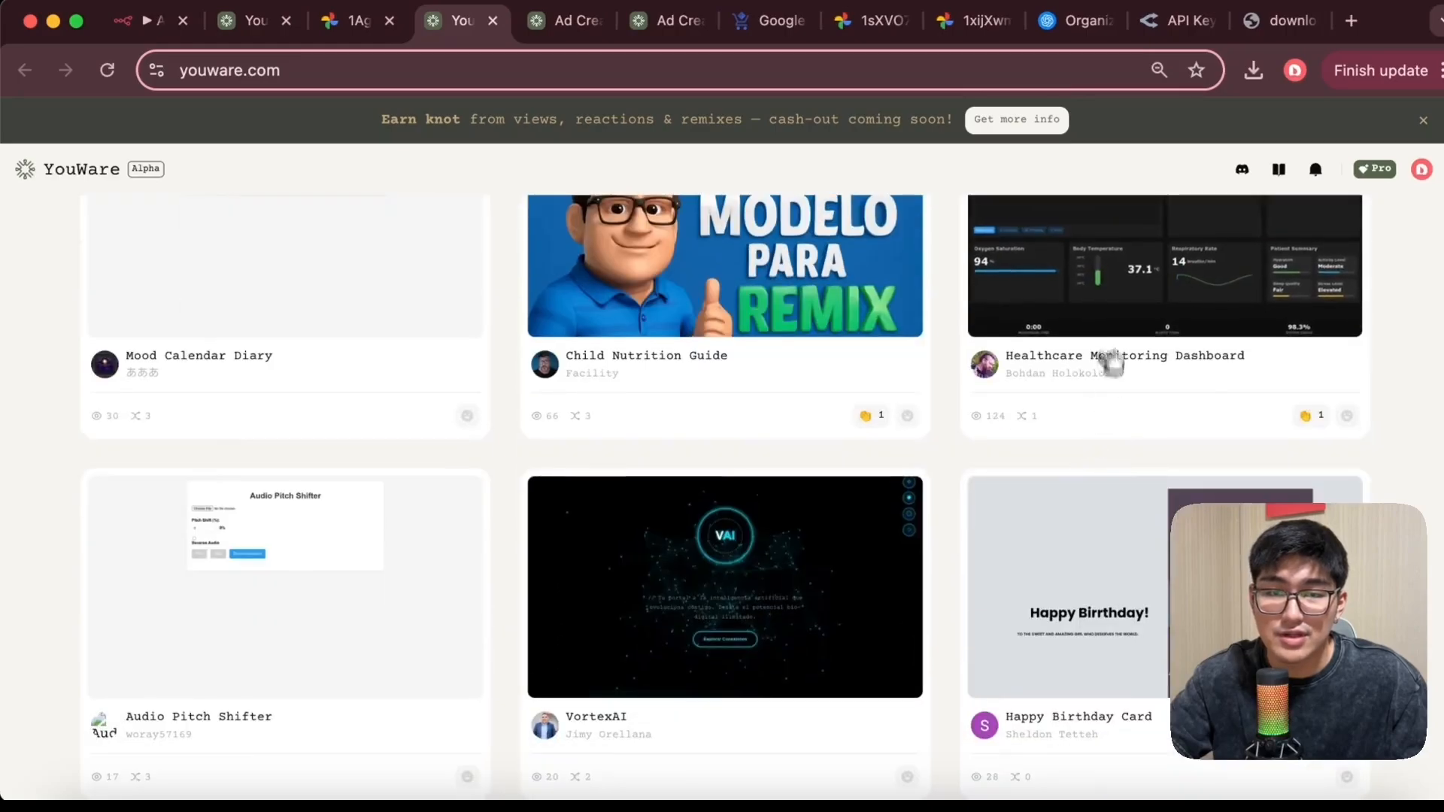
click(1121, 274)
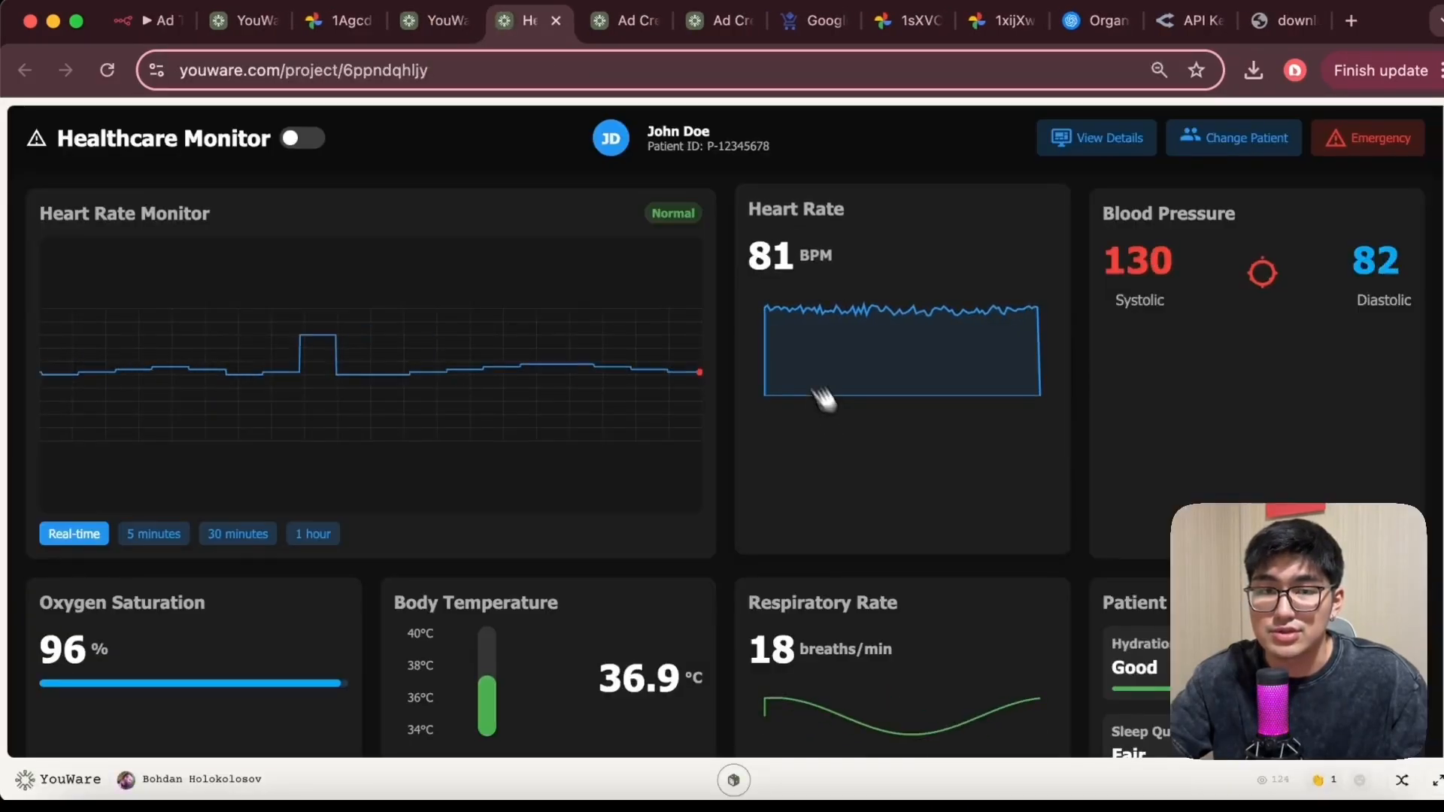
scroll(654, 391, down, 2)
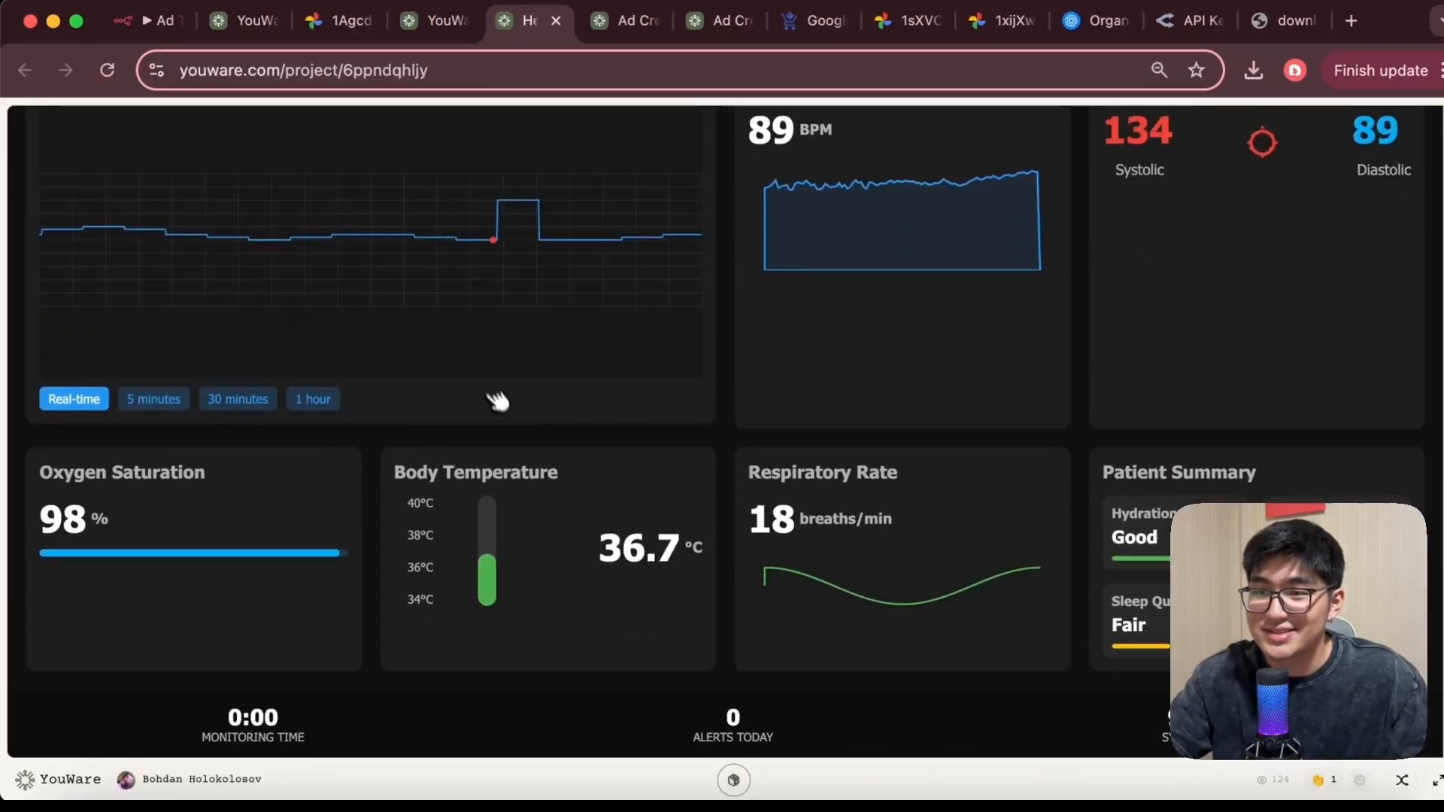
scroll(451, 388, up, 2)
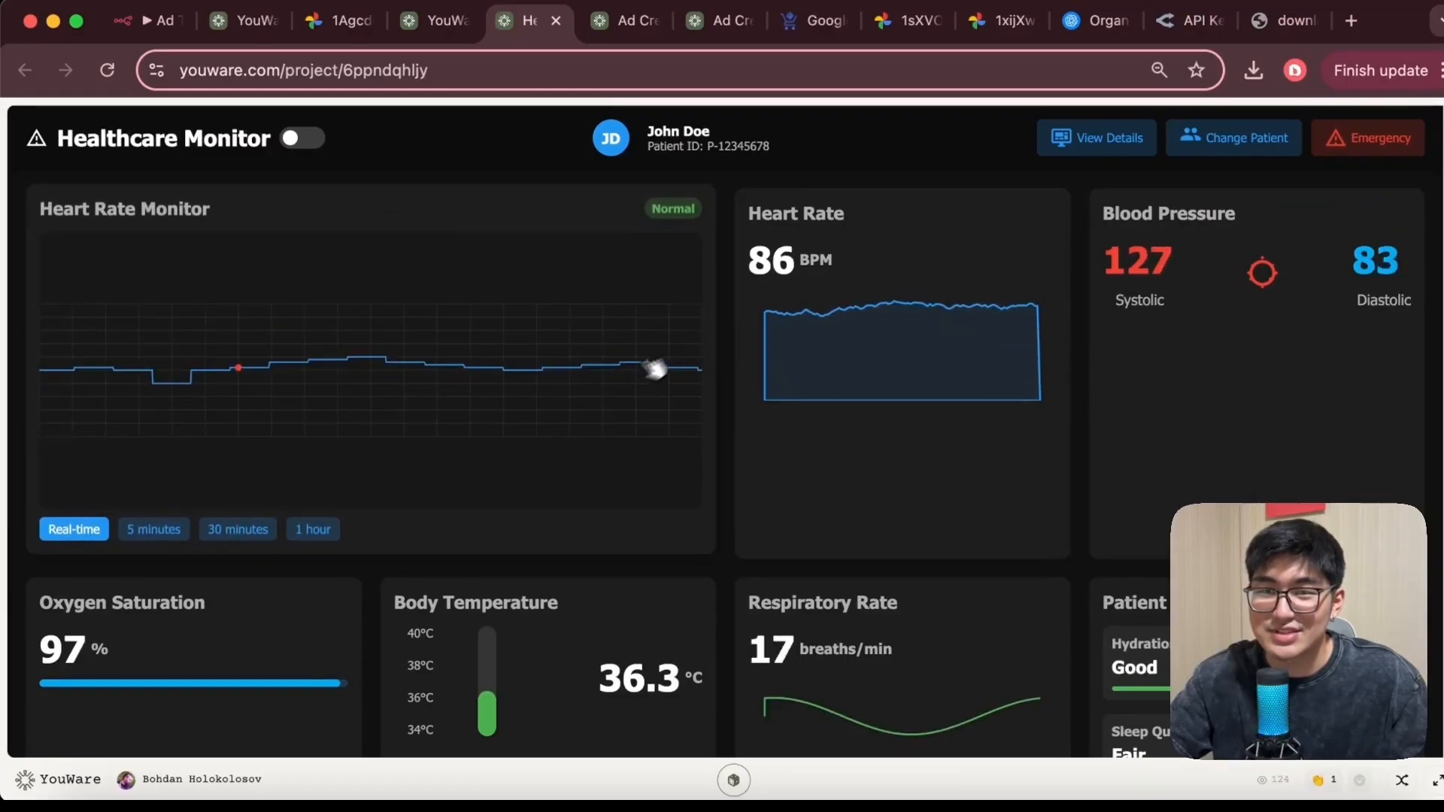
scroll(623, 372, down, 1)
scroll(623, 373, down, 2)
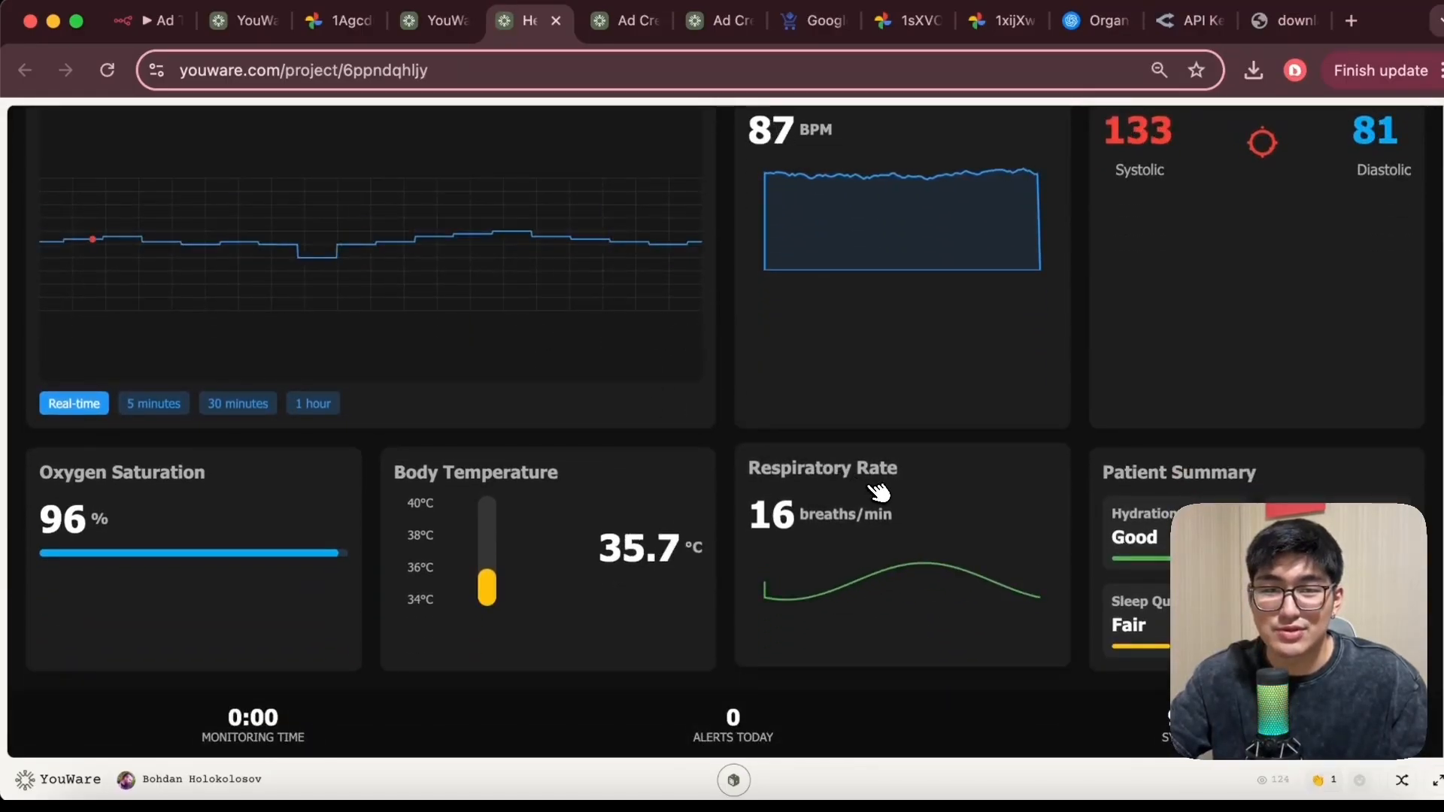
scroll(881, 490, up, 2)
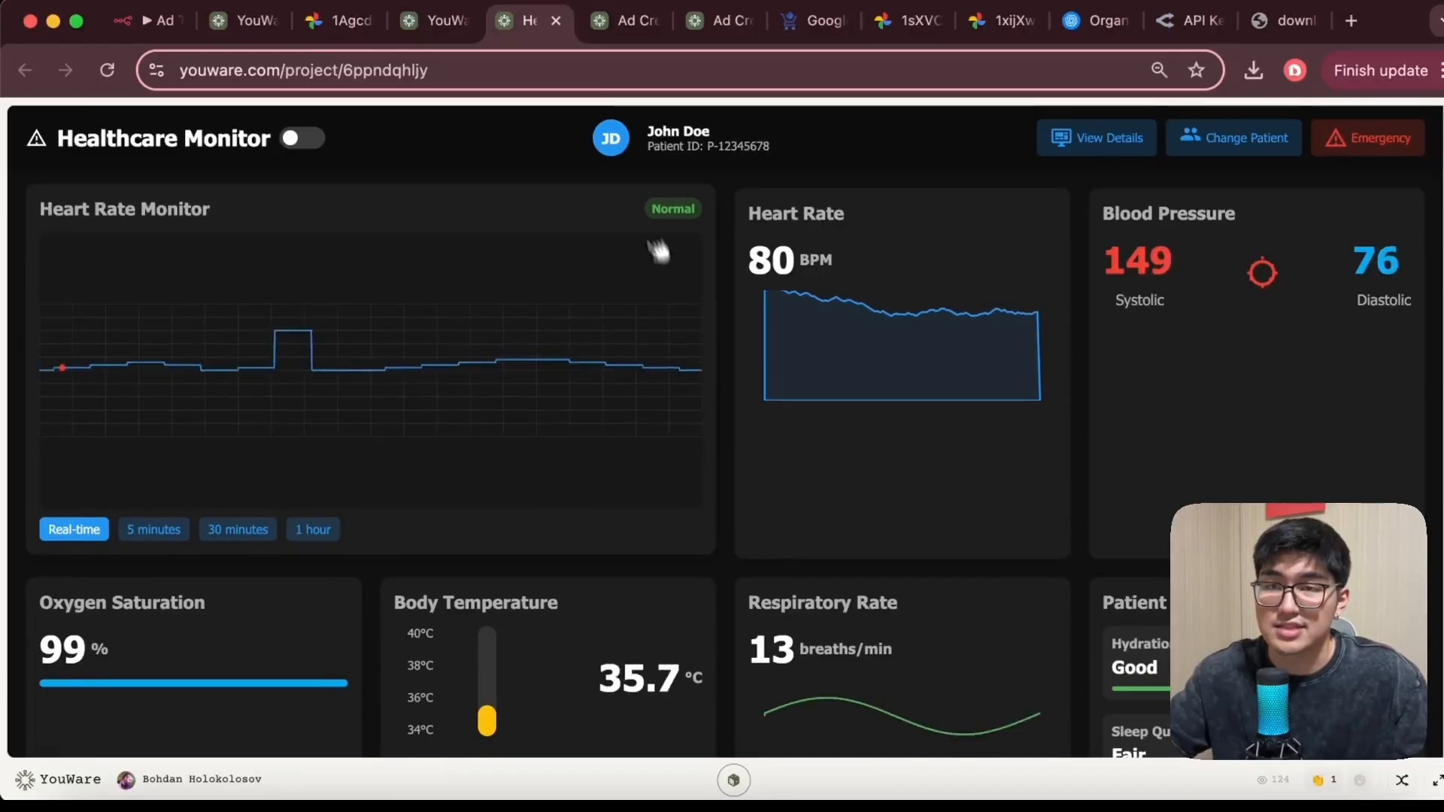
key(super+w)
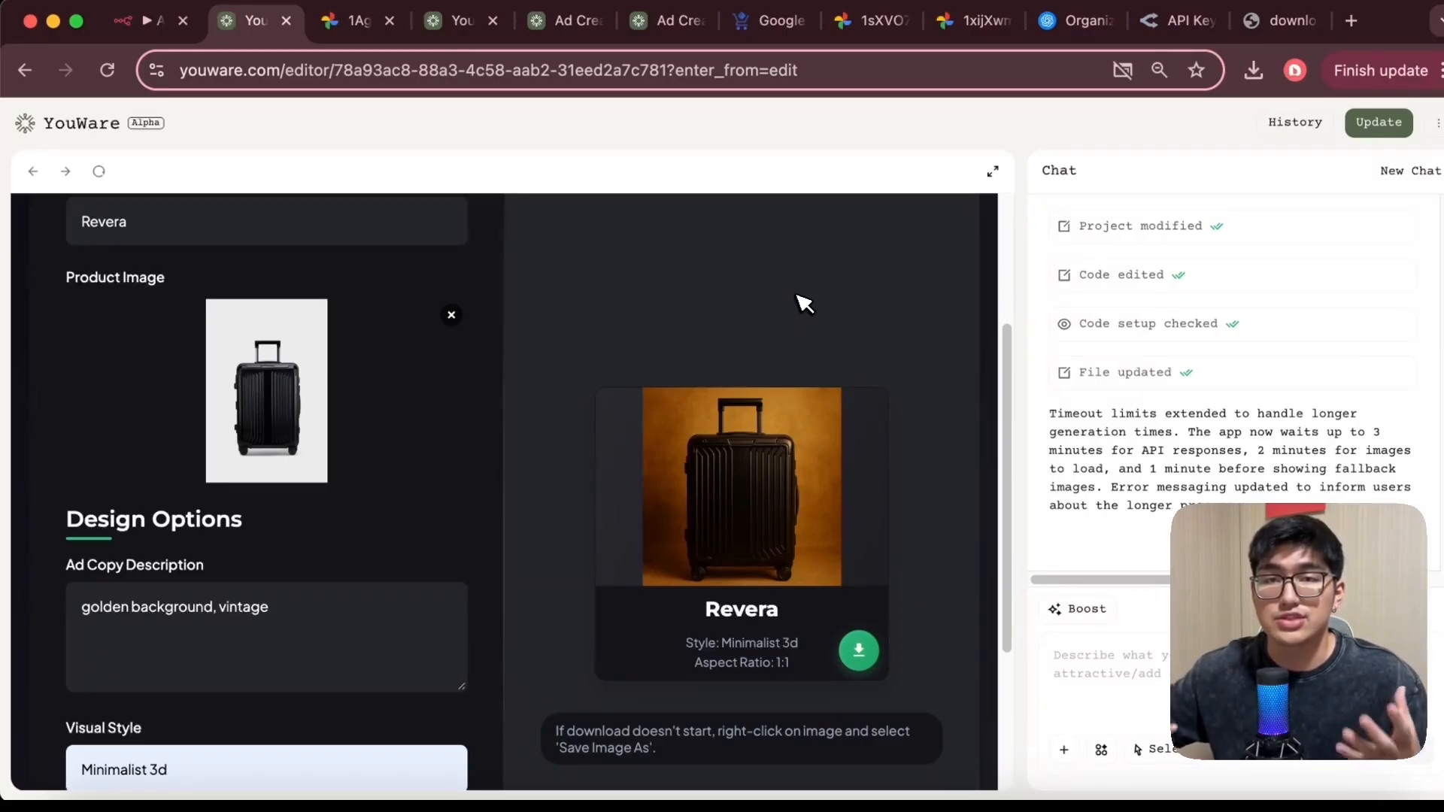
Expand the Ad Creator Studio preview to fill the editor window
click(993, 171)
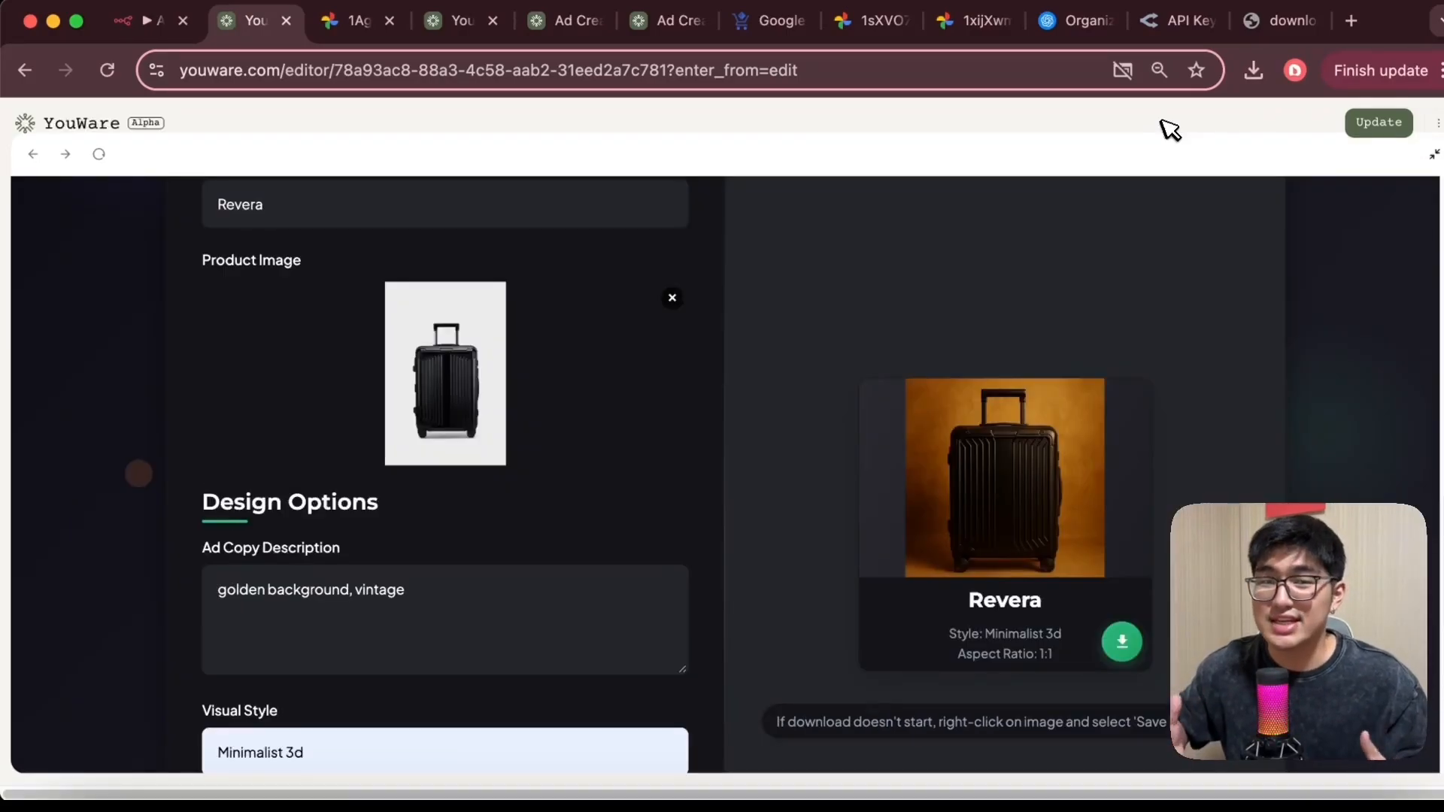